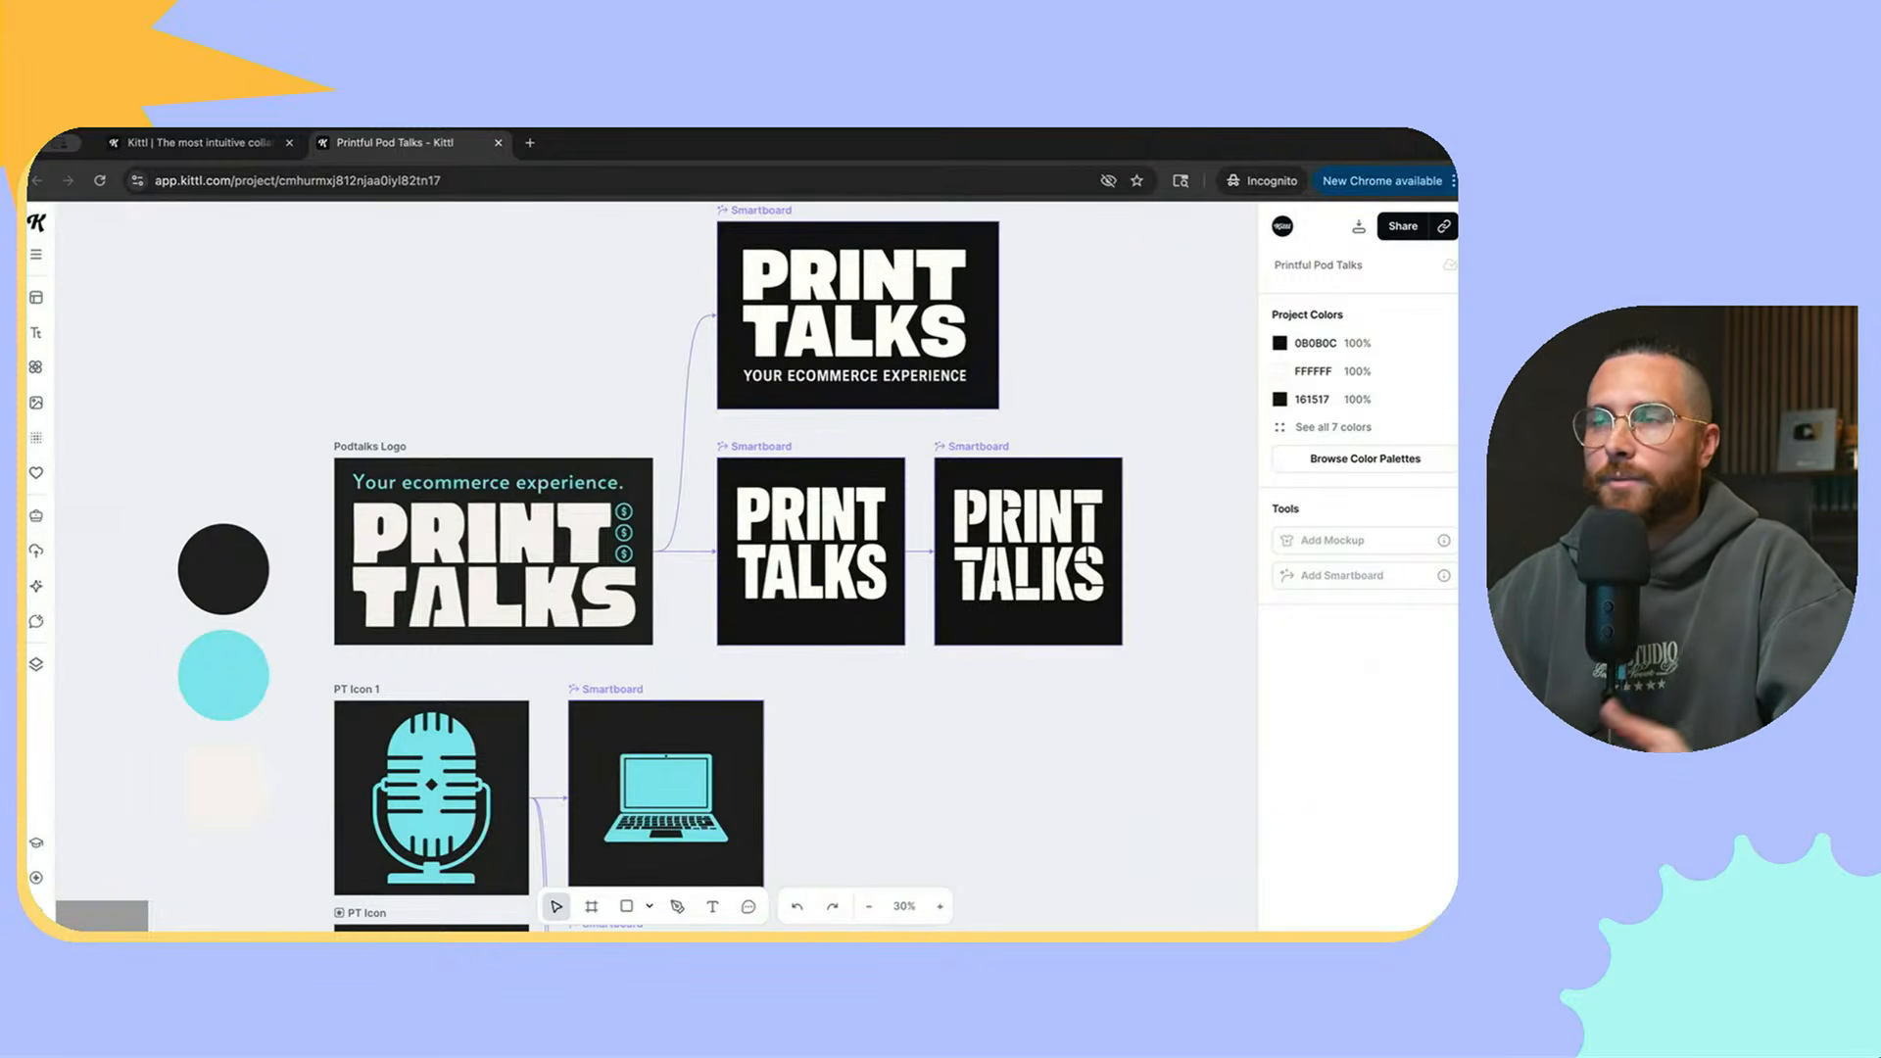
# Step: Look over the Podtalks logo, its Smartboard variations, the podcast icons and the wishlist of brand assets
pyautogui.hscroll(-1, 506, 547)
pyautogui.scroll(4, 506, 547)
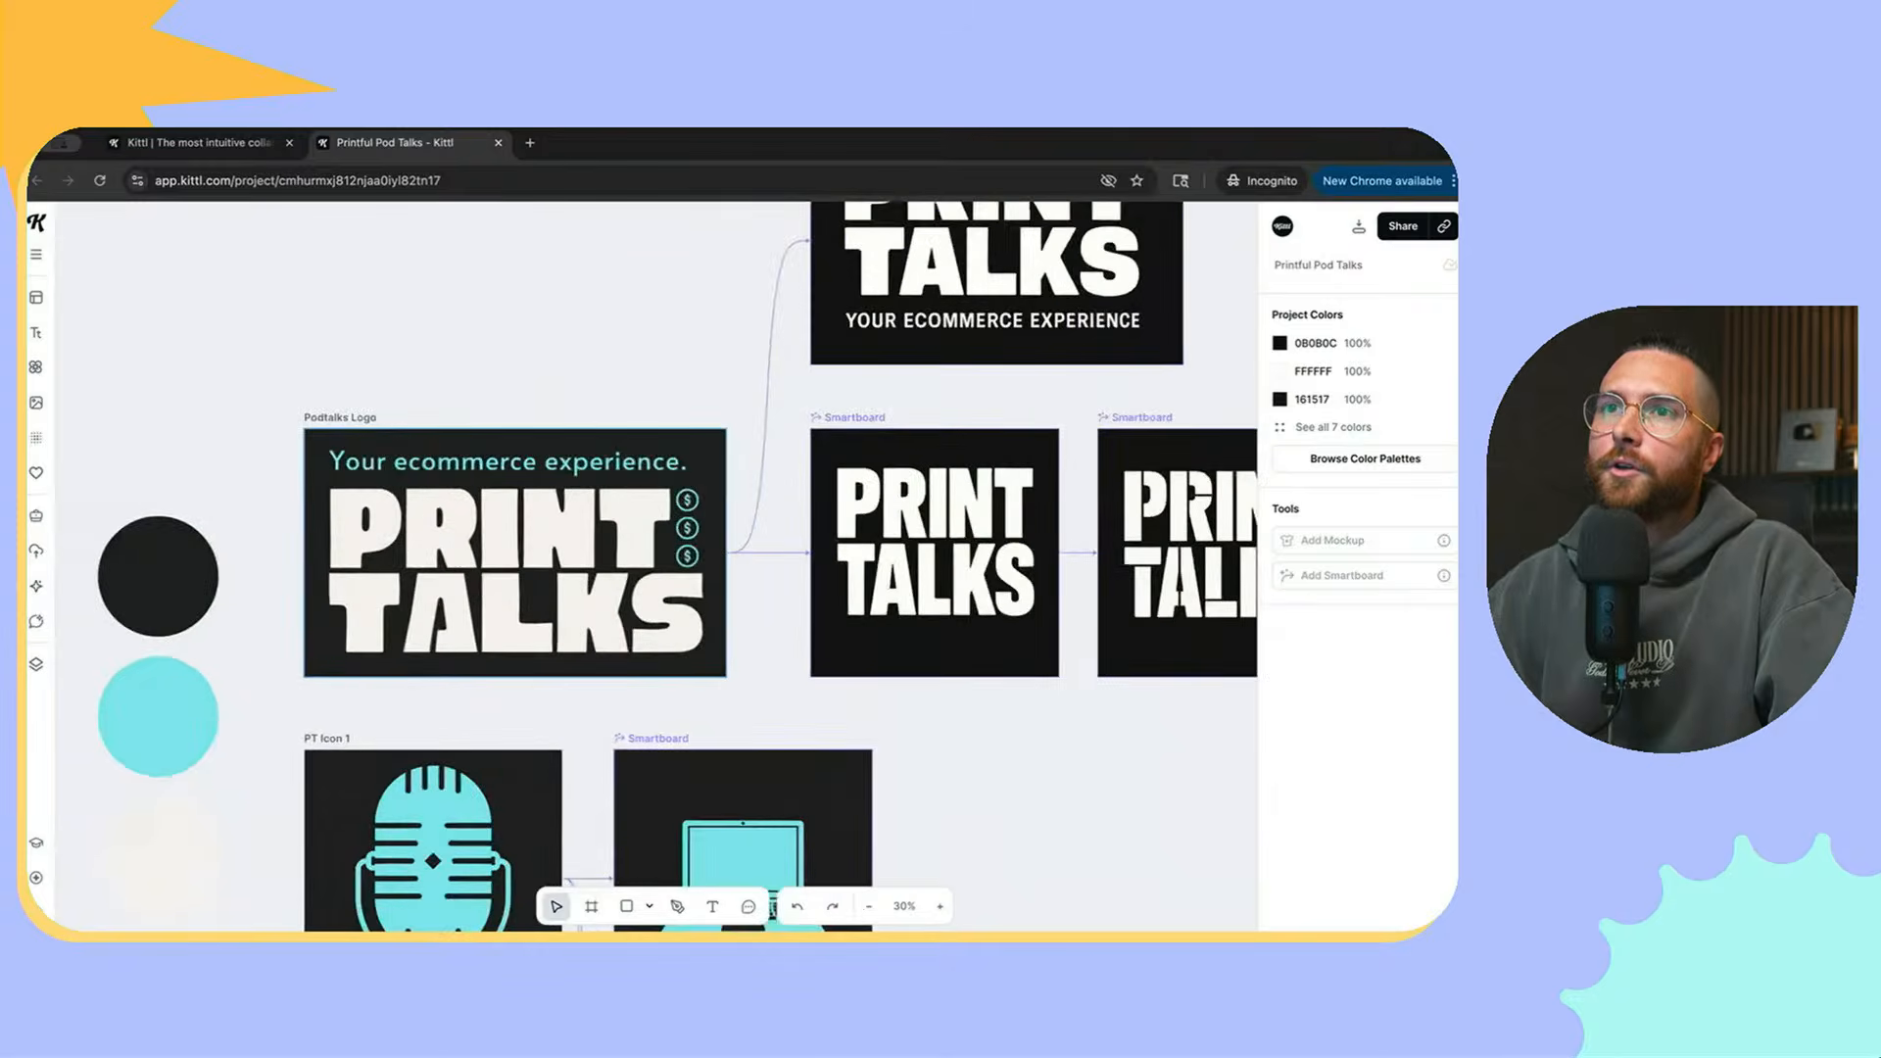
pyautogui.hscroll(-2, 646, 564)
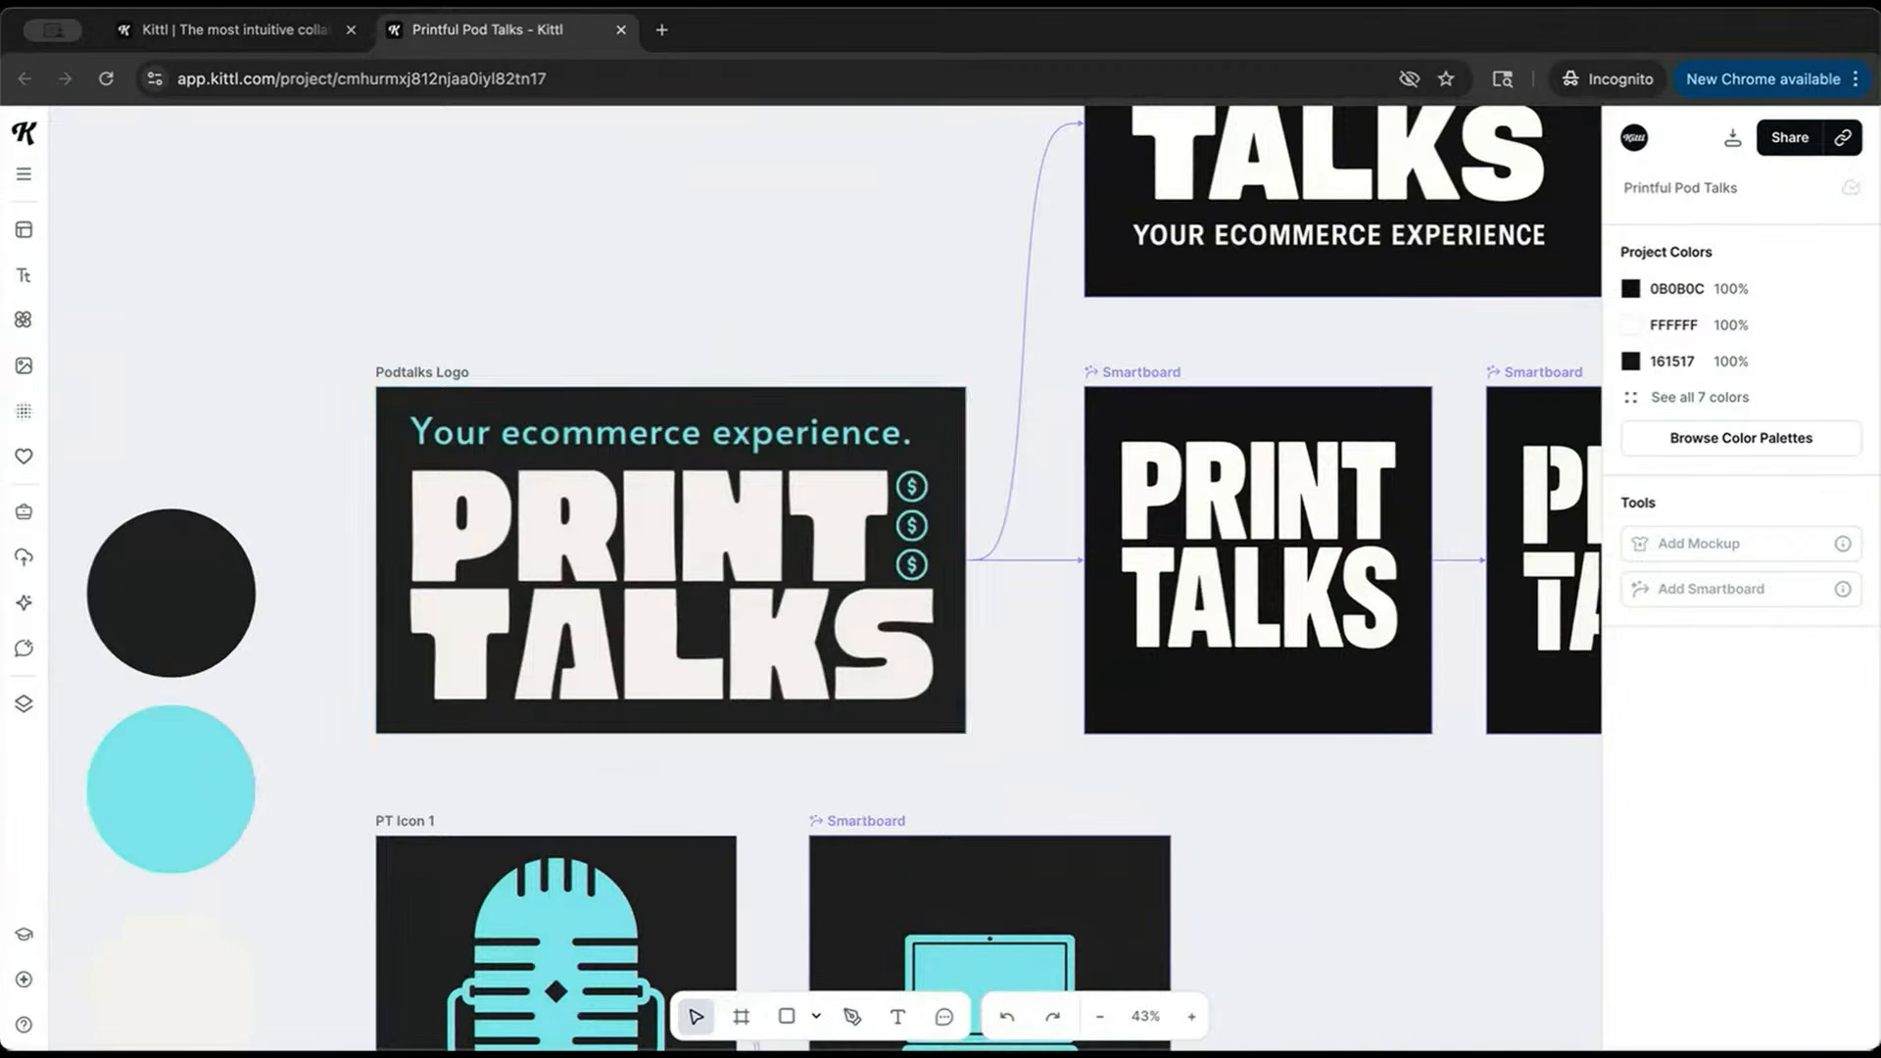
pyautogui.scroll(-3, 823, 578)
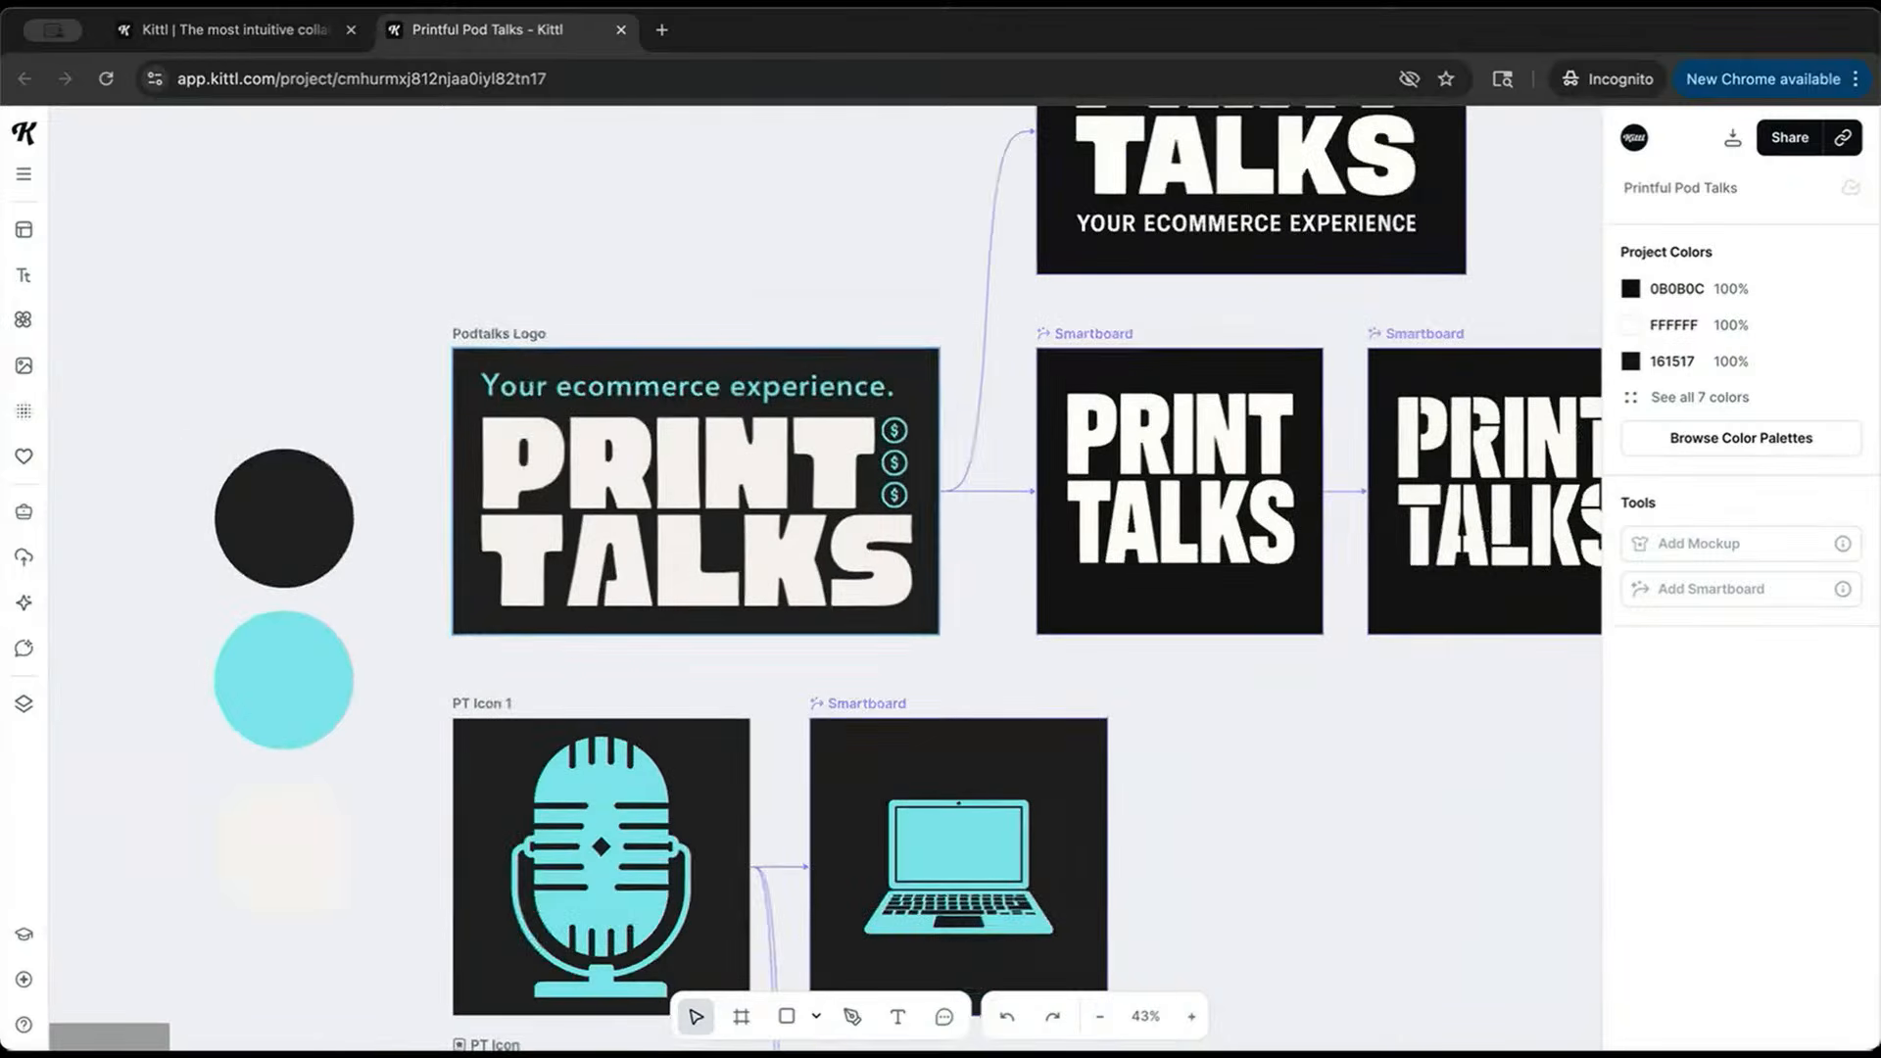
pyautogui.scroll(-1, 474, 701)
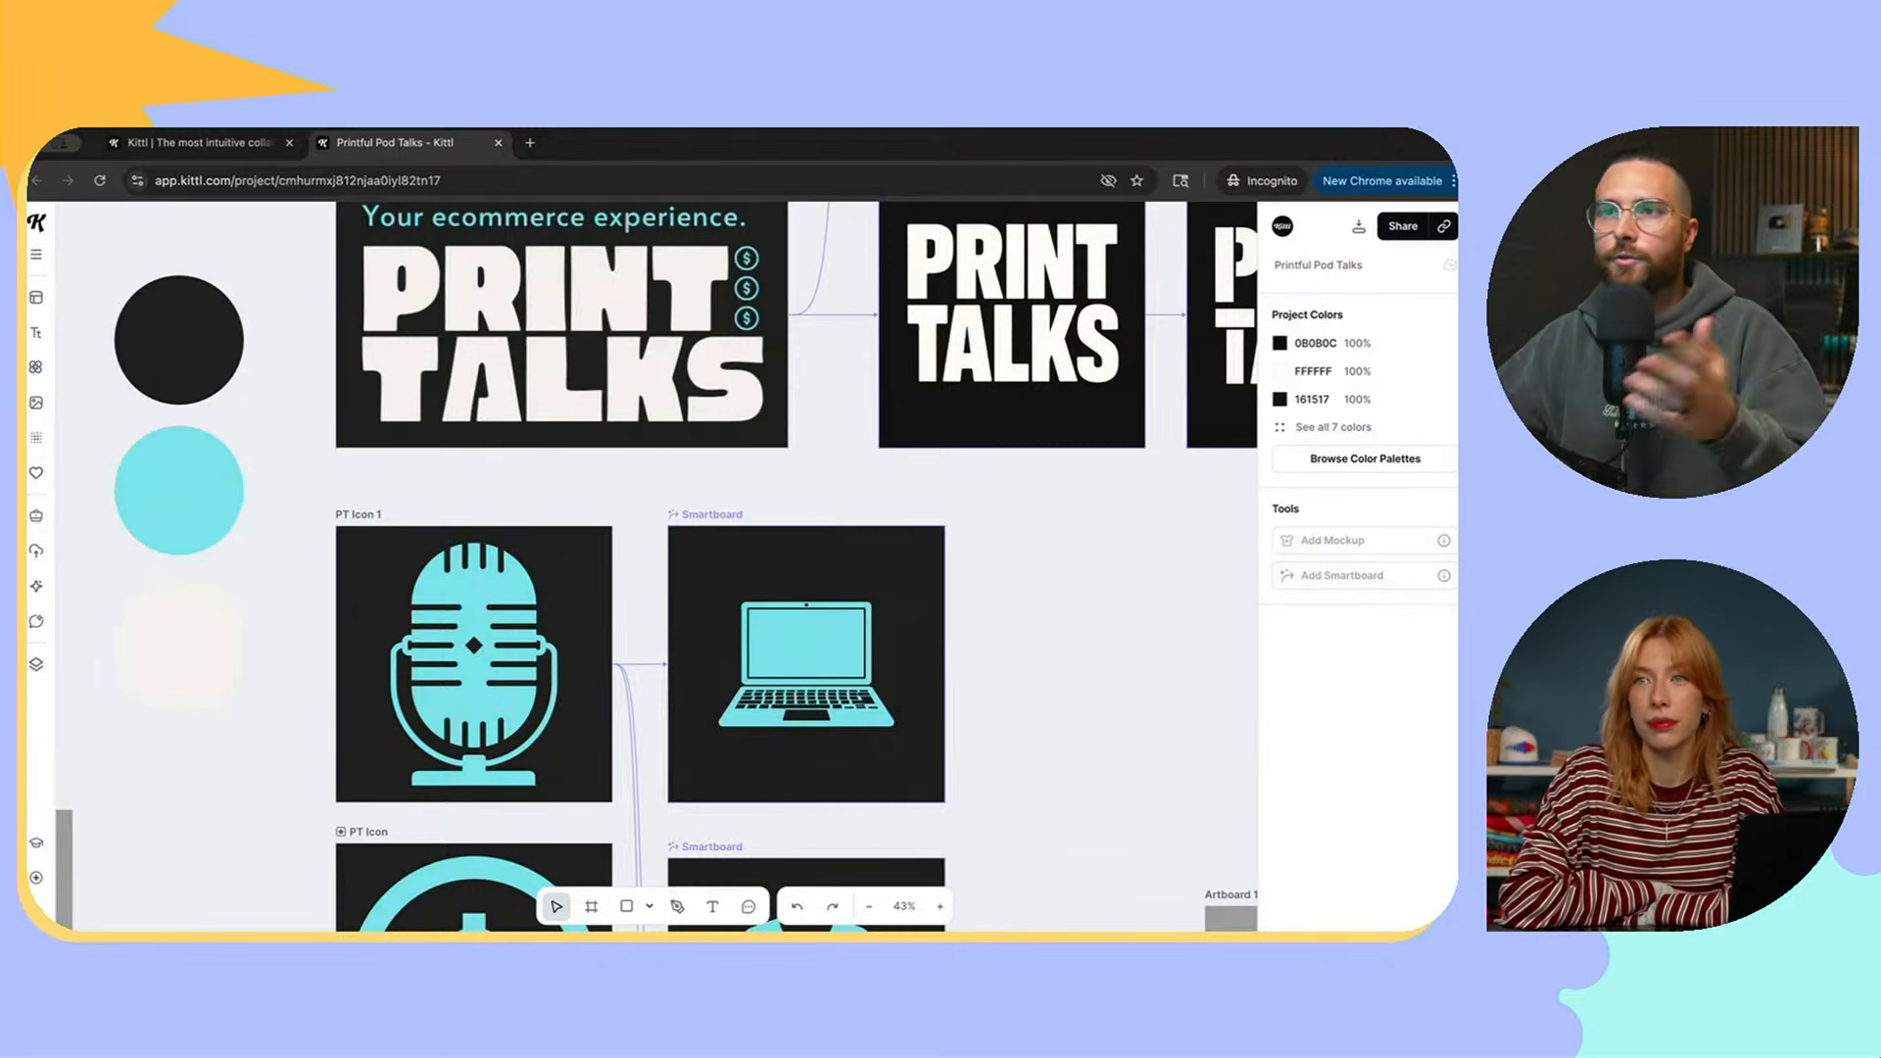
pyautogui.scroll(-2, 656, 565)
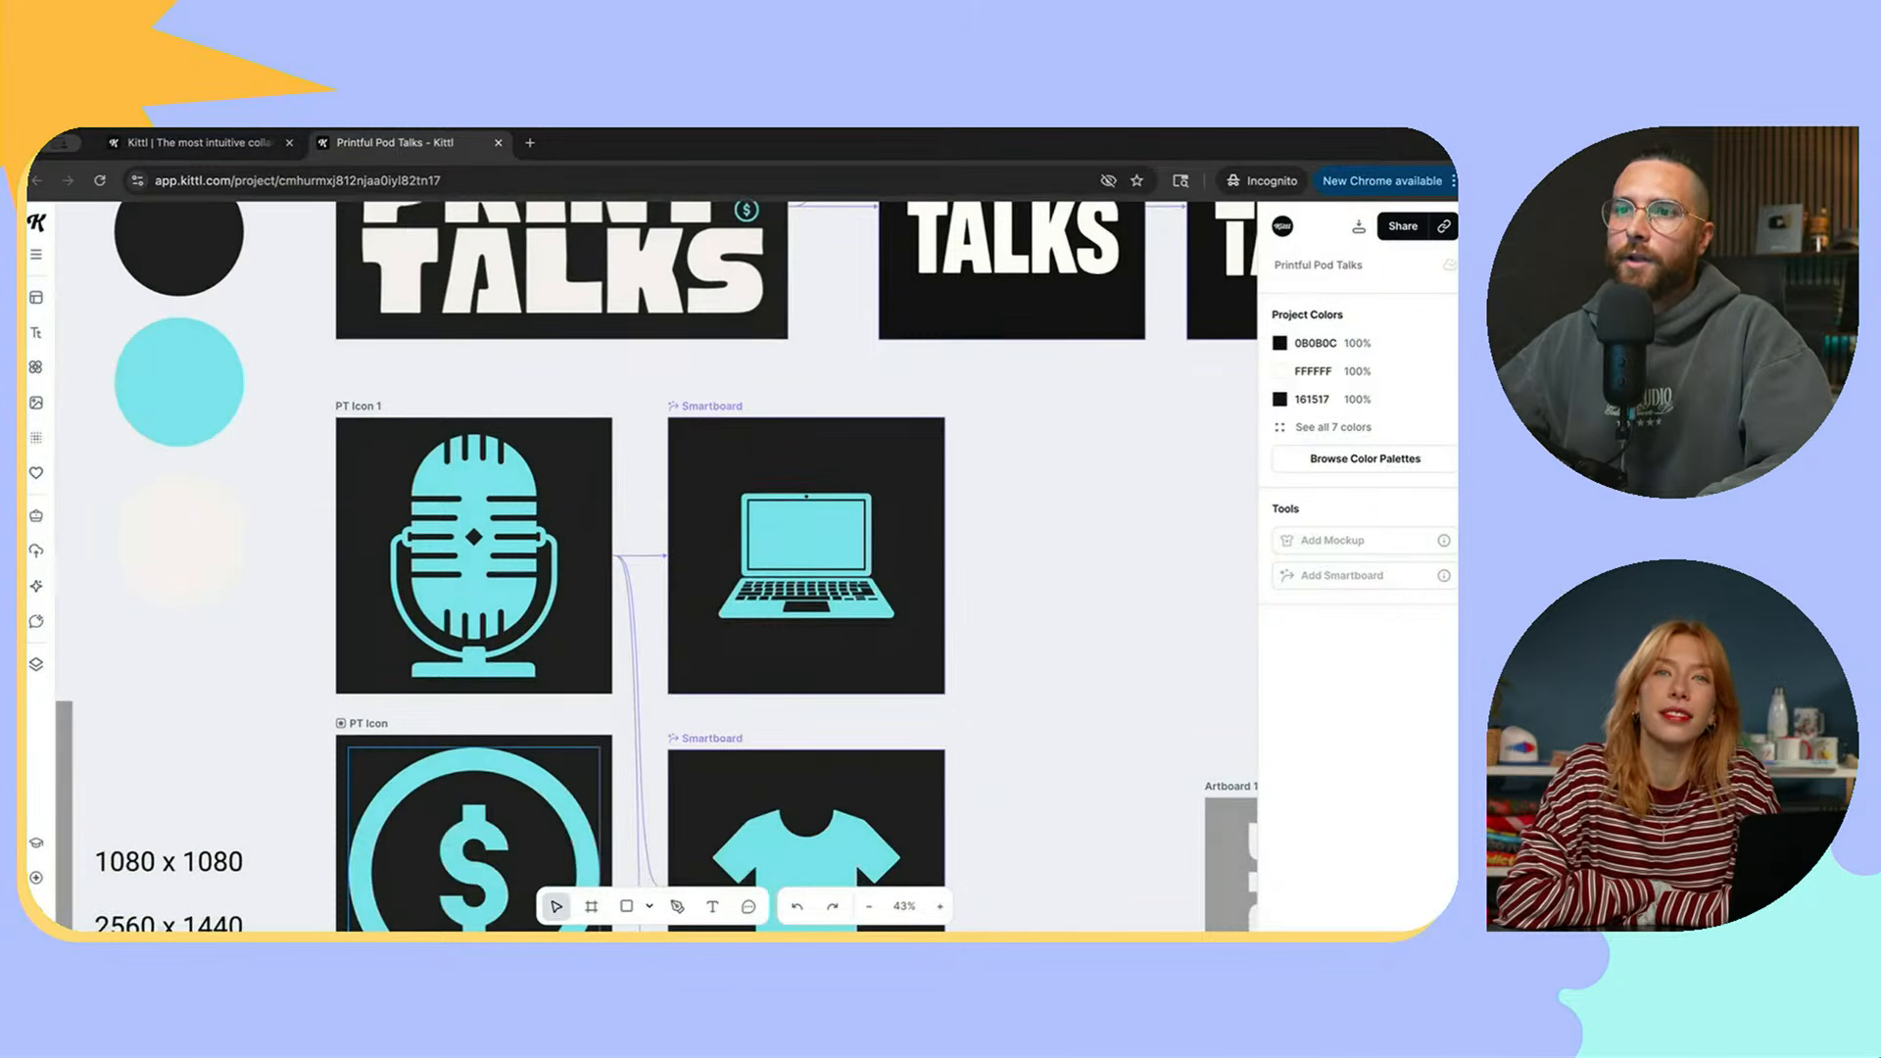
pyautogui.scroll(-3, 796, 564)
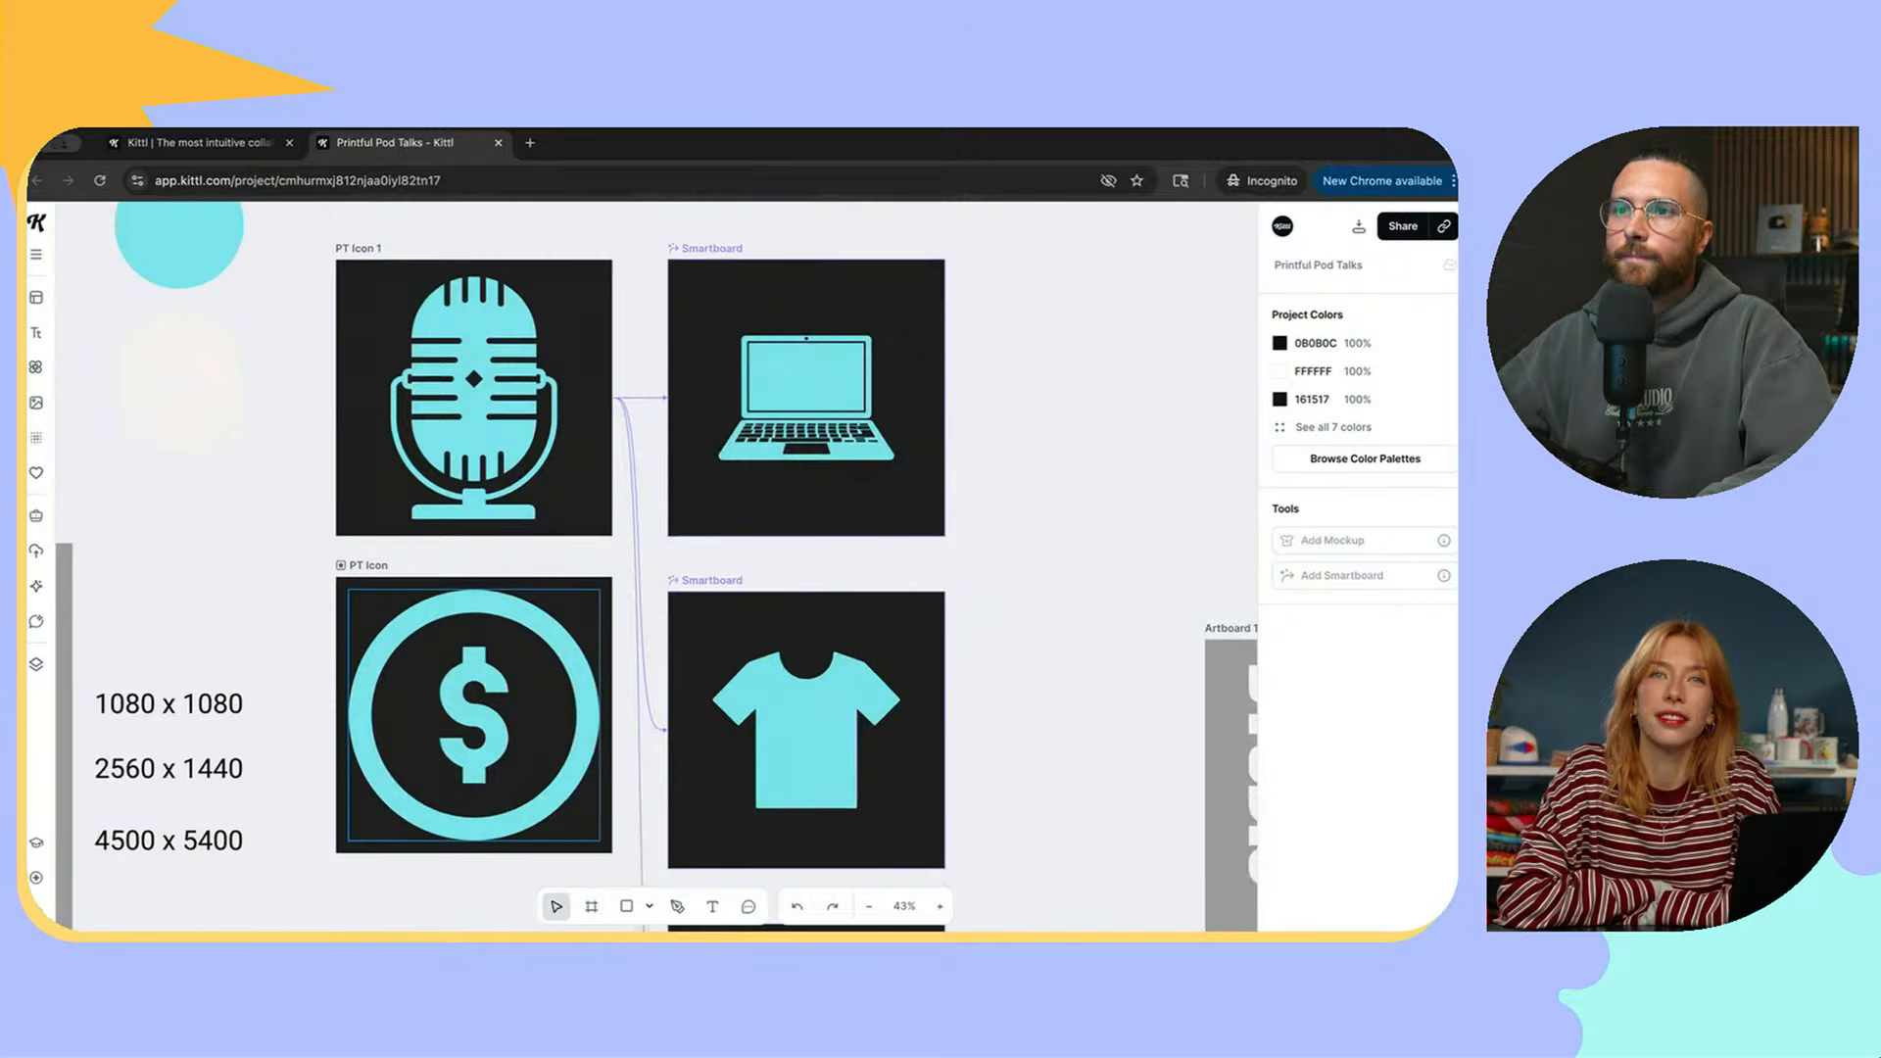
pyautogui.hscroll(-3, 664, 565)
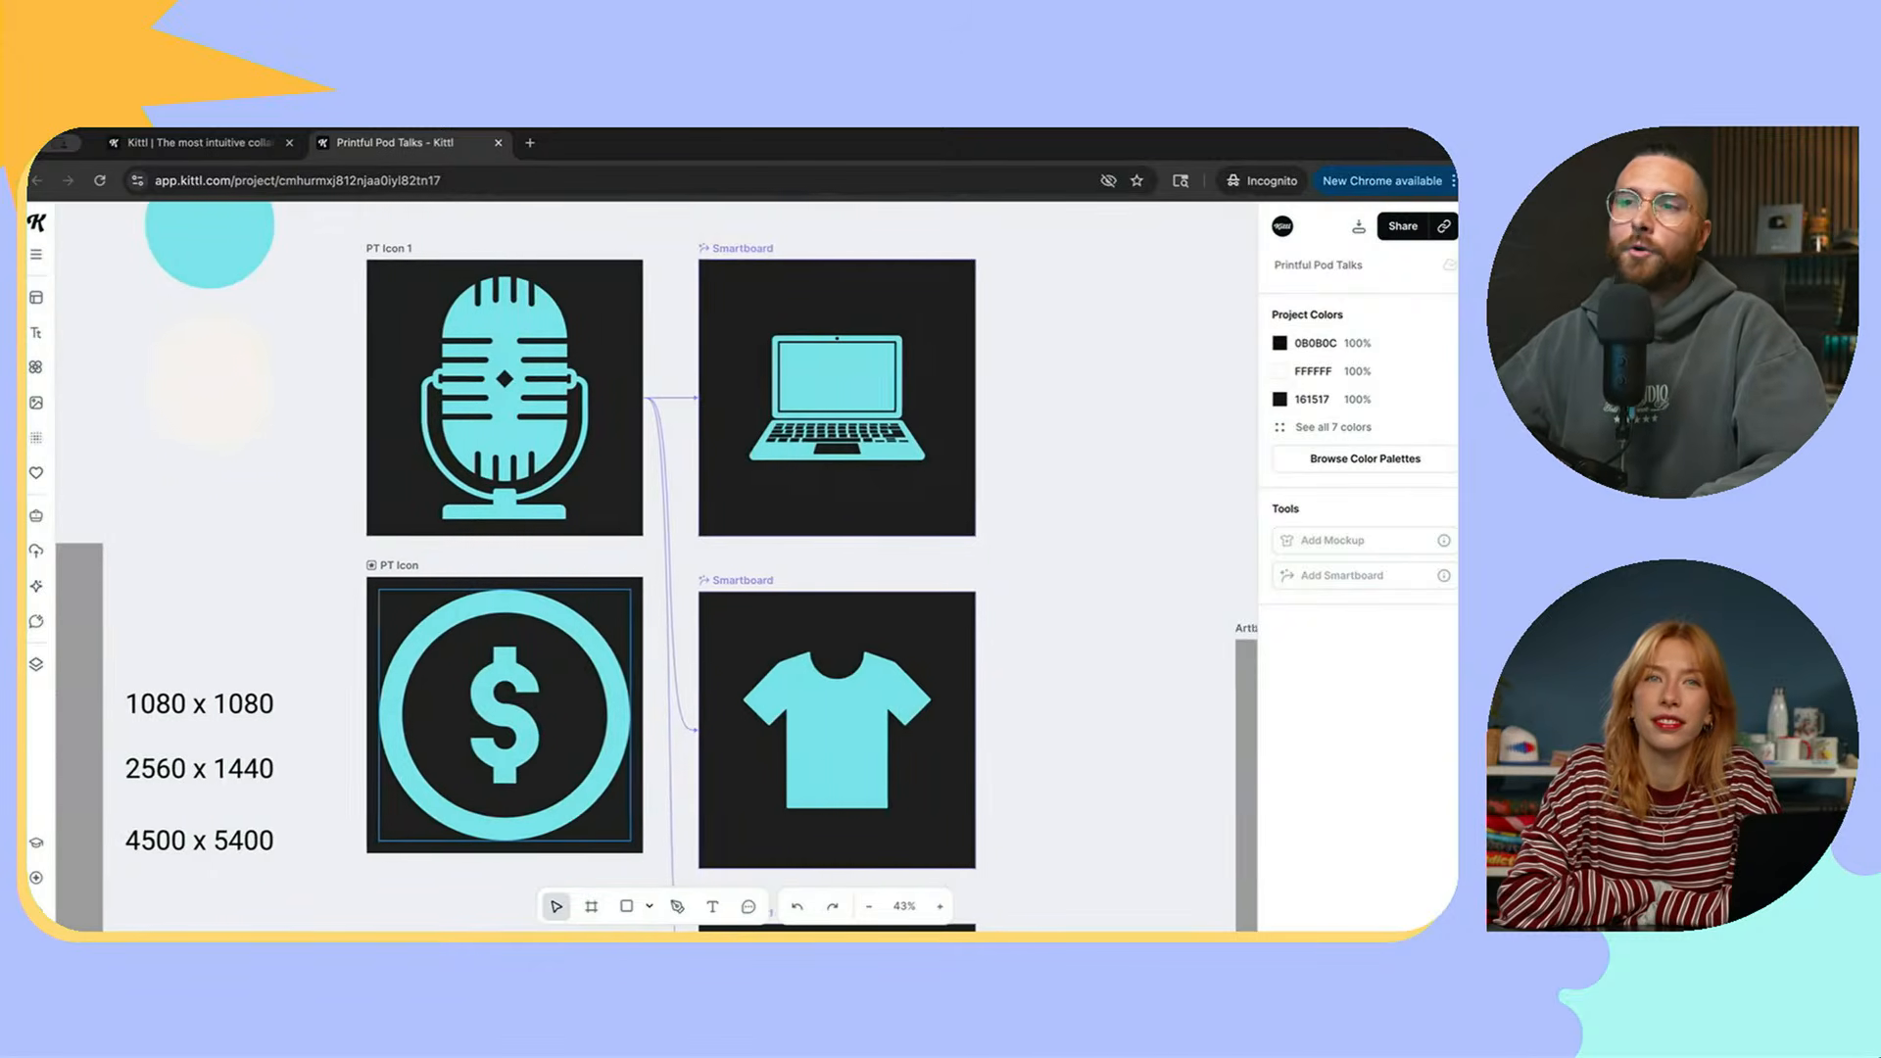
pyautogui.hscroll(-4, 664, 565)
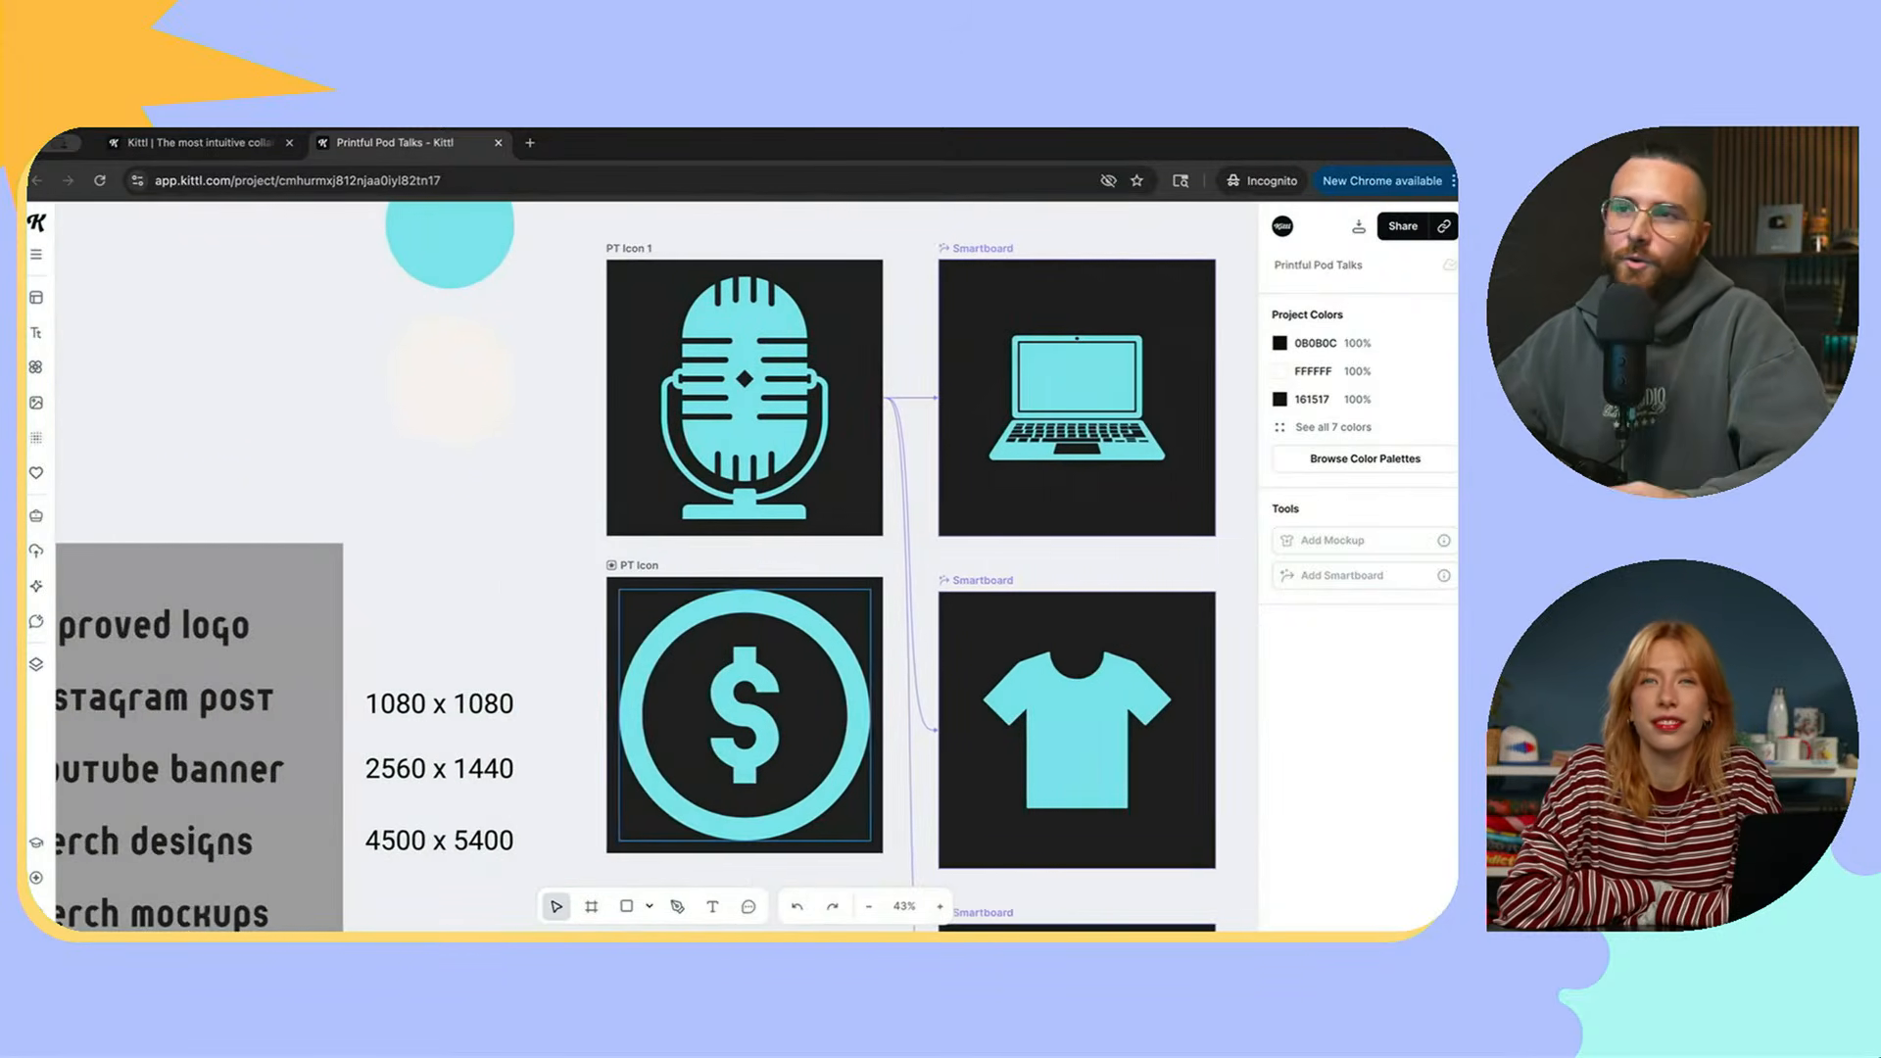
pyautogui.scroll(-5, 903, 662)
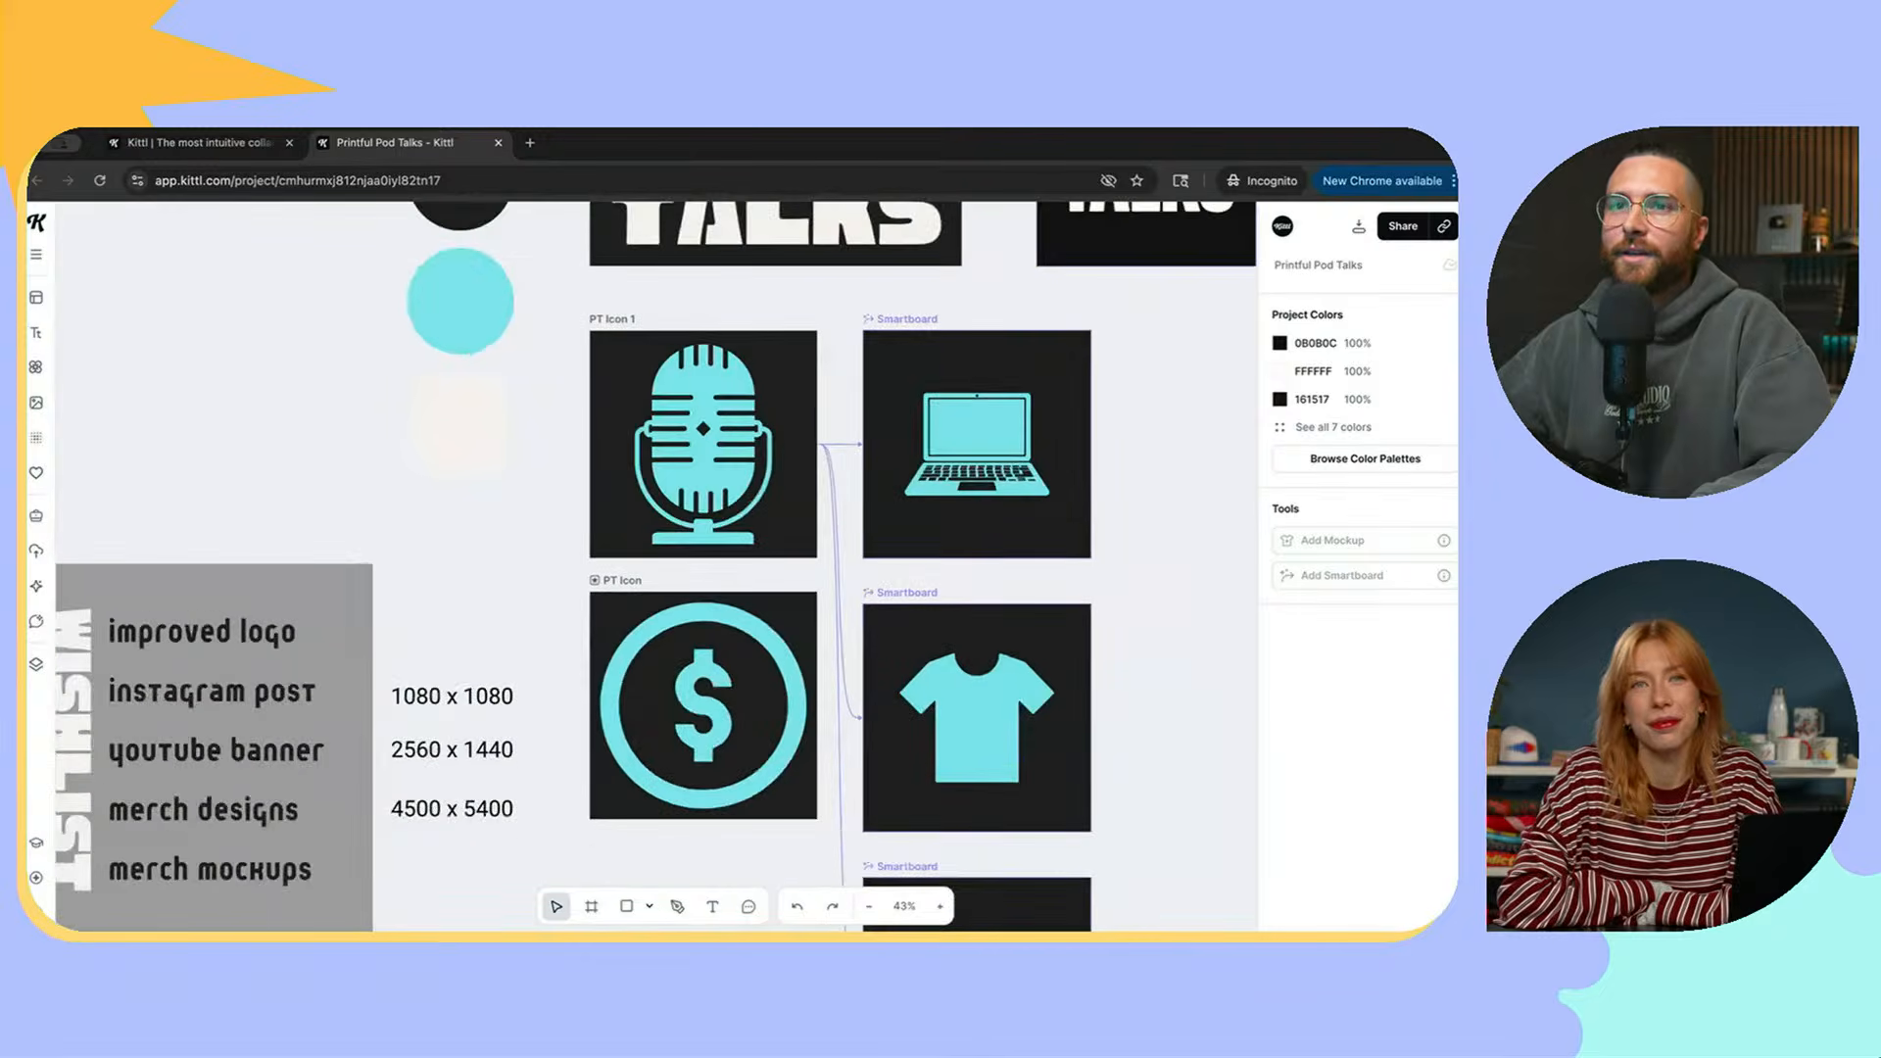
pyautogui.scroll(-1, 734, 568)
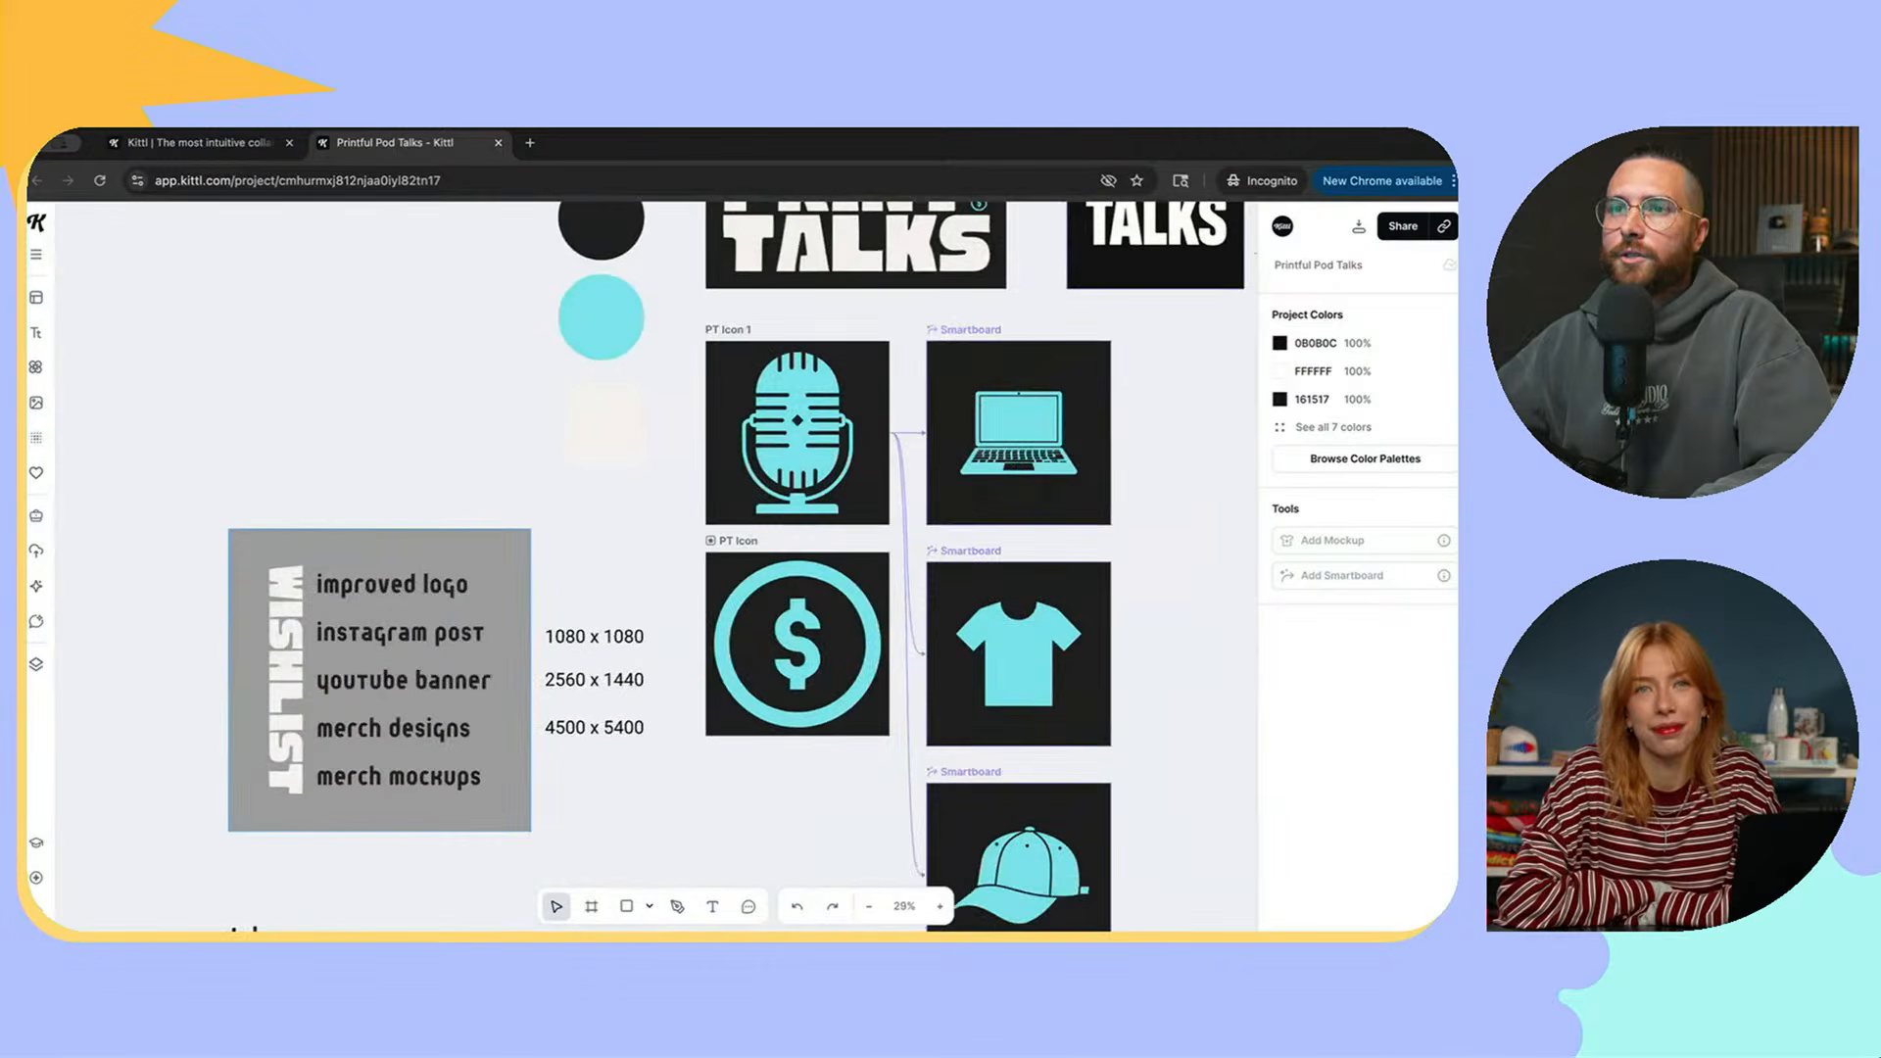
# Step: Examine the three size notes beside the wishlist, the three brand color swatches and the logo variations around the Podtalks Logo artboard
pyautogui.moveTo(596, 579); pyautogui.dragTo(614, 754)
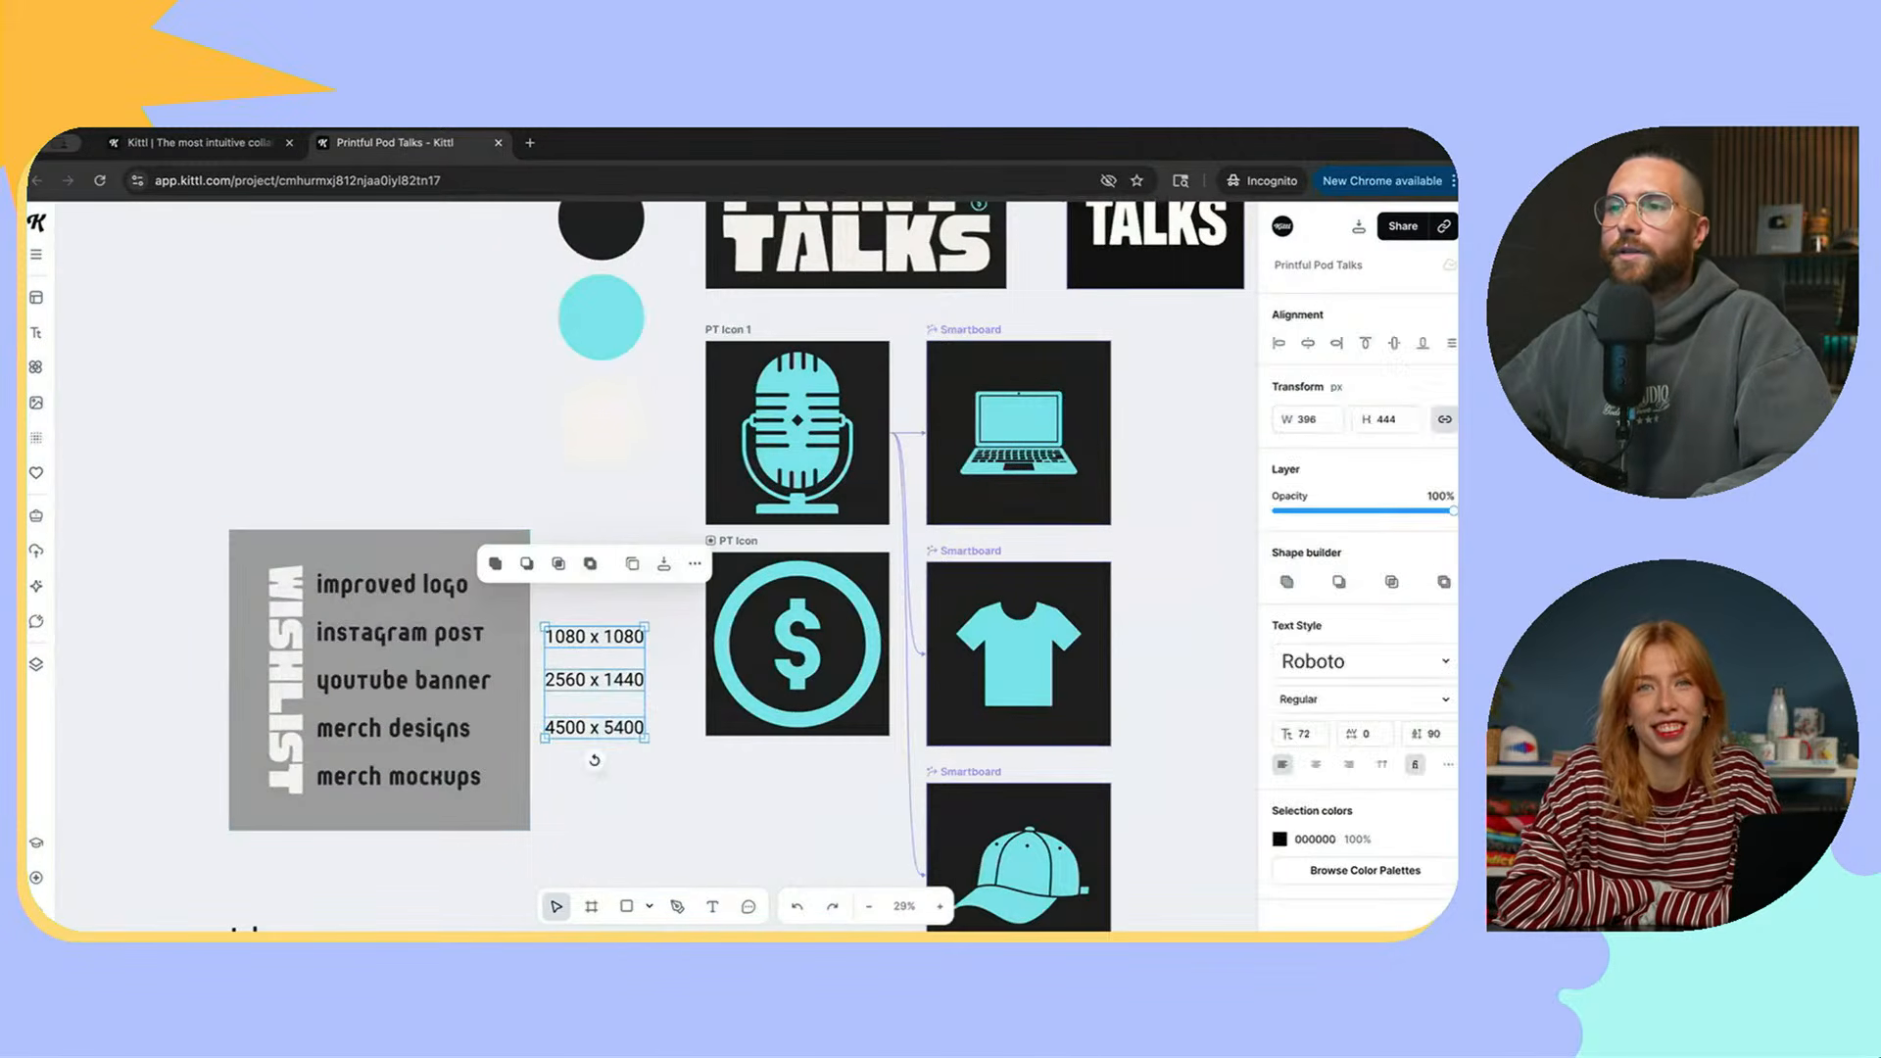
pyautogui.scroll(8, 614, 754)
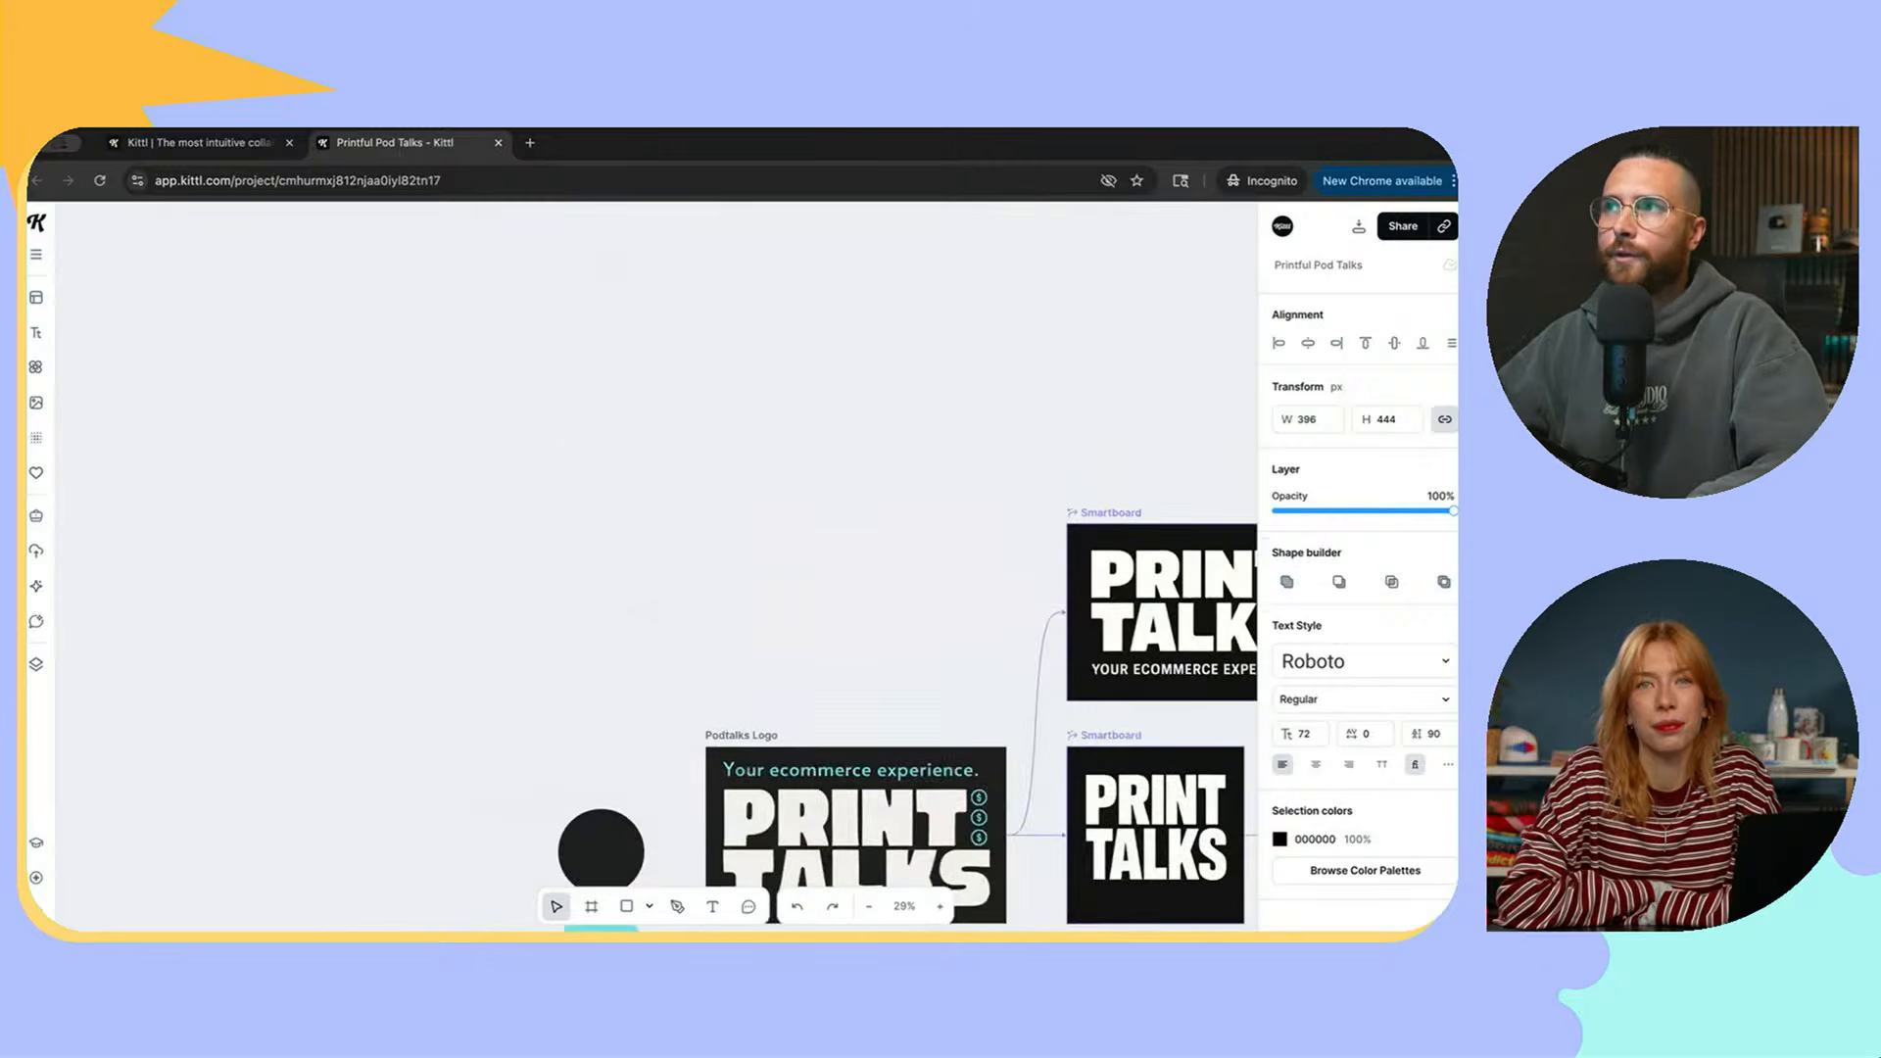
pyautogui.scroll(-1, 614, 754)
pyautogui.moveTo(531, 507); pyautogui.dragTo(641, 819)
pyautogui.scroll(-1, 647, 563)
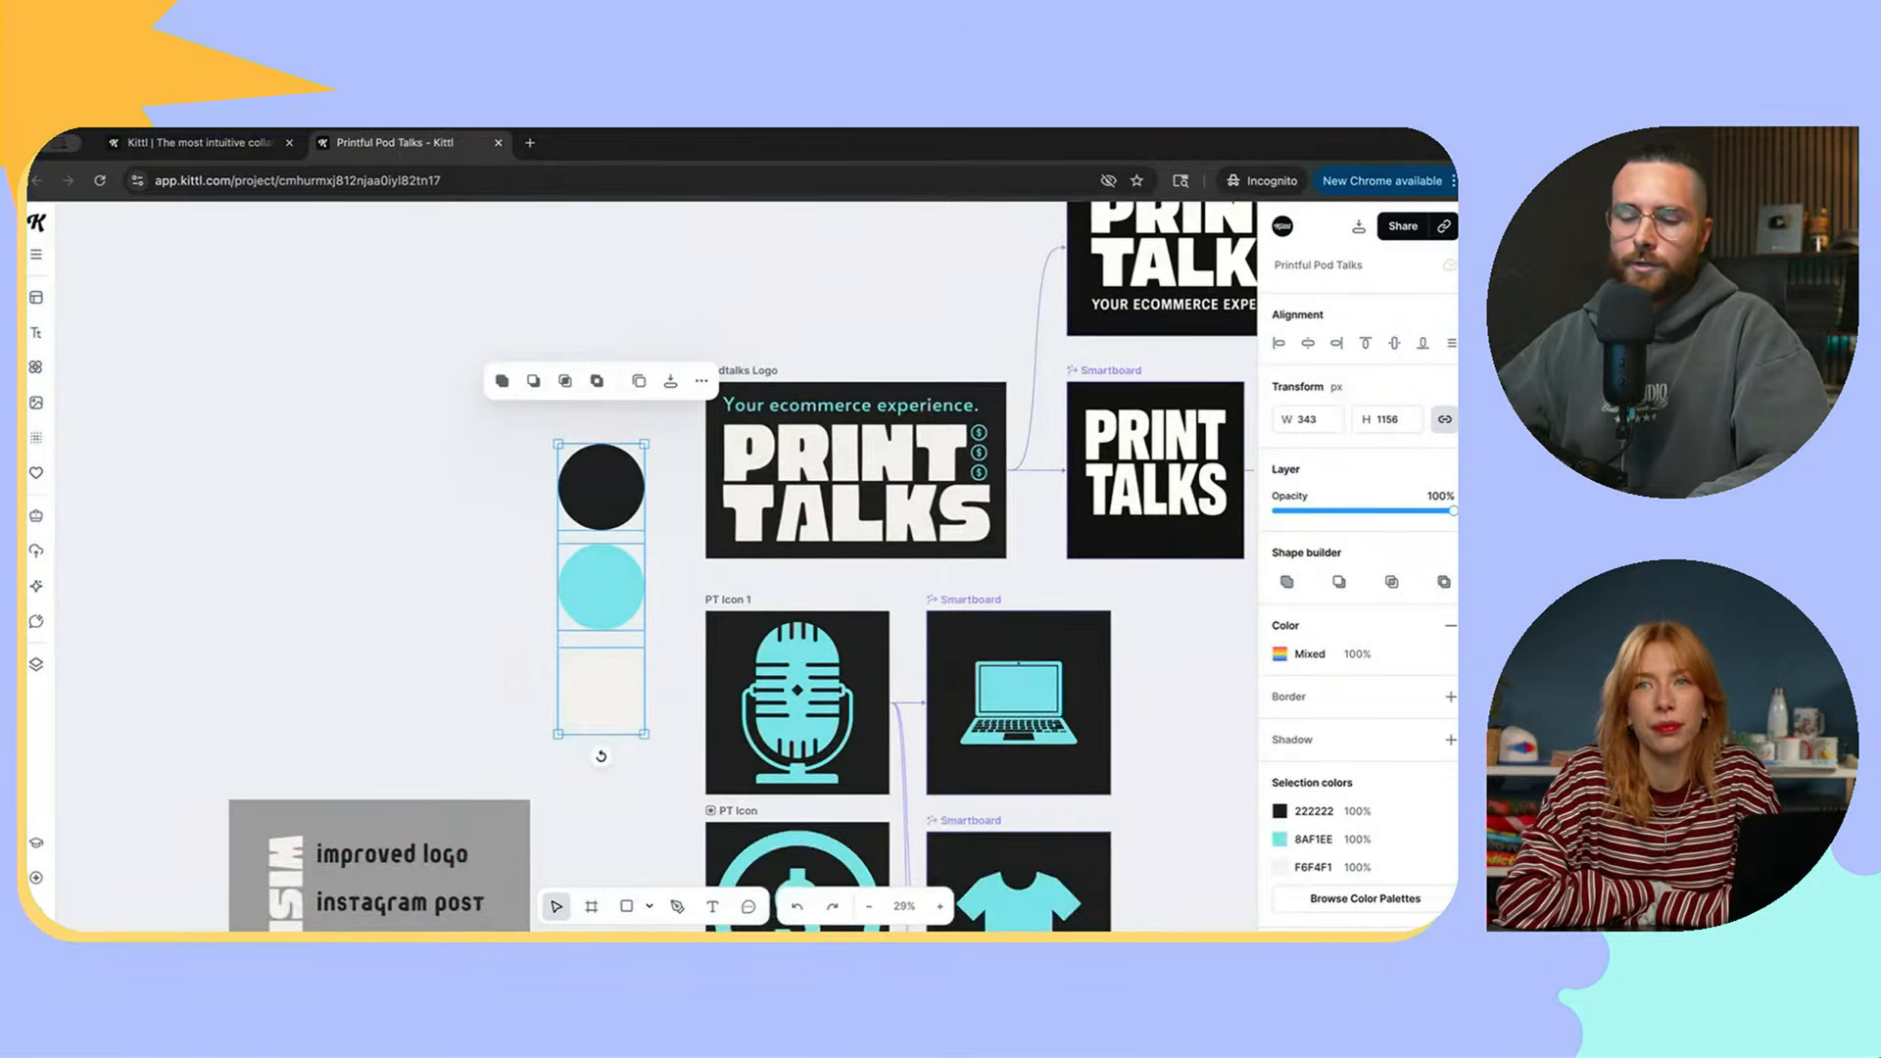
pyautogui.hscroll(2, 646, 563)
pyautogui.scroll(-2, 906, 617)
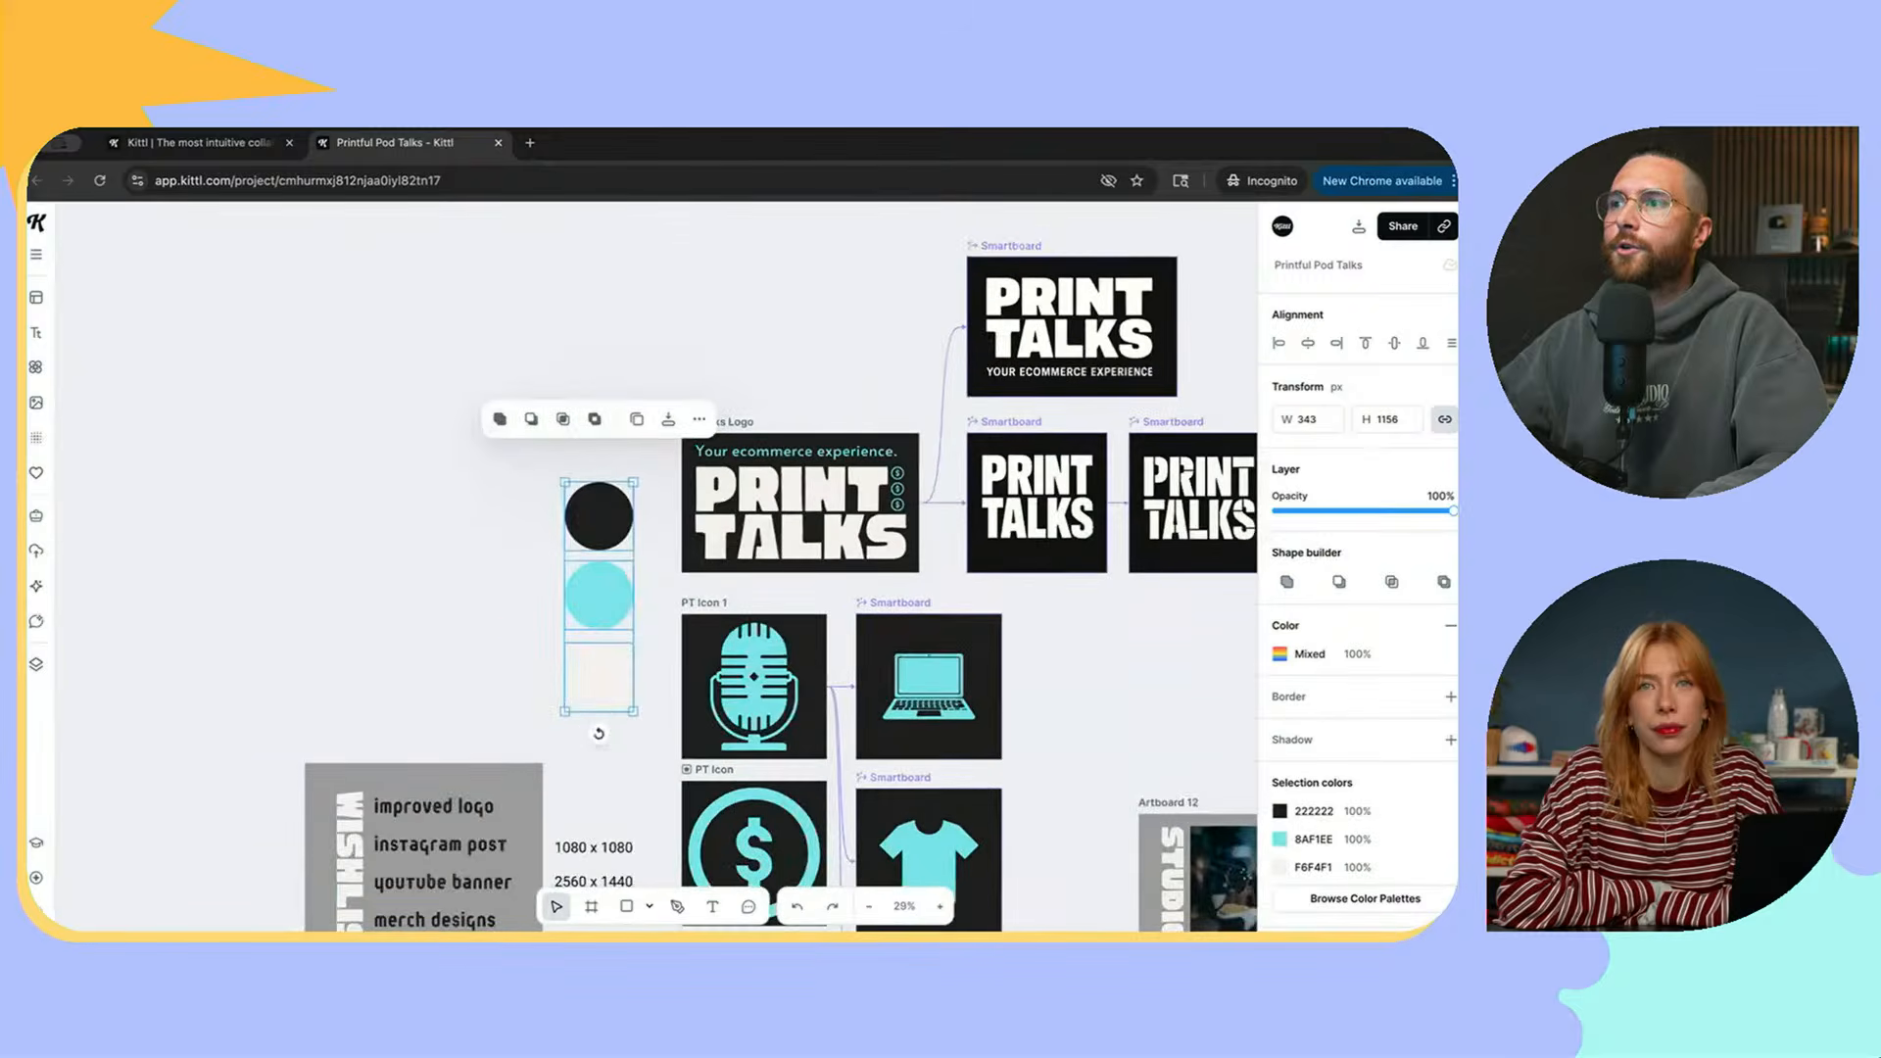
pyautogui.scroll(-1, 906, 617)
pyautogui.hscroll(4, 906, 618)
pyautogui.scroll(4, 657, 568)
pyautogui.hscroll(-3, 657, 568)
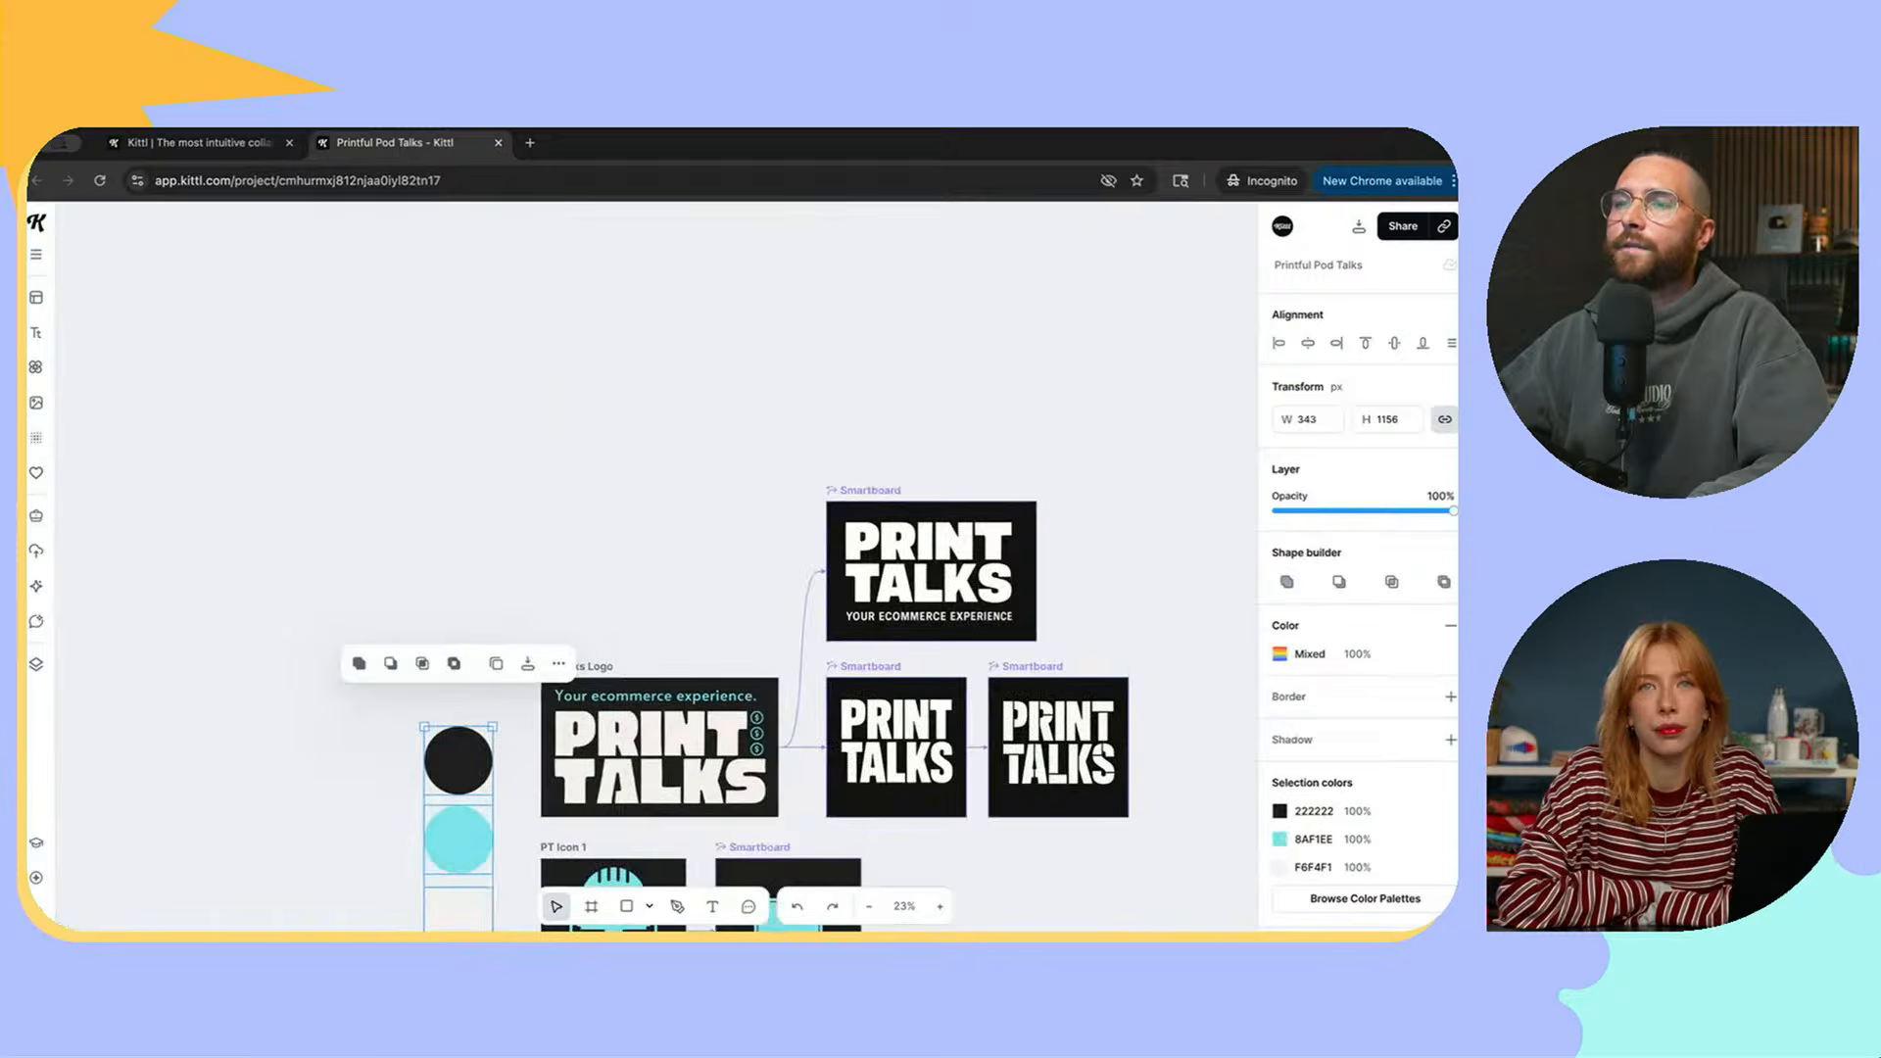
pyautogui.scroll(-2, 657, 568)
pyautogui.scroll(-1, 656, 568)
pyautogui.press('Escape')
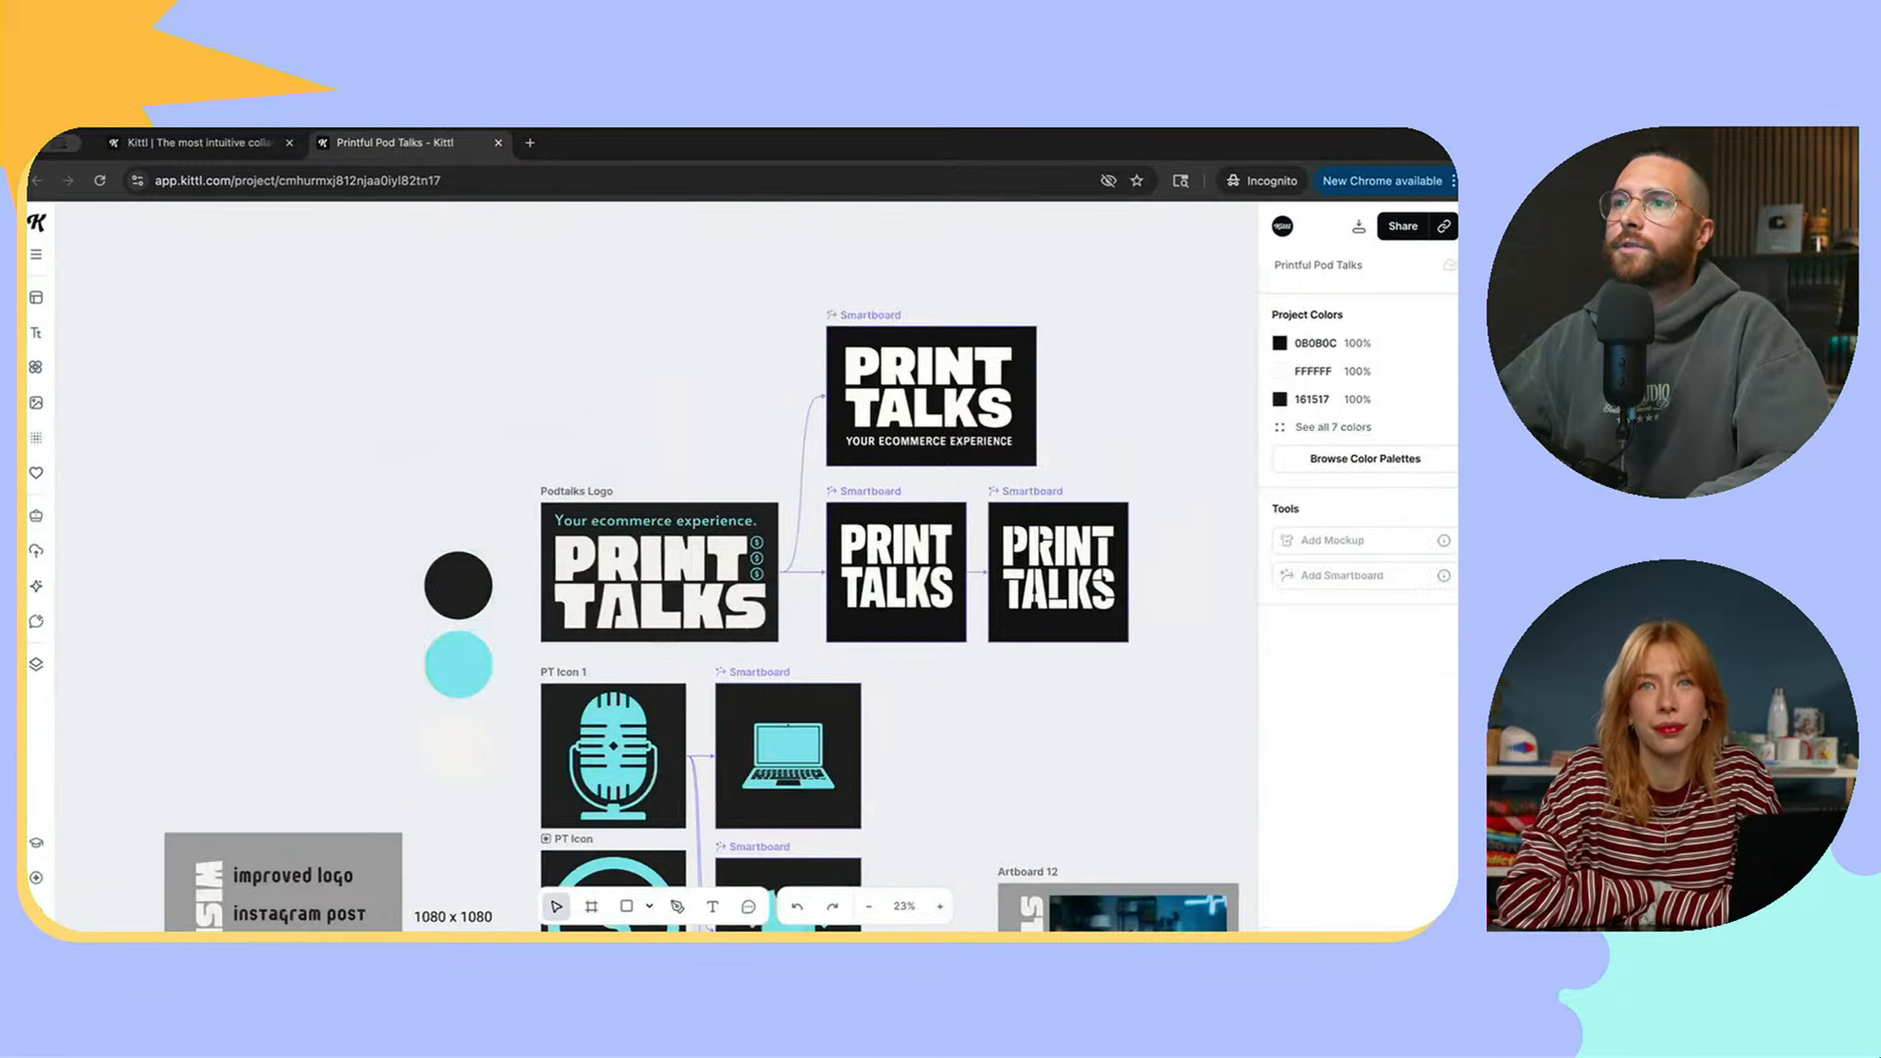
pyautogui.scroll(-1, 657, 568)
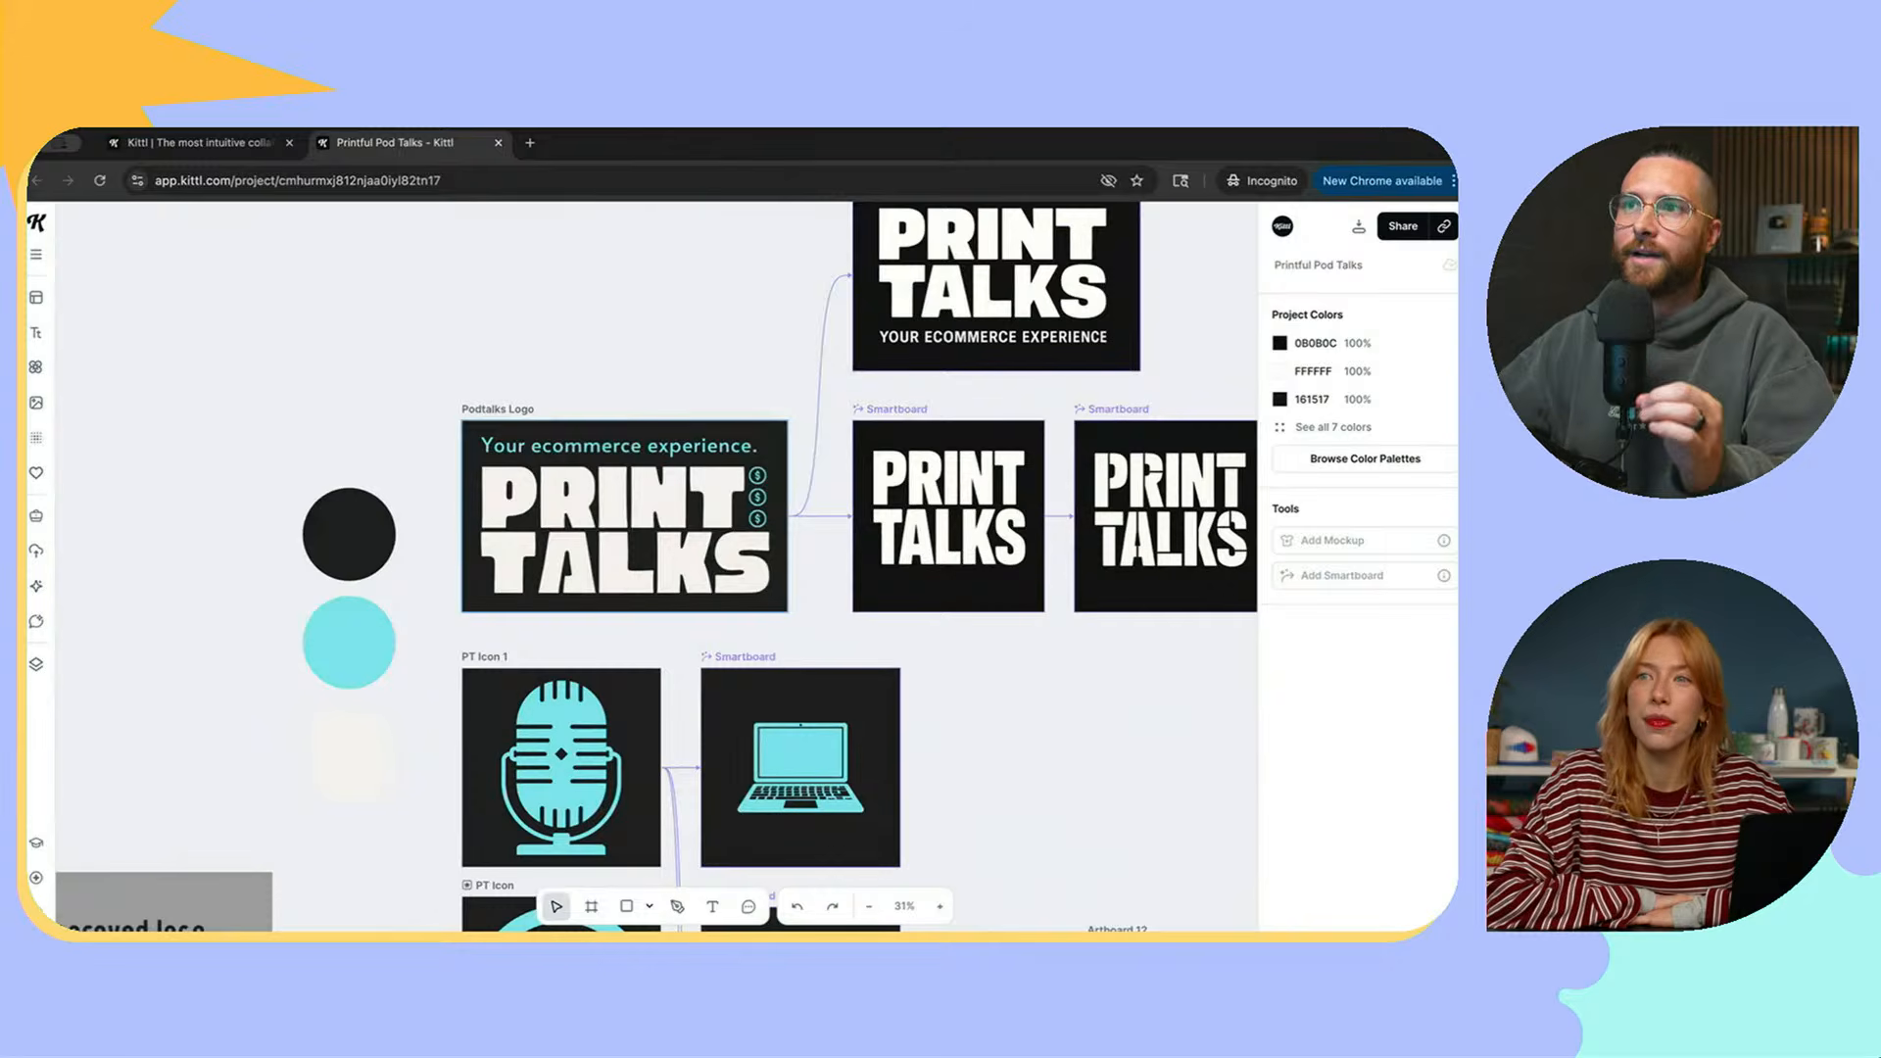
# Step: Draw a blank artboard about 883 x 572 px above the color swatches and delete it
pyautogui.click(624, 516)
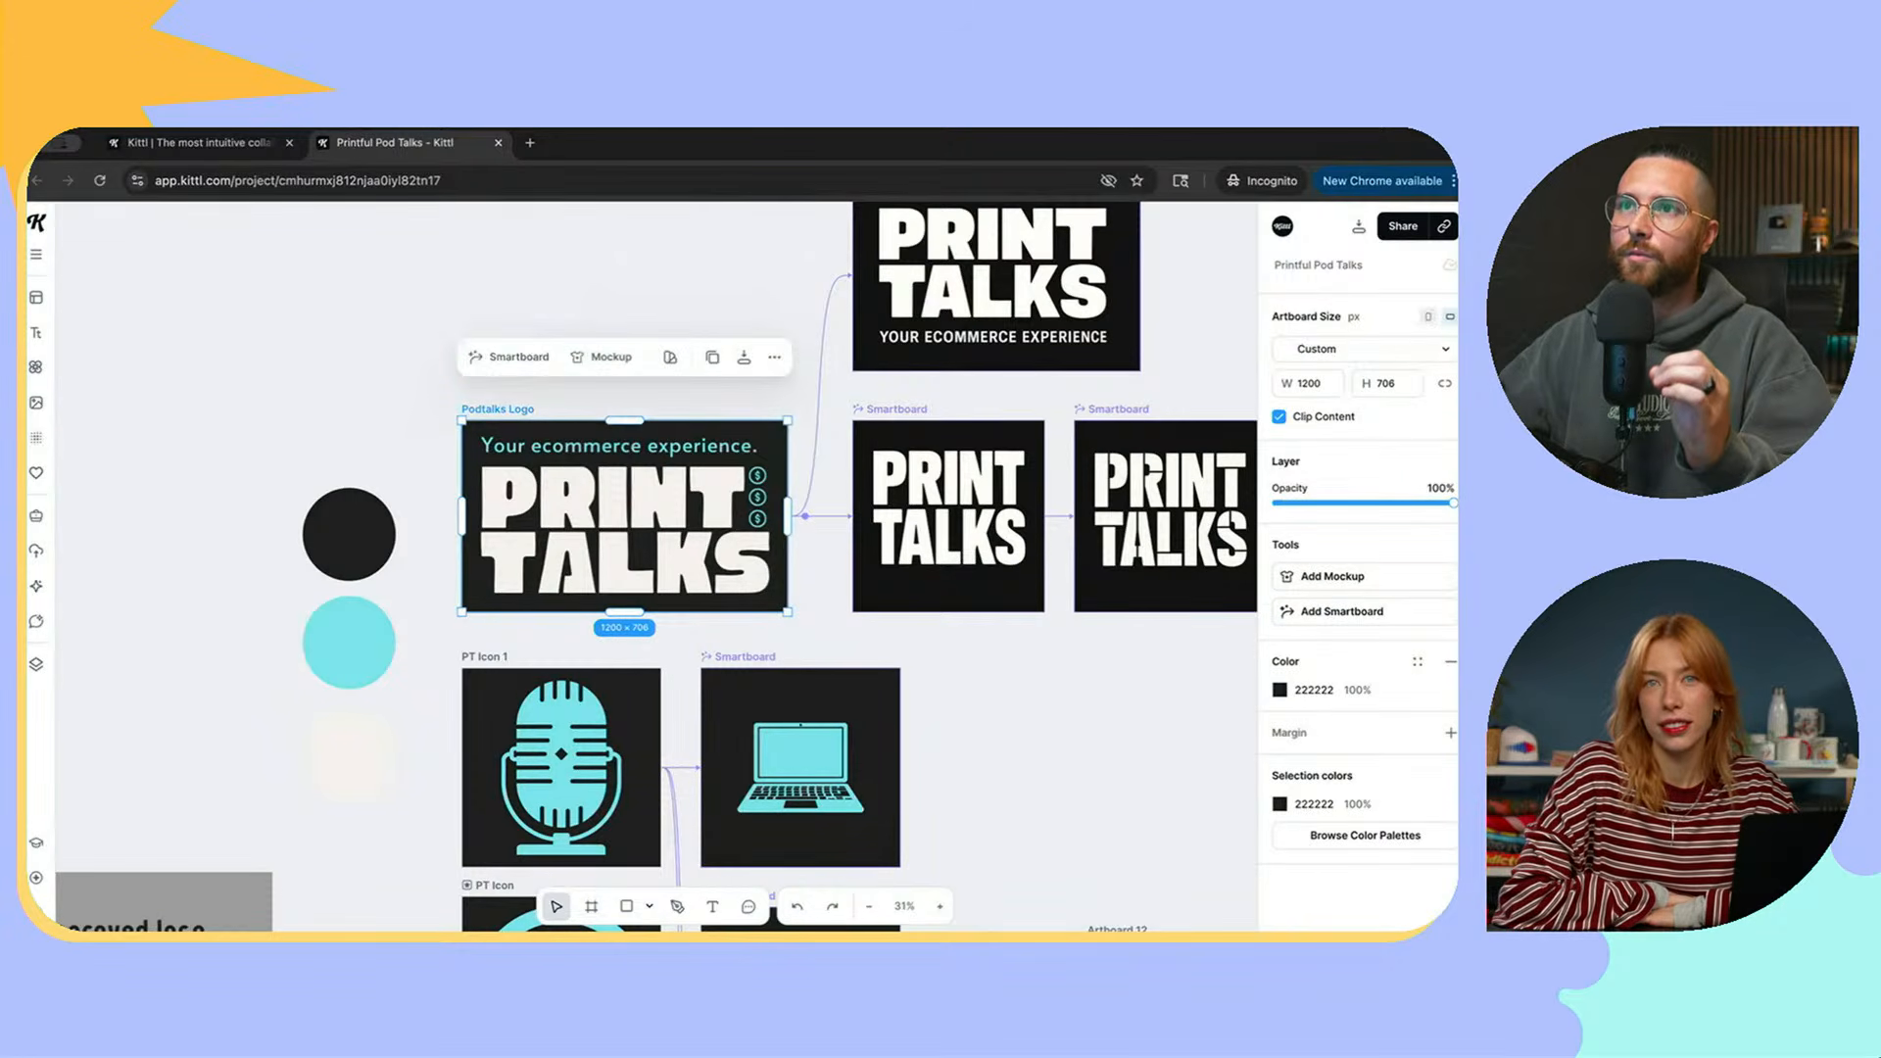
pyautogui.click(592, 906)
pyautogui.moveTo(151, 273); pyautogui.dragTo(390, 428)
pyautogui.press('Escape')
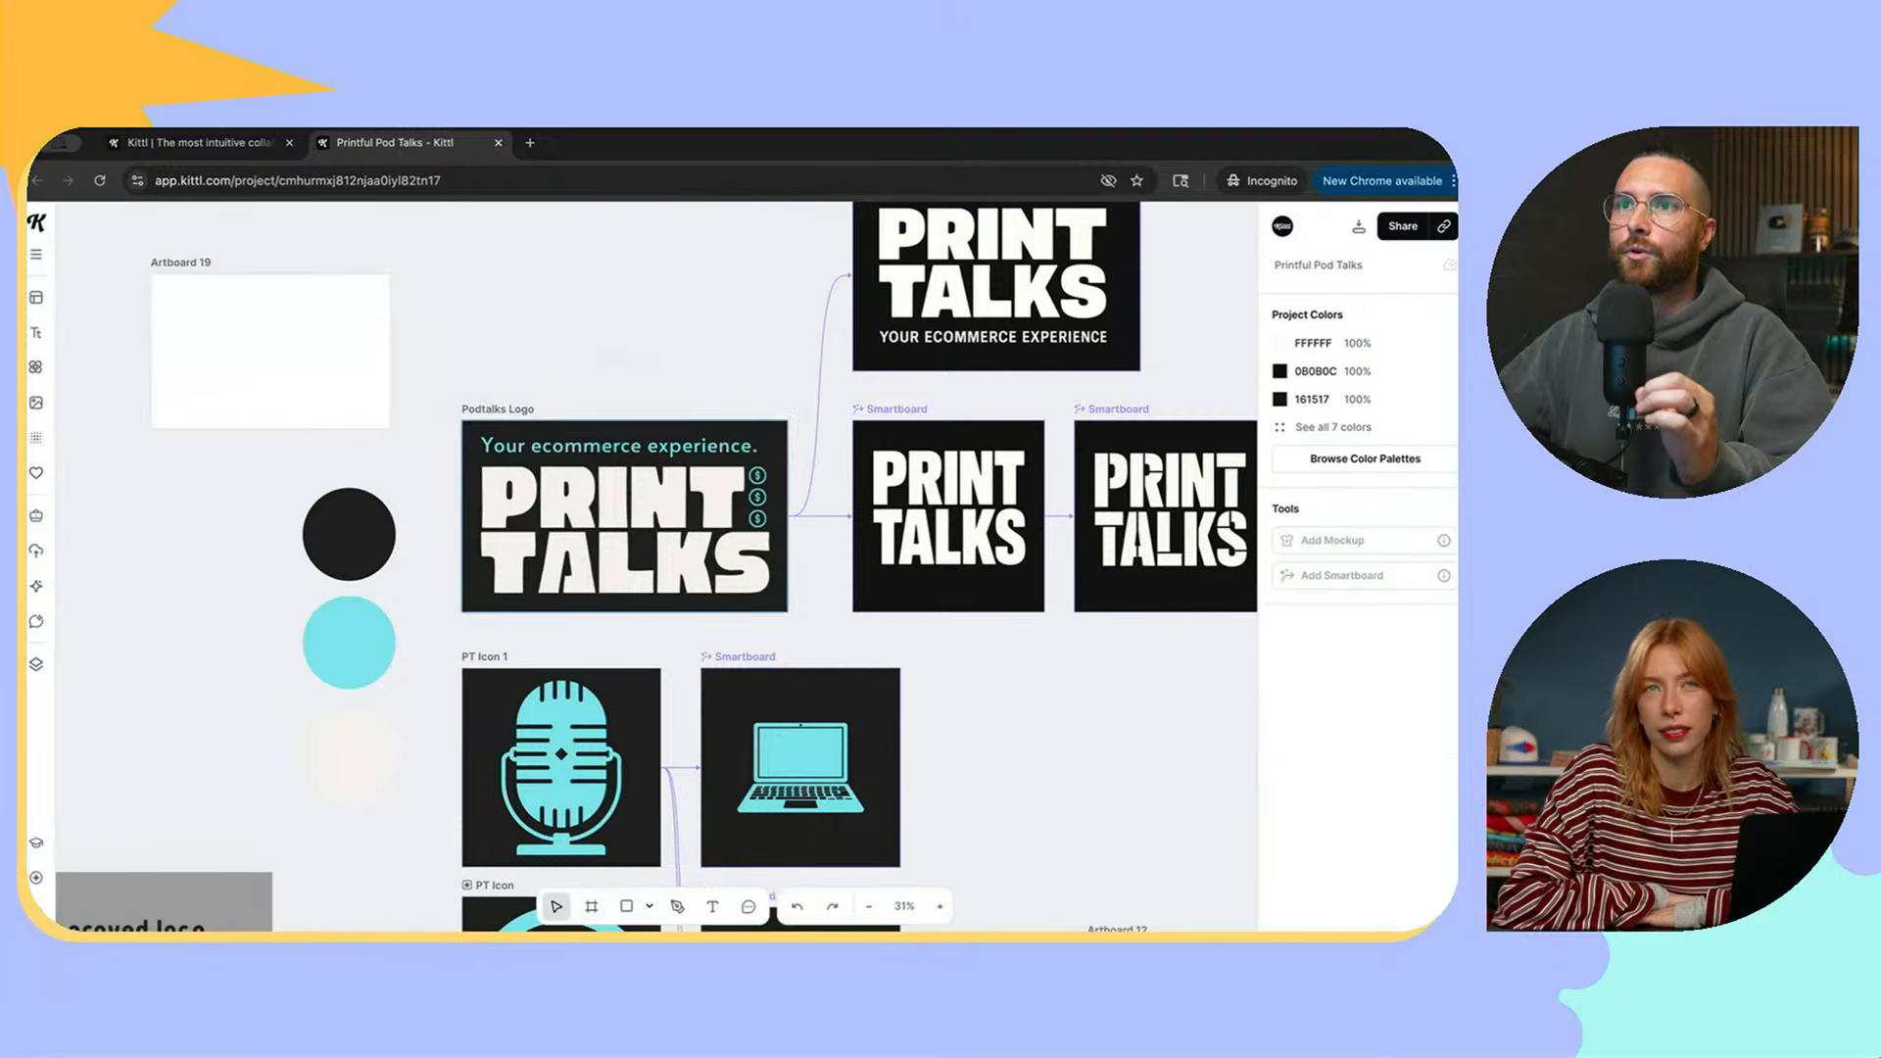
pyautogui.click(271, 351)
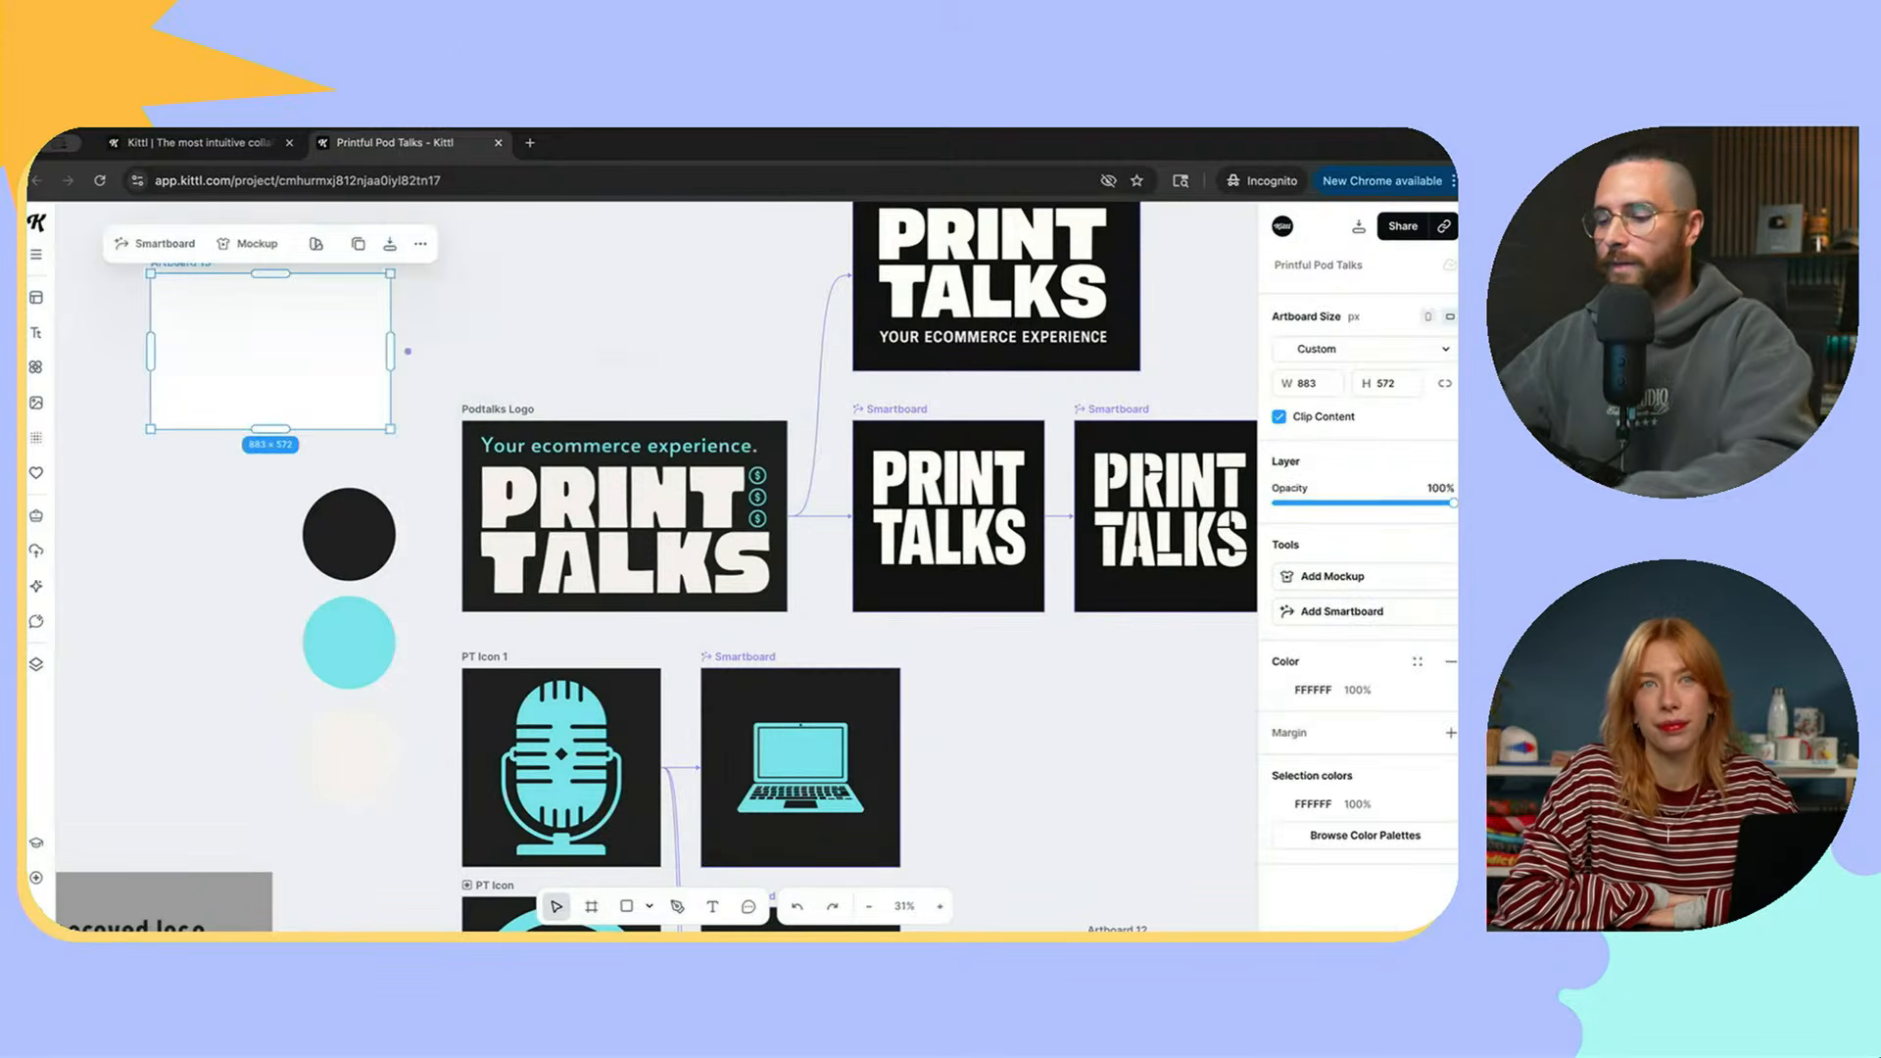
pyautogui.press('Delete')
# Step: Add an empty Smartboard branching from the Podtalks Logo artboard and select it to show its prompt settings
pyautogui.click(624, 516)
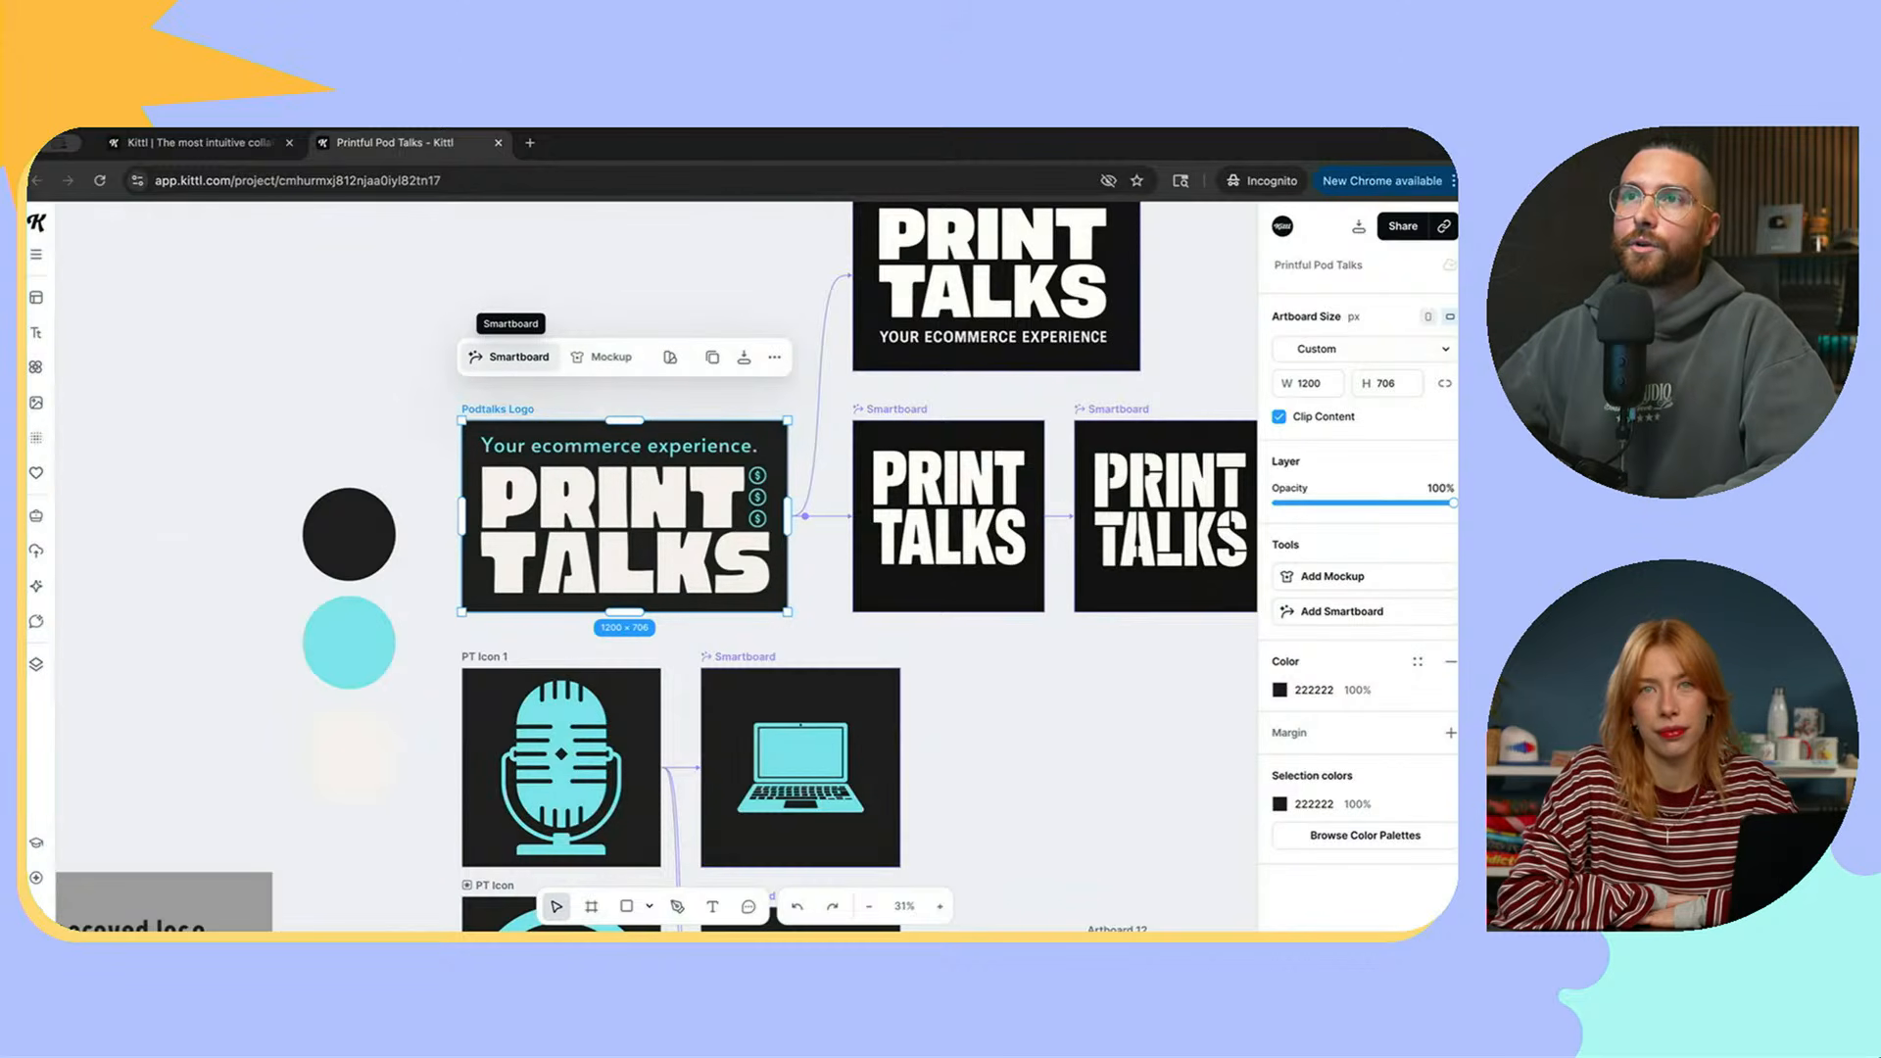
pyautogui.click(510, 357)
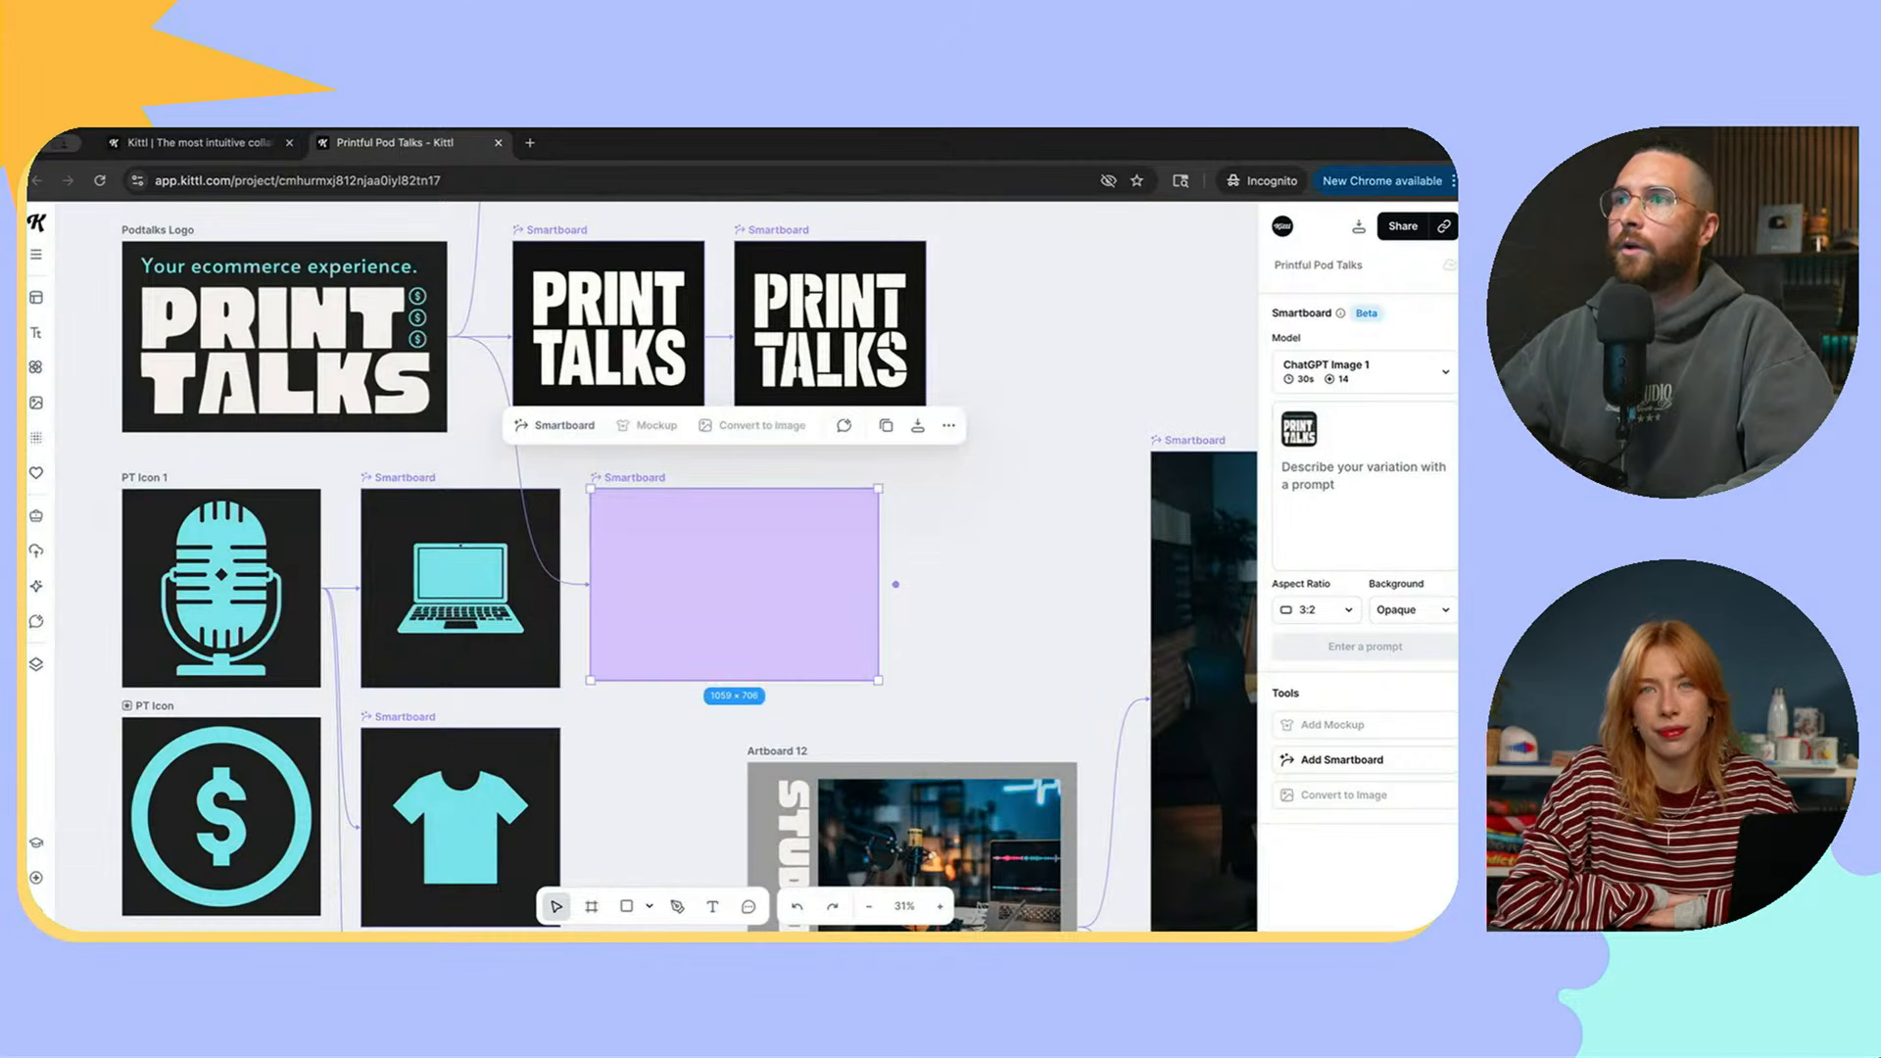
pyautogui.click(284, 336)
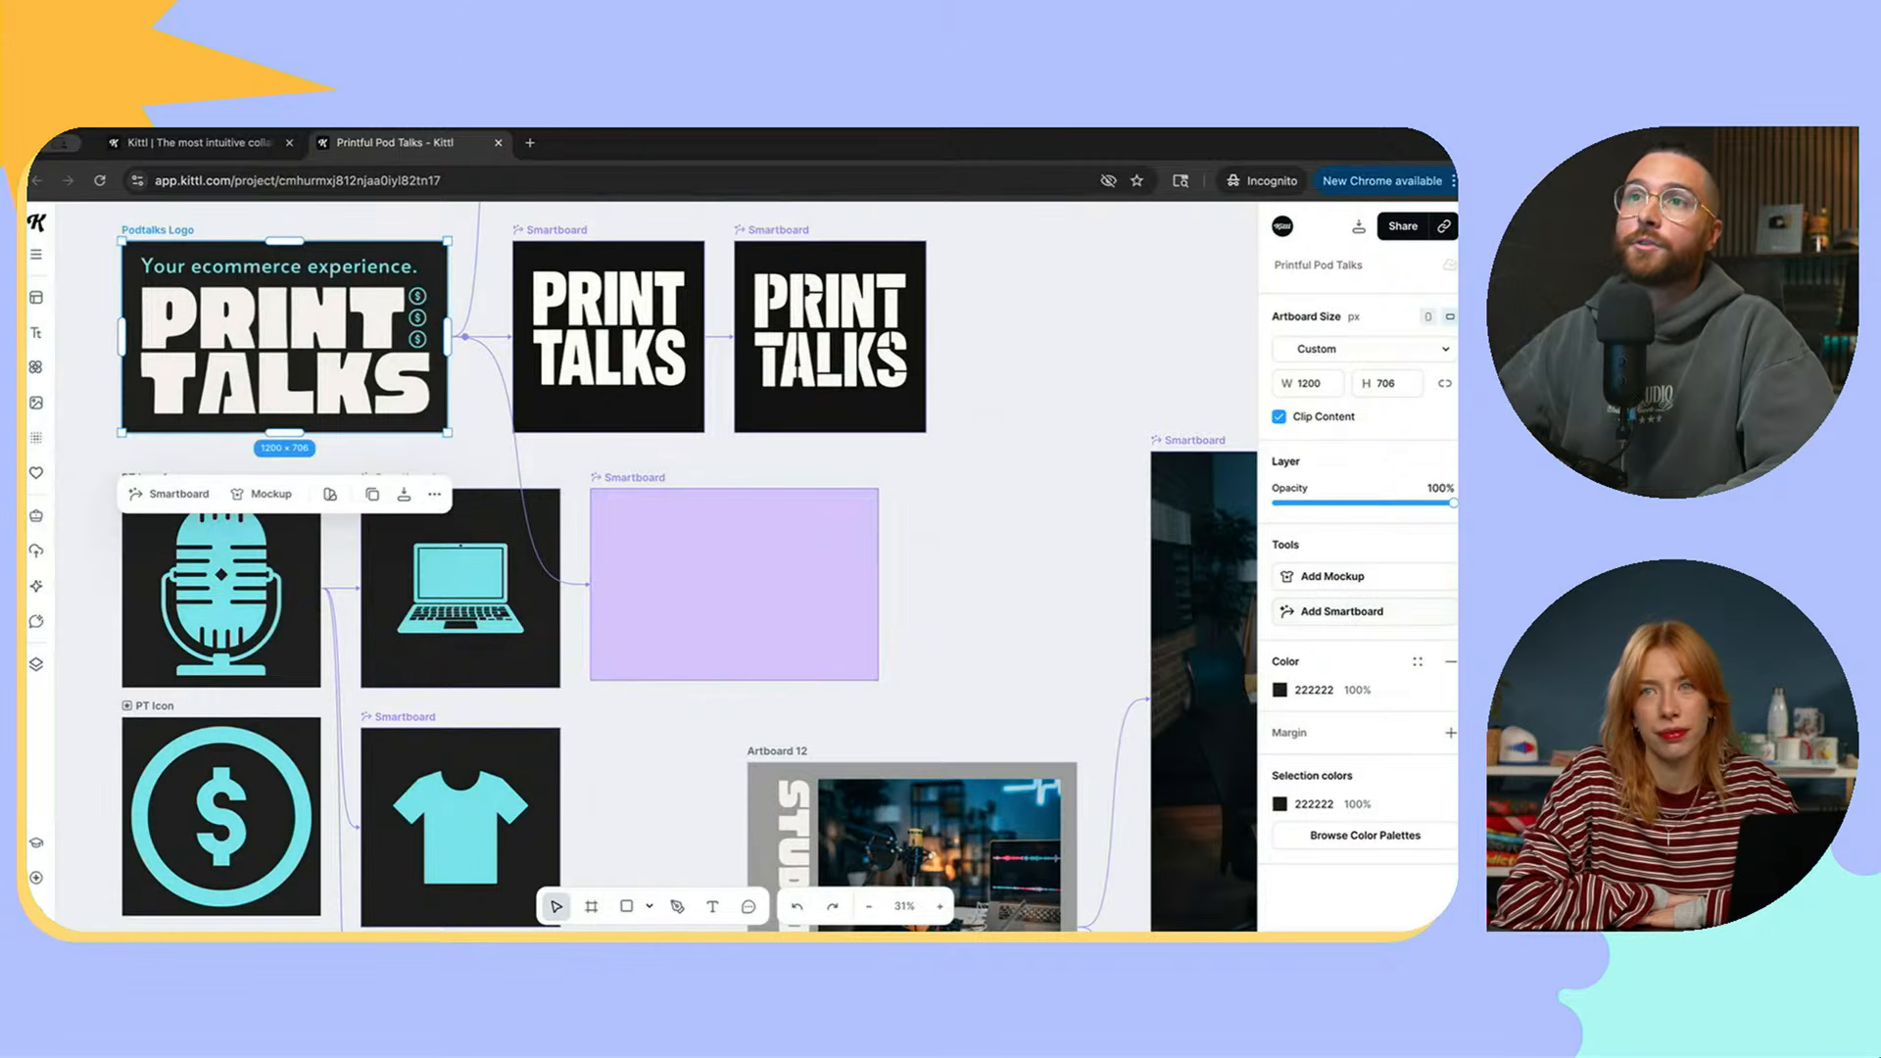
pyautogui.scroll(1, 647, 569)
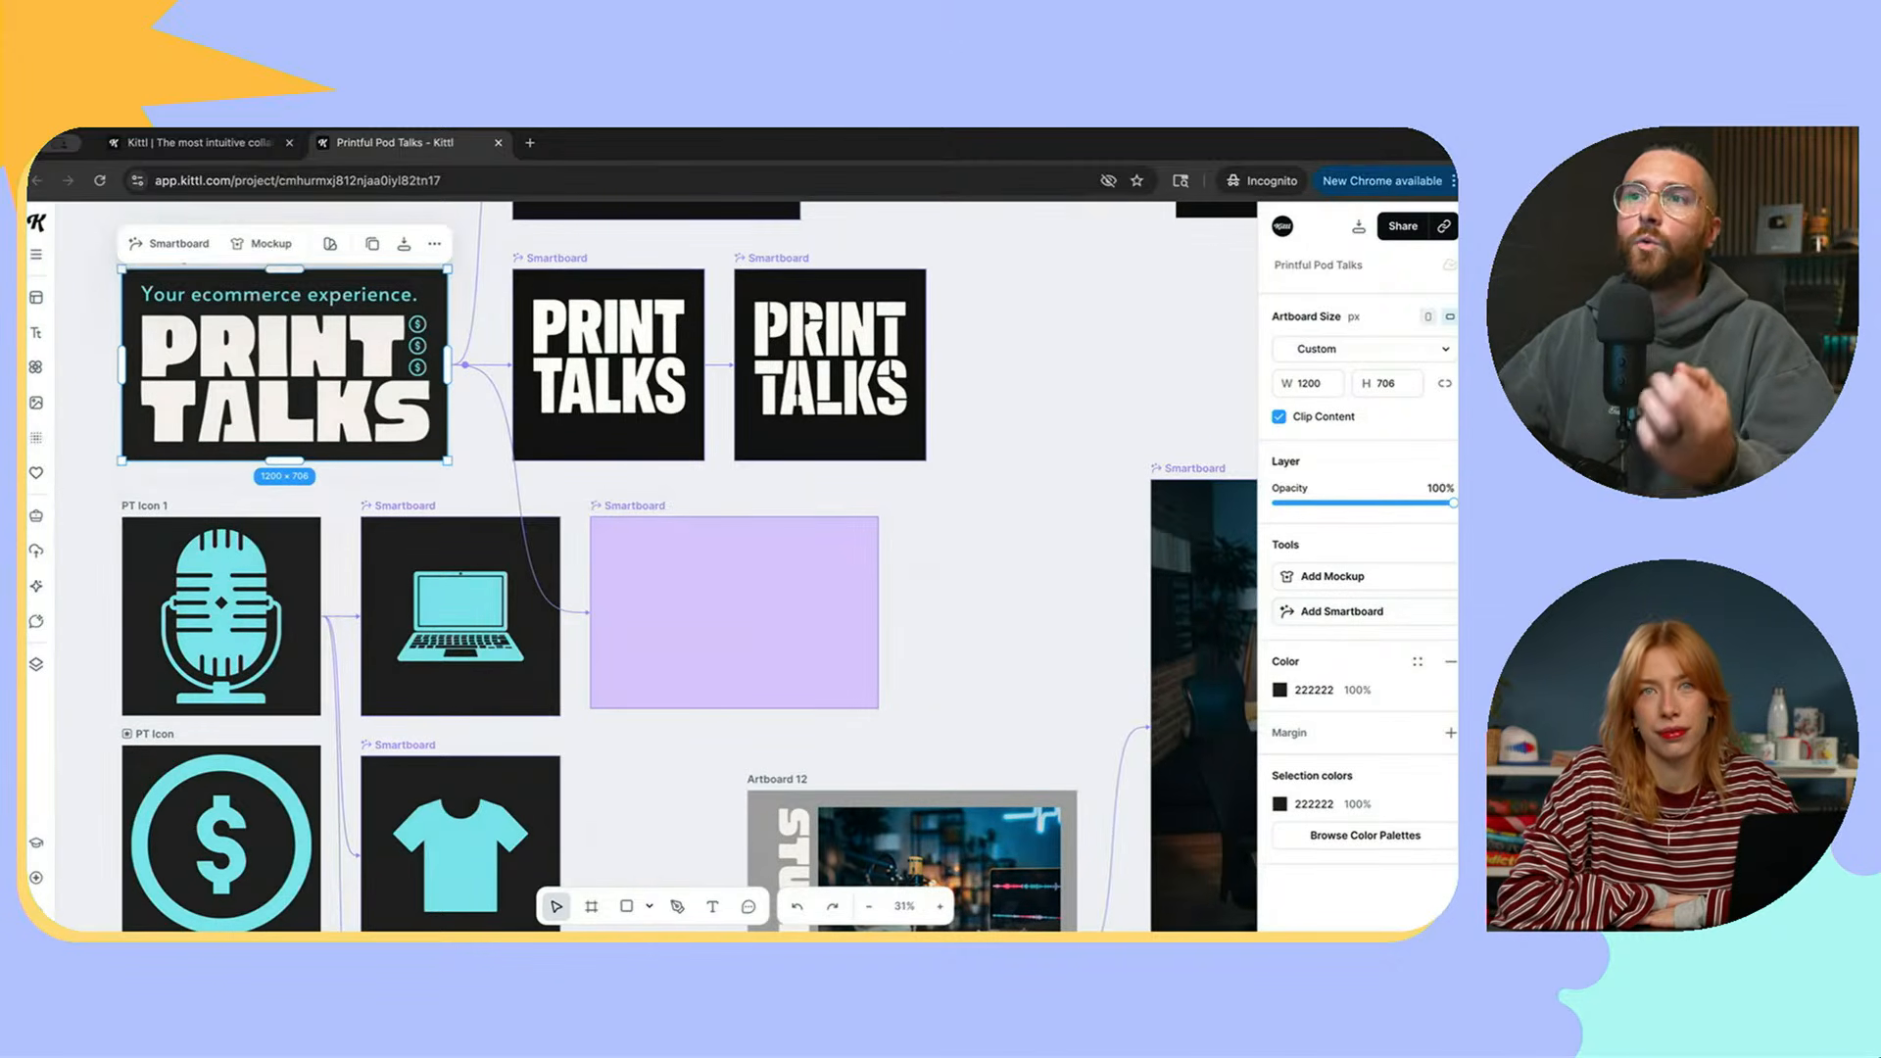
pyautogui.click(755, 698)
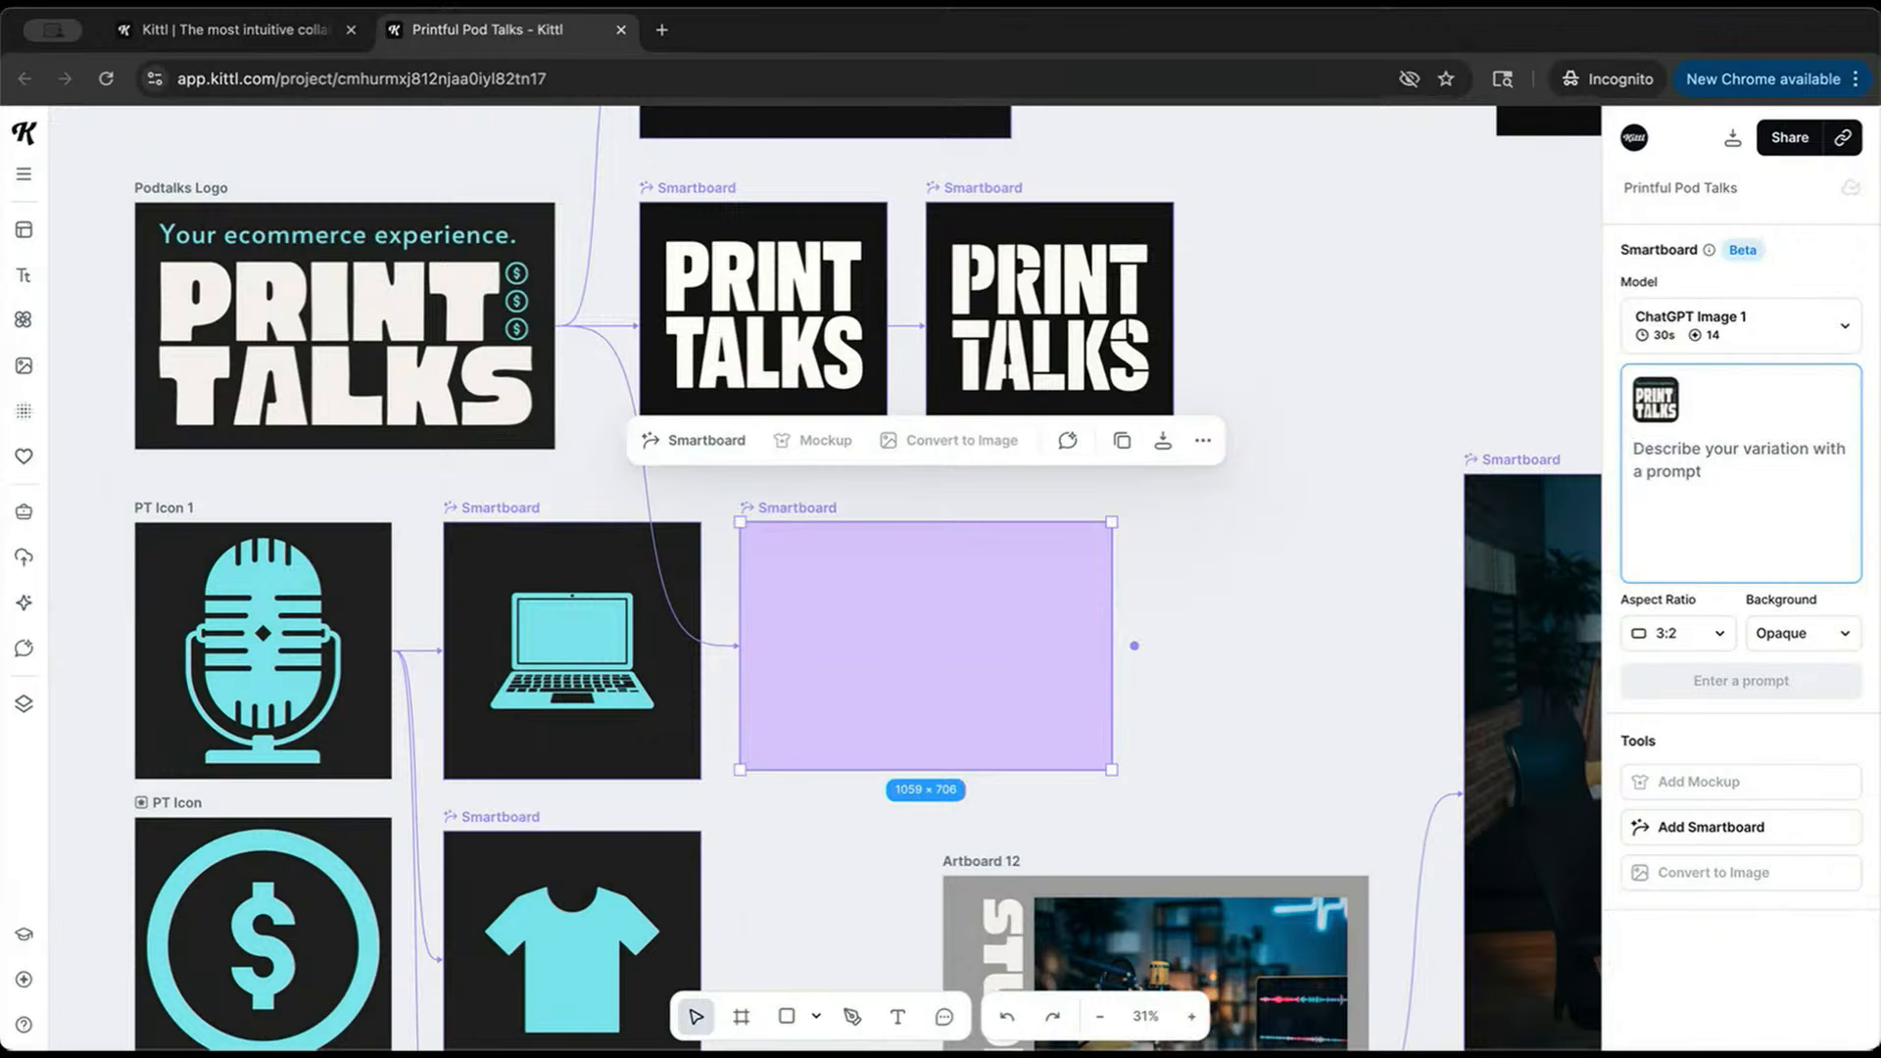
# Step: Set the empty Smartboard's model to Nano Banana, nudge it slightly sideways and delete the Smartboard
pyautogui.click(1740, 325)
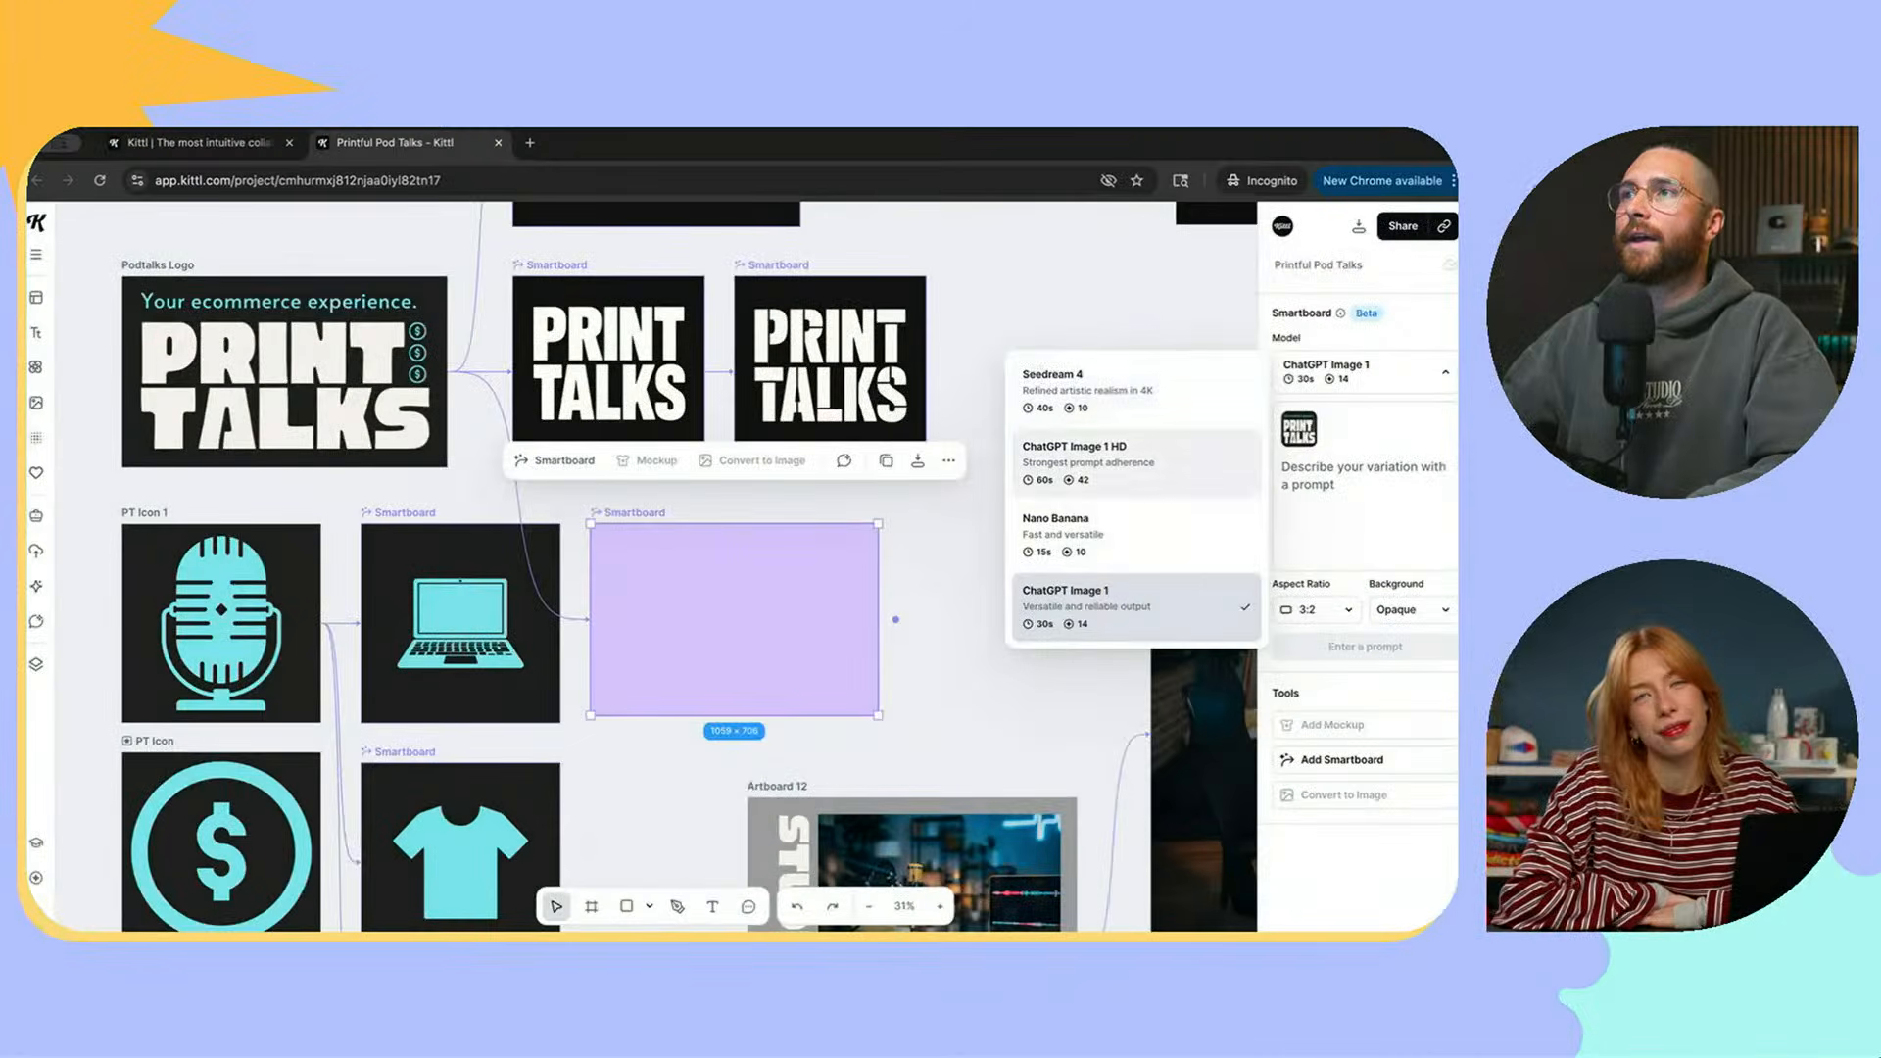
pyautogui.click(1136, 535)
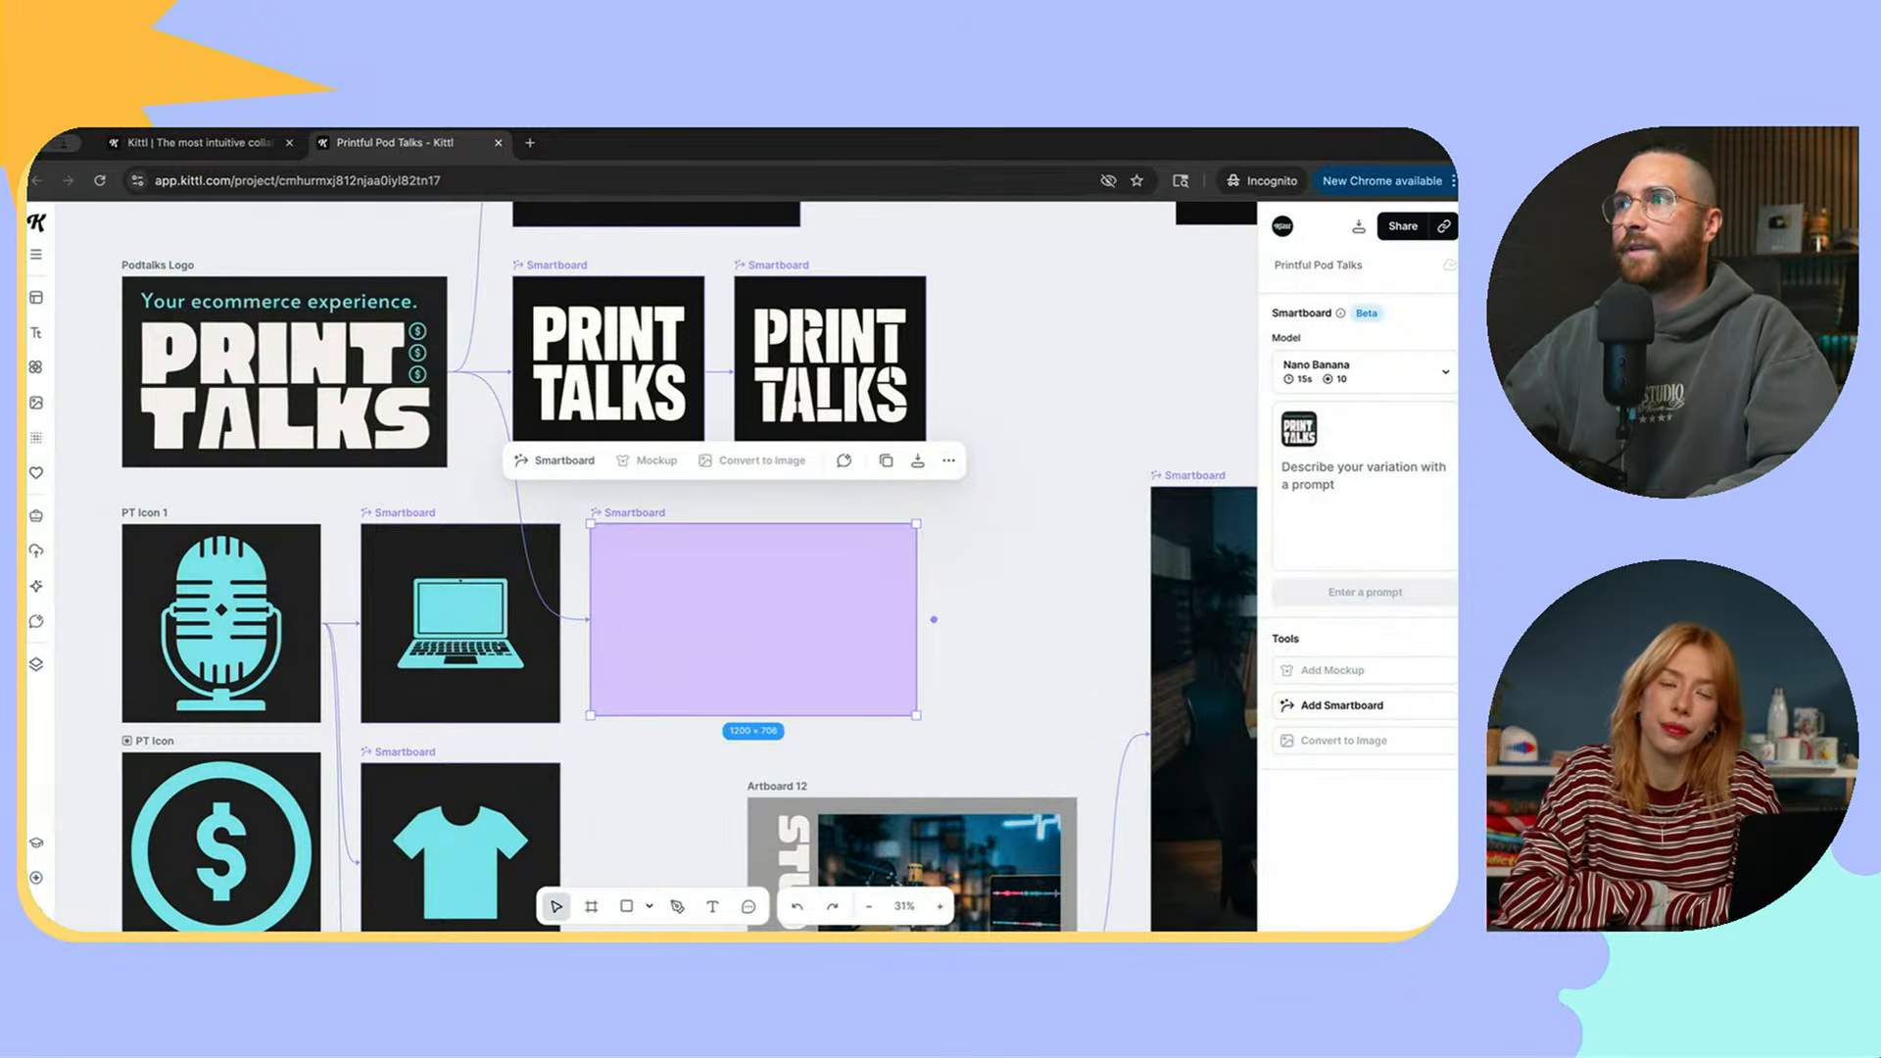
pyautogui.moveTo(753, 619); pyautogui.dragTo(764, 619)
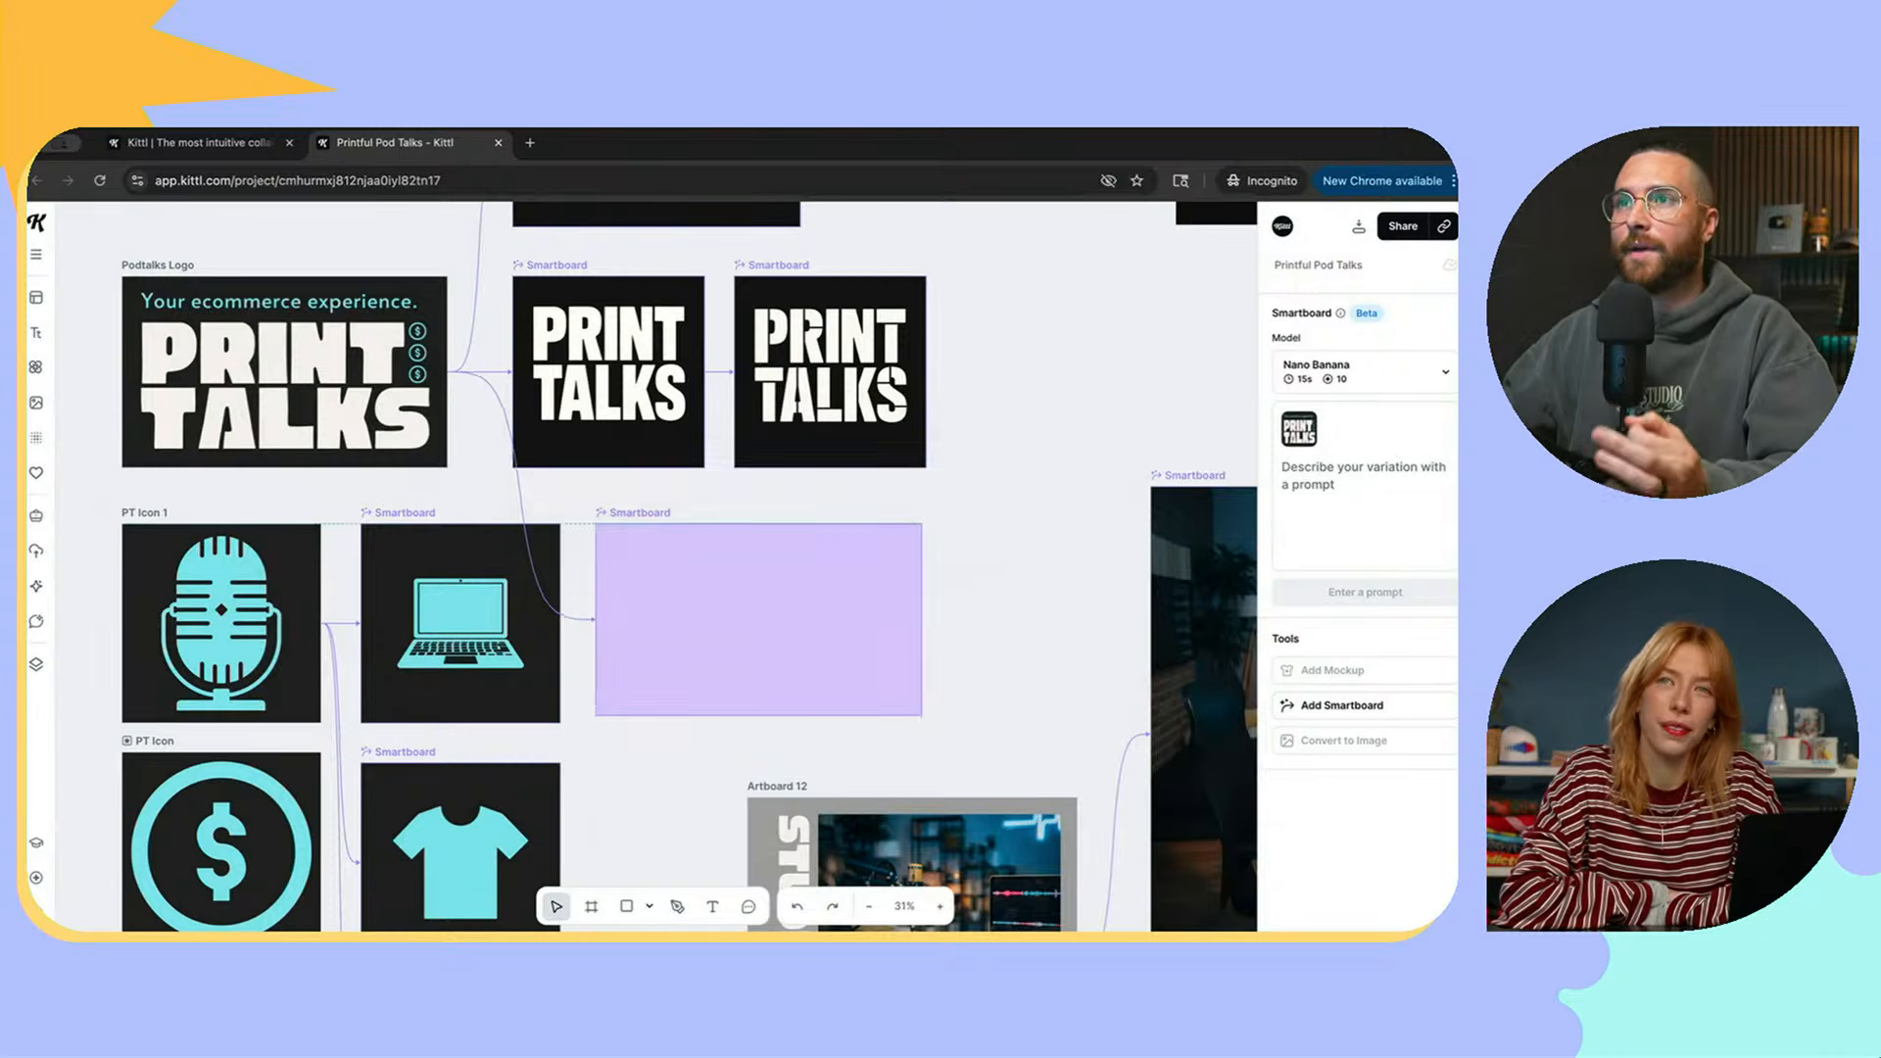
pyautogui.press('Delete')
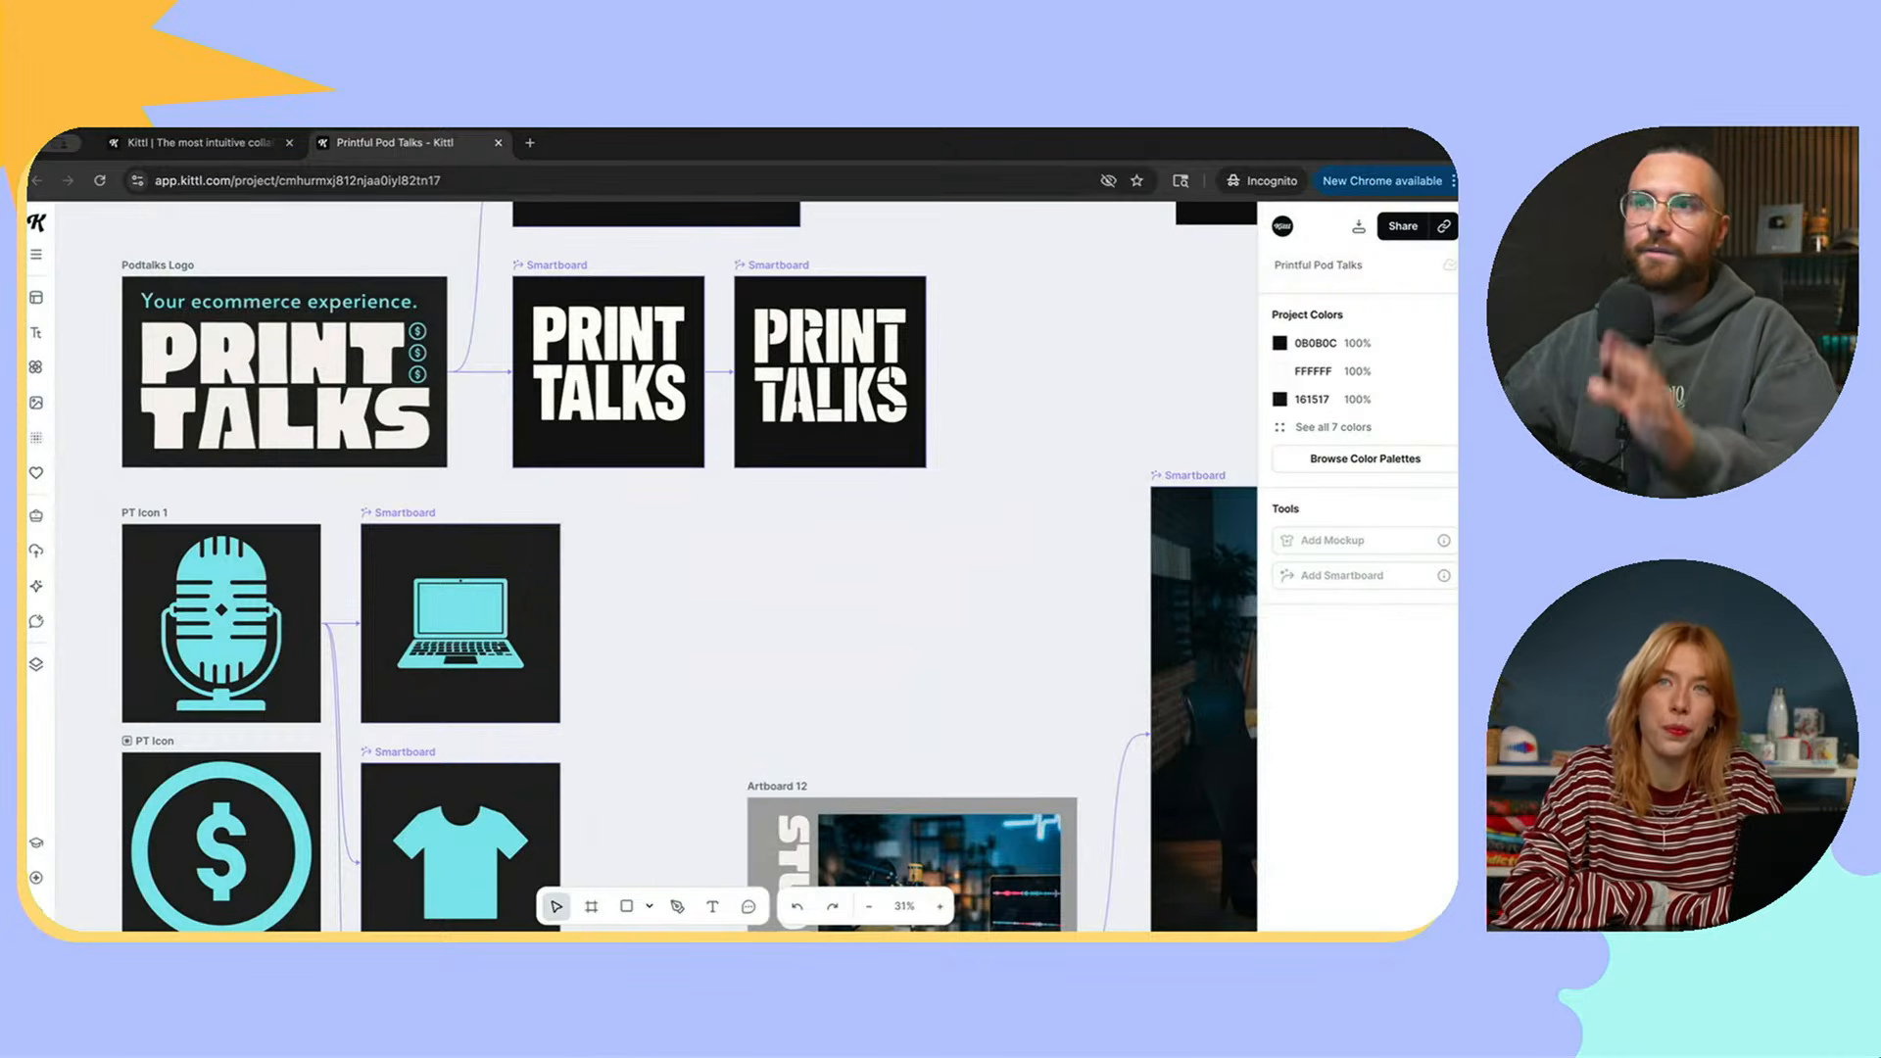
# Step: Select the Smartboard variation with the tagline below the logo and read through its full generation prompt
pyautogui.scroll(1, 476, 866)
pyautogui.hscroll(-1, 656, 567)
pyautogui.scroll(1, 657, 567)
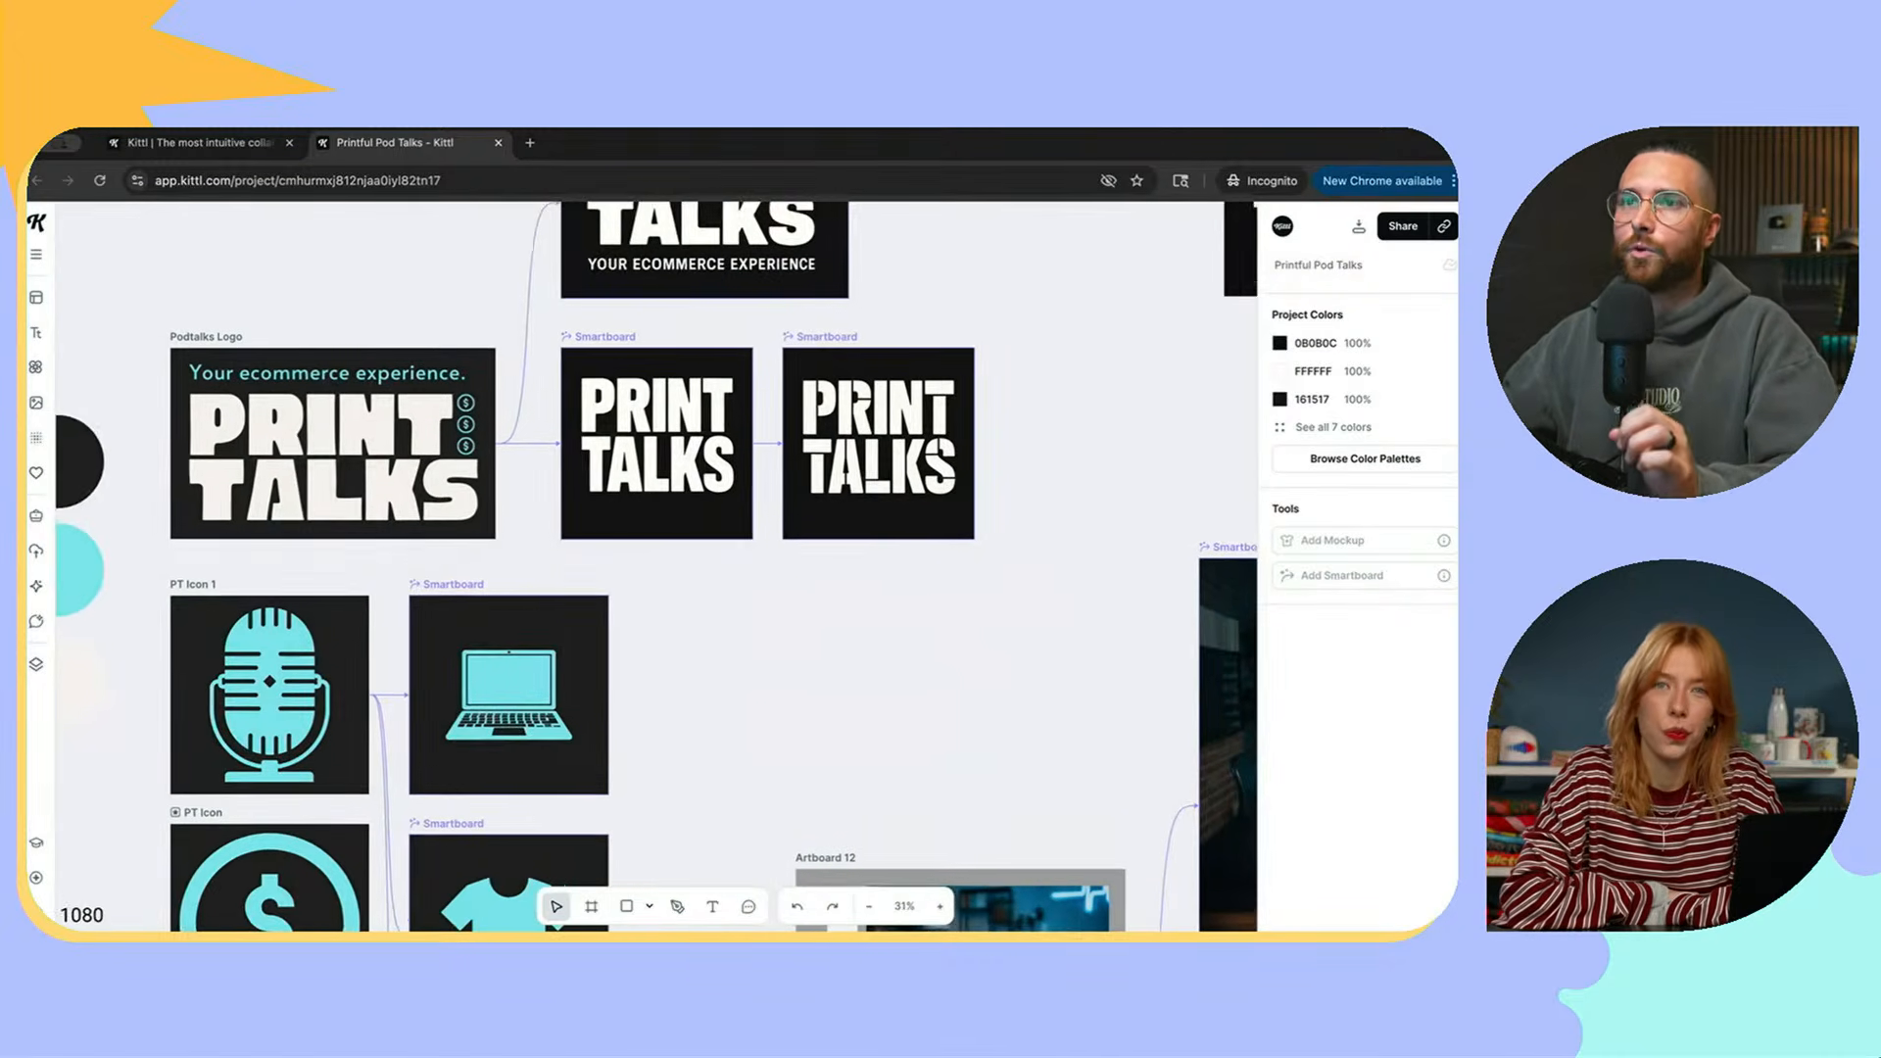
pyautogui.scroll(1, 647, 568)
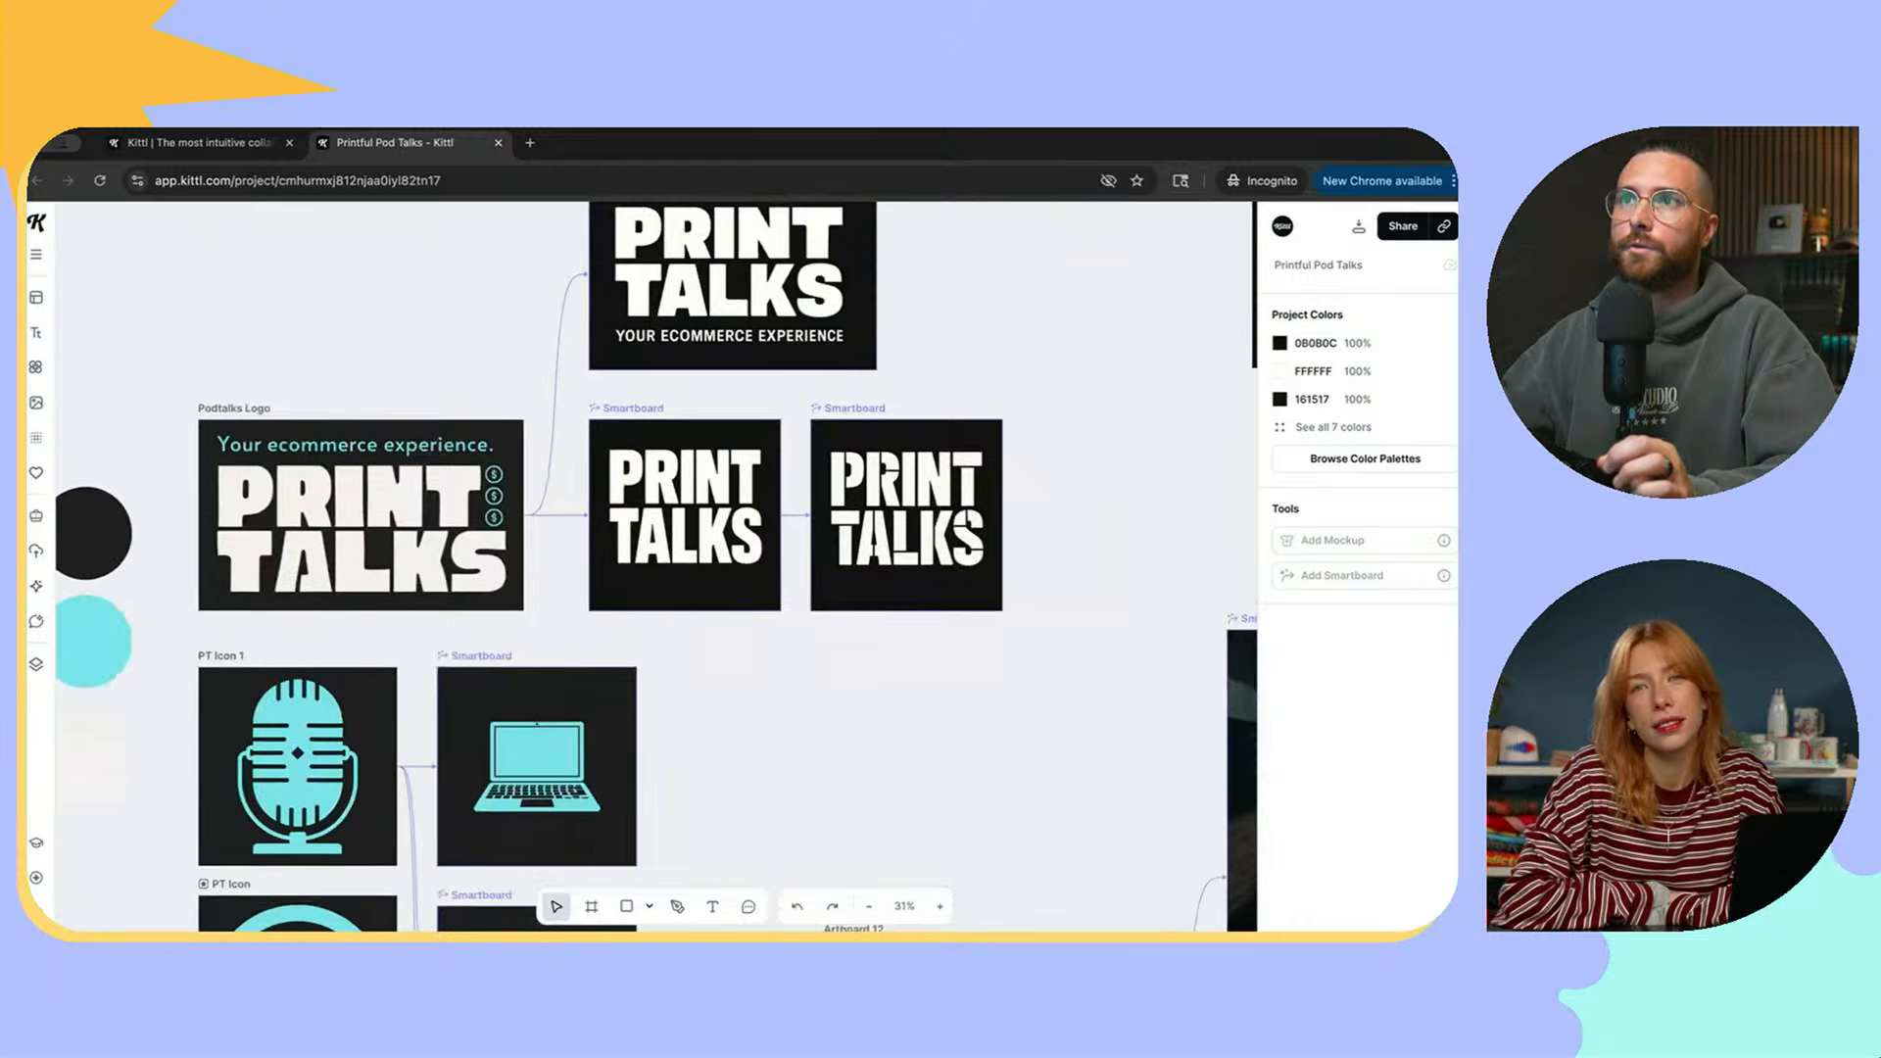
pyautogui.scroll(1, 647, 568)
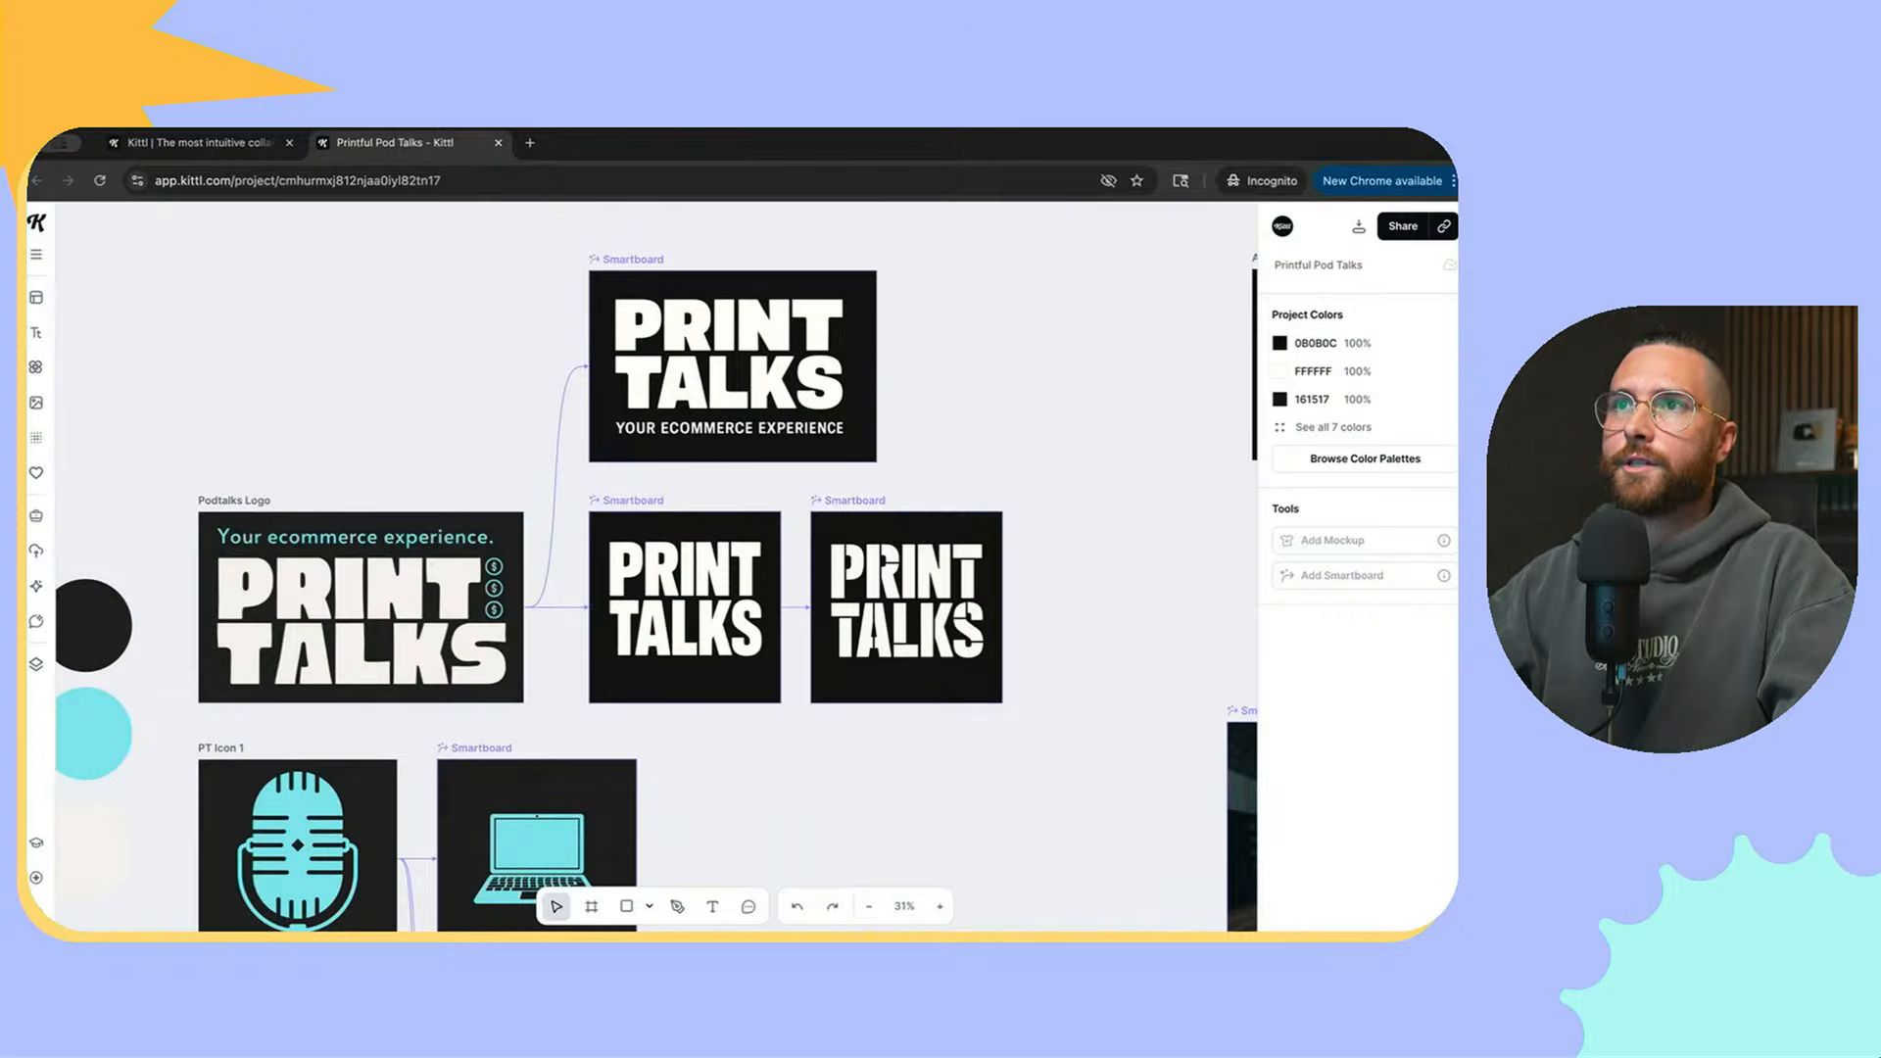
pyautogui.click(733, 366)
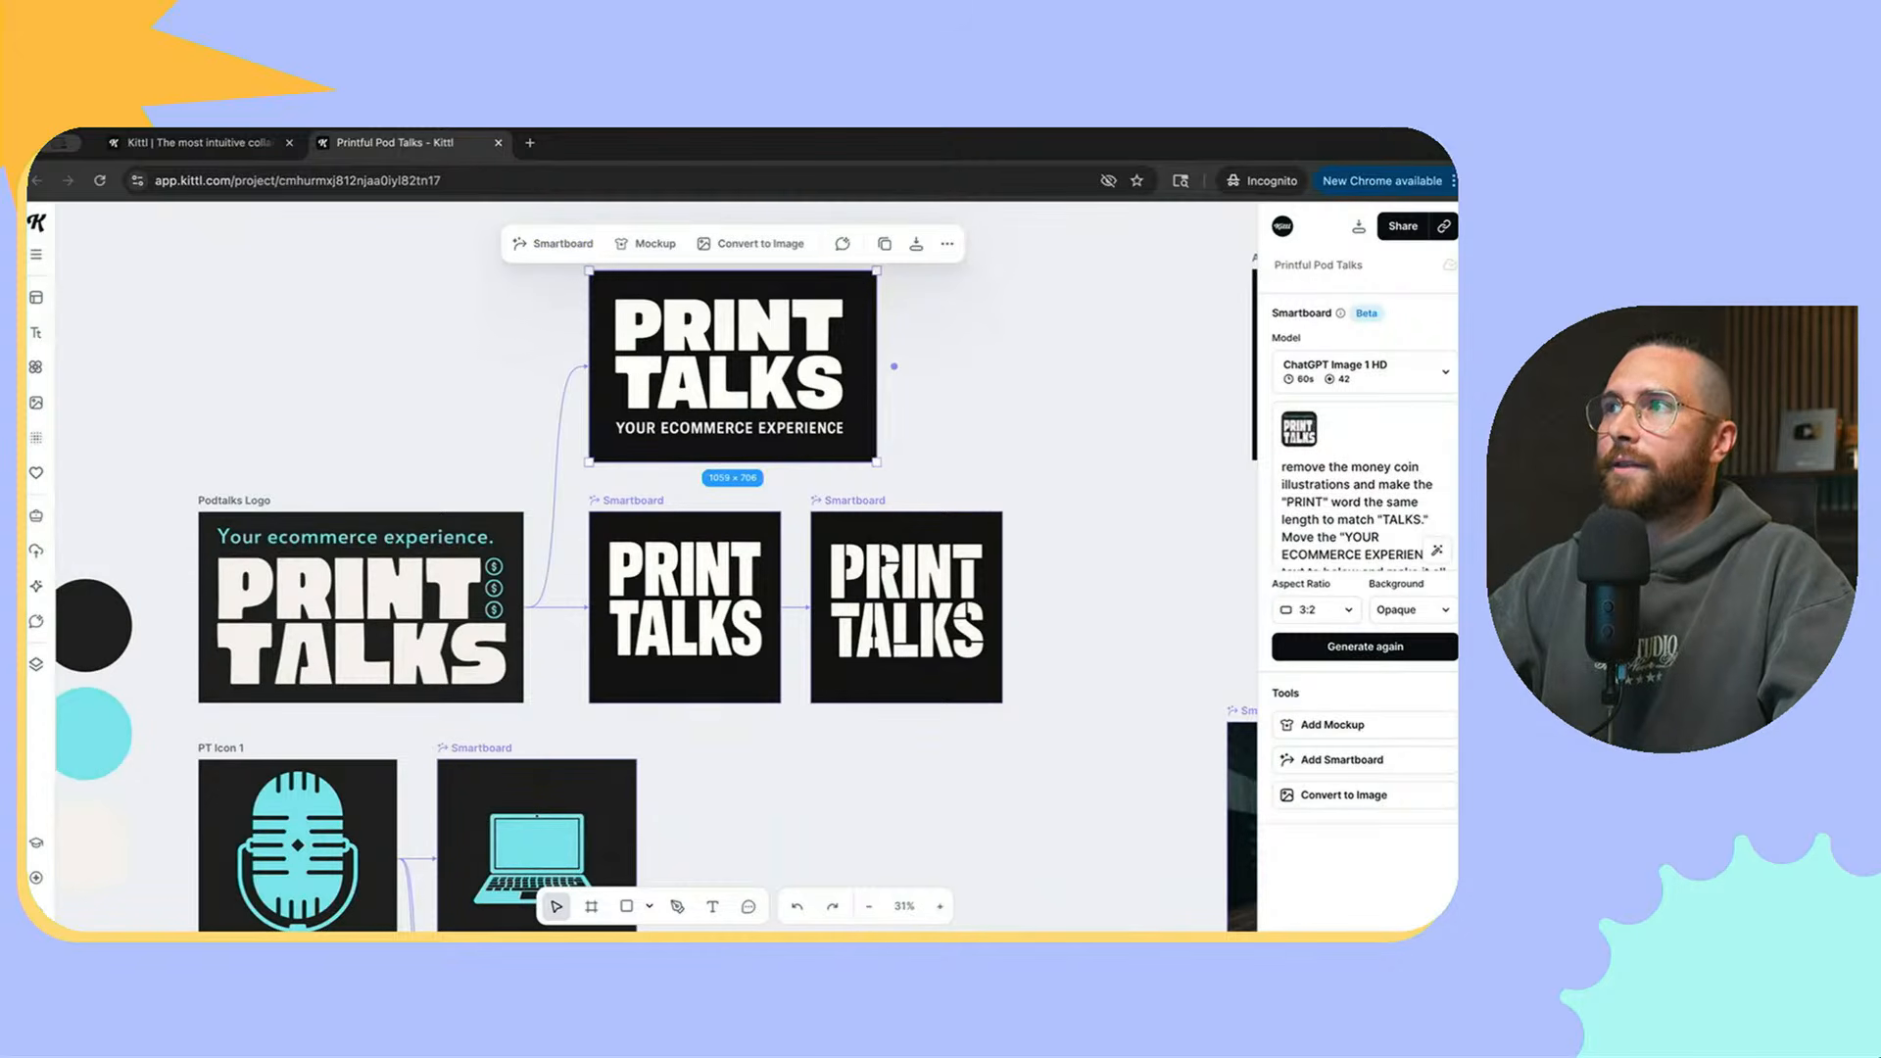
pyautogui.scroll(-1, 1362, 509)
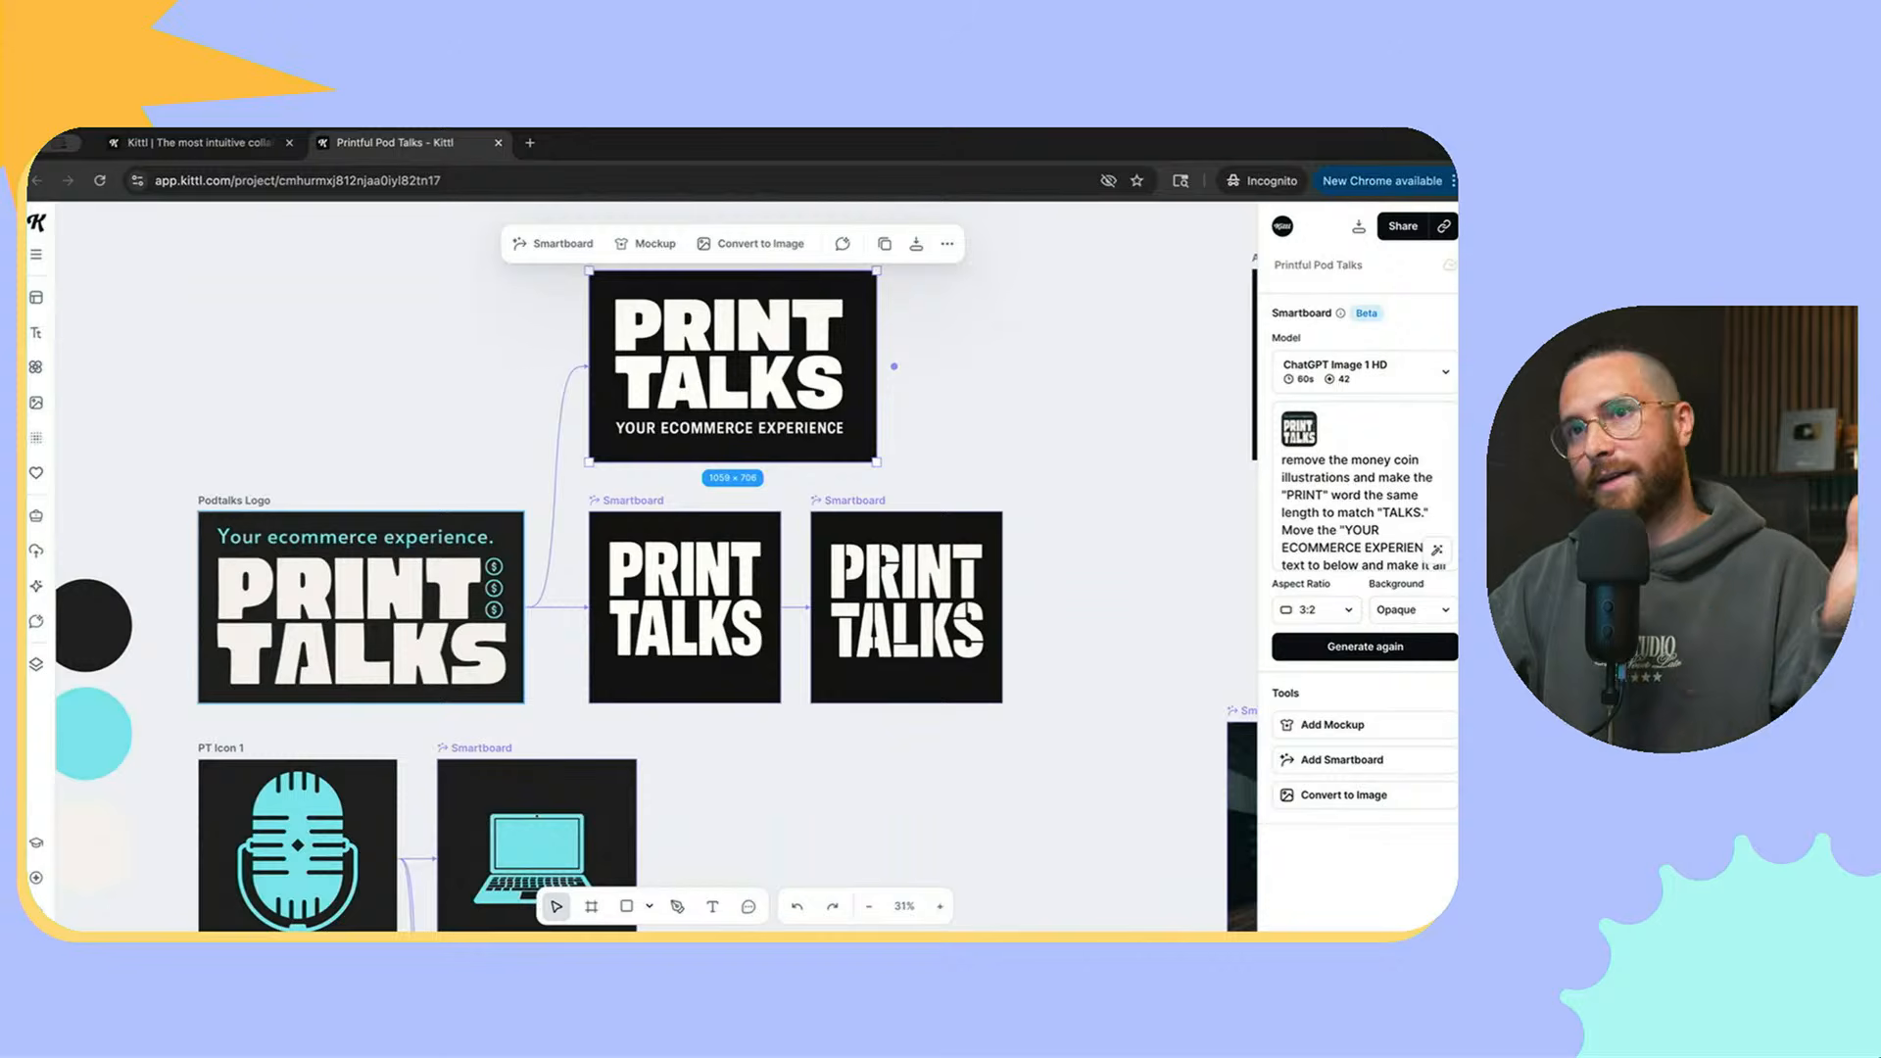
pyautogui.scroll(-1, 1362, 509)
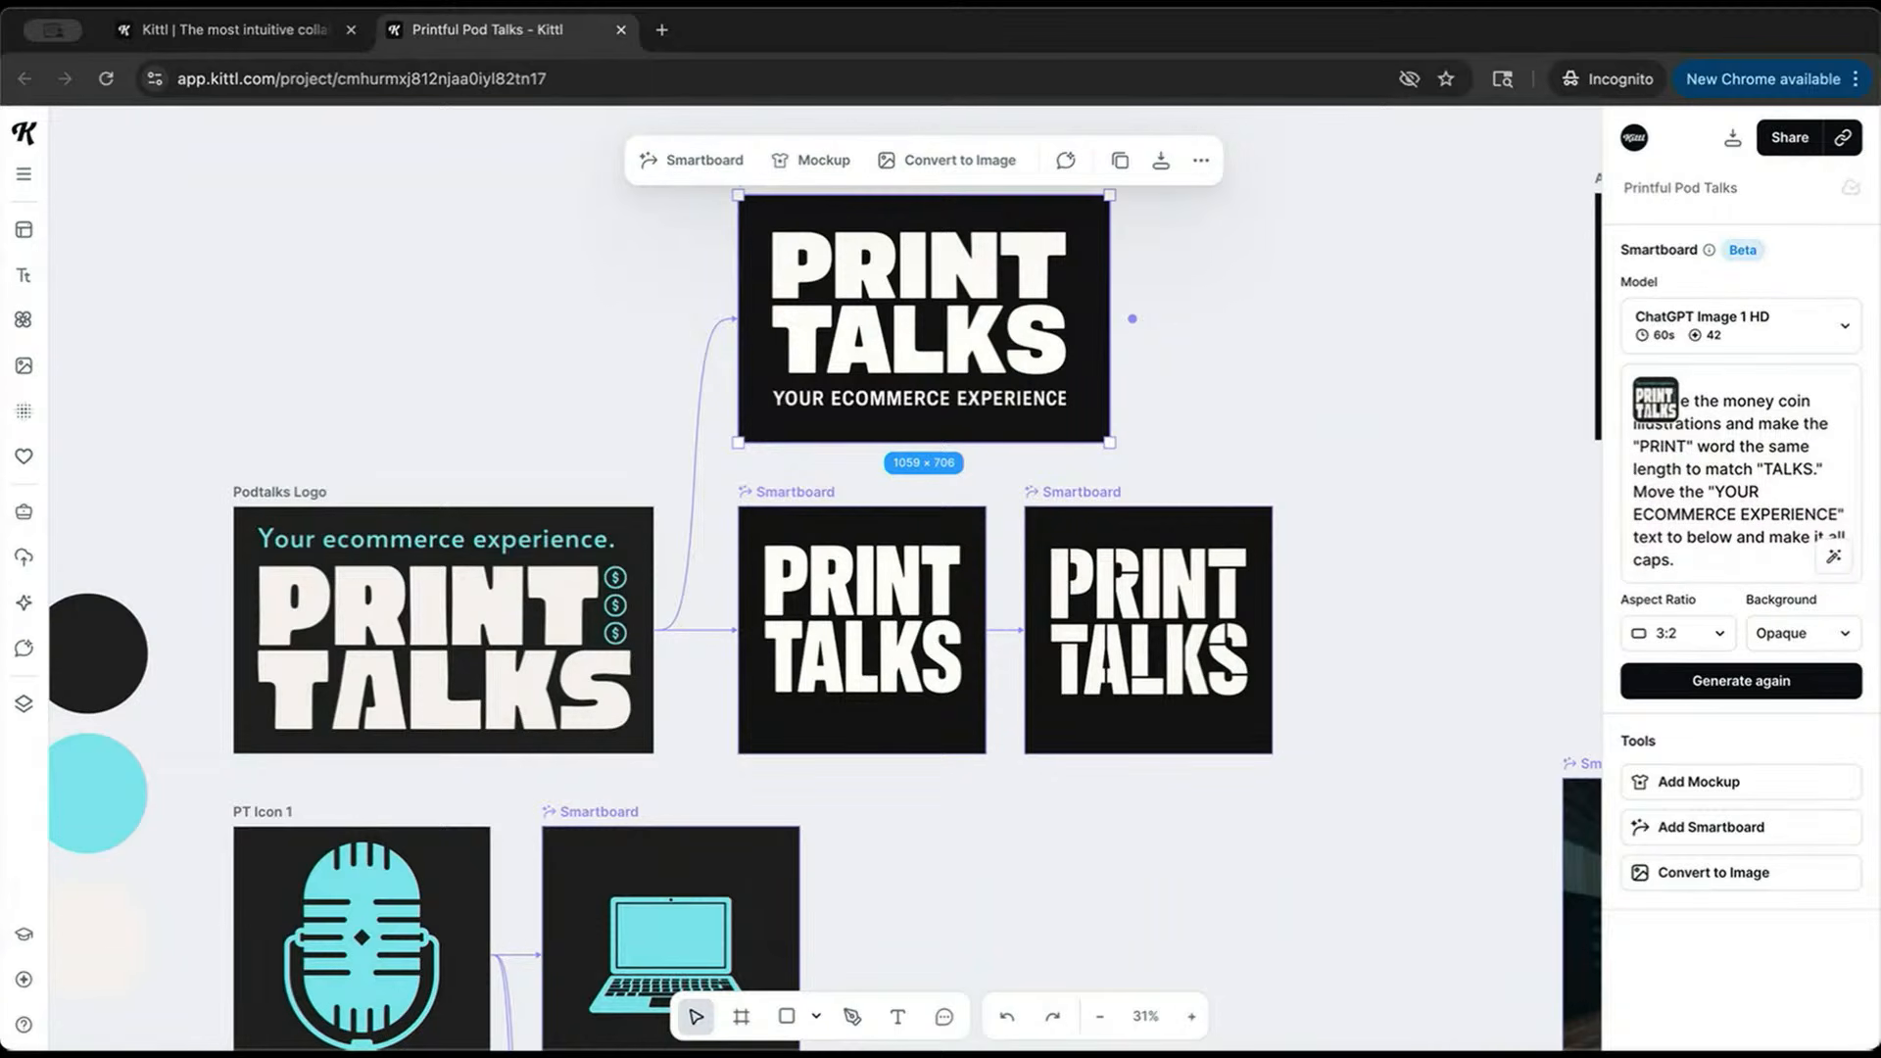
# Step: Deselect the tagline variation, select the square Smartboard branching directly from the Podtalks Logo artboard and read its generation prompt
pyautogui.scroll(1, 823, 578)
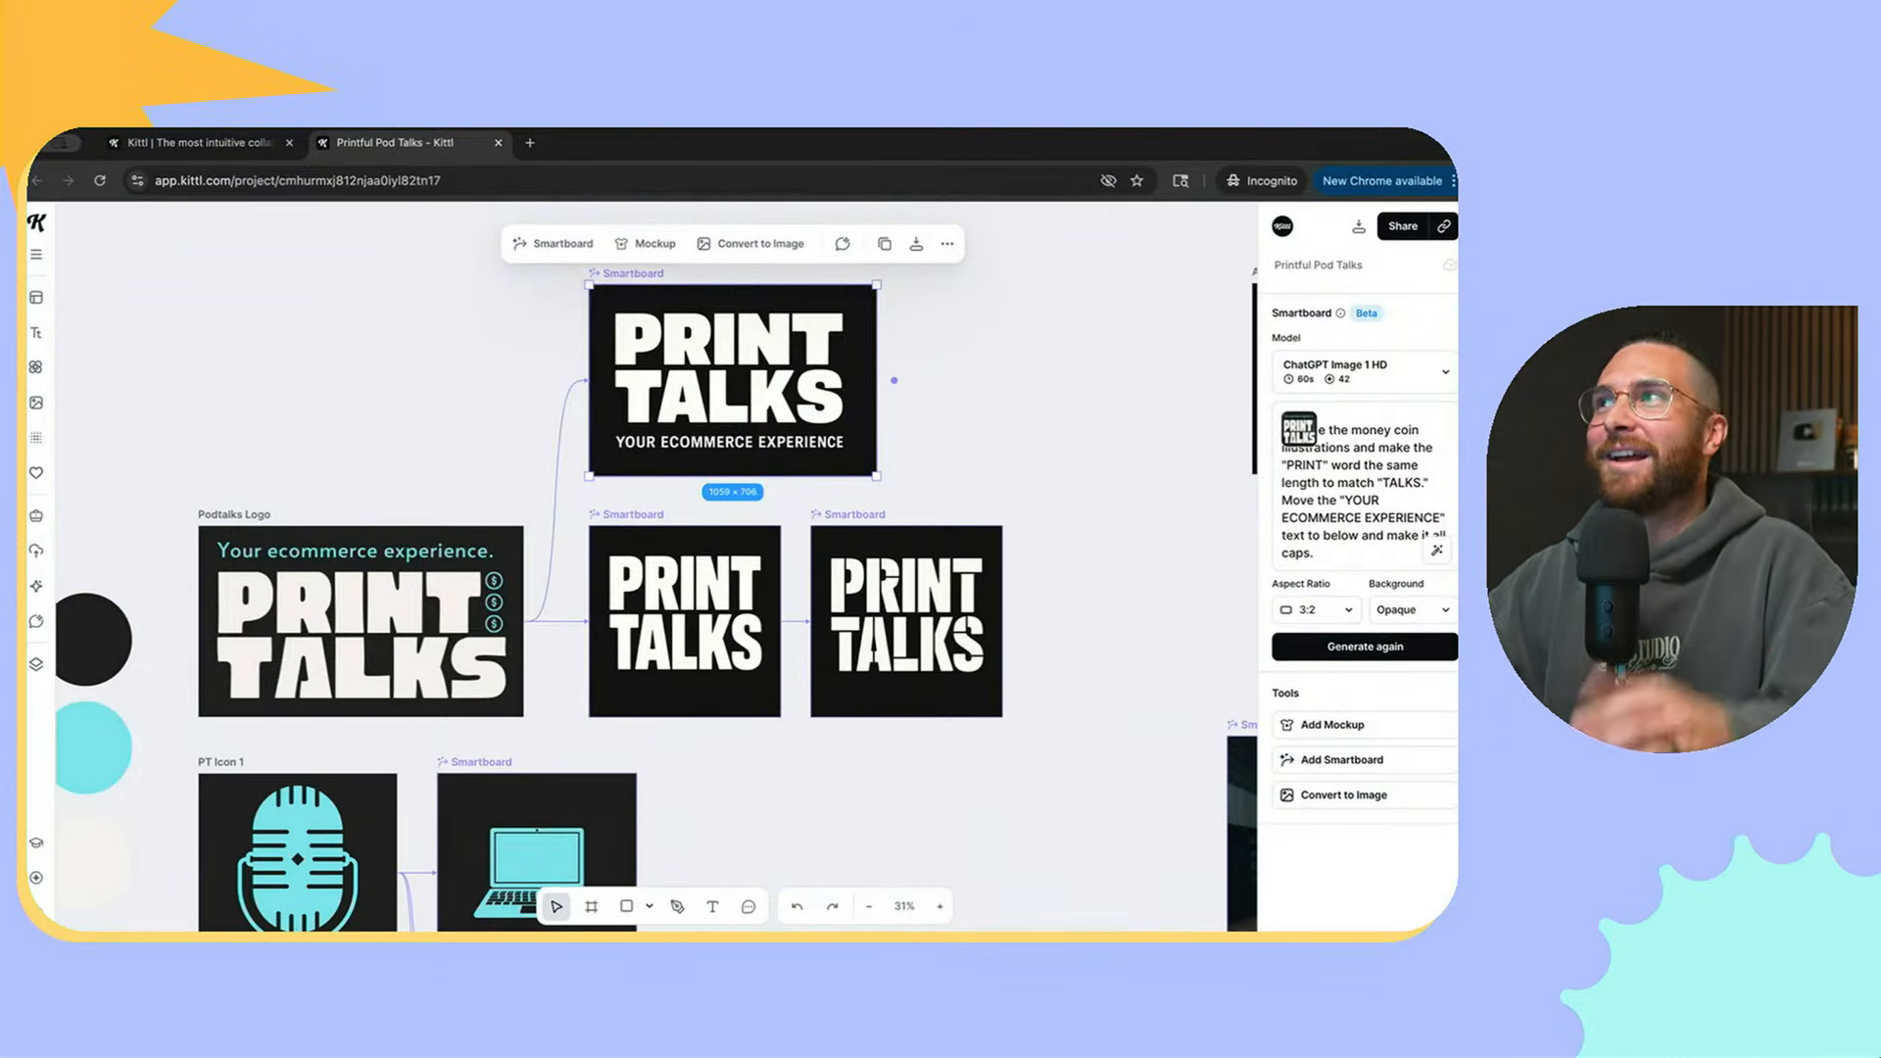
pyautogui.scroll(1, 647, 568)
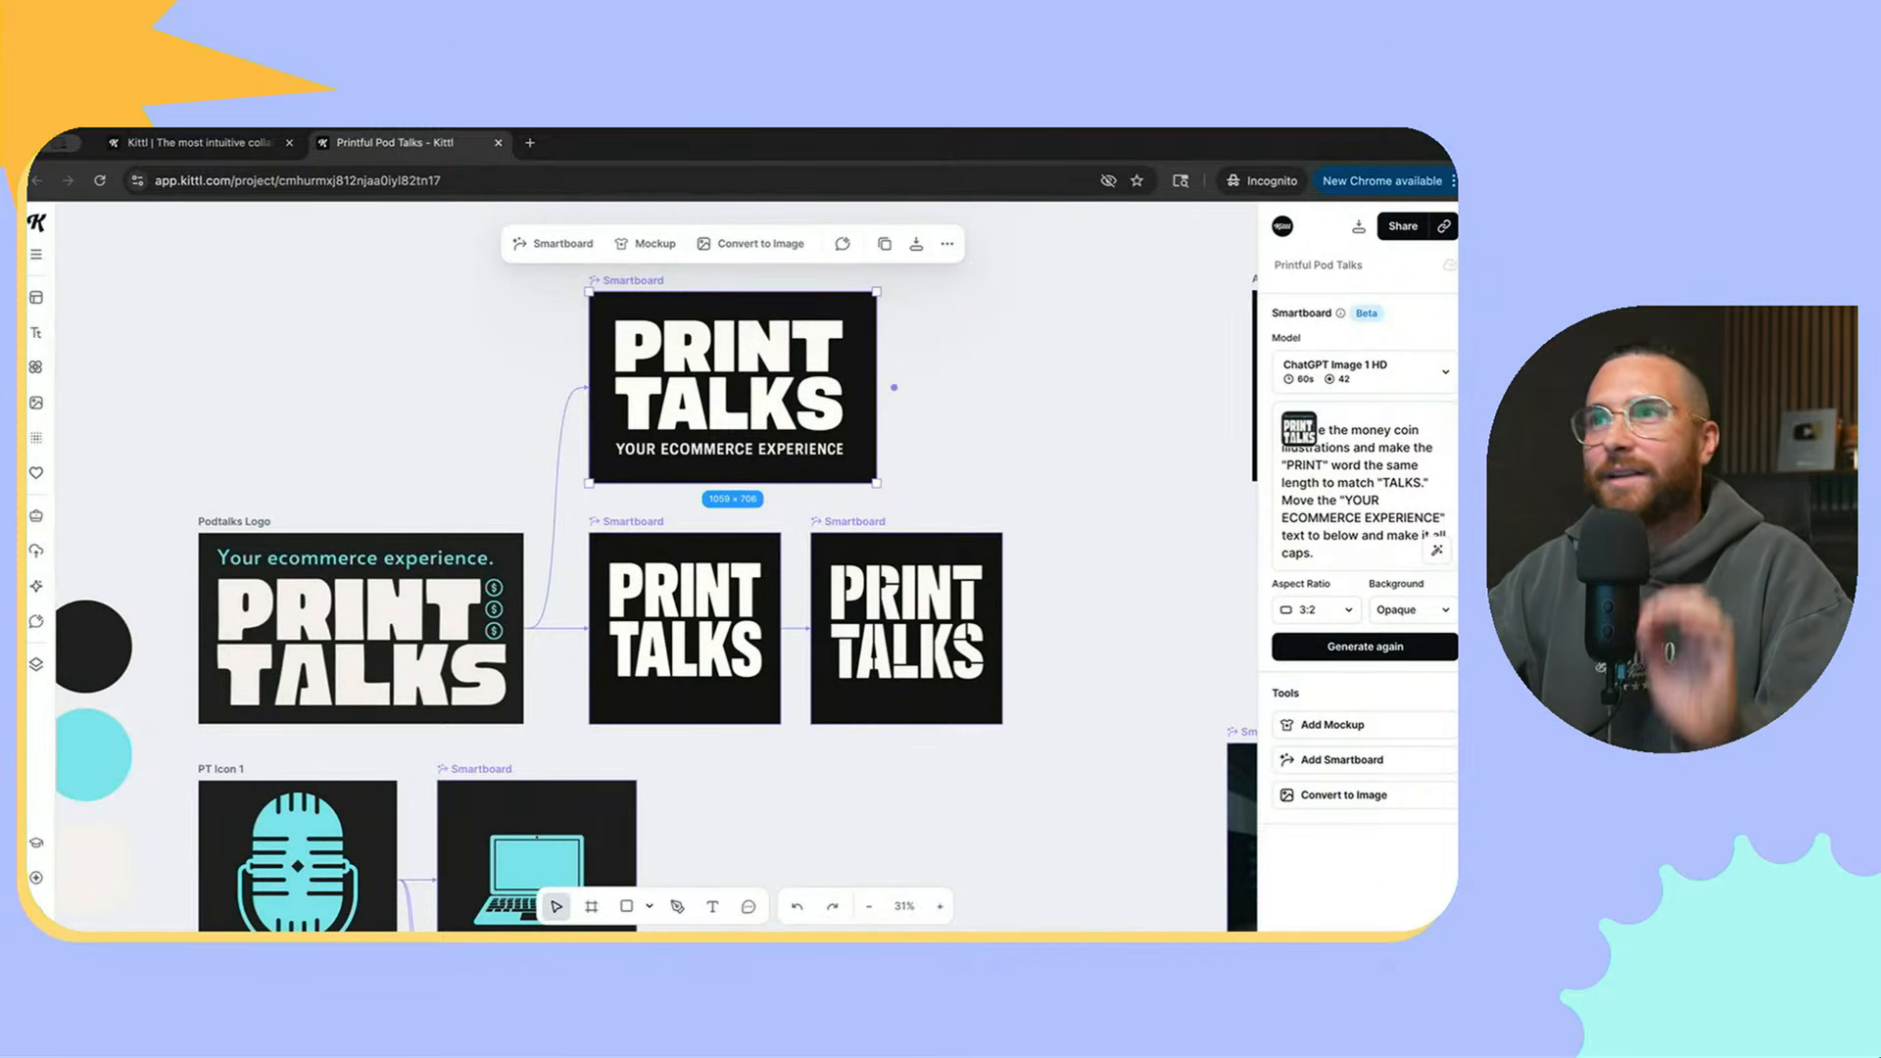
pyautogui.press('Escape')
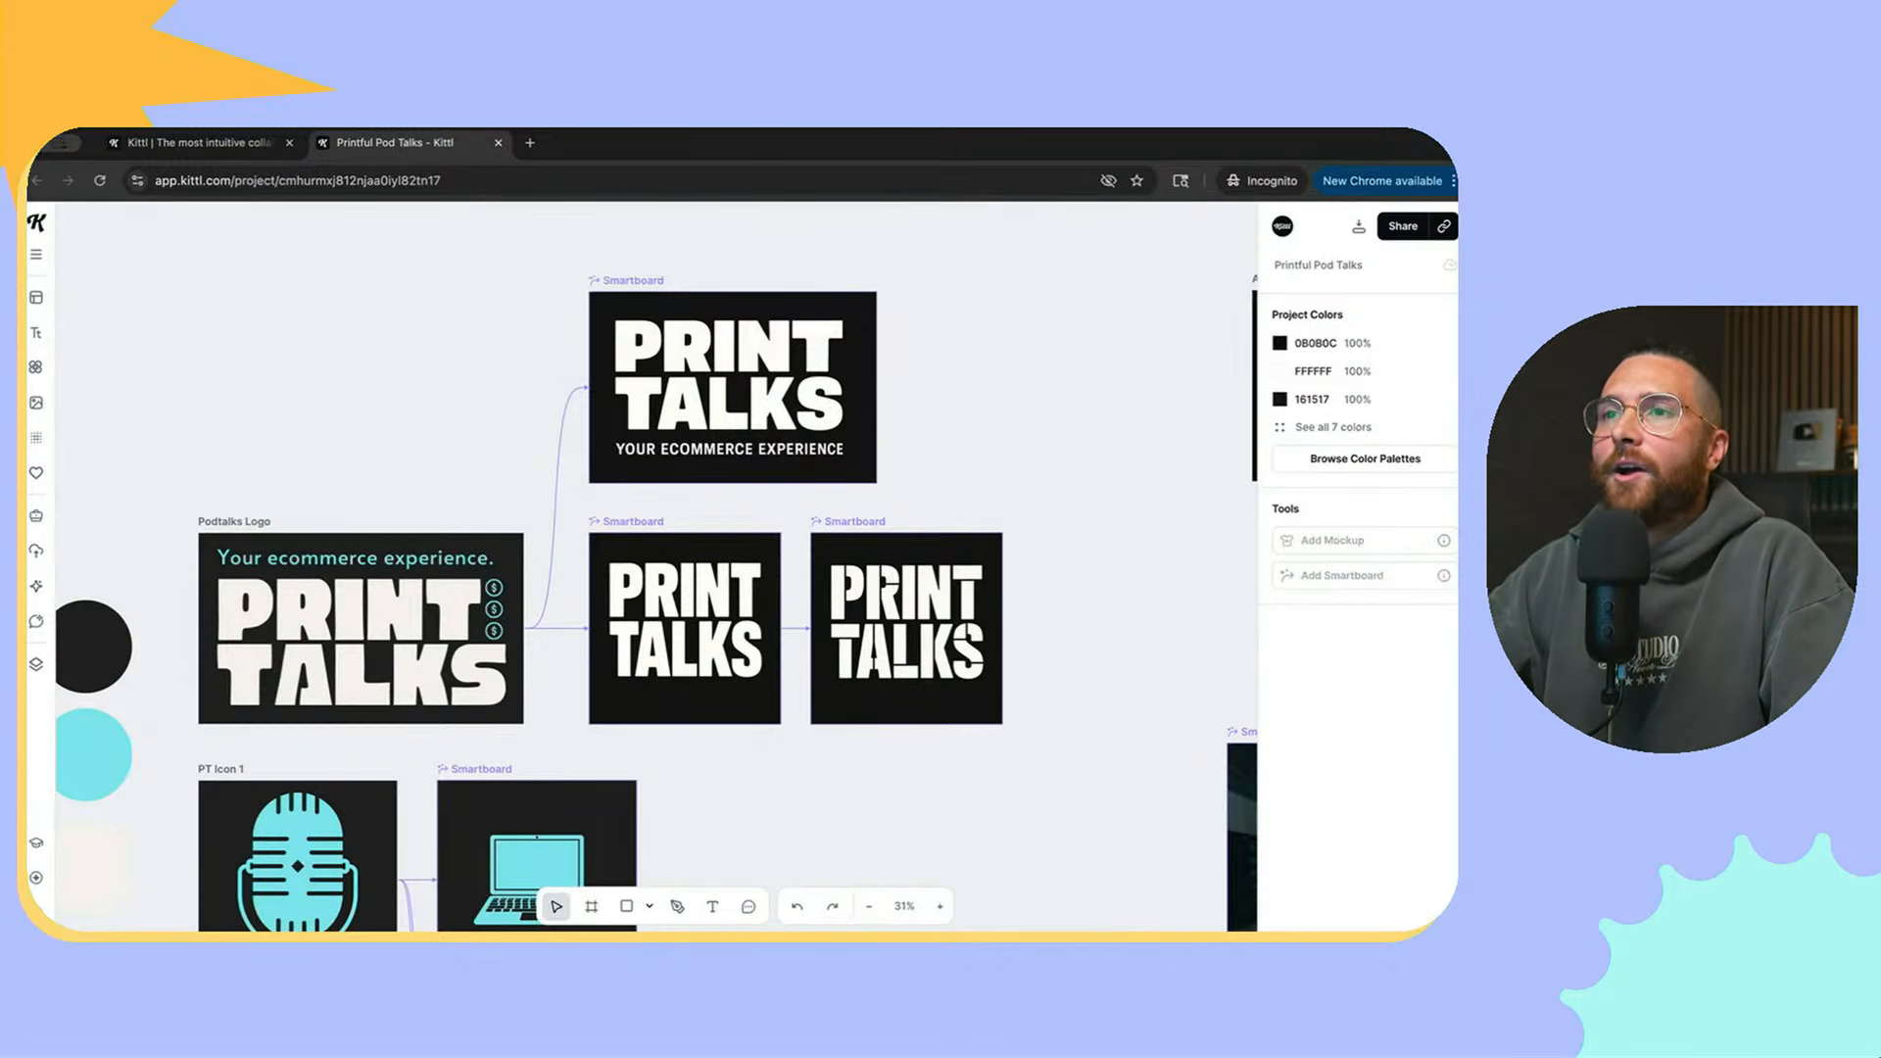
pyautogui.click(685, 628)
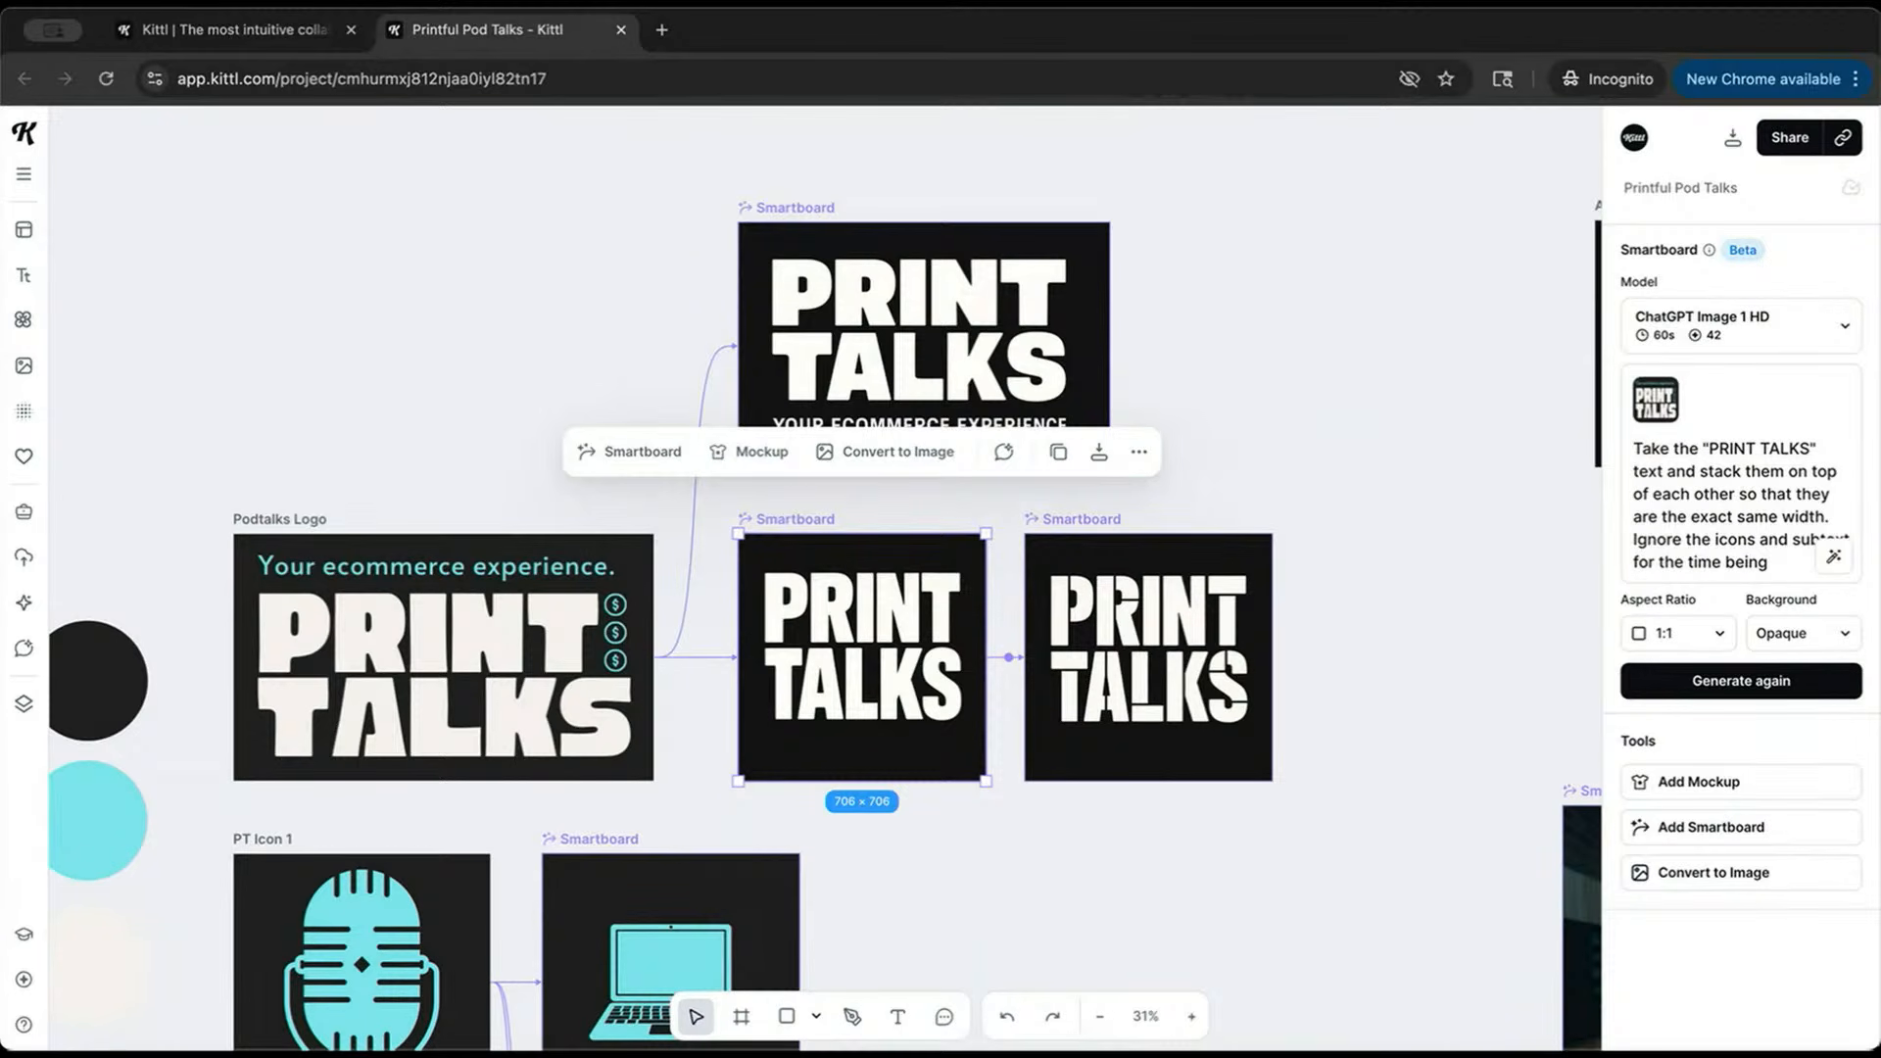
pyautogui.scroll(-1, 1741, 504)
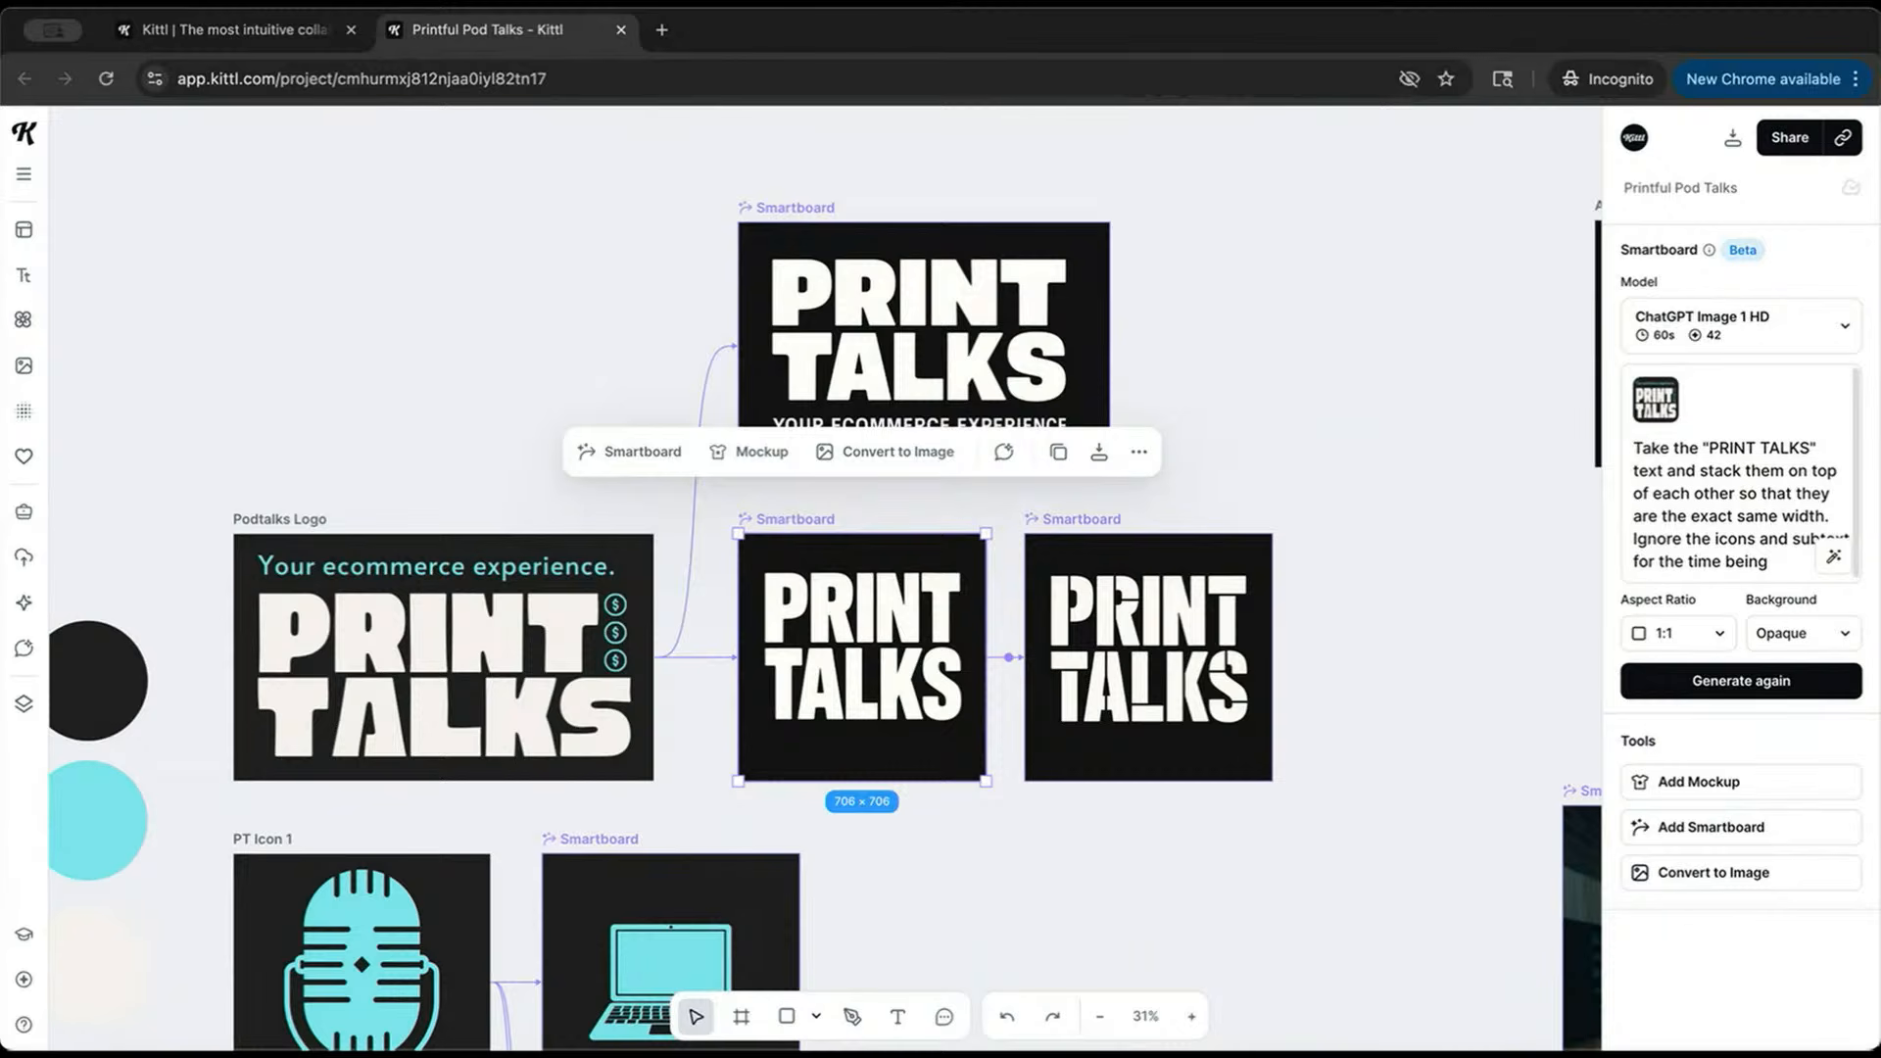
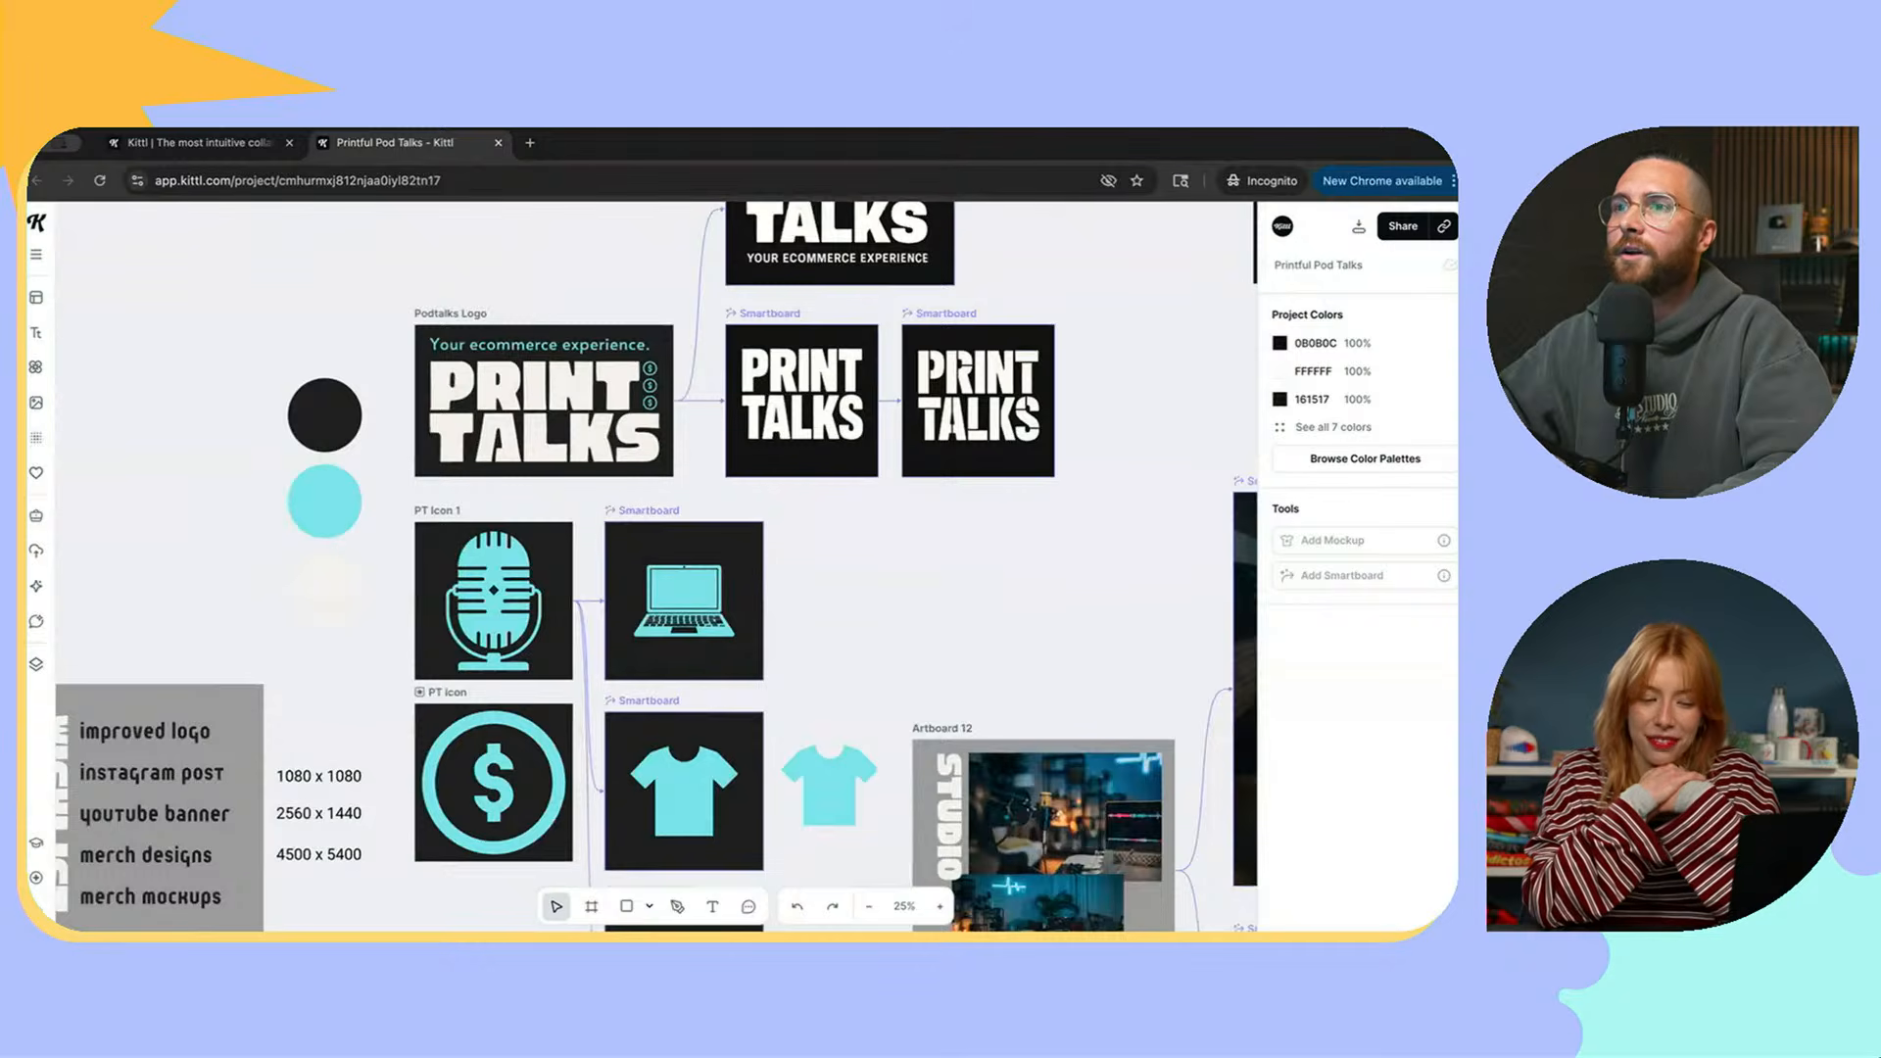
# Step: Look past the logo and icon artboards to Artboard 12 with the STUDIO photos and select it
pyautogui.scroll(1, 657, 566)
pyautogui.hscroll(1, 656, 566)
pyautogui.scroll(1, 656, 566)
pyautogui.scroll(-1, 656, 566)
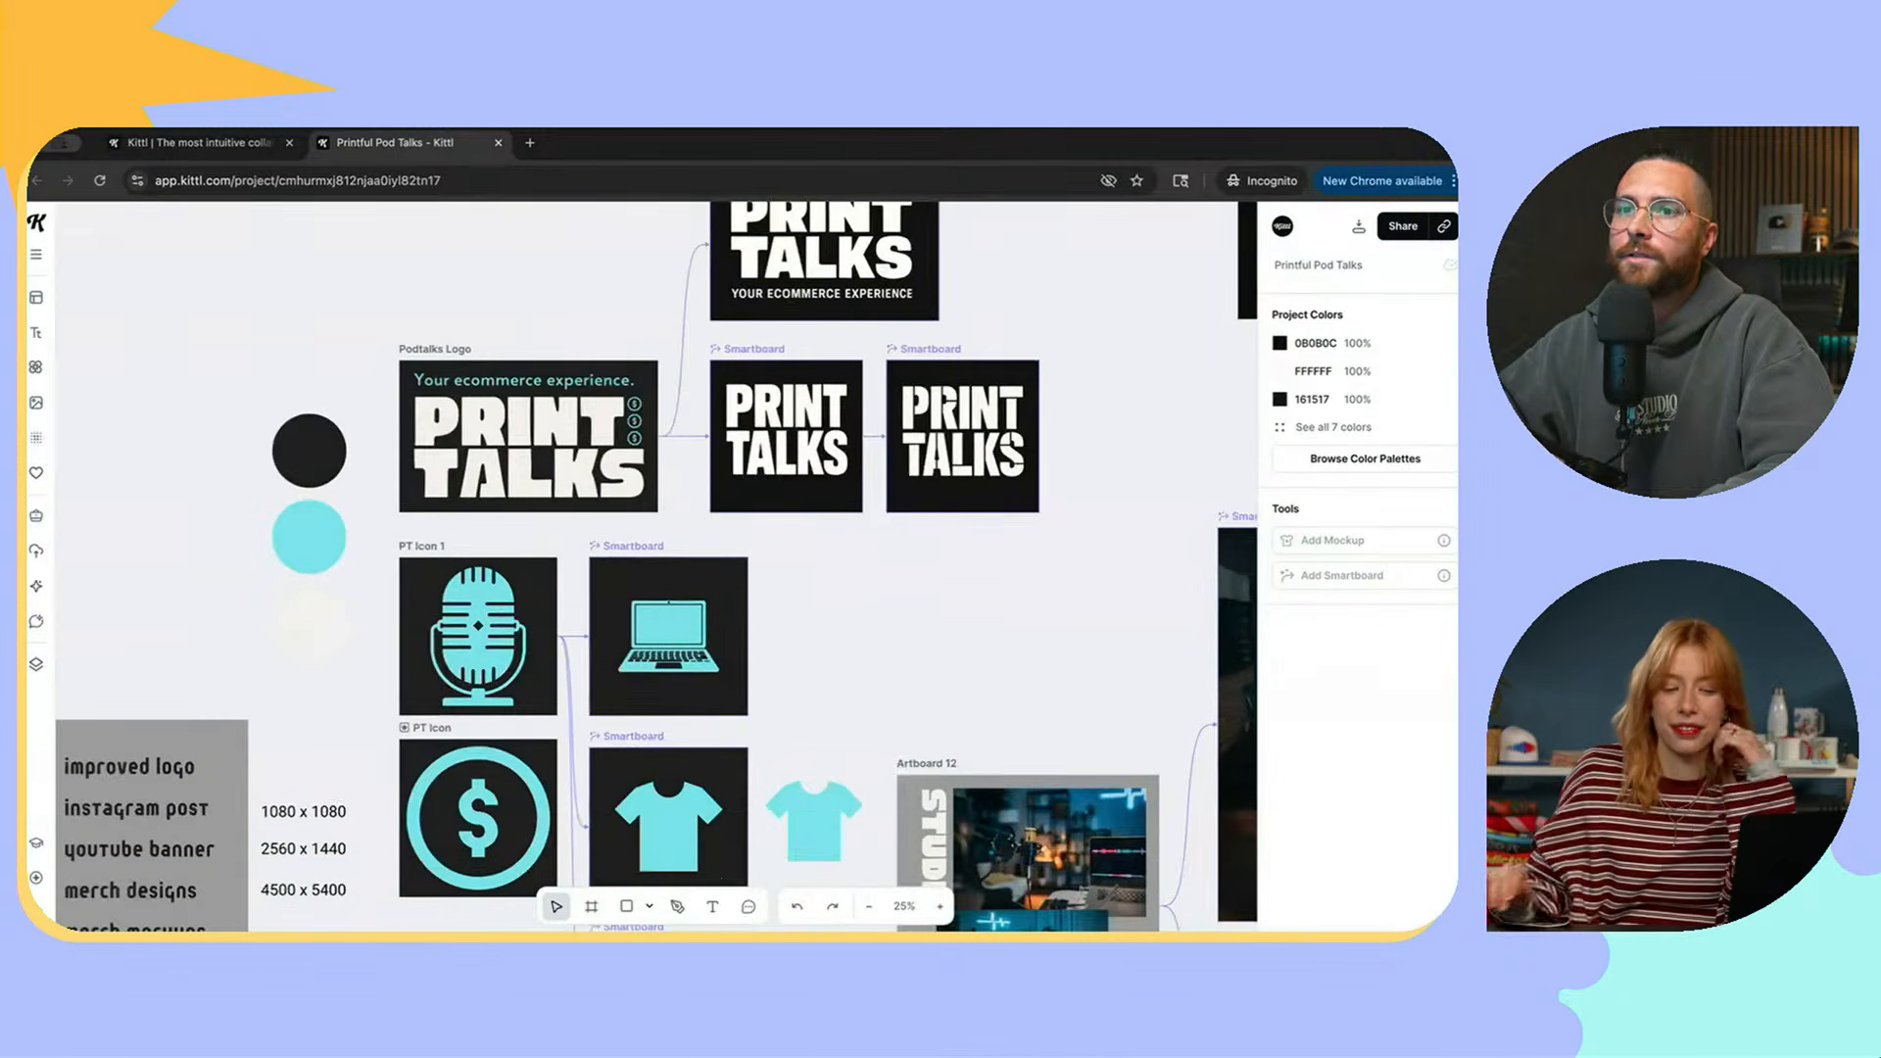
pyautogui.hscroll(2, 656, 567)
pyautogui.scroll(1, 656, 566)
pyautogui.scroll(-2, 657, 566)
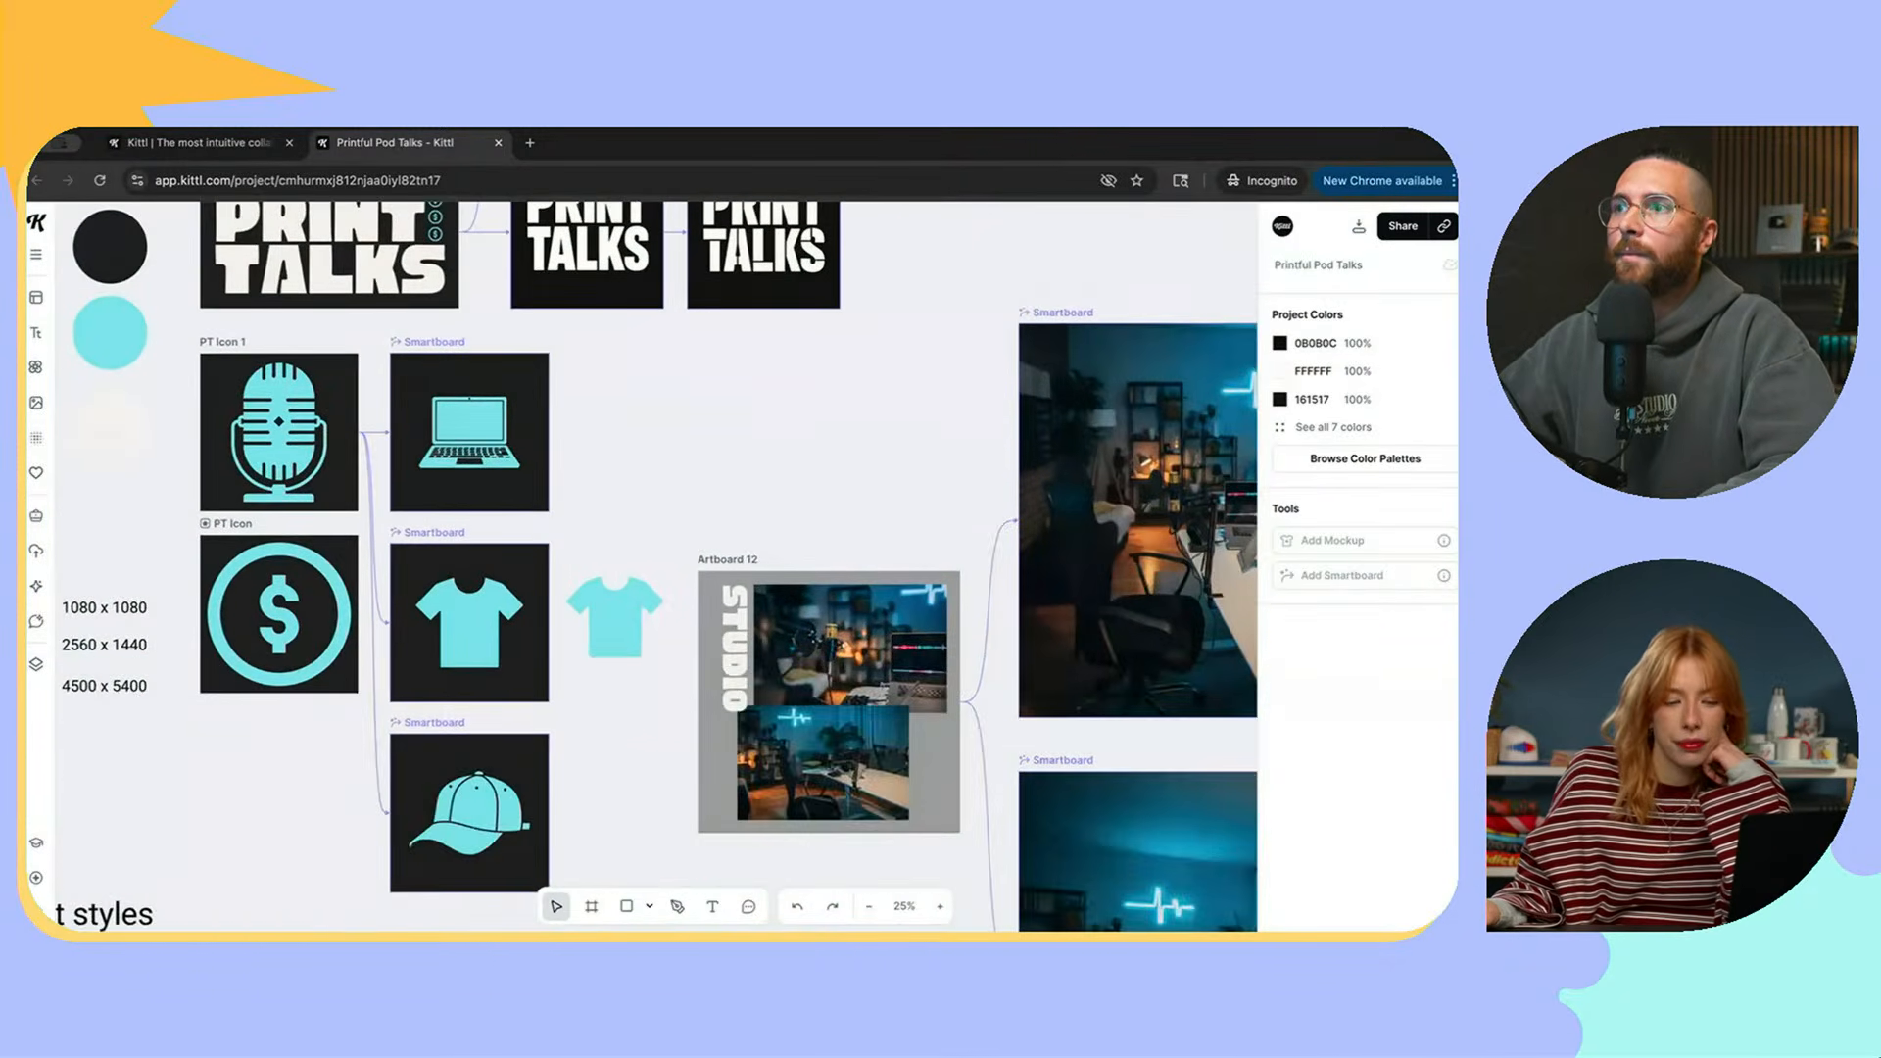
pyautogui.hscroll(1, 656, 566)
pyautogui.scroll(-1, 656, 566)
pyautogui.hscroll(3, 656, 566)
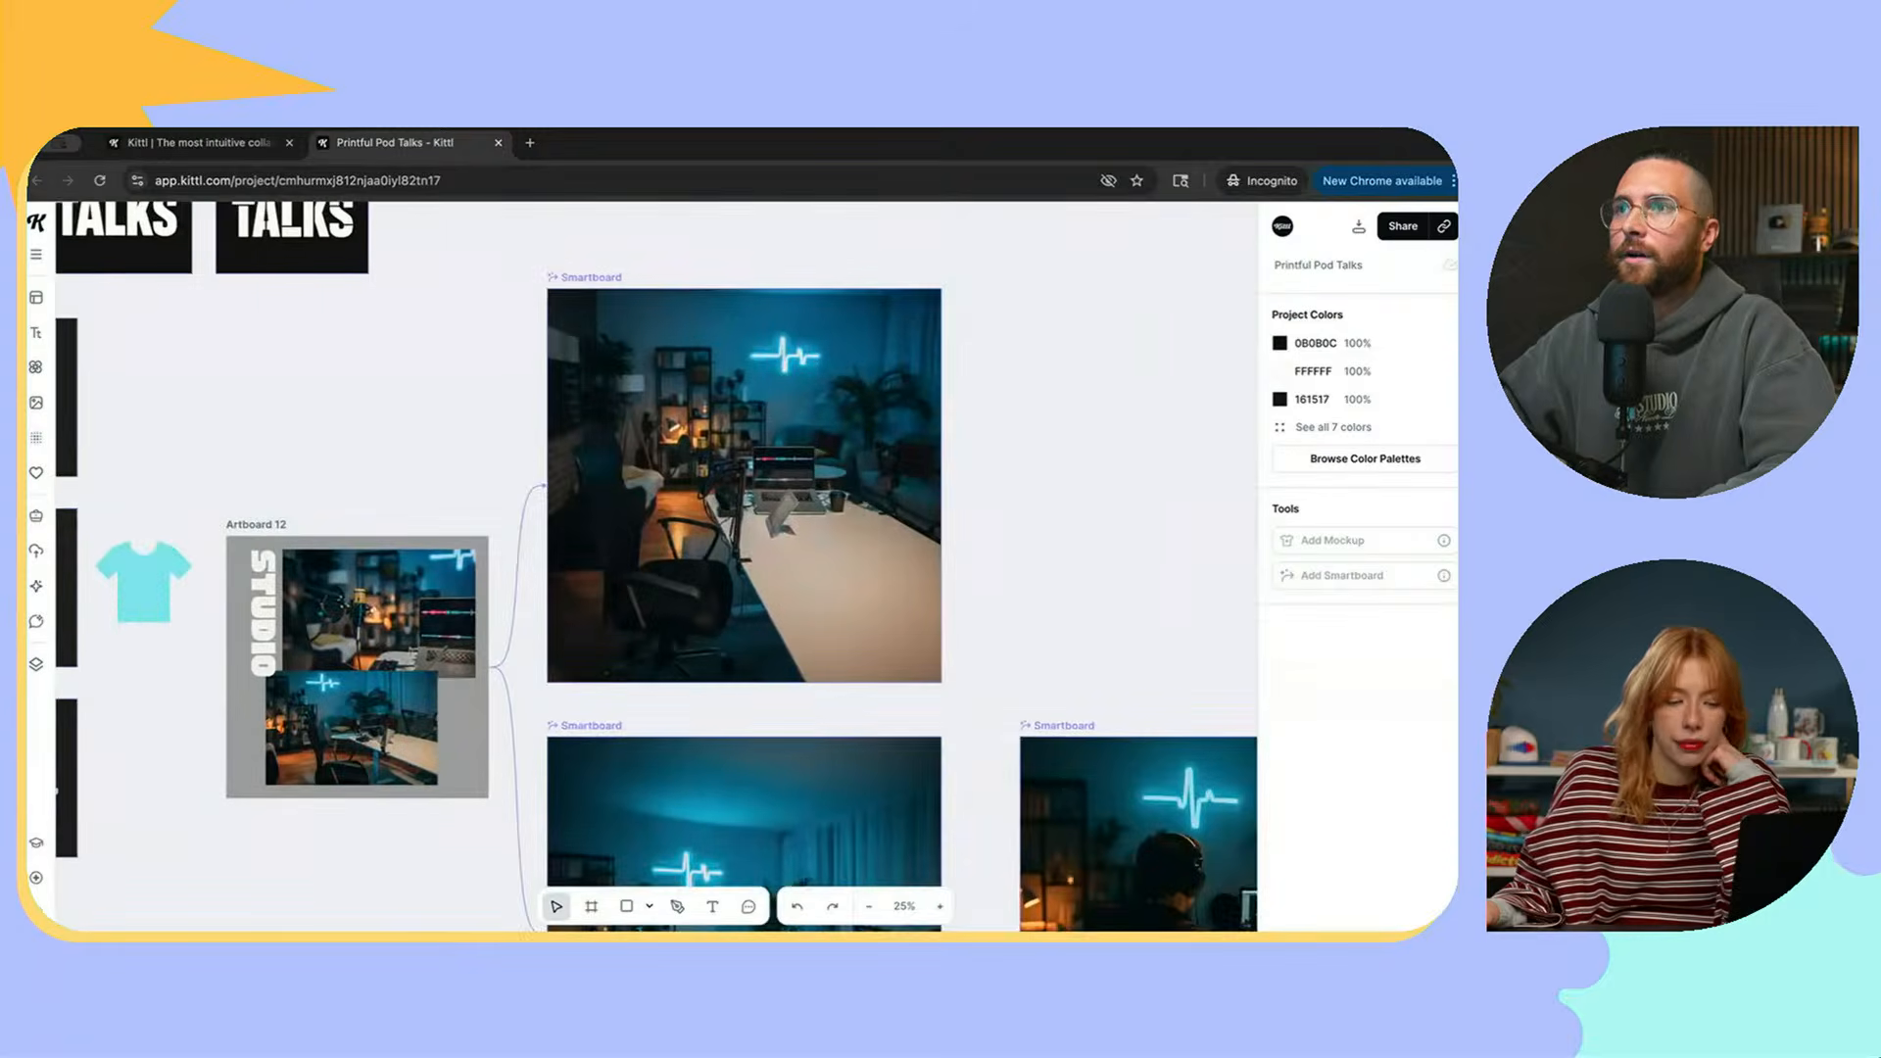
pyautogui.click(462, 727)
pyautogui.hscroll(-2, 463, 727)
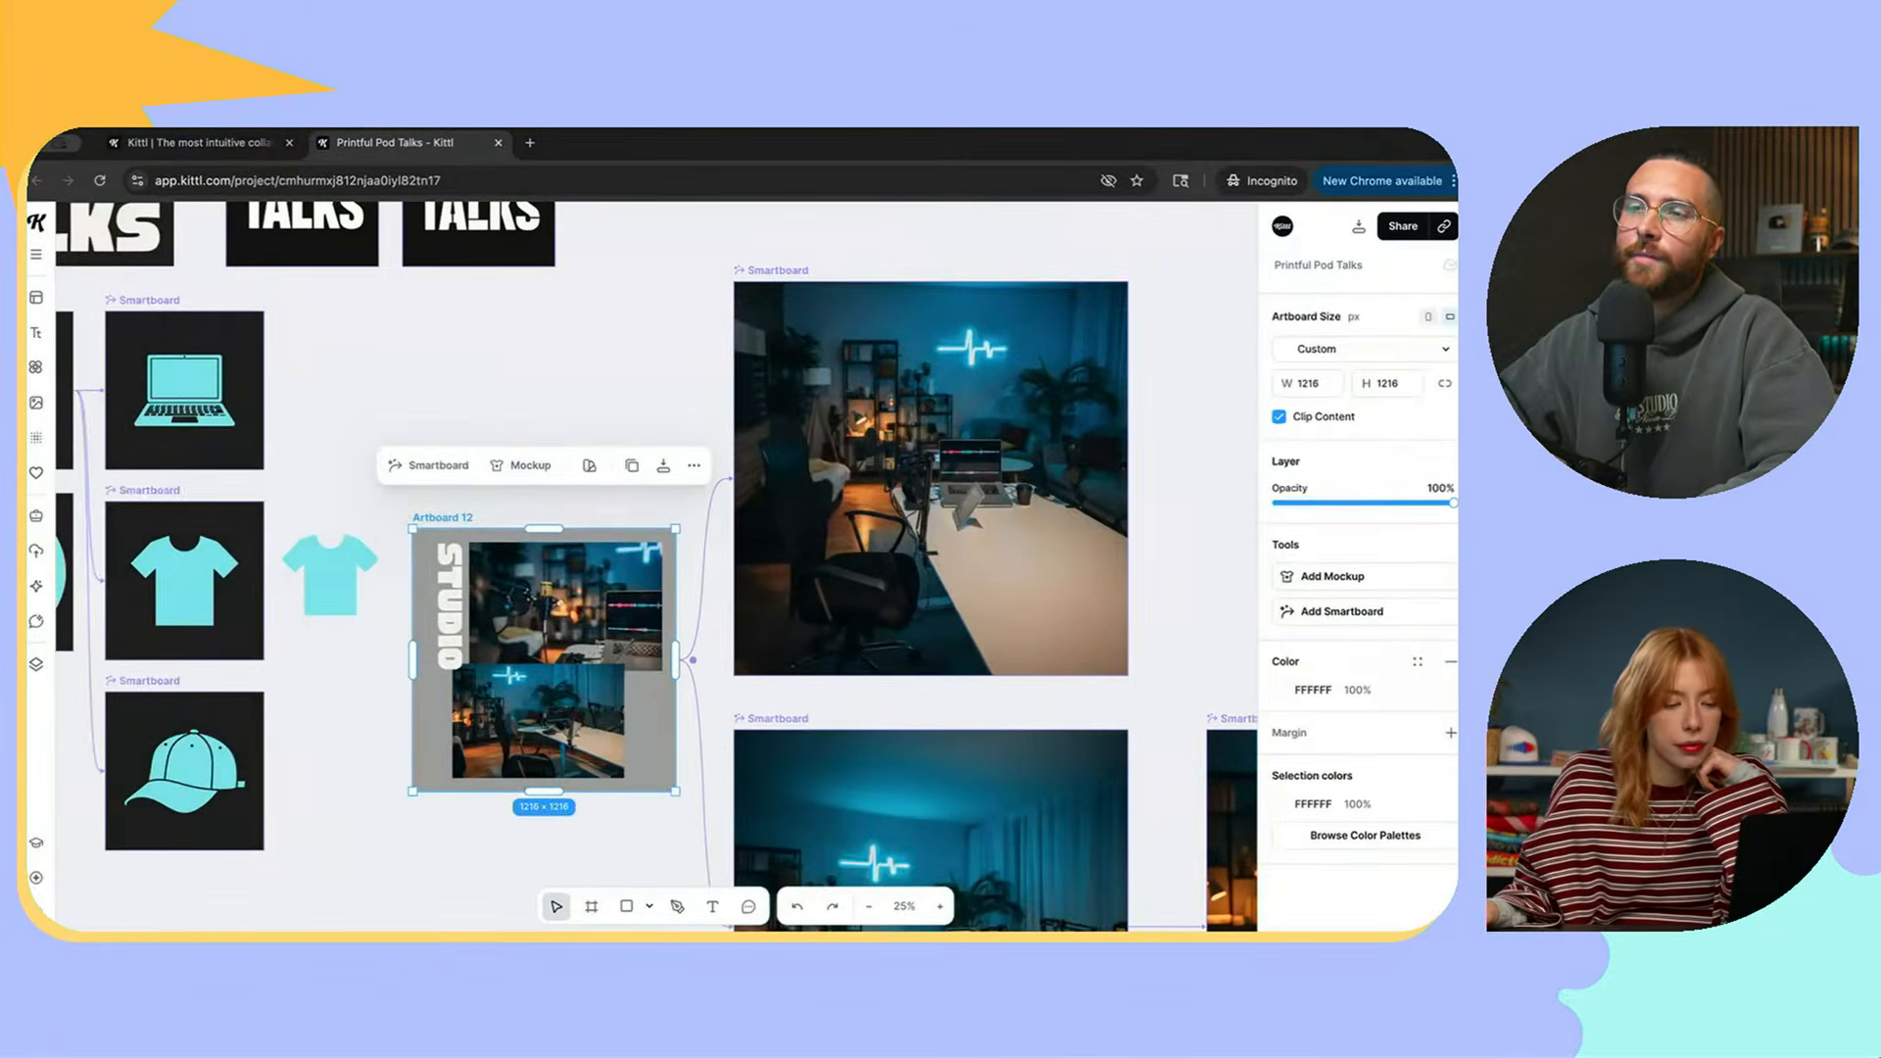
# Step: Examine the reference photos in Artboard 12 and the studio Smartboards branching from it
pyautogui.scroll(-1, 462, 727)
pyautogui.scroll(-1, 476, 637)
pyautogui.scroll(2, 476, 636)
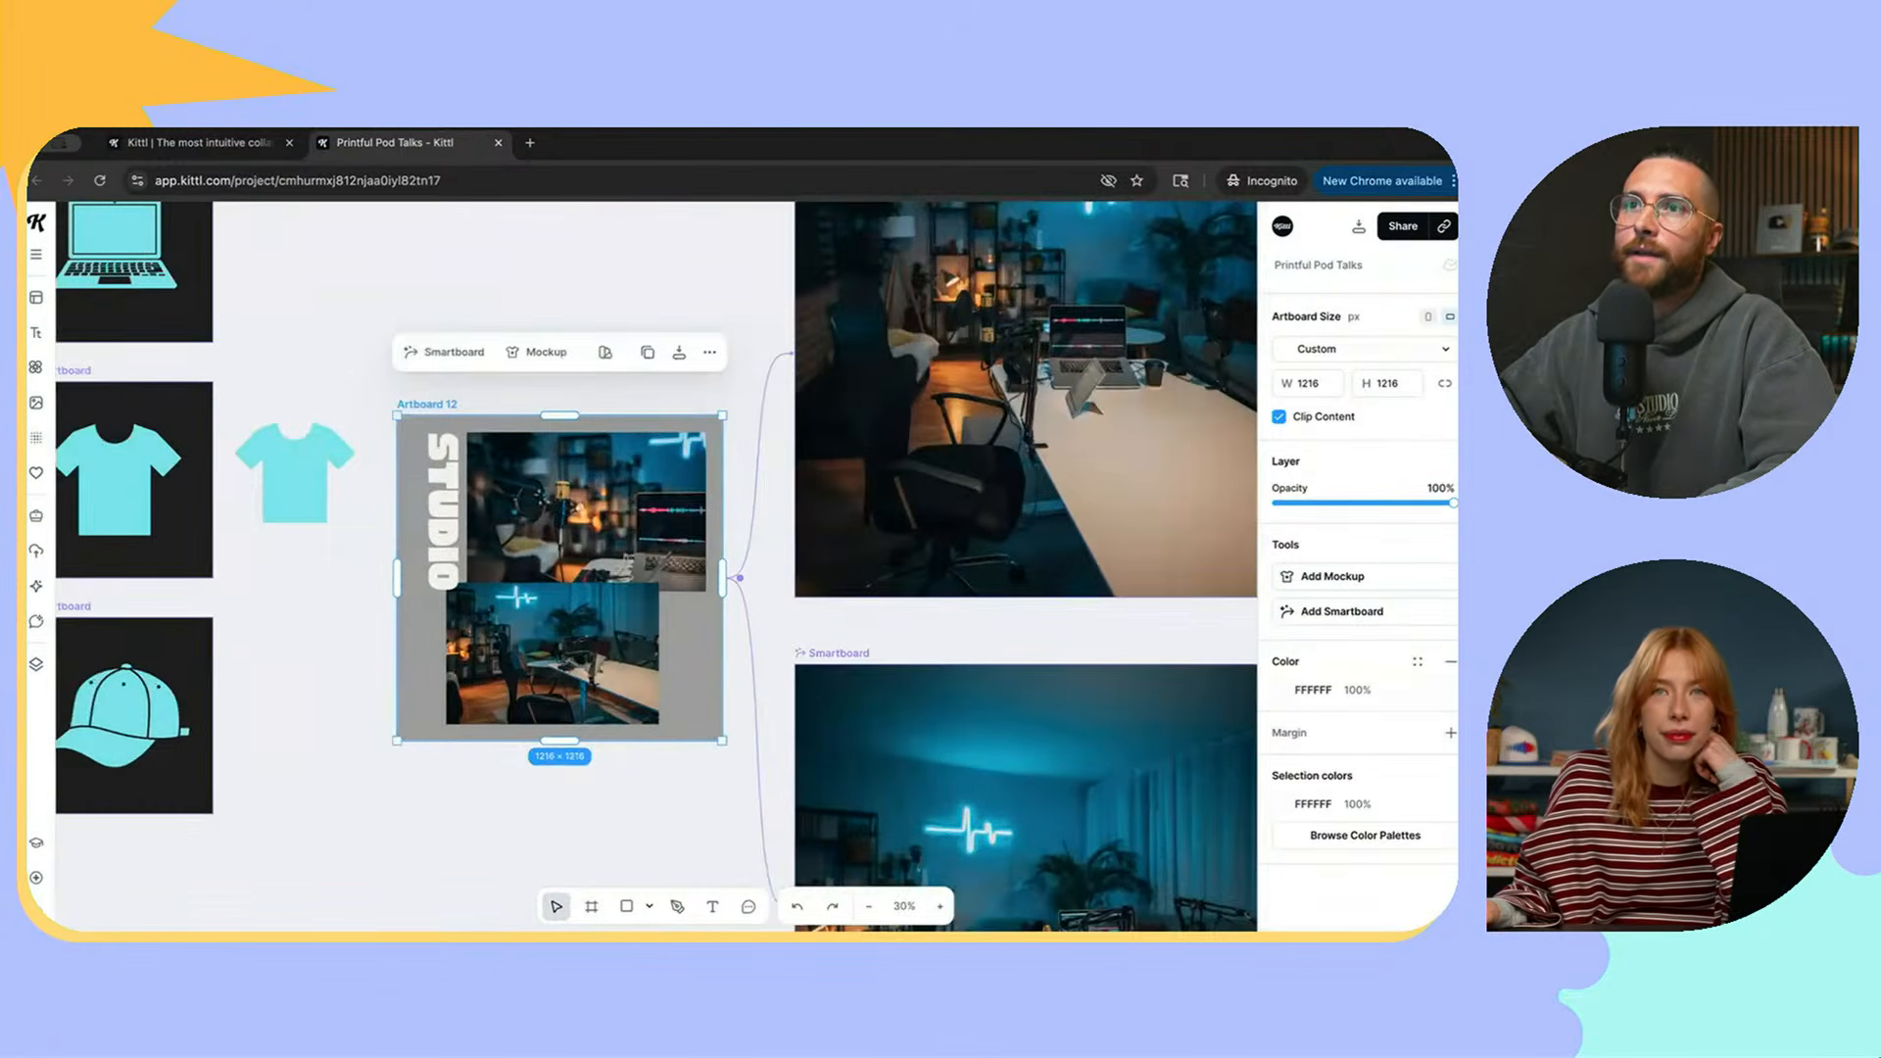
pyautogui.scroll(1, 397, 607)
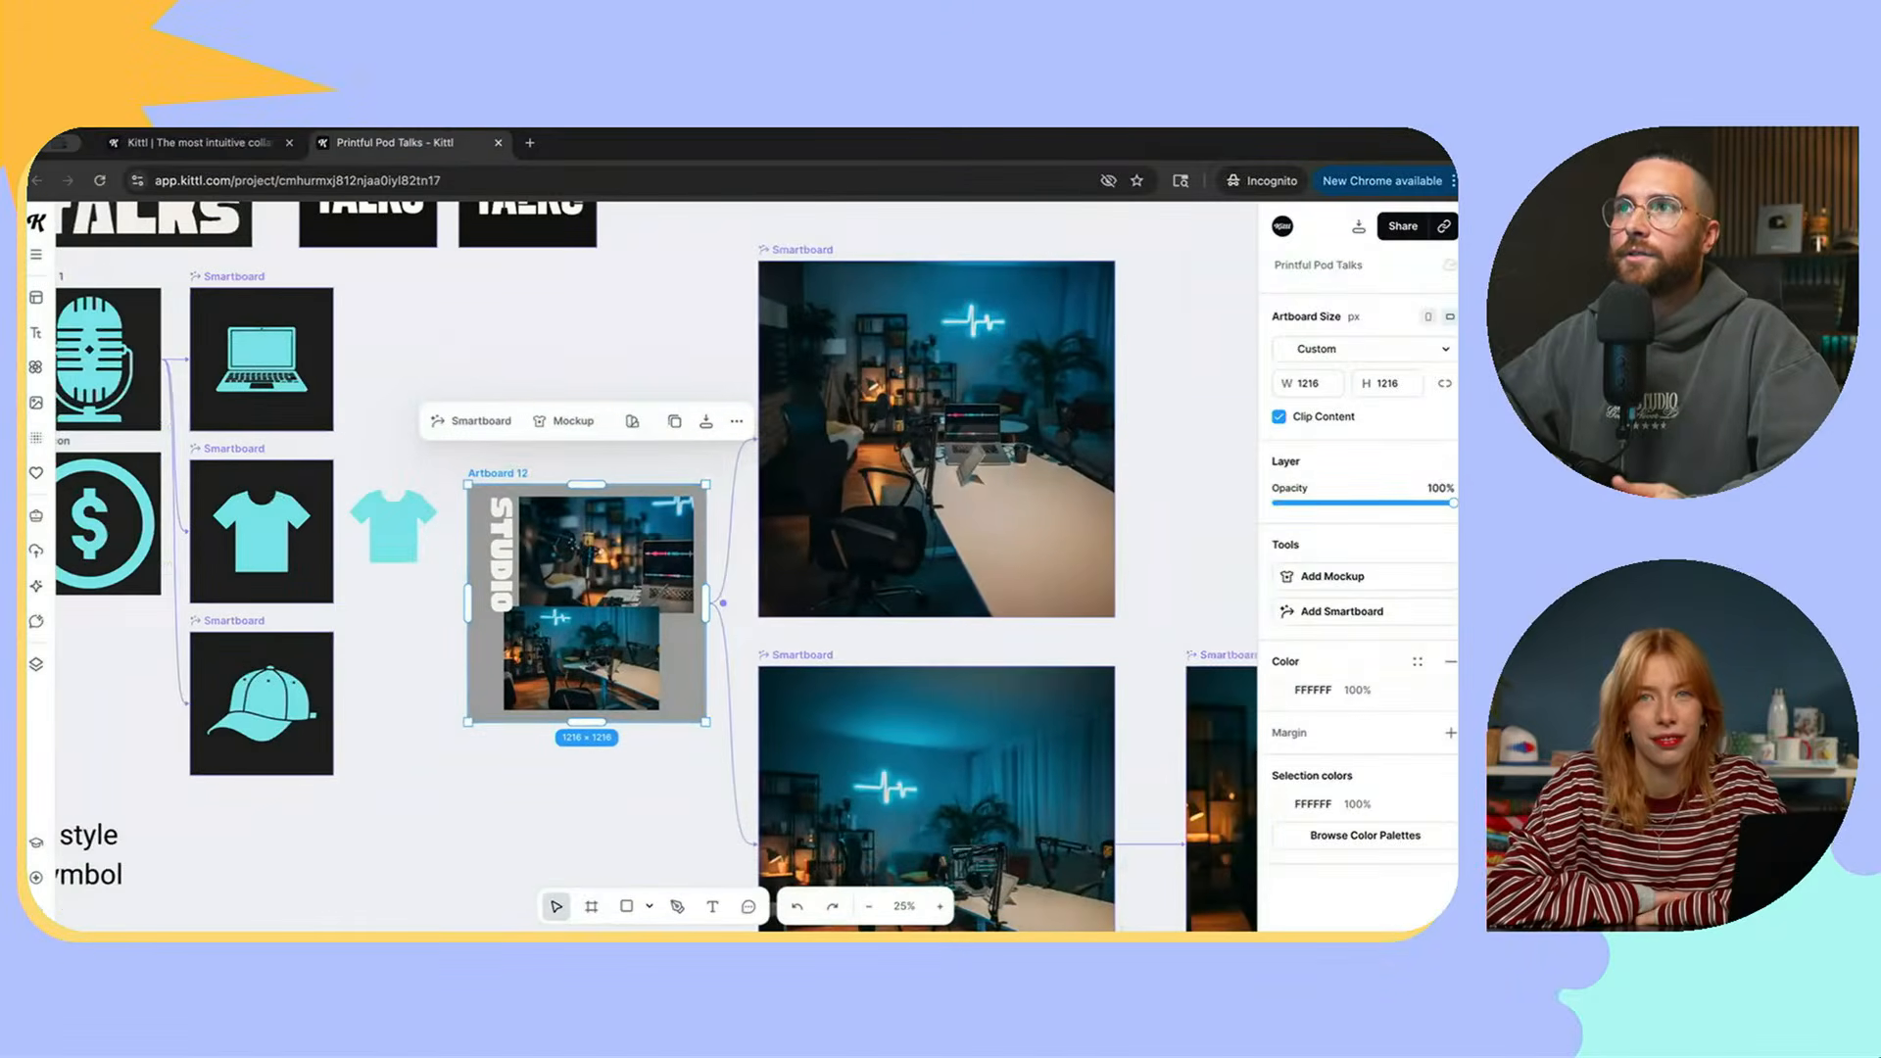
pyautogui.hscroll(1, 657, 565)
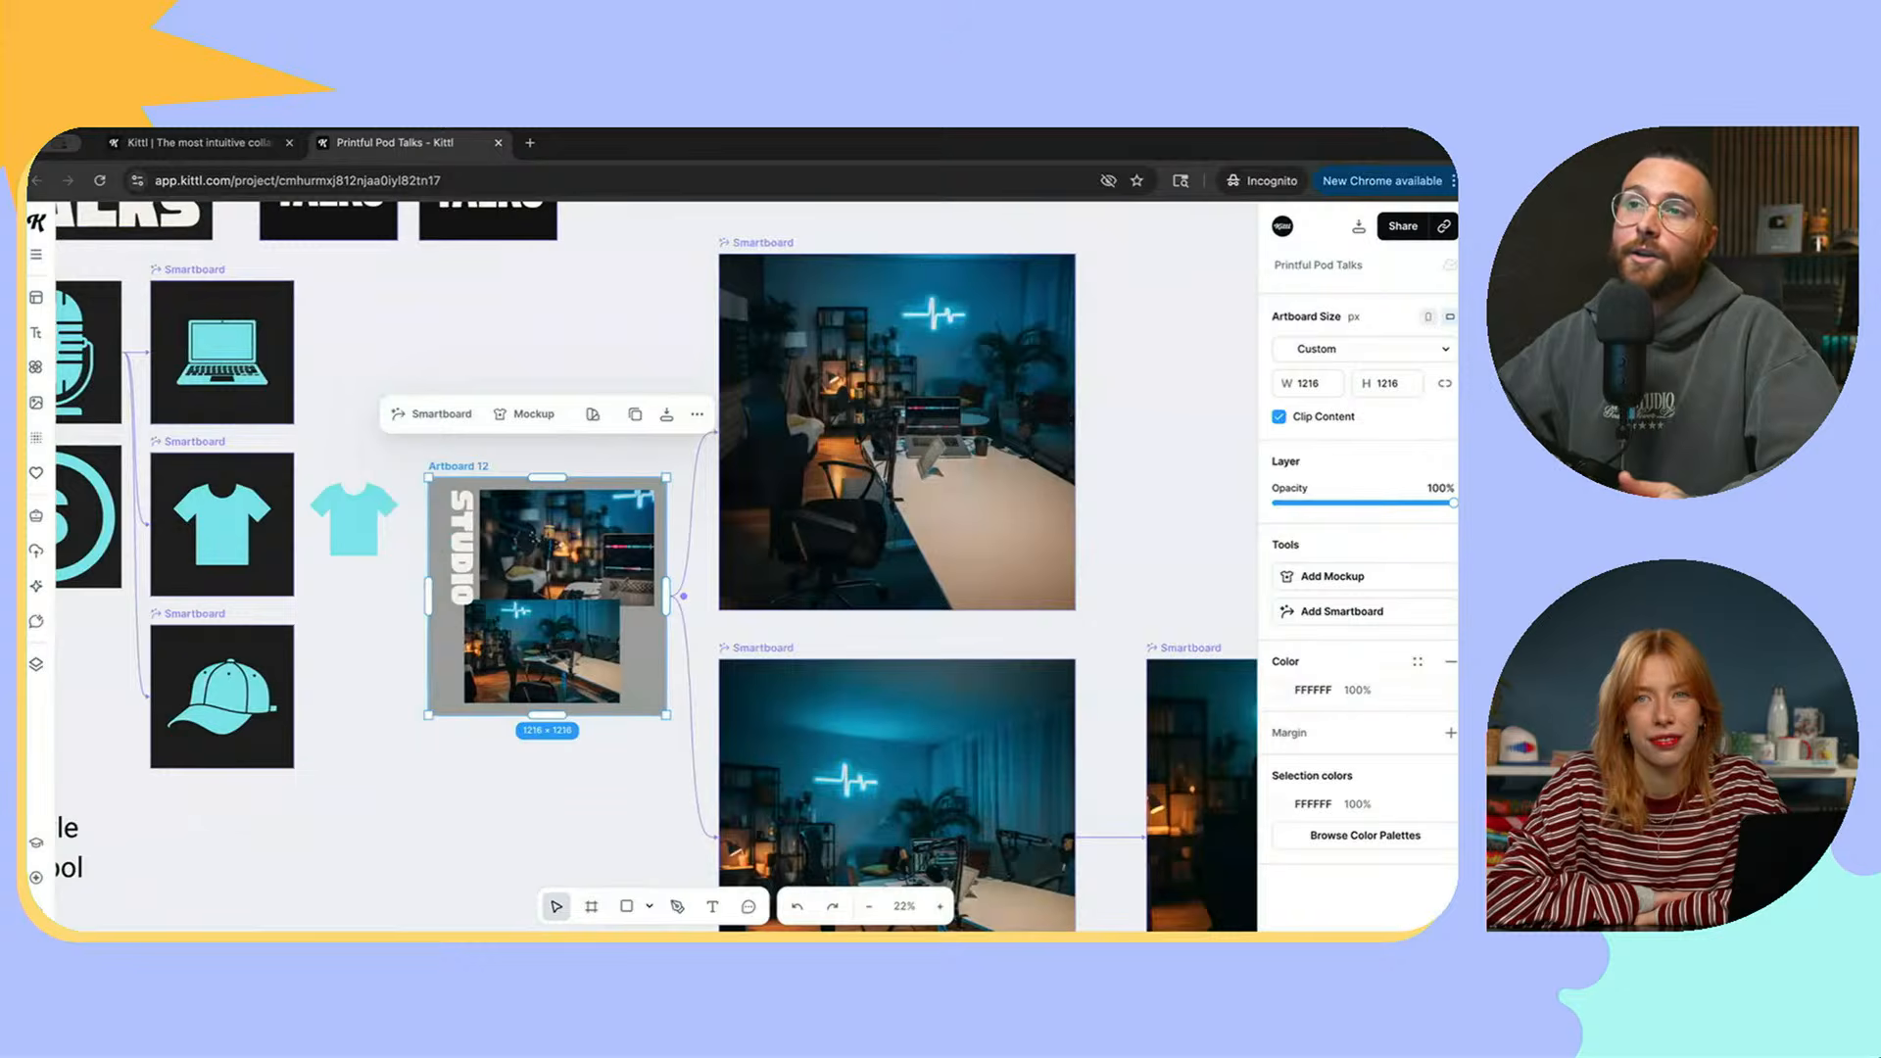
pyautogui.scroll(1, 482, 567)
pyautogui.scroll(1, 657, 565)
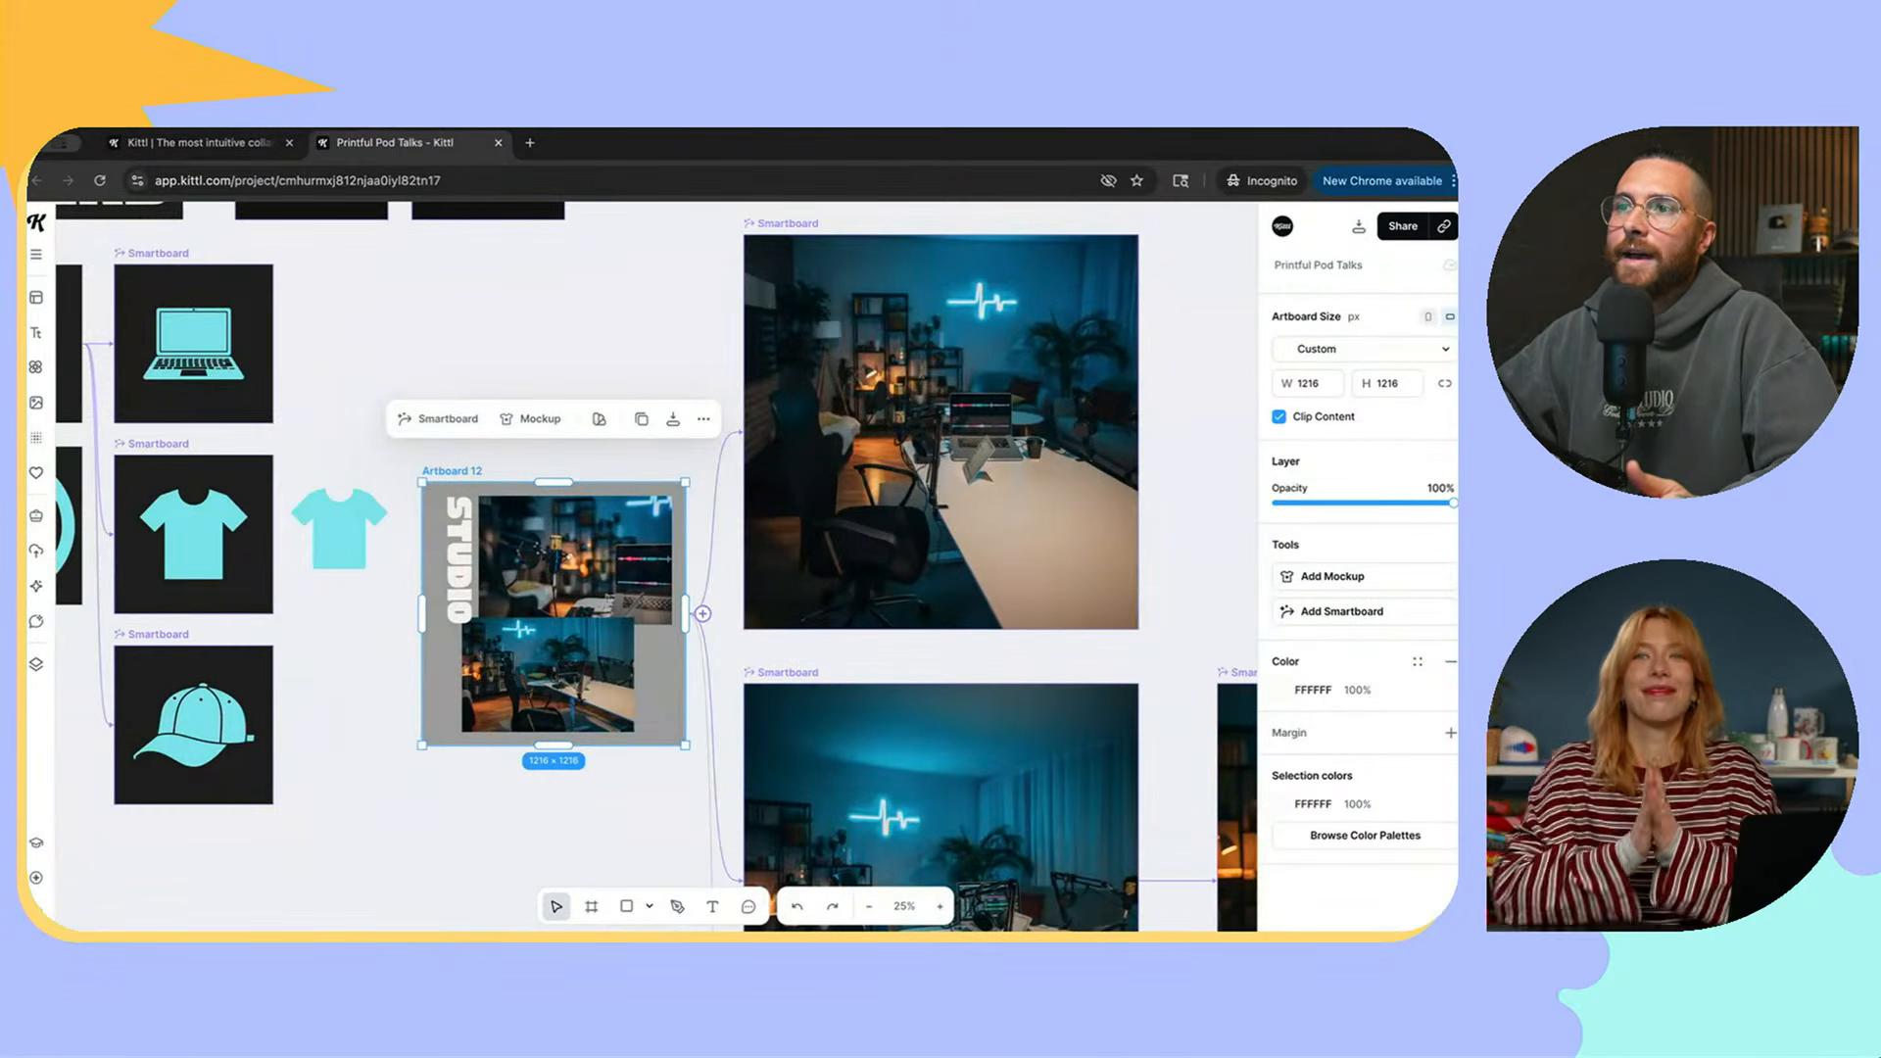
# Step: Select the upper studio Smartboard branching from Artboard 12, read through its full generation prompt and deselect the Smartboard
pyautogui.click(941, 432)
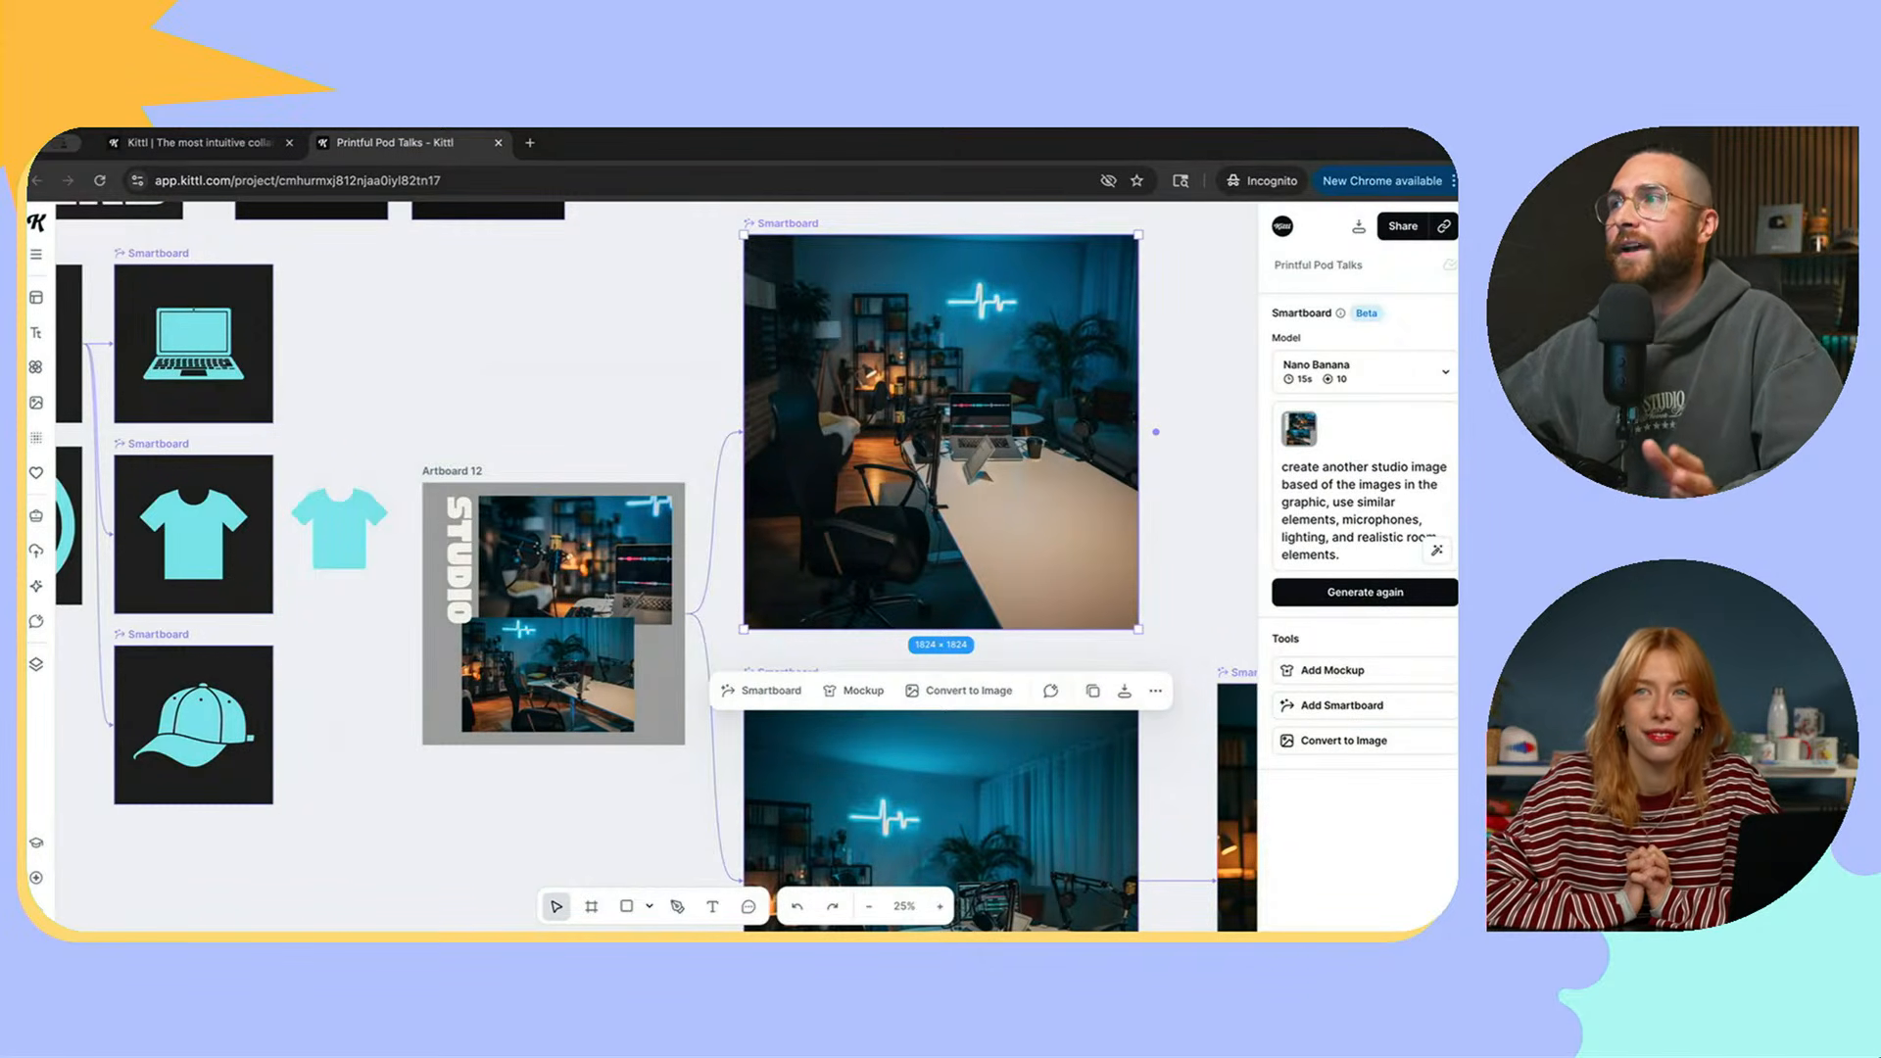
pyautogui.moveTo(1342, 557); pyautogui.dragTo(1281, 465)
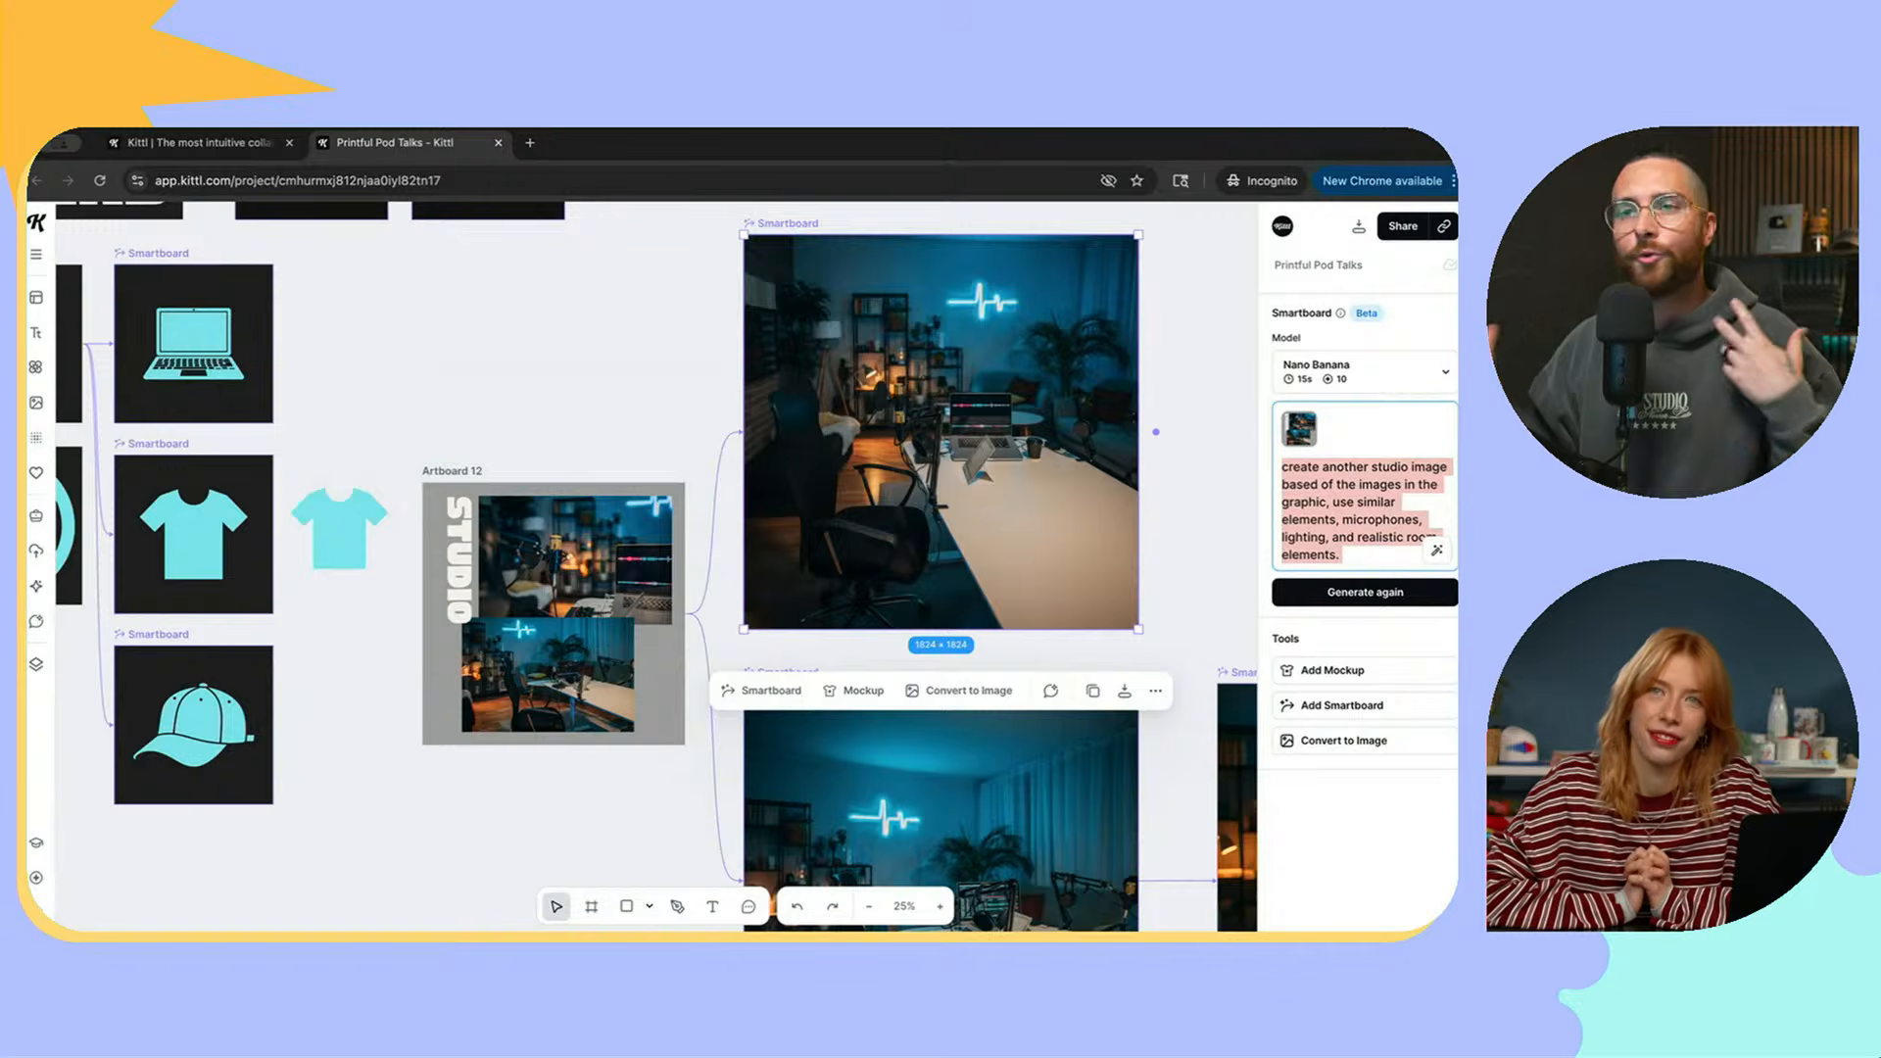
pyautogui.click(1176, 785)
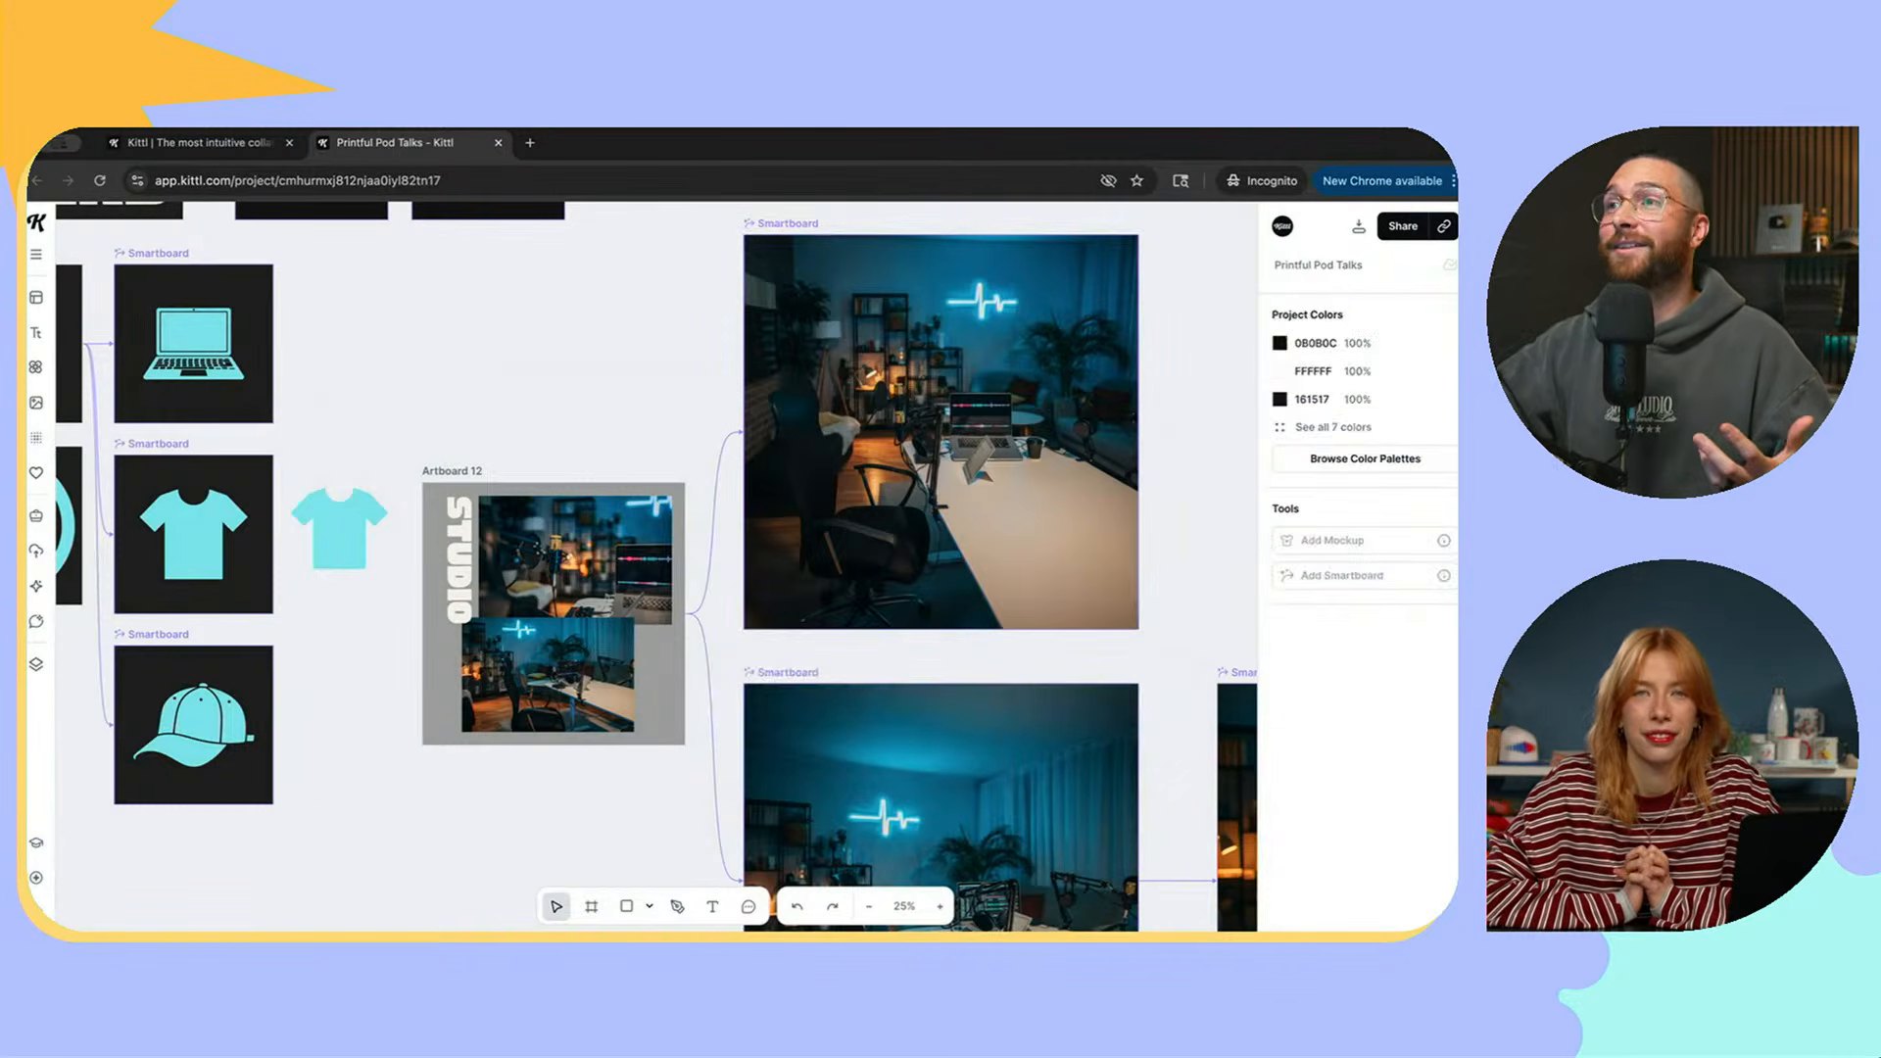
pyautogui.scroll(1, 1176, 785)
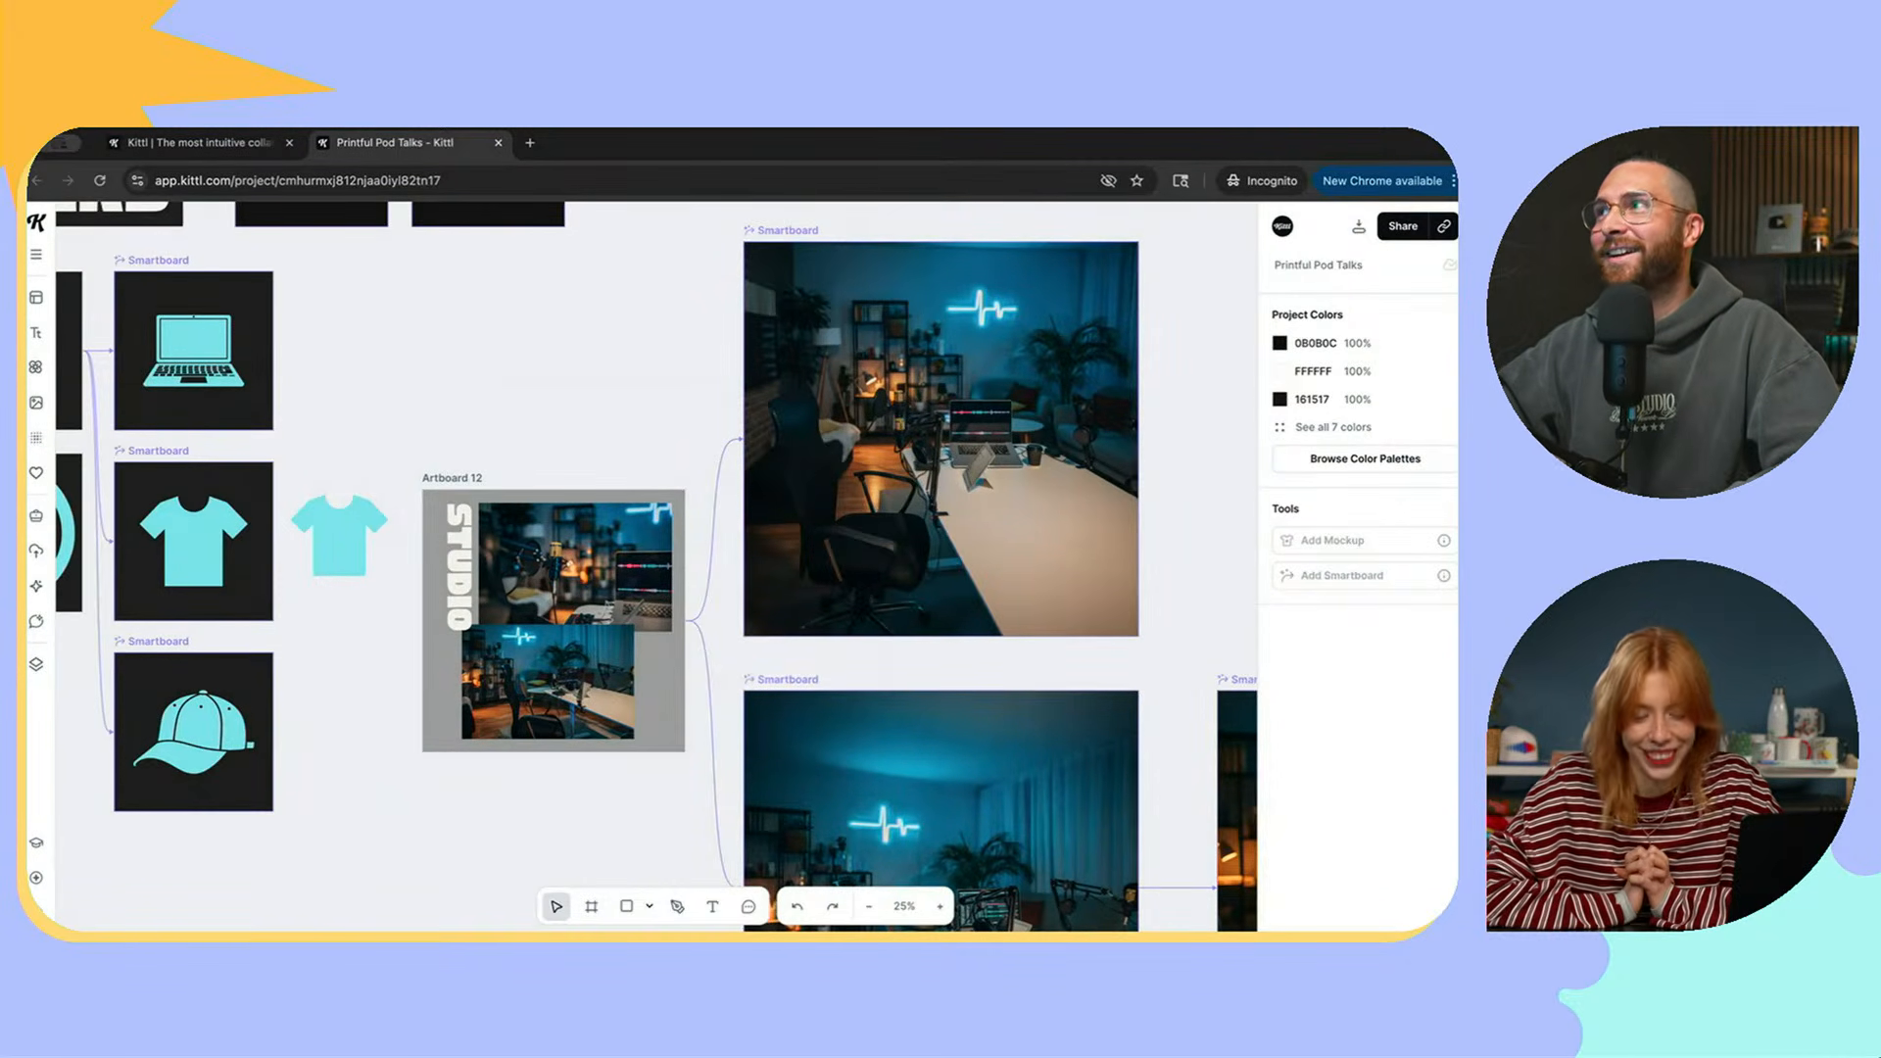
pyautogui.scroll(-1, 1191, 499)
pyautogui.hscroll(1, 1190, 499)
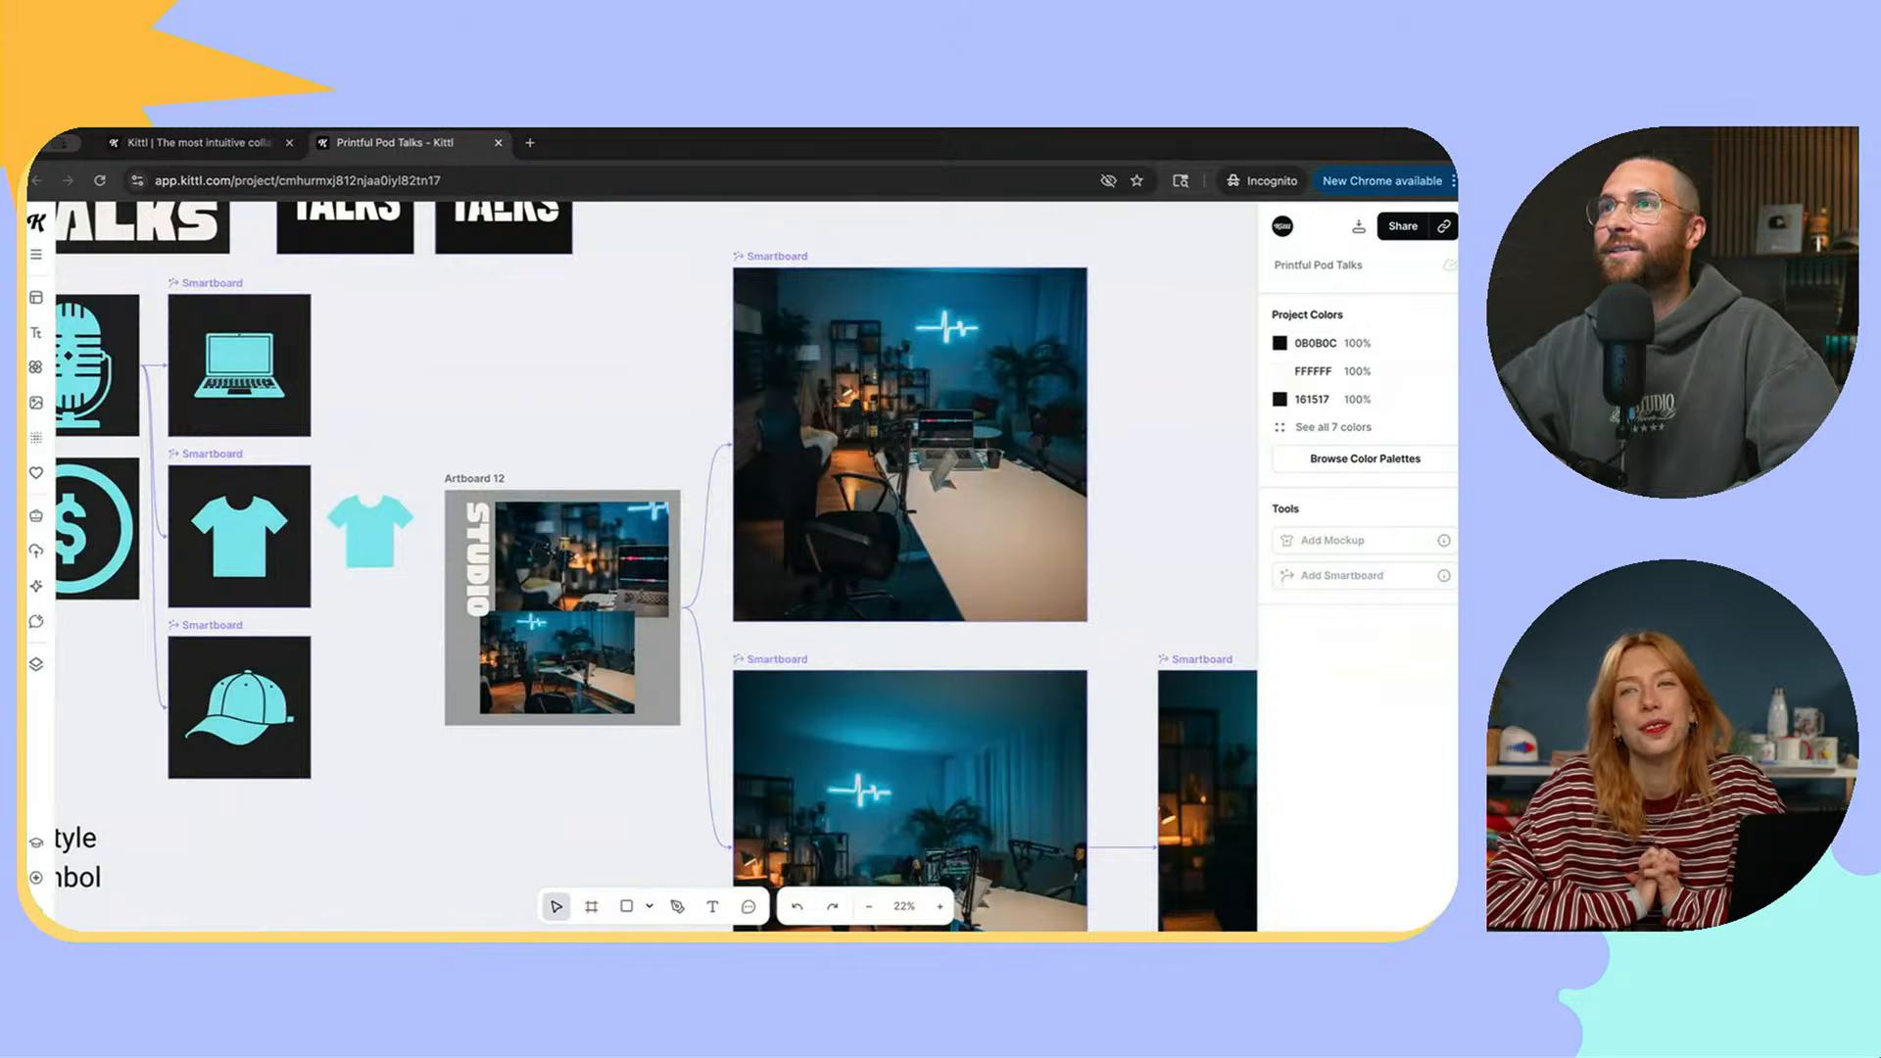
pyautogui.click(910, 445)
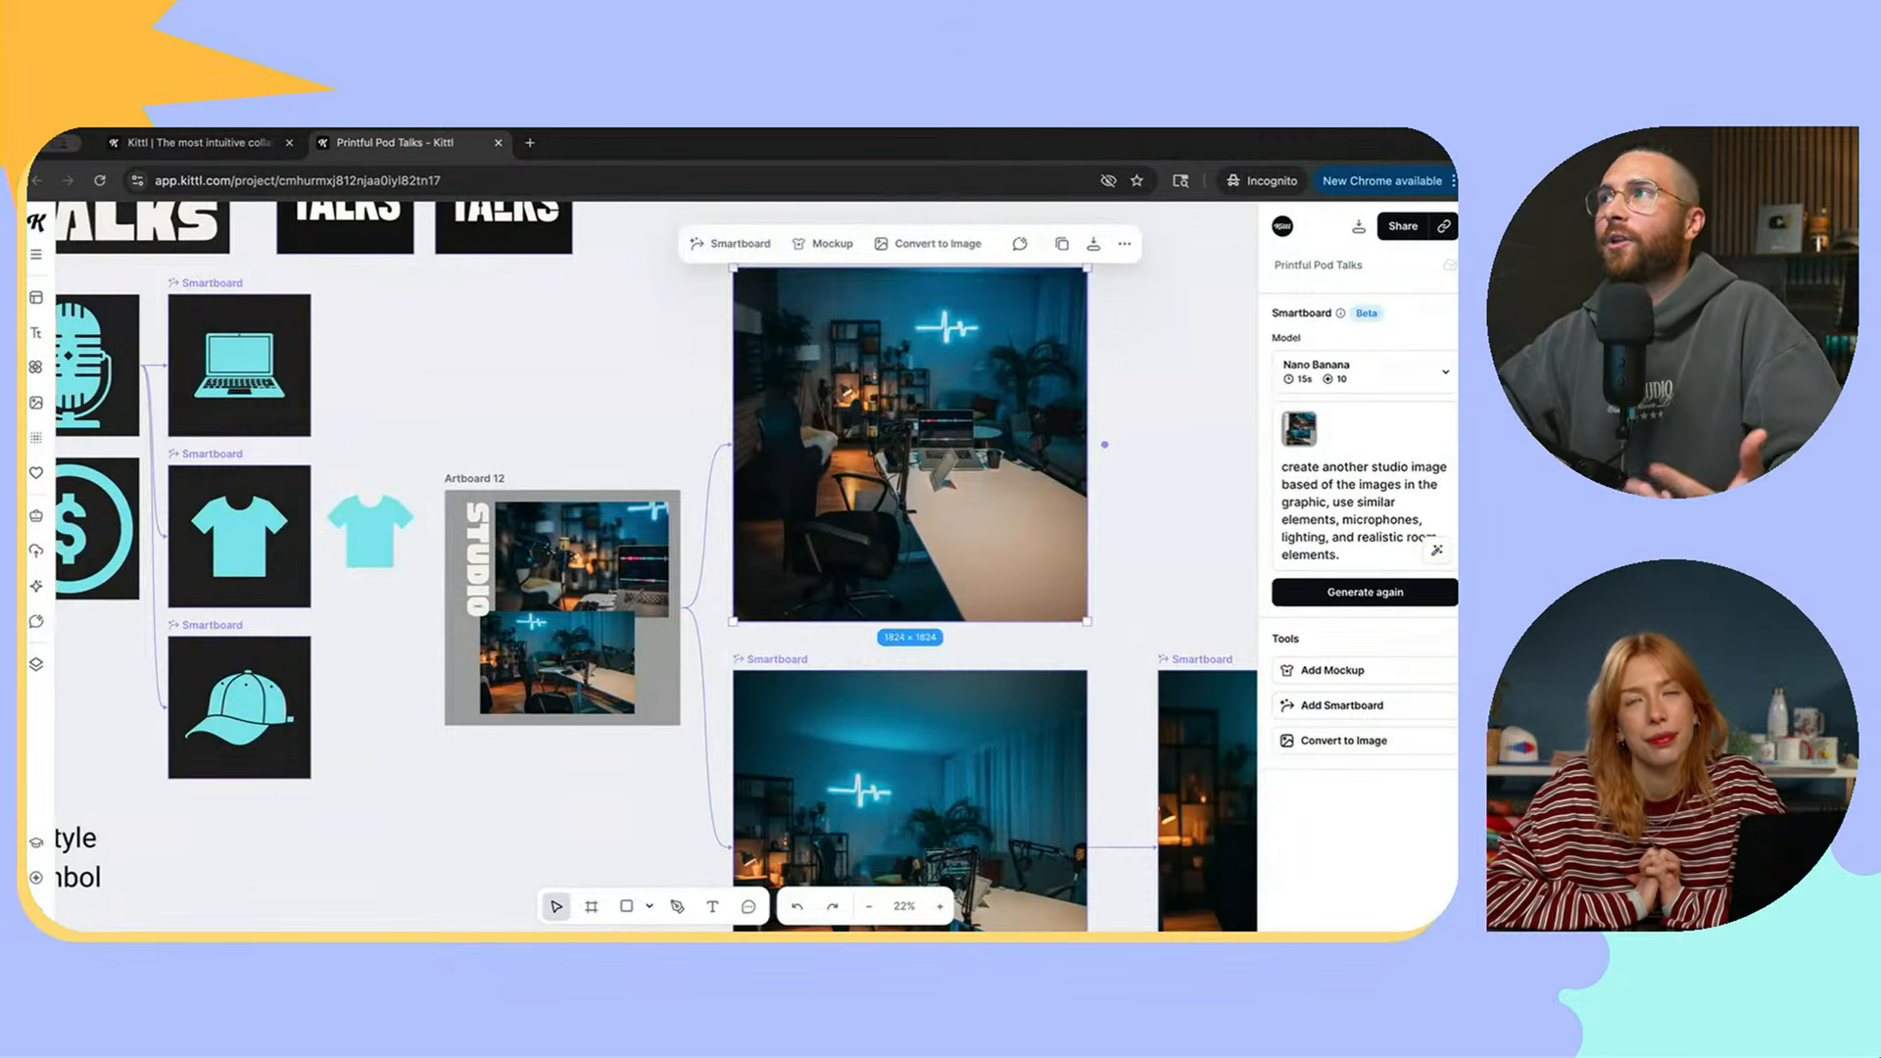
pyautogui.press('Escape')
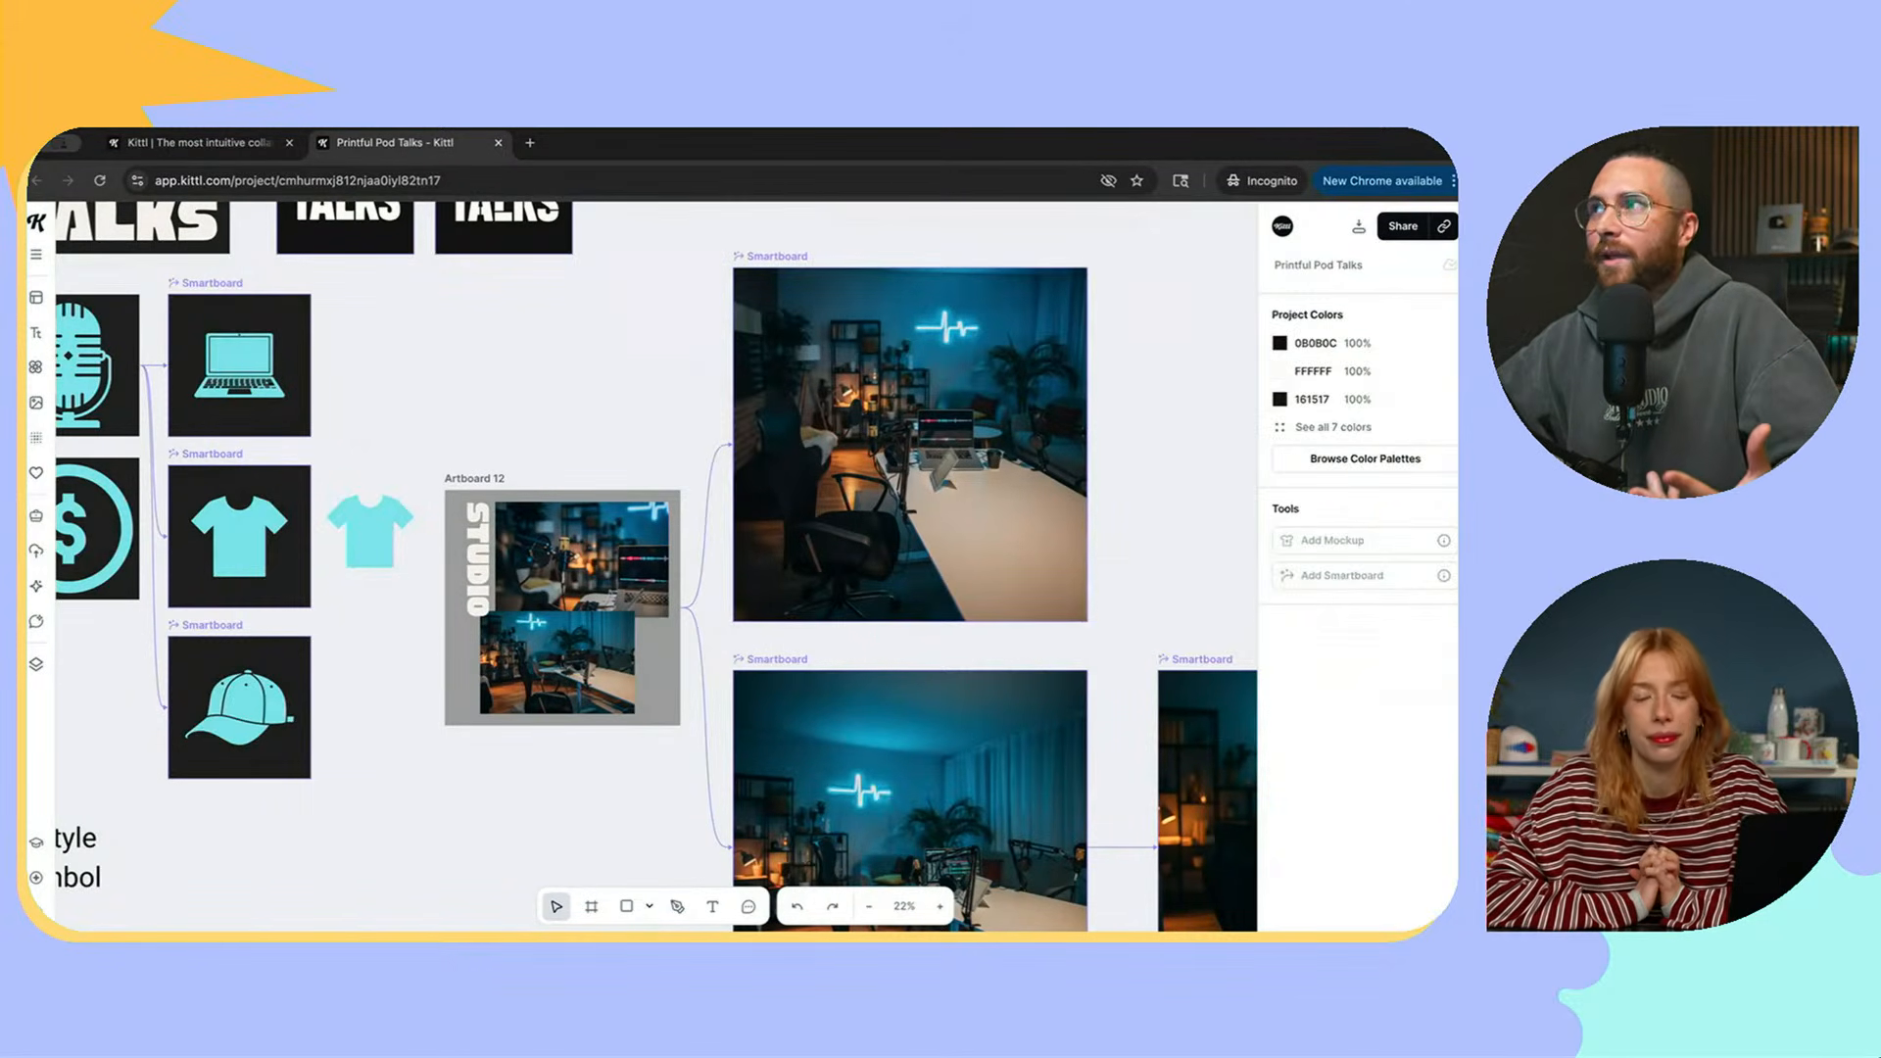
# Step: Select the lower studio Smartboard branching from Artboard 12 to show its prompt settings
pyautogui.scroll(-2, 656, 563)
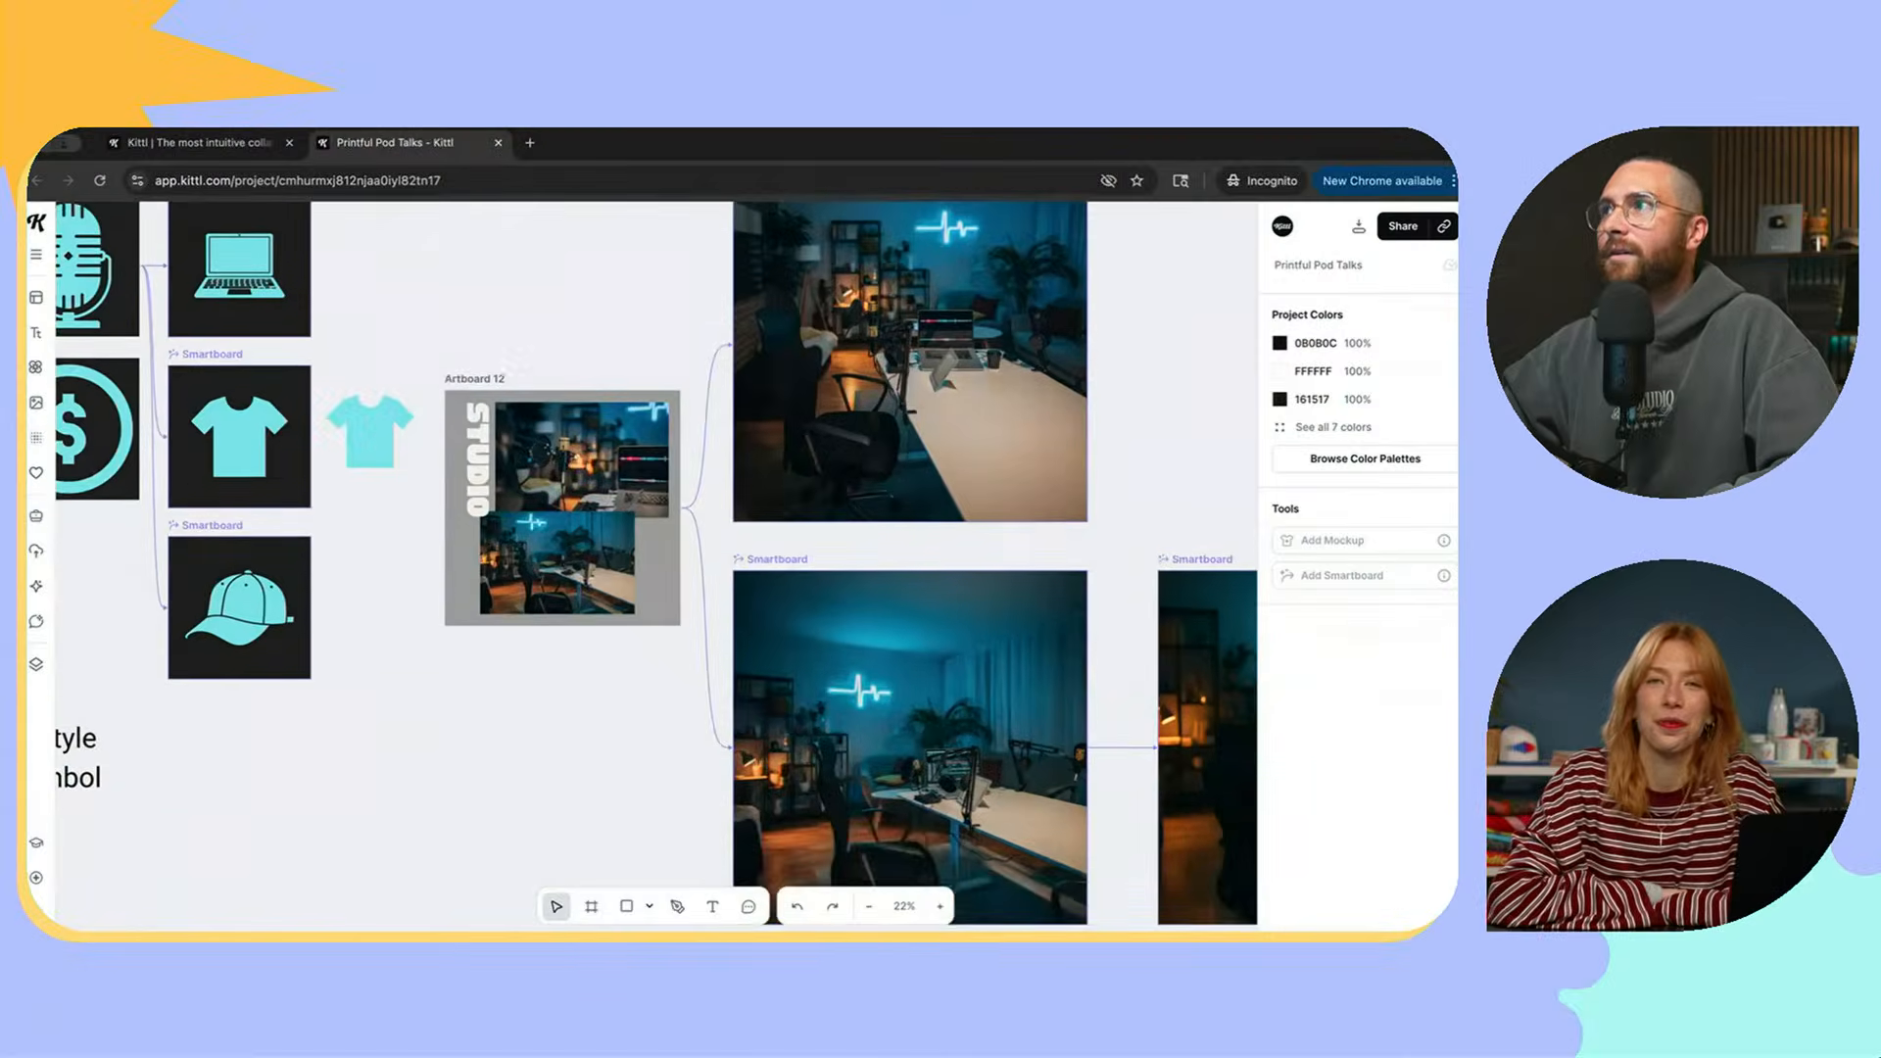
pyautogui.hscroll(3, 657, 563)
pyautogui.scroll(-1, 656, 563)
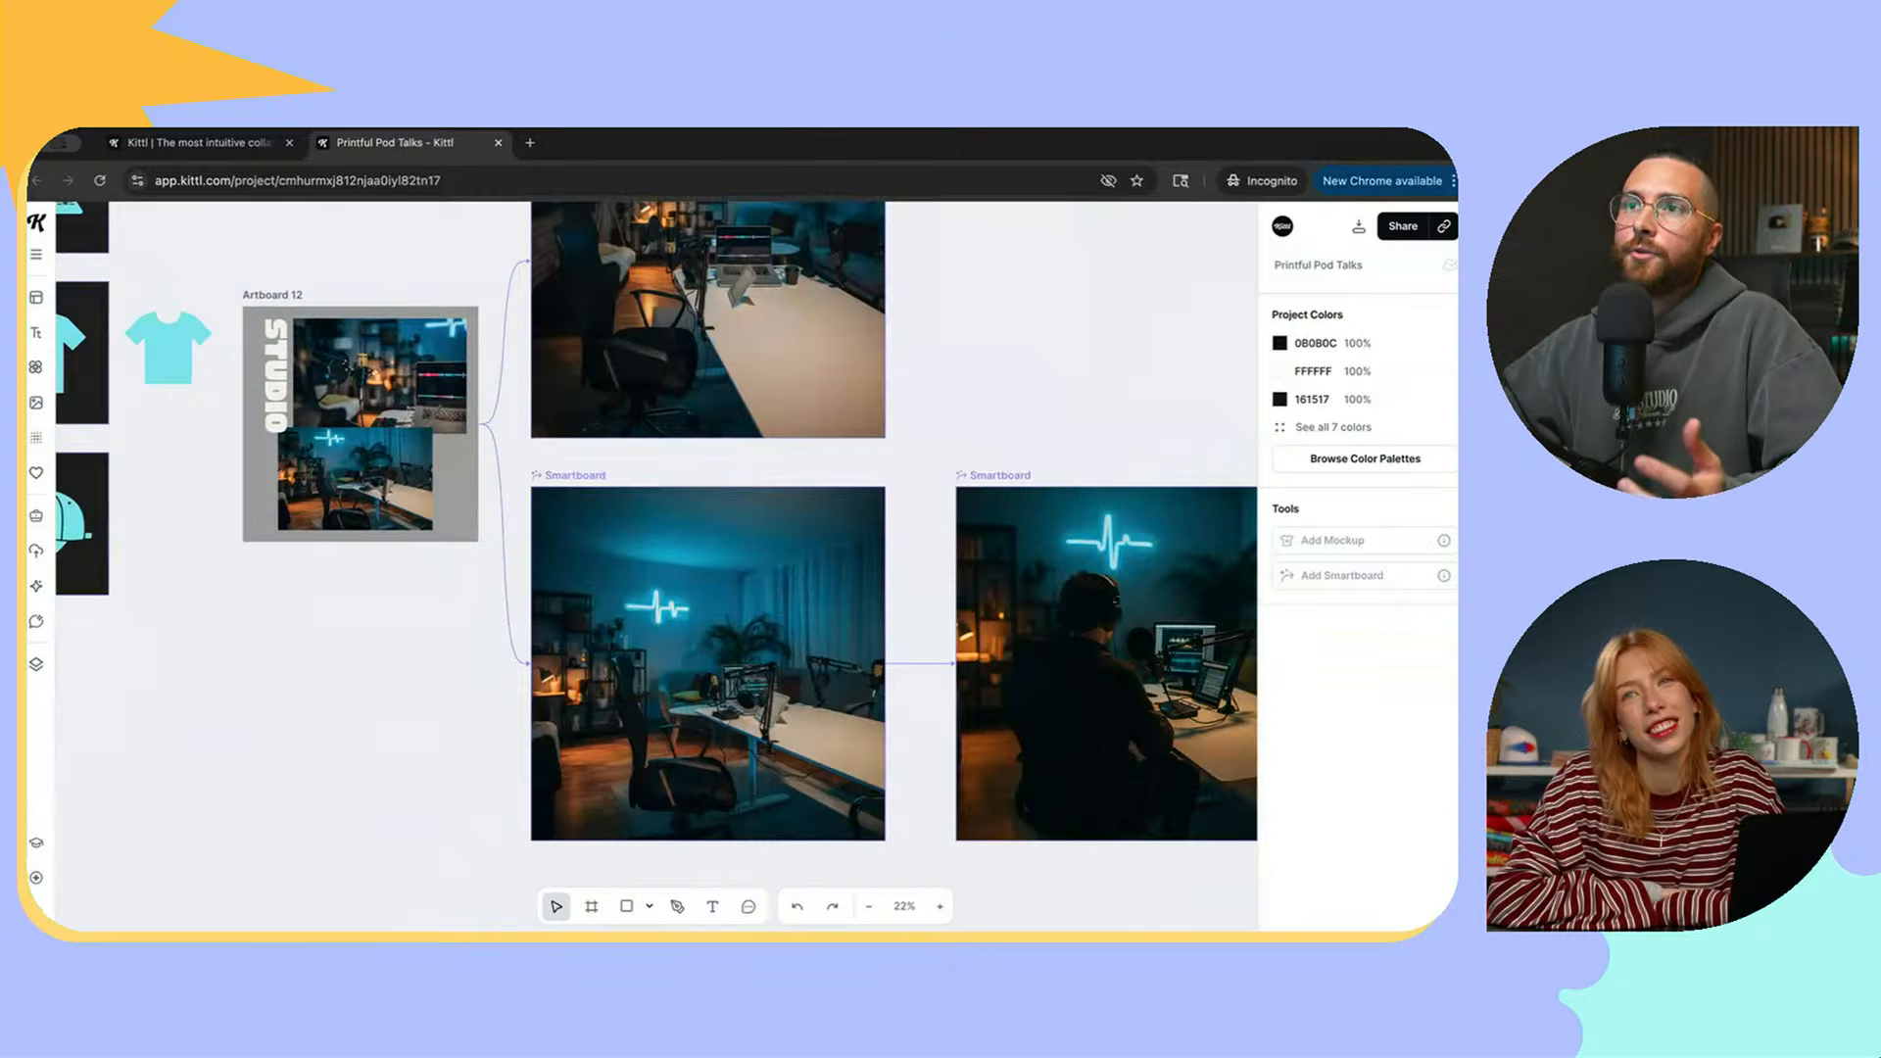
pyautogui.click(708, 663)
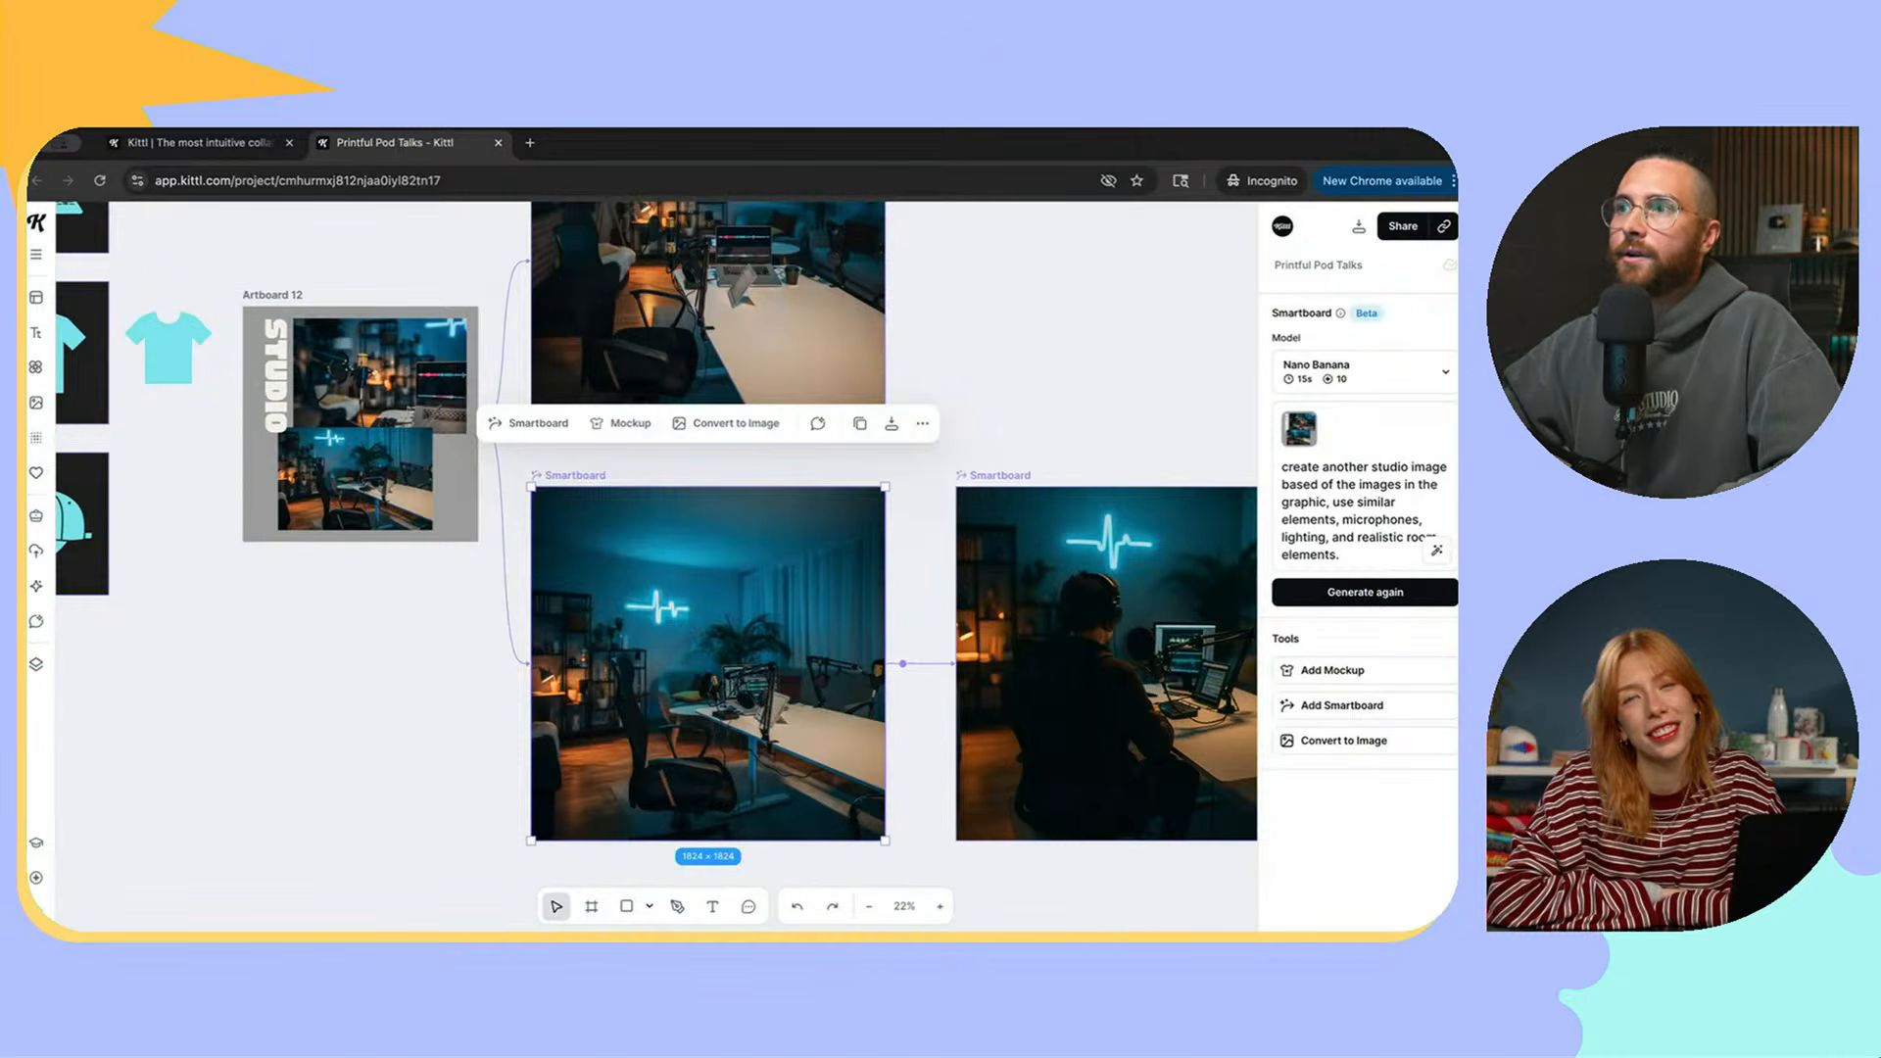
pyautogui.hscroll(2, 657, 563)
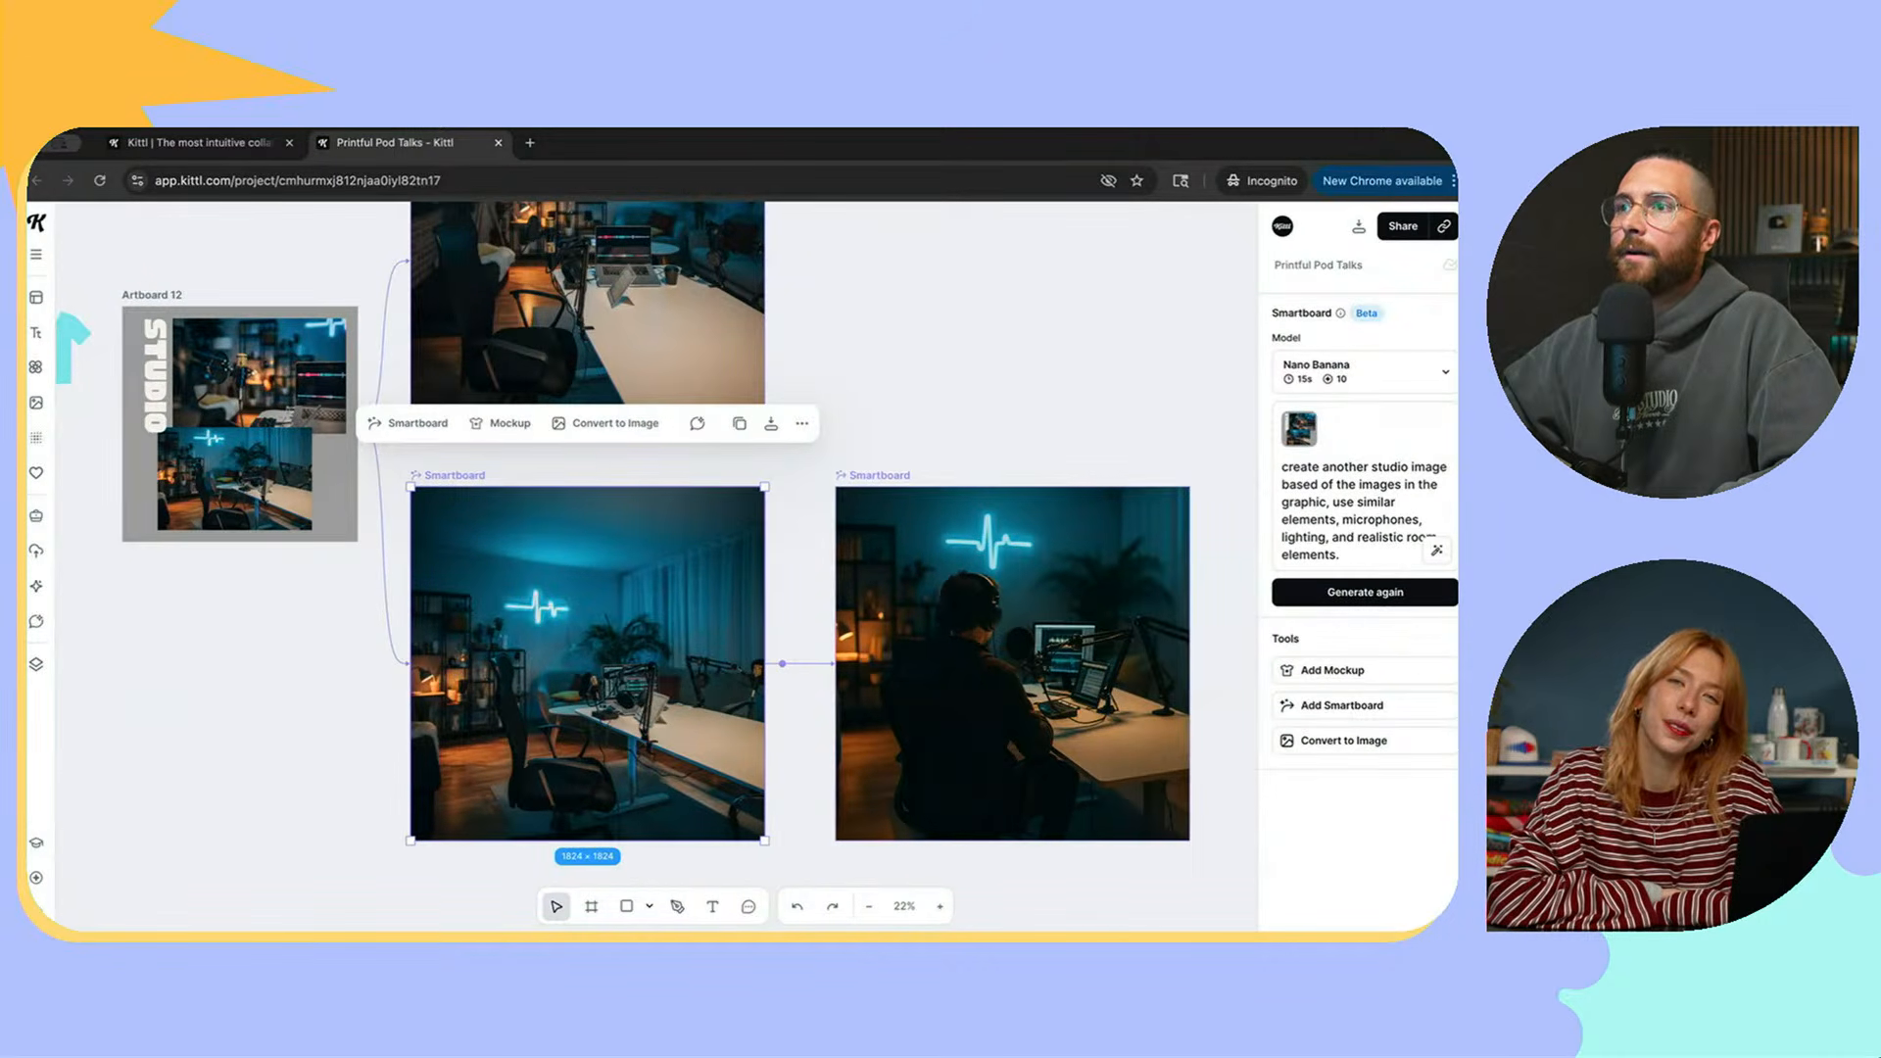
# Step: Select the Smartboard of the podcaster seen from behind and read through its generation prompt
pyautogui.click(1012, 663)
pyautogui.scroll(-1, 1012, 663)
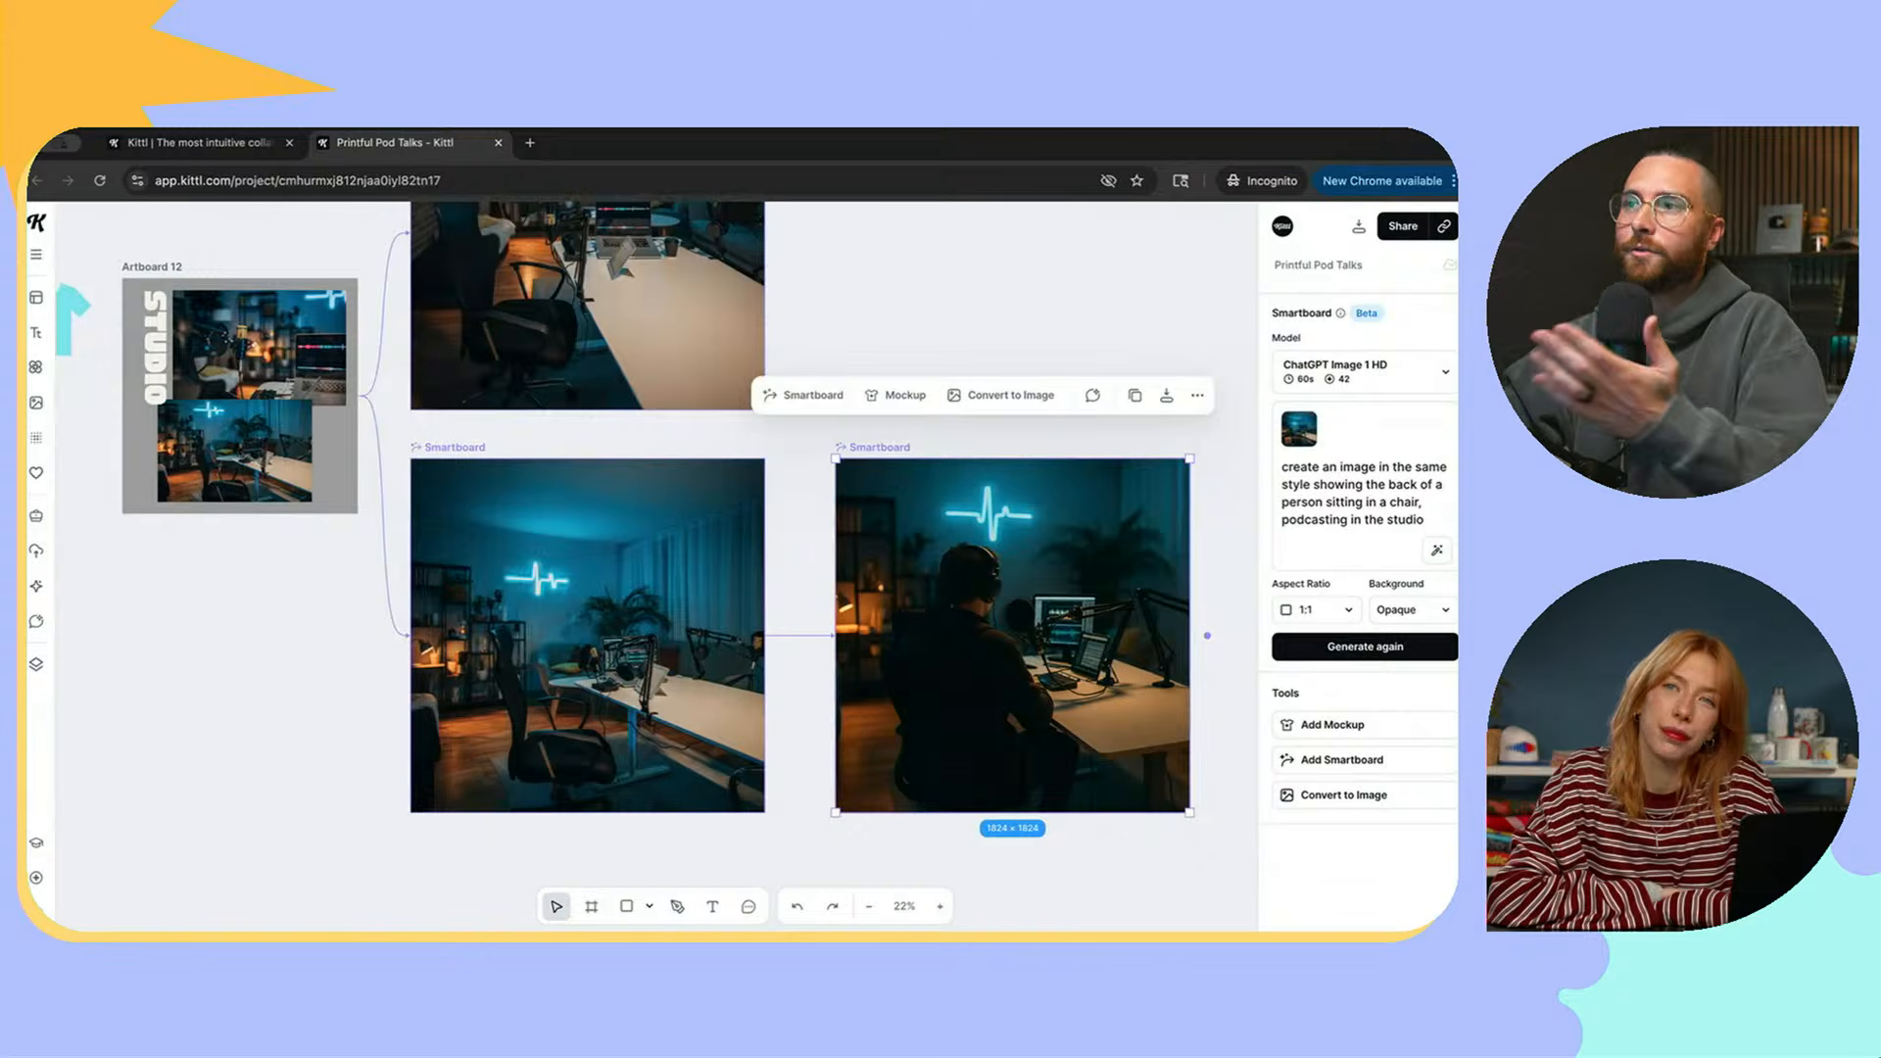
pyautogui.hscroll(1, 1012, 636)
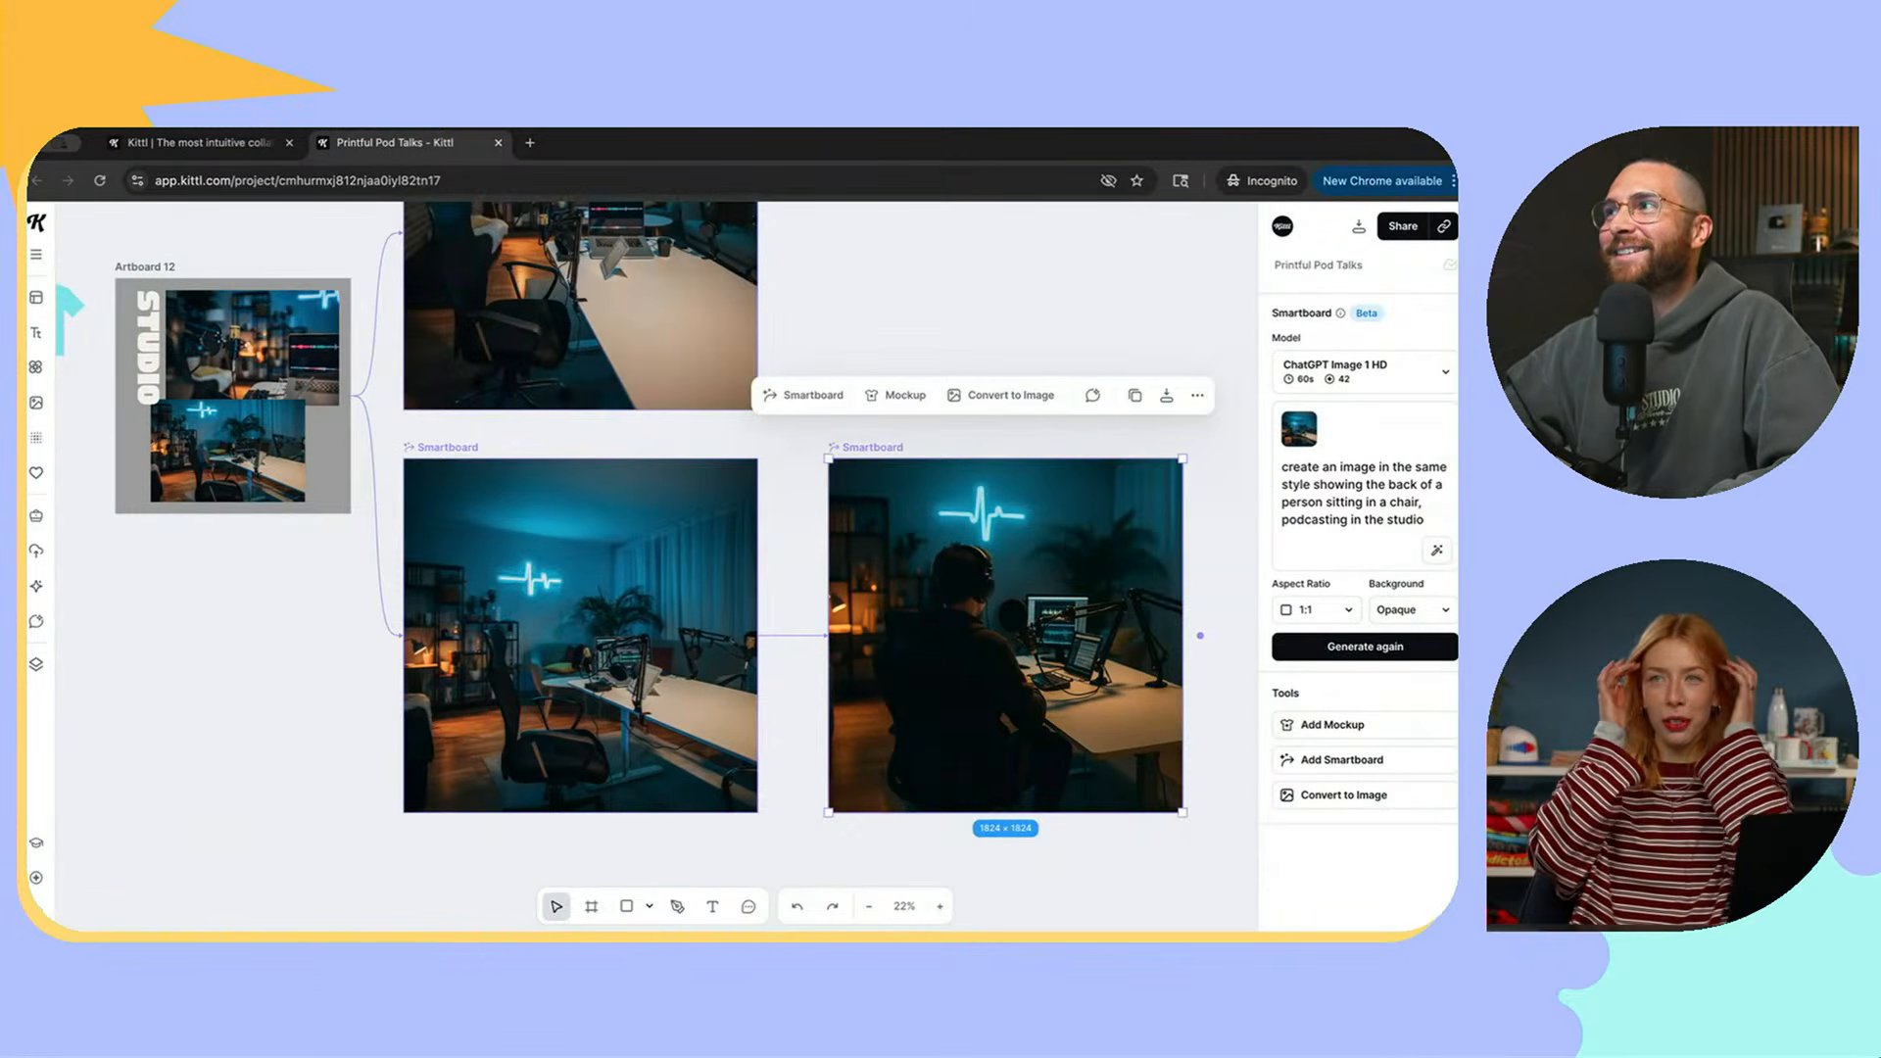
pyautogui.hscroll(2, 637, 519)
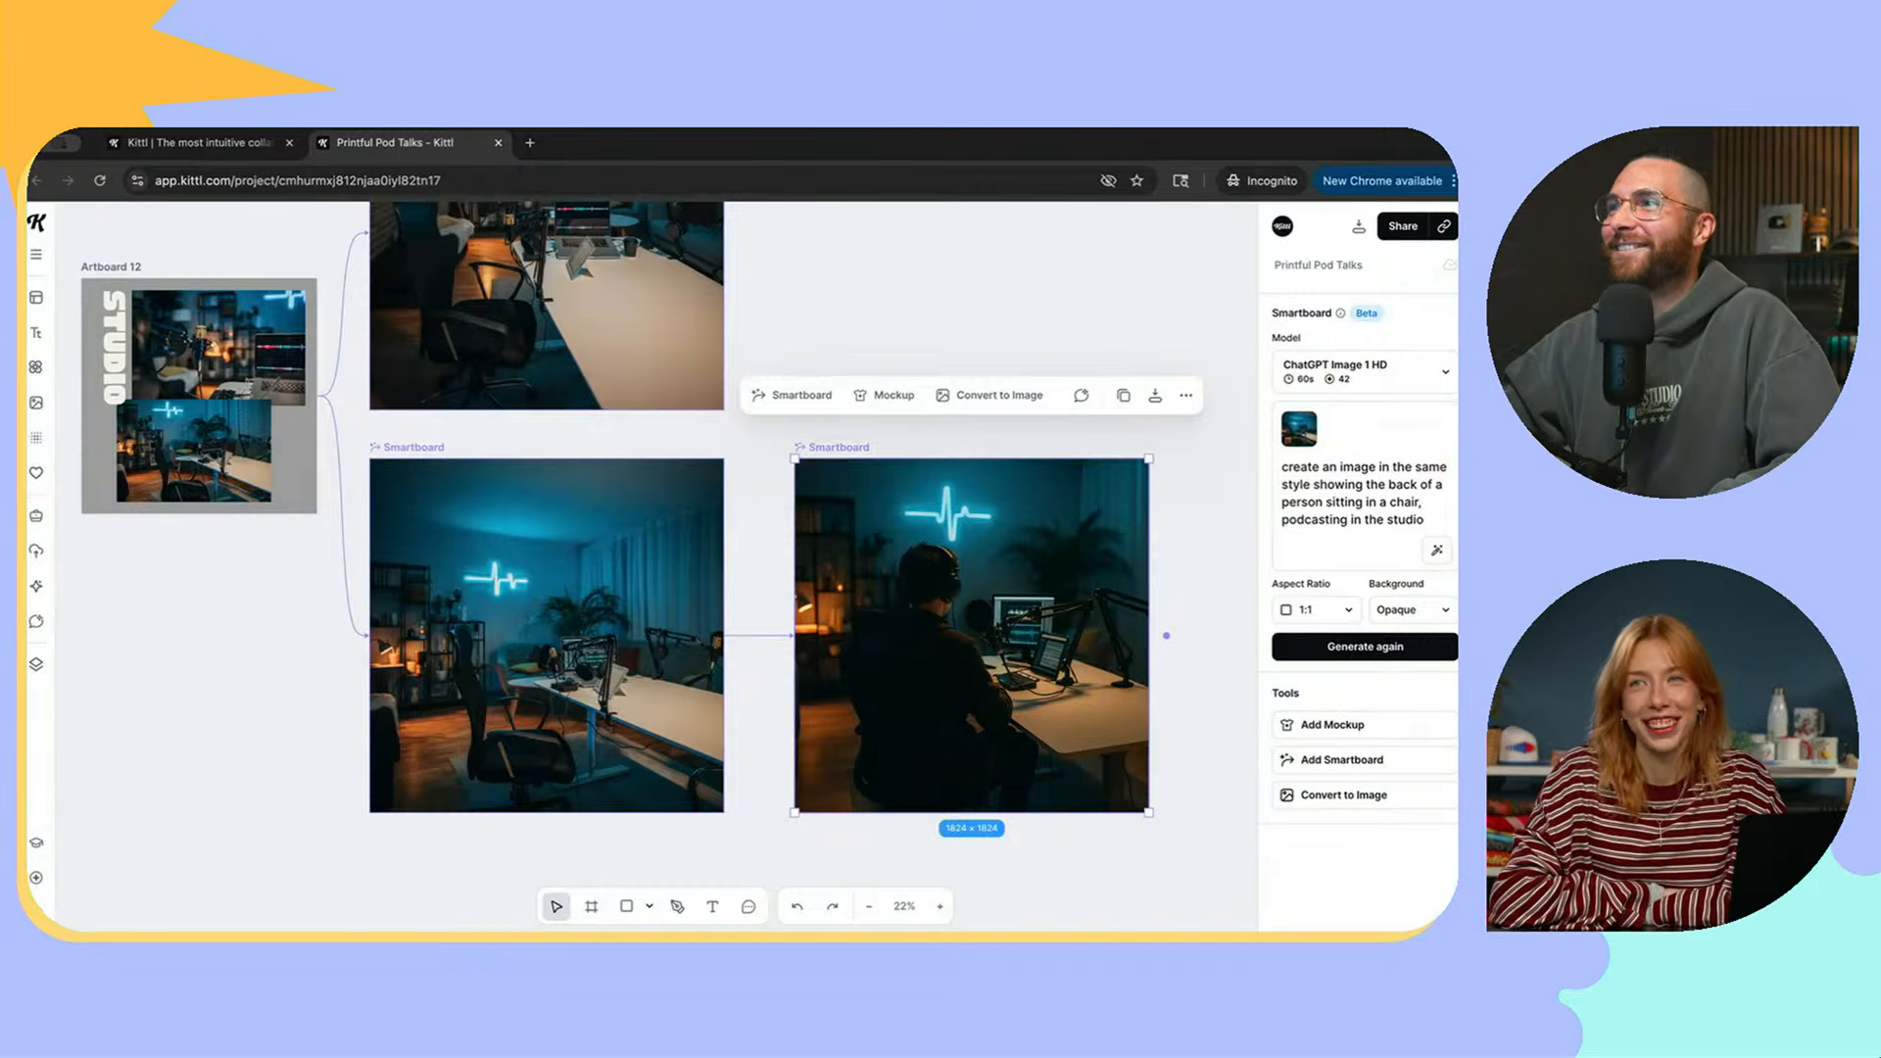
pyautogui.moveTo(1281, 466); pyautogui.dragTo(1362, 484)
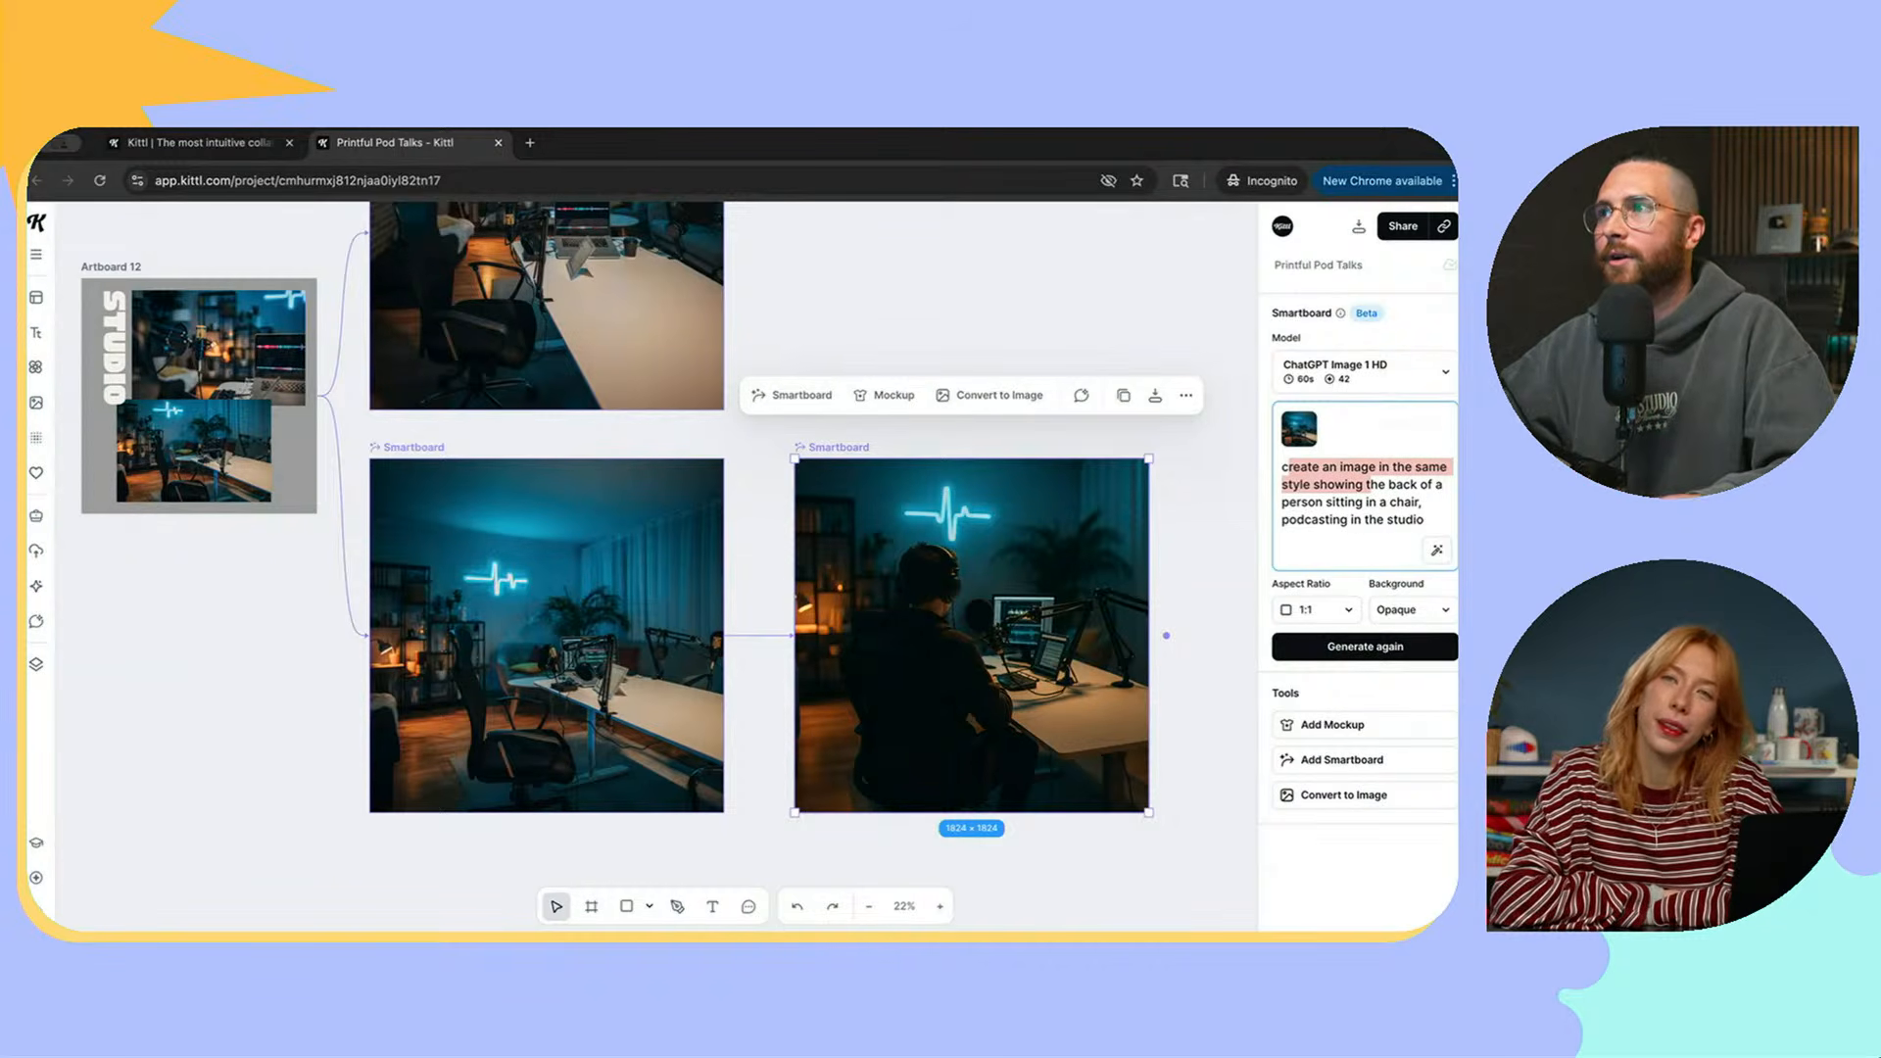
pyautogui.click(1344, 502)
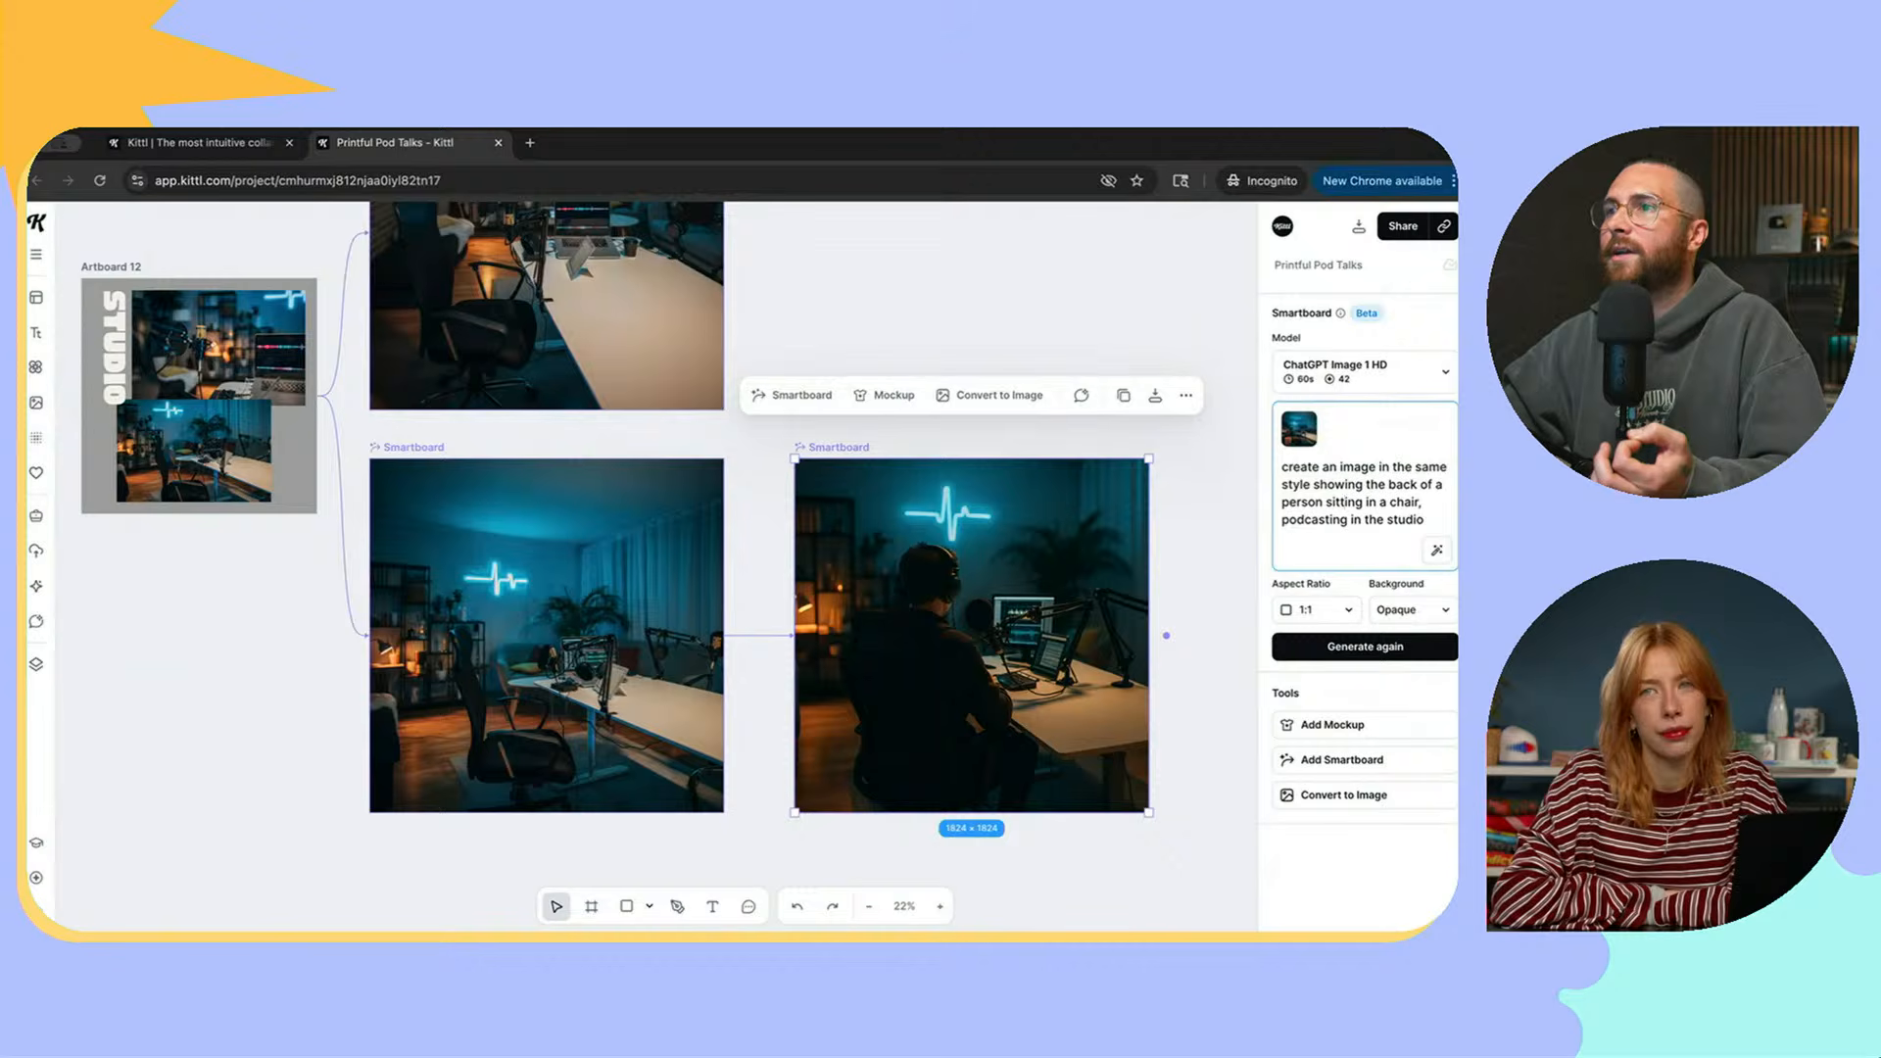
pyautogui.scroll(-1, 642, 519)
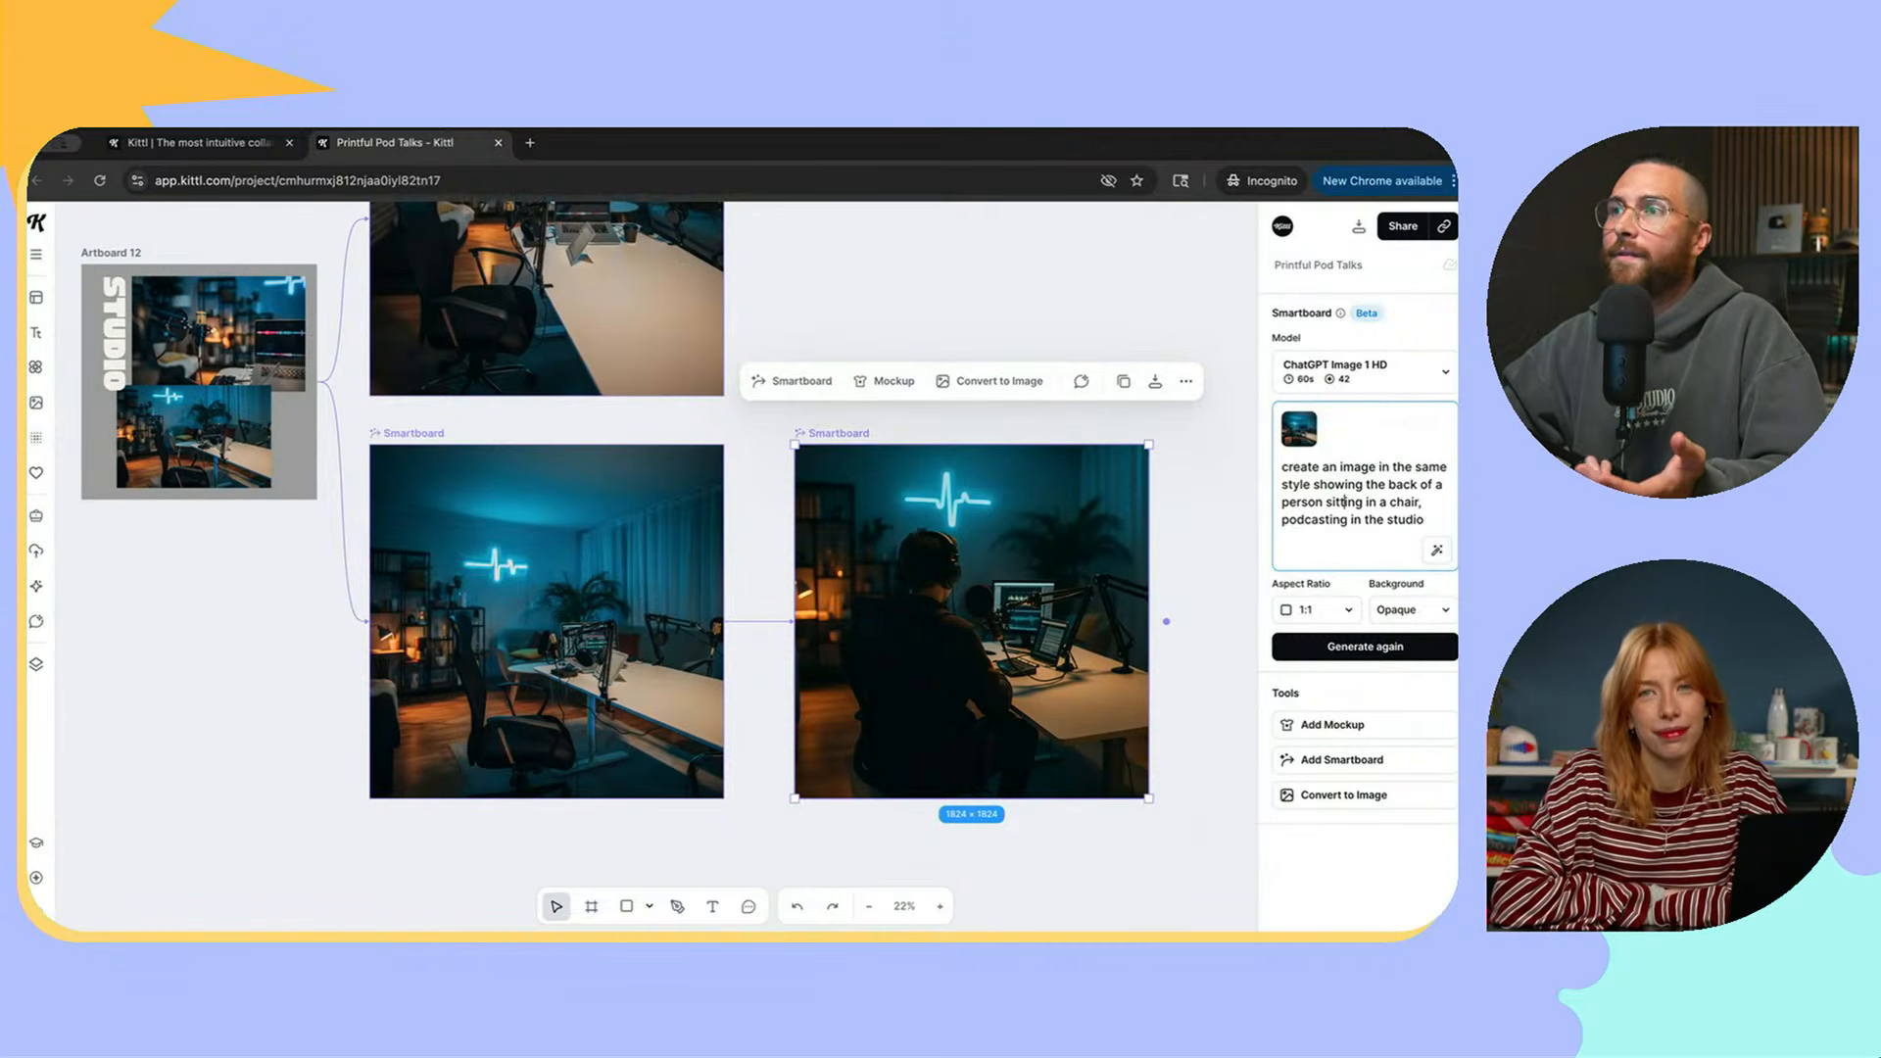
# Step: Convert the Smartboard of the podcaster seen from behind to an image and select the converted image
pyautogui.press('Escape')
pyautogui.scroll(-1, 642, 519)
pyautogui.click(972, 549)
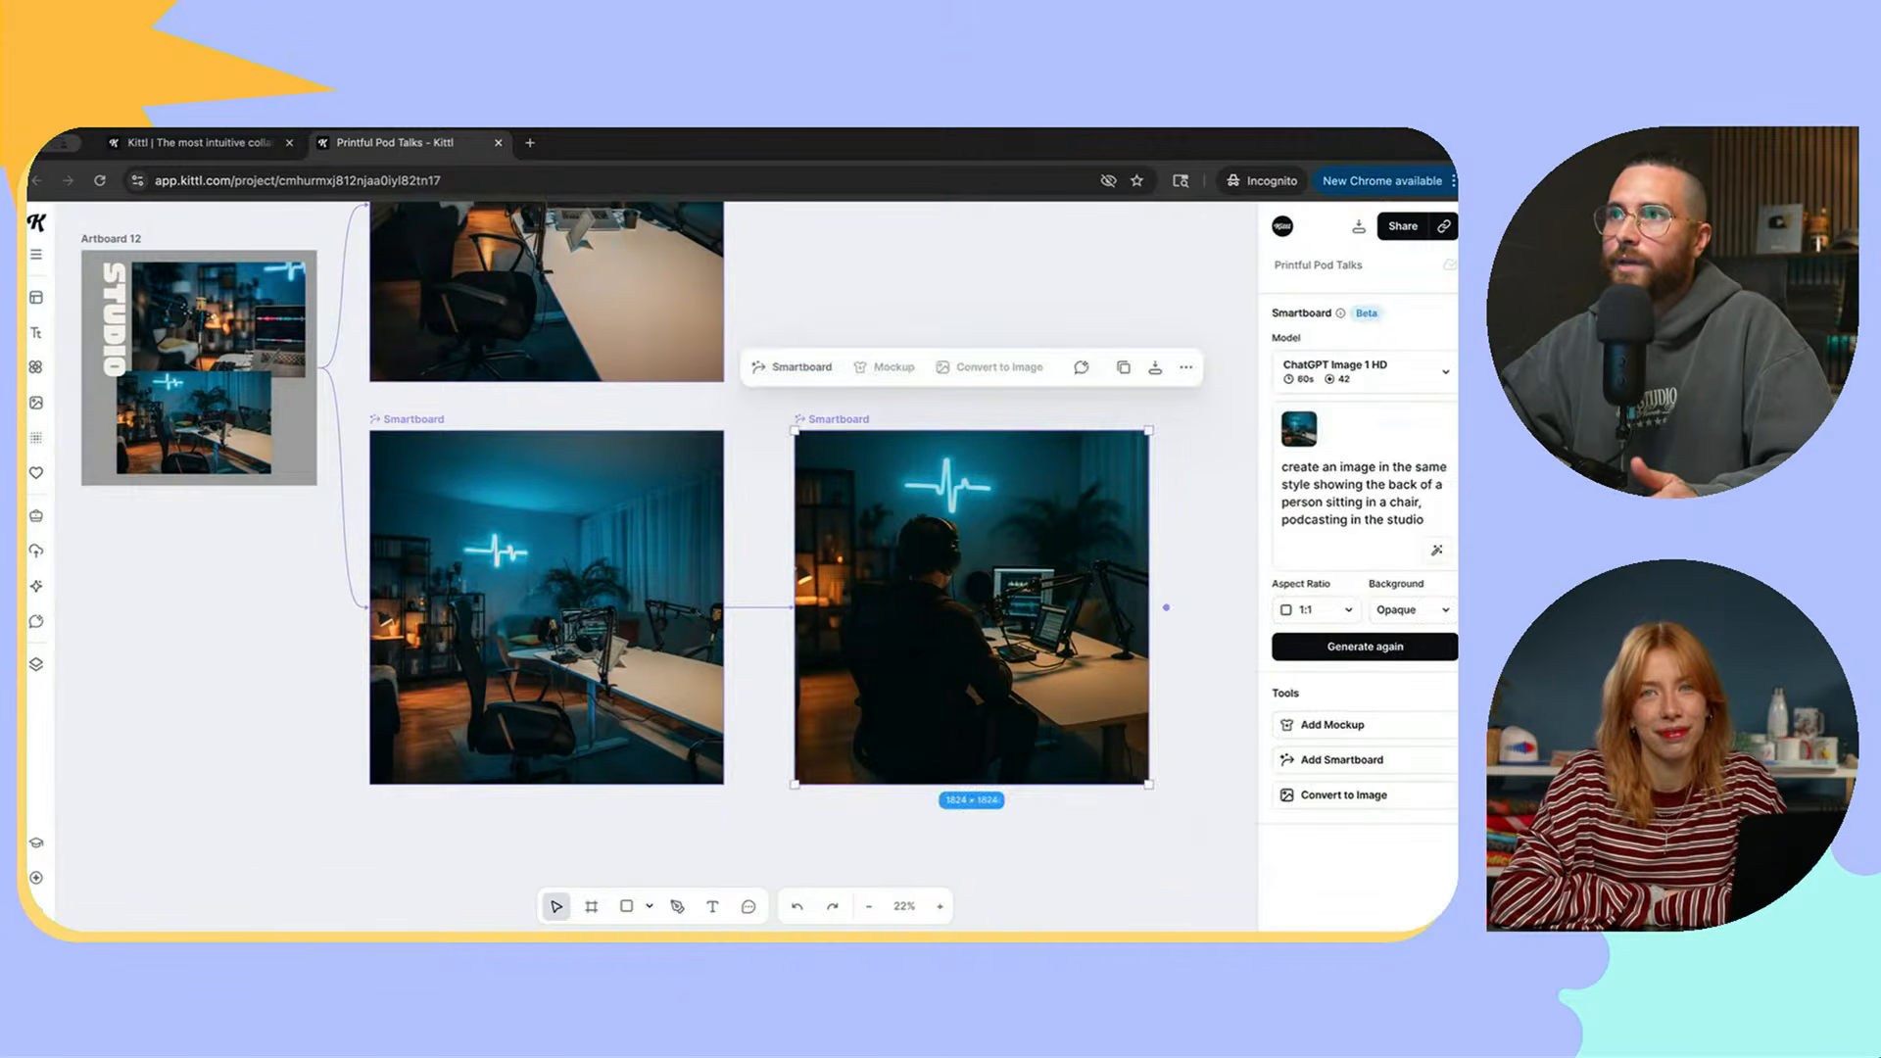
pyautogui.click(991, 367)
pyautogui.hscroll(1, 992, 490)
pyautogui.hscroll(5, 656, 510)
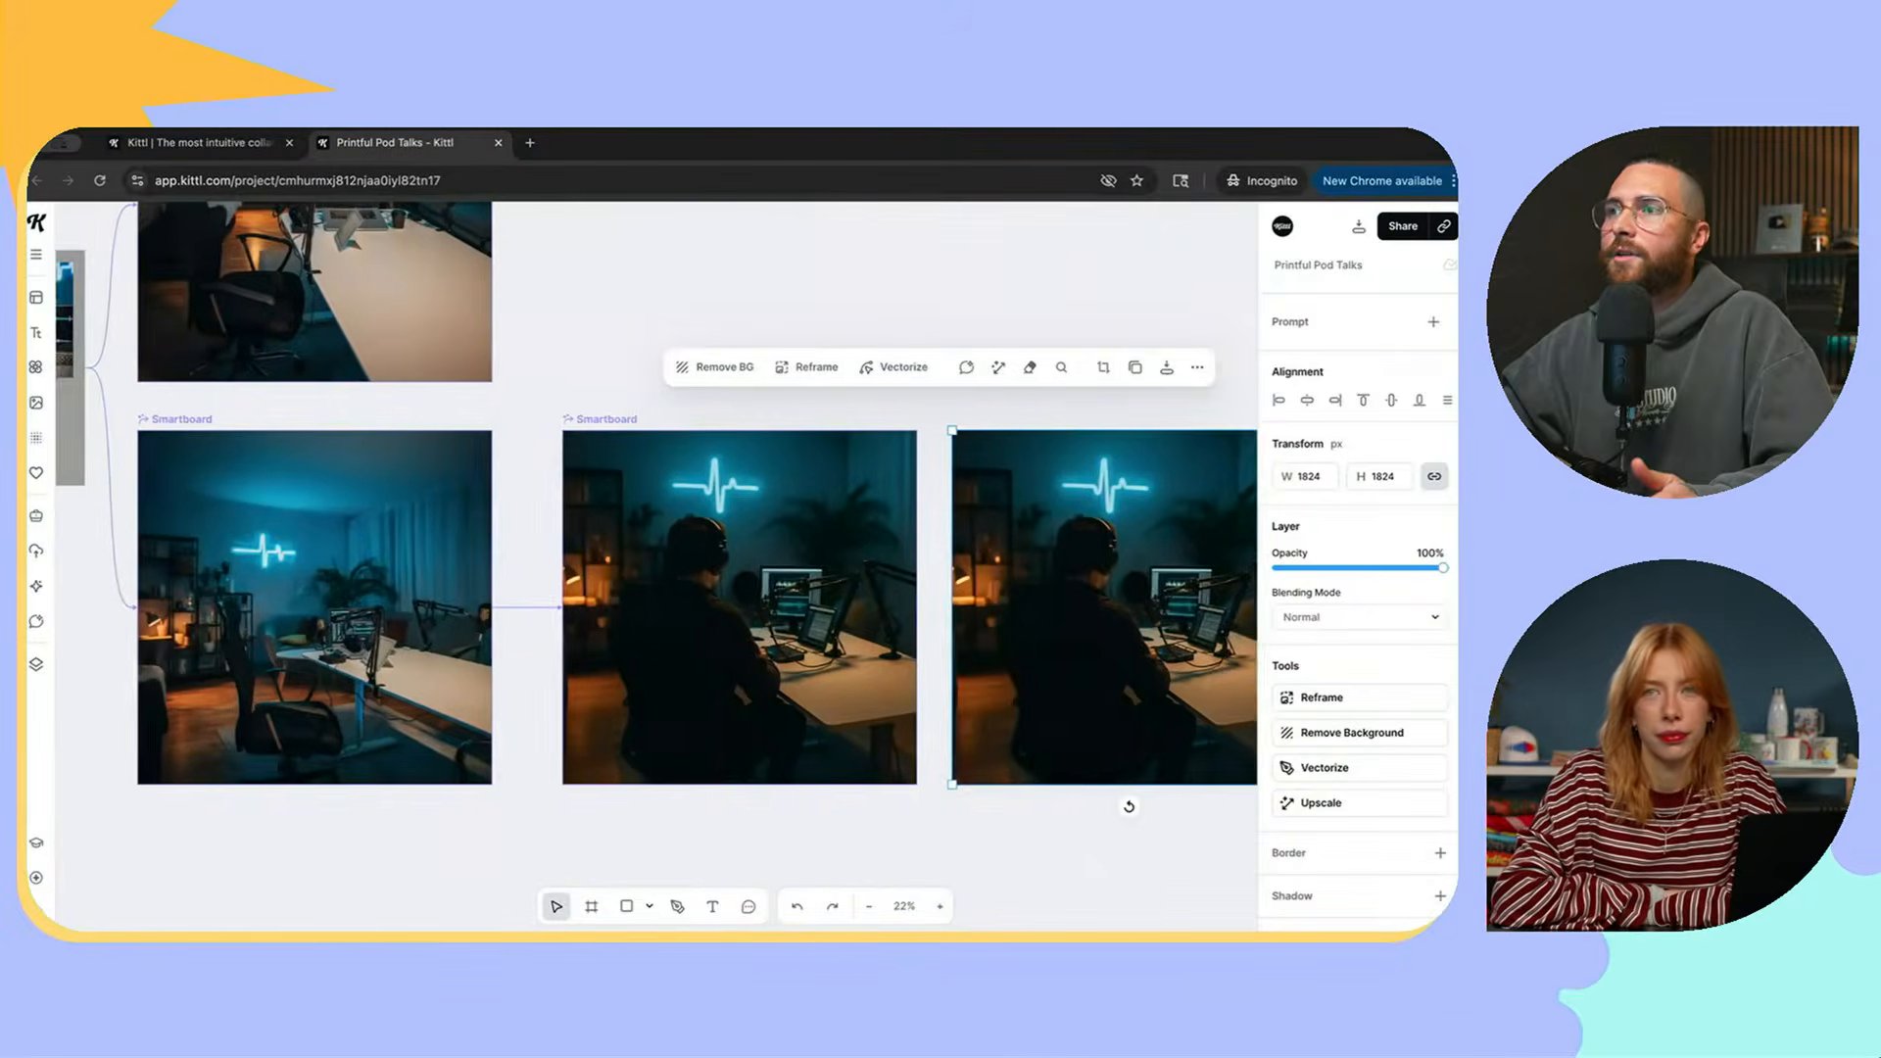
pyautogui.hscroll(-1, 657, 568)
pyautogui.press('Escape')
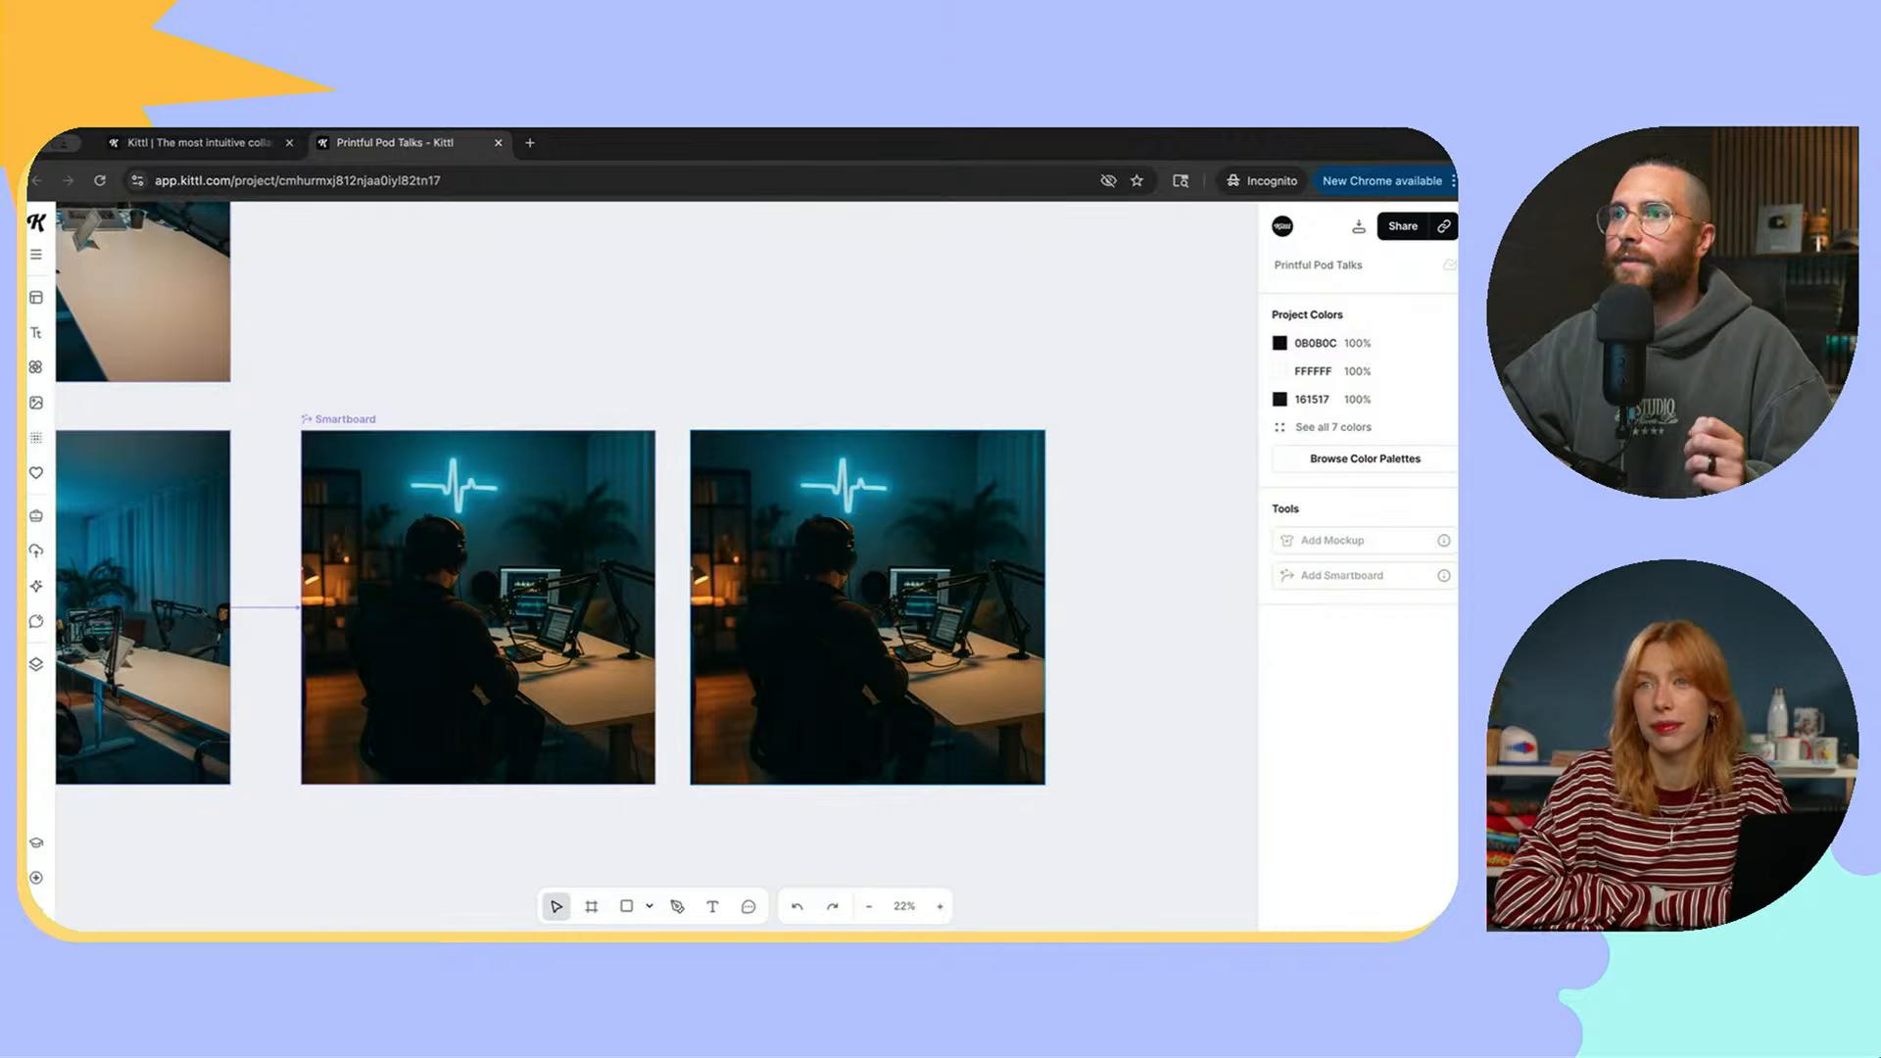
pyautogui.click(868, 607)
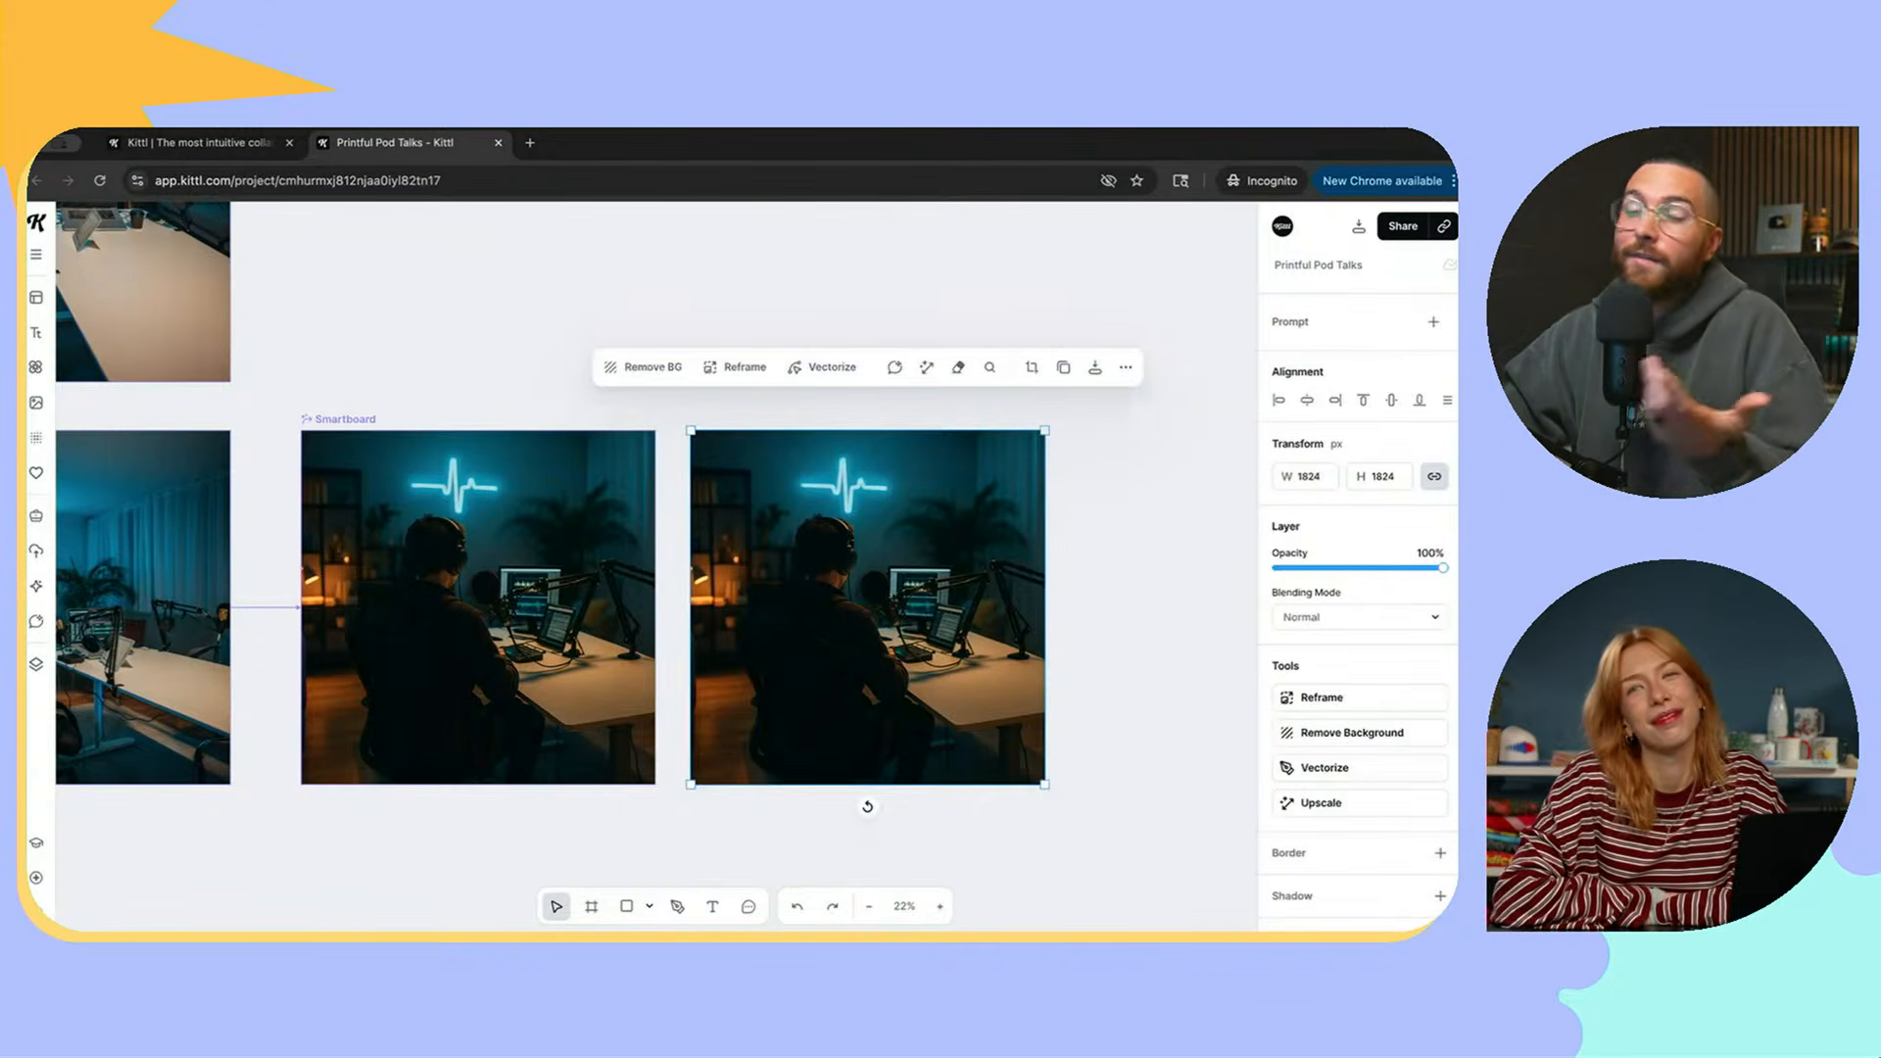
# Step: Deselect the converted image and look over Artboard 12, its reference images and the studio Smartboards branching from it
pyautogui.press('Escape')
pyautogui.hscroll(-3, 656, 568)
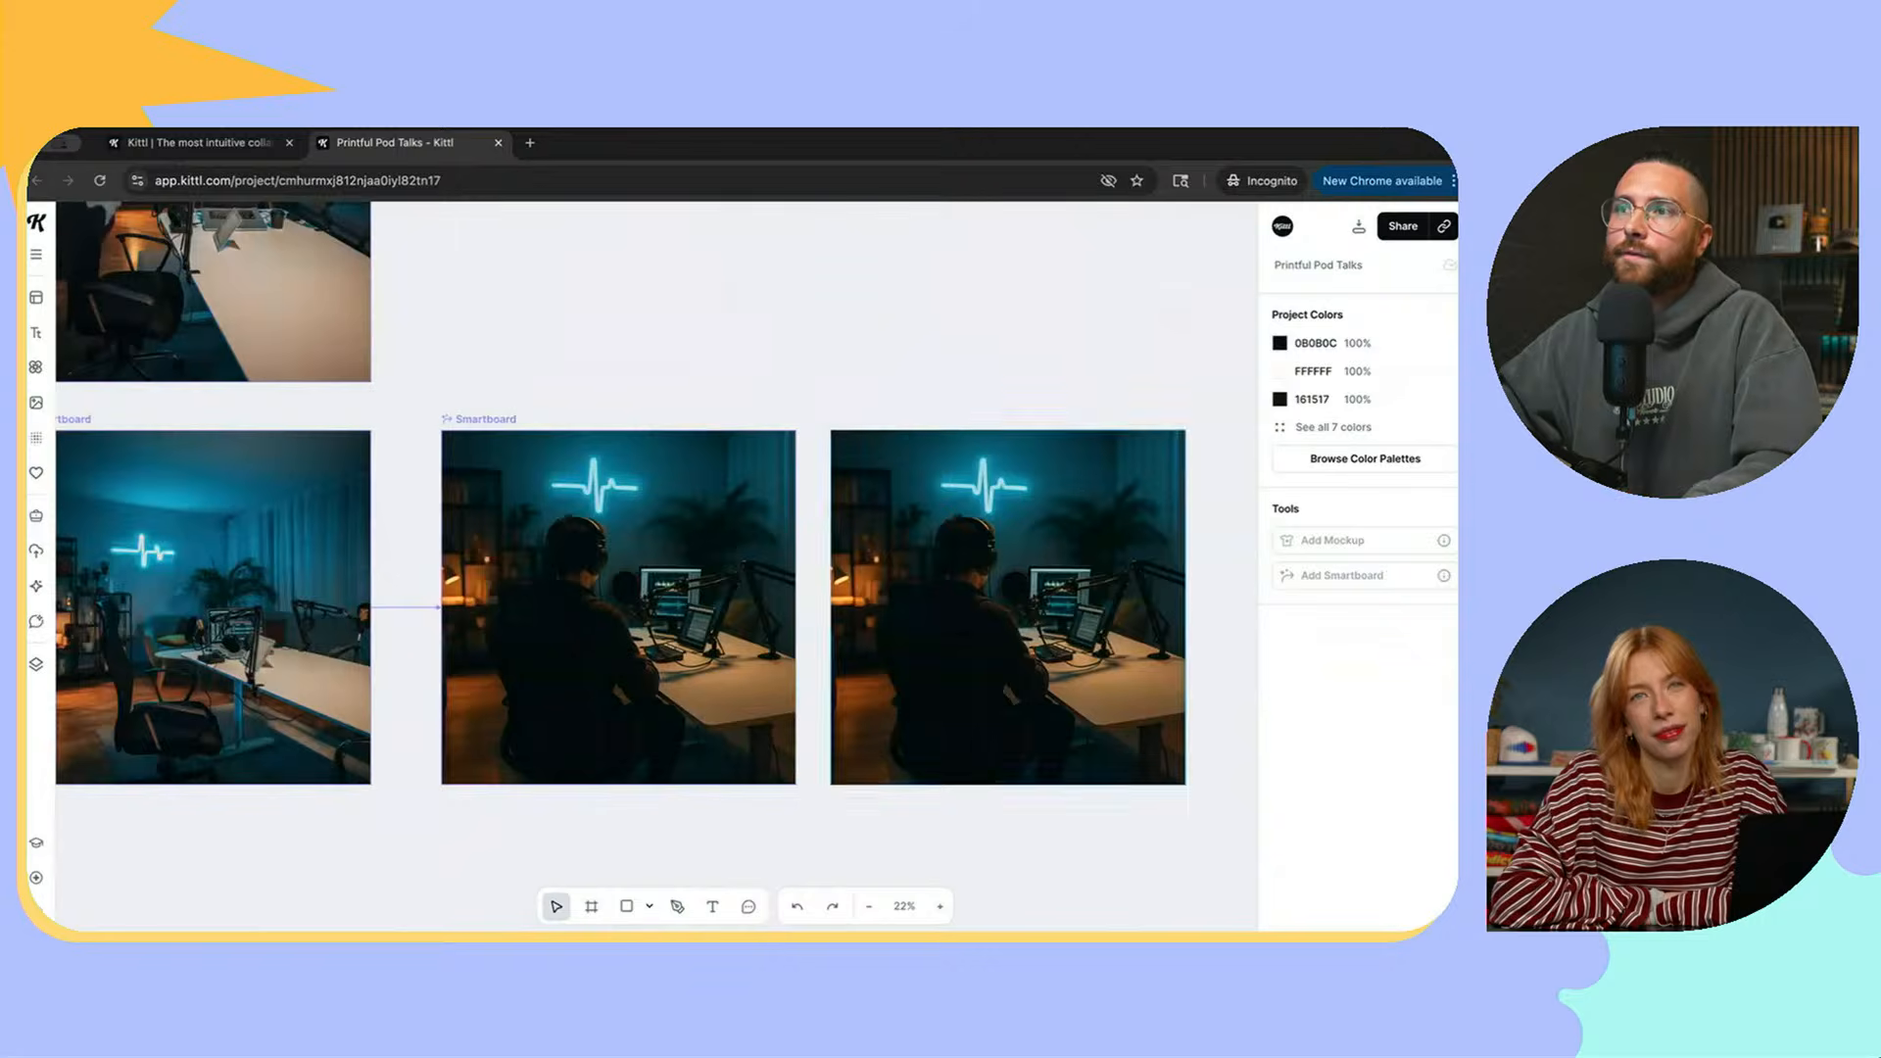
pyautogui.scroll(-3, 633, 608)
pyautogui.scroll(1, 633, 607)
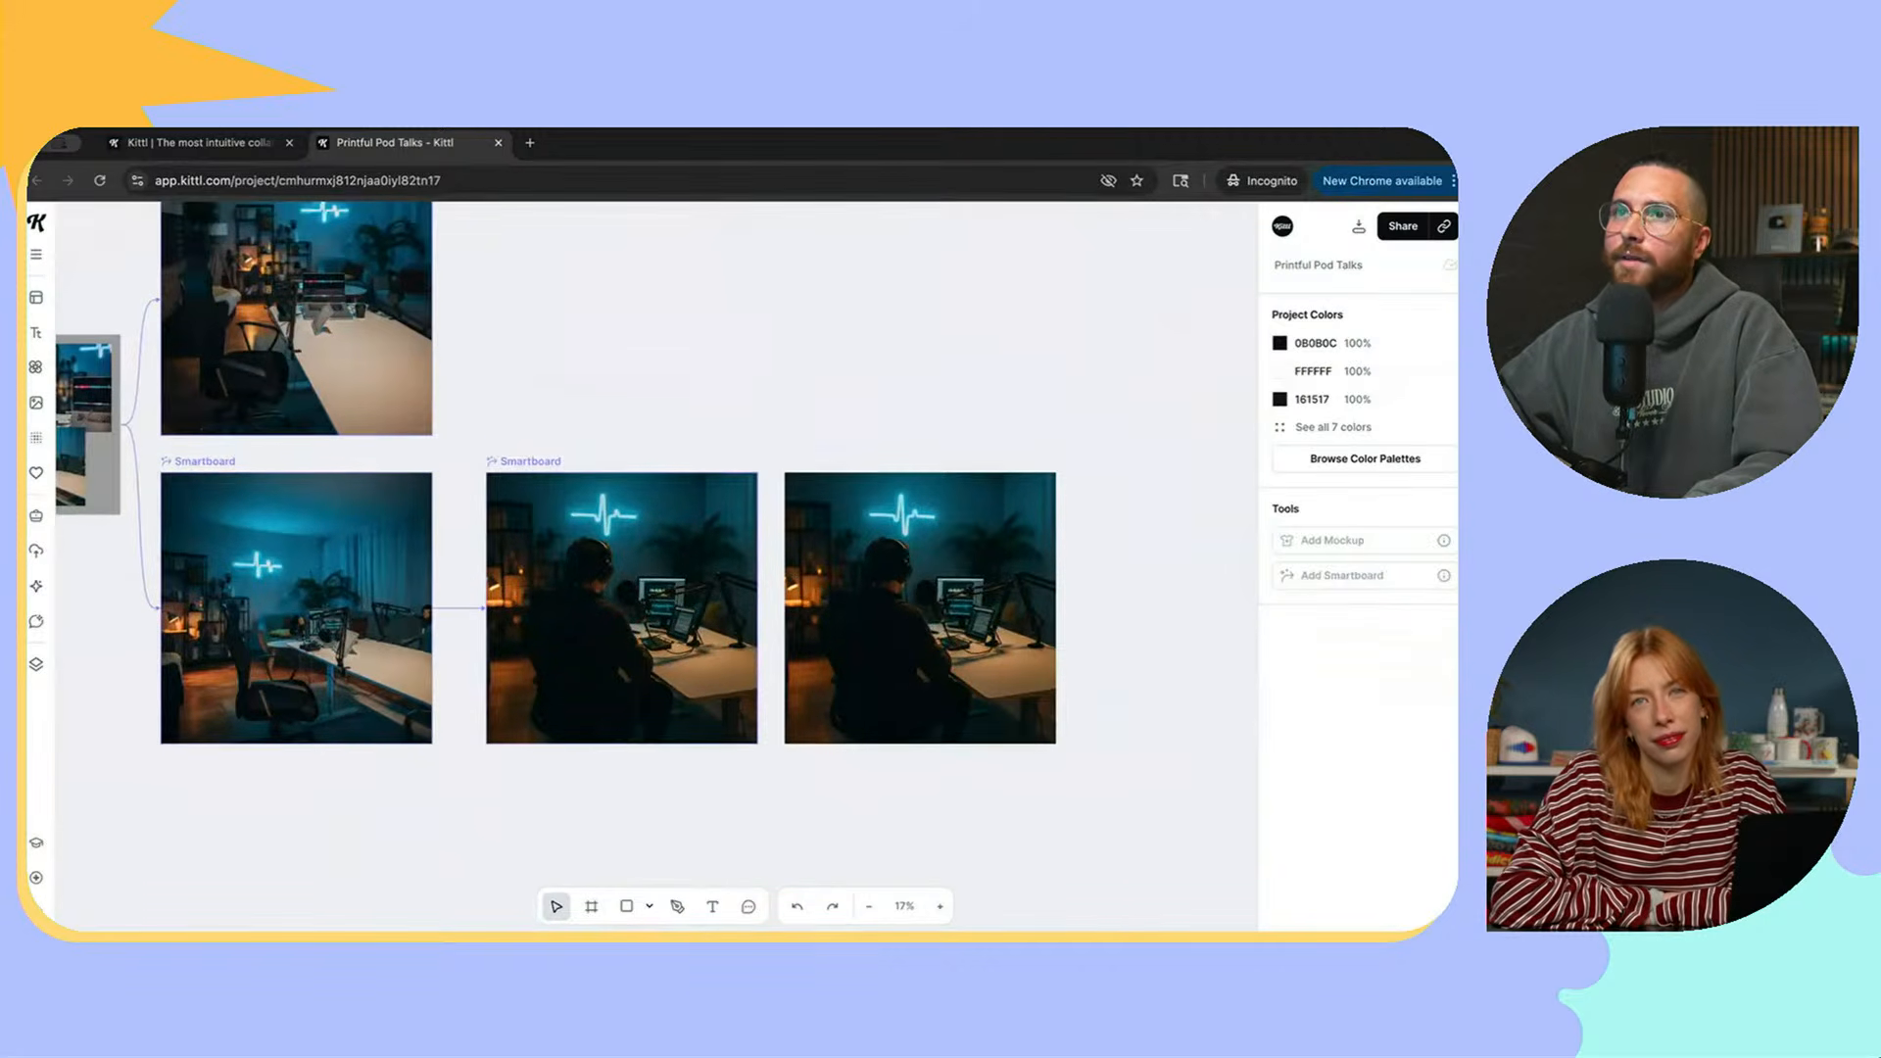
pyautogui.scroll(3, 633, 607)
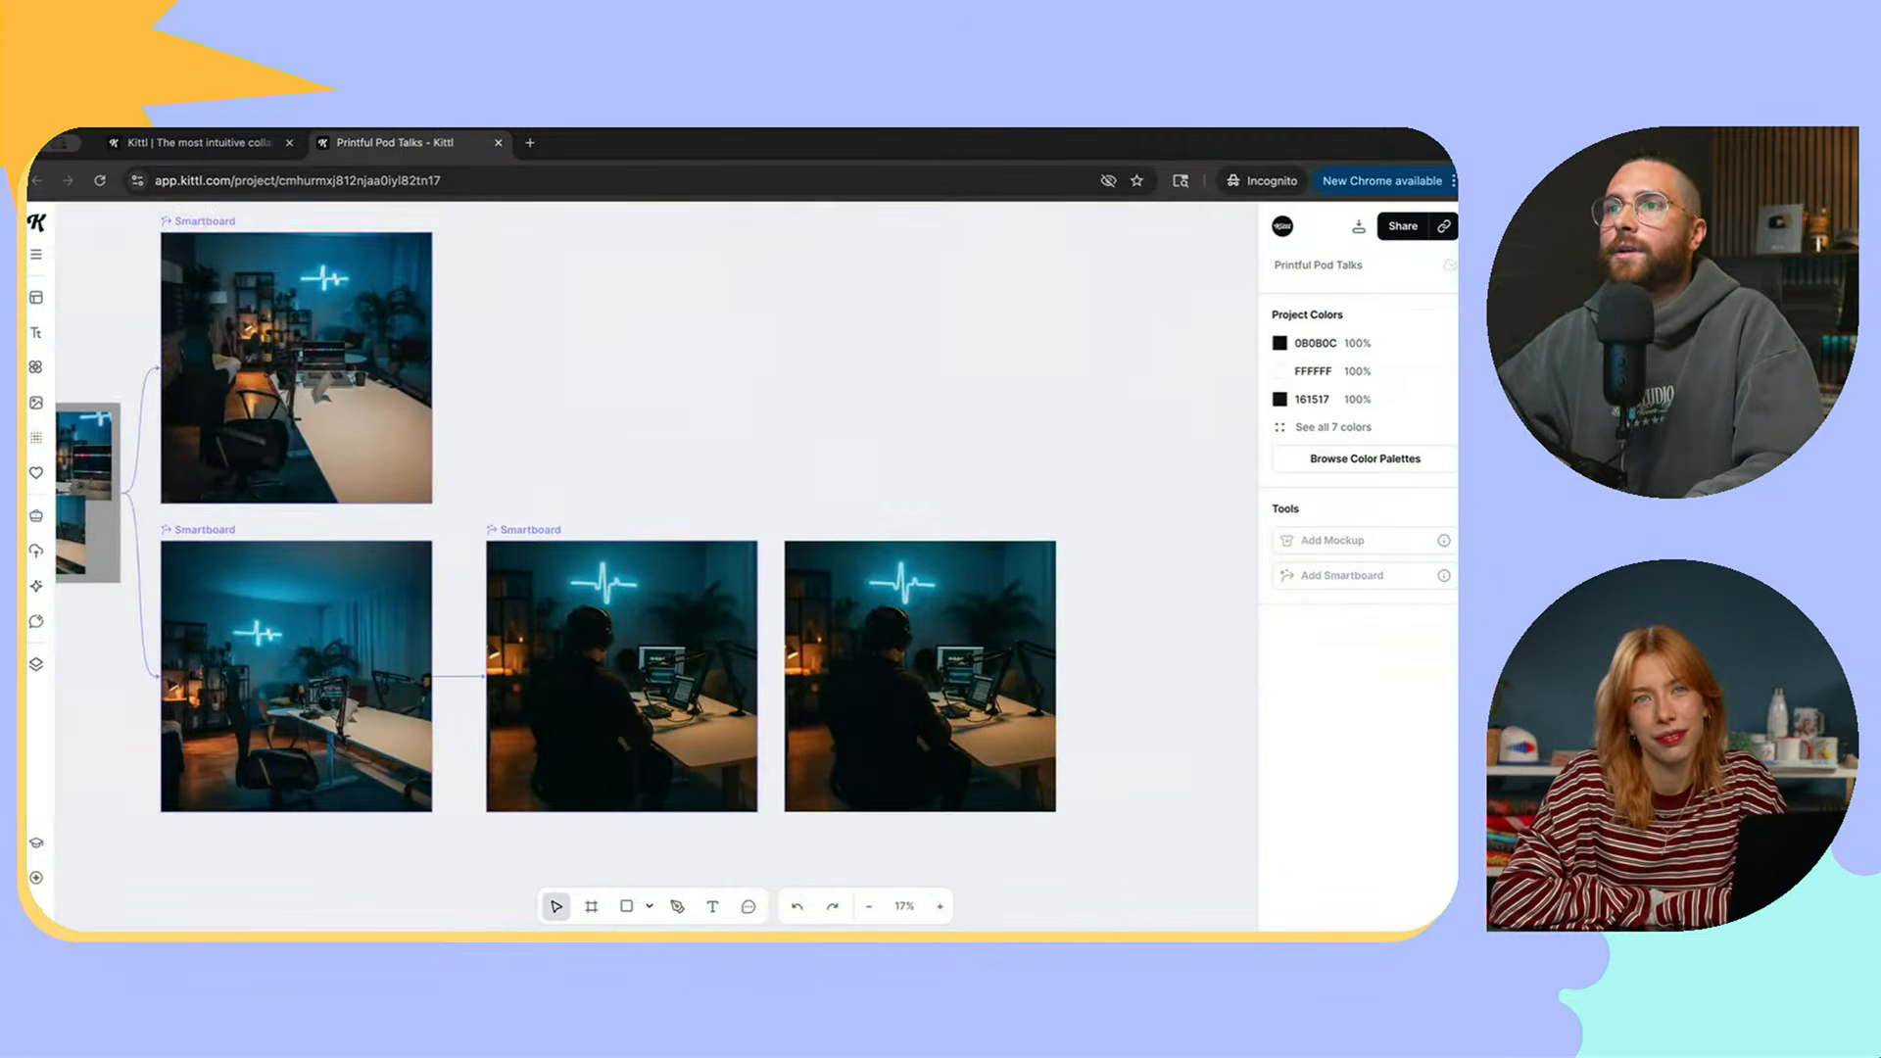
pyautogui.scroll(-1, 632, 607)
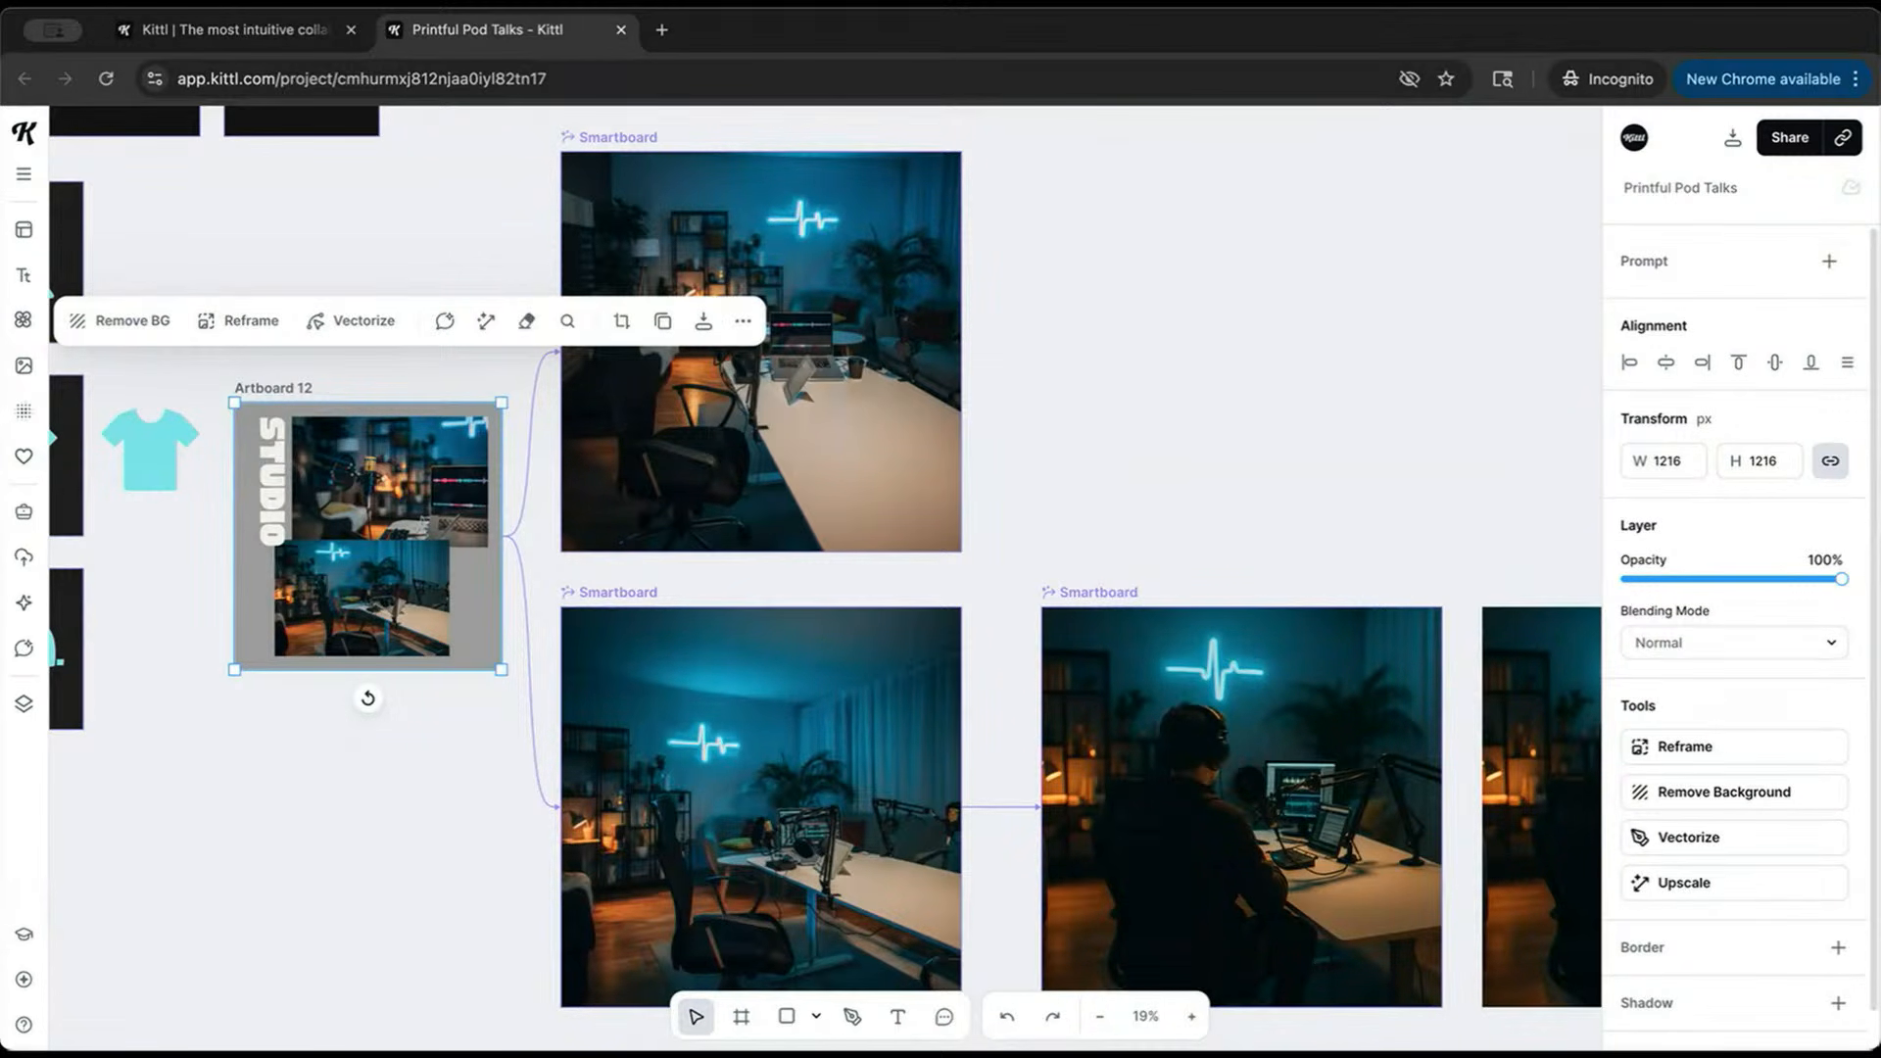
pyautogui.scroll(1, 823, 578)
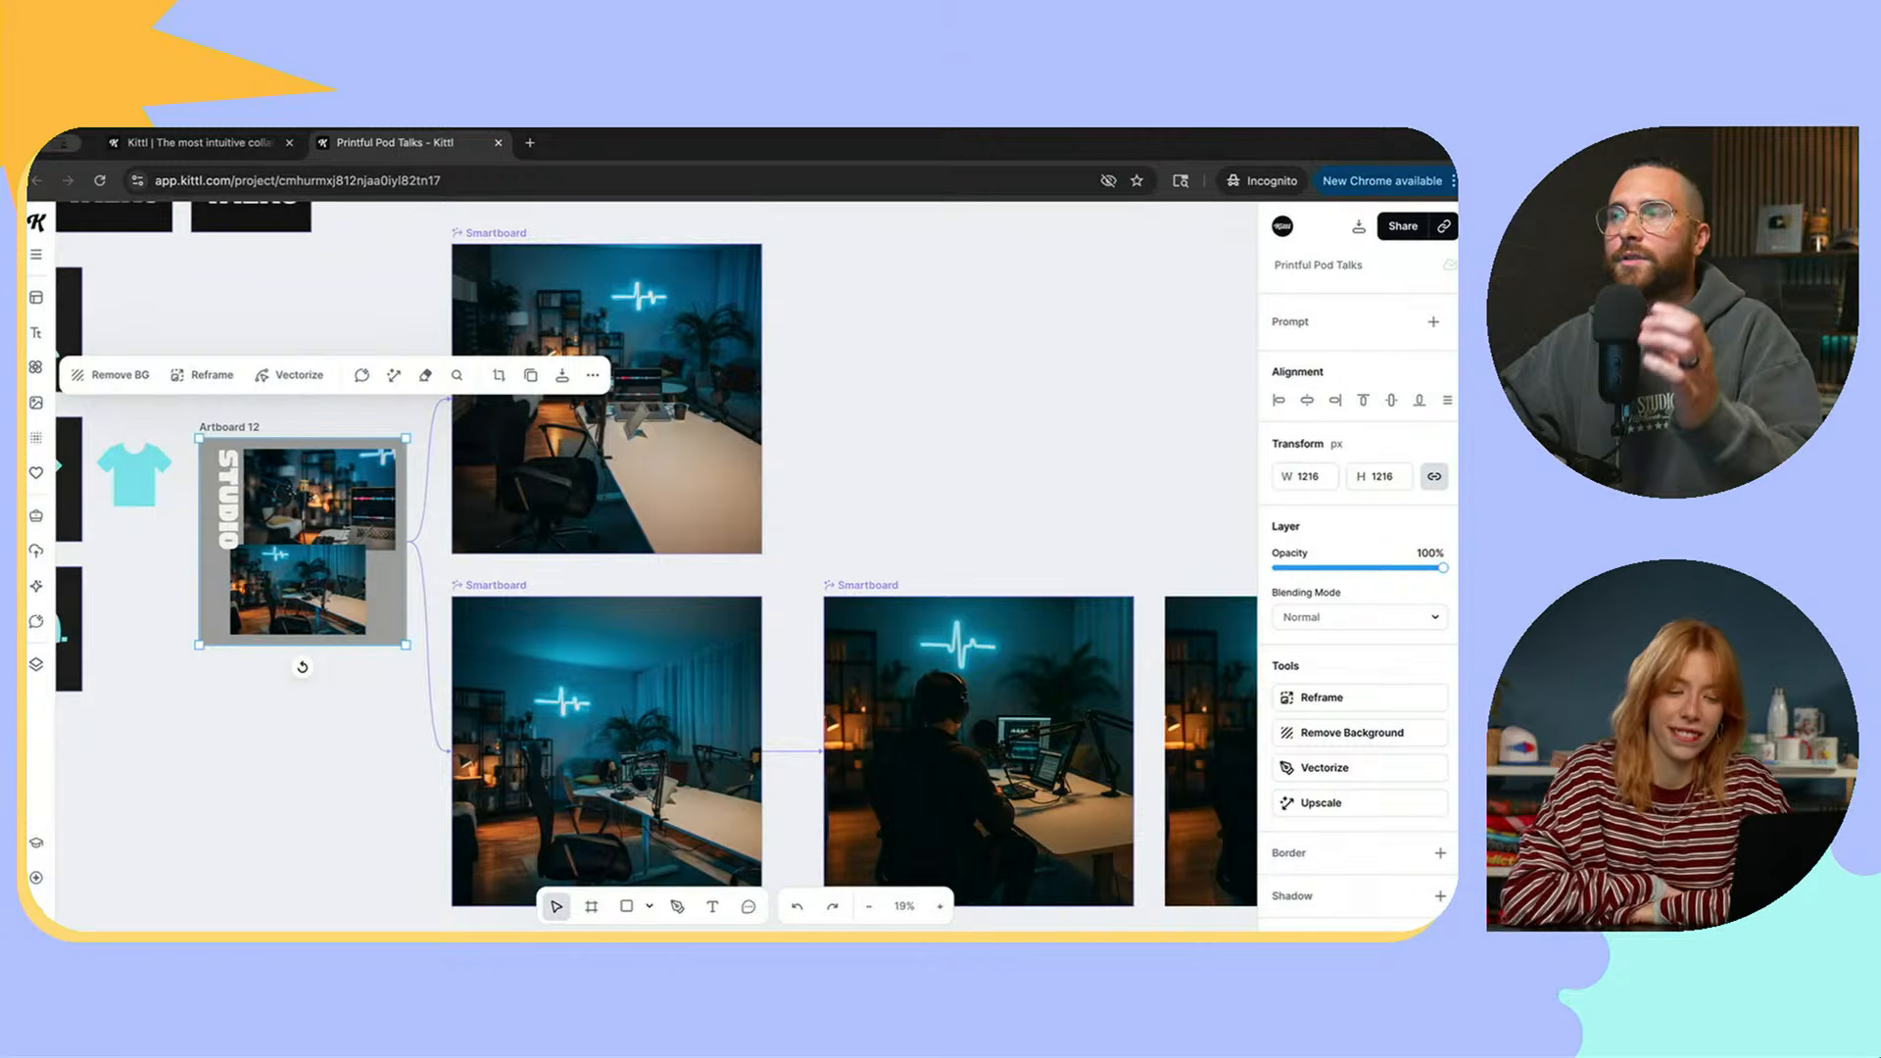
pyautogui.scroll(1, 656, 566)
pyautogui.press('Escape')
pyautogui.scroll(-1, 965, 564)
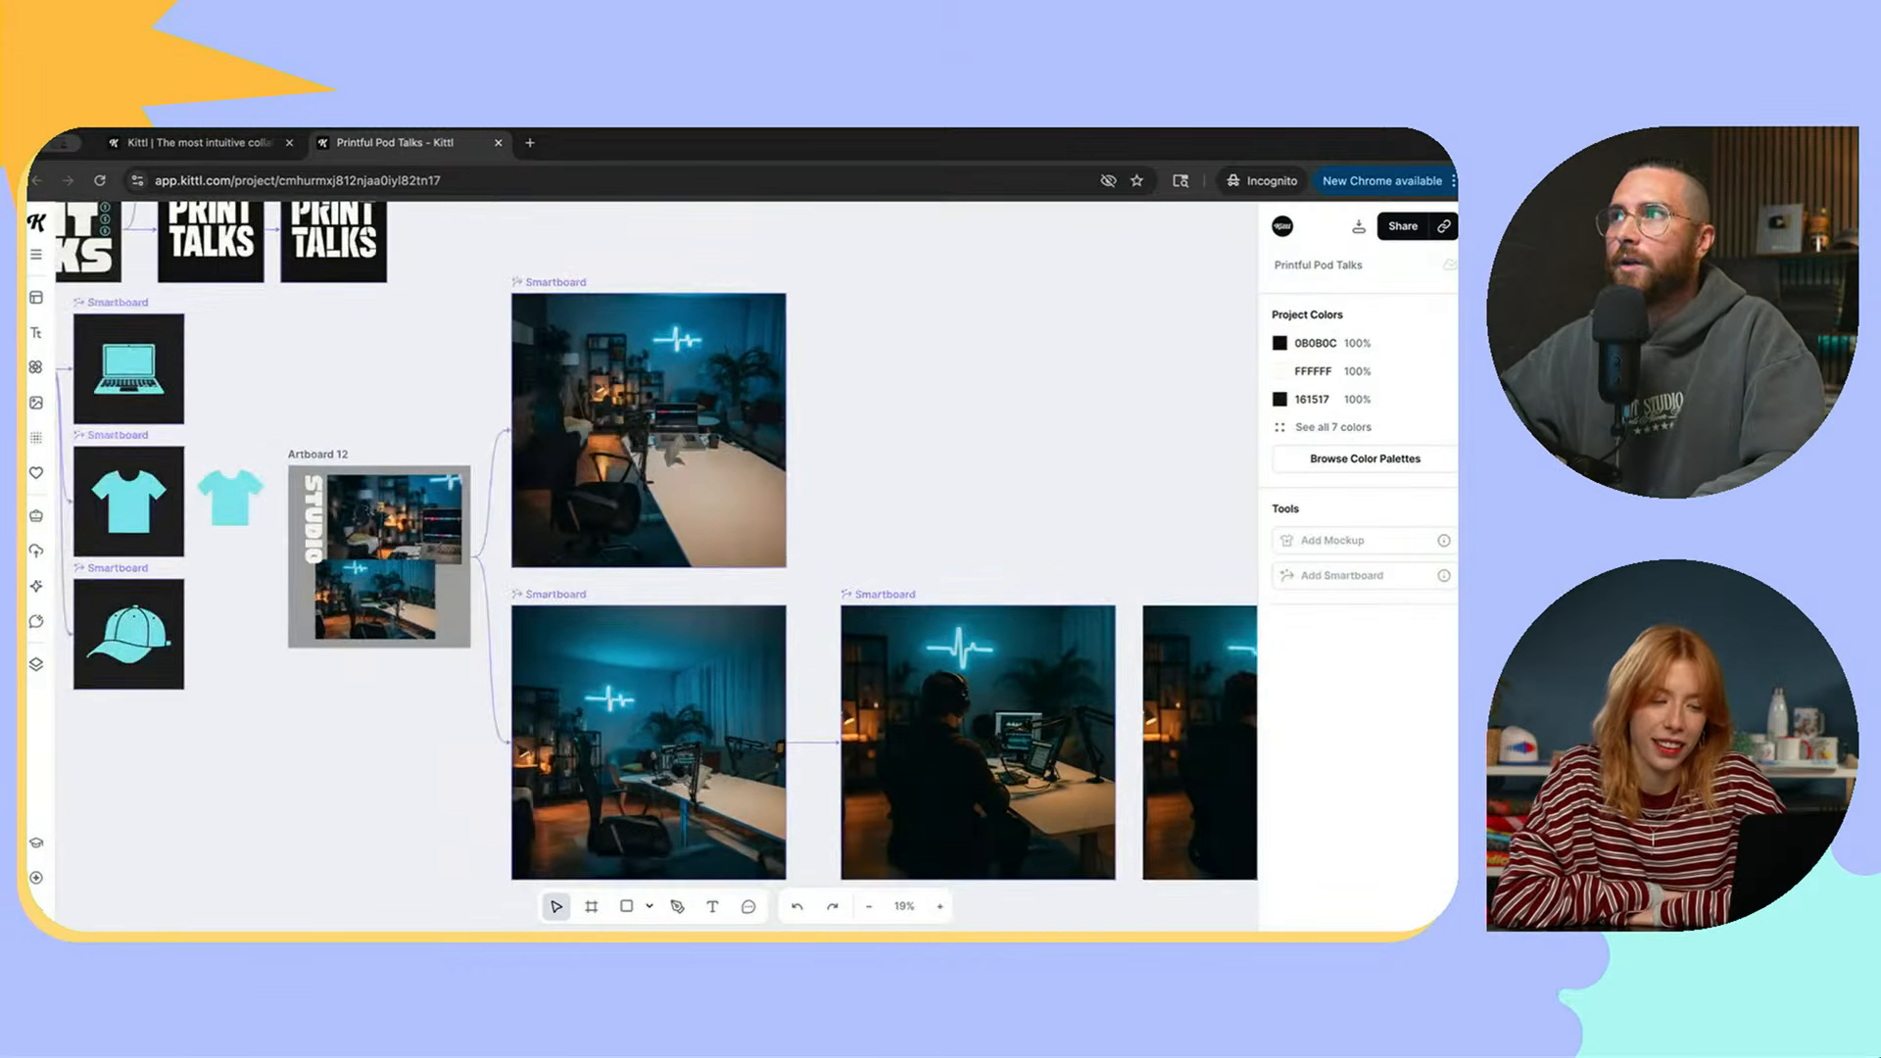
pyautogui.scroll(1, 656, 566)
pyautogui.hscroll(1, 656, 566)
pyautogui.scroll(-1, 656, 567)
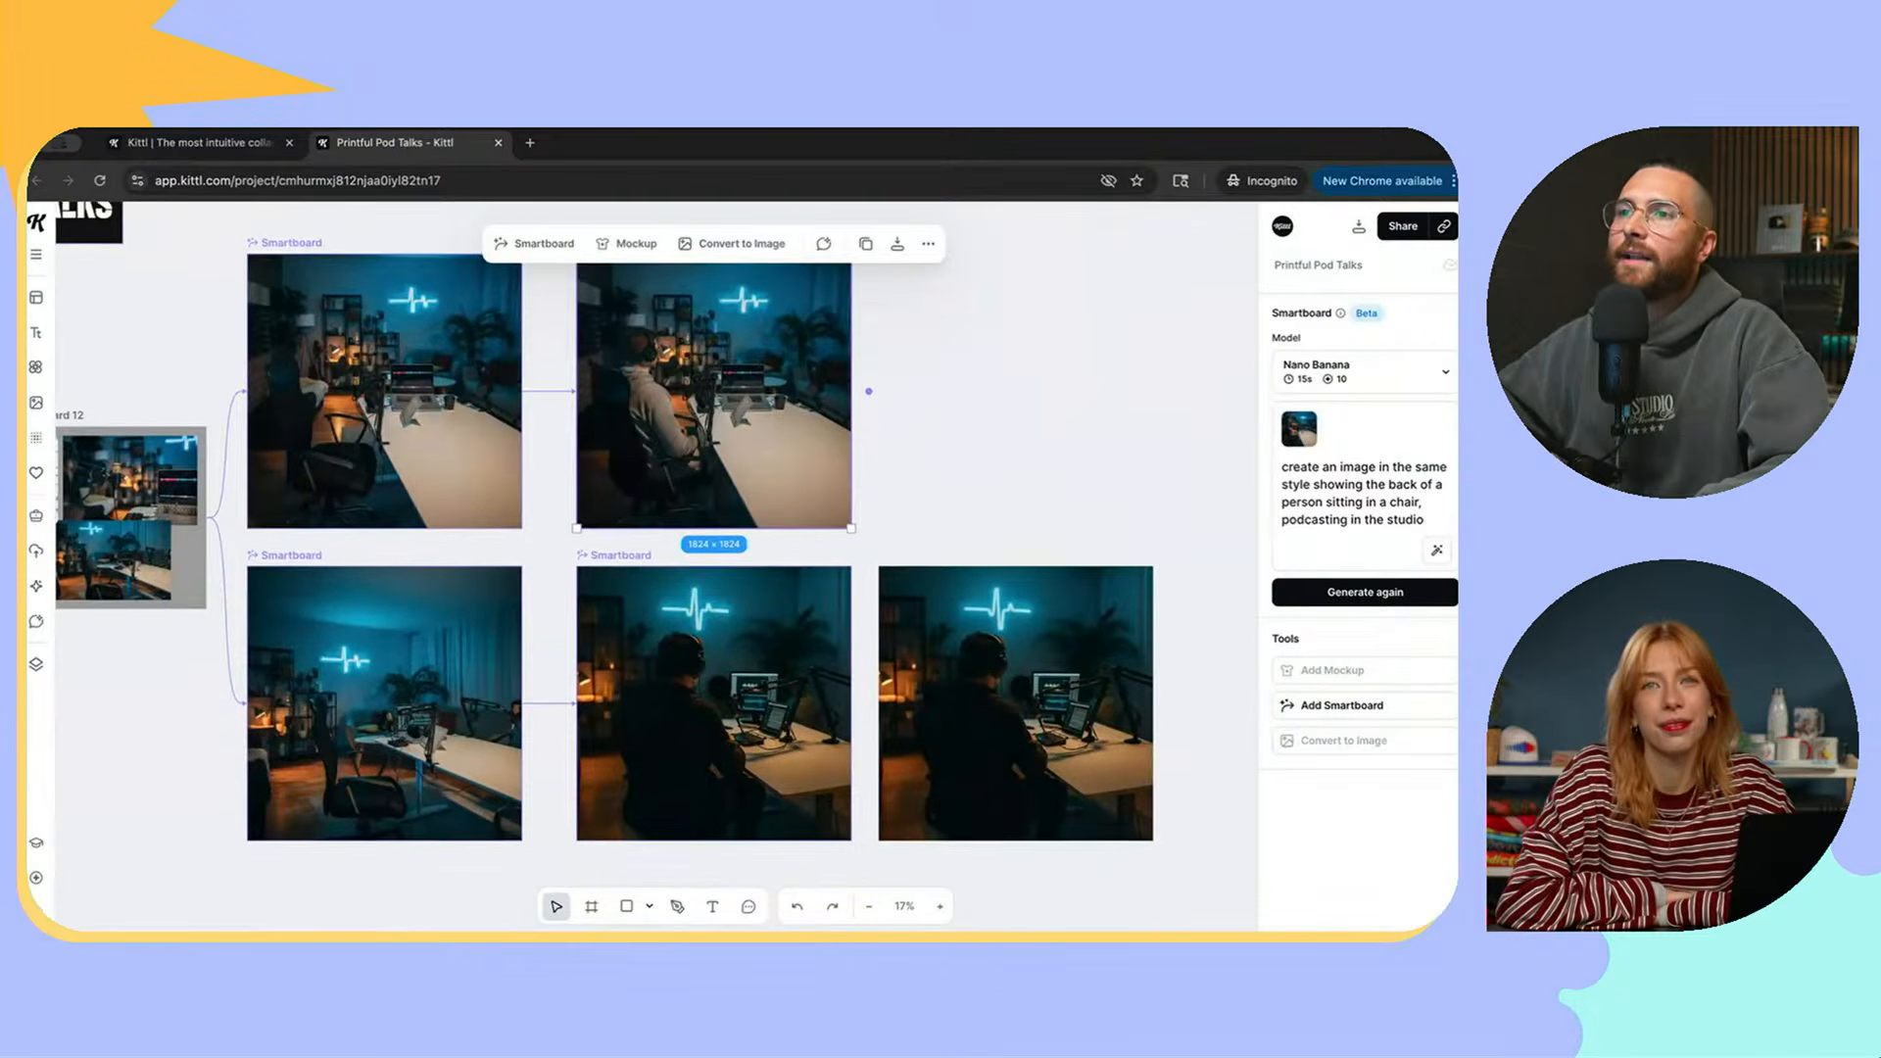
# Step: Read and highlight the prompt of the new Smartboard showing a seated podcaster in the upper studio, then deselect it
pyautogui.scroll(1, 656, 548)
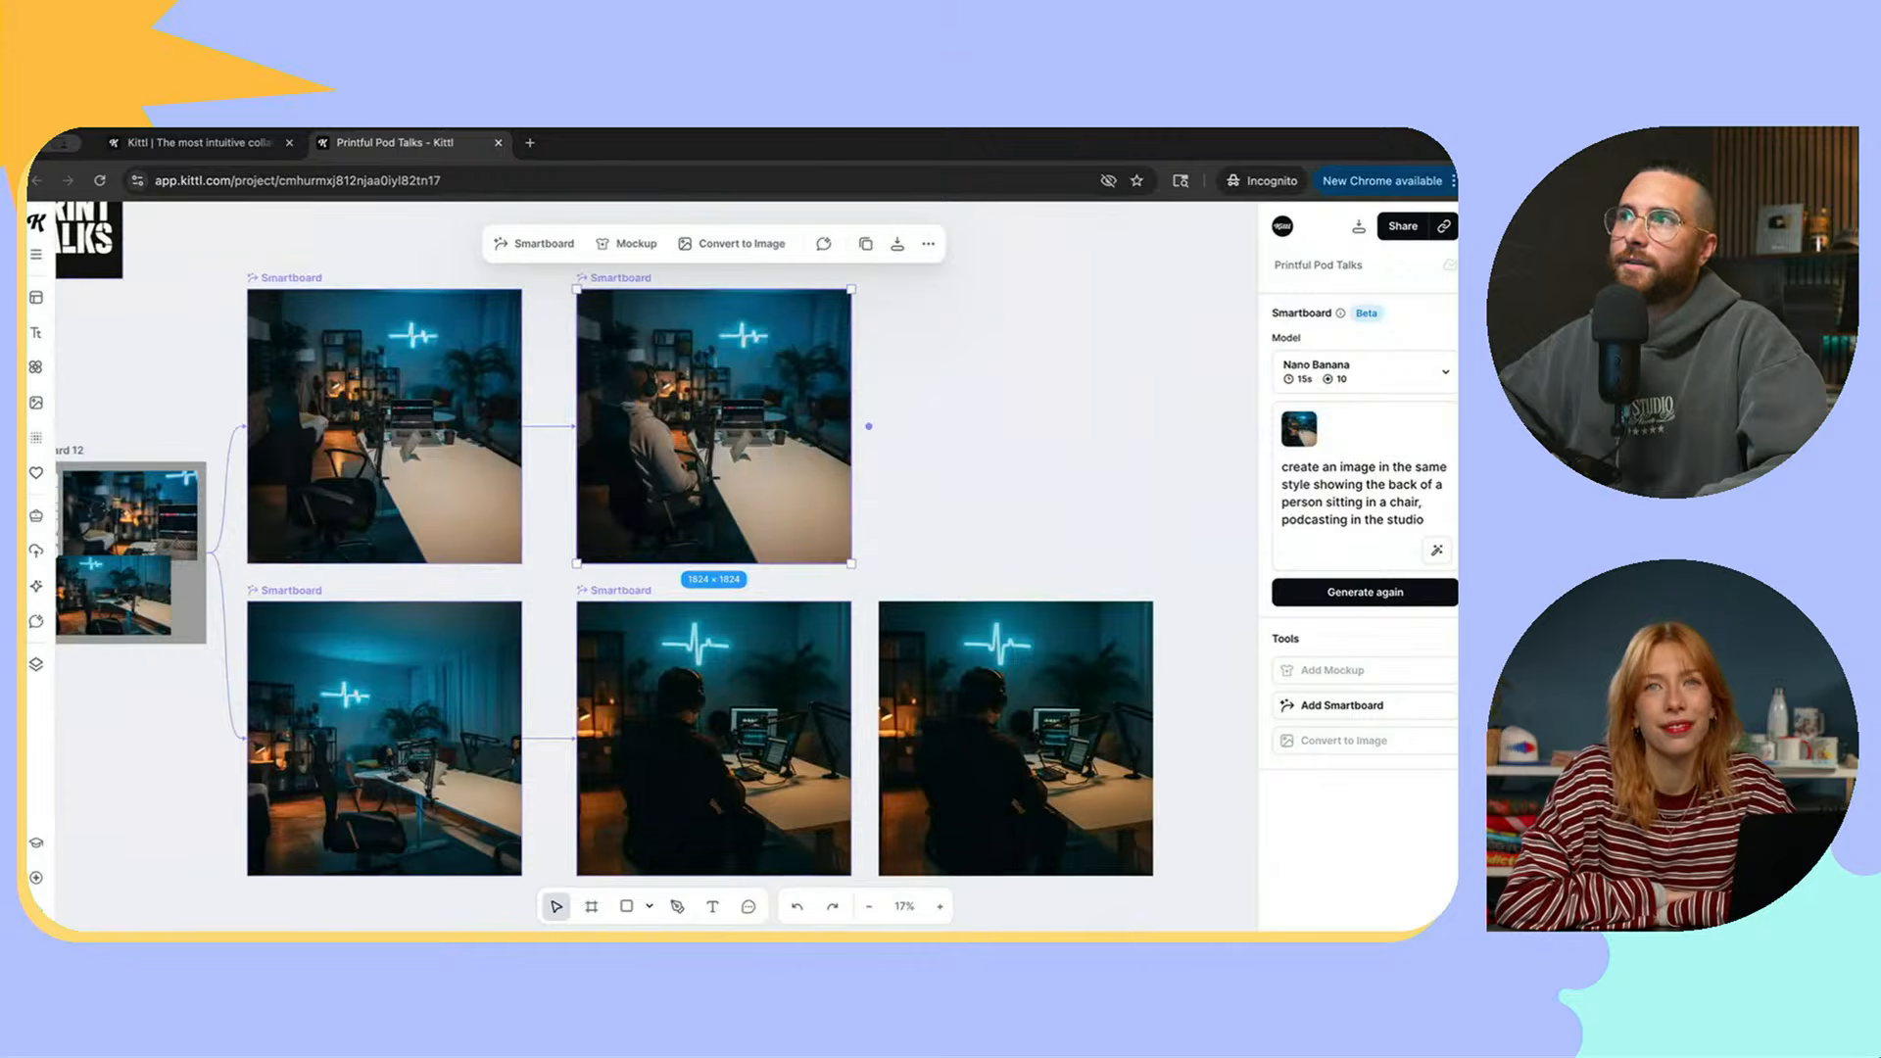
pyautogui.moveTo(1427, 521); pyautogui.dragTo(1288, 467)
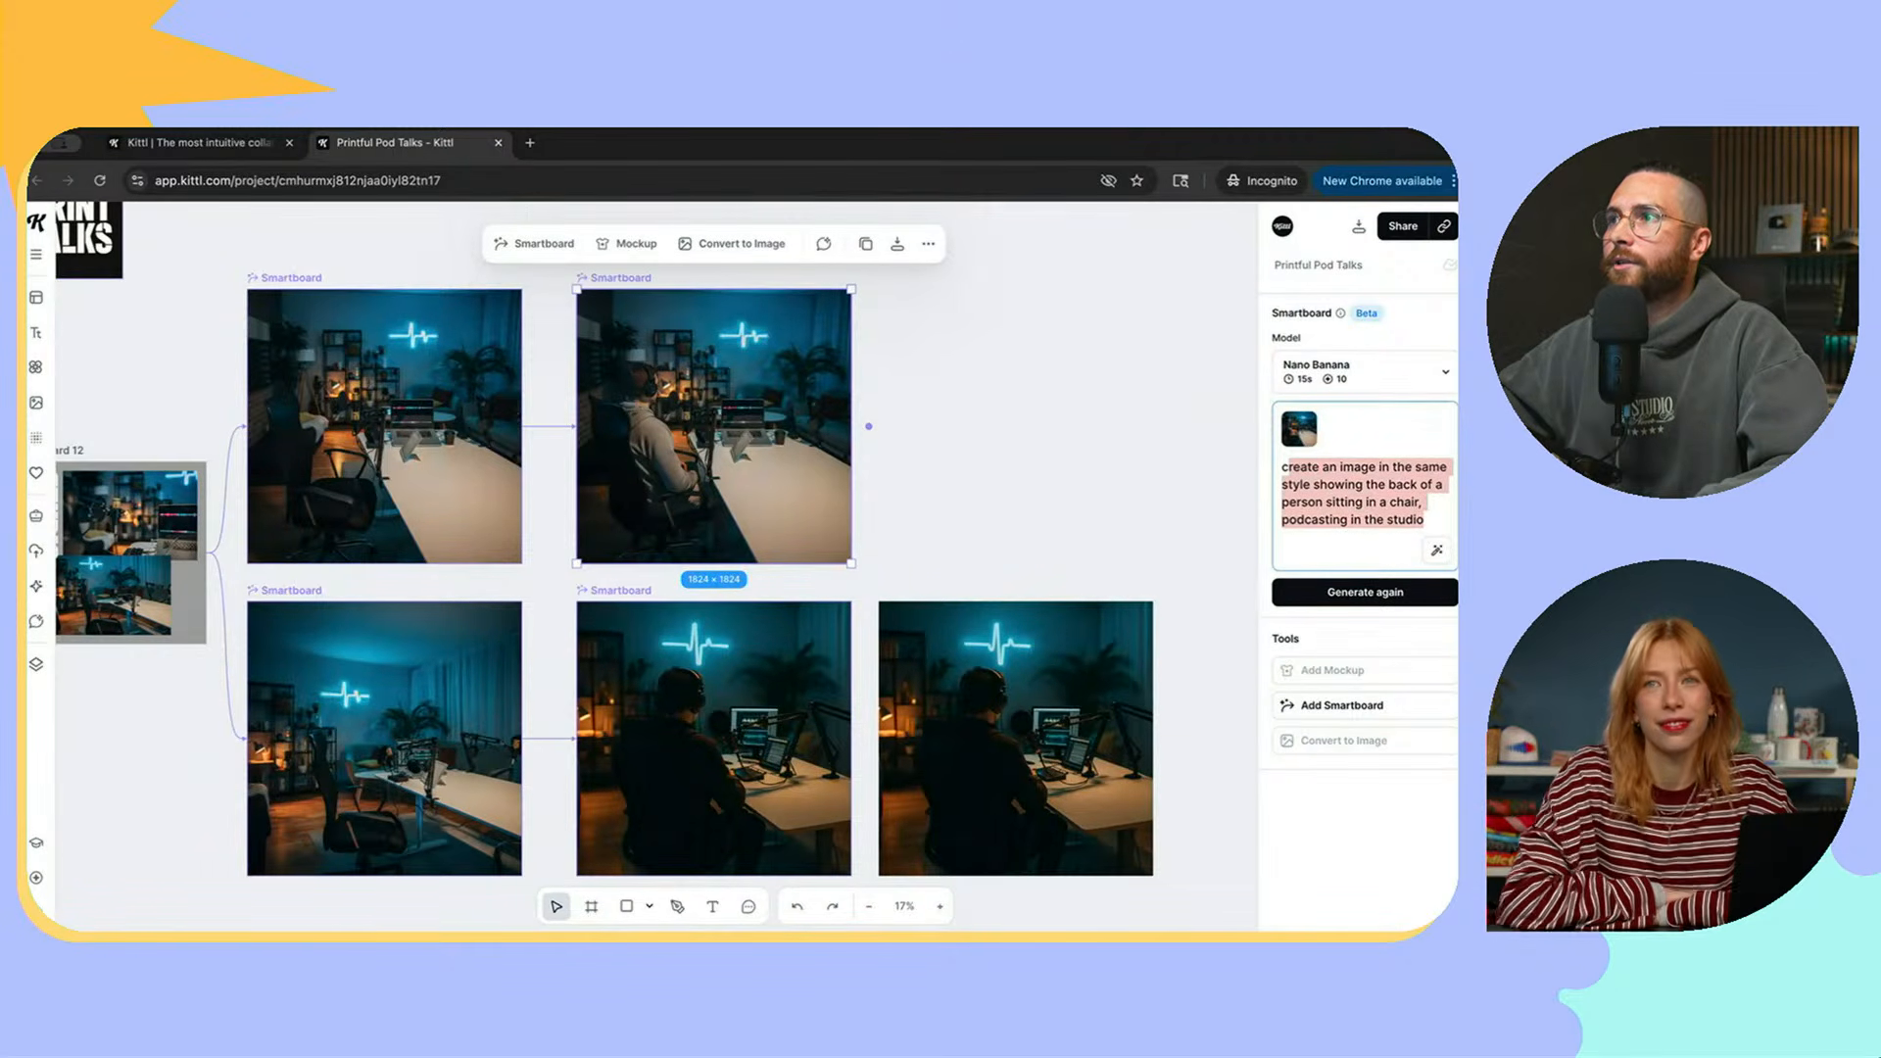
pyautogui.click(1068, 441)
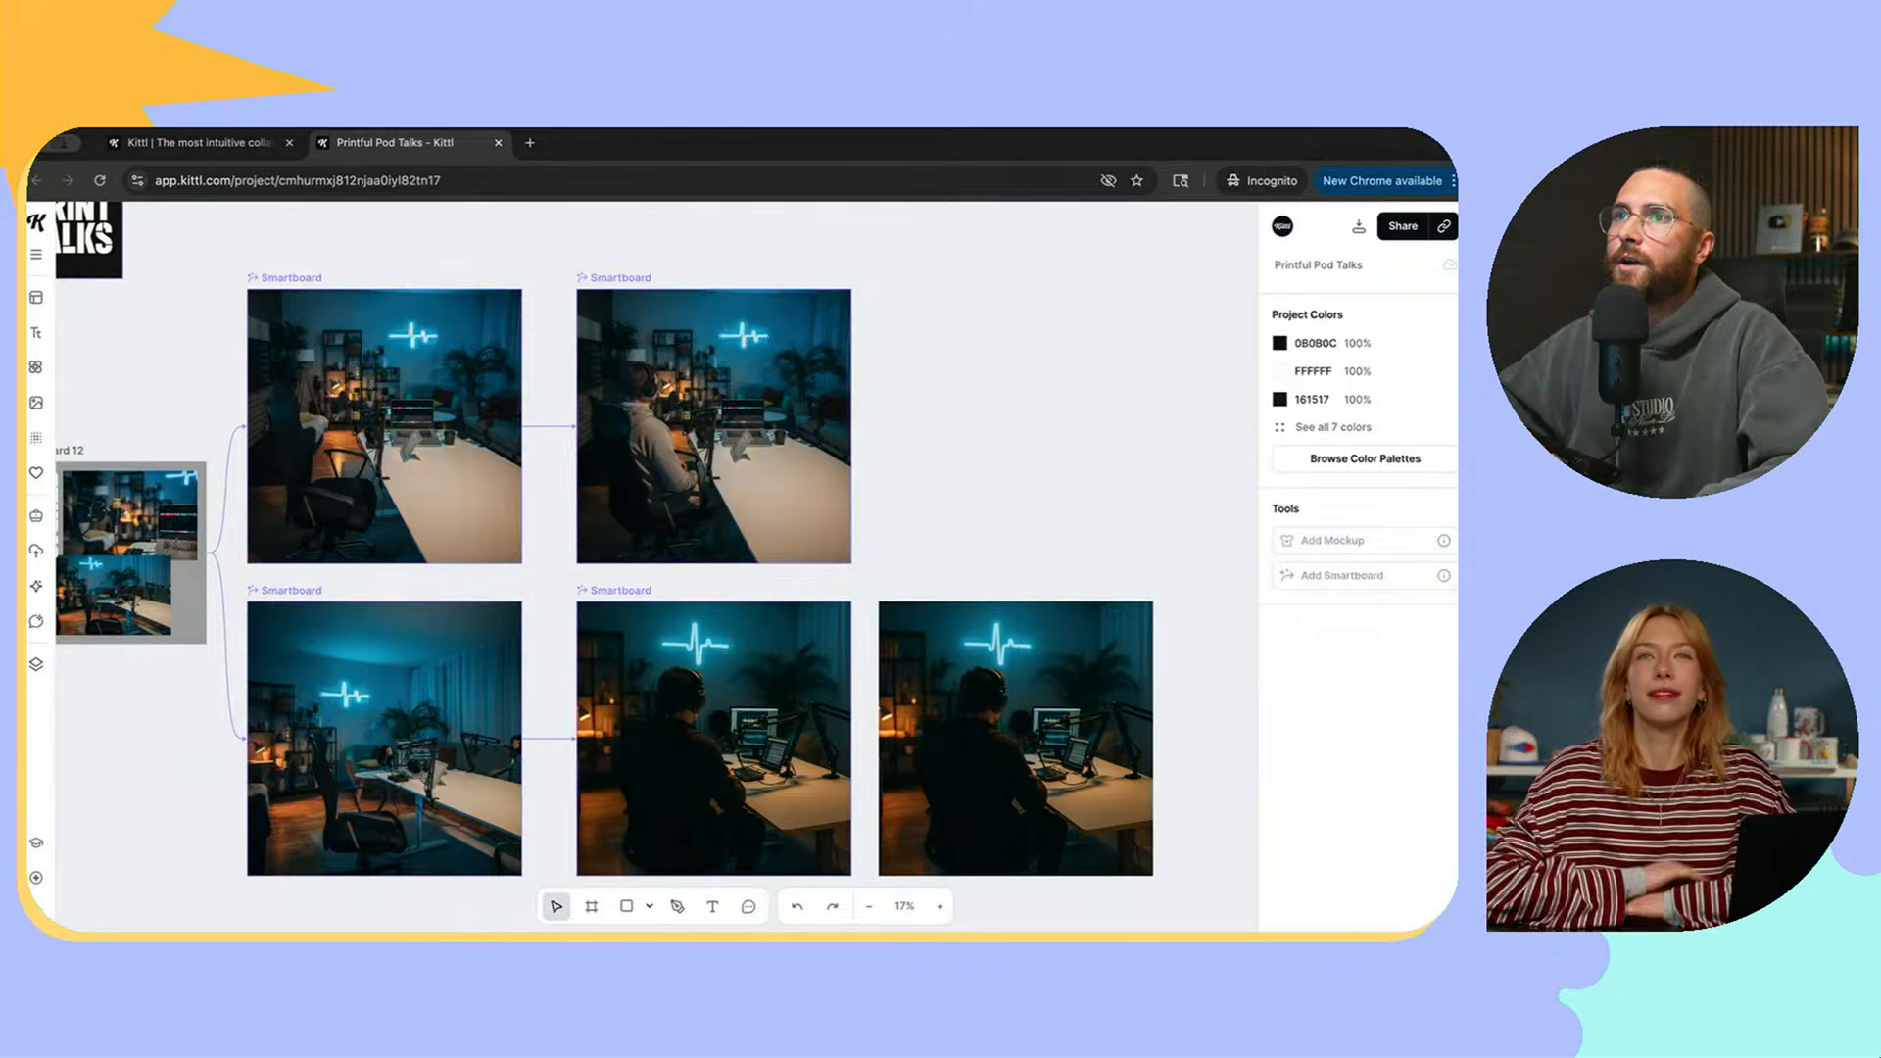
# Step: Compare the upper seated-podcaster Smartboard with its source studio Smartboard and the lower podcaster results
pyautogui.scroll(3, 677, 467)
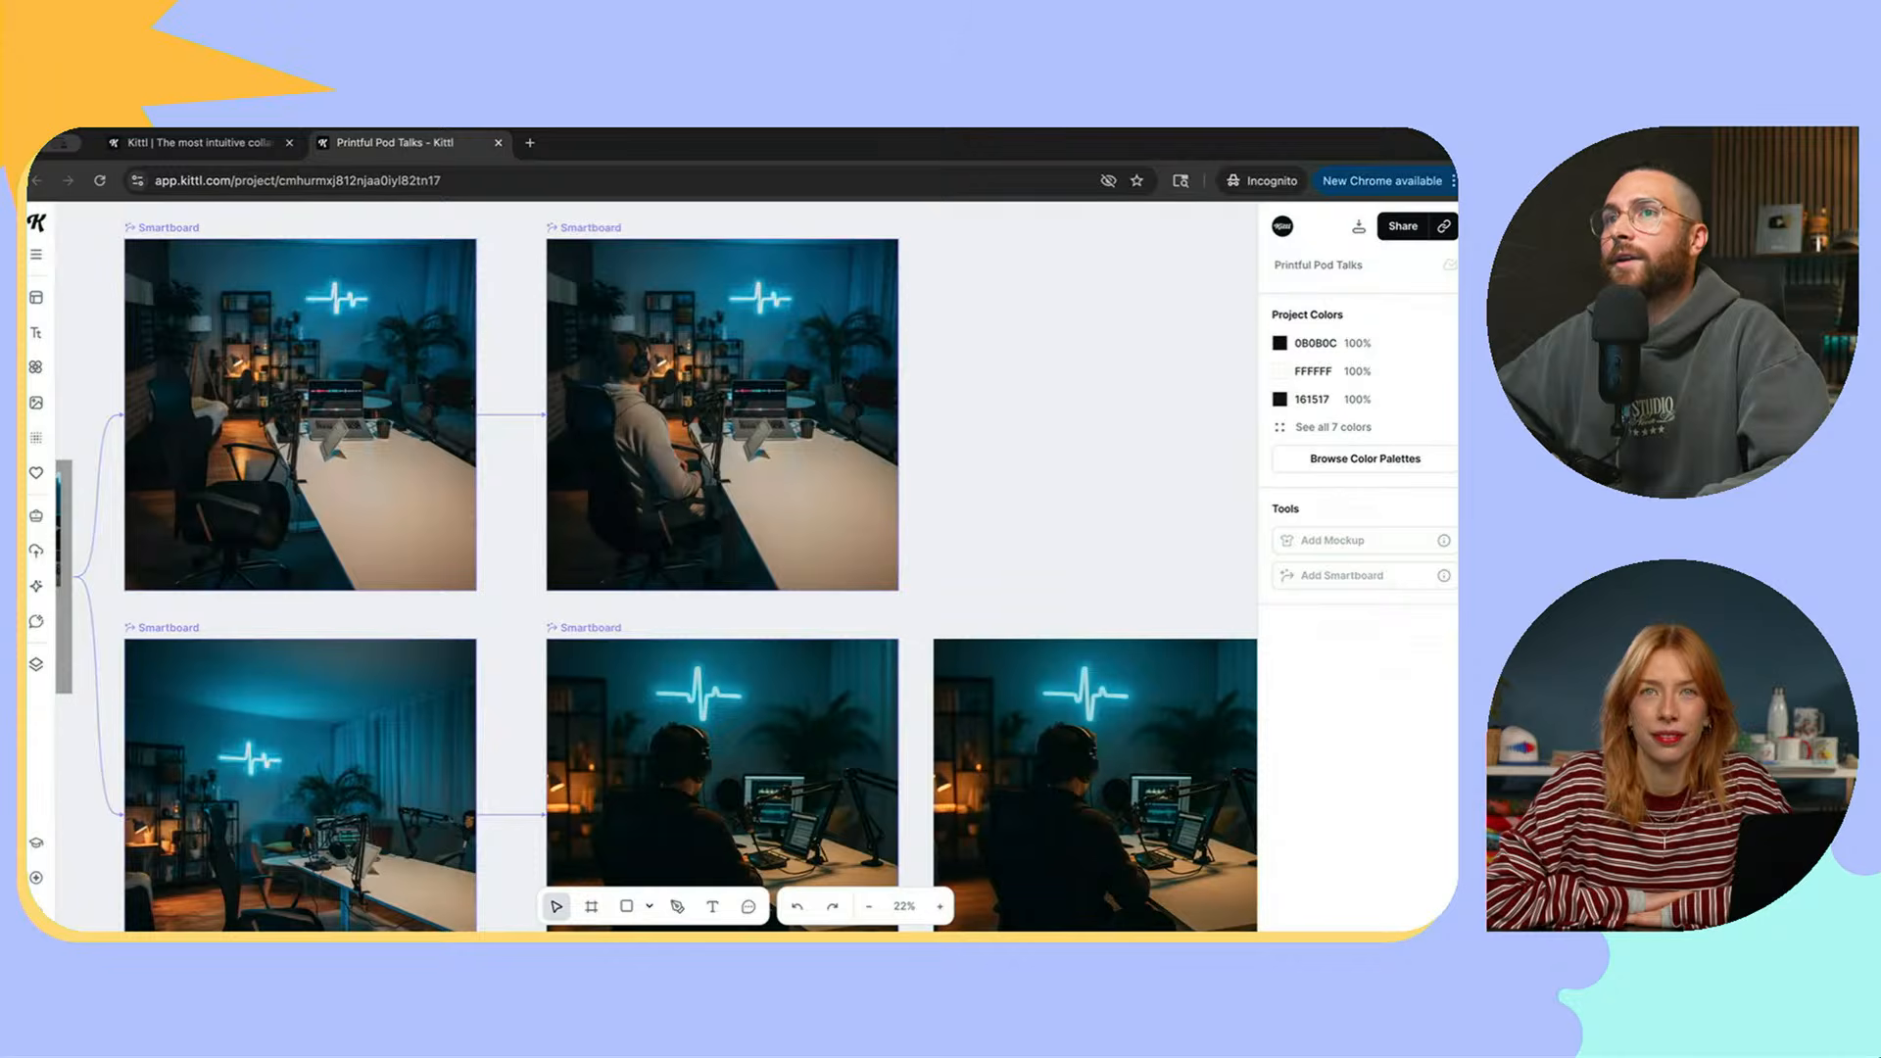
pyautogui.scroll(2, 755, 451)
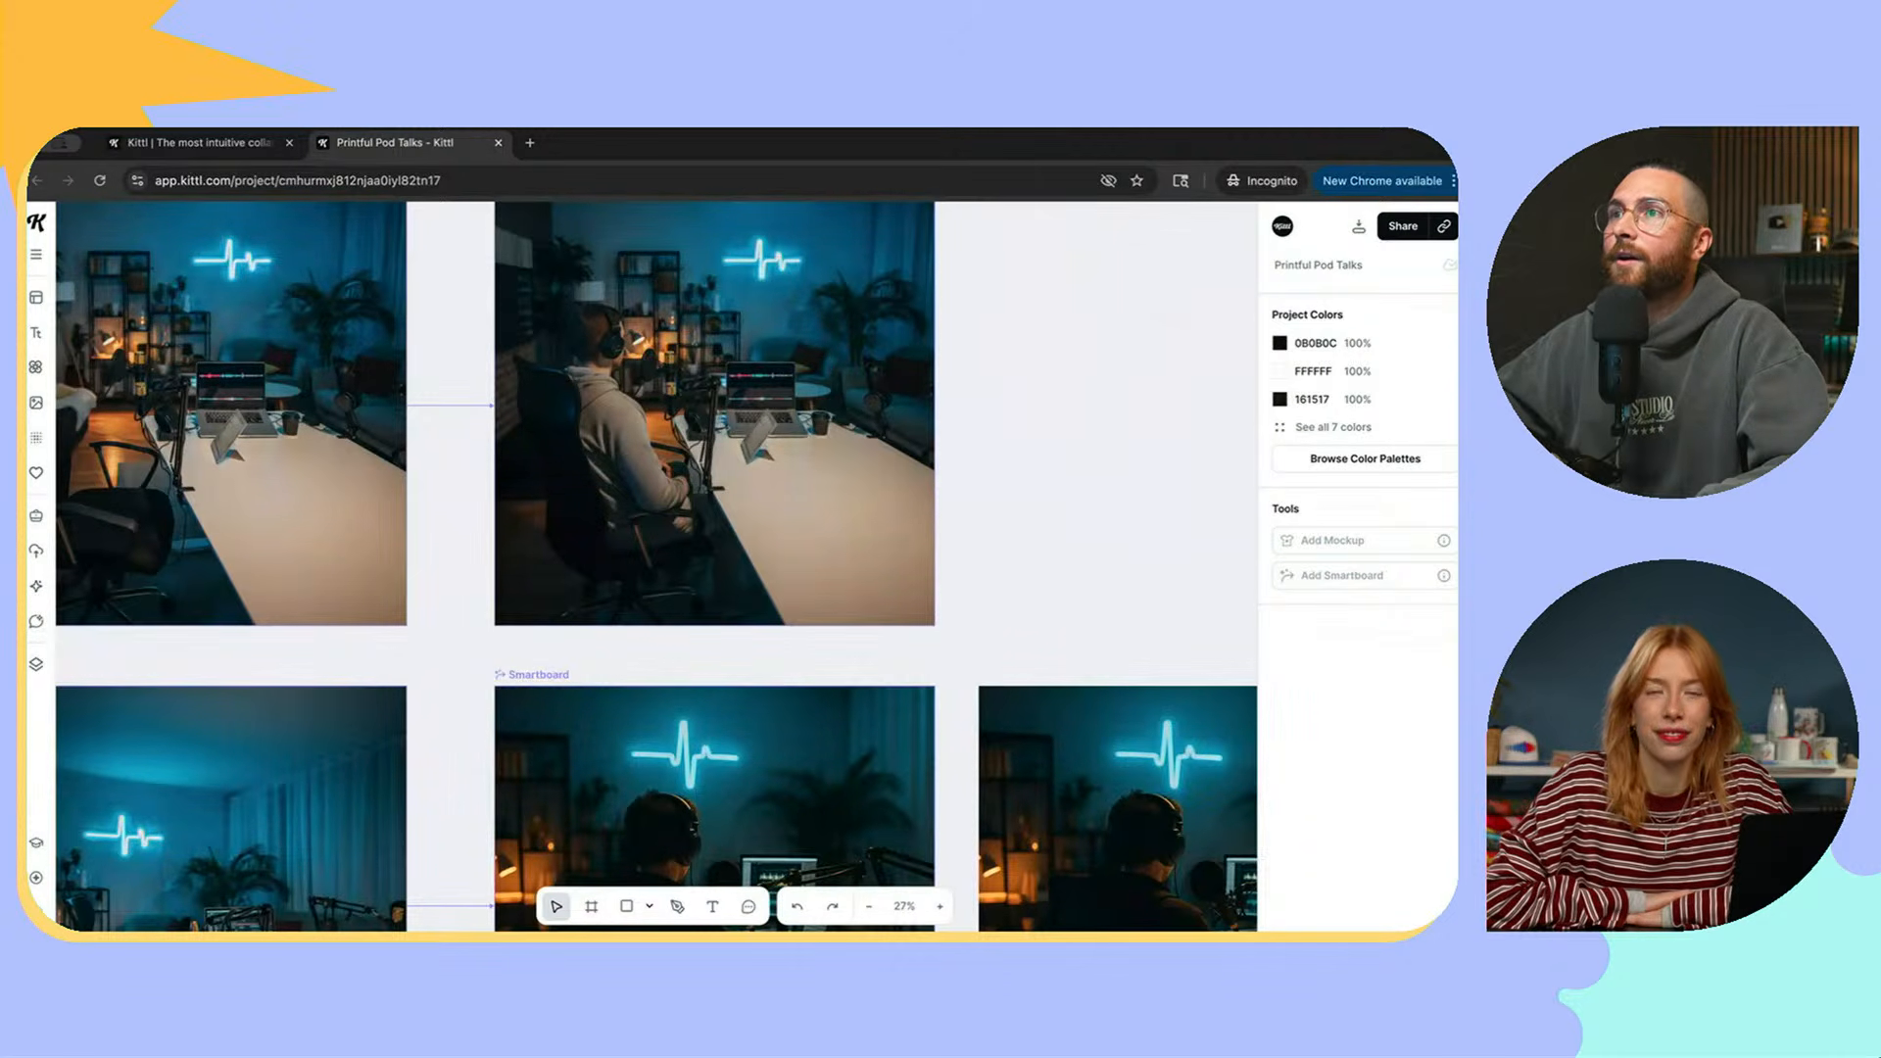
pyautogui.scroll(-3, 654, 457)
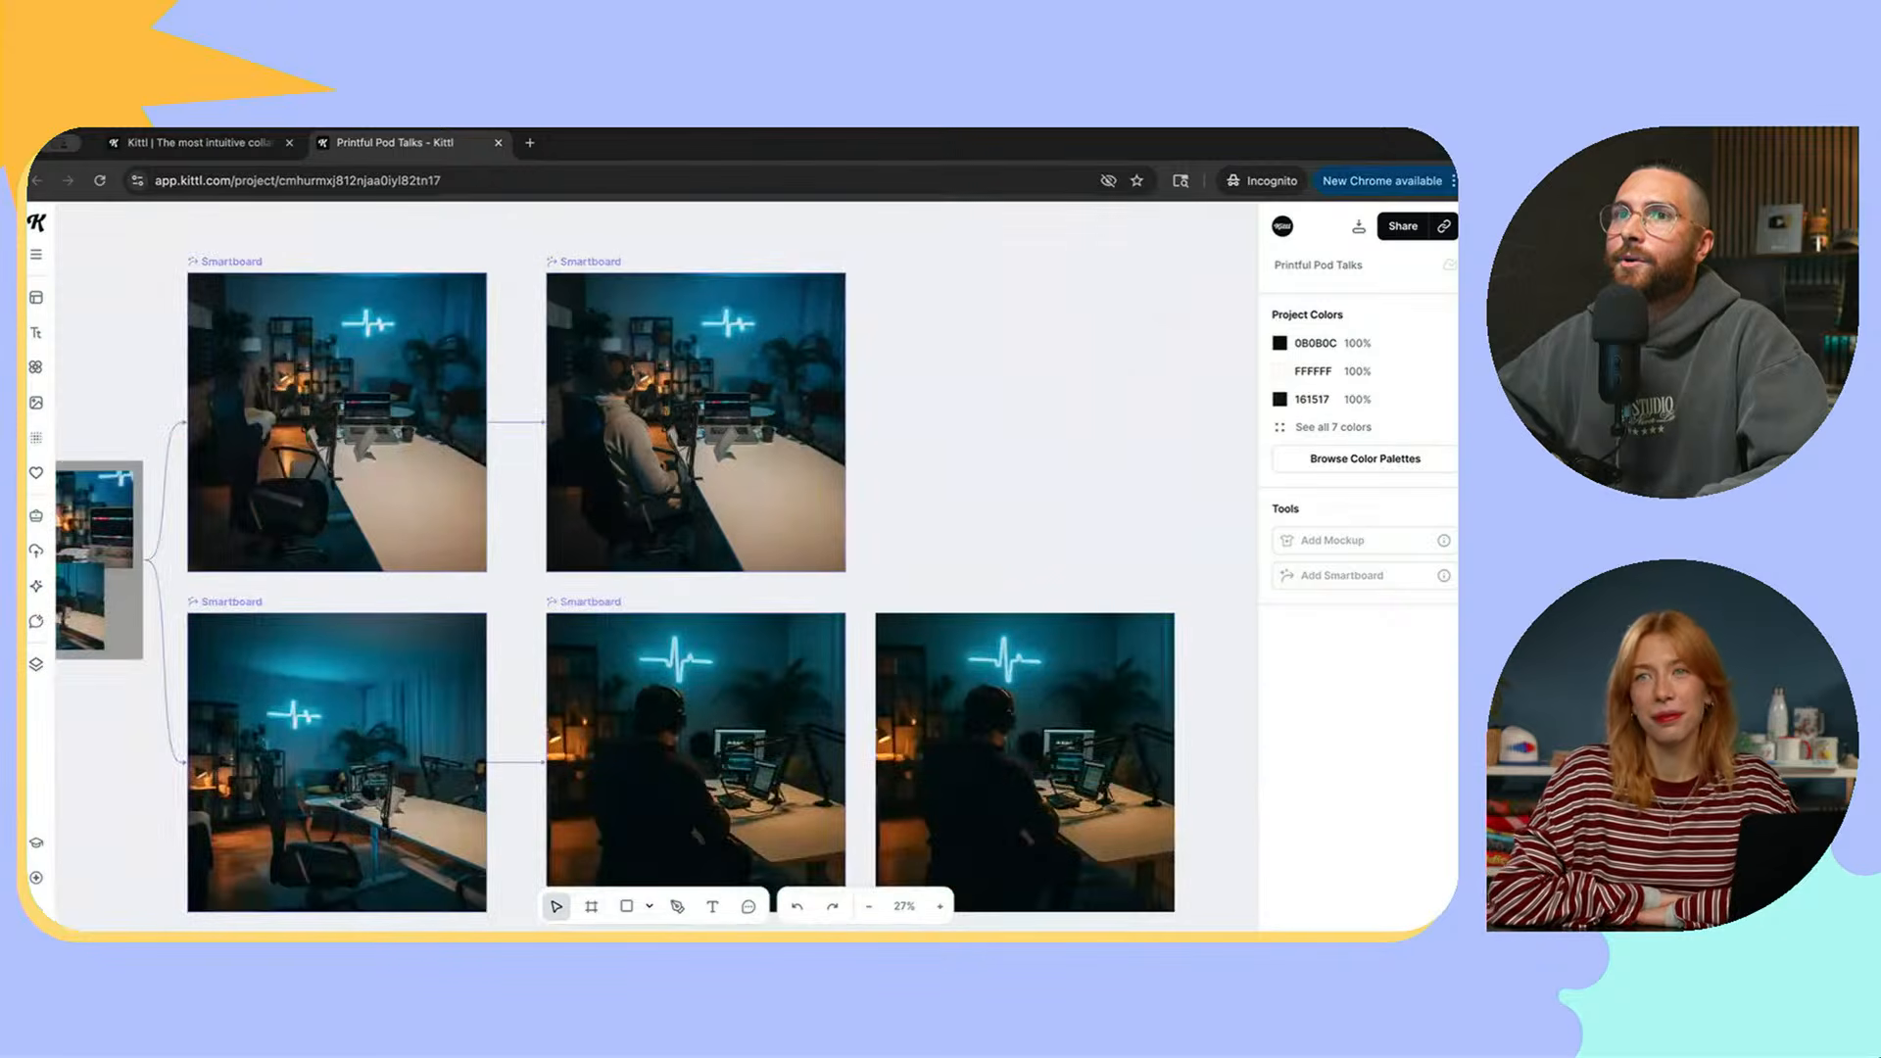
pyautogui.scroll(3, 294, 441)
pyautogui.scroll(-2, 294, 460)
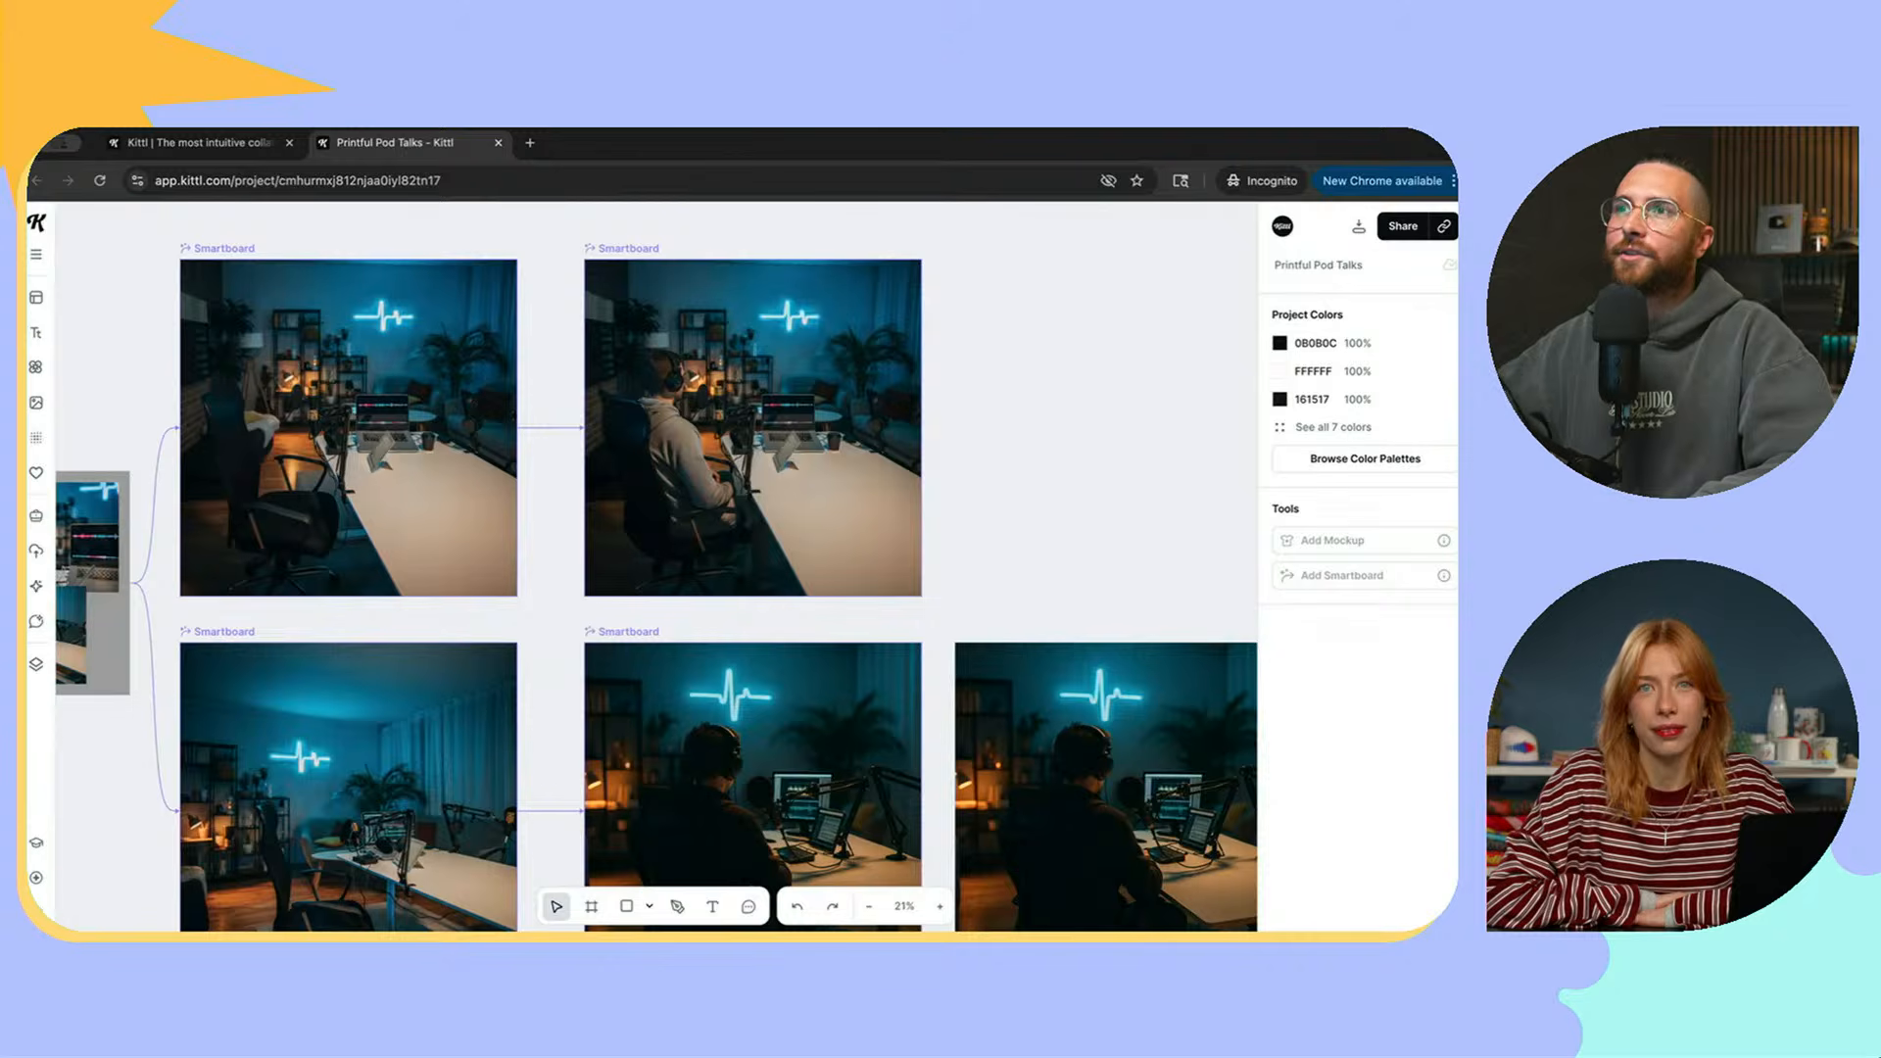
pyautogui.scroll(-2, 1041, 610)
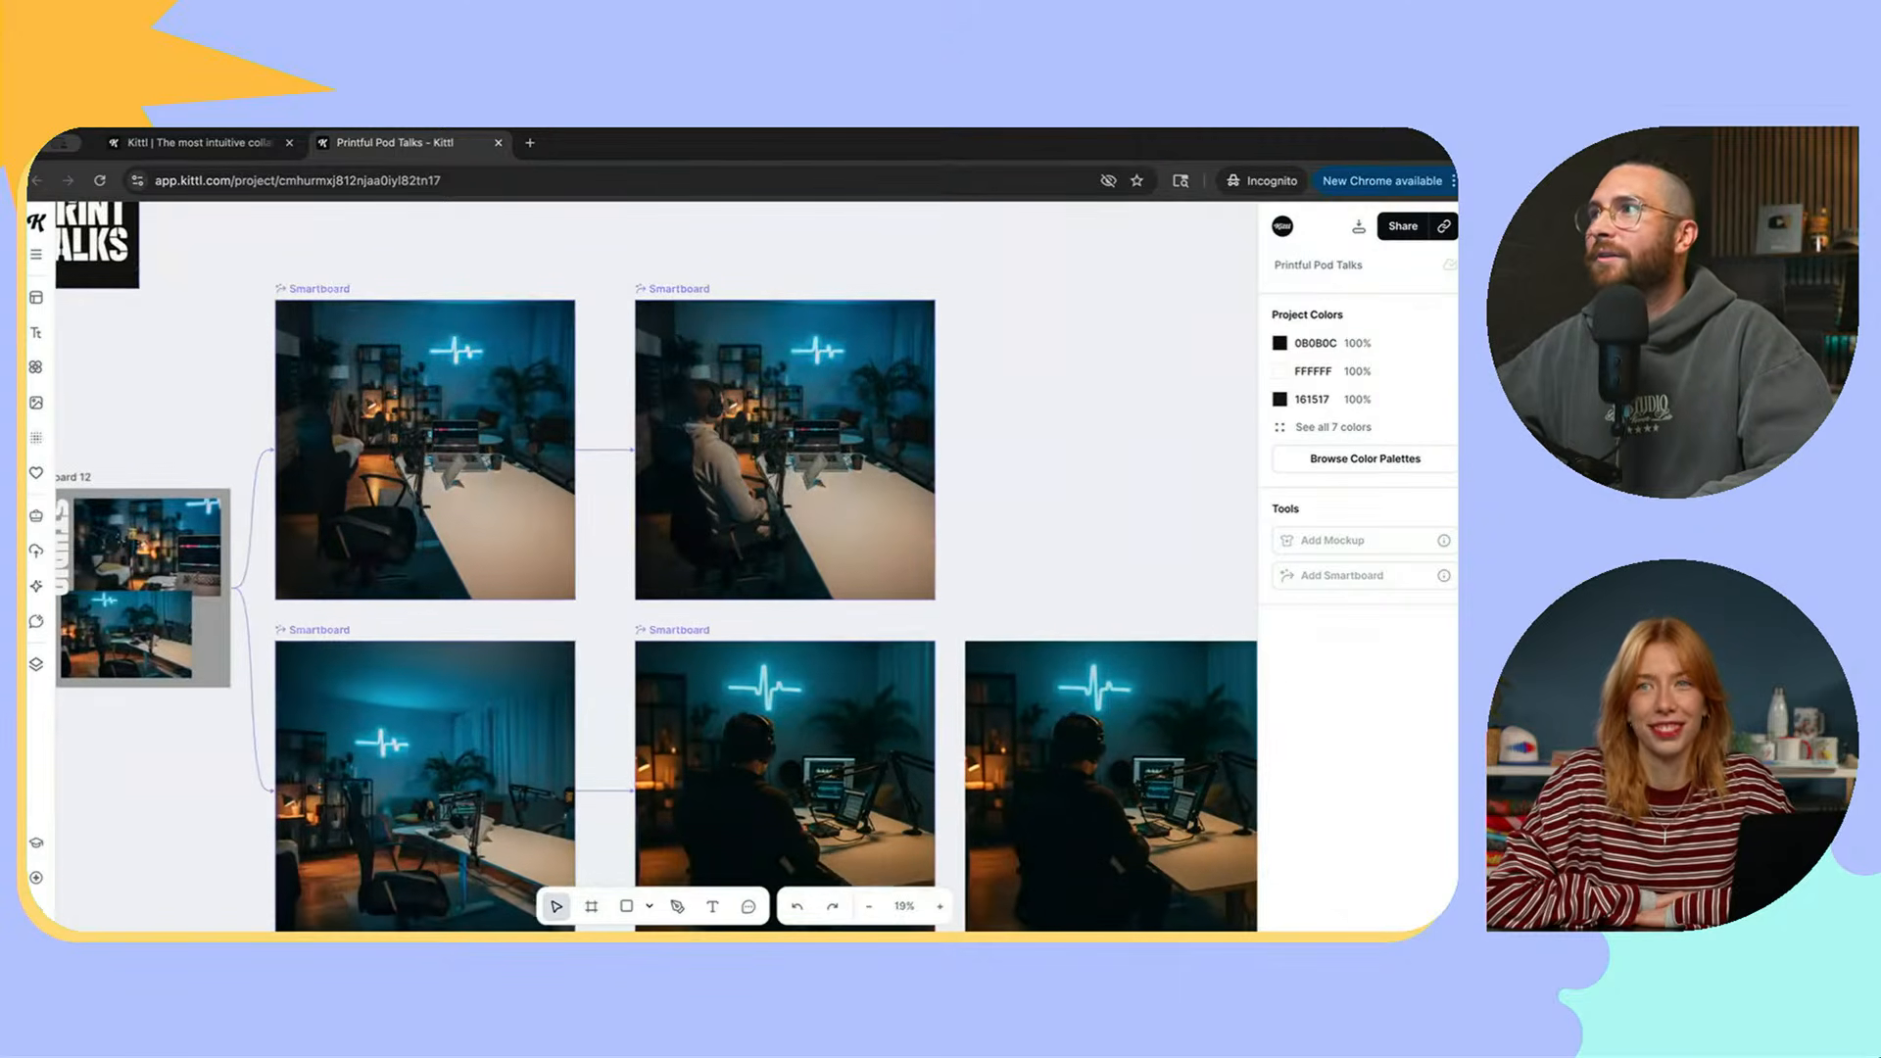
pyautogui.hscroll(1, 1068, 568)
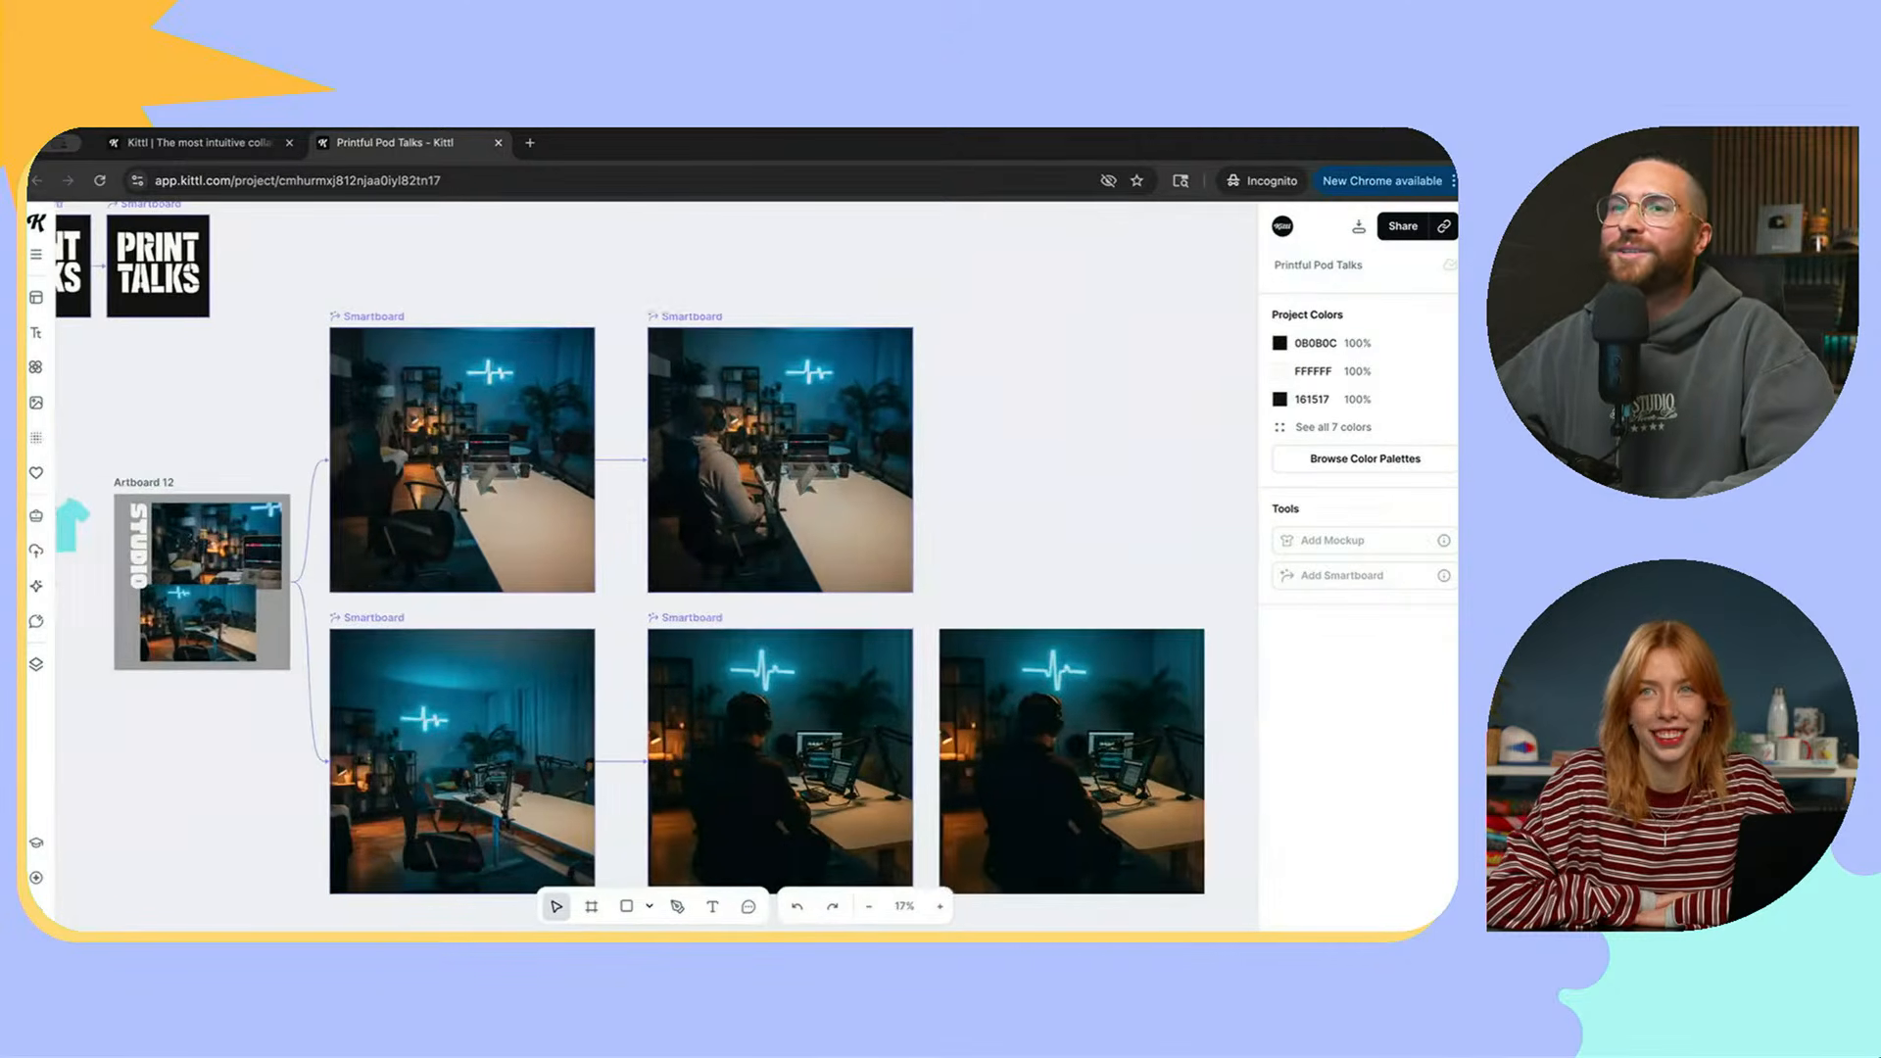
pyautogui.scroll(-2, 1068, 568)
pyautogui.scroll(1, 1068, 568)
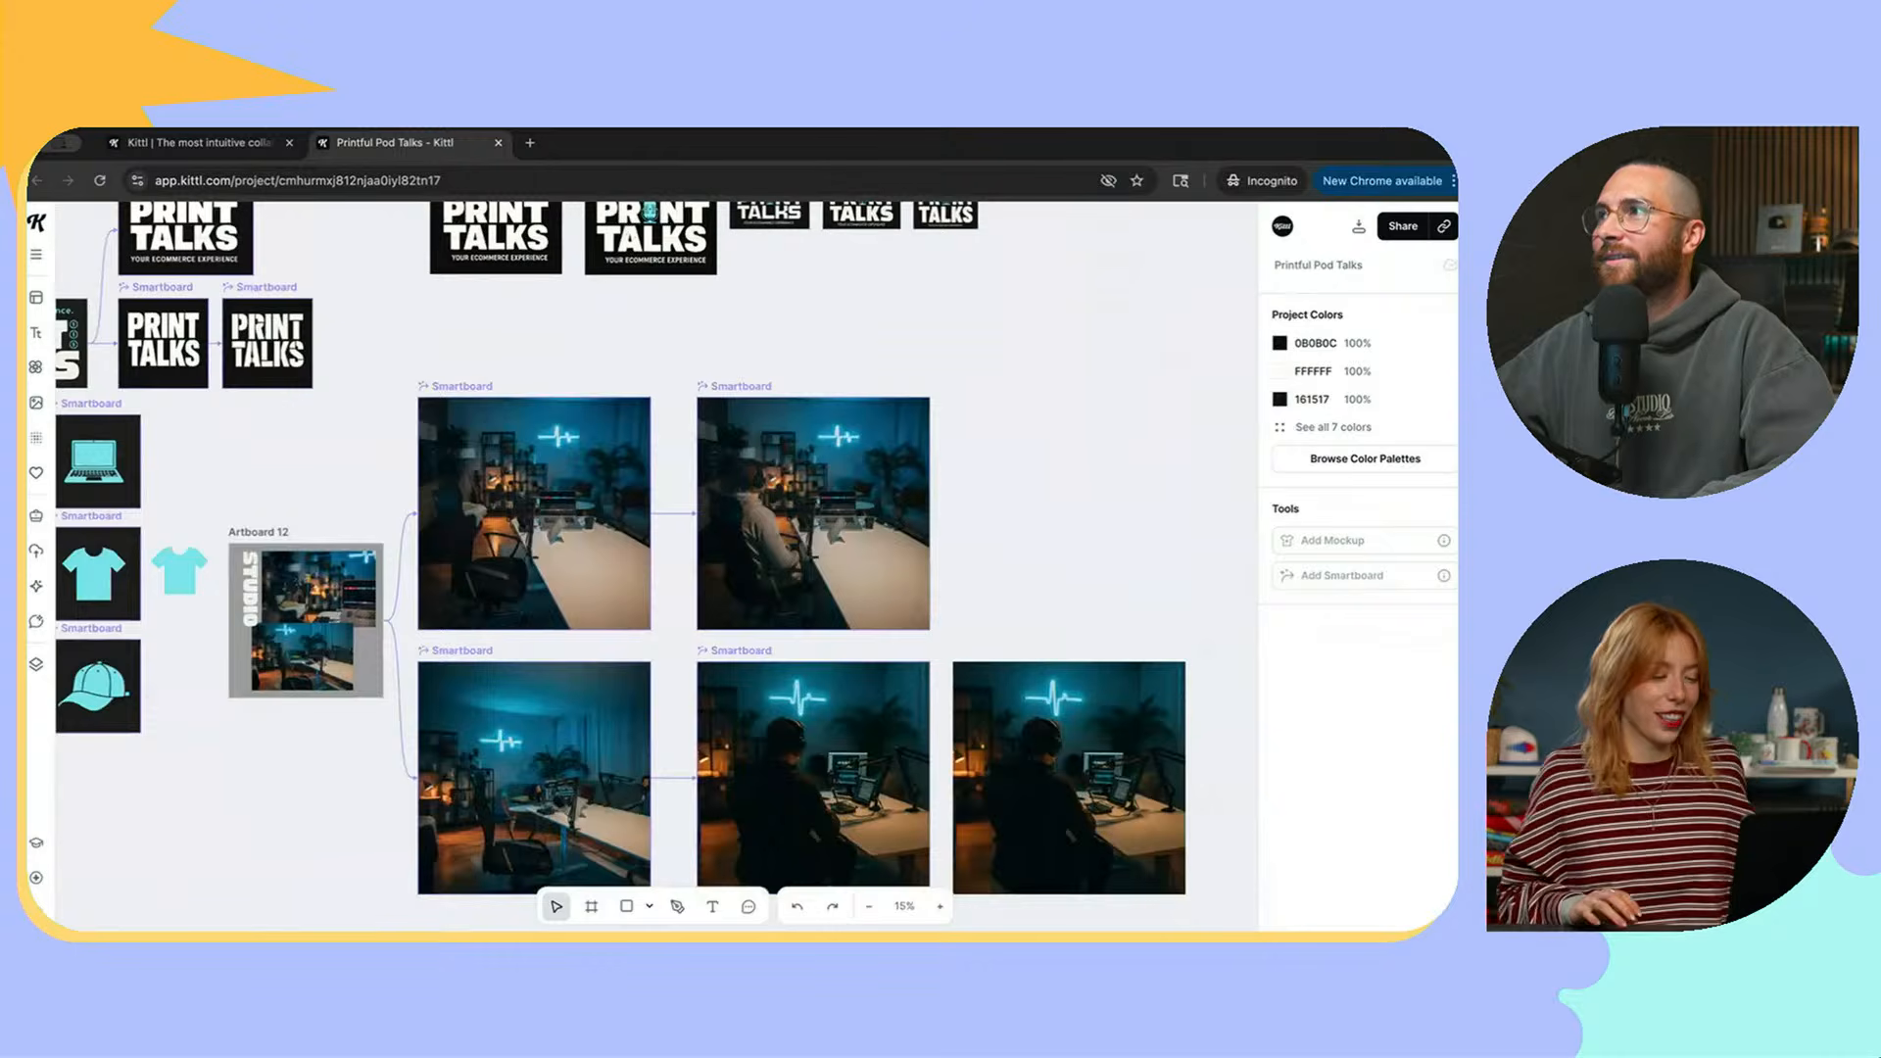
pyautogui.scroll(1, 1049, 575)
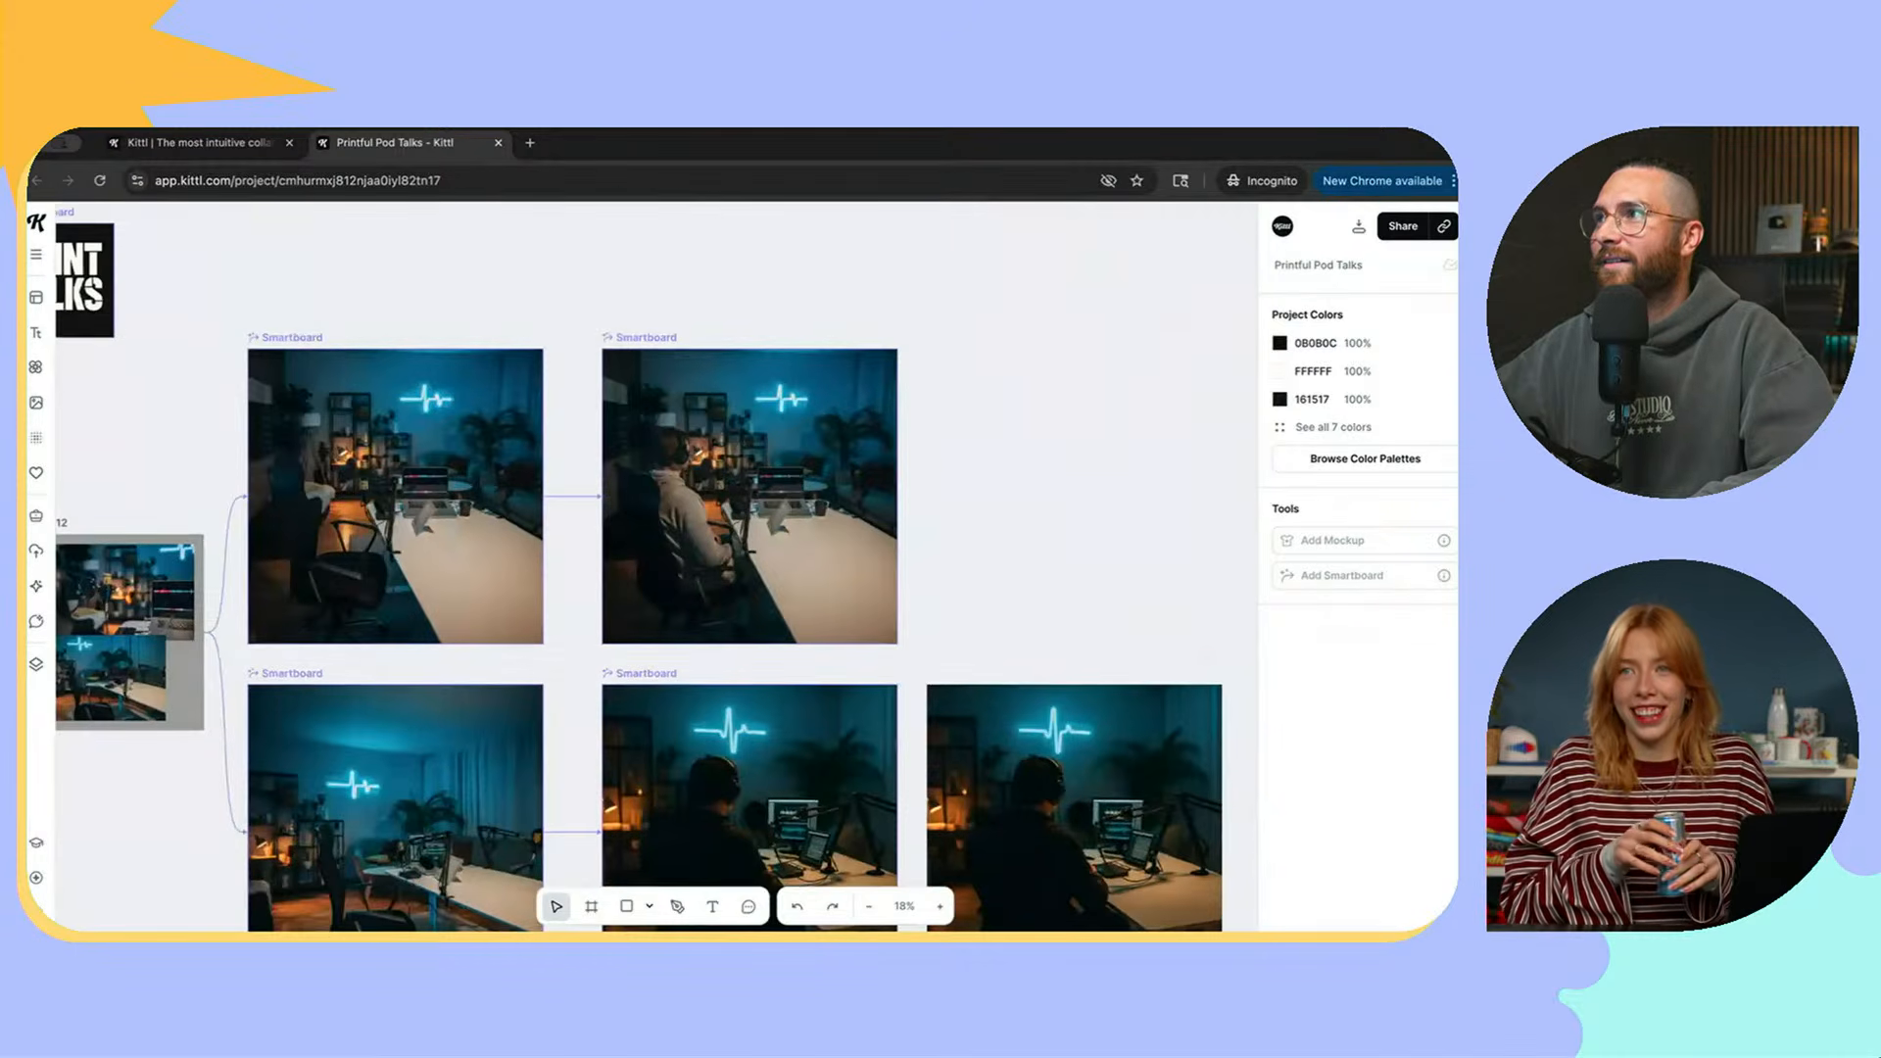
pyautogui.scroll(1, 1056, 577)
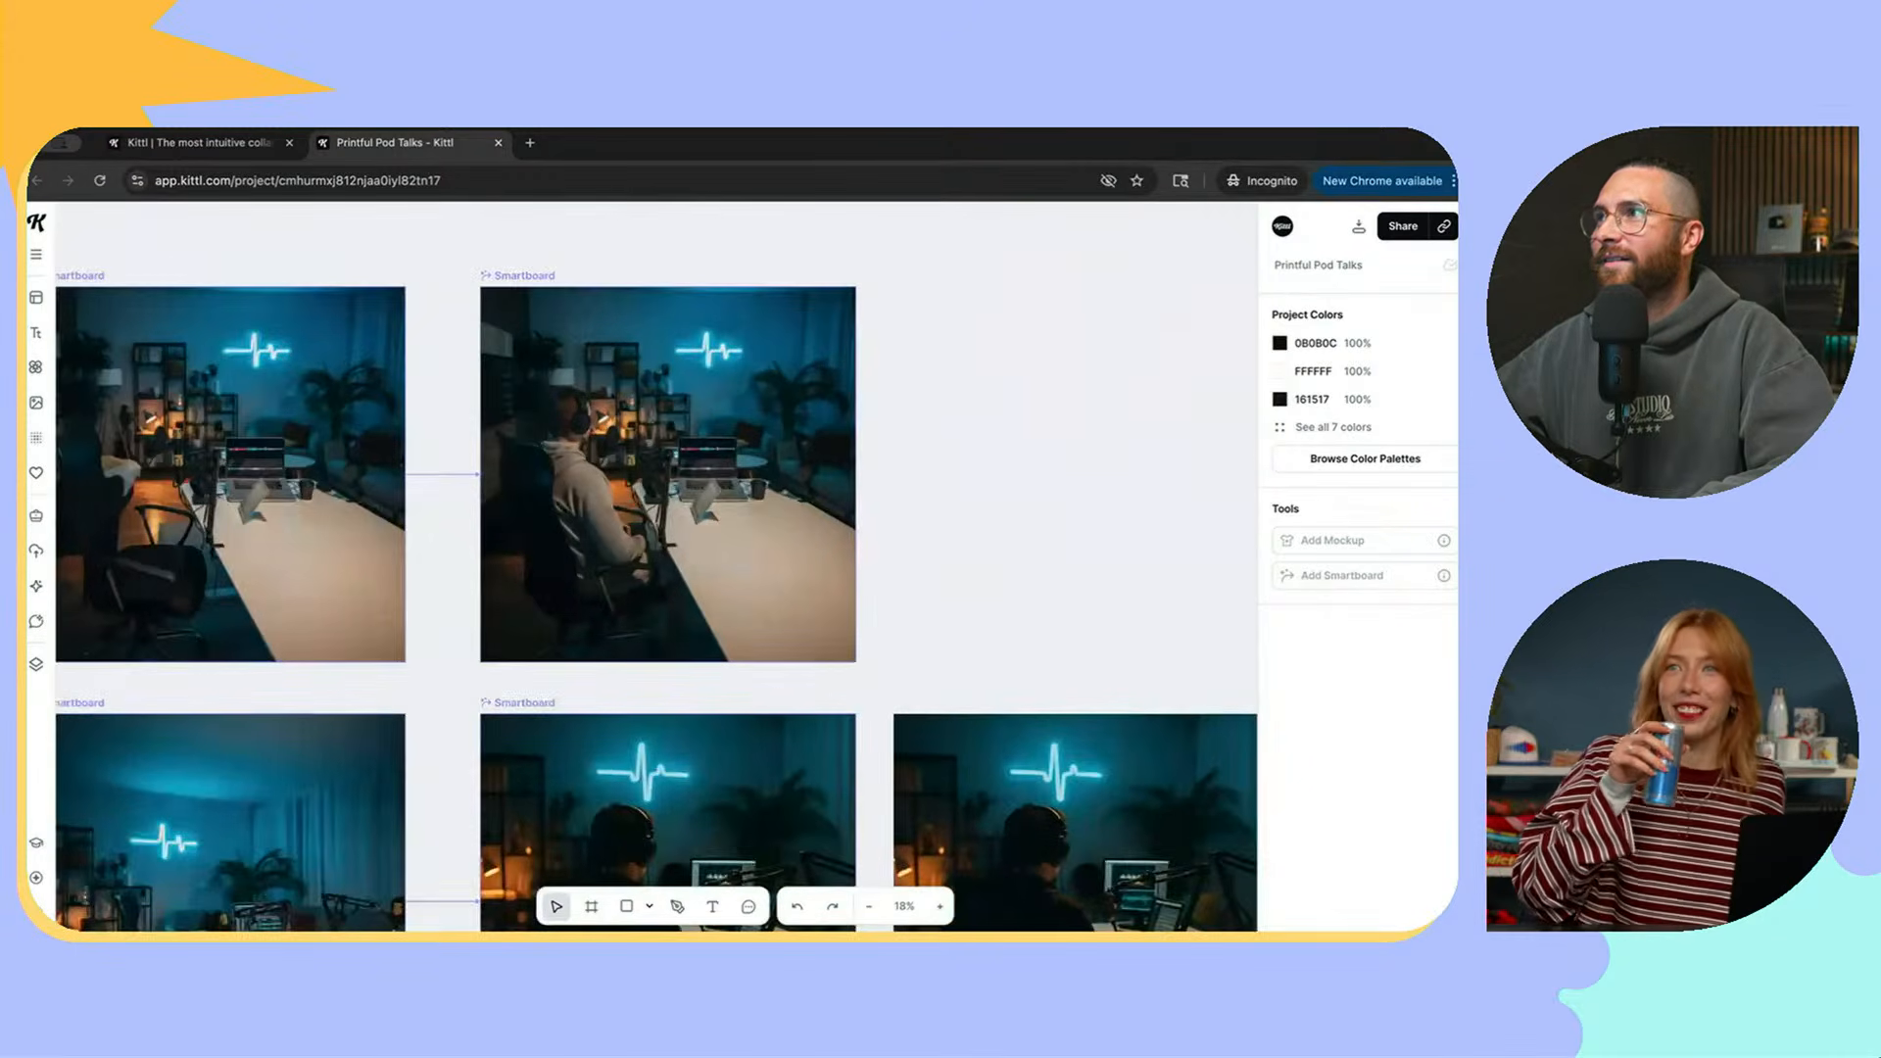
# Step: Replace "person" with "woman with ginger red hair" in the upper seated-podcaster Smartboard's prompt and generate the image again
pyautogui.click(705, 499)
pyautogui.click(1320, 485)
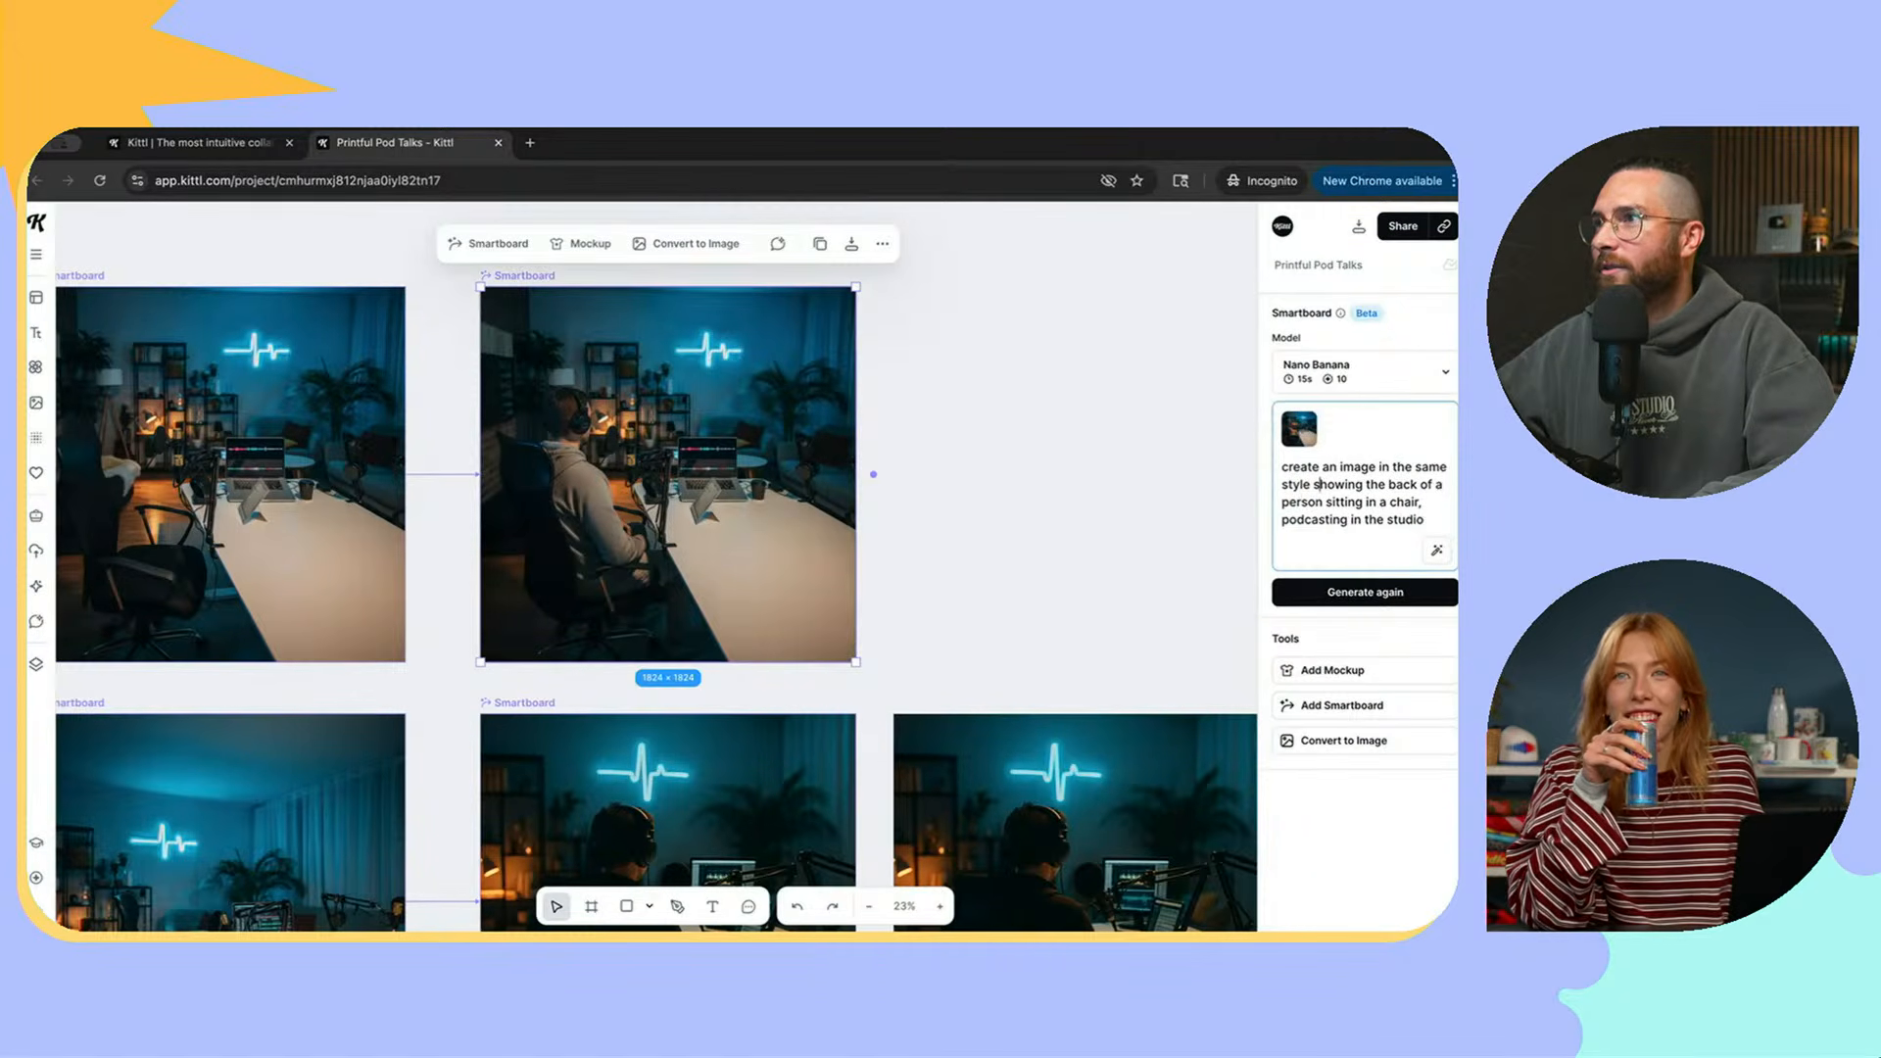
pyautogui.moveTo(1282, 502); pyautogui.dragTo(1322, 502)
pyautogui.write('woman with')
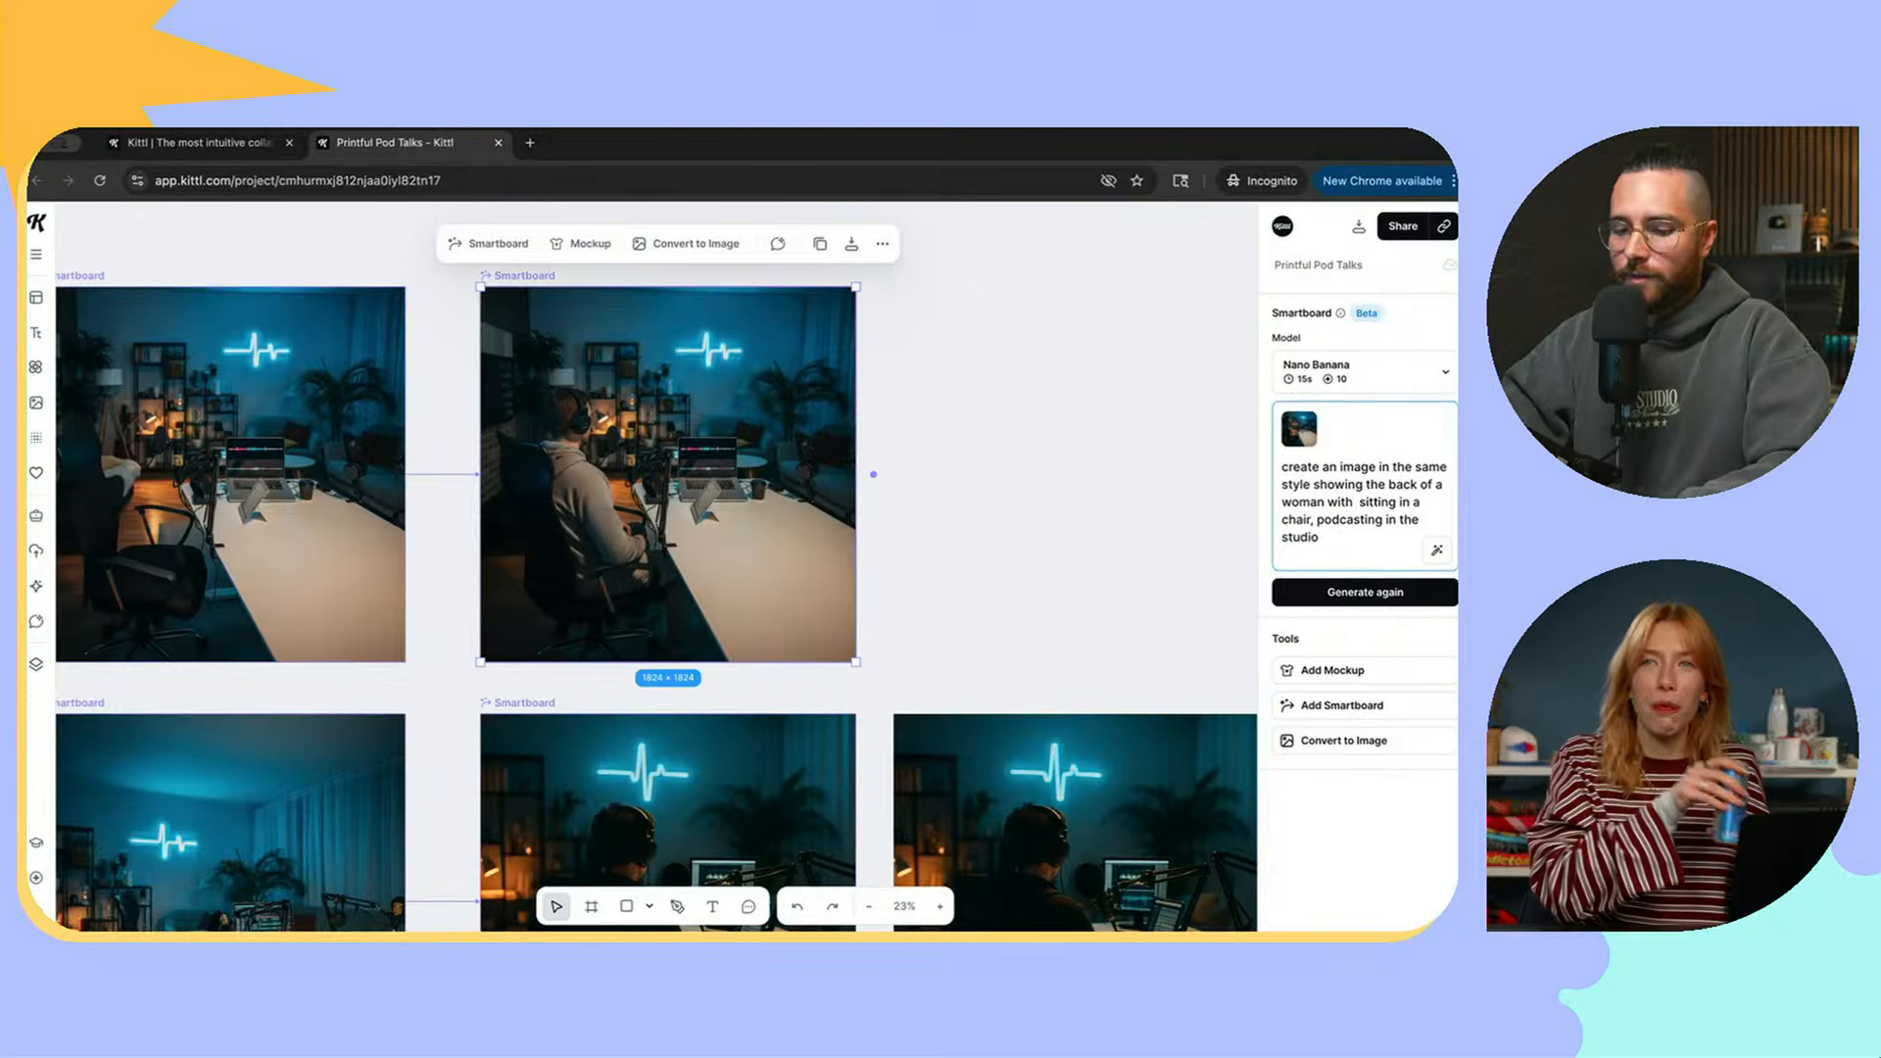
pyautogui.write(' ginger red')
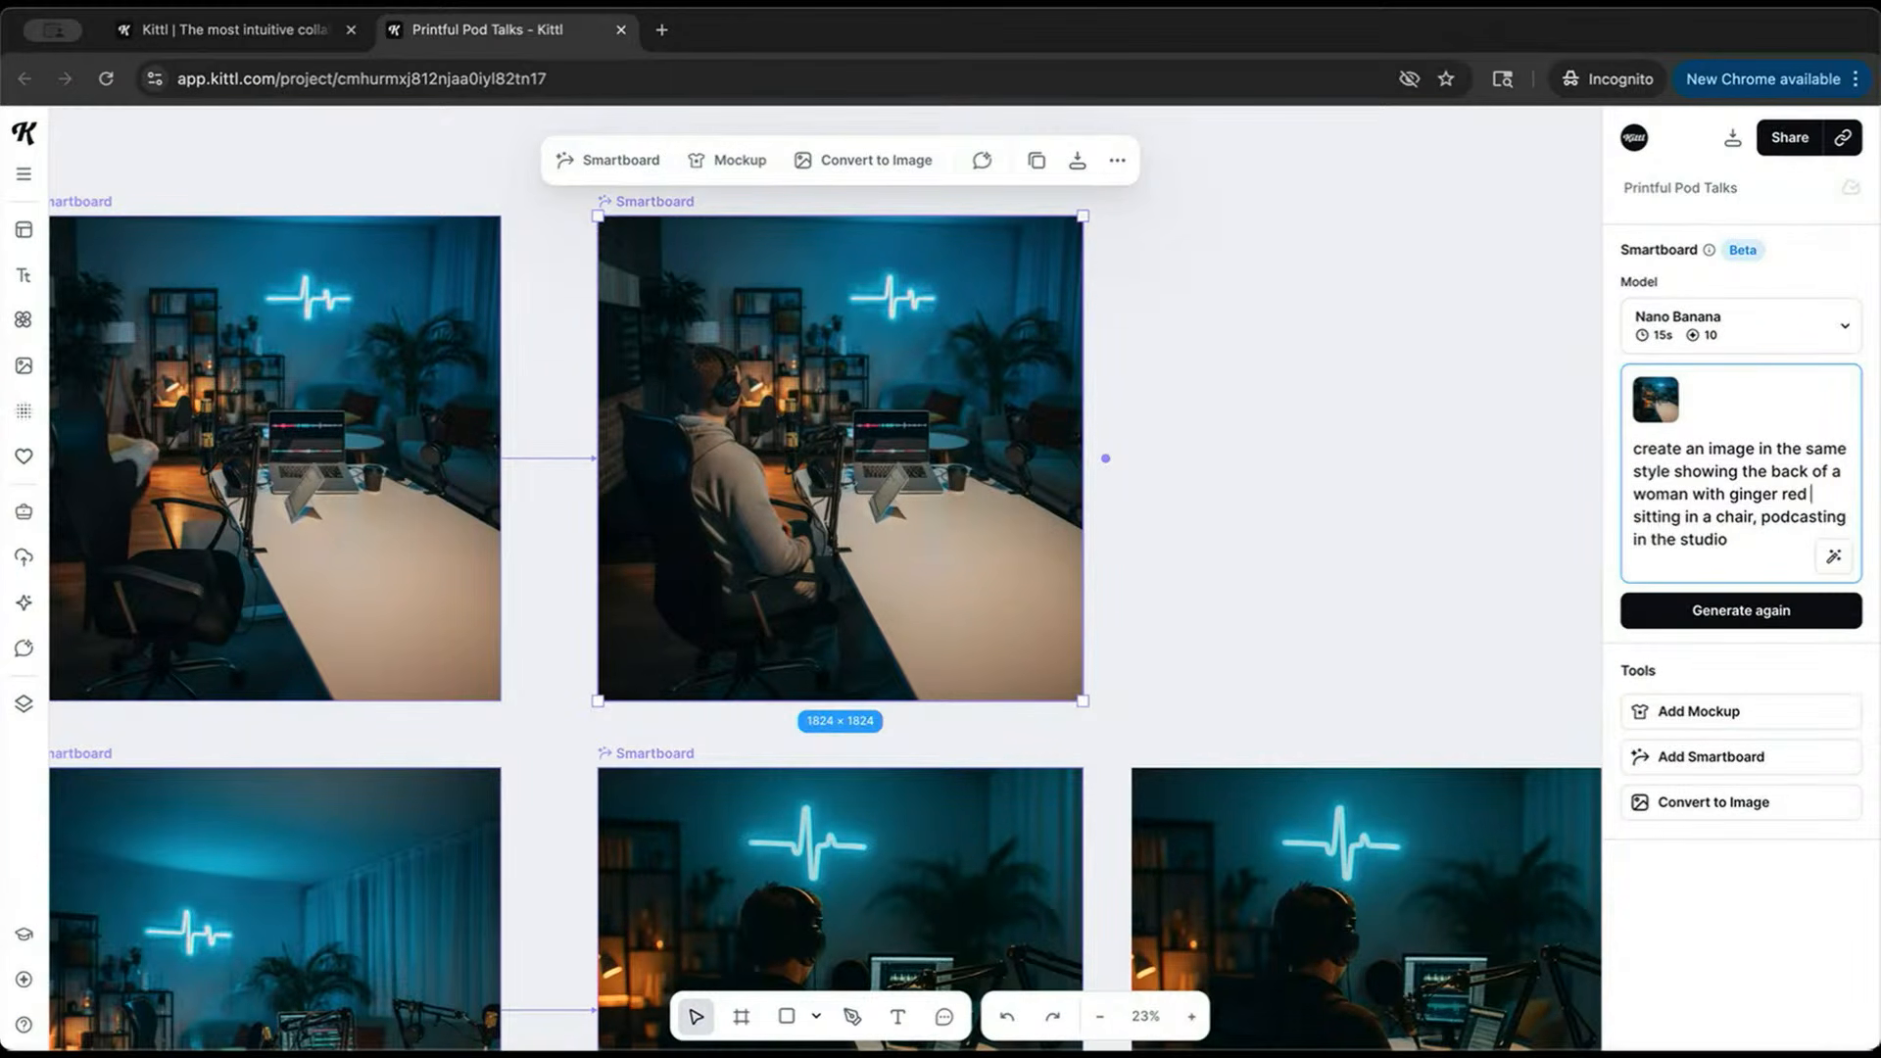
pyautogui.write(' ha ')
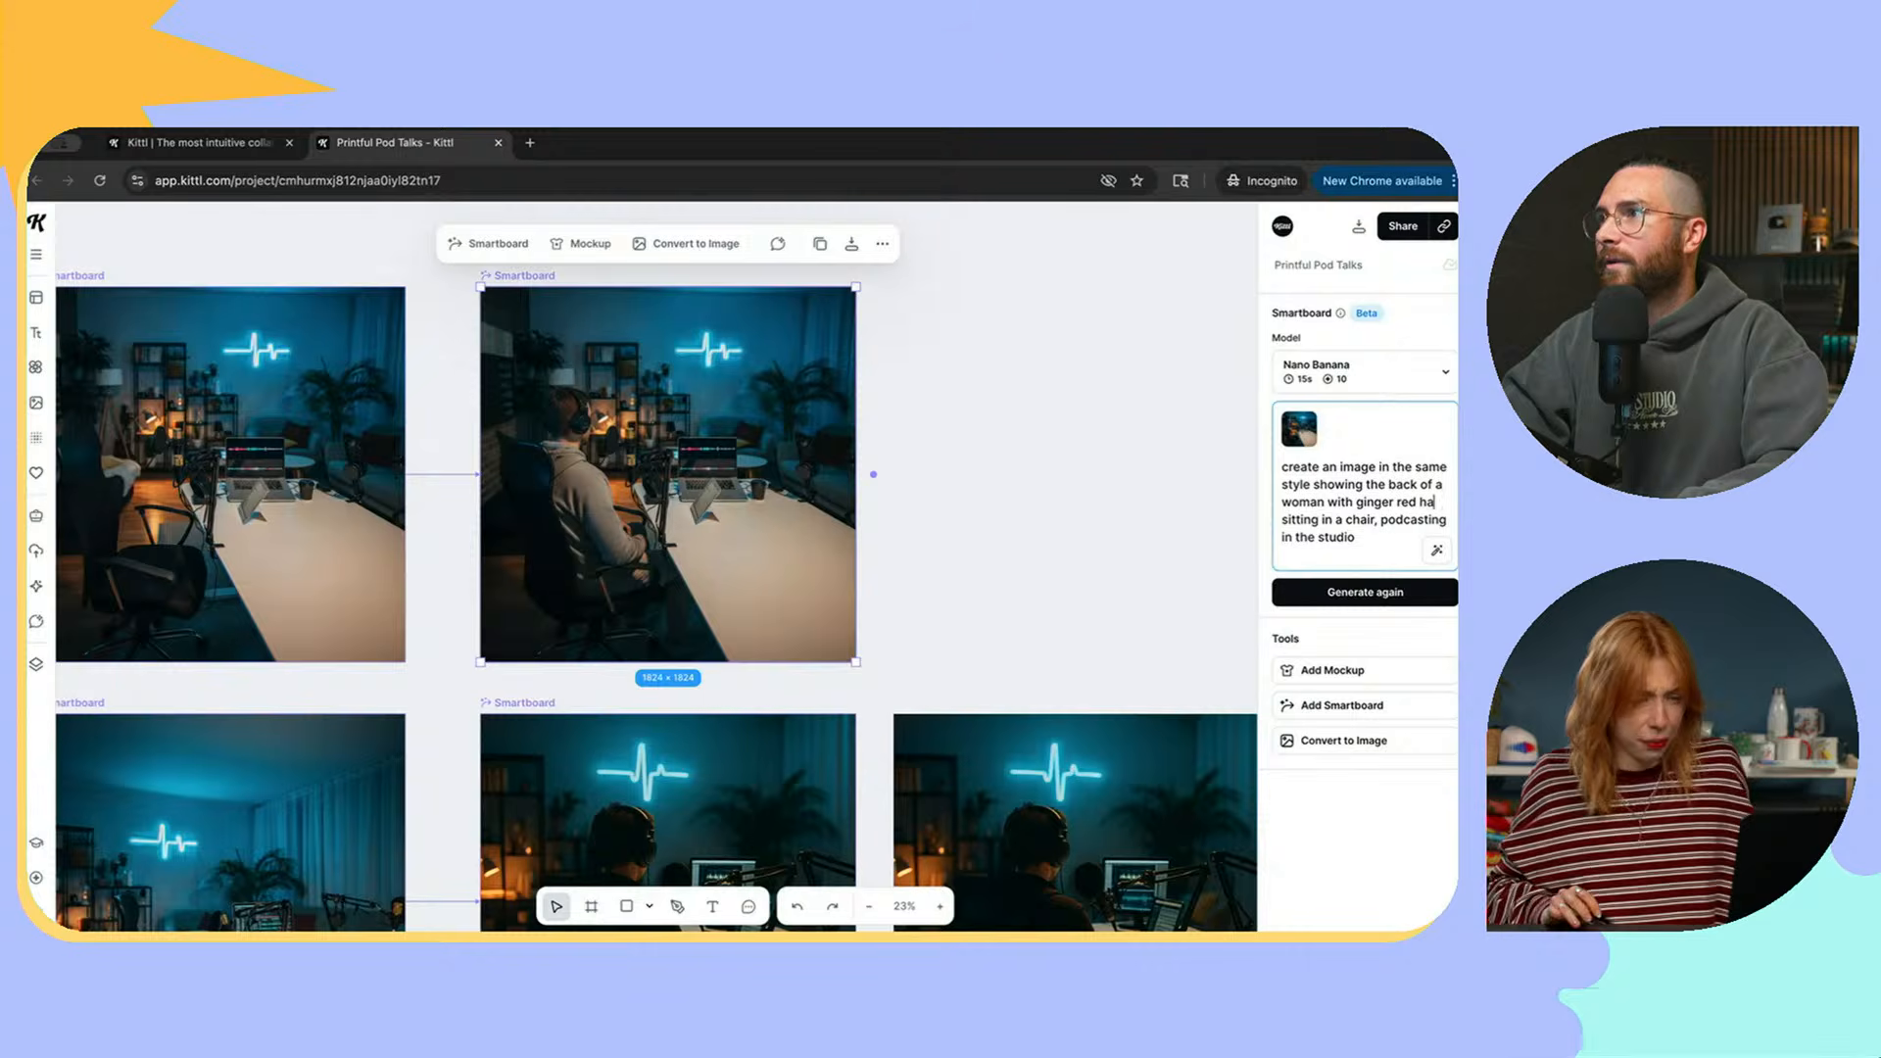
pyautogui.write('ir')
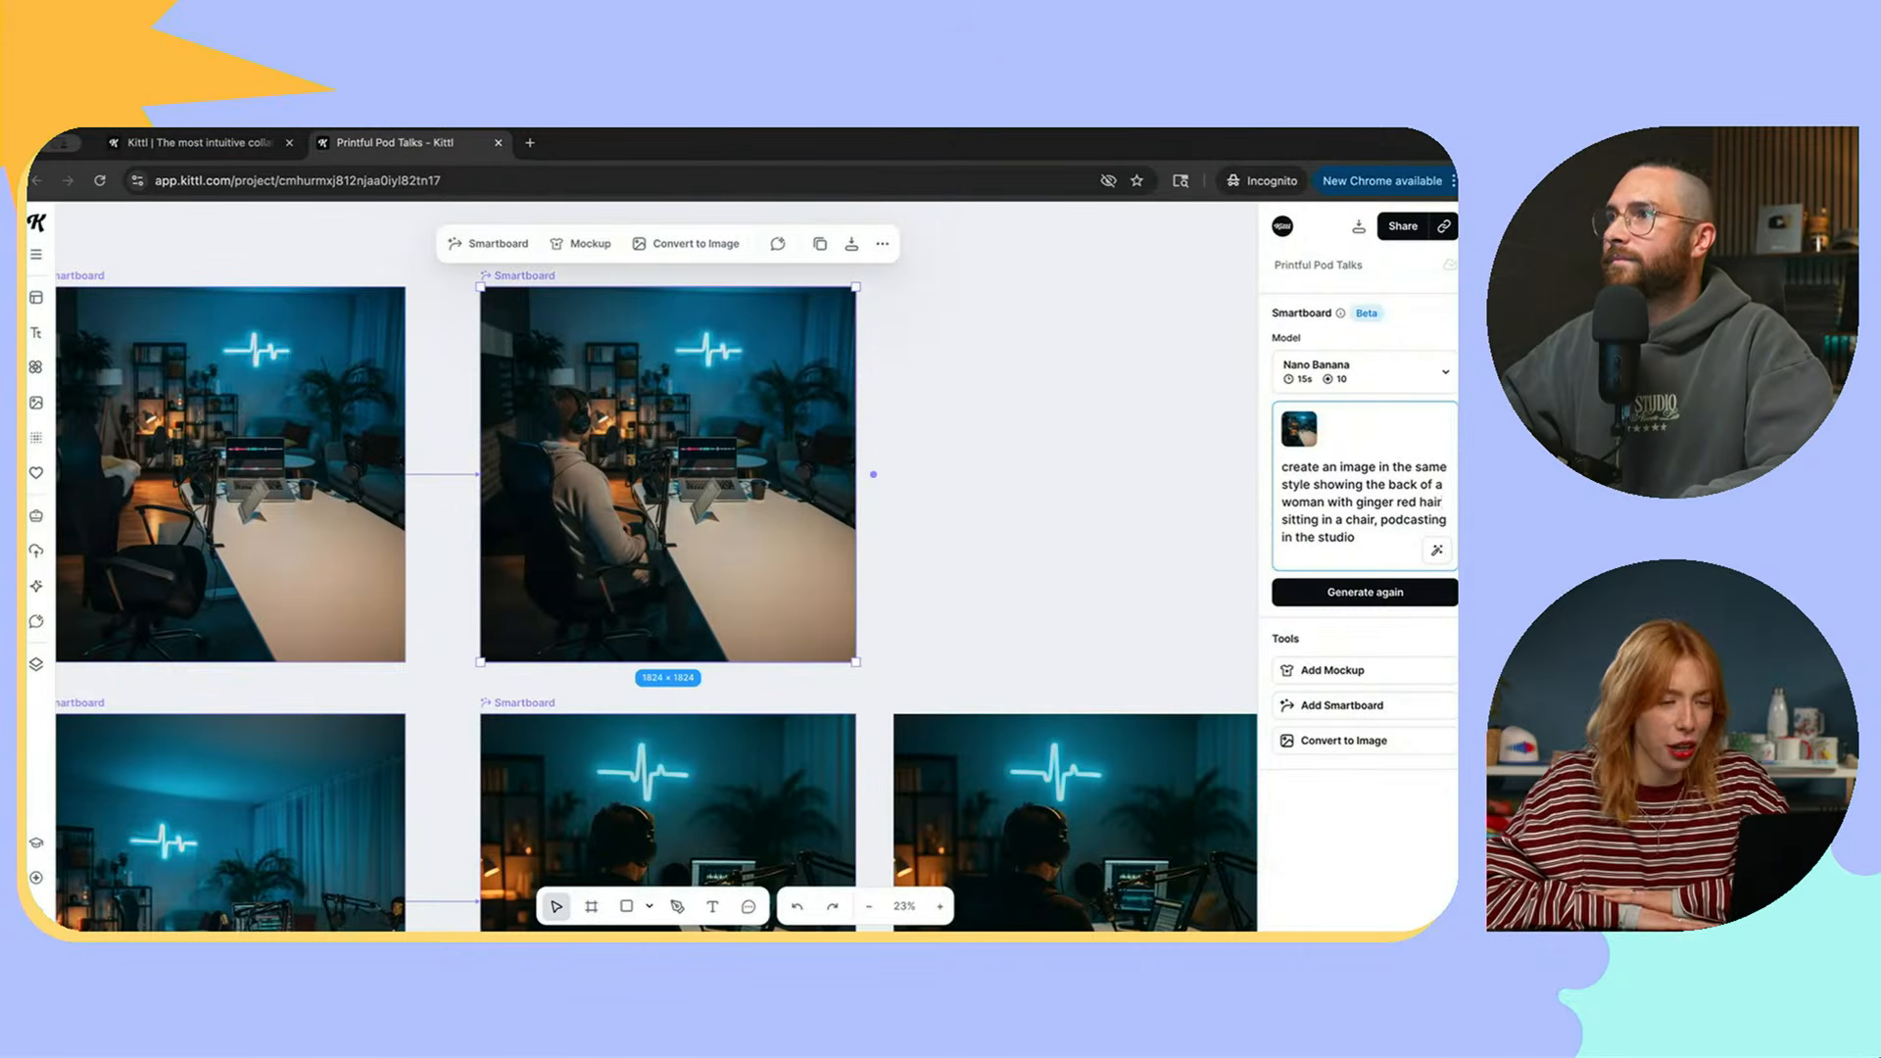
pyautogui.click(1365, 592)
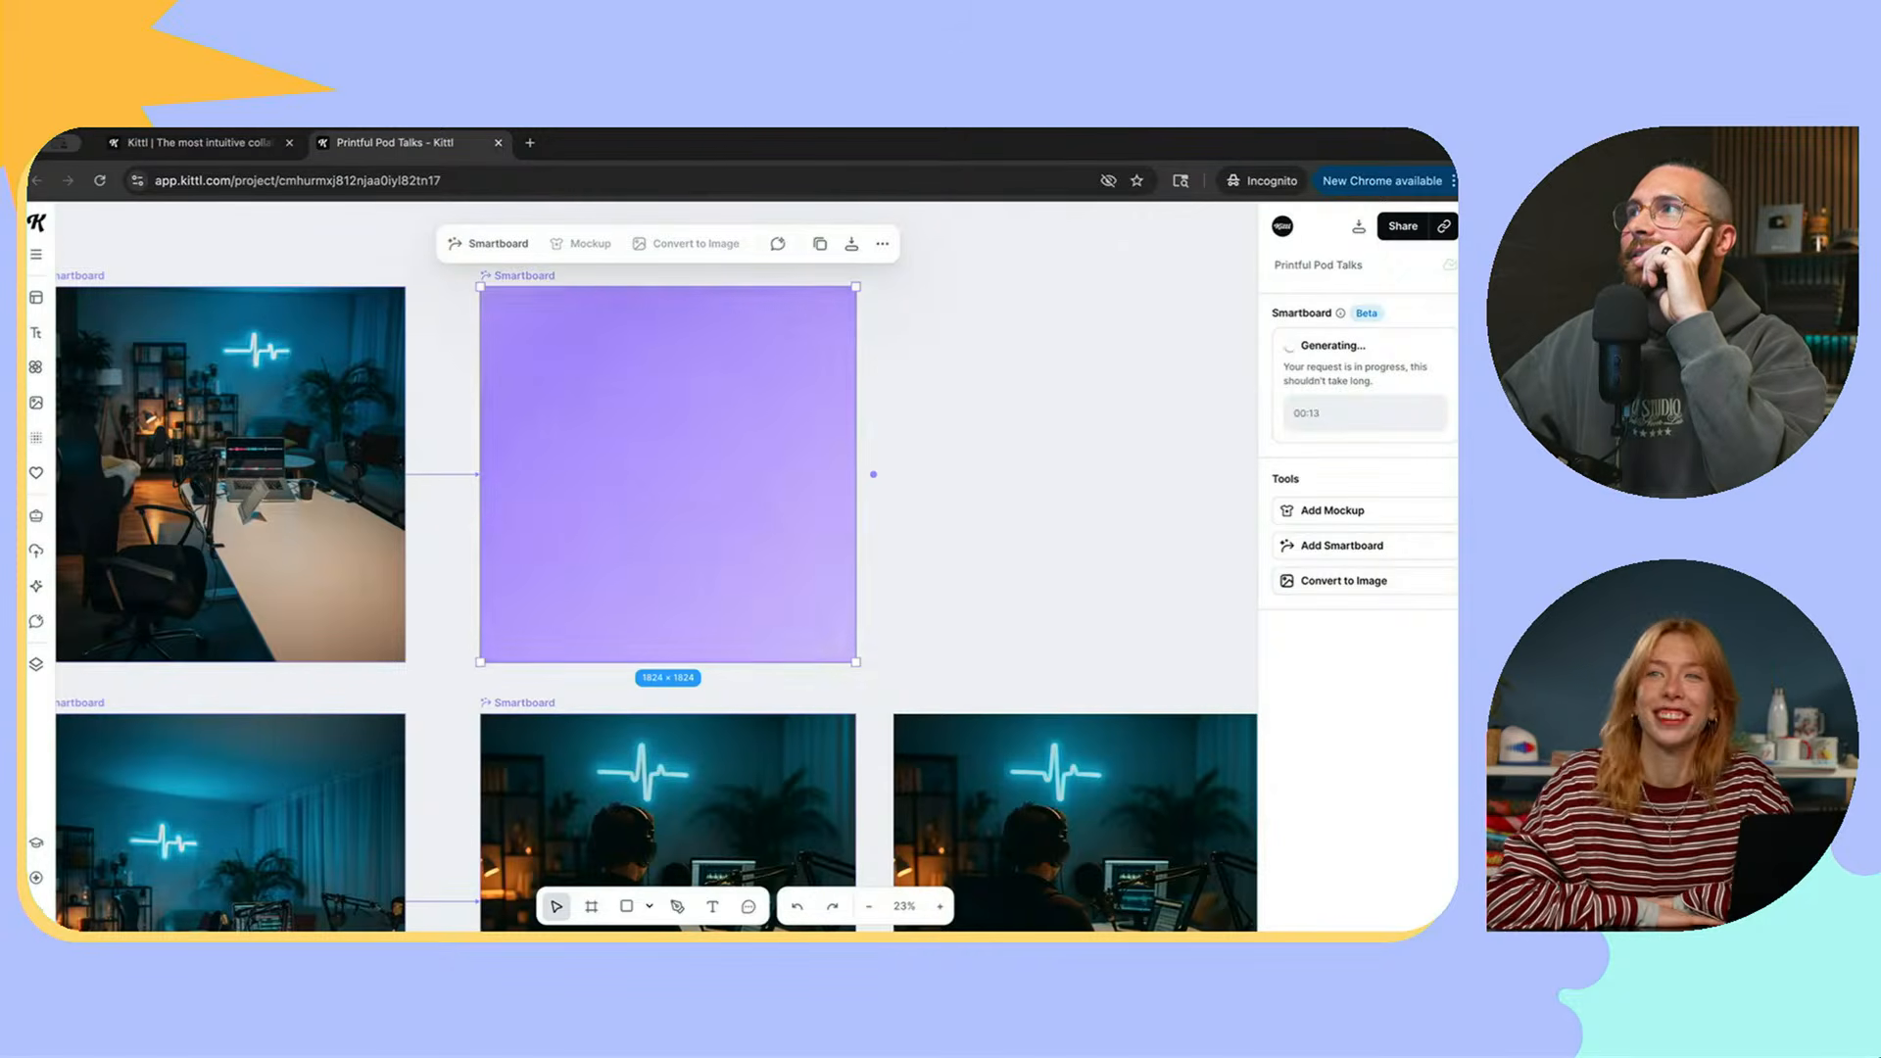
pyautogui.hscroll(-1, 656, 567)
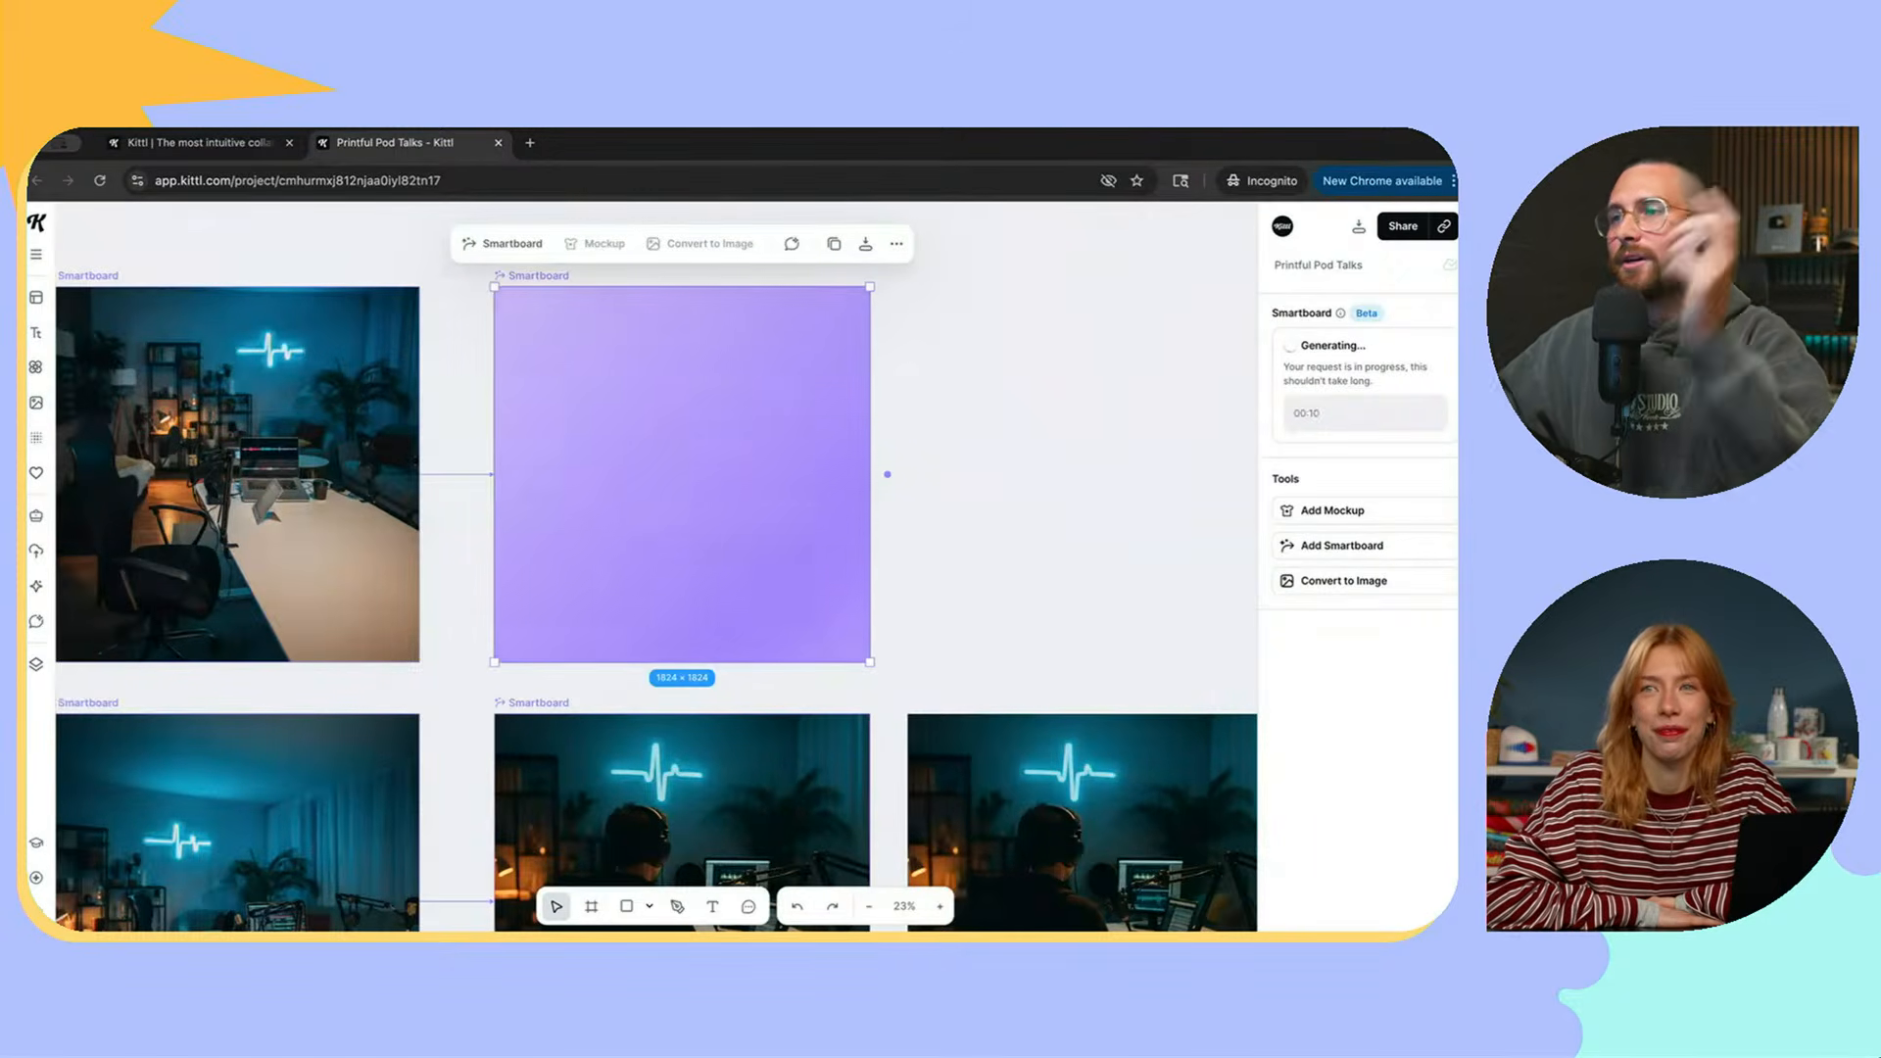
pyautogui.hscroll(-10, 656, 566)
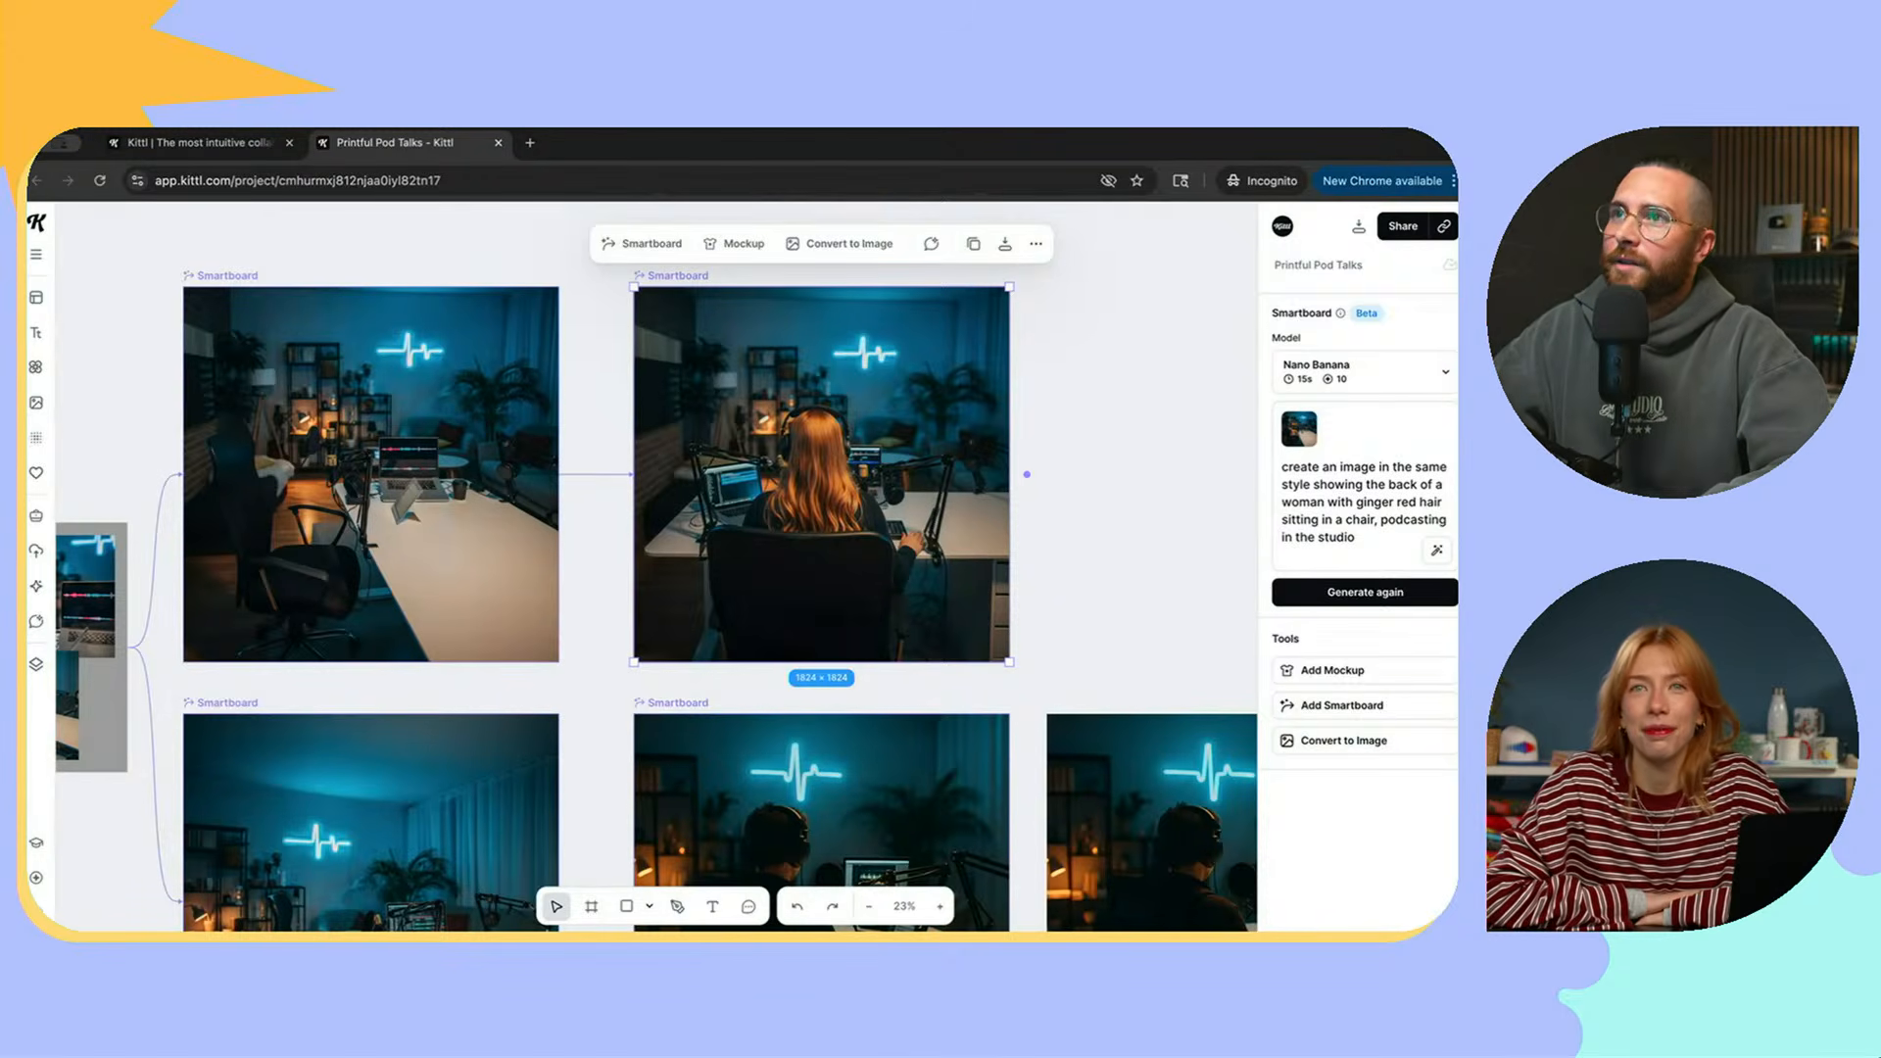
# Step: Search the image library for "portrait" and place the photo of the man in an orange beanie beside the ginger-haired podcaster Smartboard
pyautogui.scroll(-3, 1128, 532)
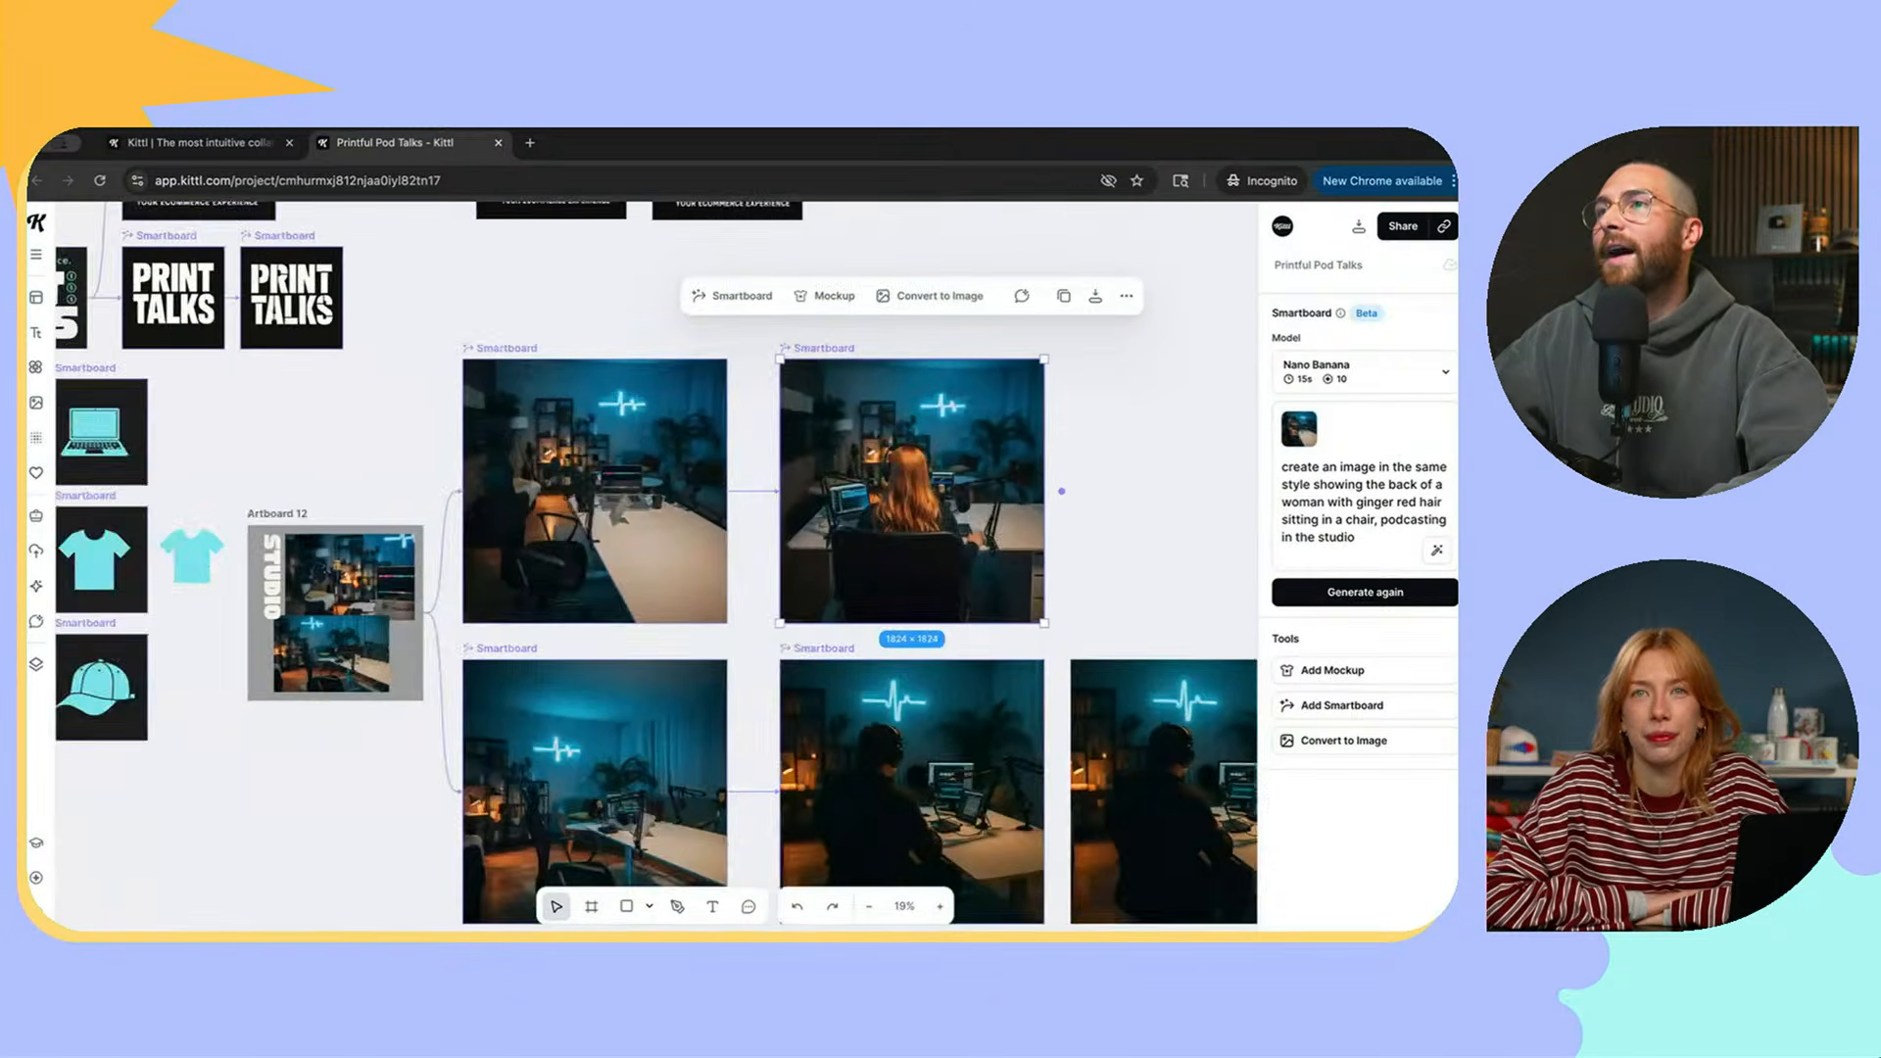
pyautogui.hscroll(5, 647, 563)
pyautogui.scroll(-1, 647, 563)
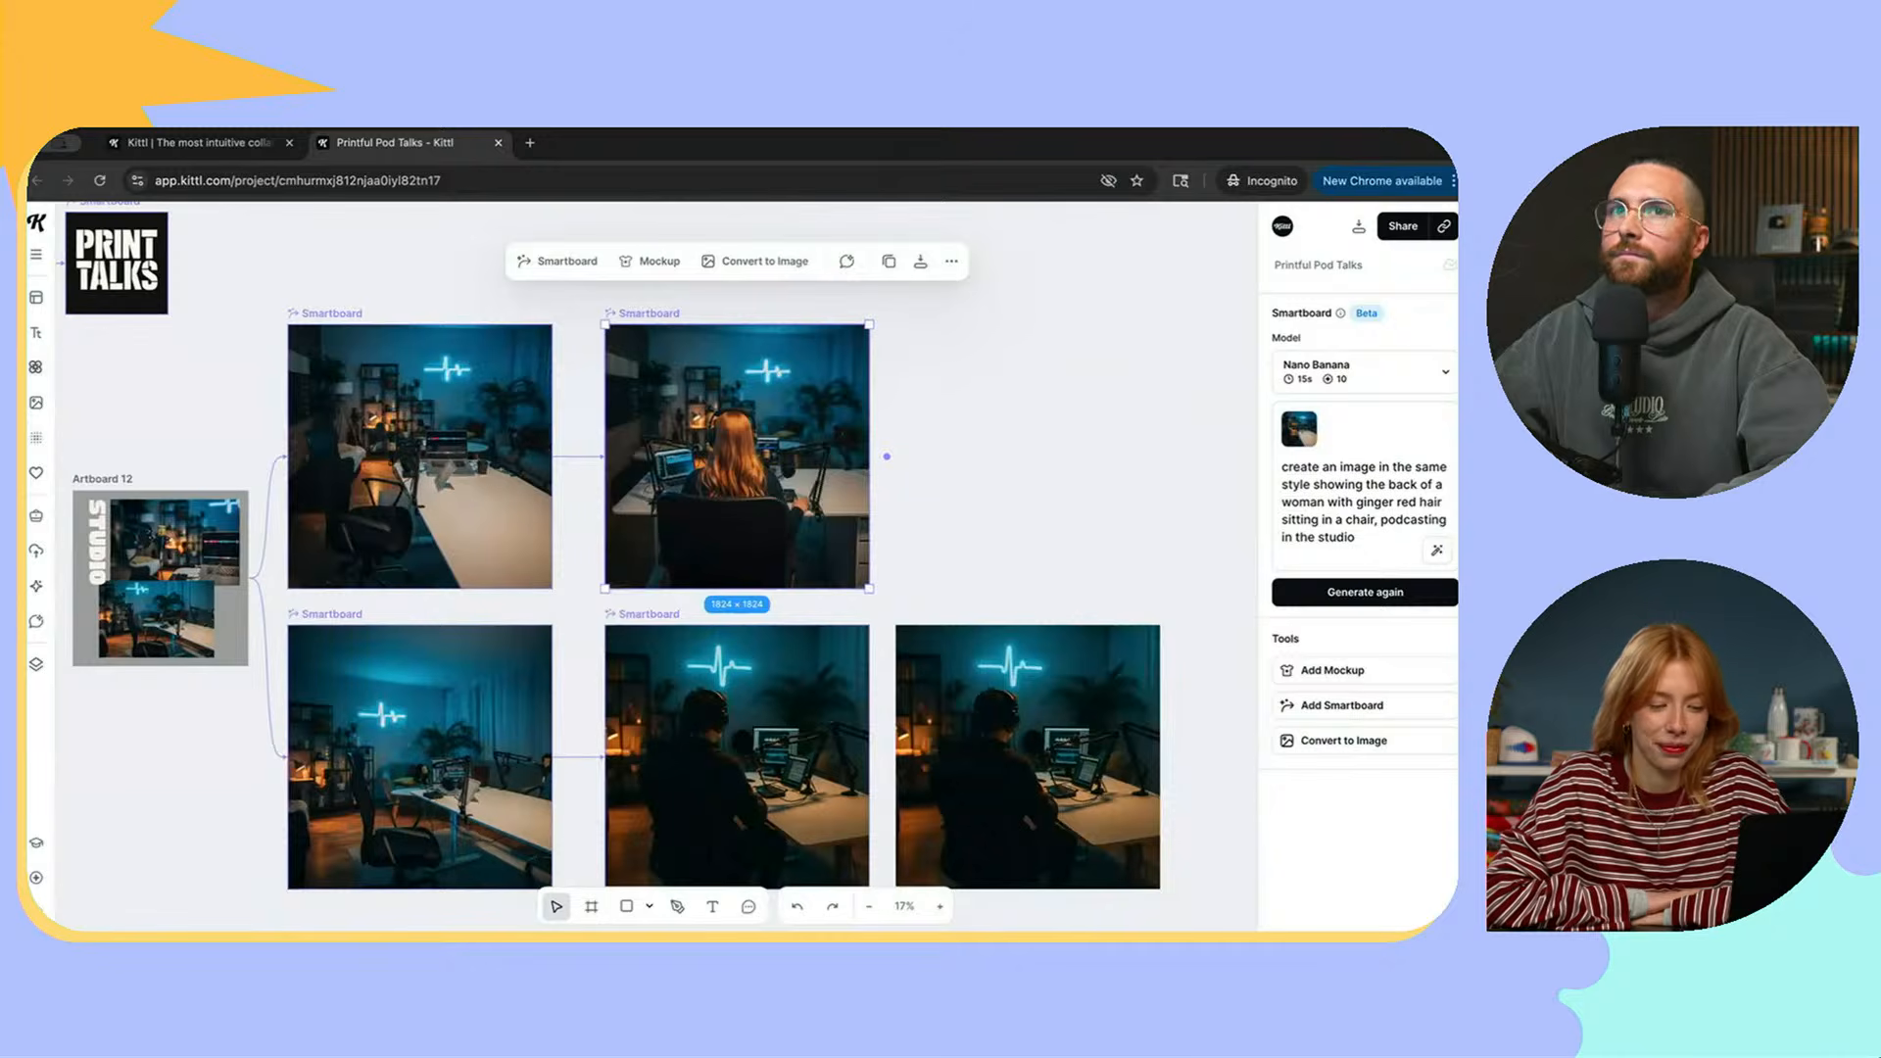
pyautogui.click(37, 403)
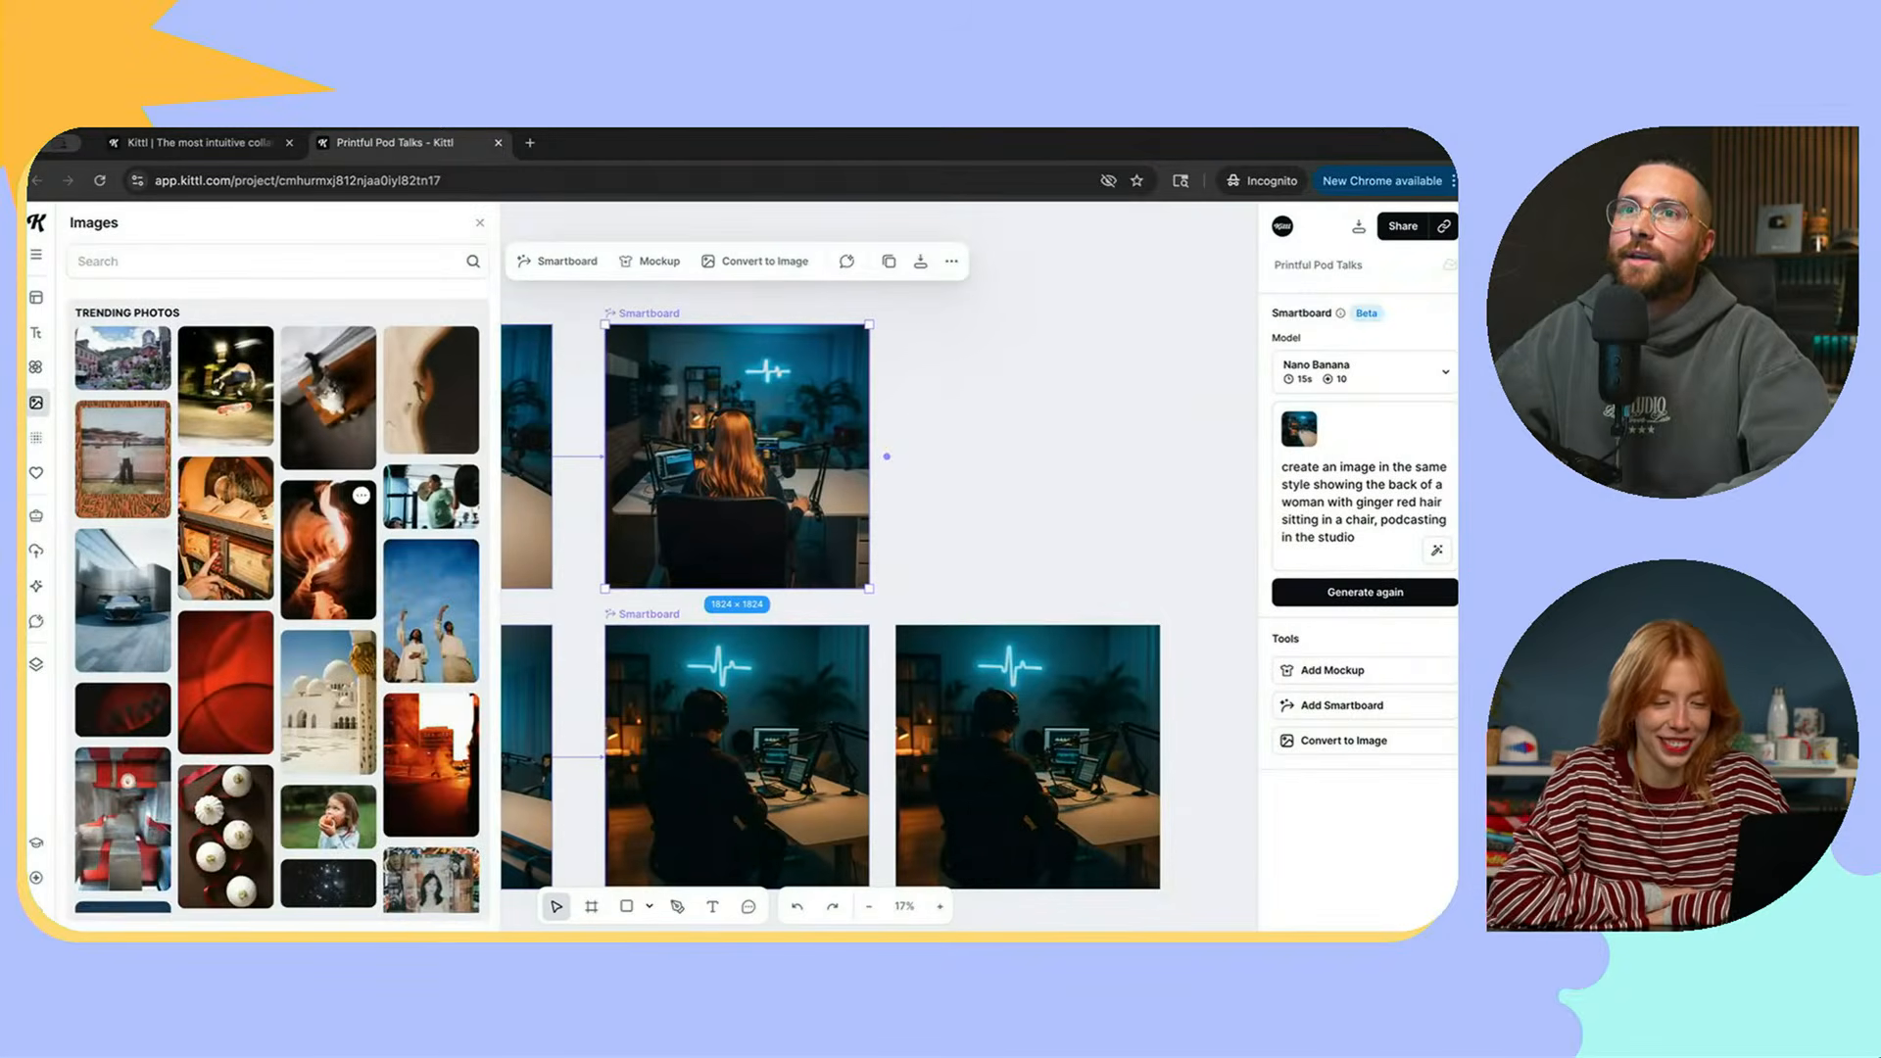
pyautogui.click(80, 260)
pyautogui.write('po')
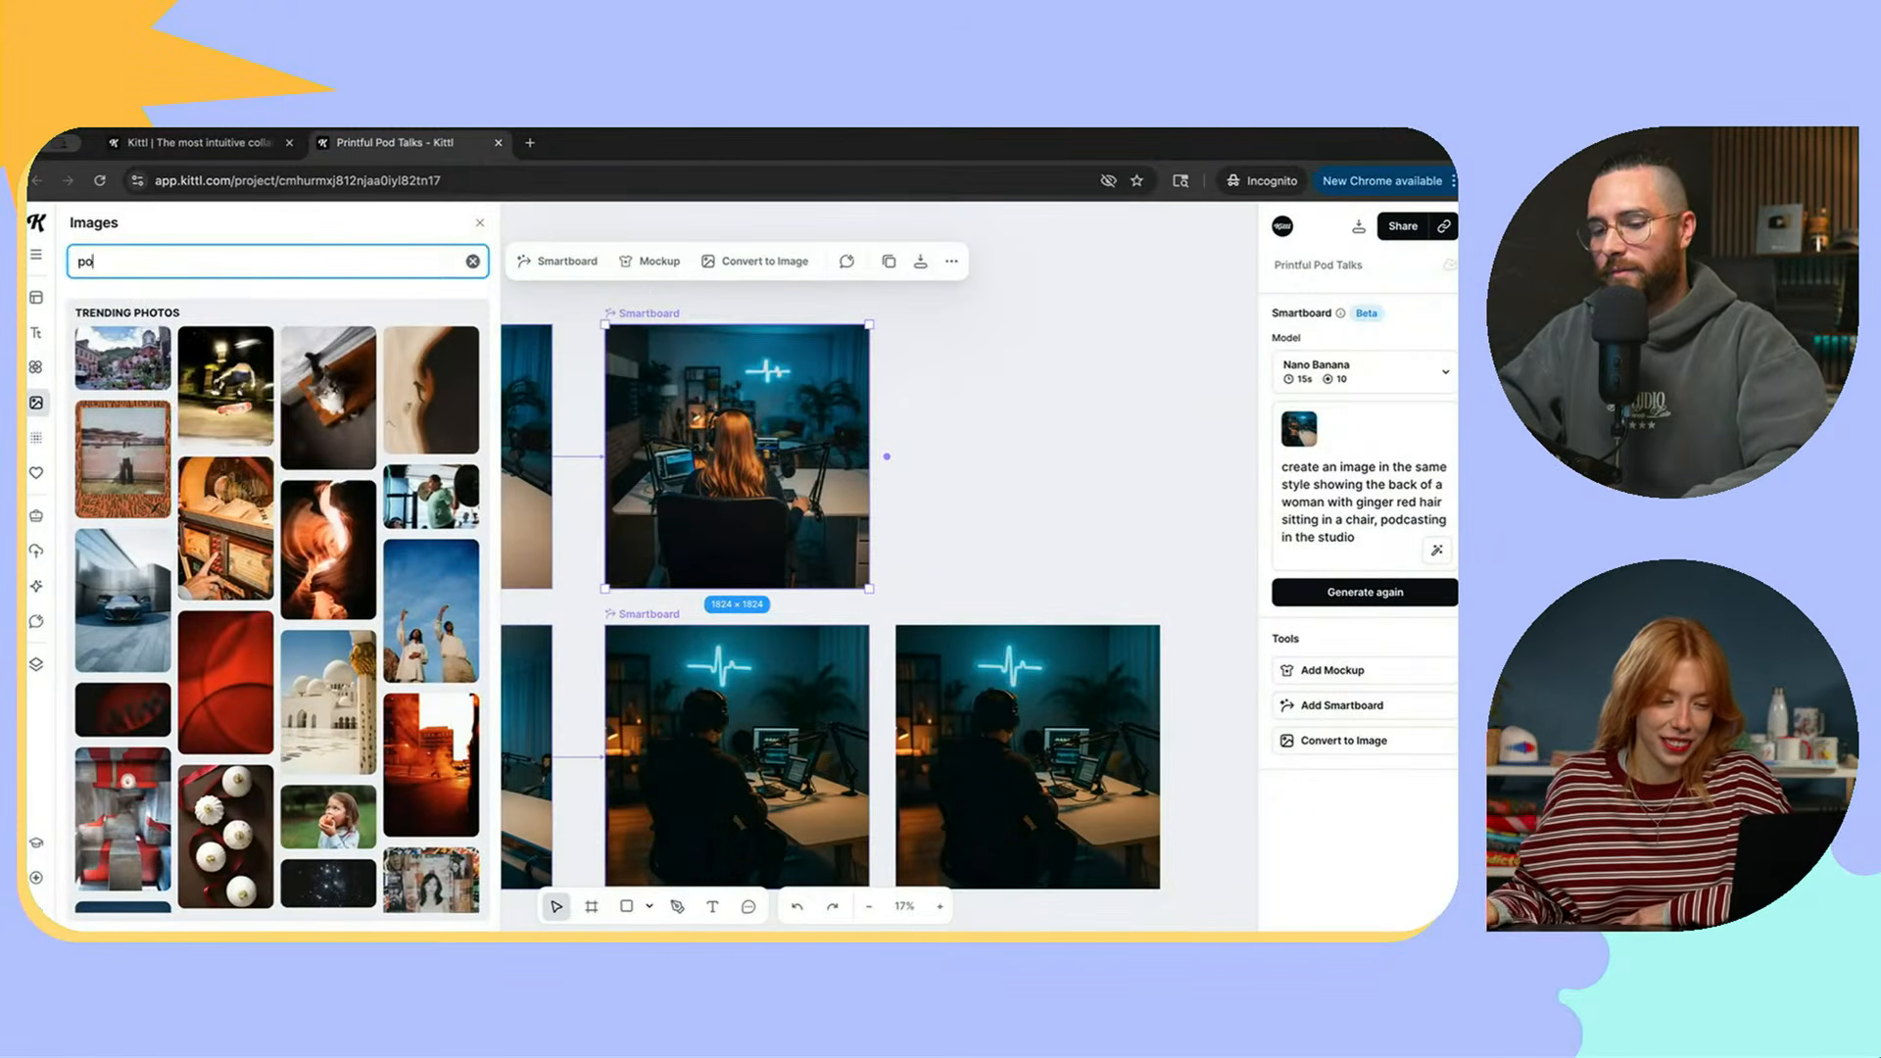
pyautogui.write('rtrait')
pyautogui.press('Return')
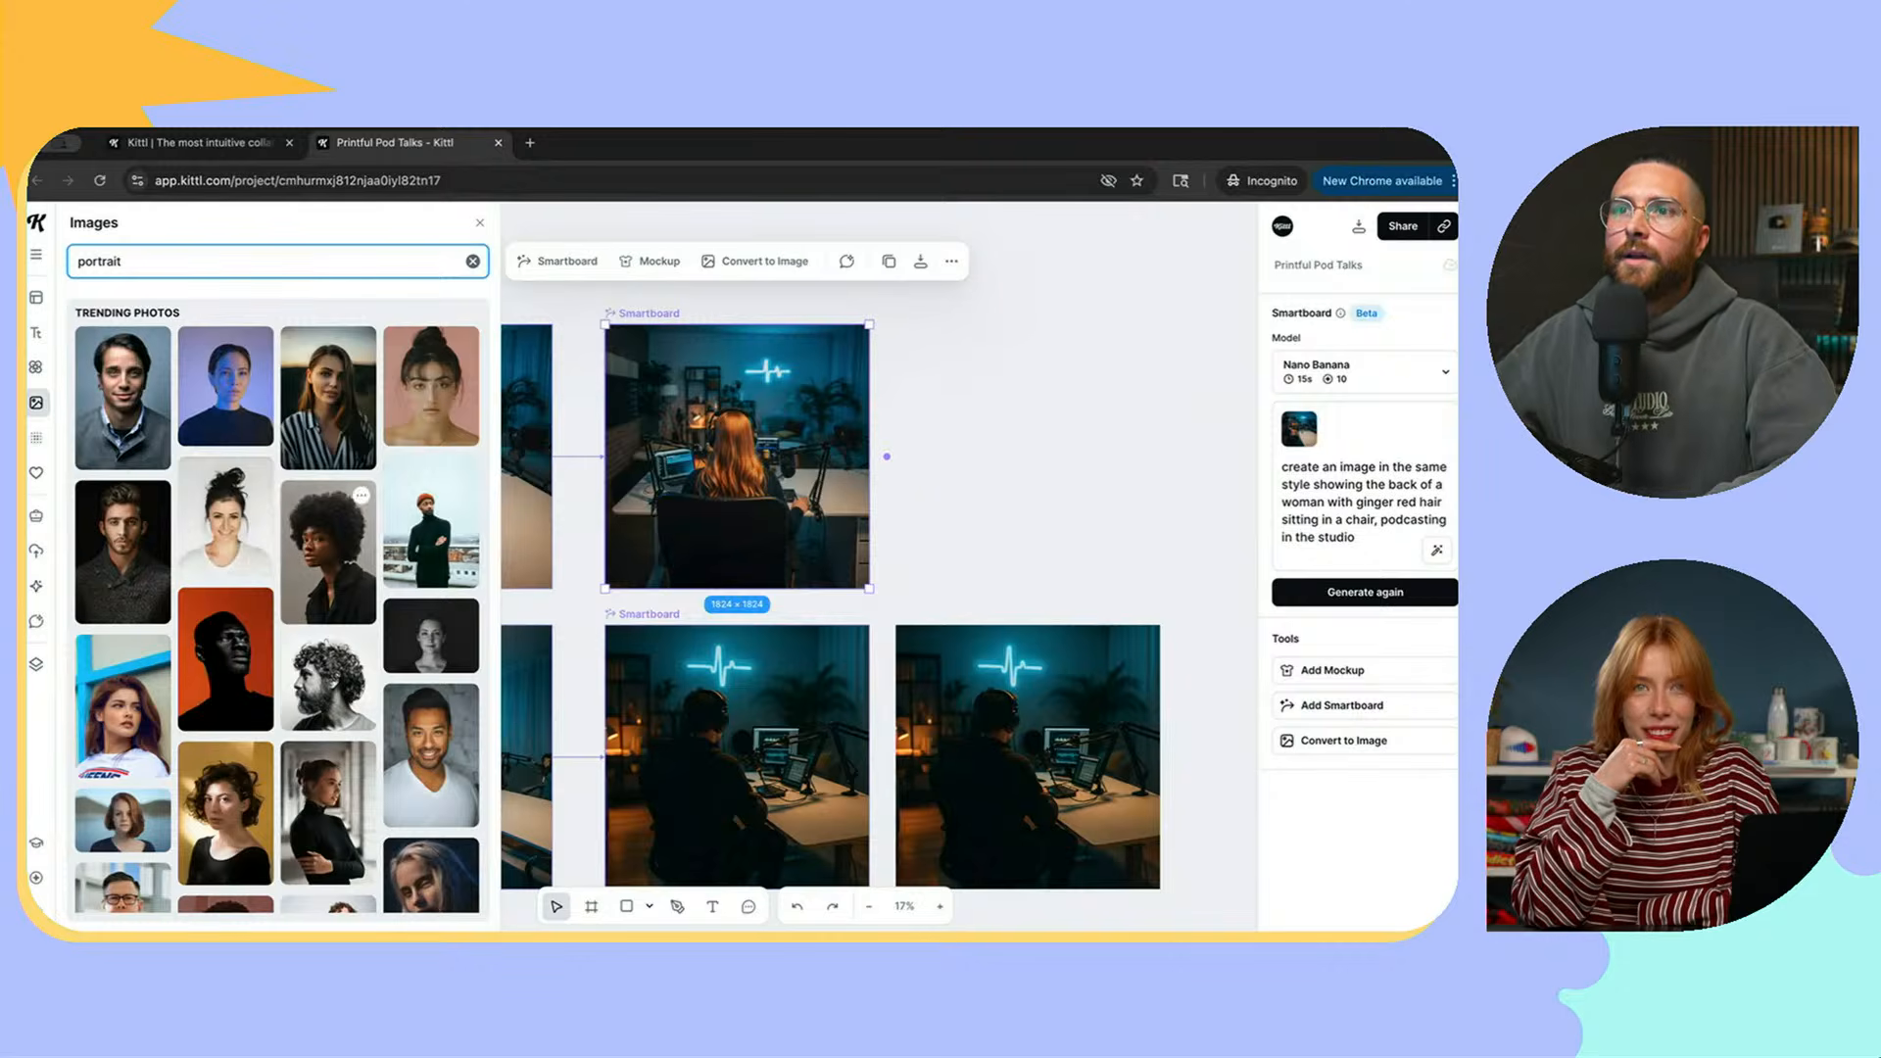
pyautogui.moveTo(431, 522); pyautogui.dragTo(1027, 399)
pyautogui.click(480, 223)
pyautogui.hscroll(2, 1026, 398)
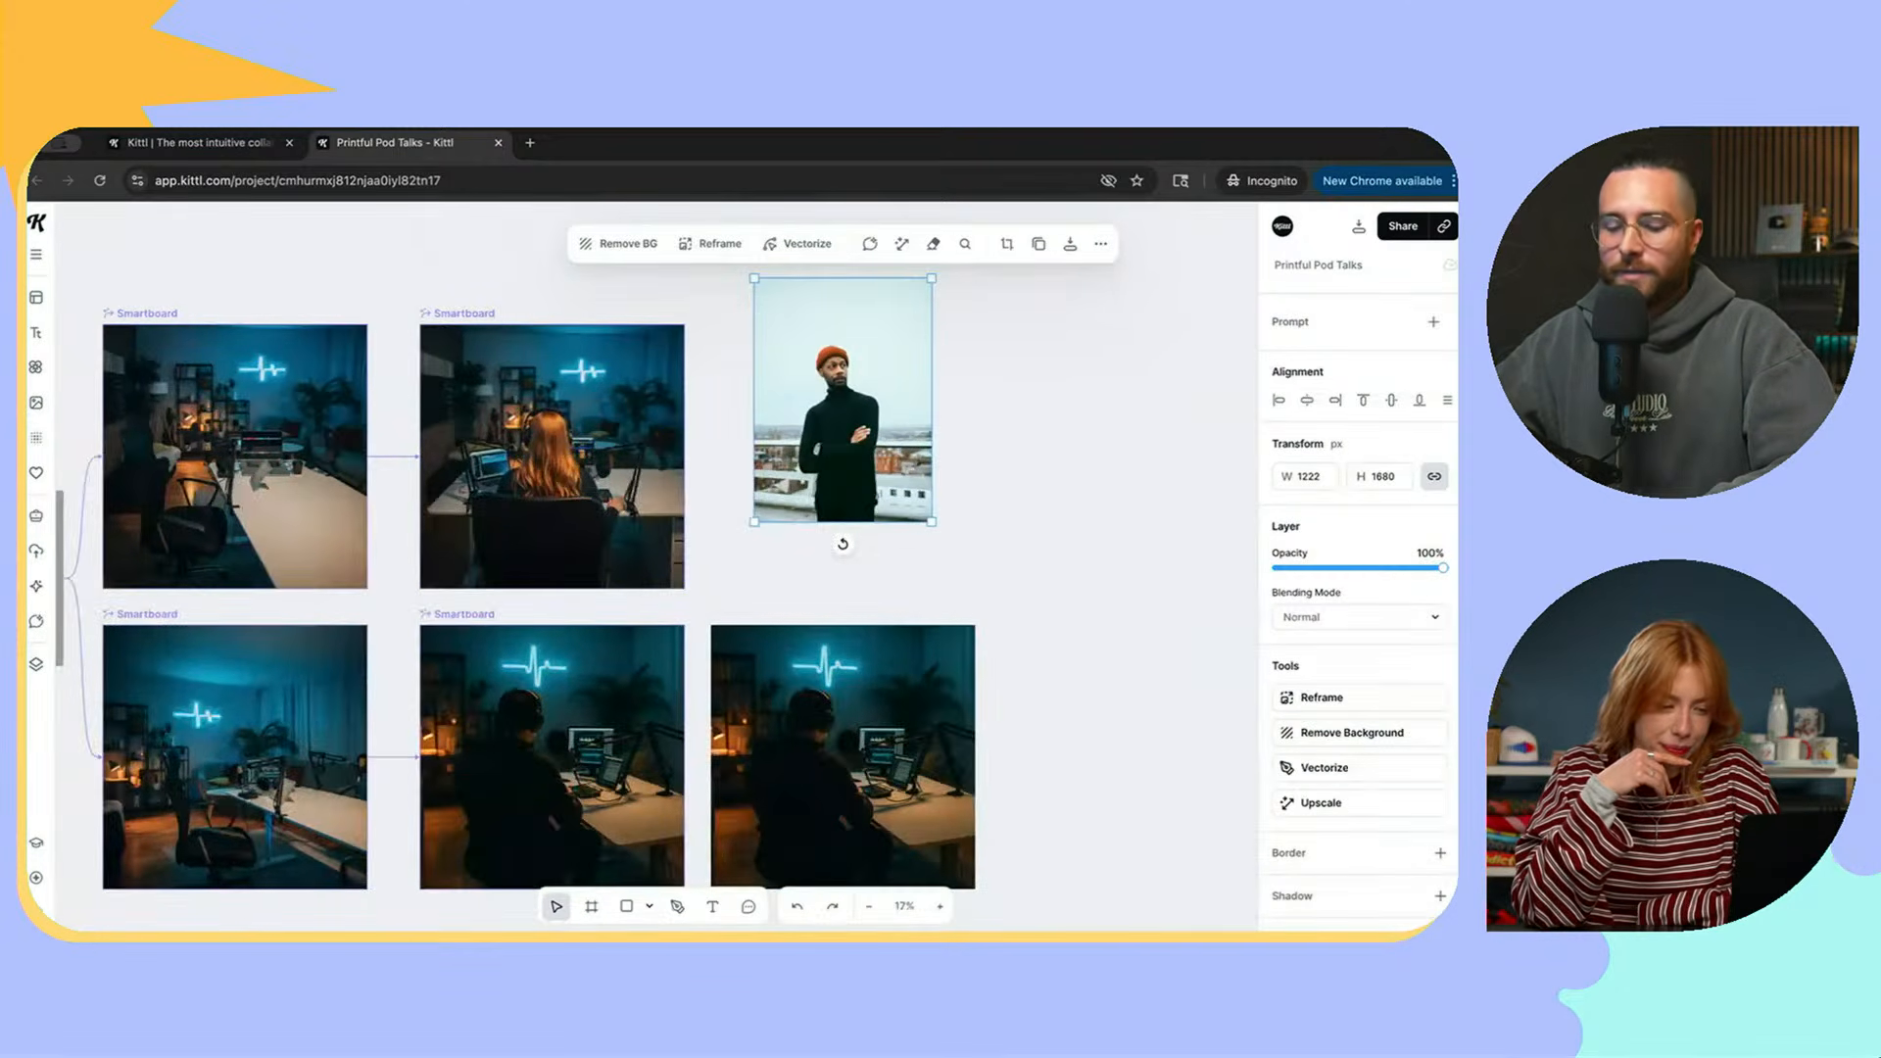
# Step: Draw a square artboard of about 1316 × 1316 px beside the photo of the man in the orange beanie
pyautogui.scroll(3, 951, 469)
pyautogui.press('f')
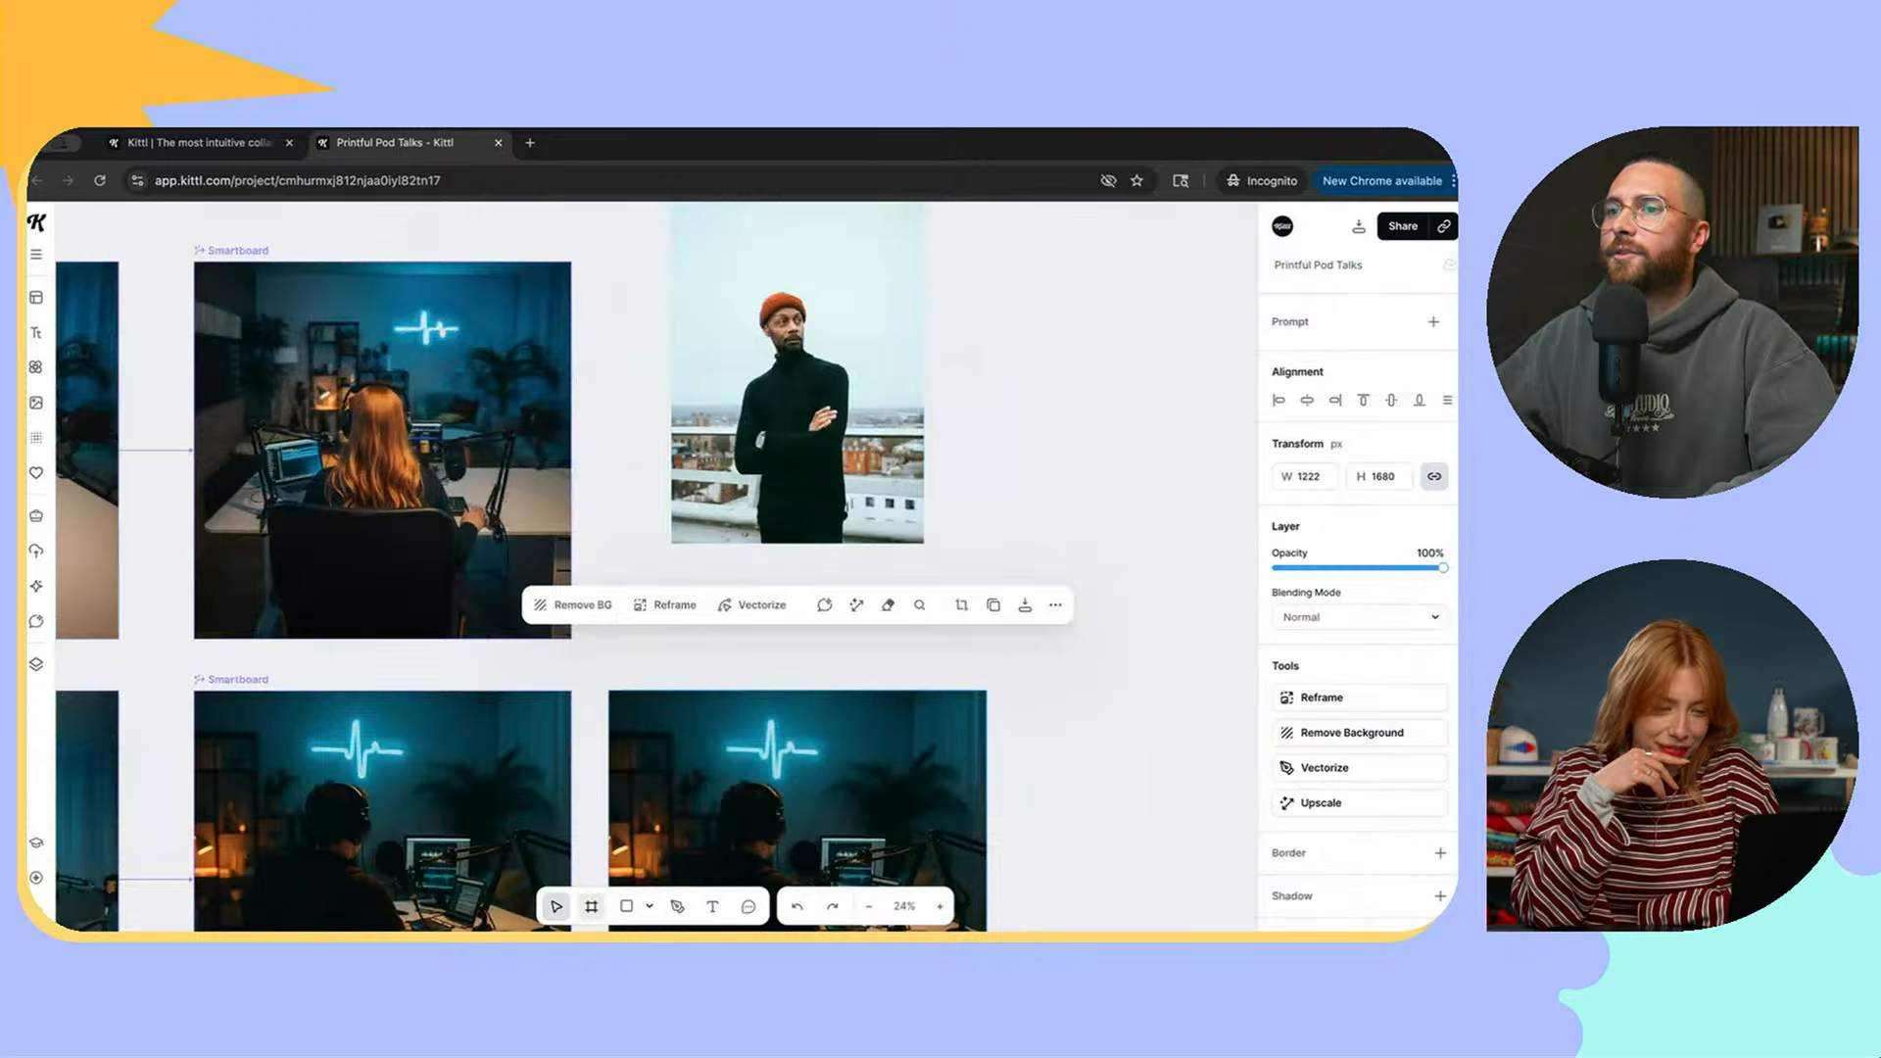
pyautogui.moveTo(964, 301); pyautogui.dragTo(1235, 573)
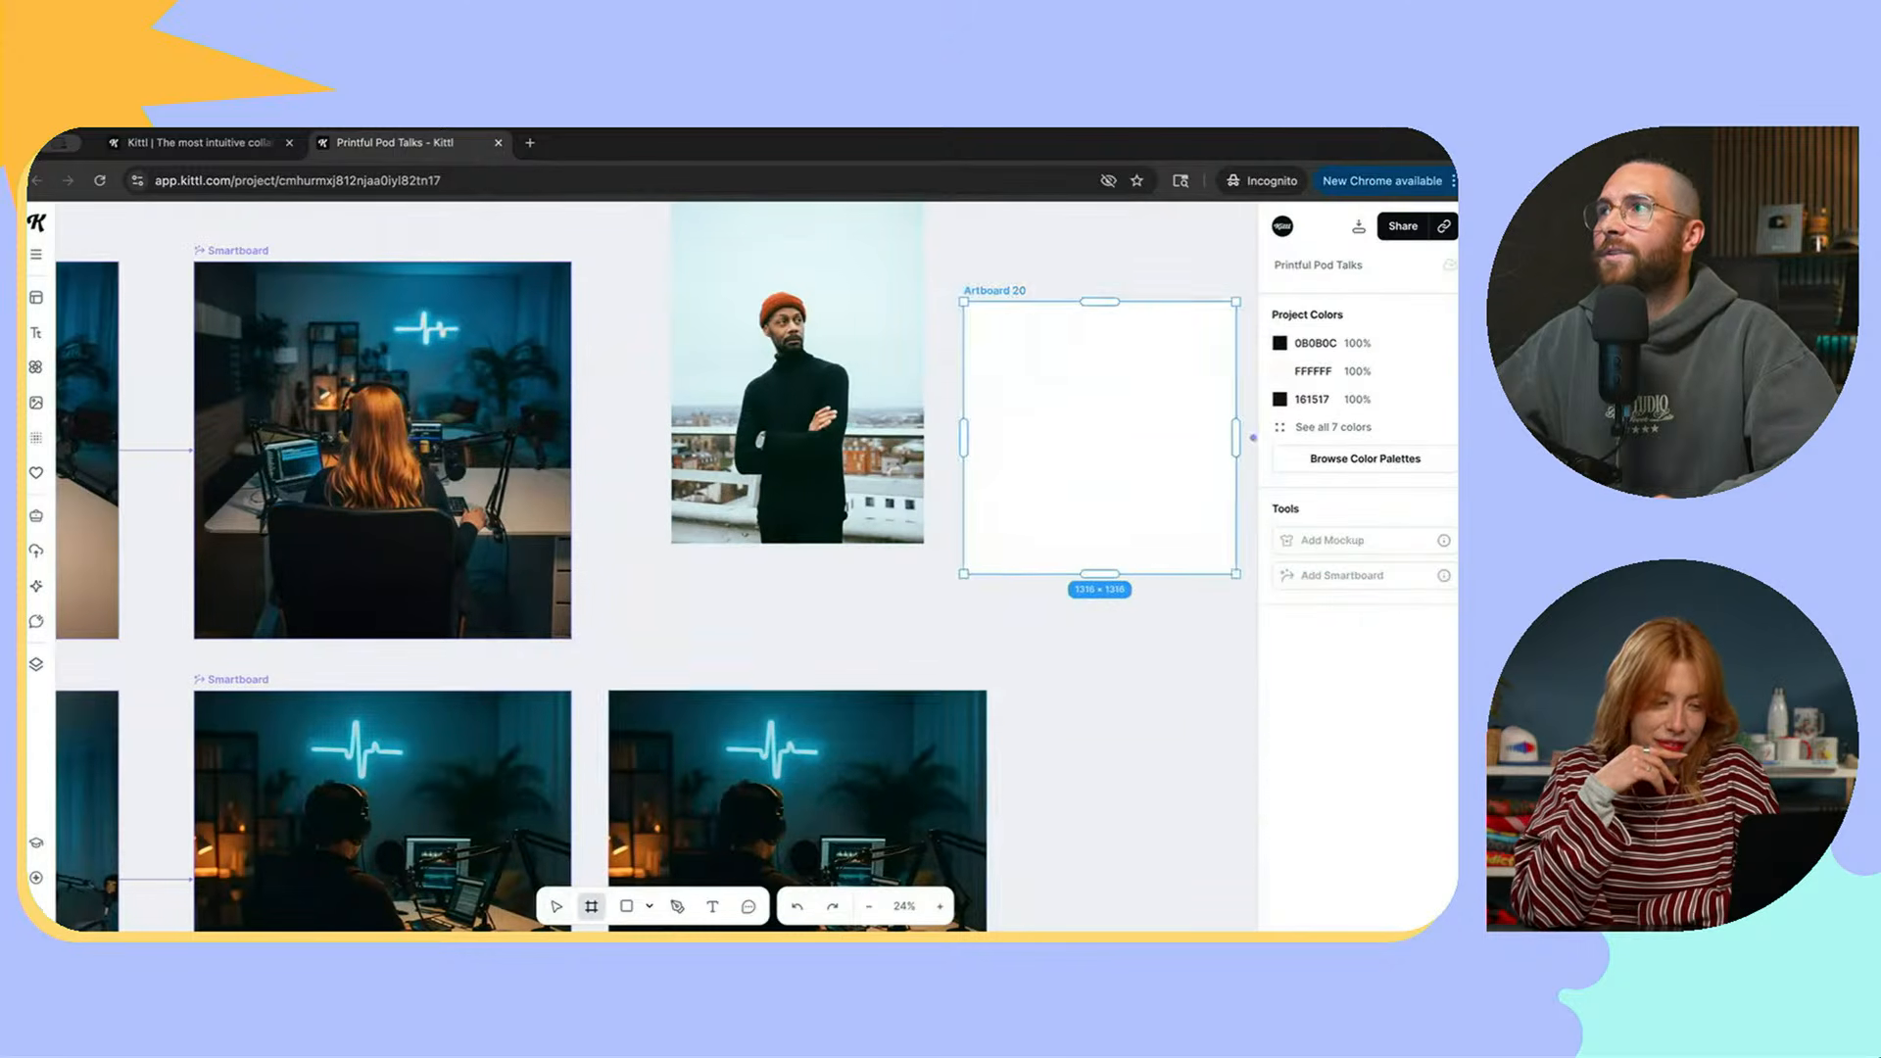
# Step: Place the photo of the man in the orange beanie inside the square artboard so the artboard crops it
pyautogui.hscroll(1, 1234, 573)
pyautogui.click(1234, 578)
pyautogui.hscroll(3, 1235, 578)
pyautogui.moveTo(490, 411); pyautogui.dragTo(802, 452)
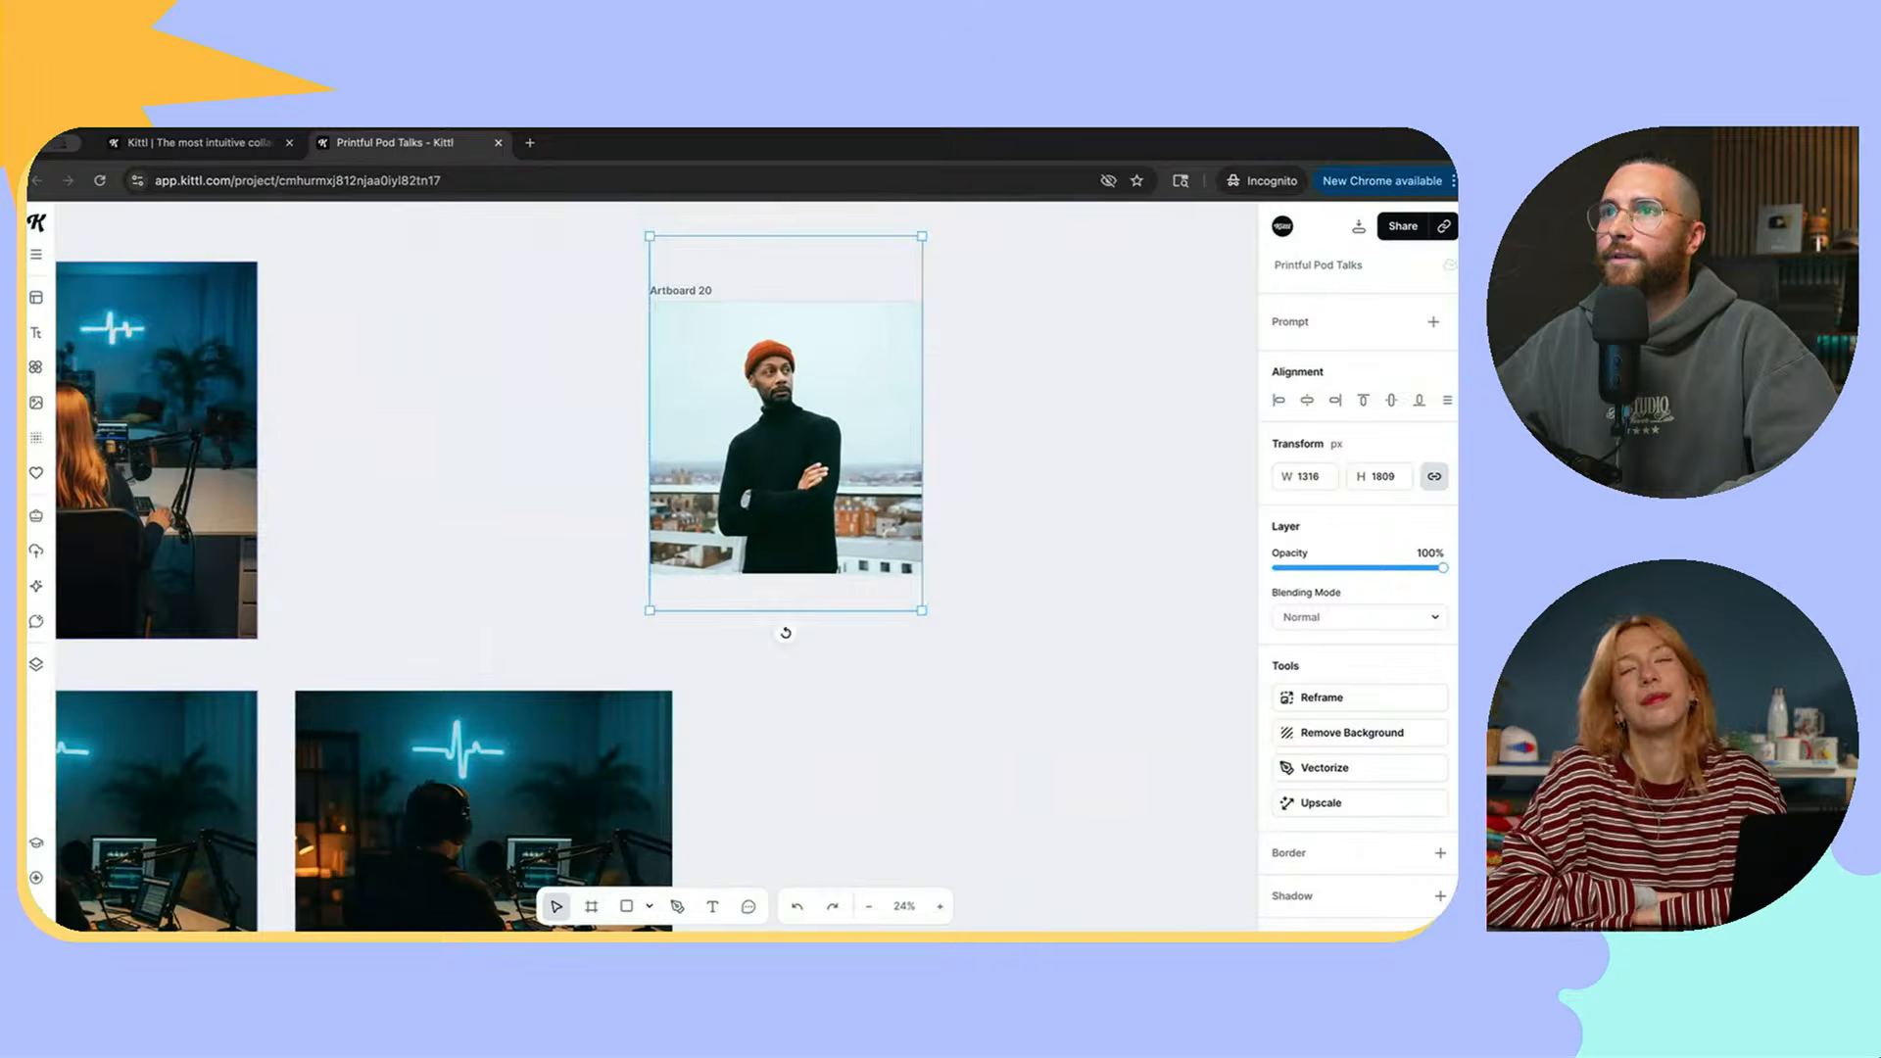
pyautogui.click(989, 470)
pyautogui.hscroll(1, 990, 470)
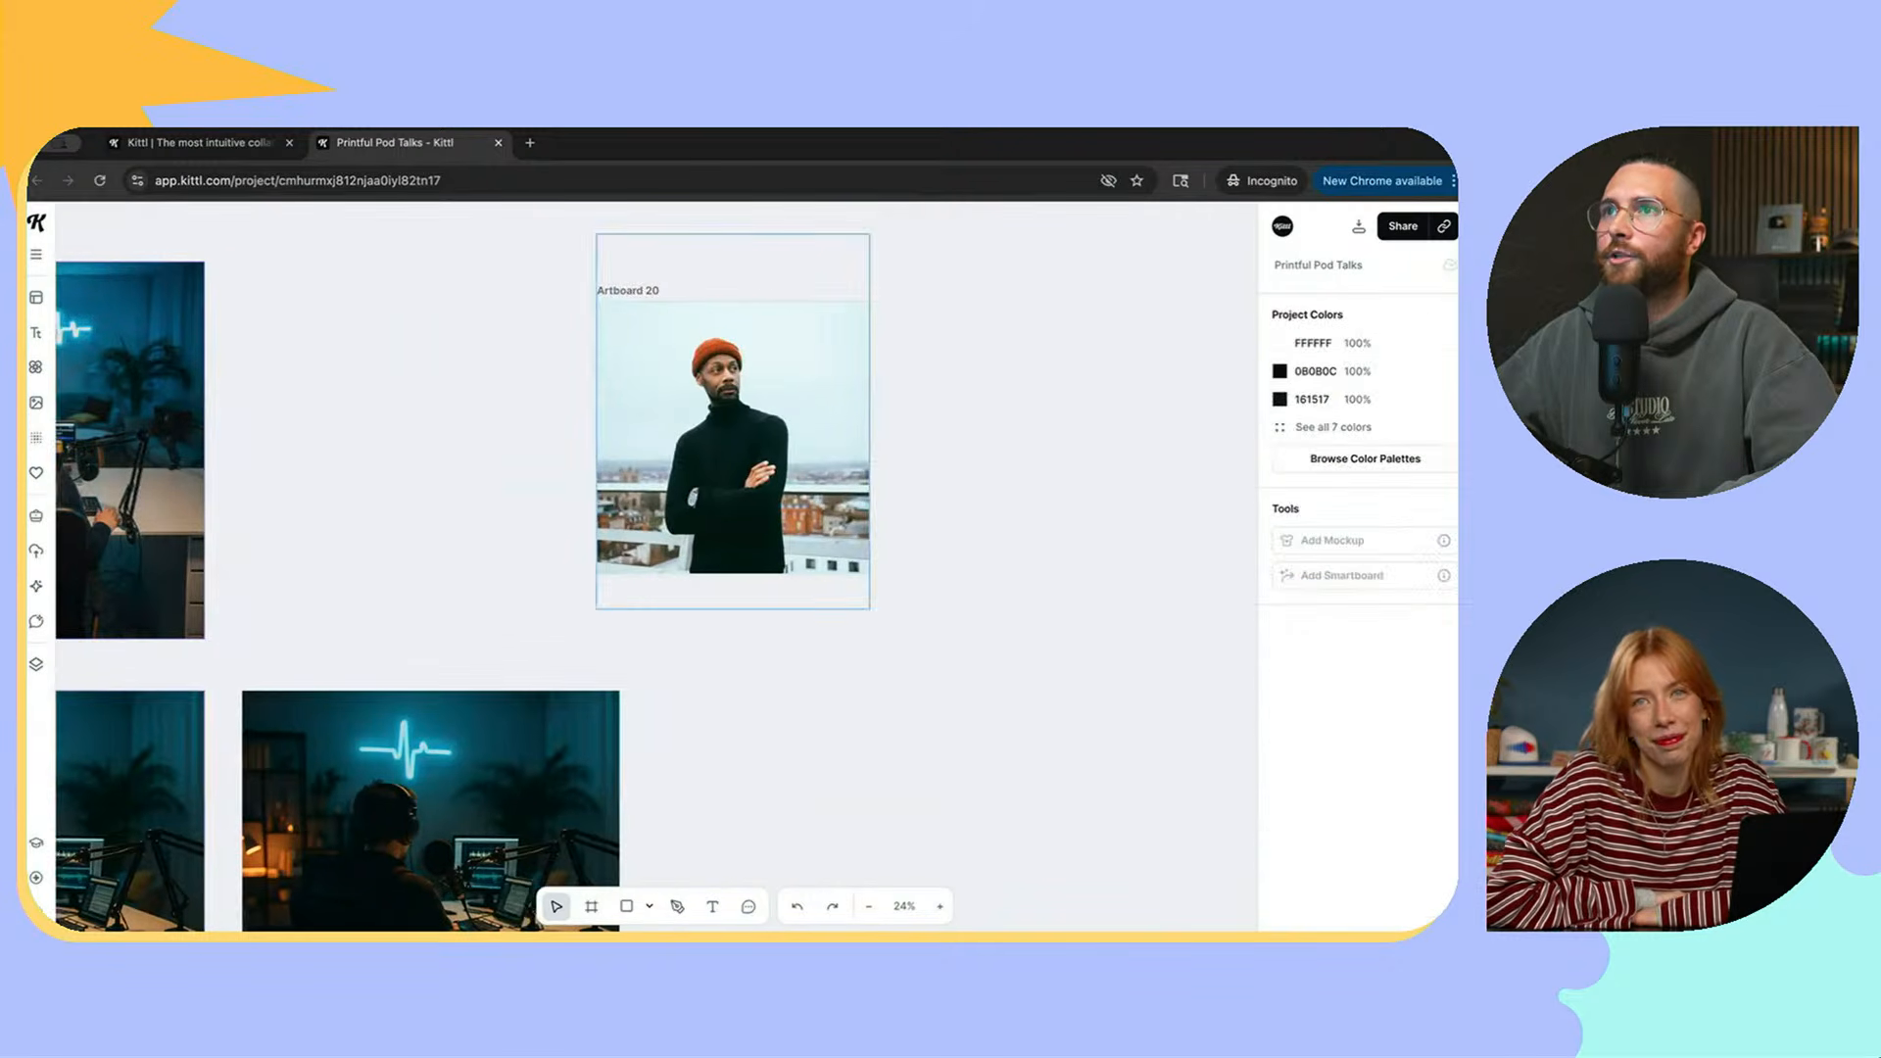
# Step: Add a Smartboard to the portrait artboard and generate it with the prompt "change the facial expression to be smiling toward the camera"
pyautogui.click(628, 291)
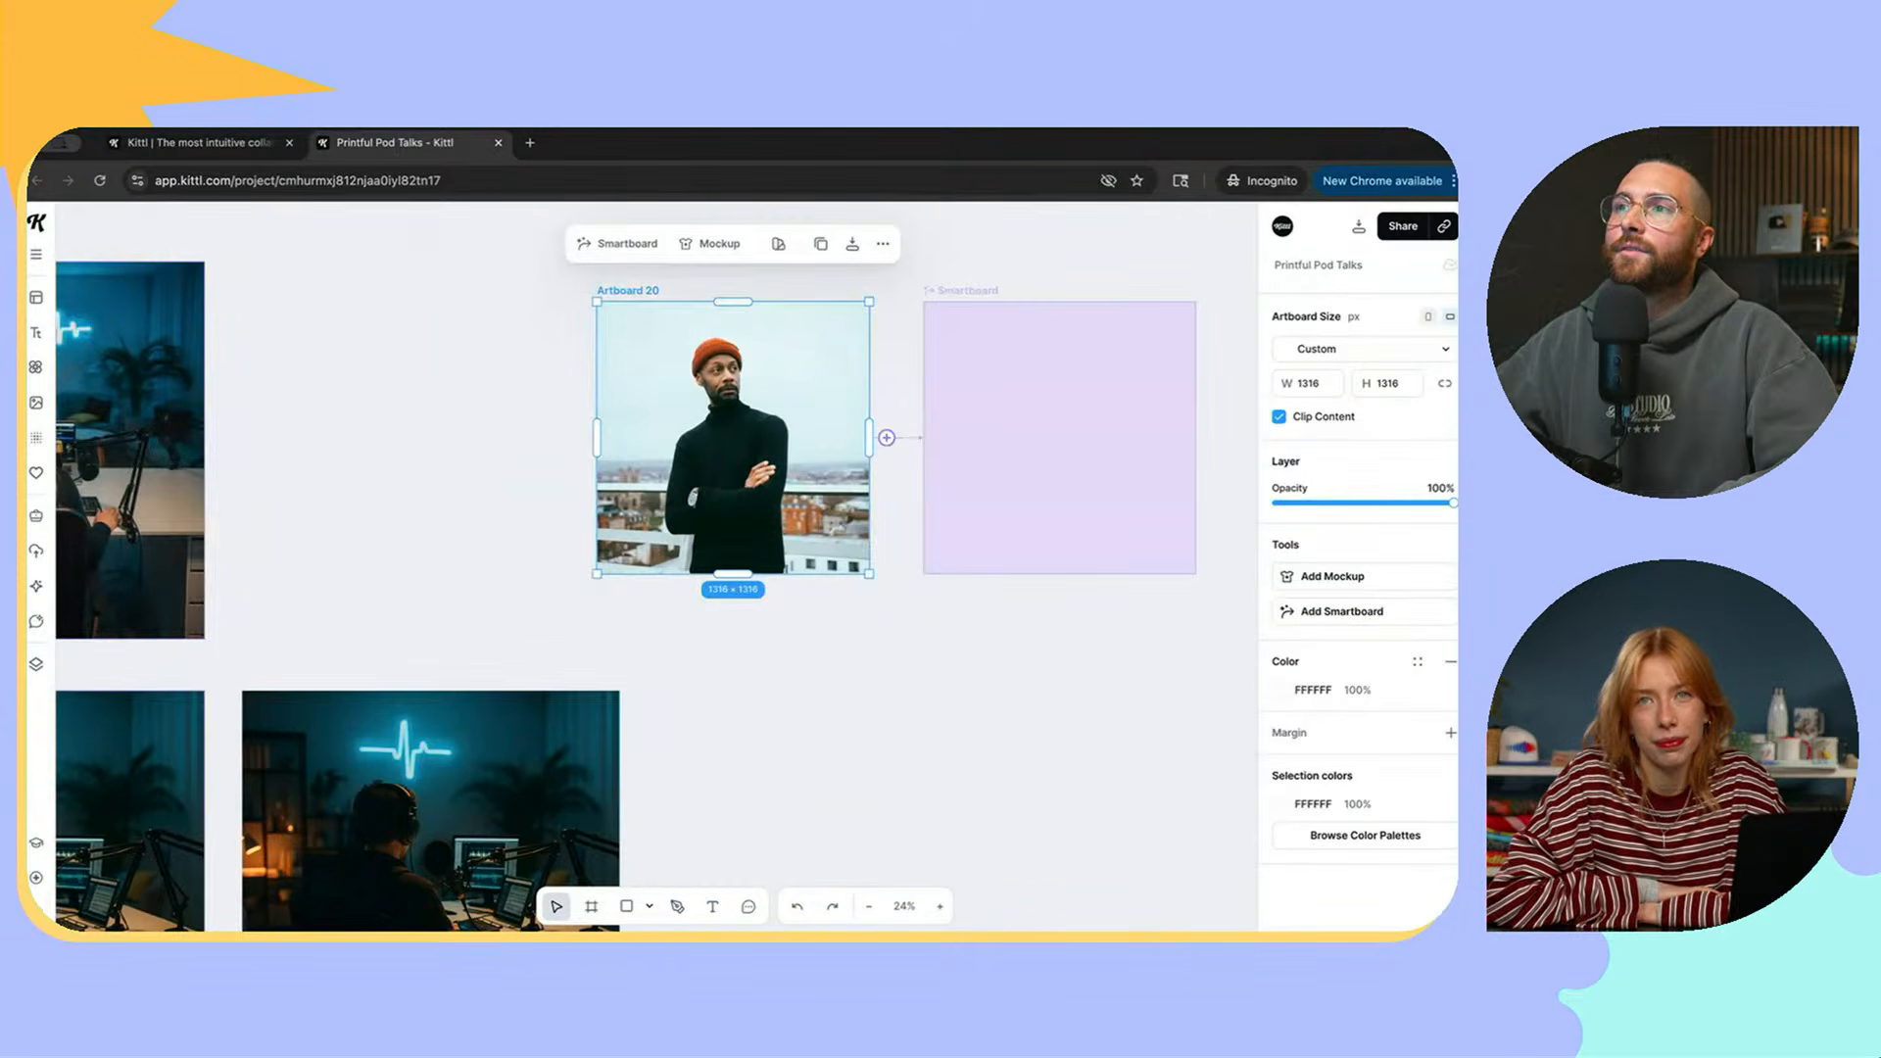
pyautogui.click(886, 438)
pyautogui.write('chang')
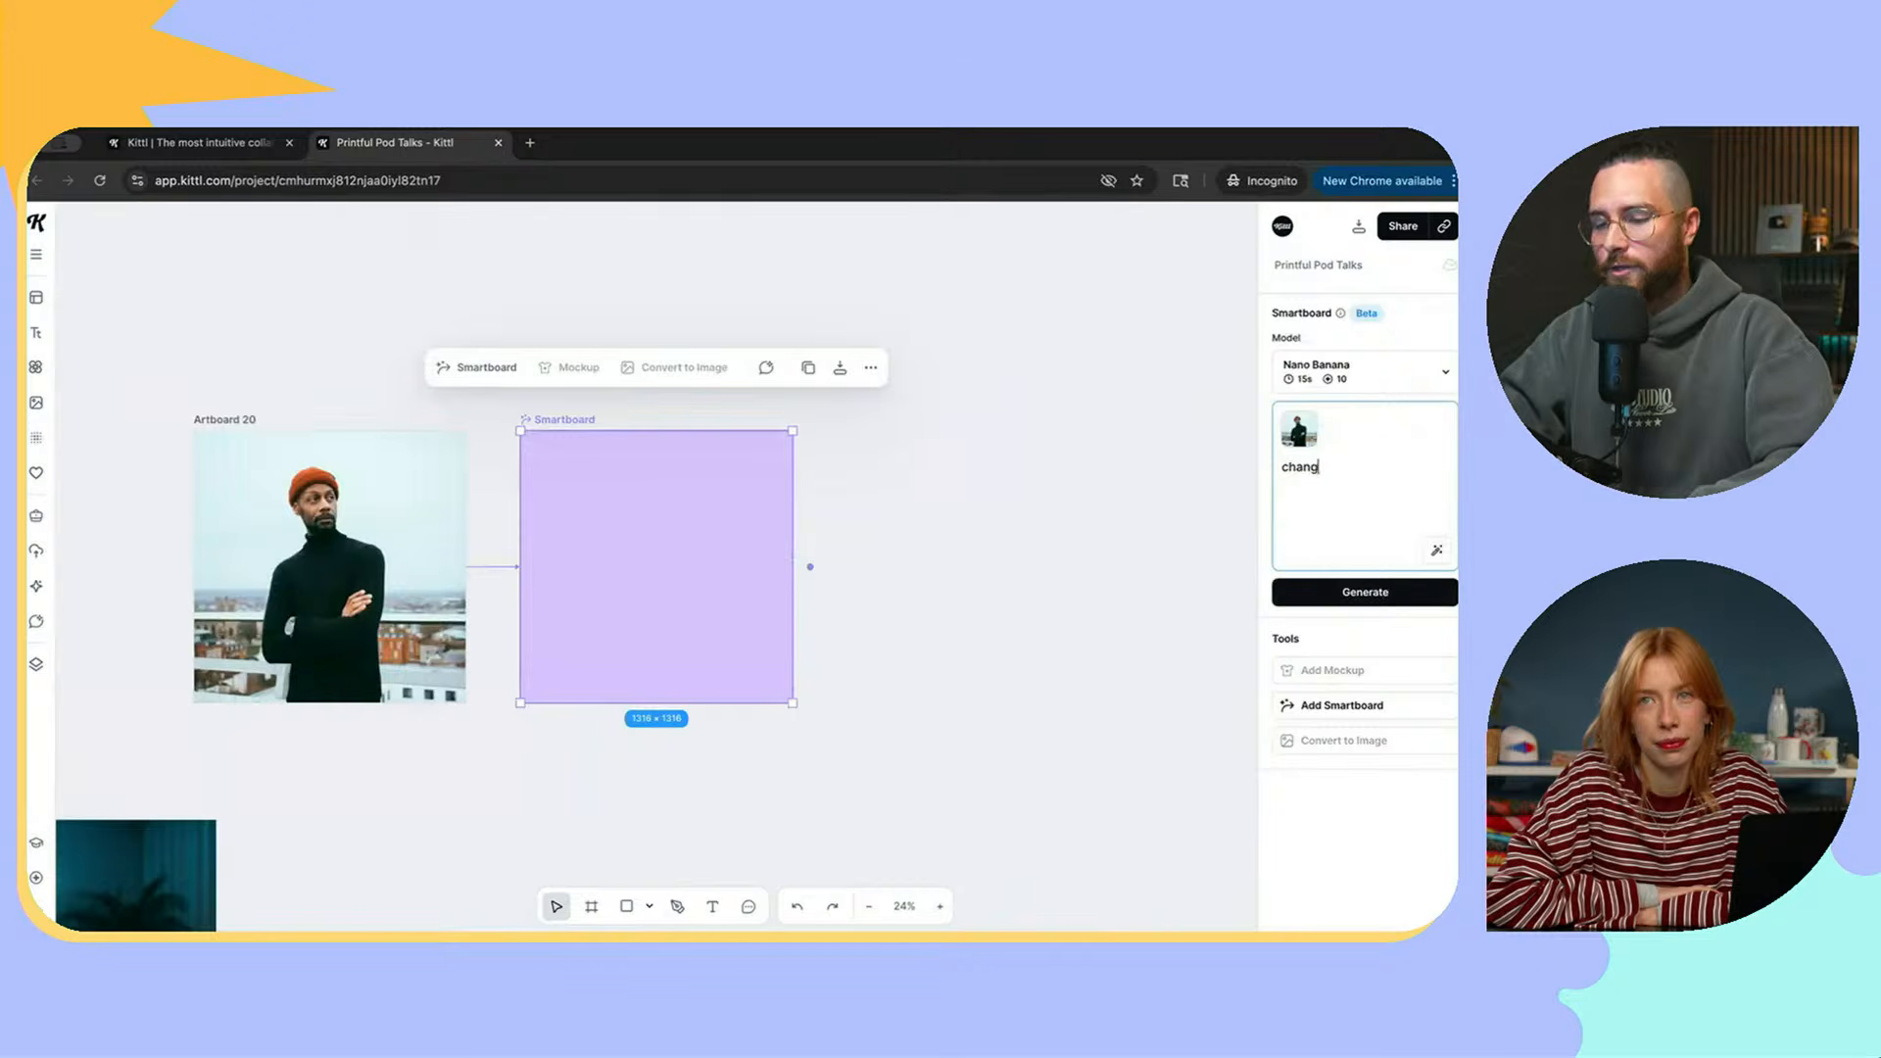
pyautogui.write('e the facial expre')
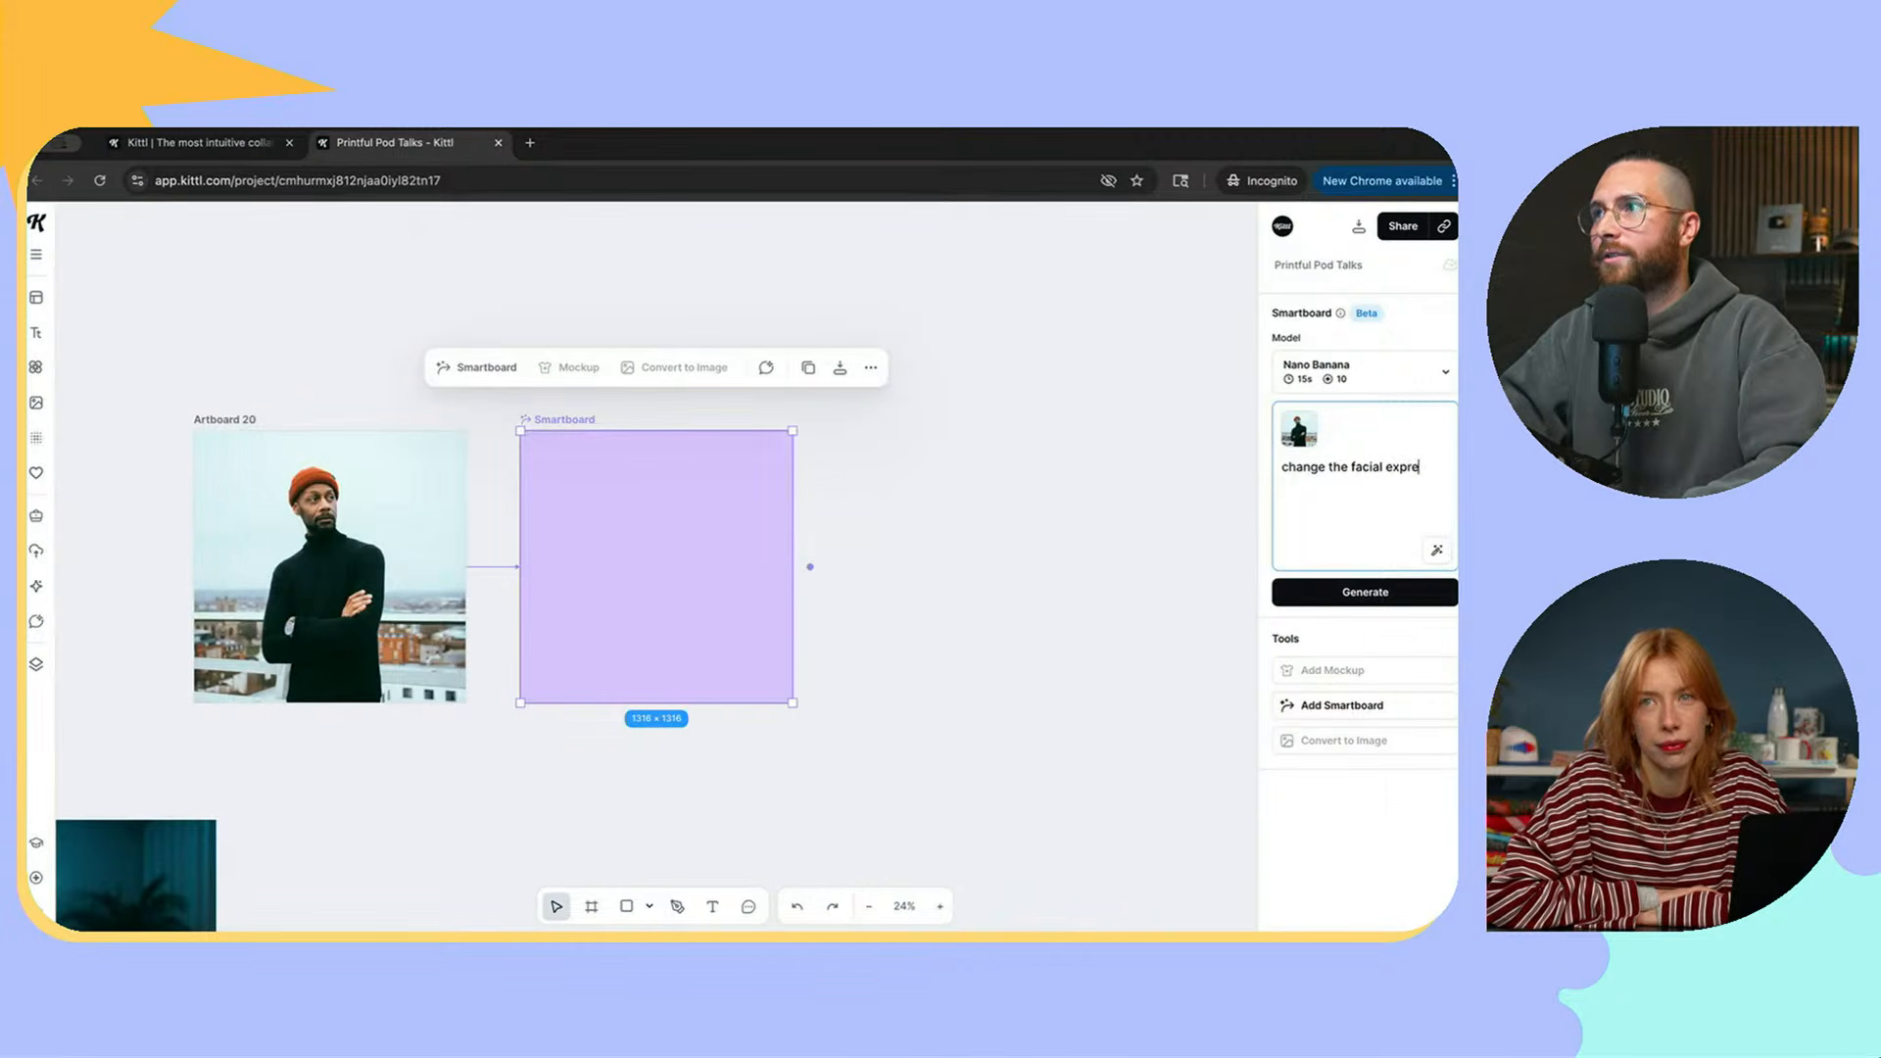
pyautogui.write('ssion to be s')
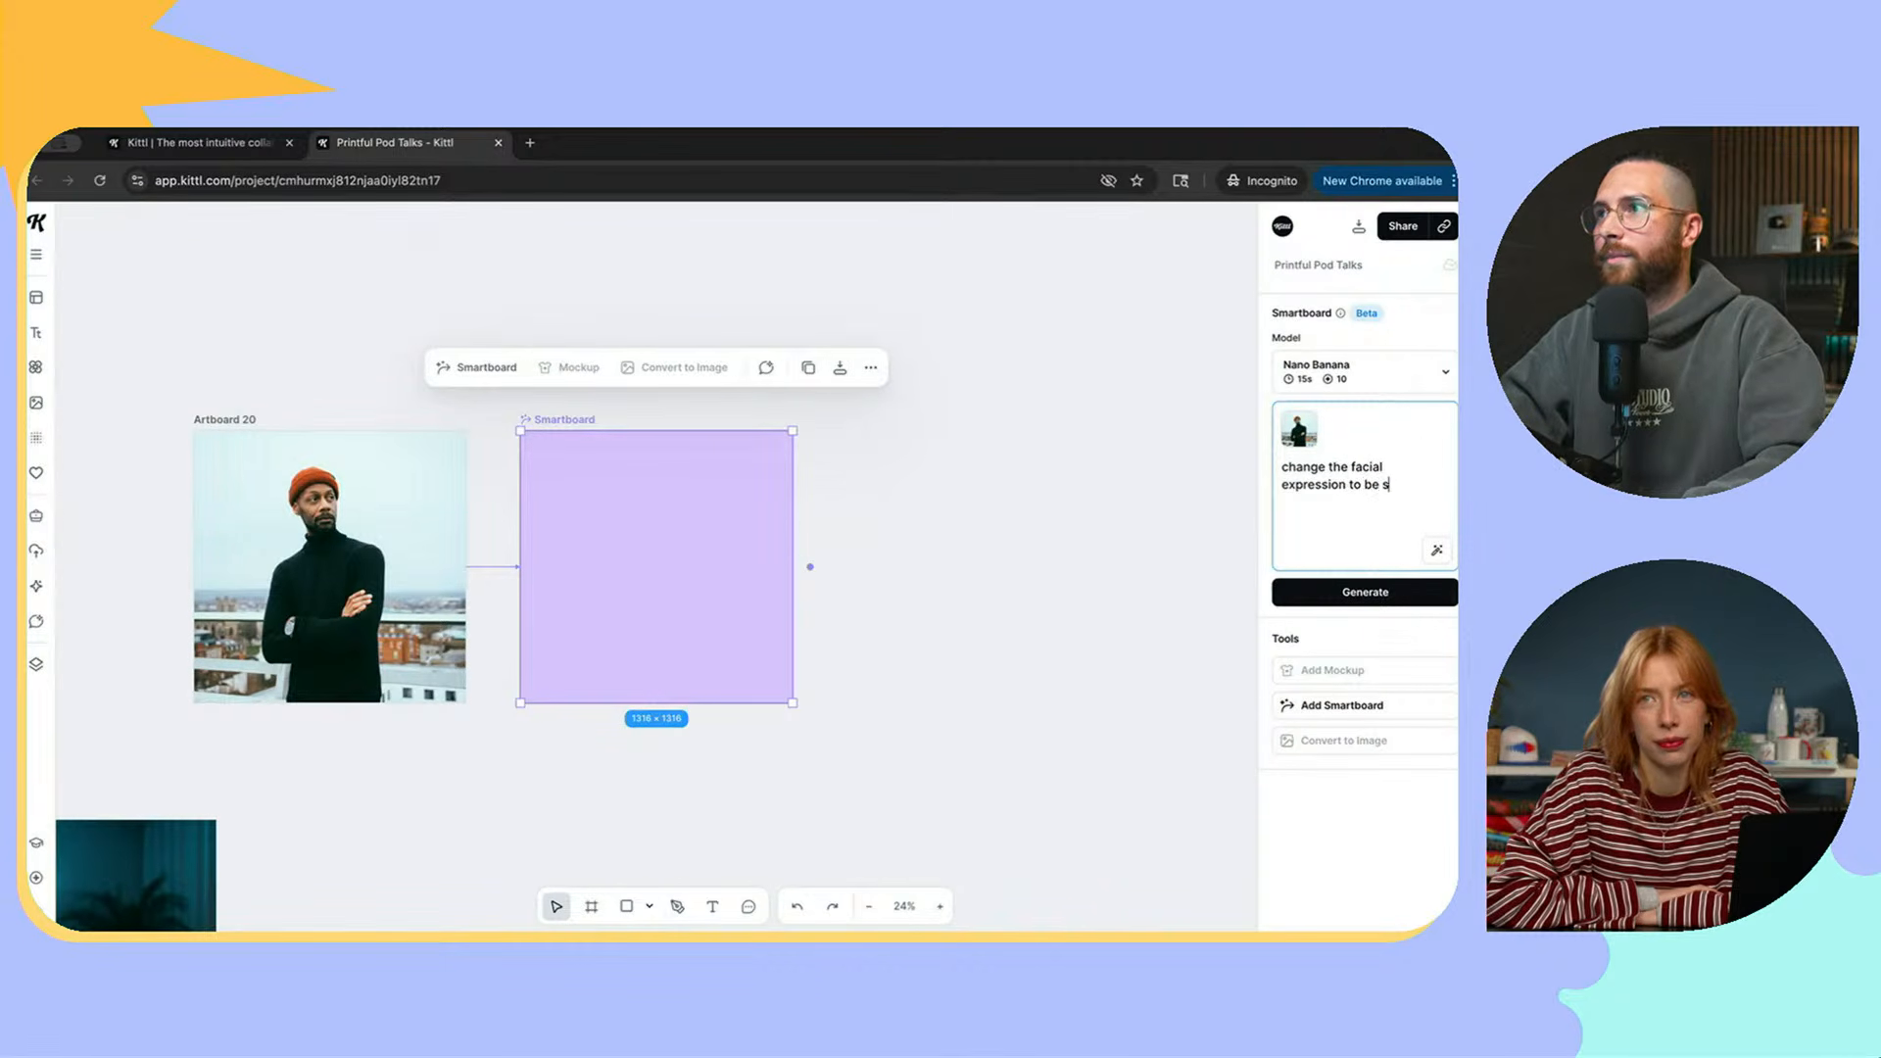
pyautogui.write('miling toward the camera')
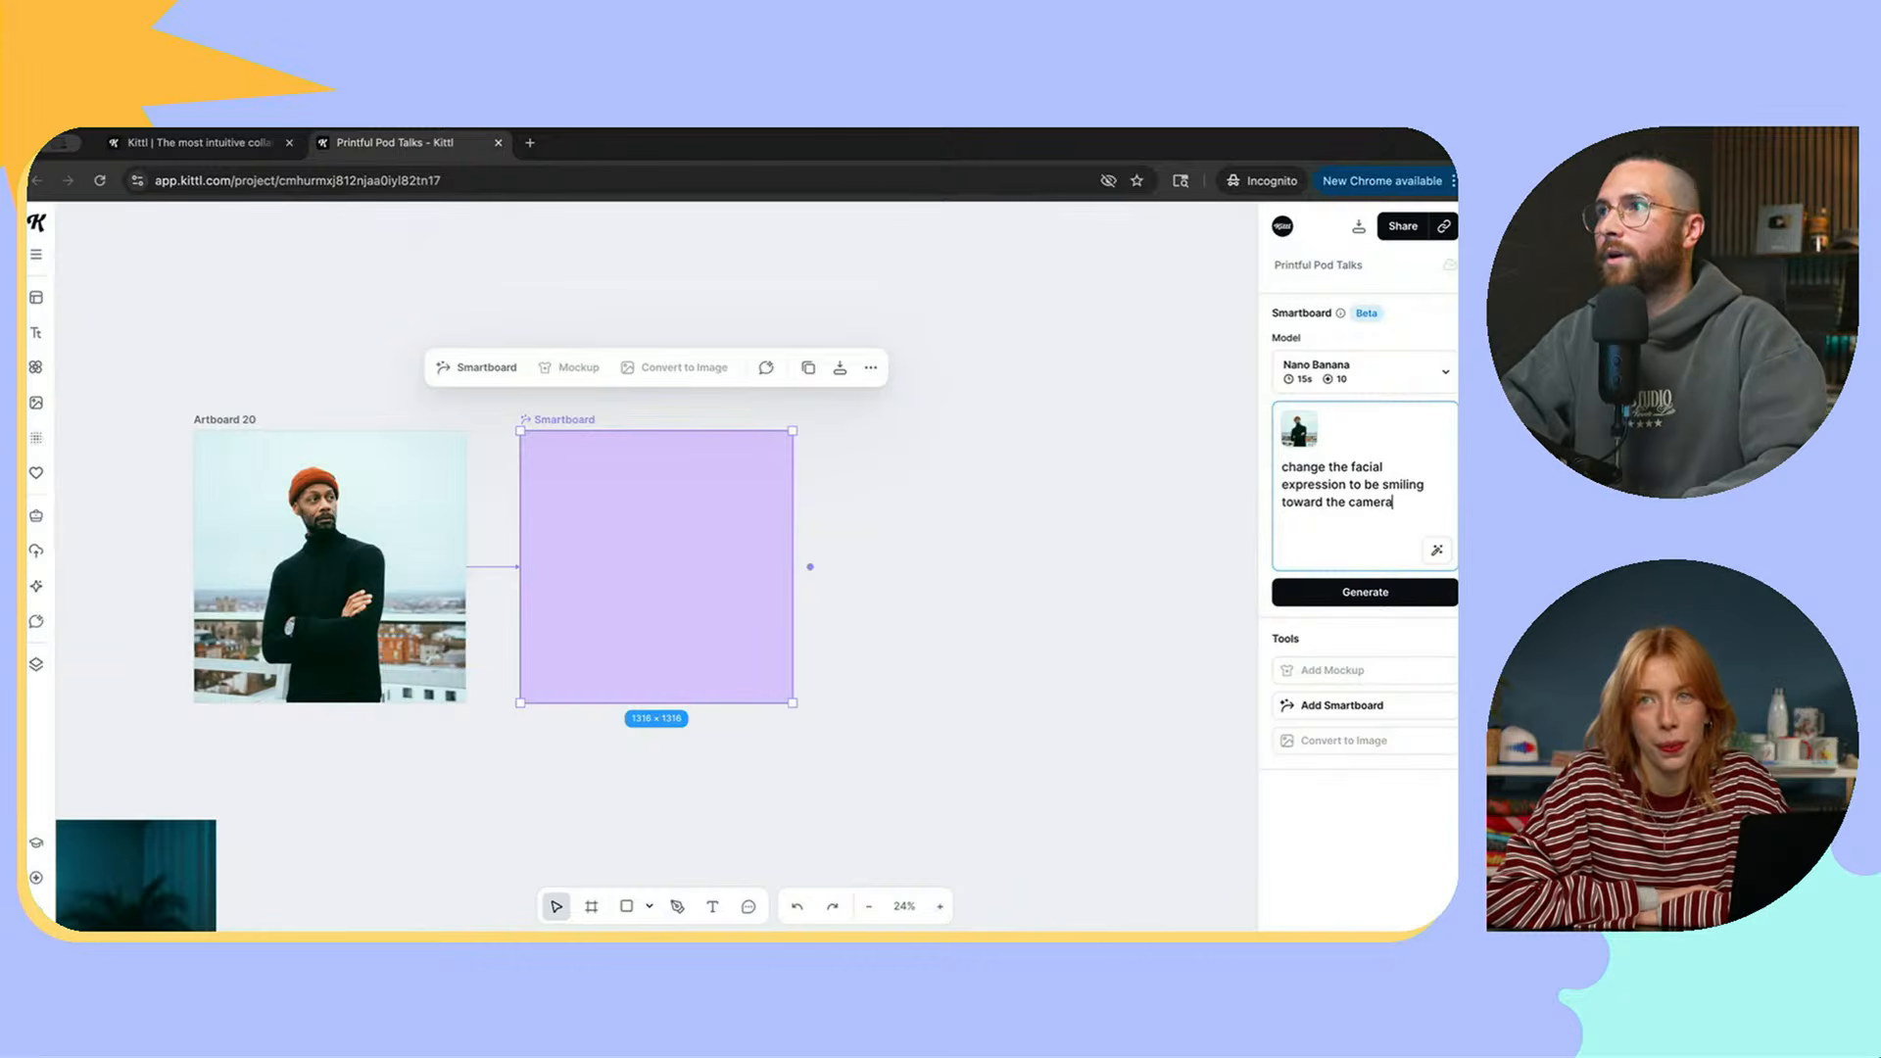
pyautogui.press('Return')
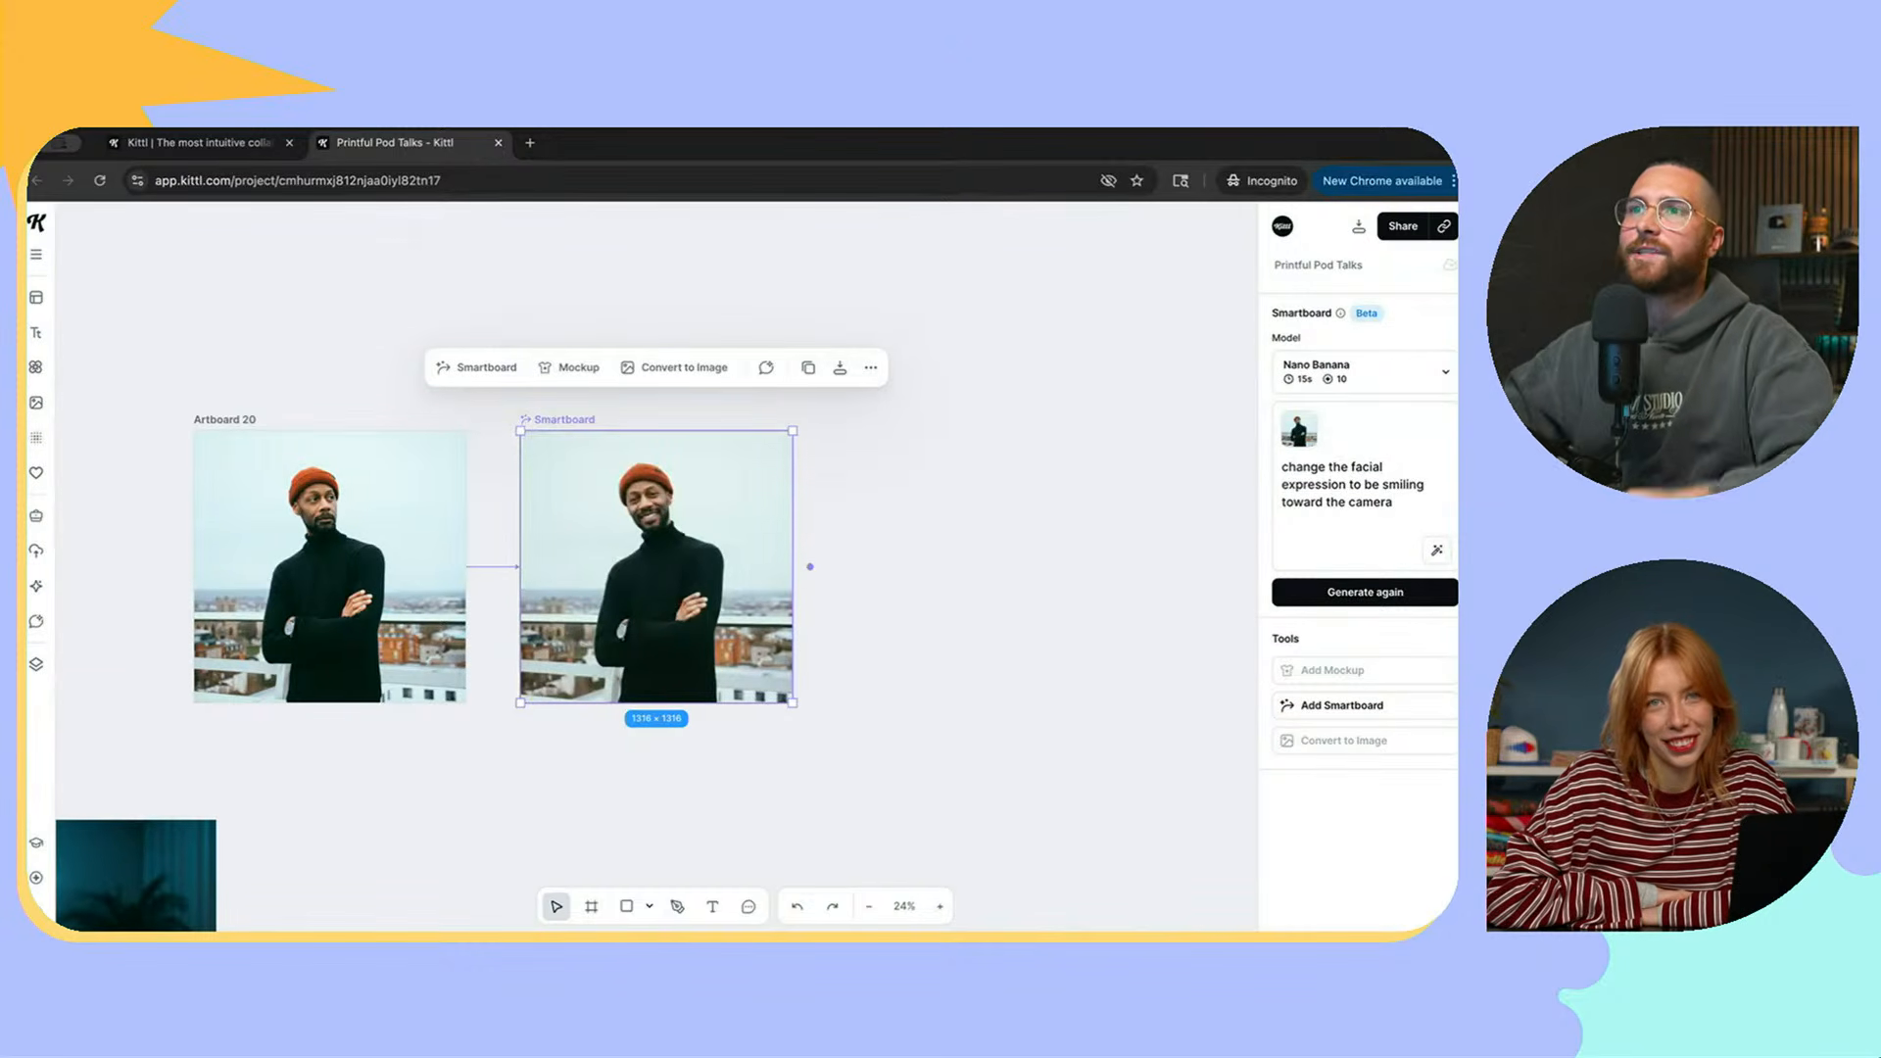
# Step: Compare the smiling portrait with the original and move its Smartboard slightly closer to the source artboard
pyautogui.hscroll(-1, 662, 519)
pyautogui.scroll(3, 661, 519)
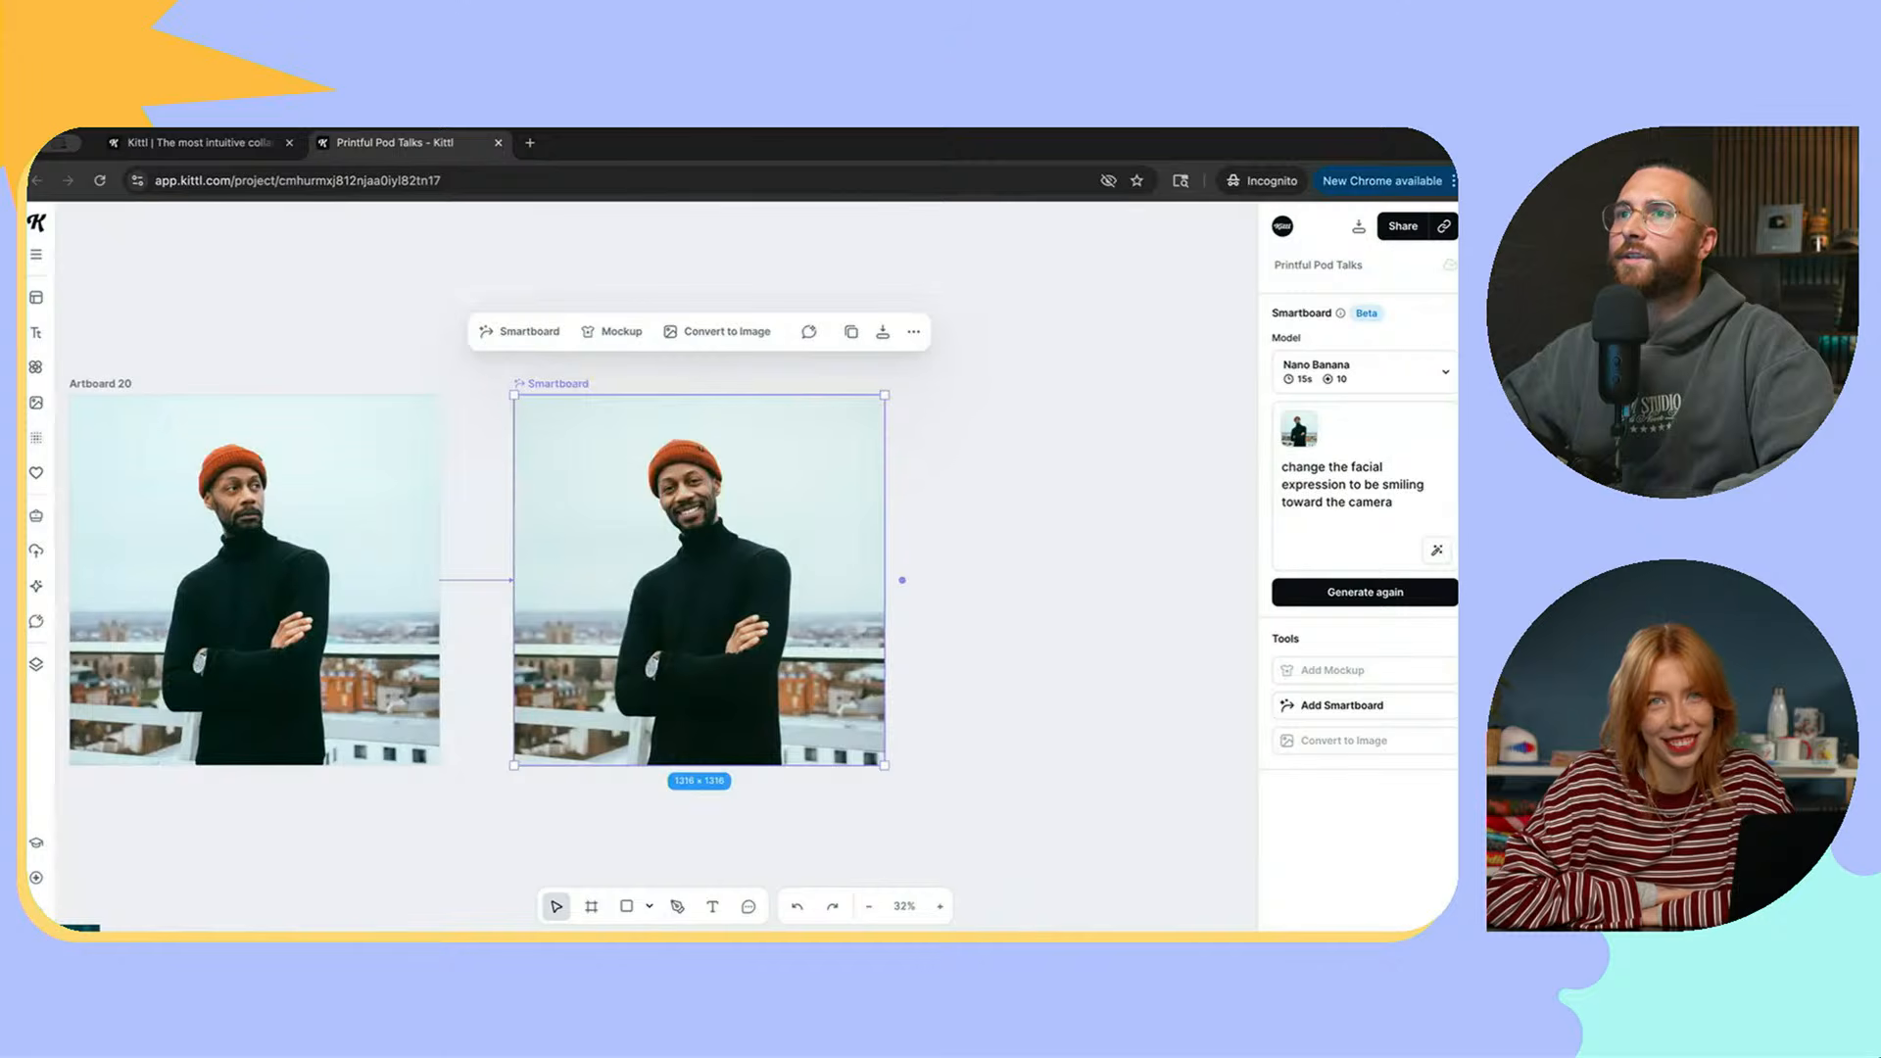
pyautogui.hscroll(-3, 701, 514)
pyautogui.hscroll(1, 701, 514)
pyautogui.scroll(-1, 700, 515)
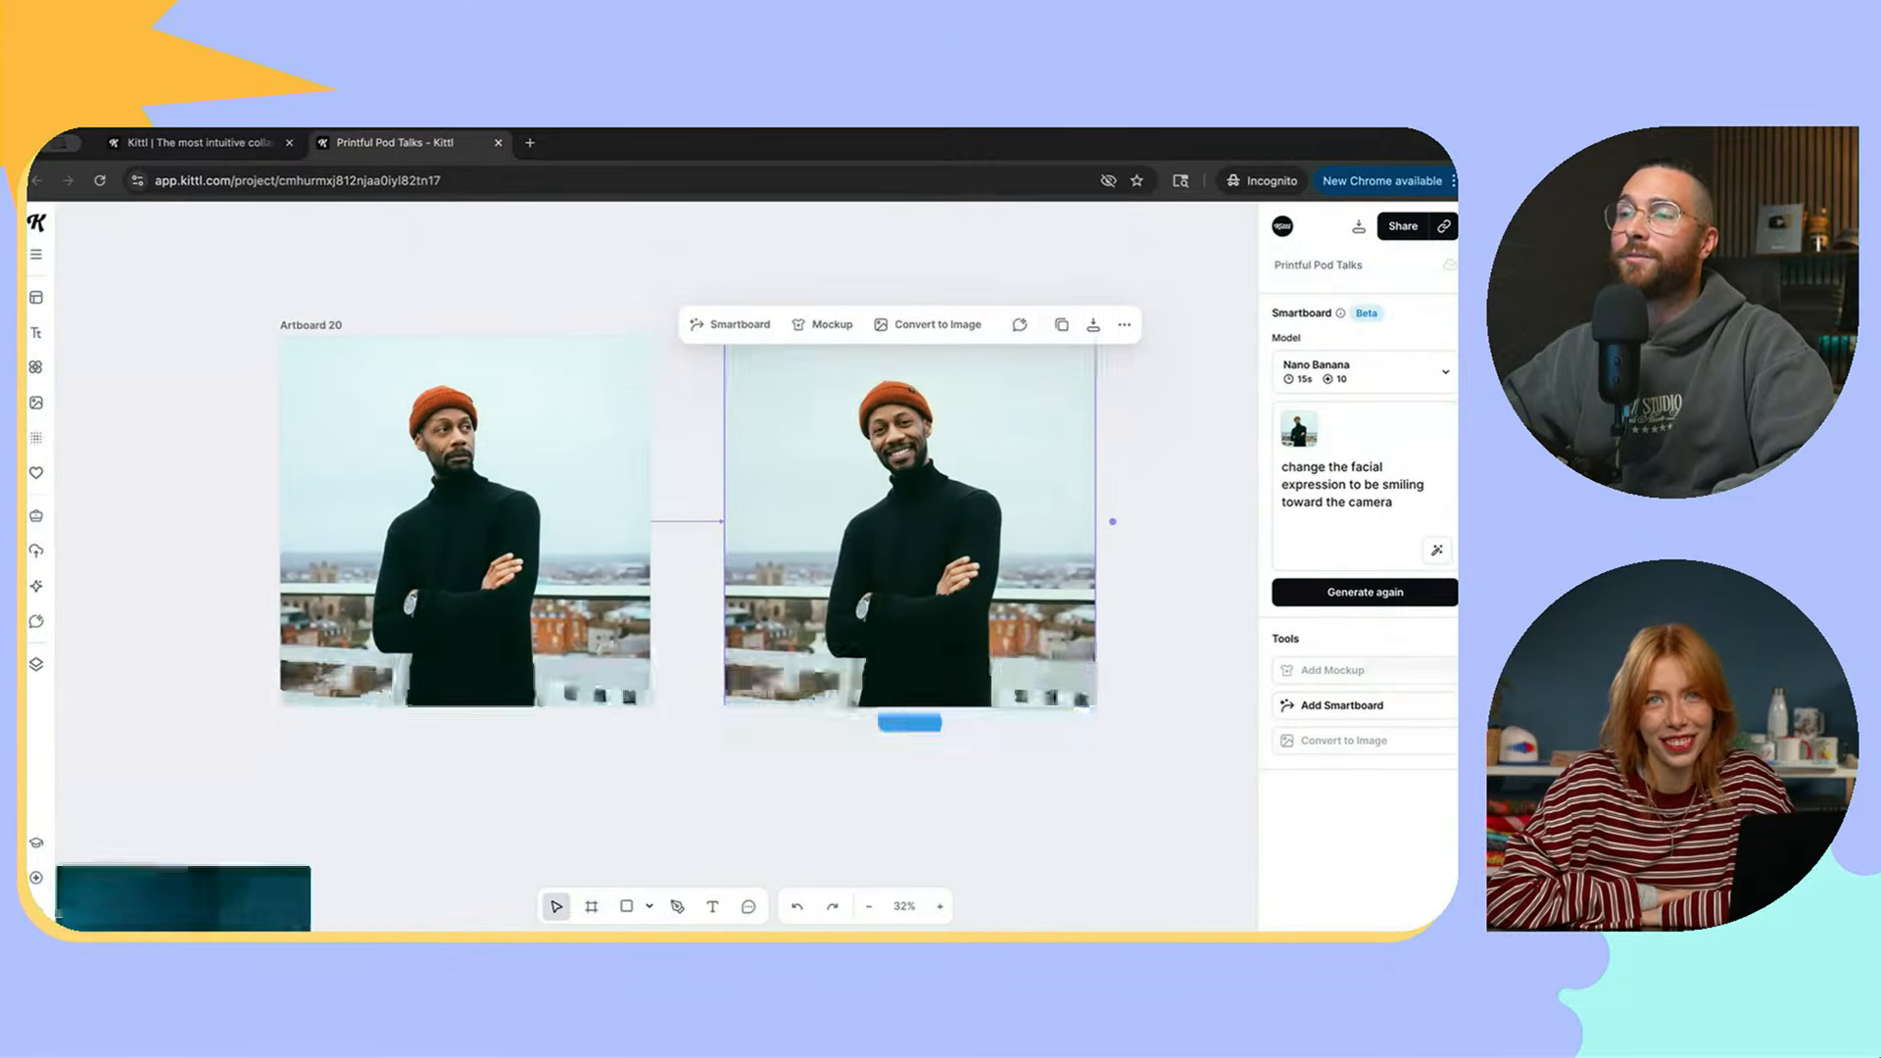
pyautogui.scroll(1, 700, 514)
pyautogui.hscroll(1, 686, 520)
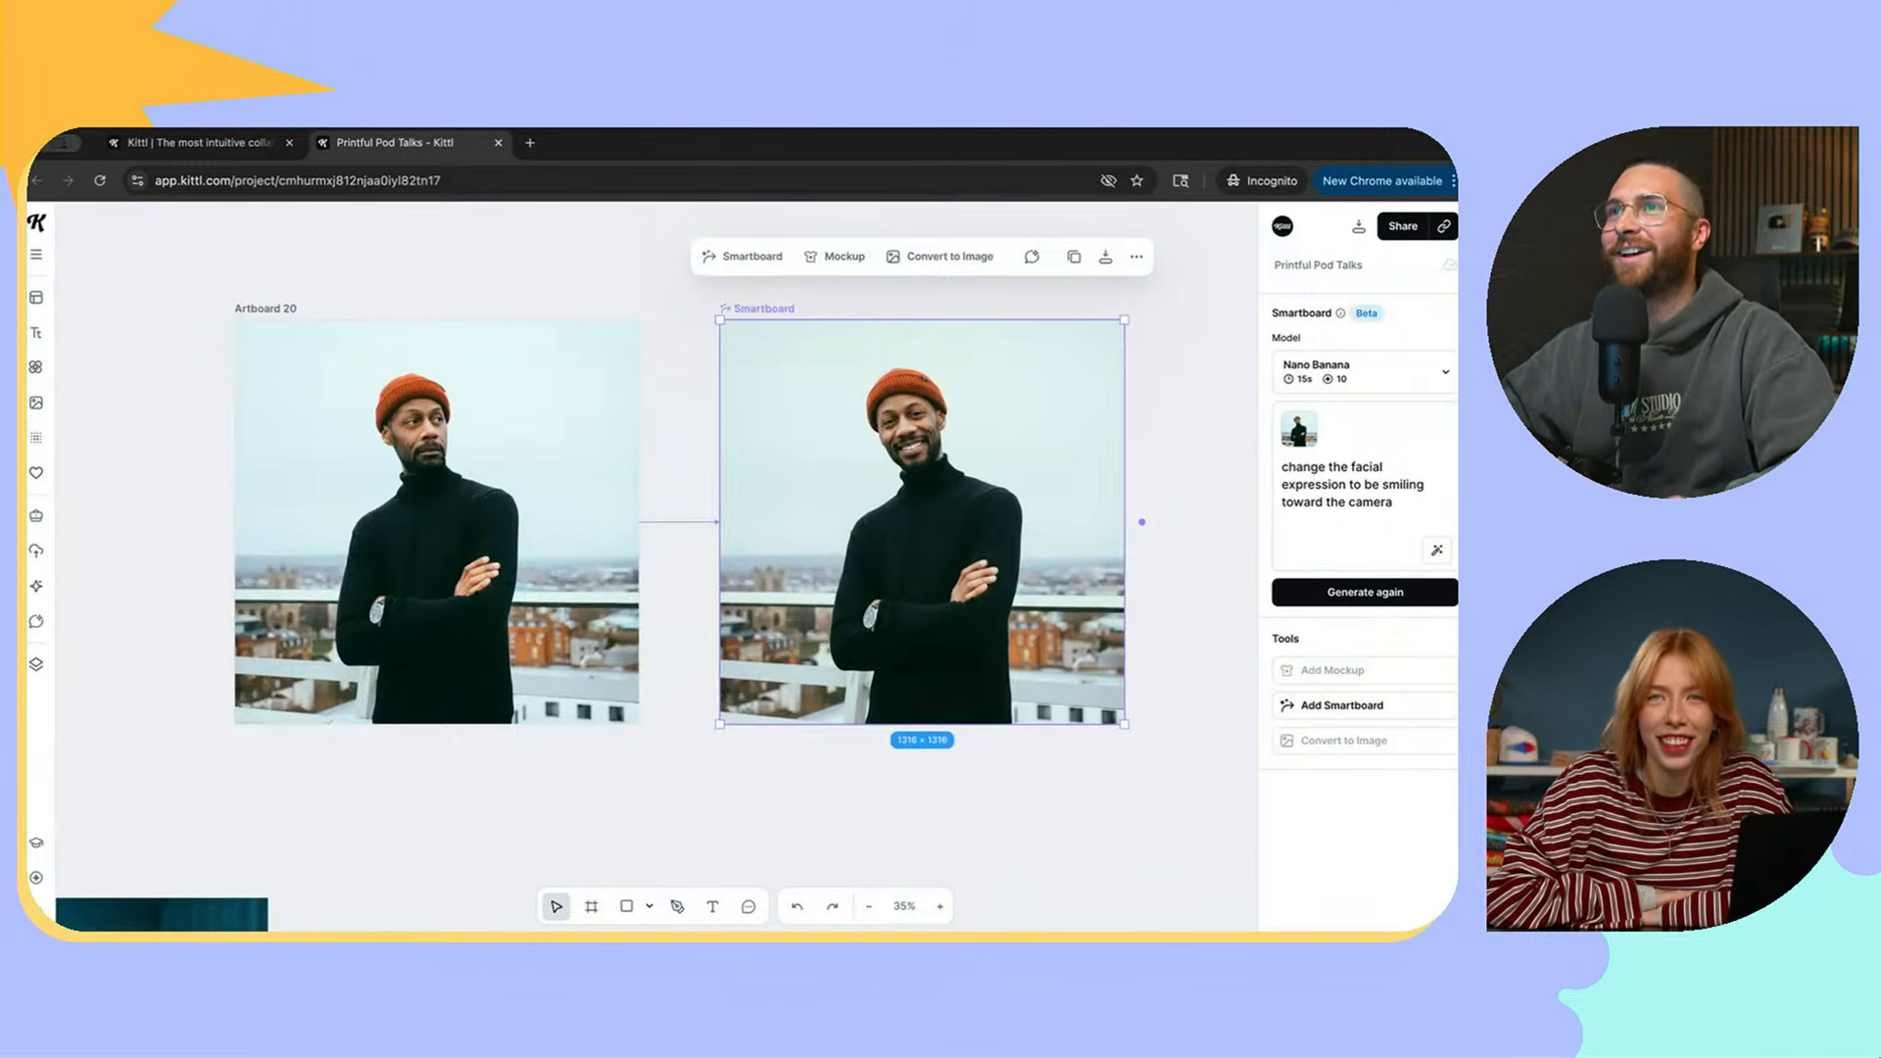
pyautogui.moveTo(922, 522); pyautogui.dragTo(895, 523)
pyautogui.scroll(1, 686, 519)
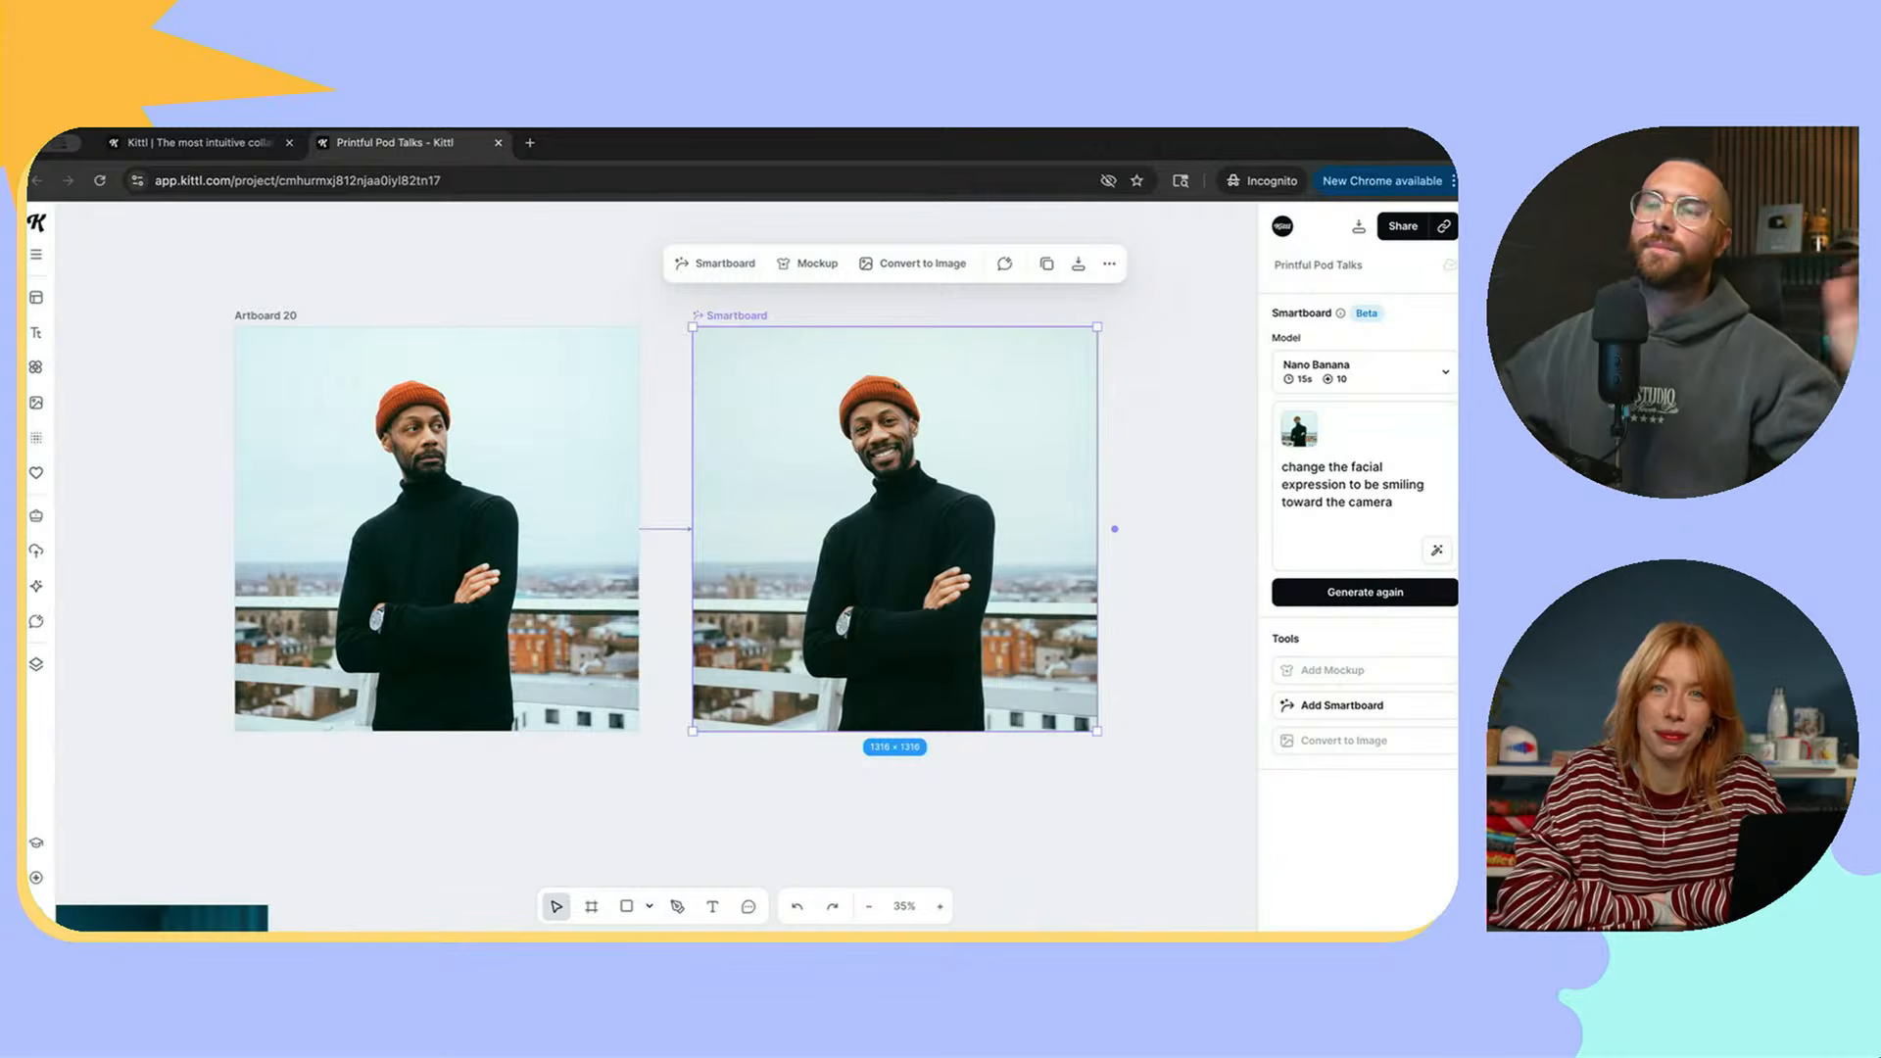
pyautogui.click(437, 529)
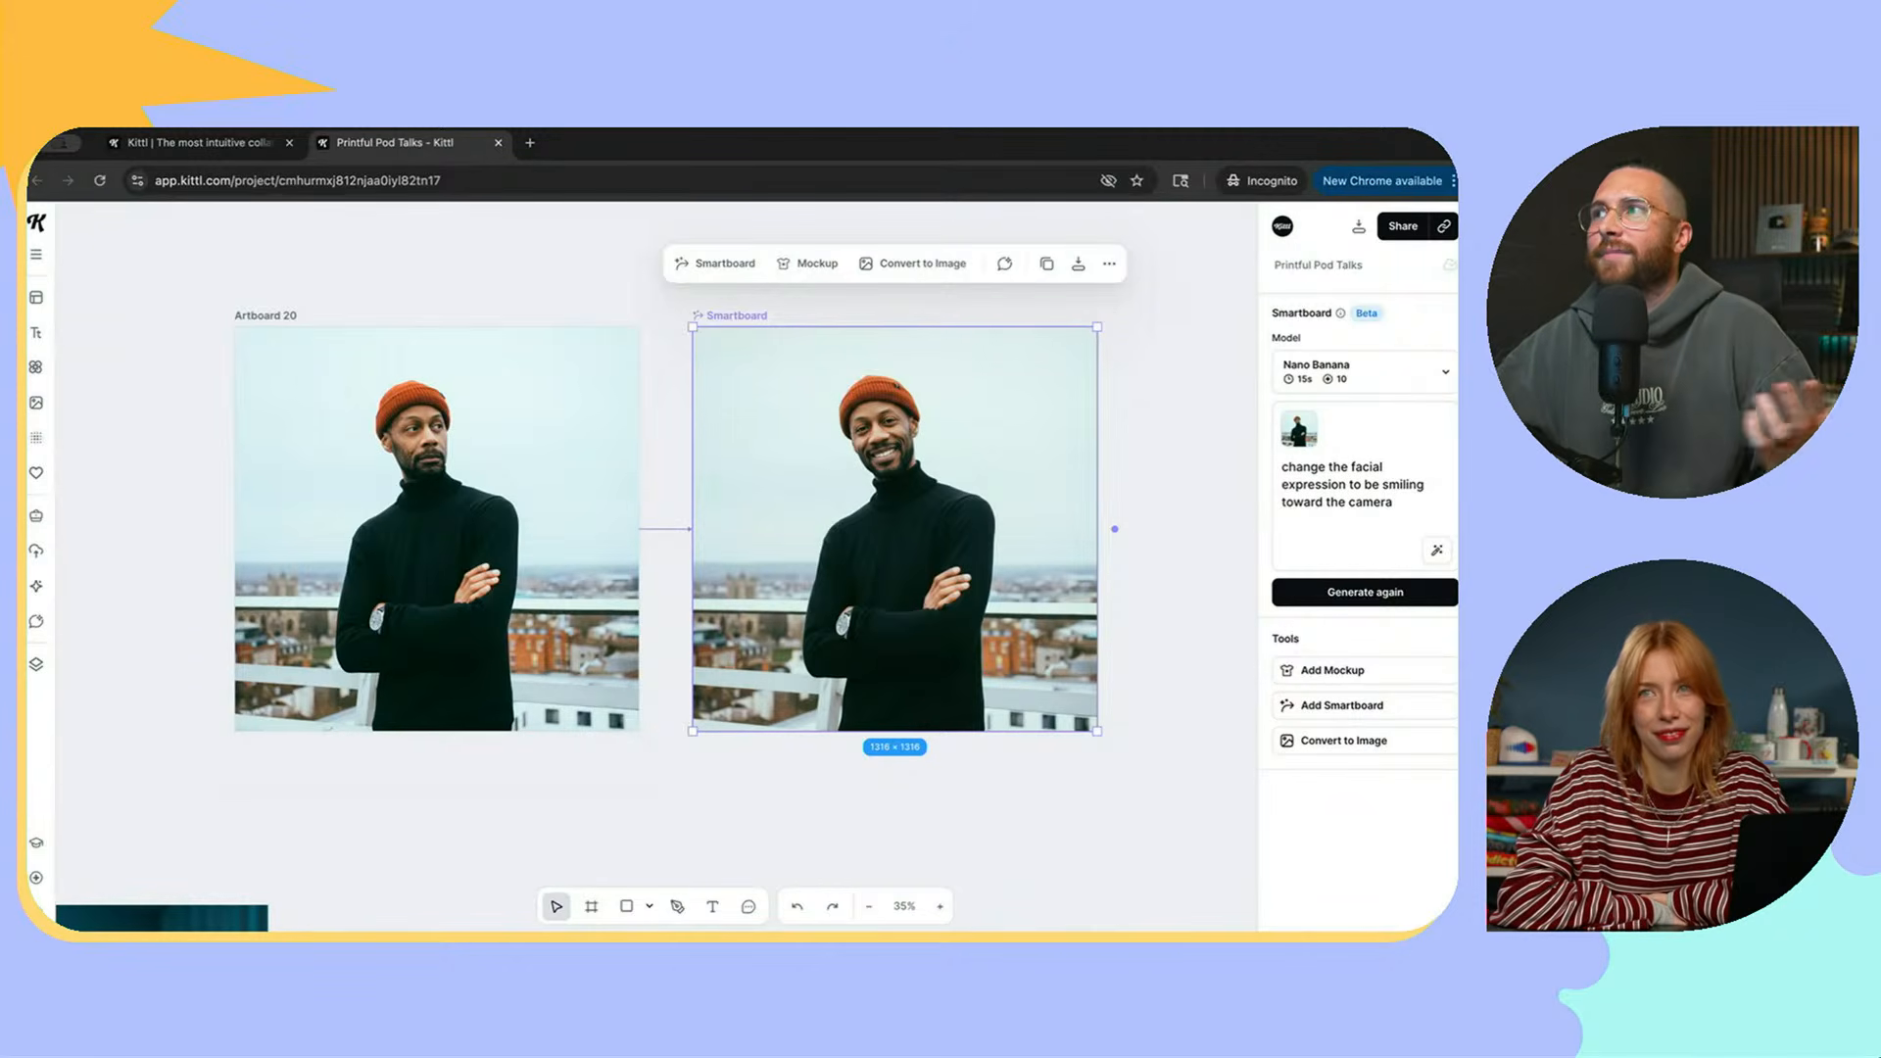
pyautogui.press('Escape')
# Step: Review the project from the portrait pair back to the PRINT TALKS logo variations and inspect the logo in Artboard 32
pyautogui.scroll(-1, 896, 833)
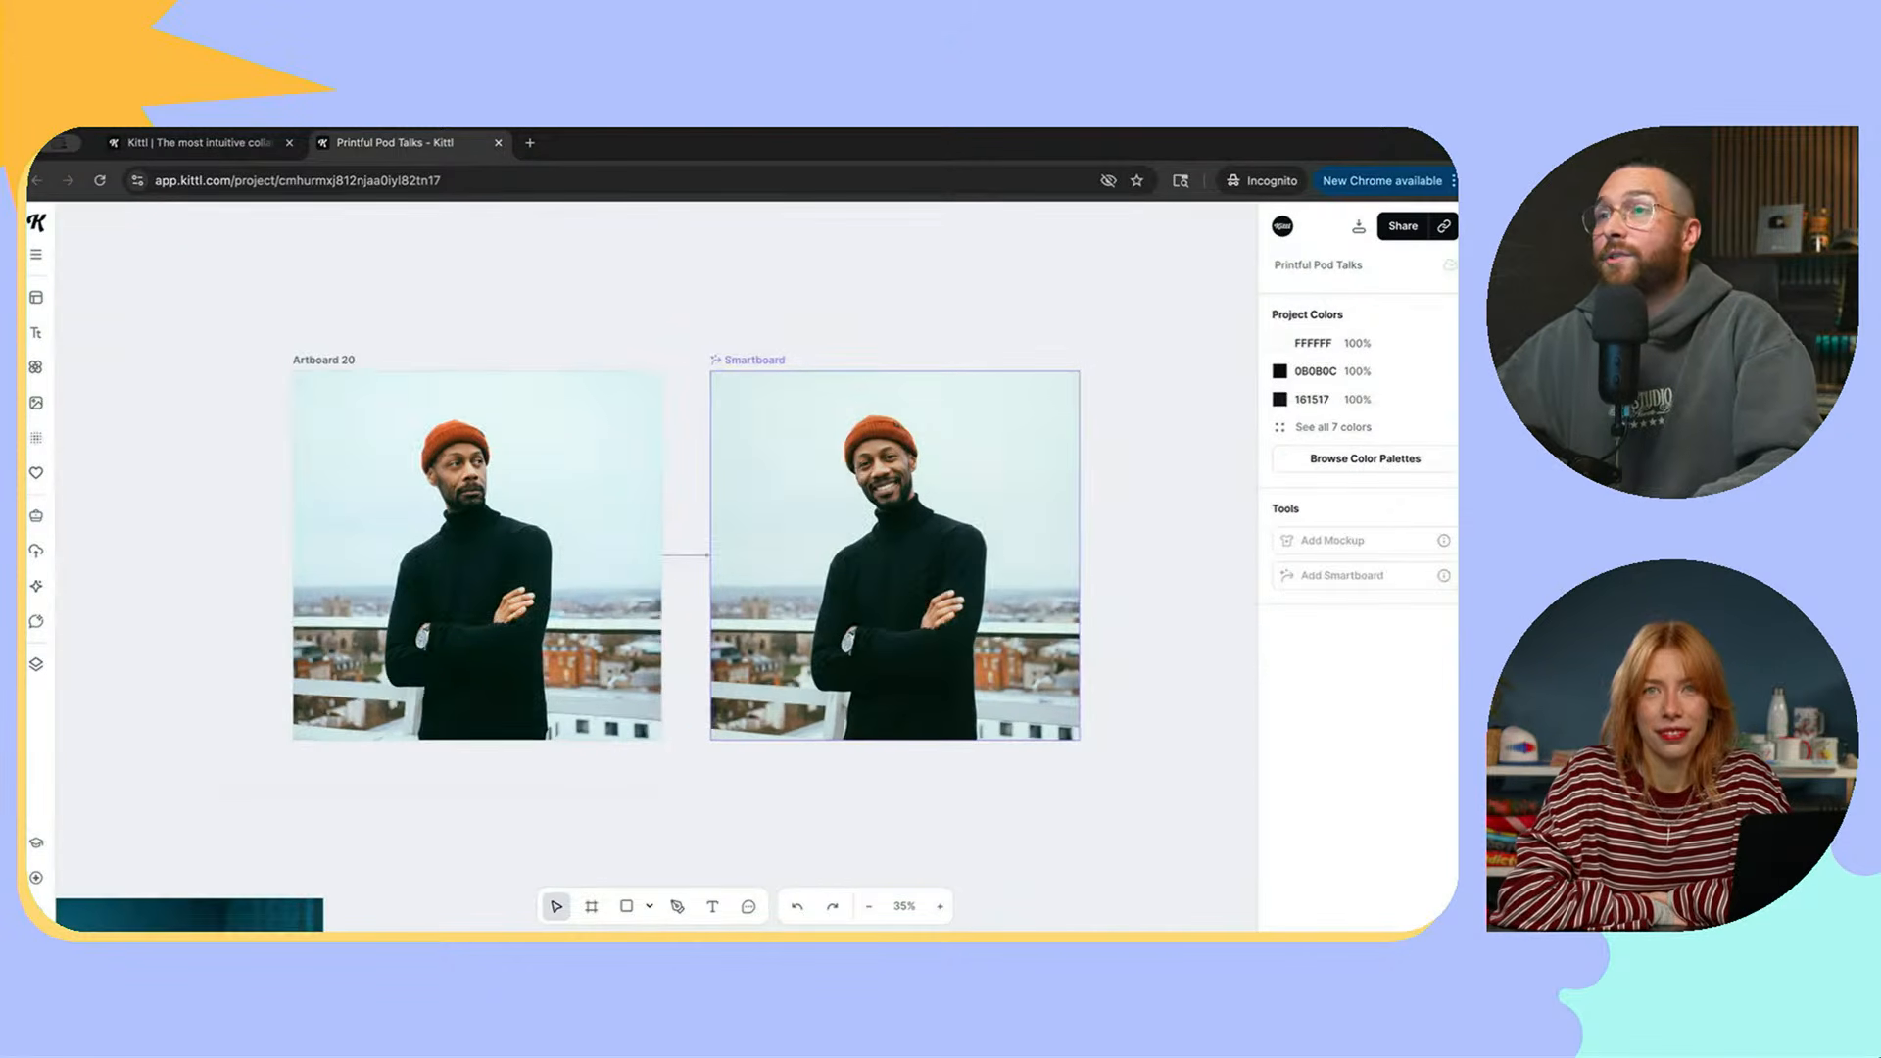
pyautogui.scroll(-3, 899, 857)
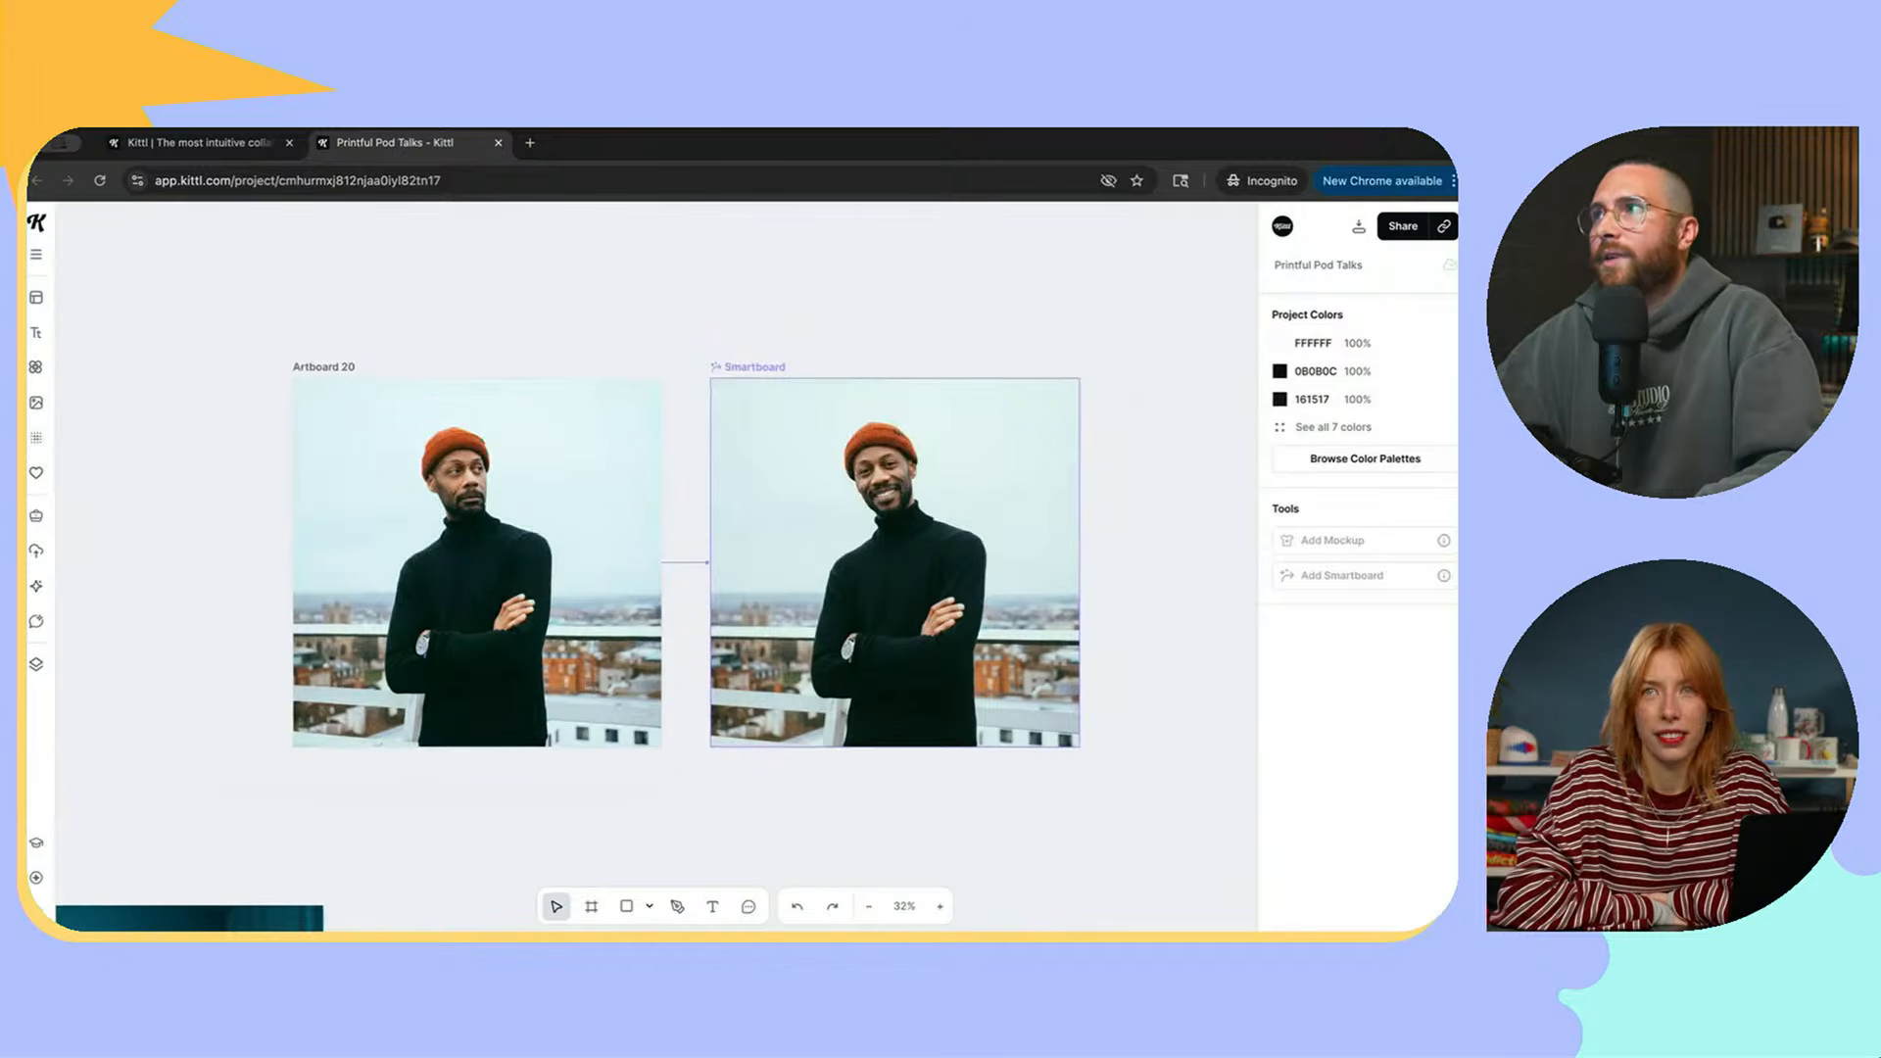
pyautogui.scroll(-2, 899, 857)
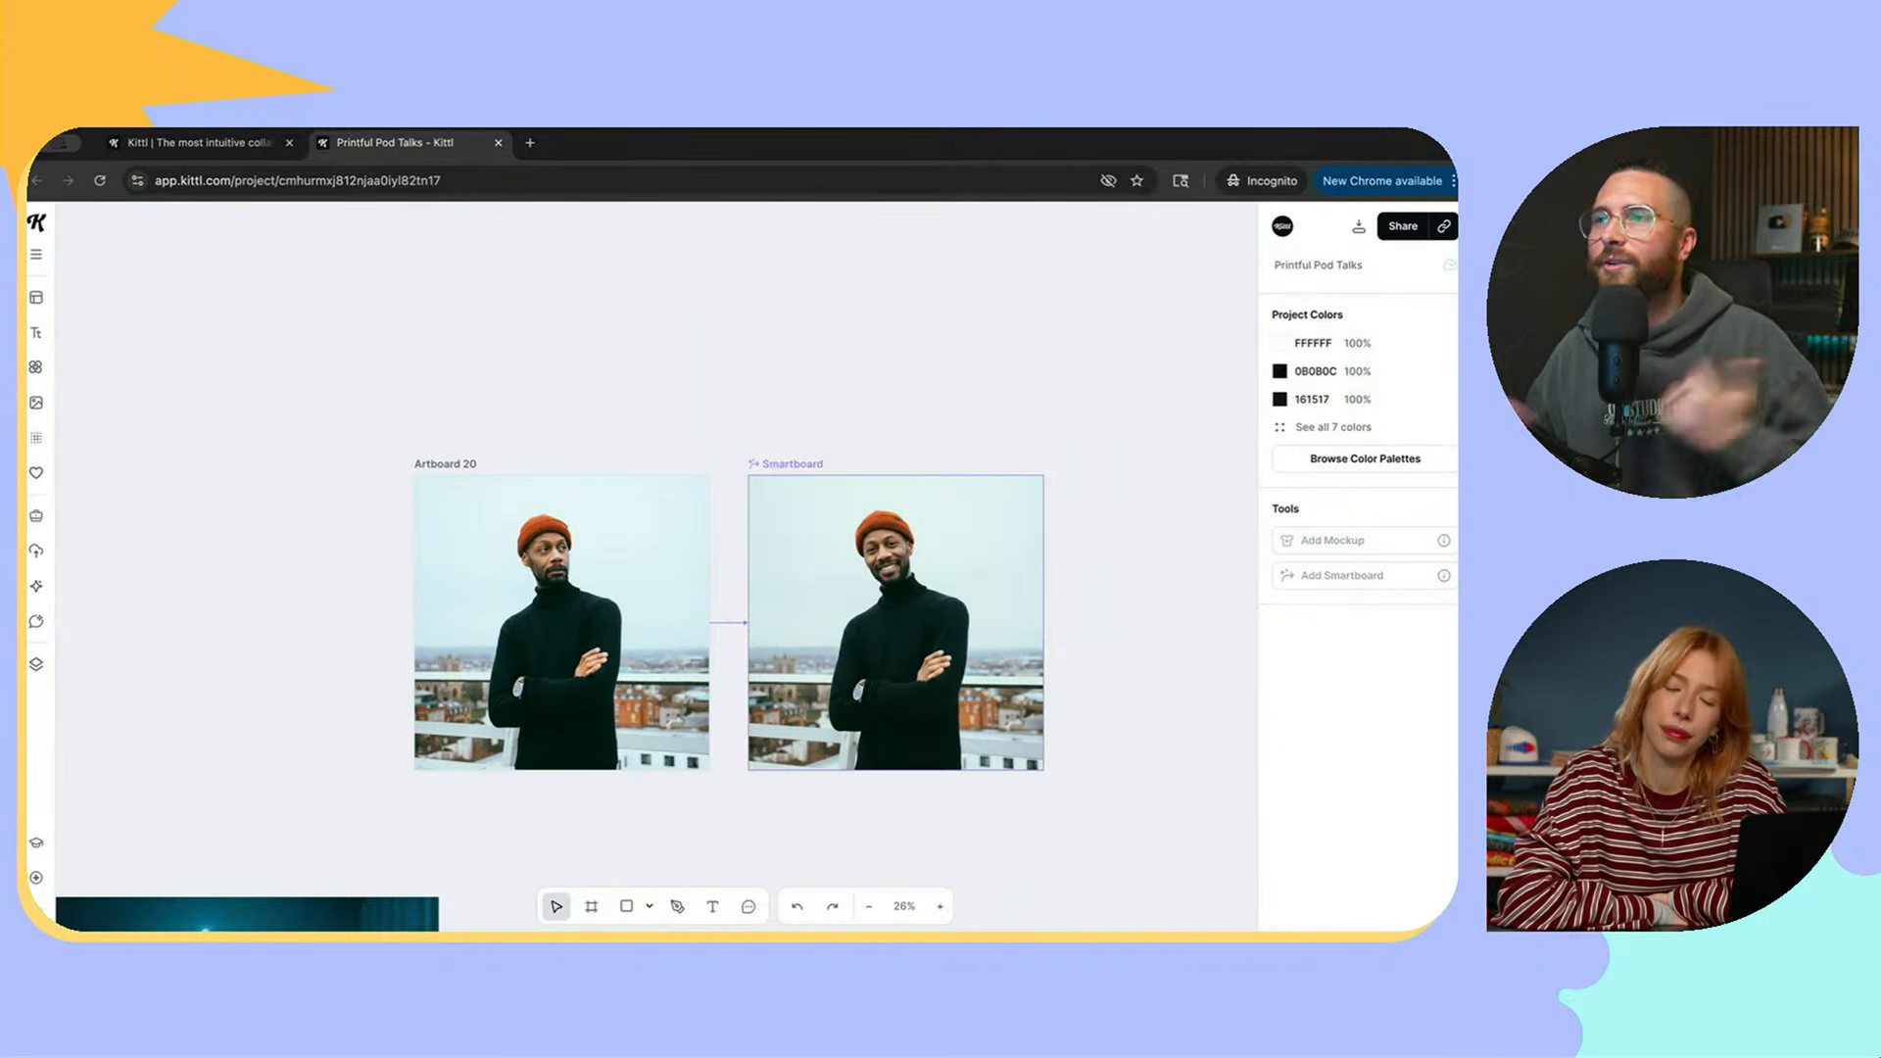
pyautogui.scroll(-4, 1116, 606)
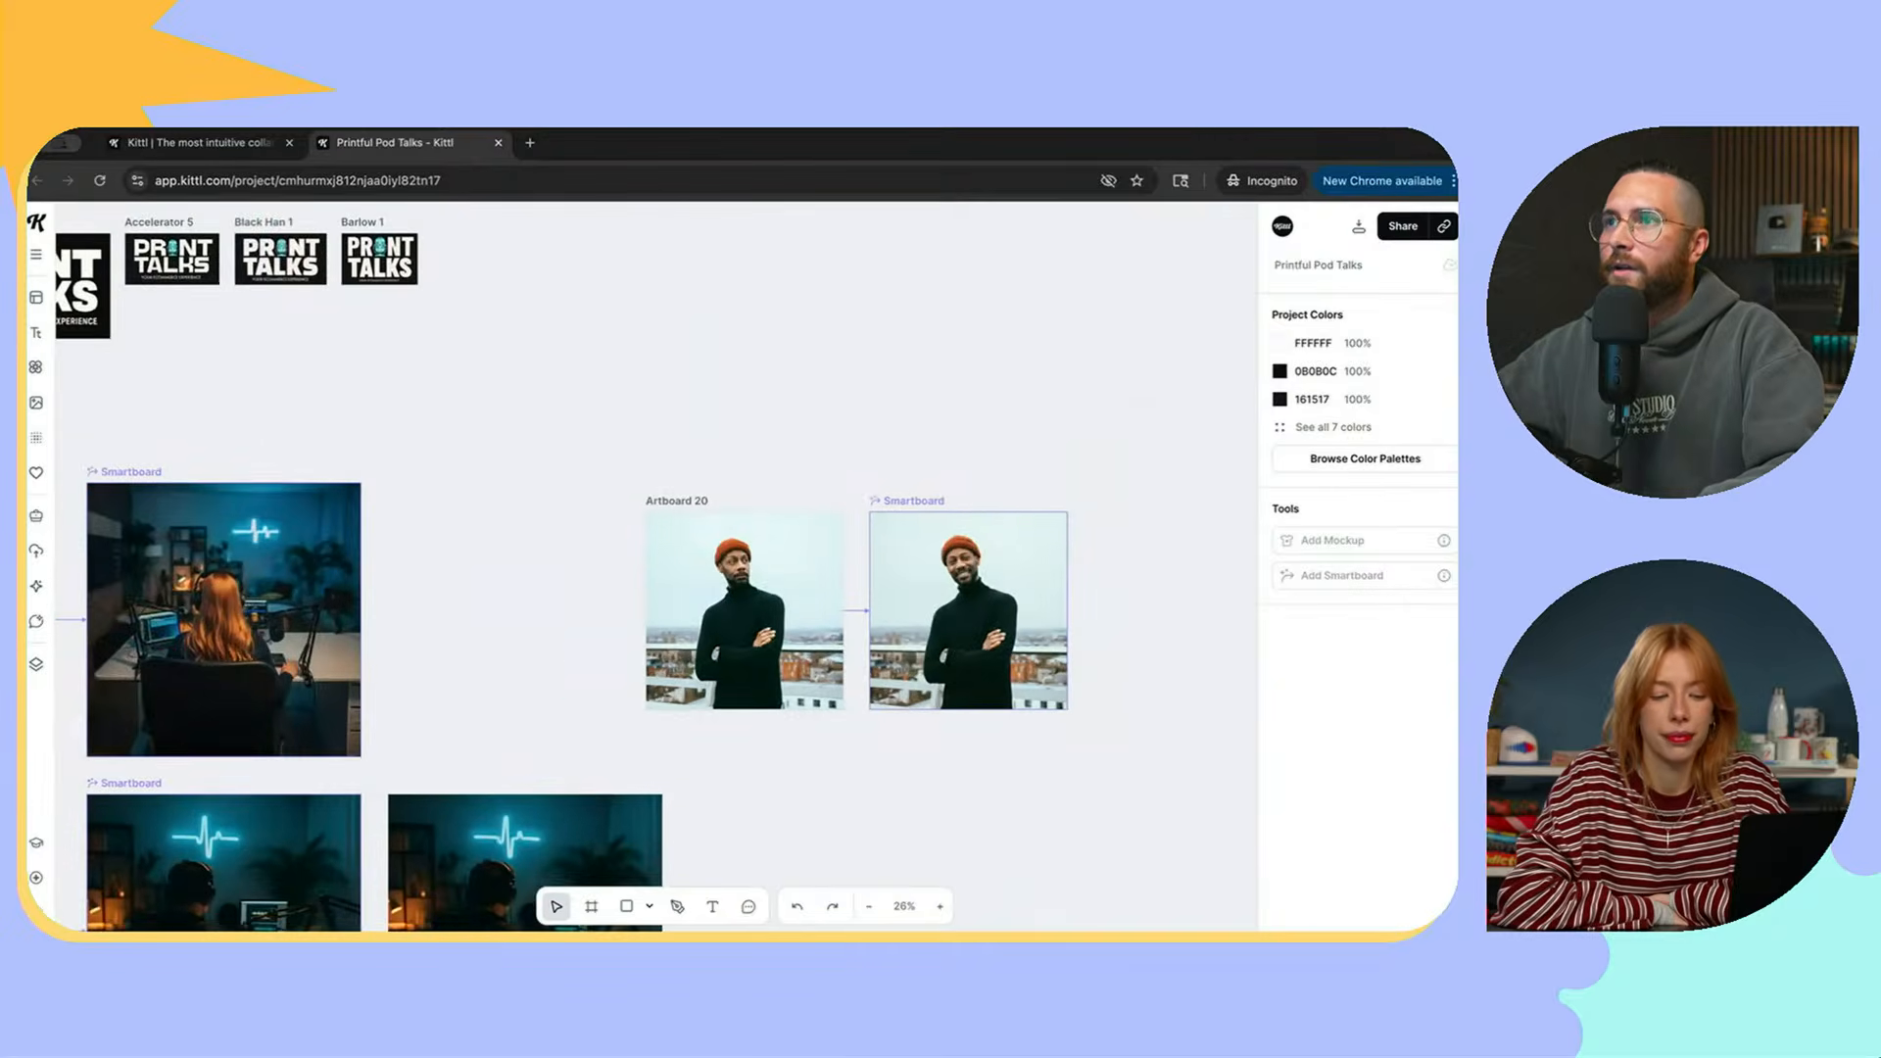
pyautogui.scroll(2, 647, 569)
pyautogui.hscroll(-5, 646, 568)
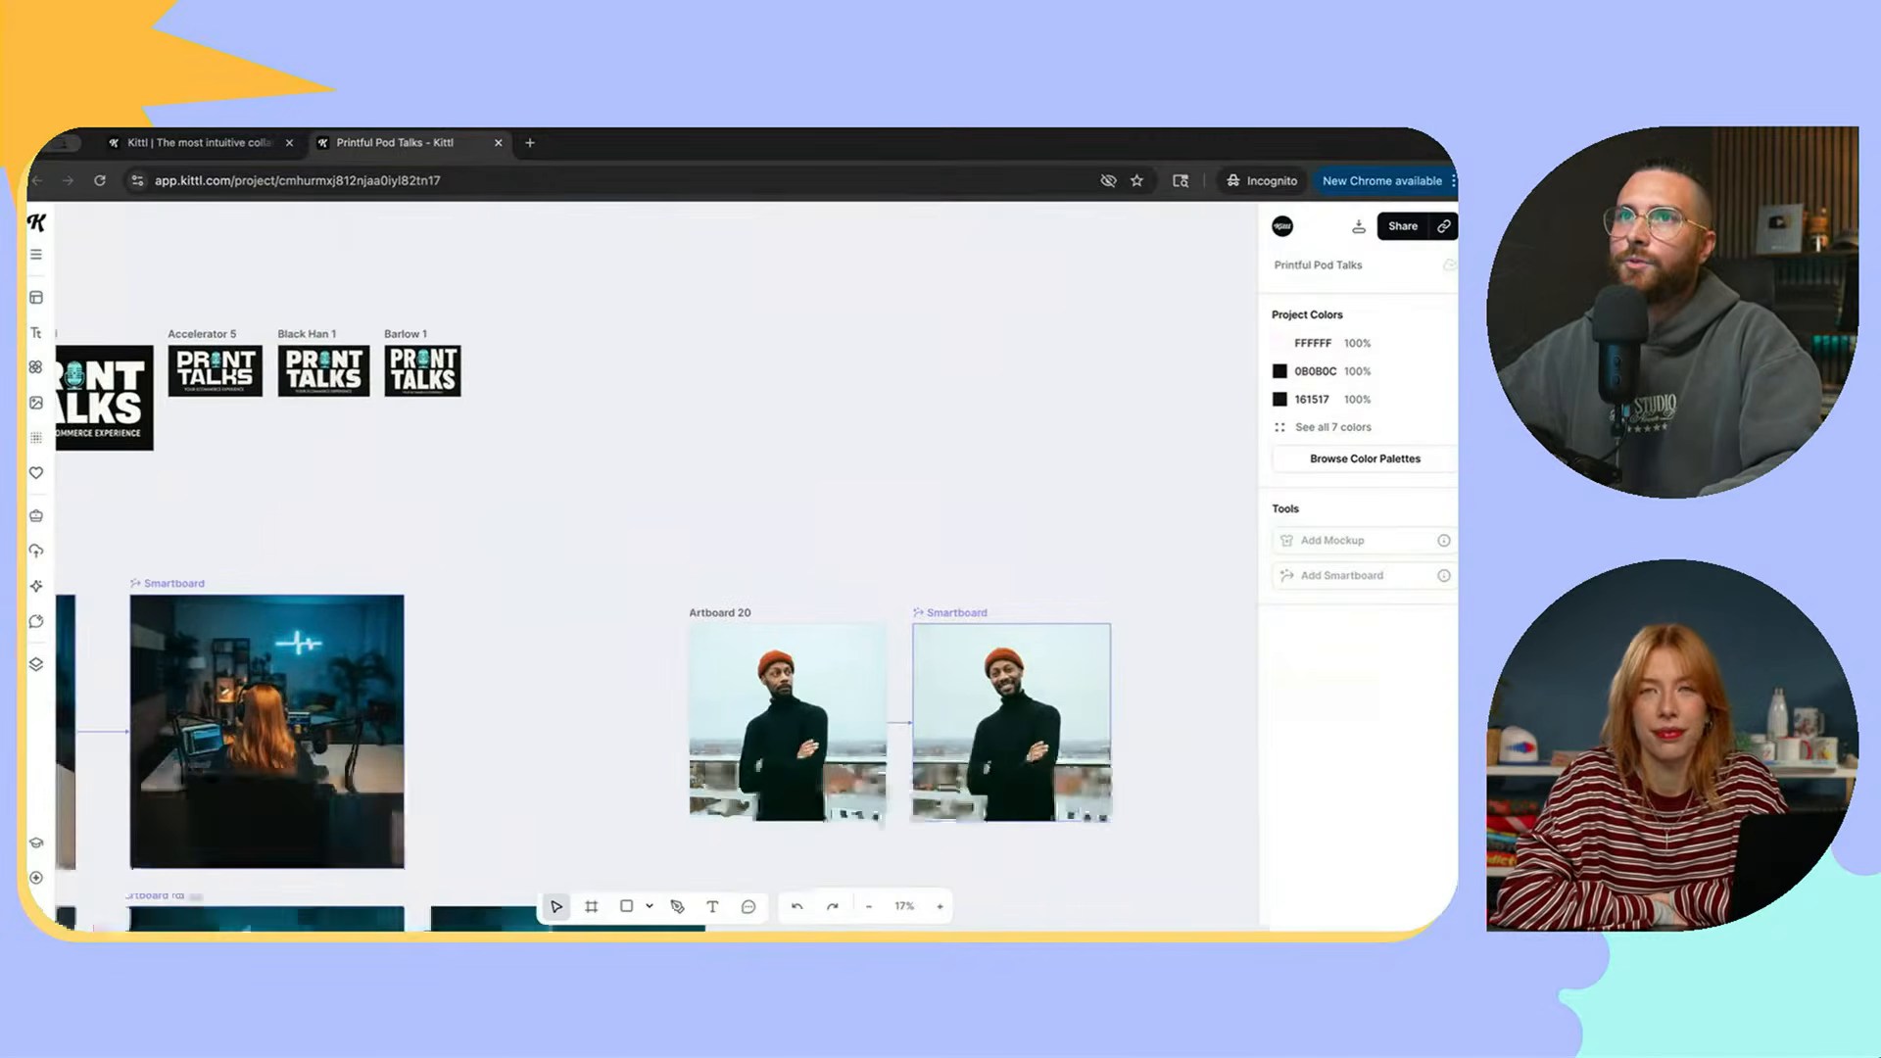
pyautogui.hscroll(-8, 647, 568)
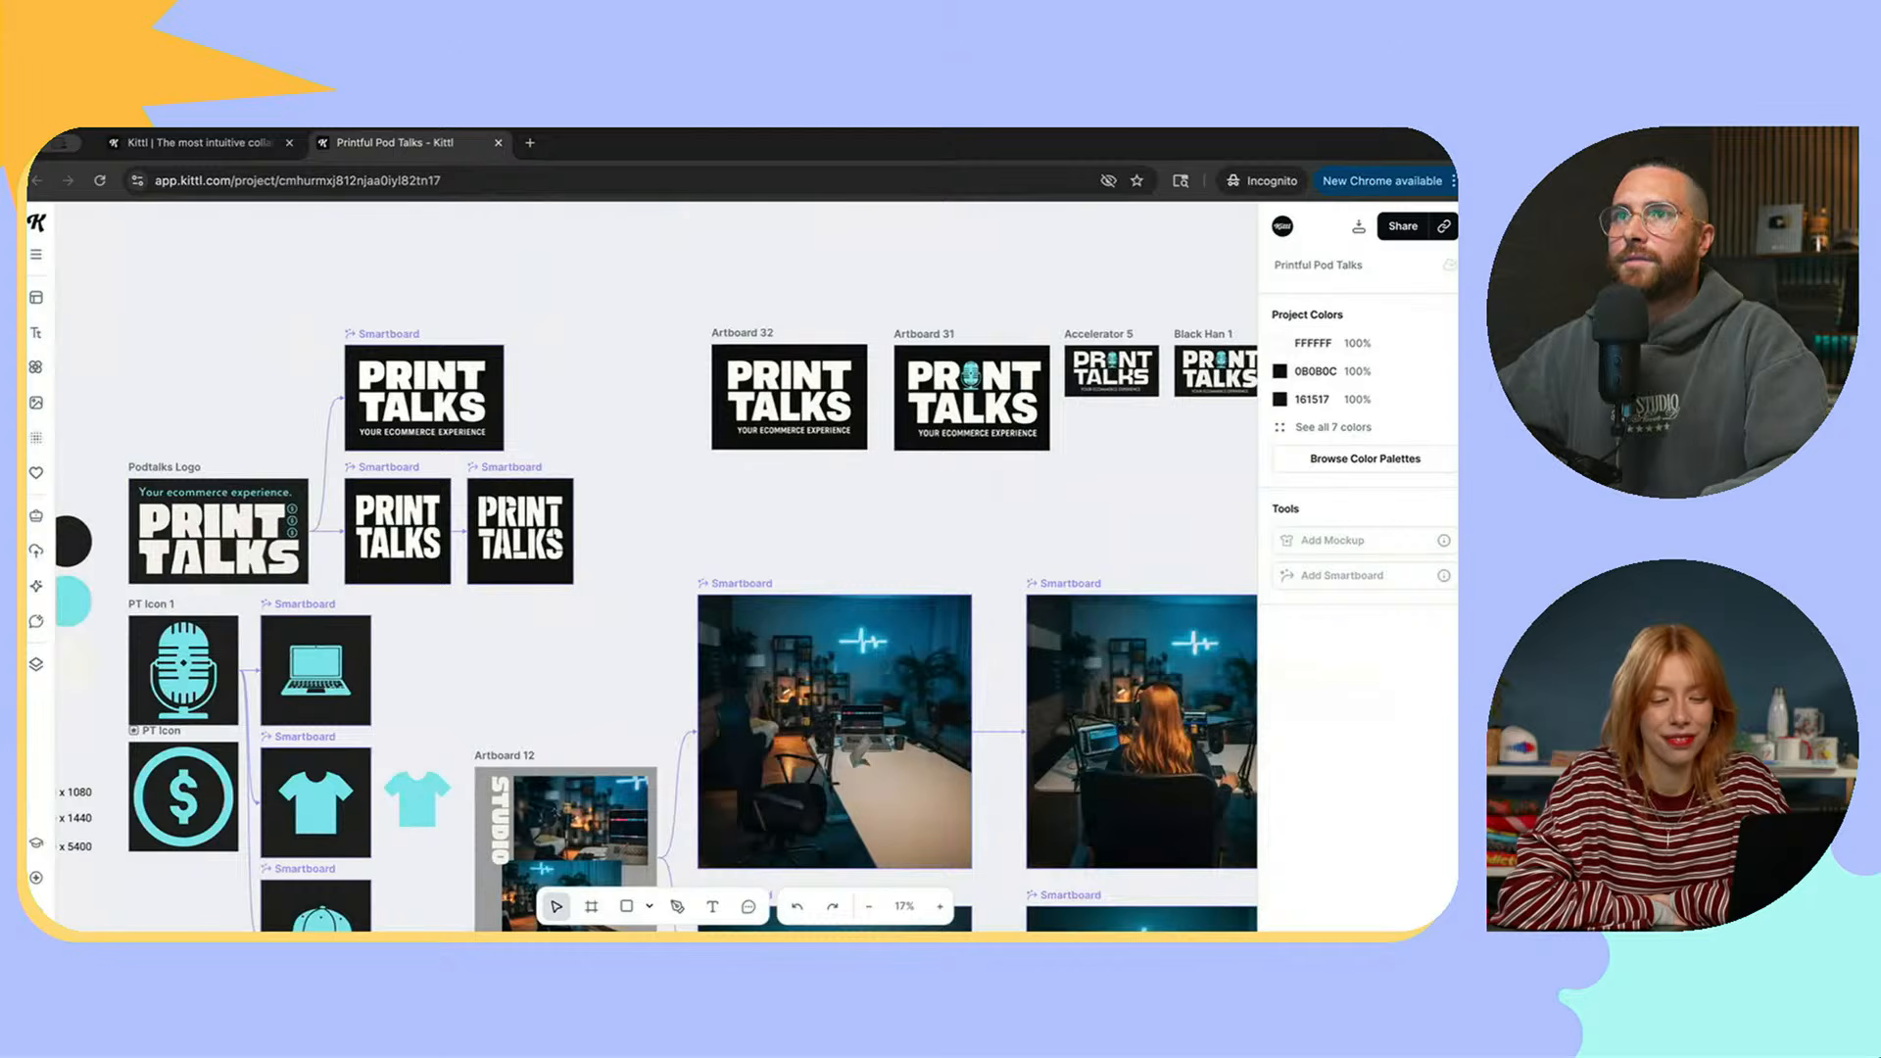
pyautogui.hscroll(1, 646, 568)
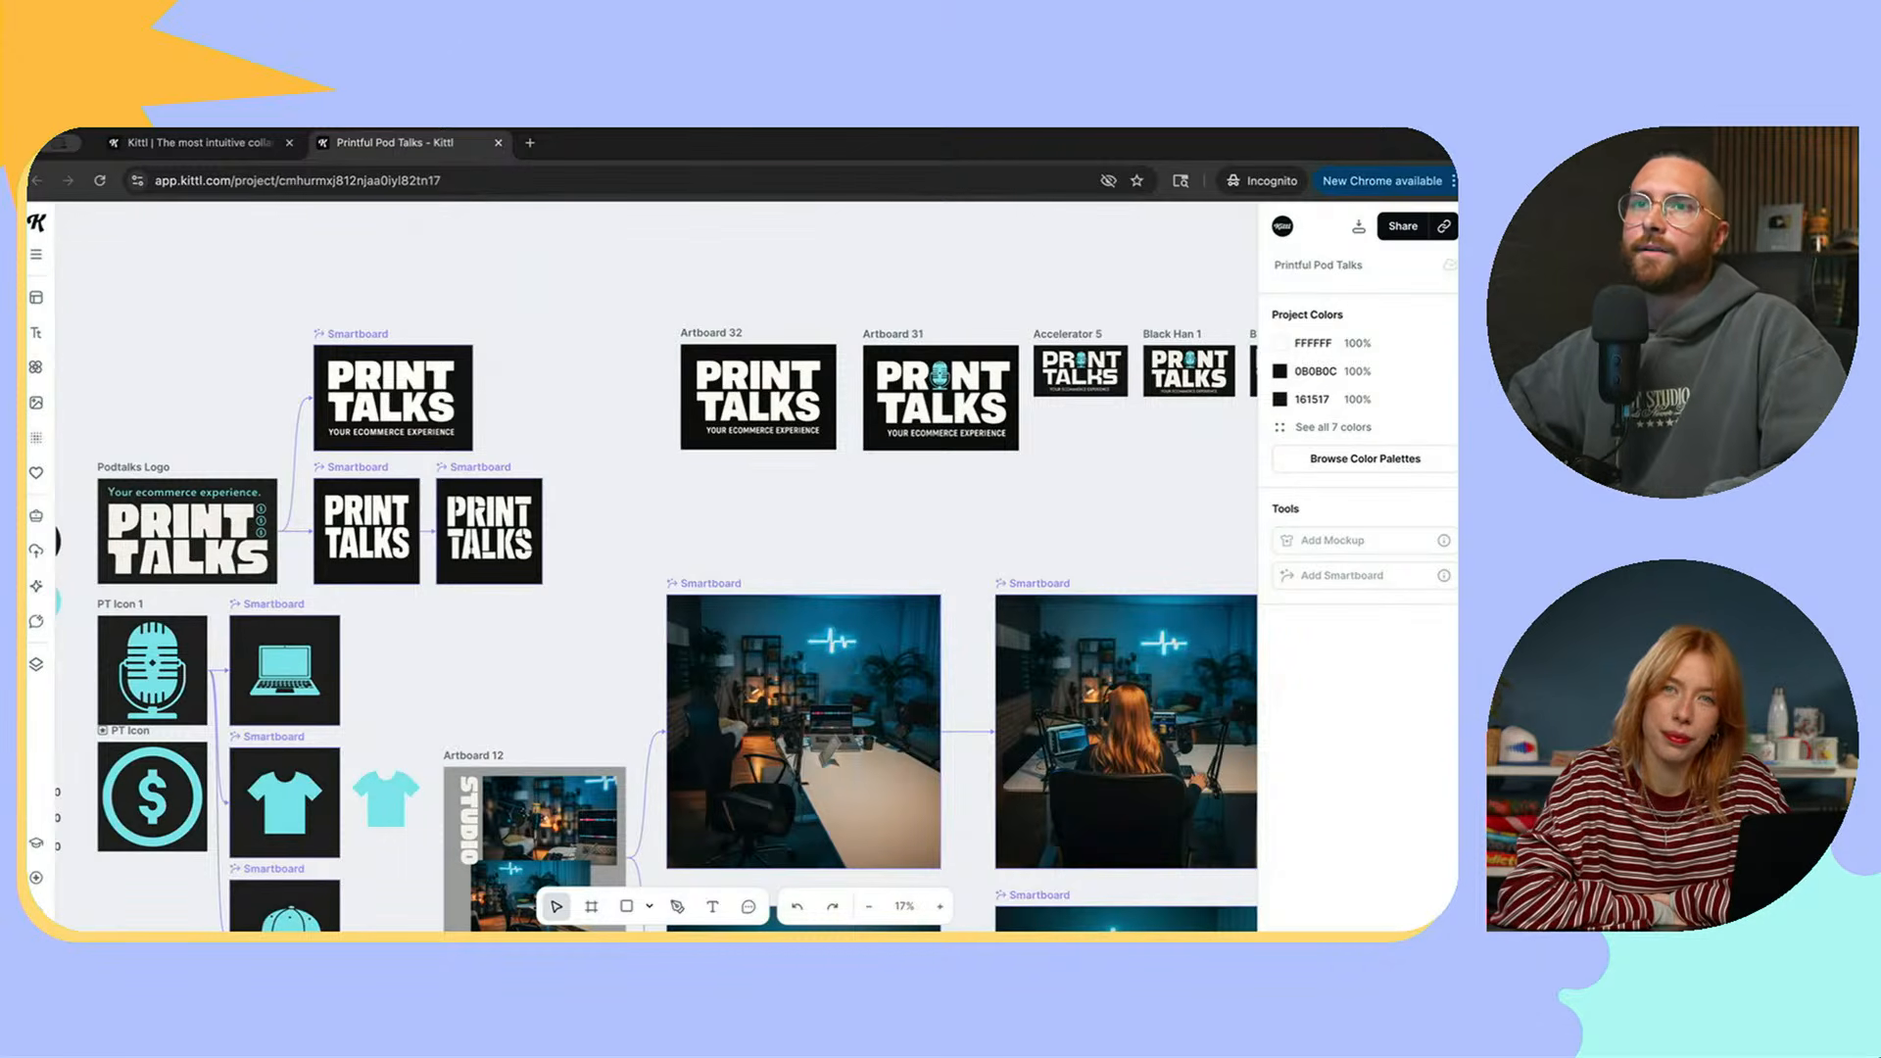
pyautogui.click(712, 334)
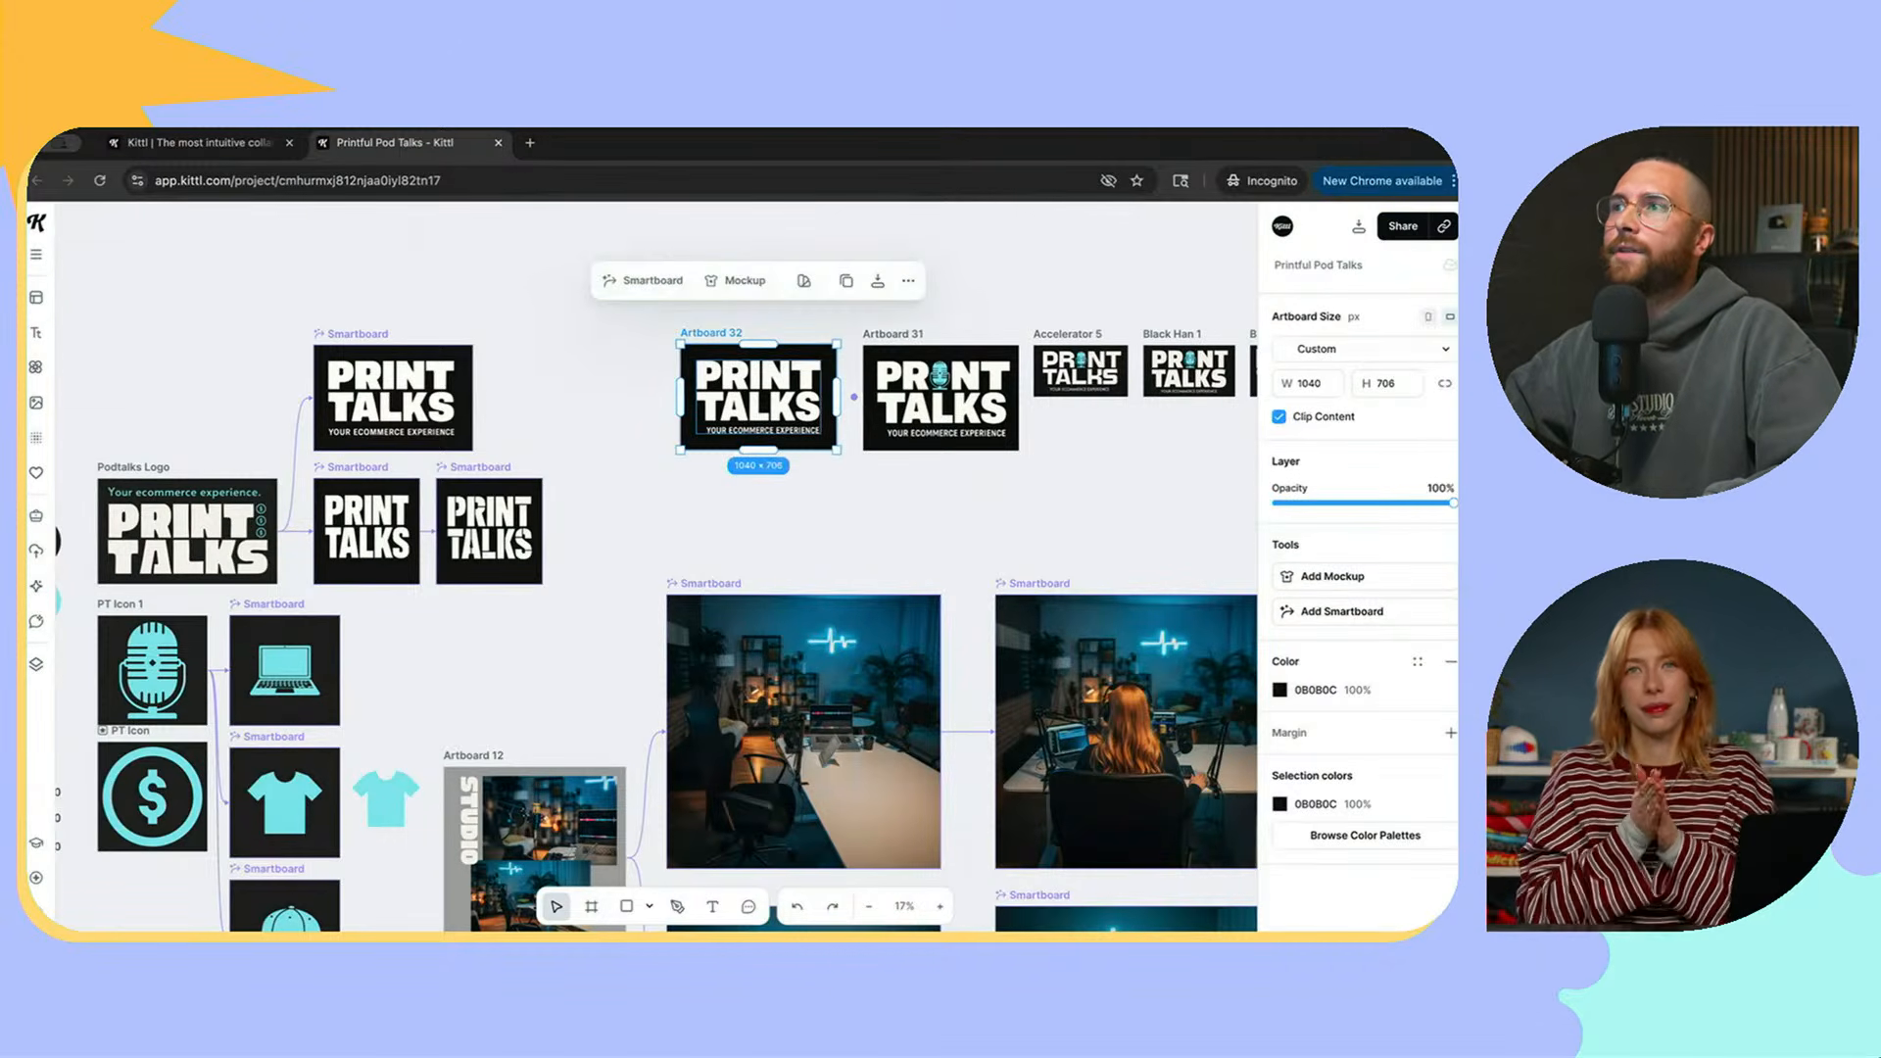
pyautogui.click(758, 397)
pyautogui.click(758, 519)
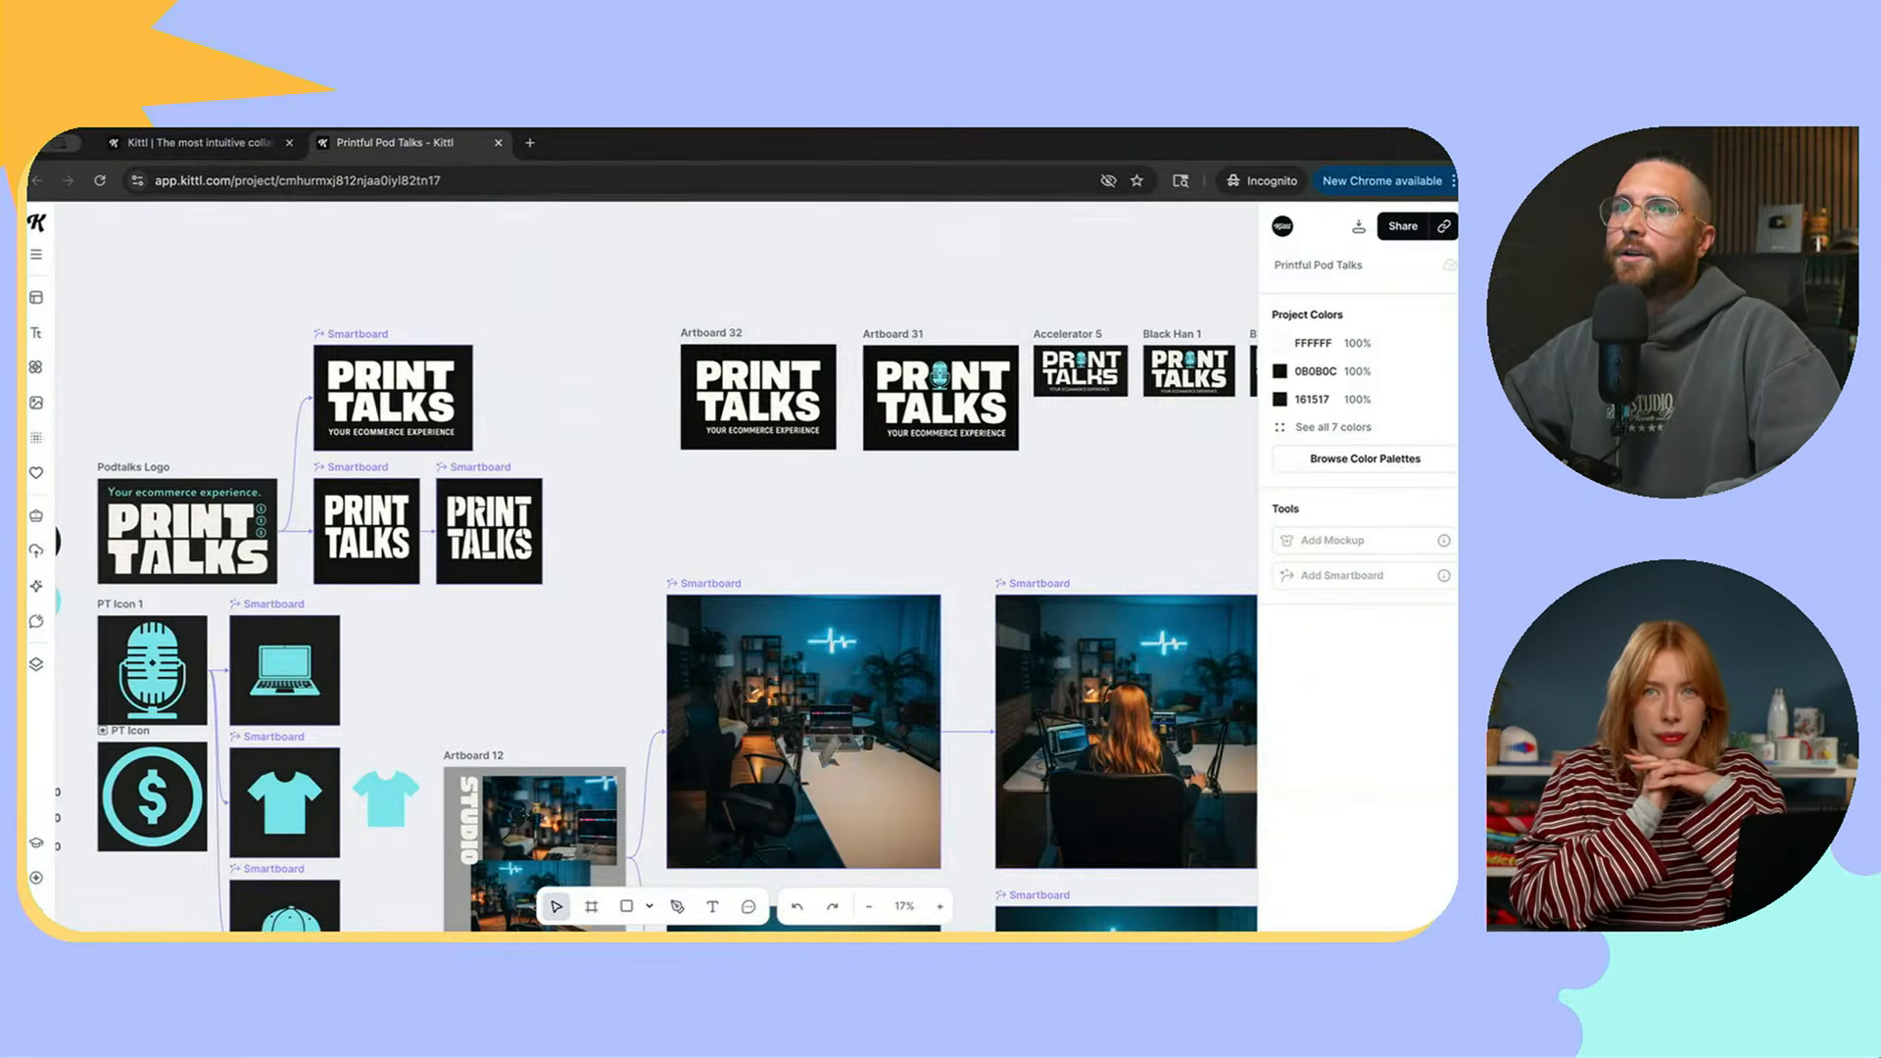
pyautogui.scroll(1, 762, 431)
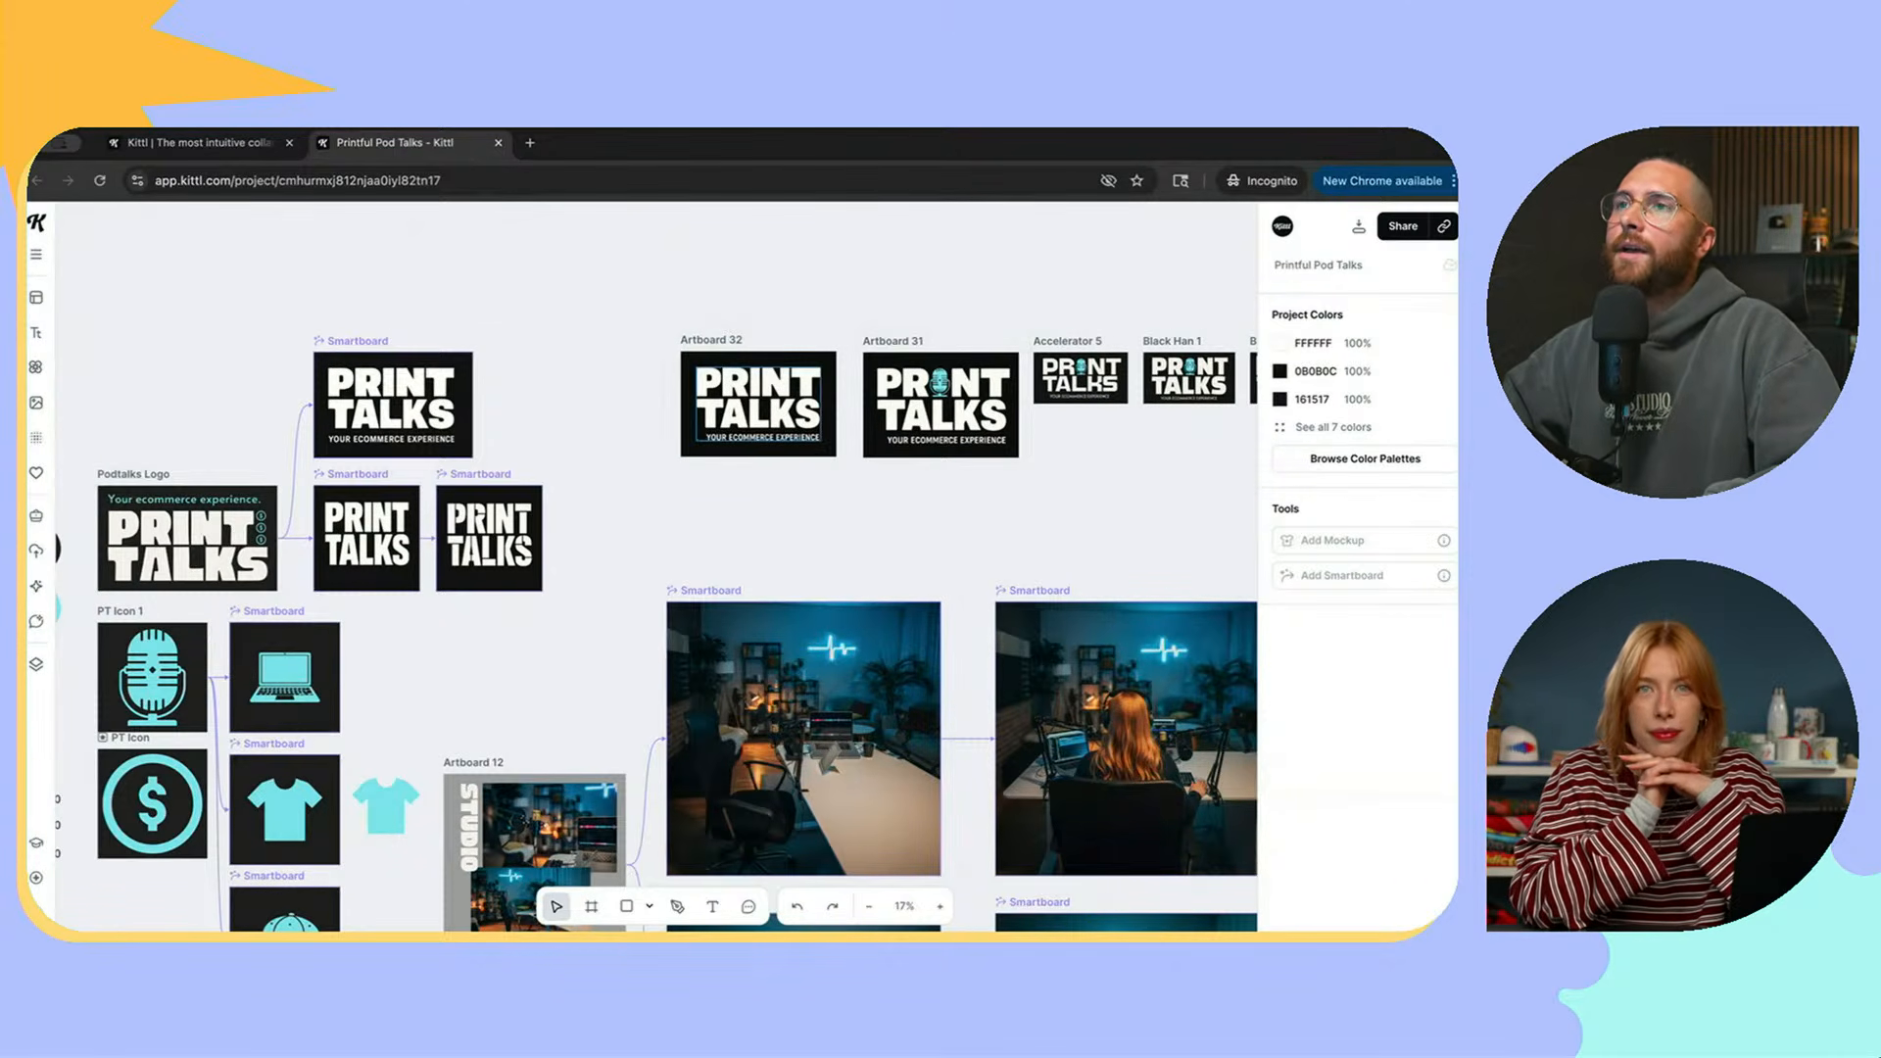
pyautogui.click(758, 403)
pyautogui.press('Escape')
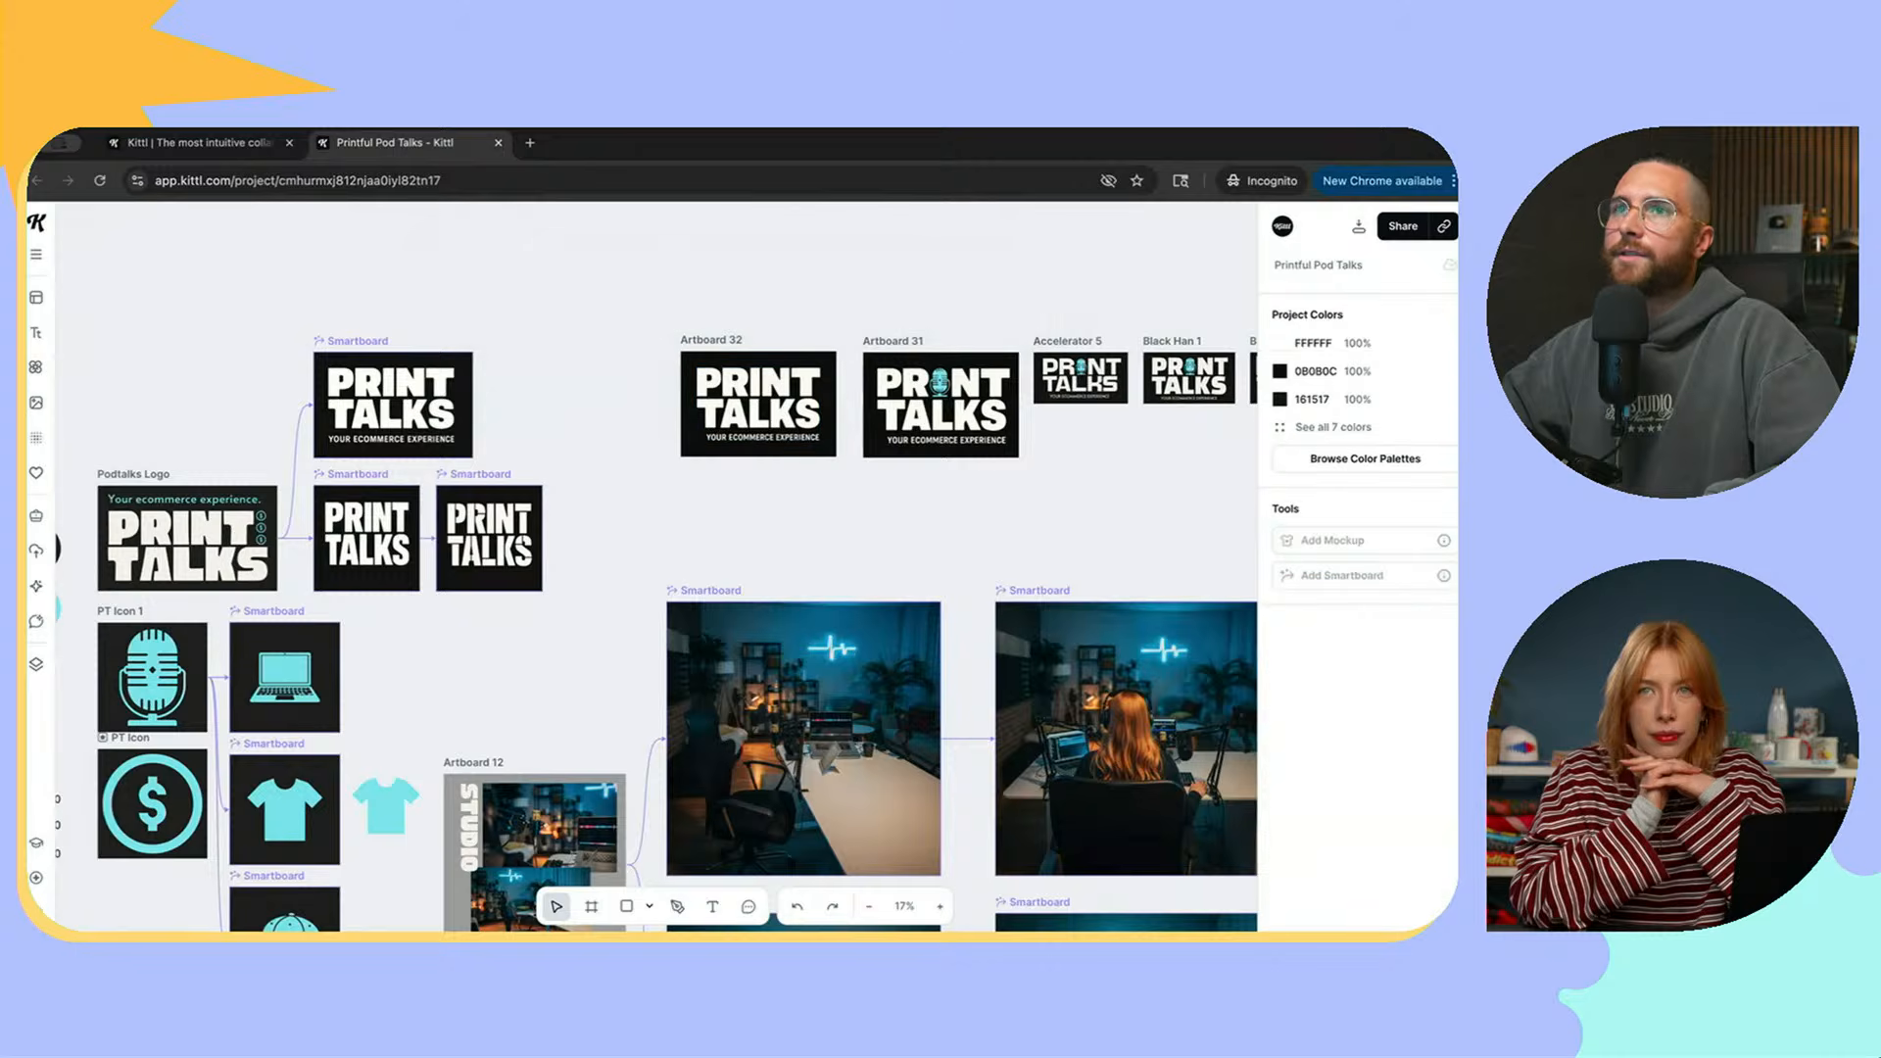
# Step: Convert the uppermost PRINT TALKS logo Smartboard to an image, shift the image slightly upward and delete it
pyautogui.click(393, 404)
pyautogui.click(428, 288)
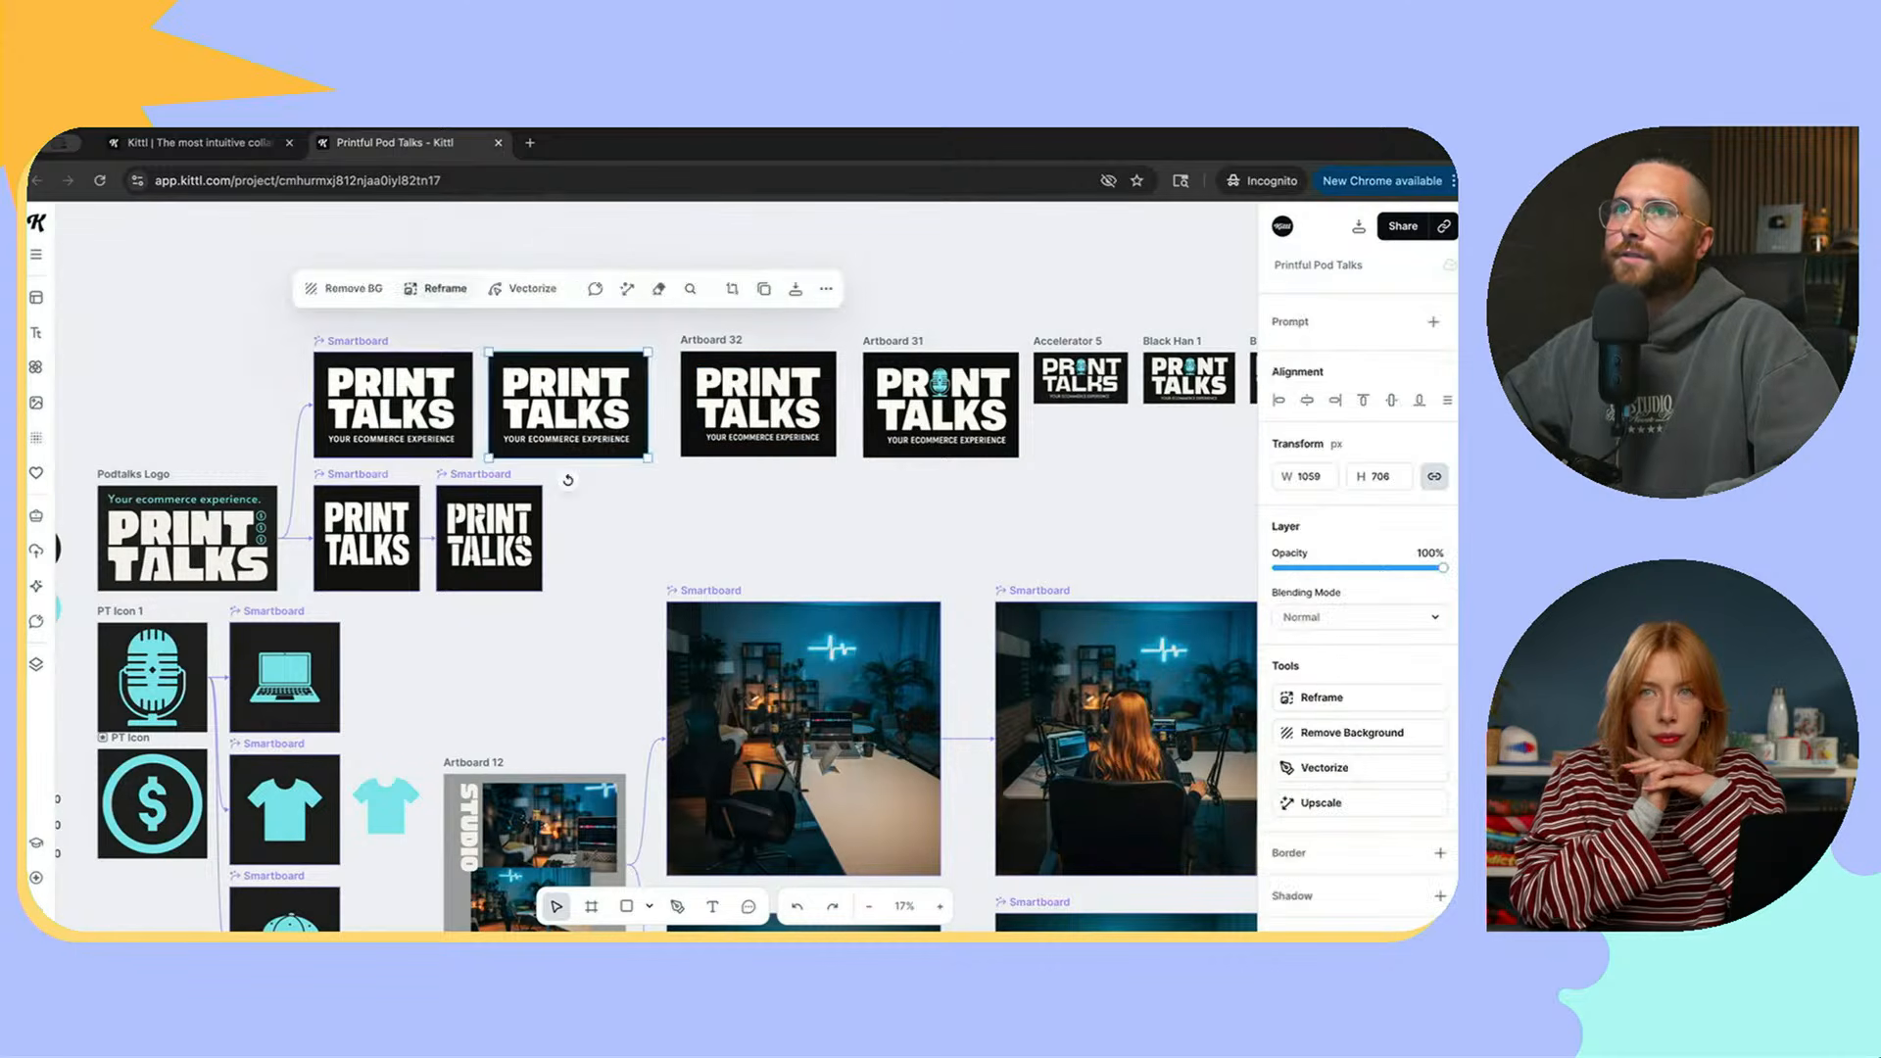
pyautogui.moveTo(568, 352); pyautogui.dragTo(574, 344)
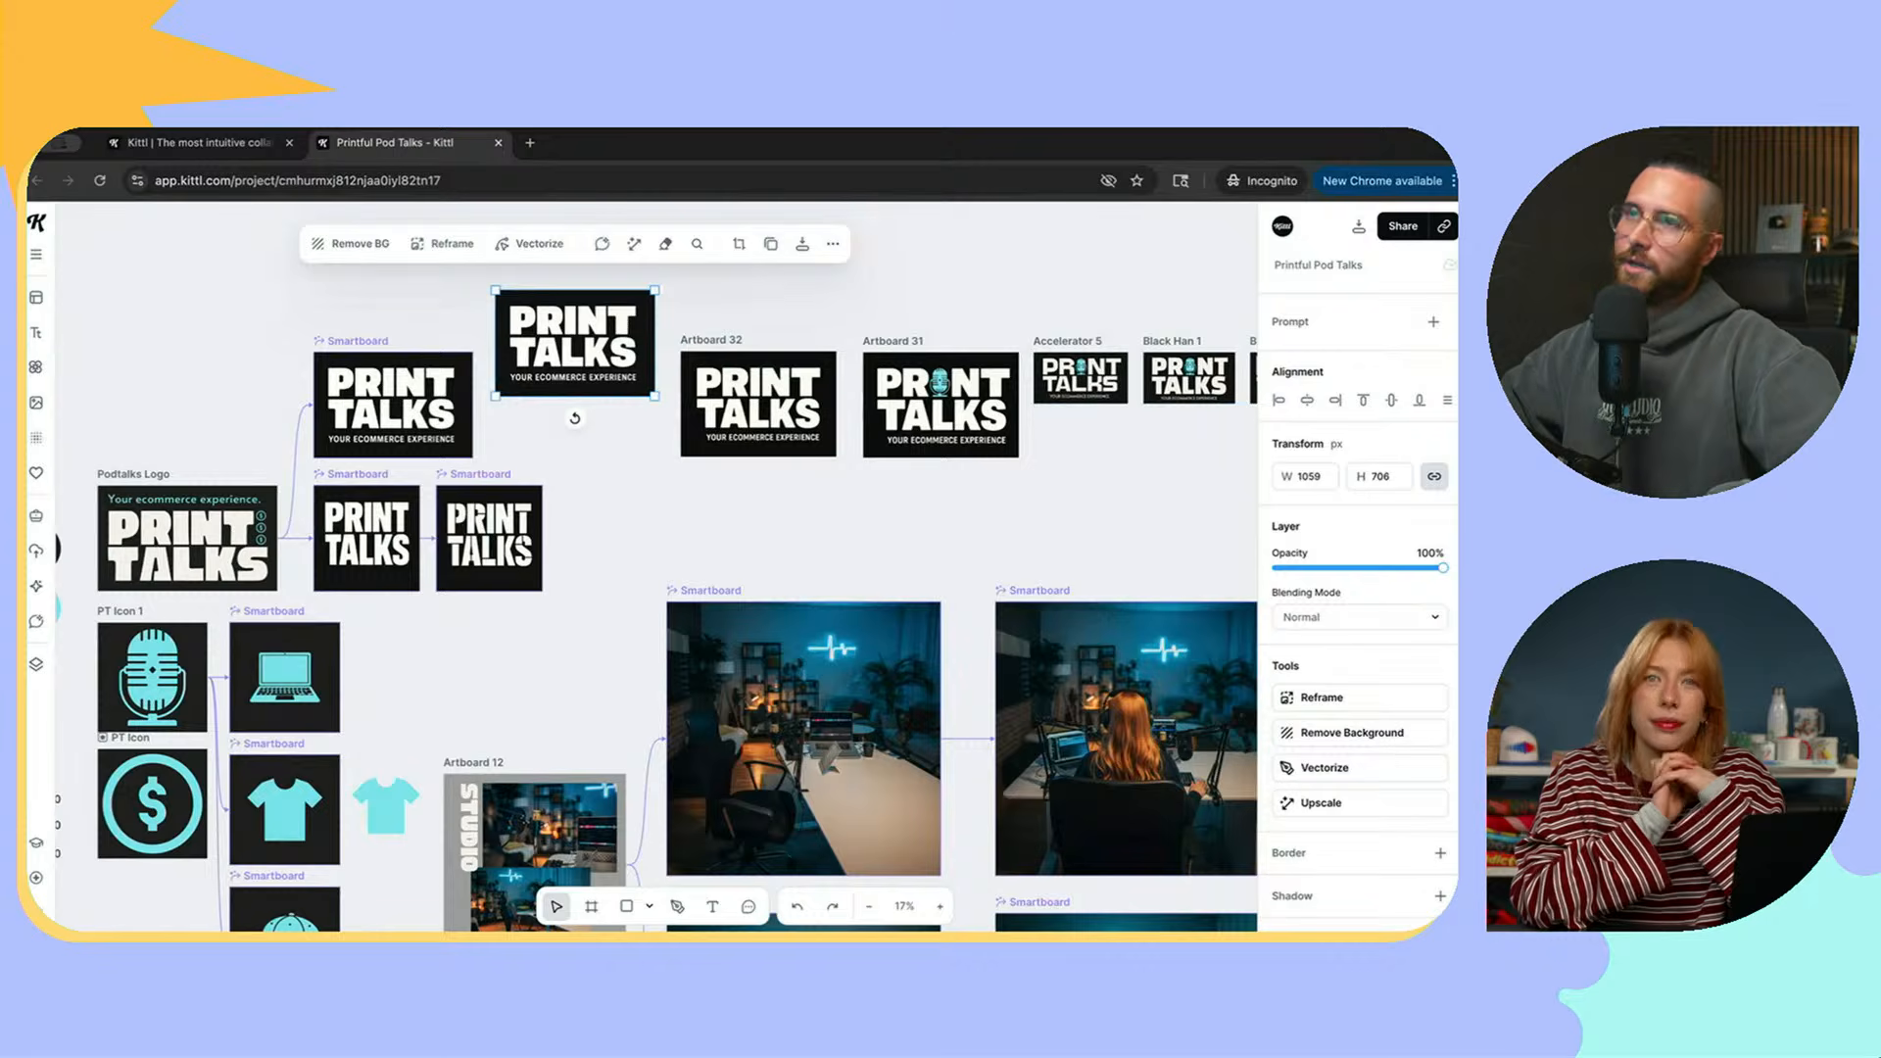
pyautogui.press('Delete')
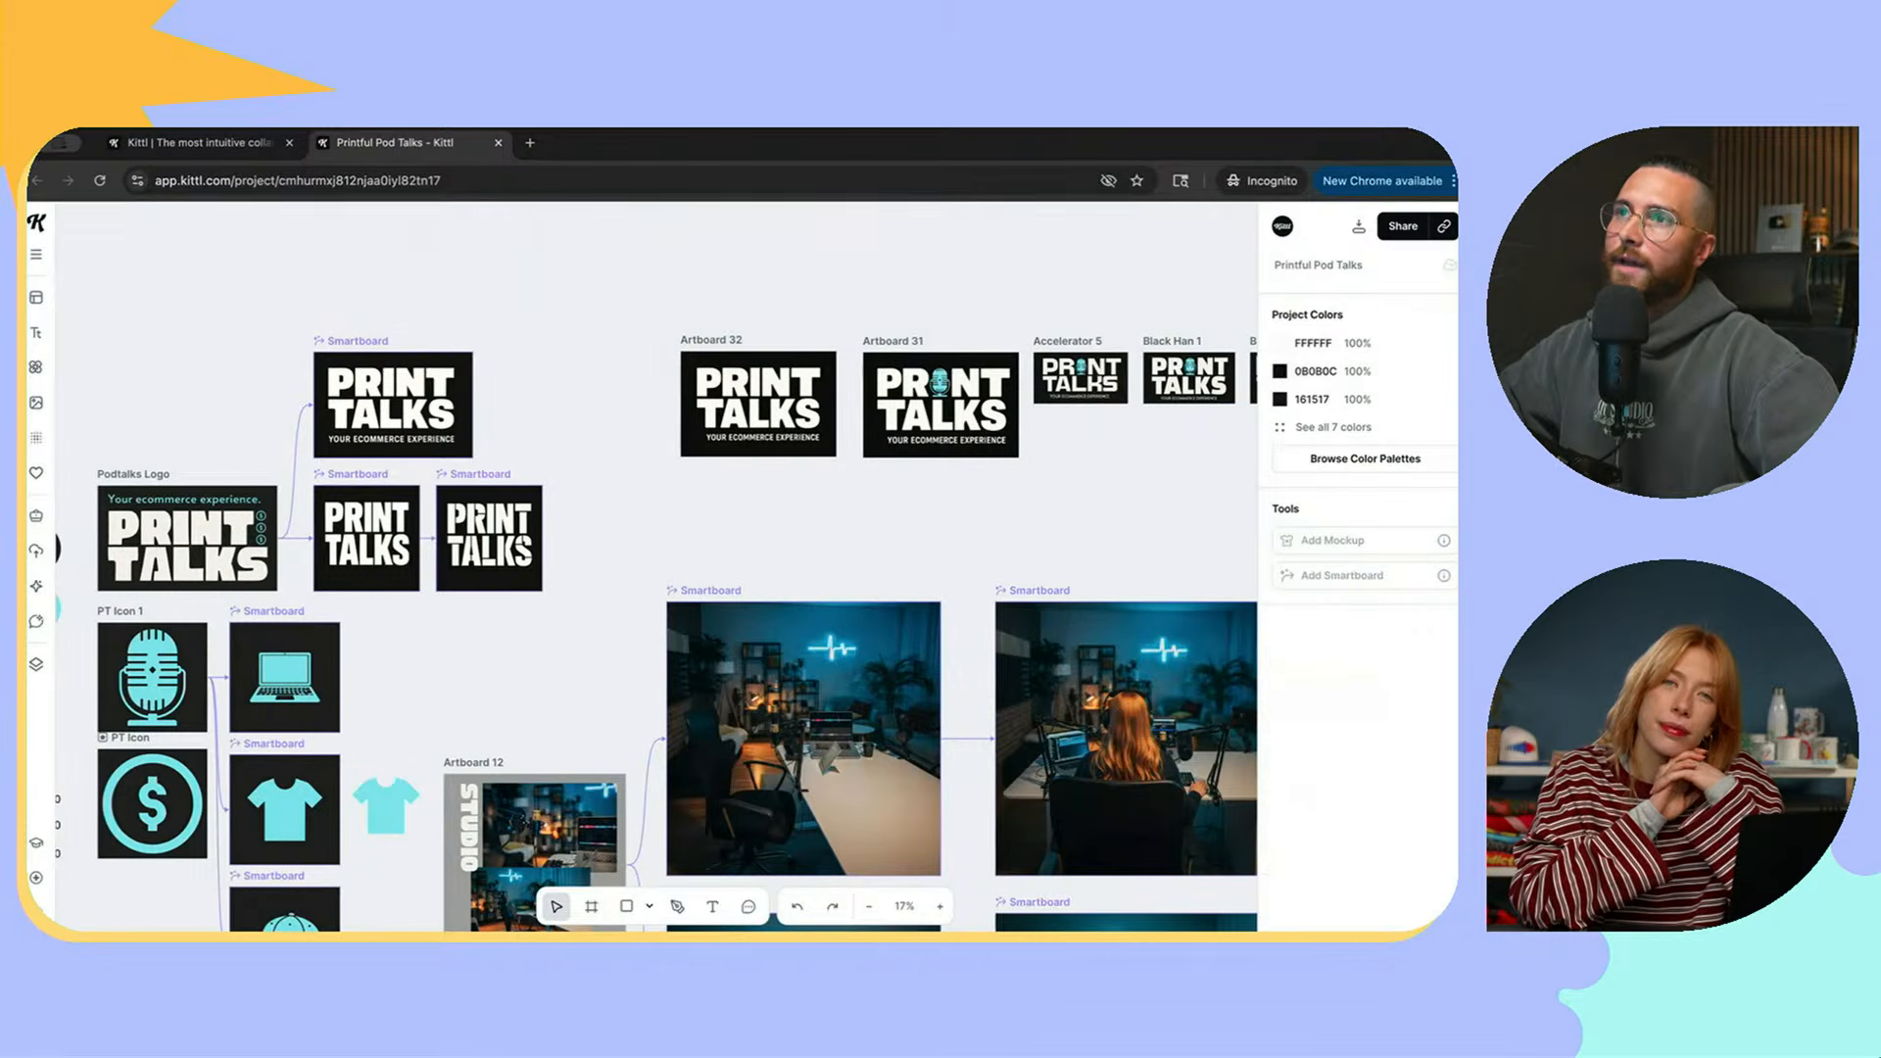
# Step: Pull the PRINT TALKS logo image out of Artboard 32 onto the canvas and undo the move
pyautogui.hscroll(1, 774, 436)
pyautogui.scroll(4, 783, 441)
pyautogui.moveTo(697, 392); pyautogui.dragTo(462, 392)
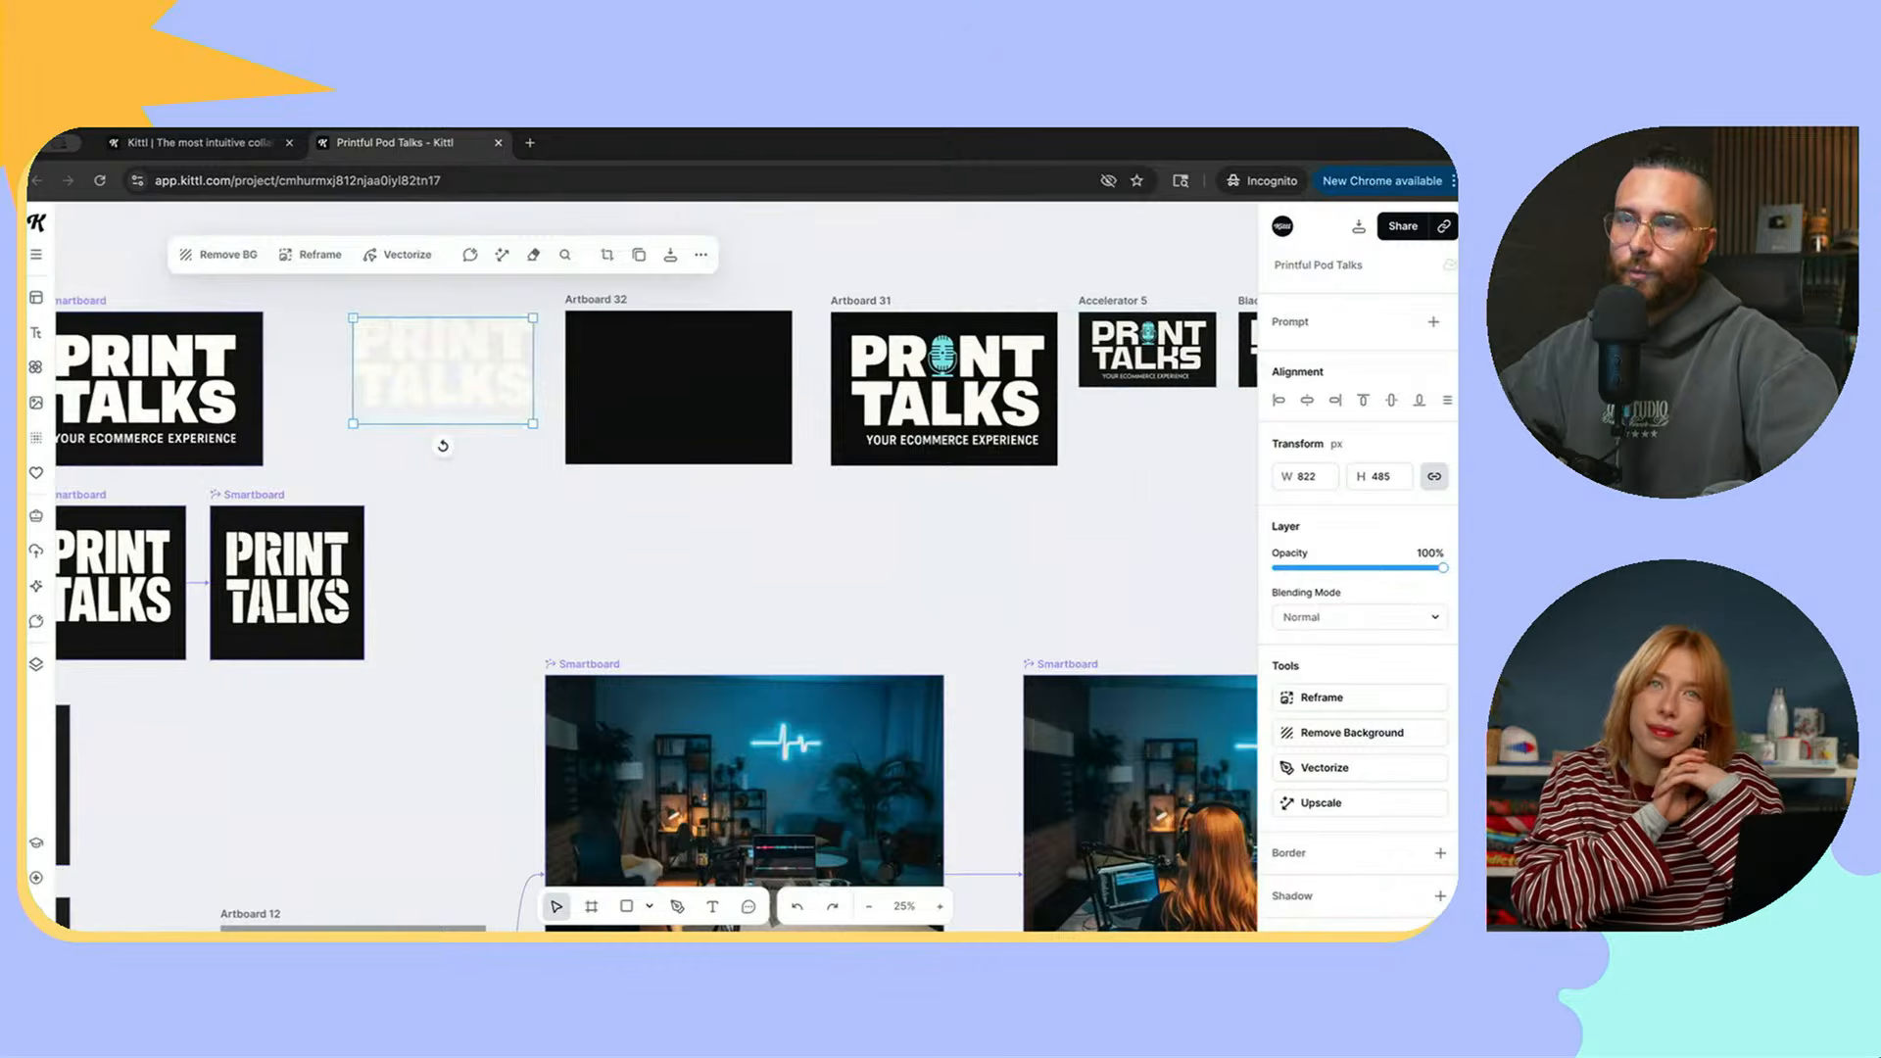
pyautogui.hotkey('ctrl', 'z')
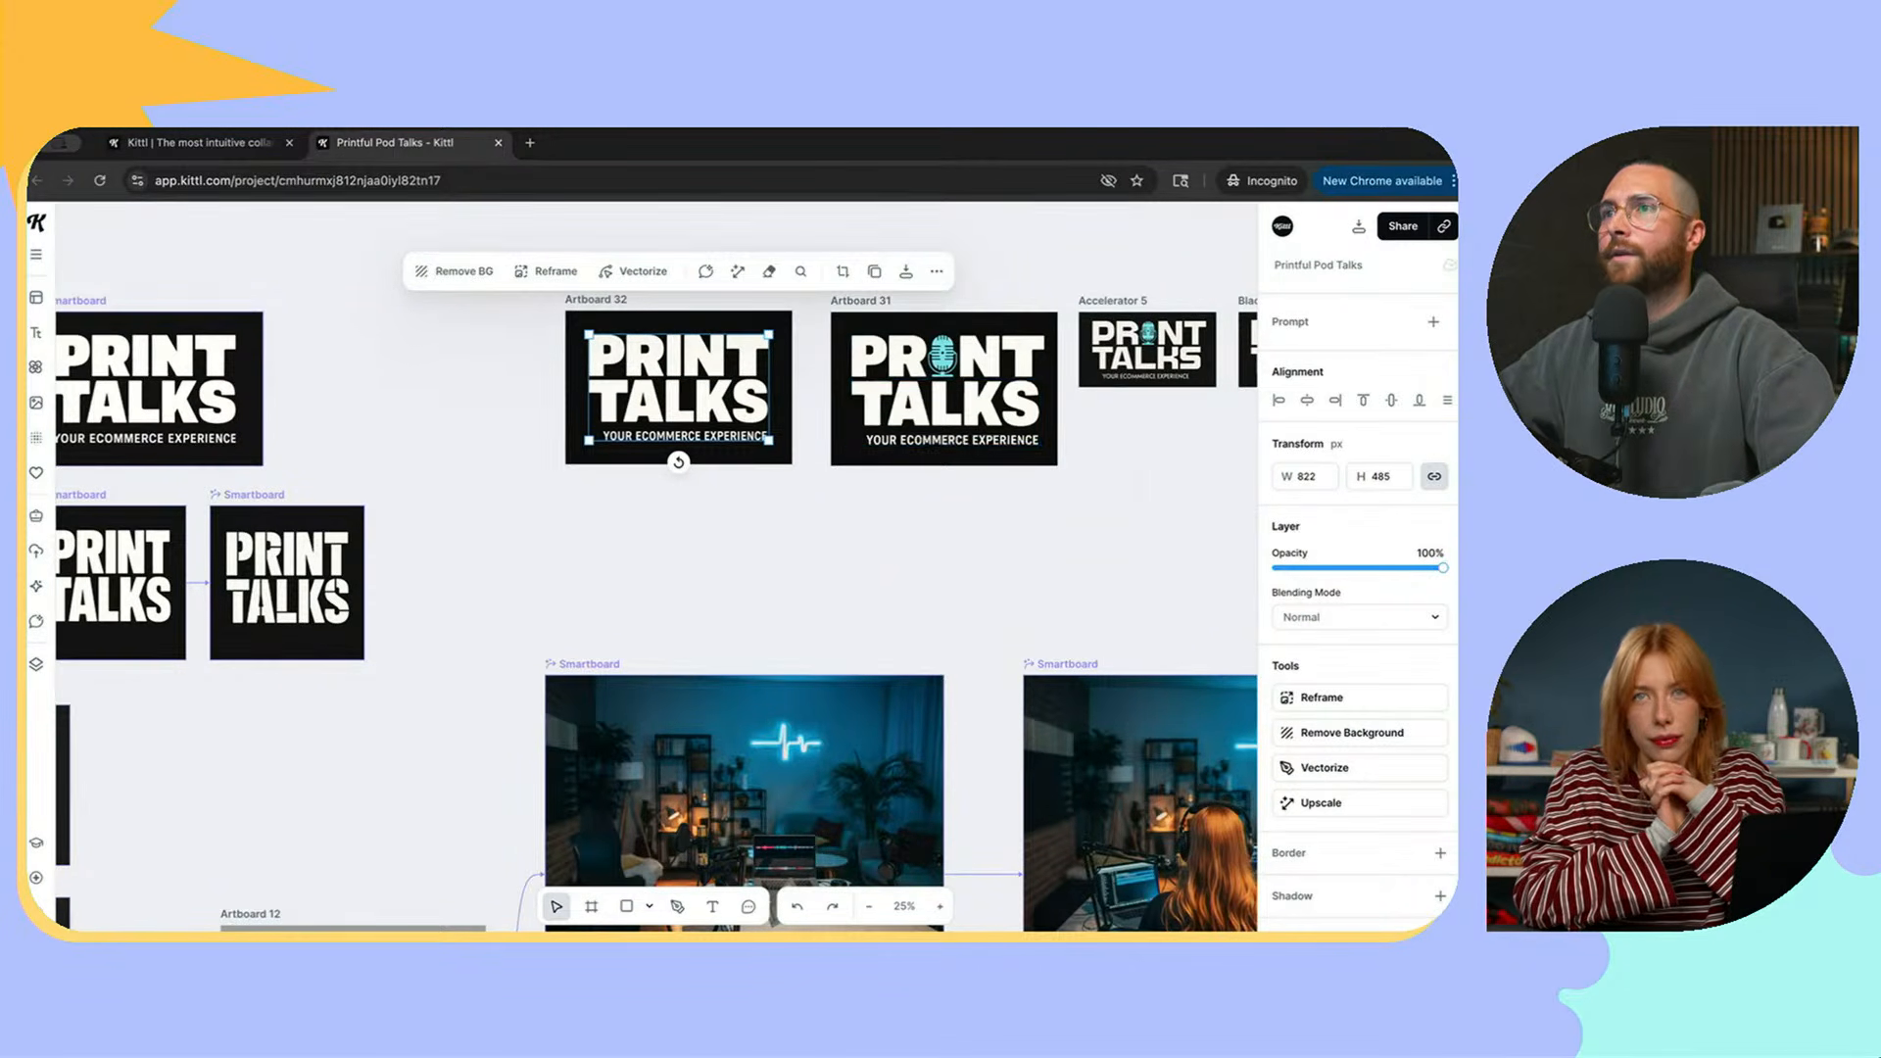
# Step: Compare the Podtalks Logo and its Smartboard variations with the finished logos in Artboard 32, Artboard 31 and the font variants
pyautogui.hscroll(1, 941, 411)
pyautogui.hscroll(-10, 656, 588)
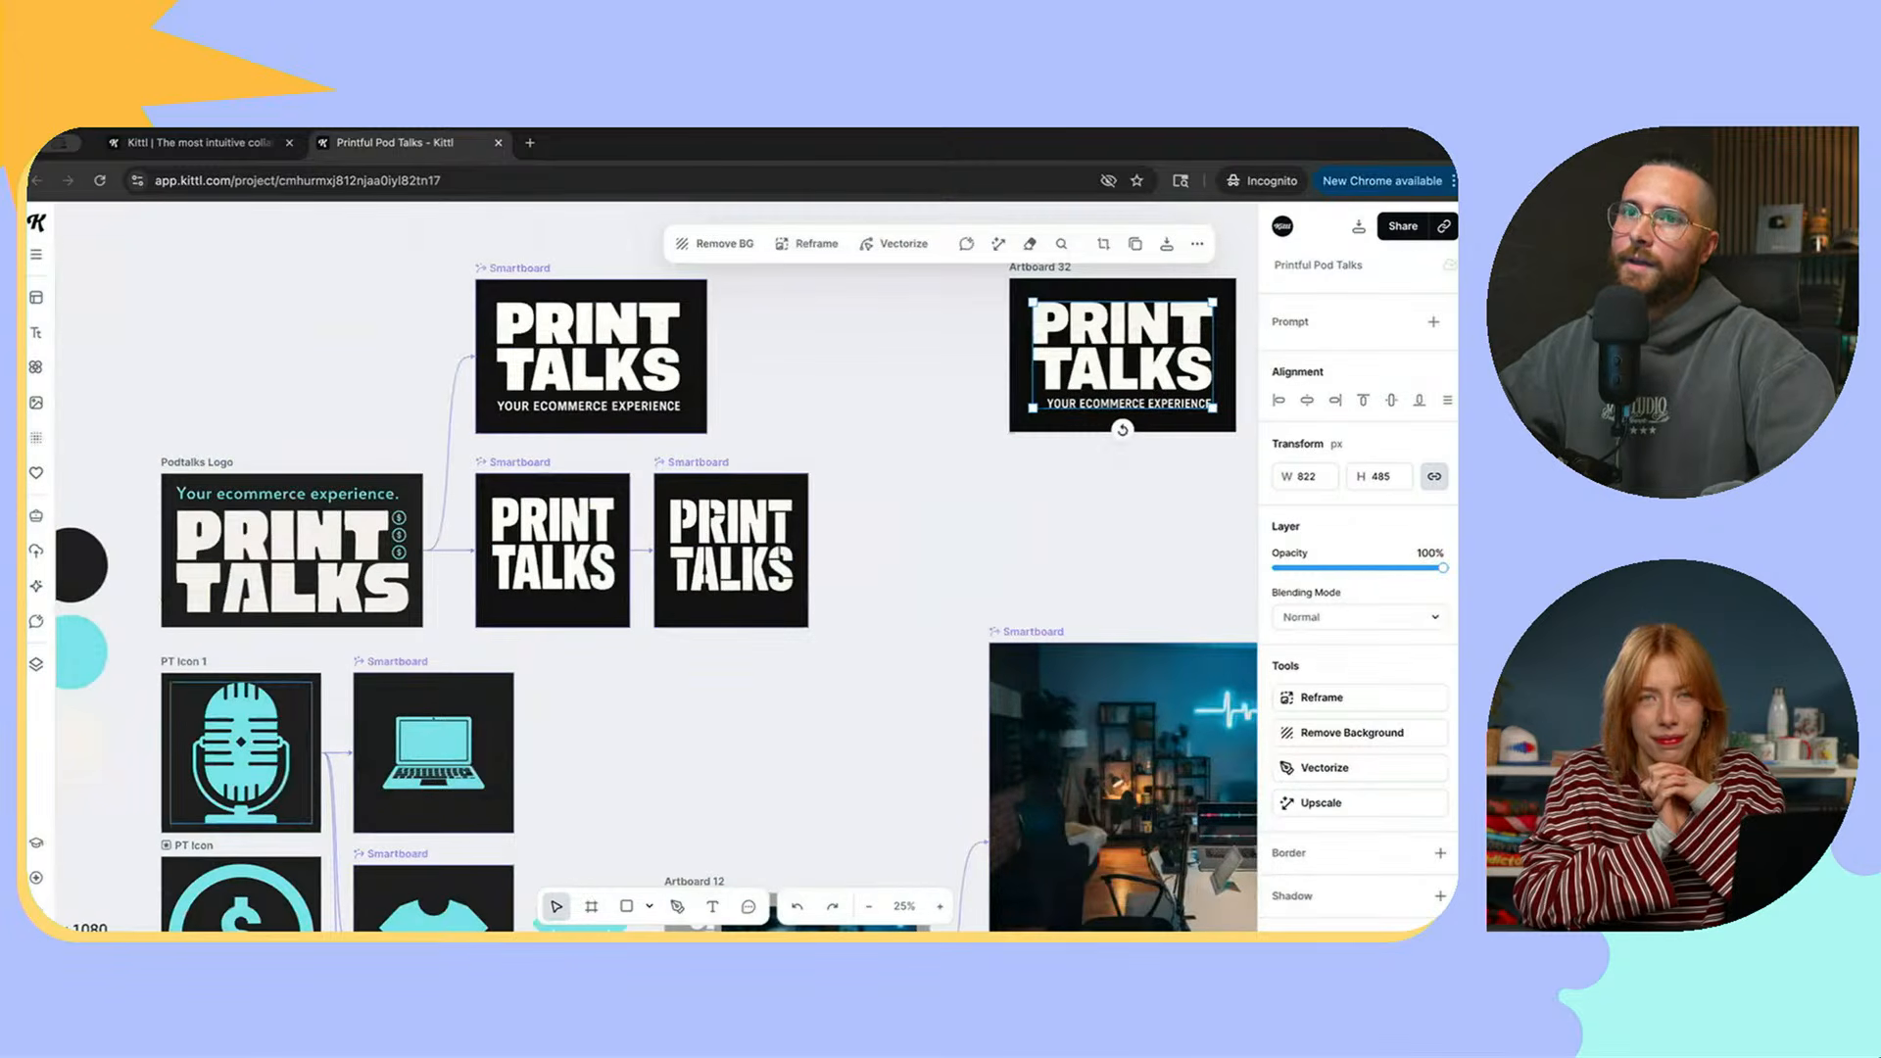
pyautogui.click(241, 752)
pyautogui.click(666, 744)
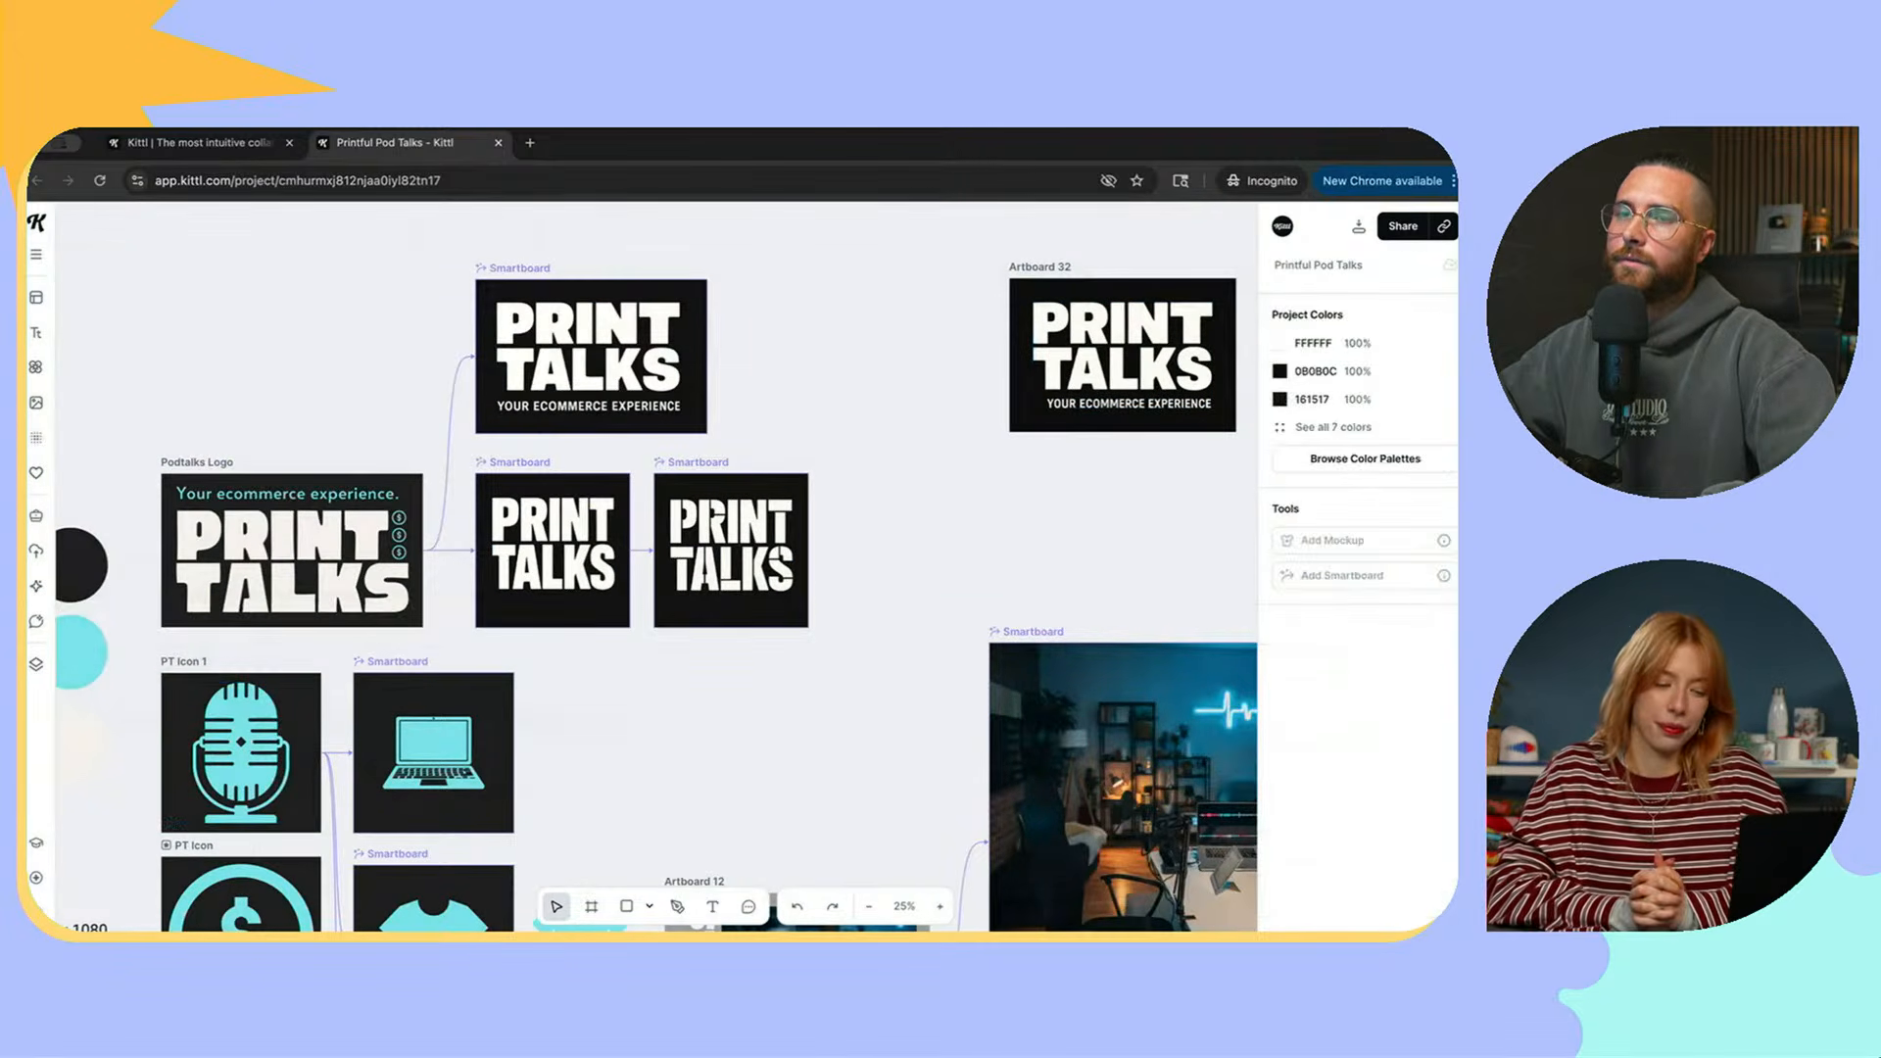
pyautogui.hscroll(10, 646, 568)
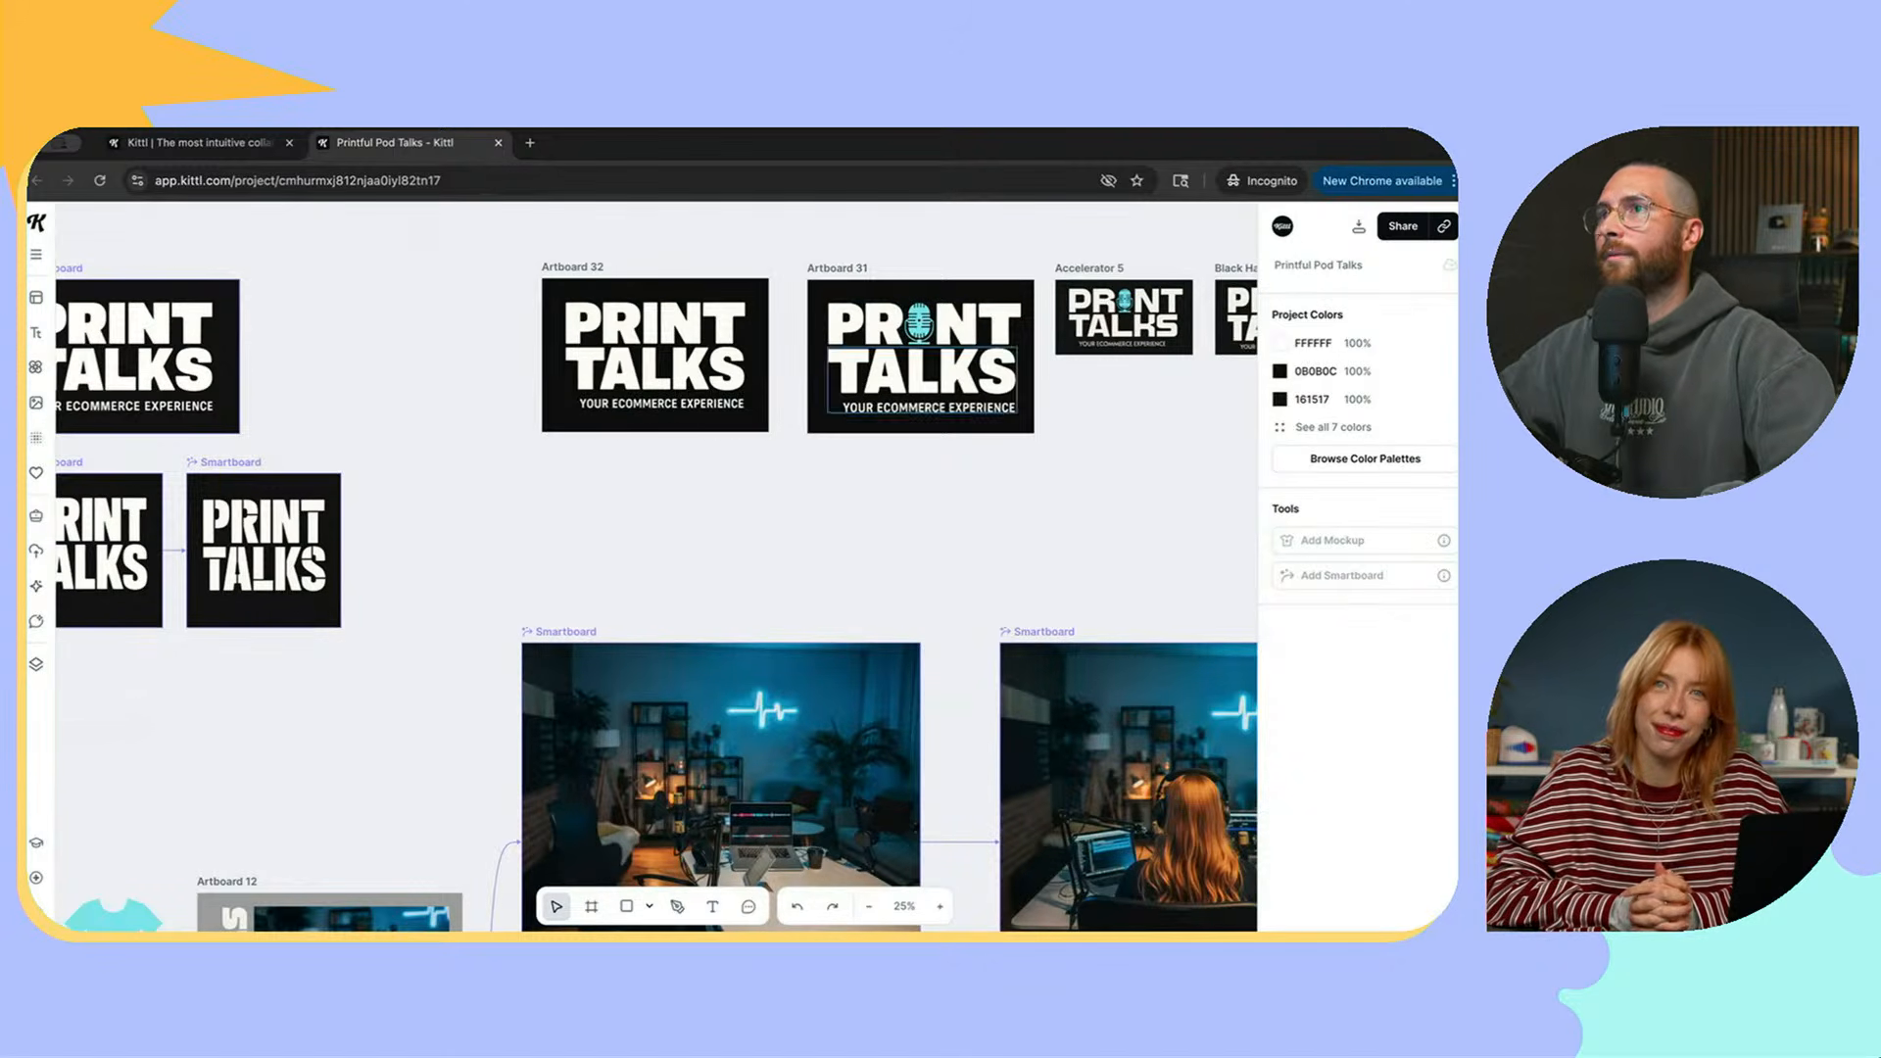
pyautogui.scroll(1, 921, 362)
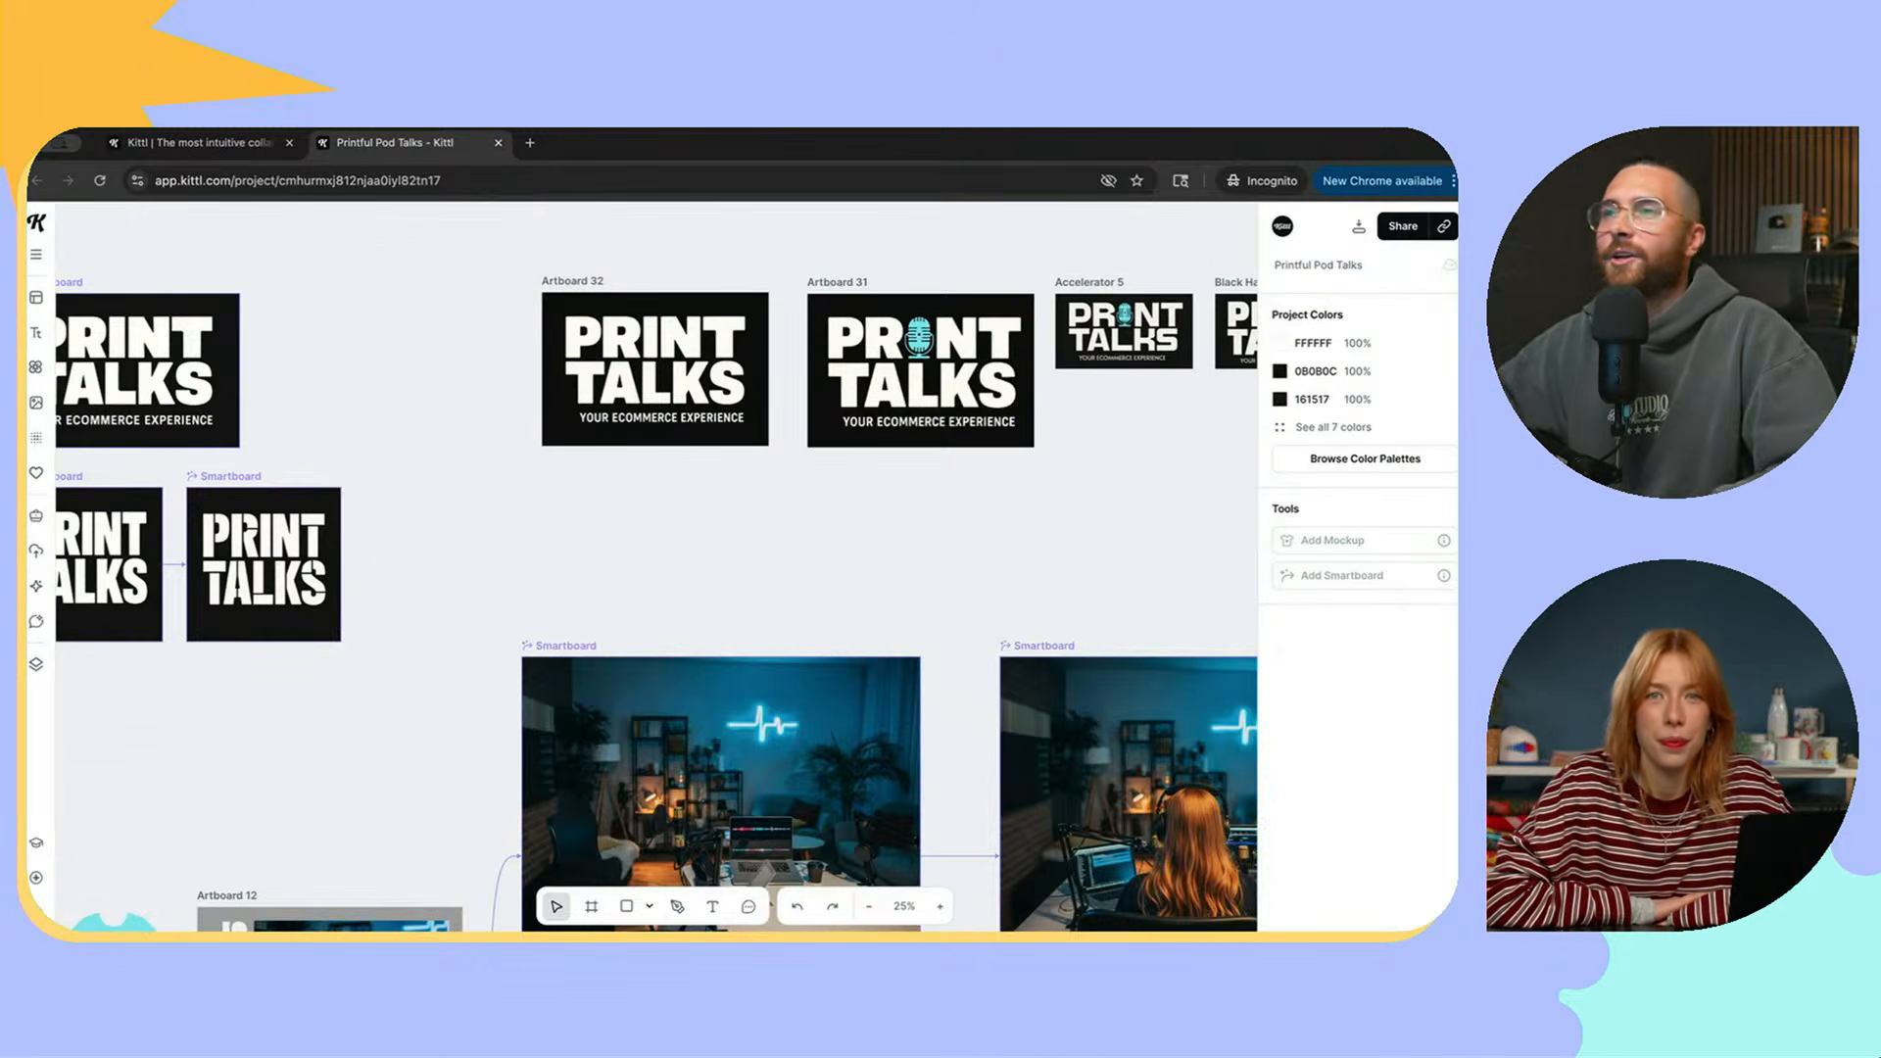
pyautogui.scroll(1, 1068, 503)
pyautogui.scroll(1, 1069, 503)
pyautogui.scroll(1, 655, 567)
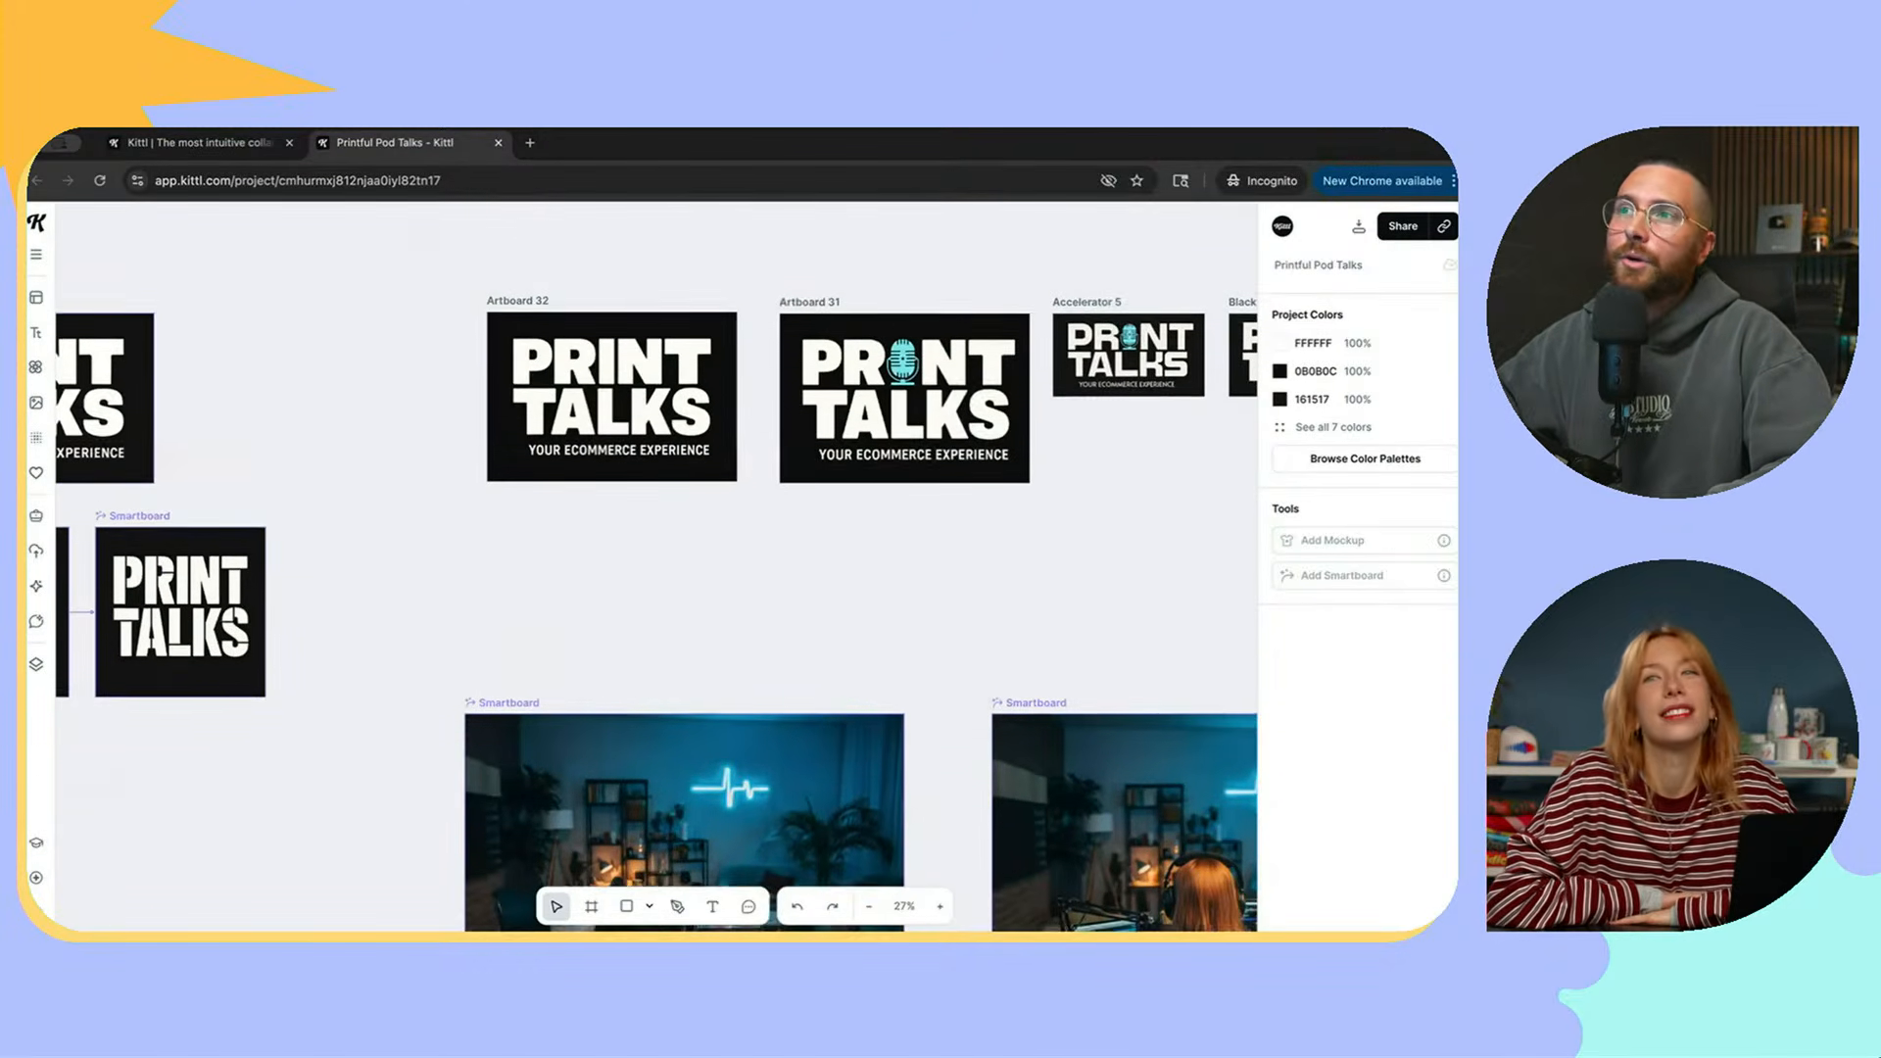
pyautogui.hscroll(1, 655, 566)
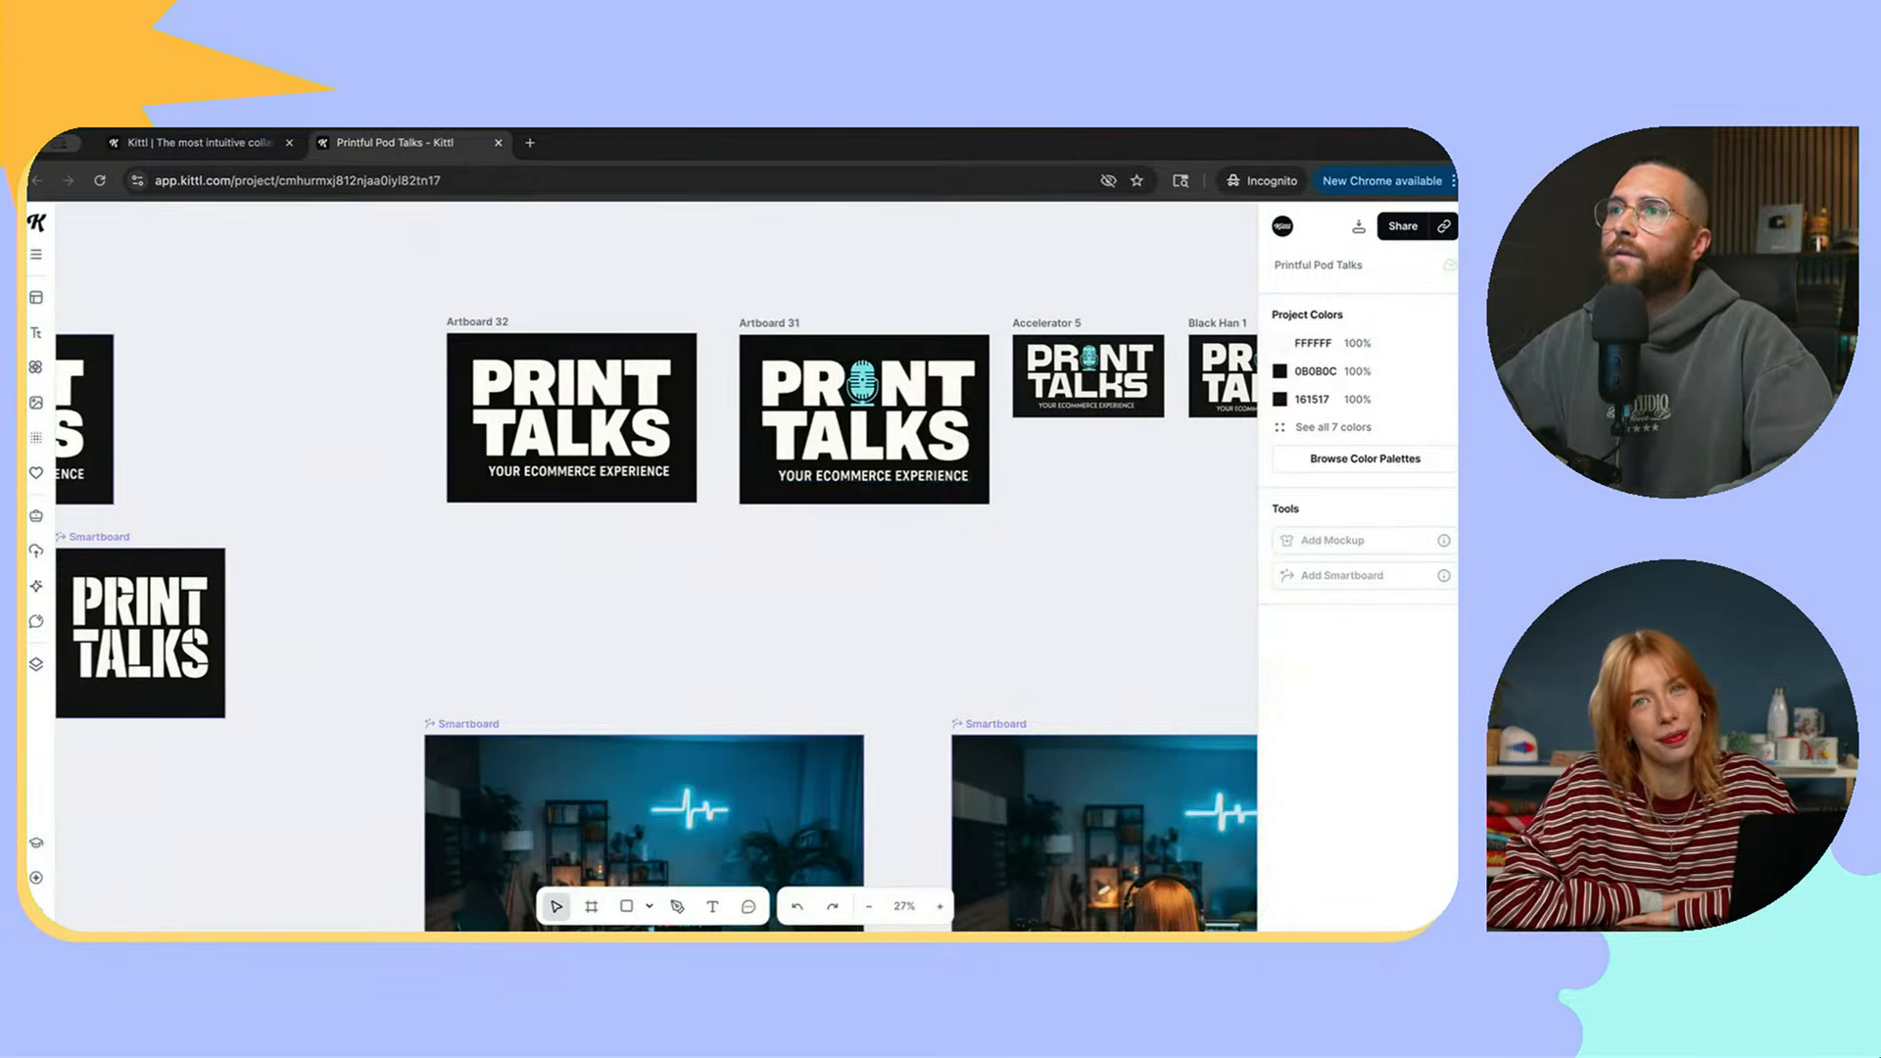
# Step: Inspect the finished logos in Artboard 32 and Artboard 31 beside the Accelerator, Black Han and Barlow font variants
pyautogui.hscroll(6, 657, 566)
pyautogui.hscroll(-4, 656, 566)
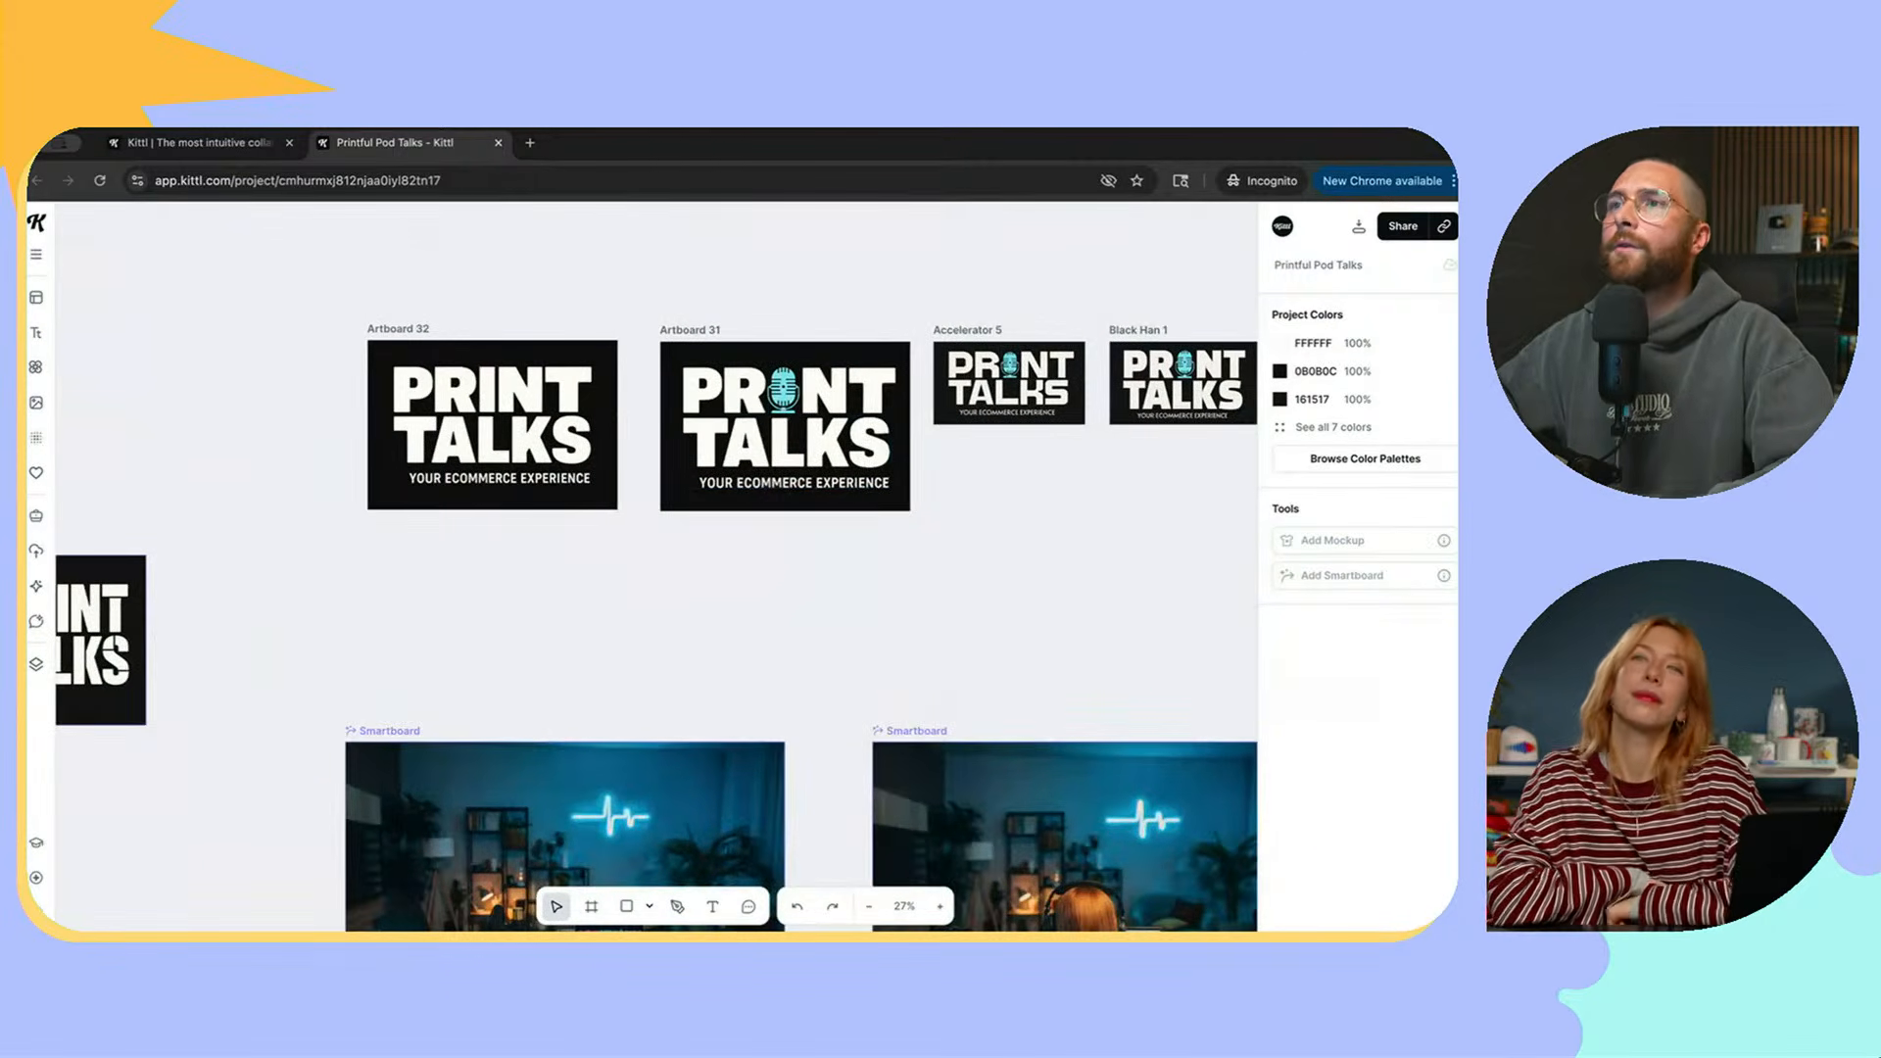
pyautogui.scroll(1, 656, 567)
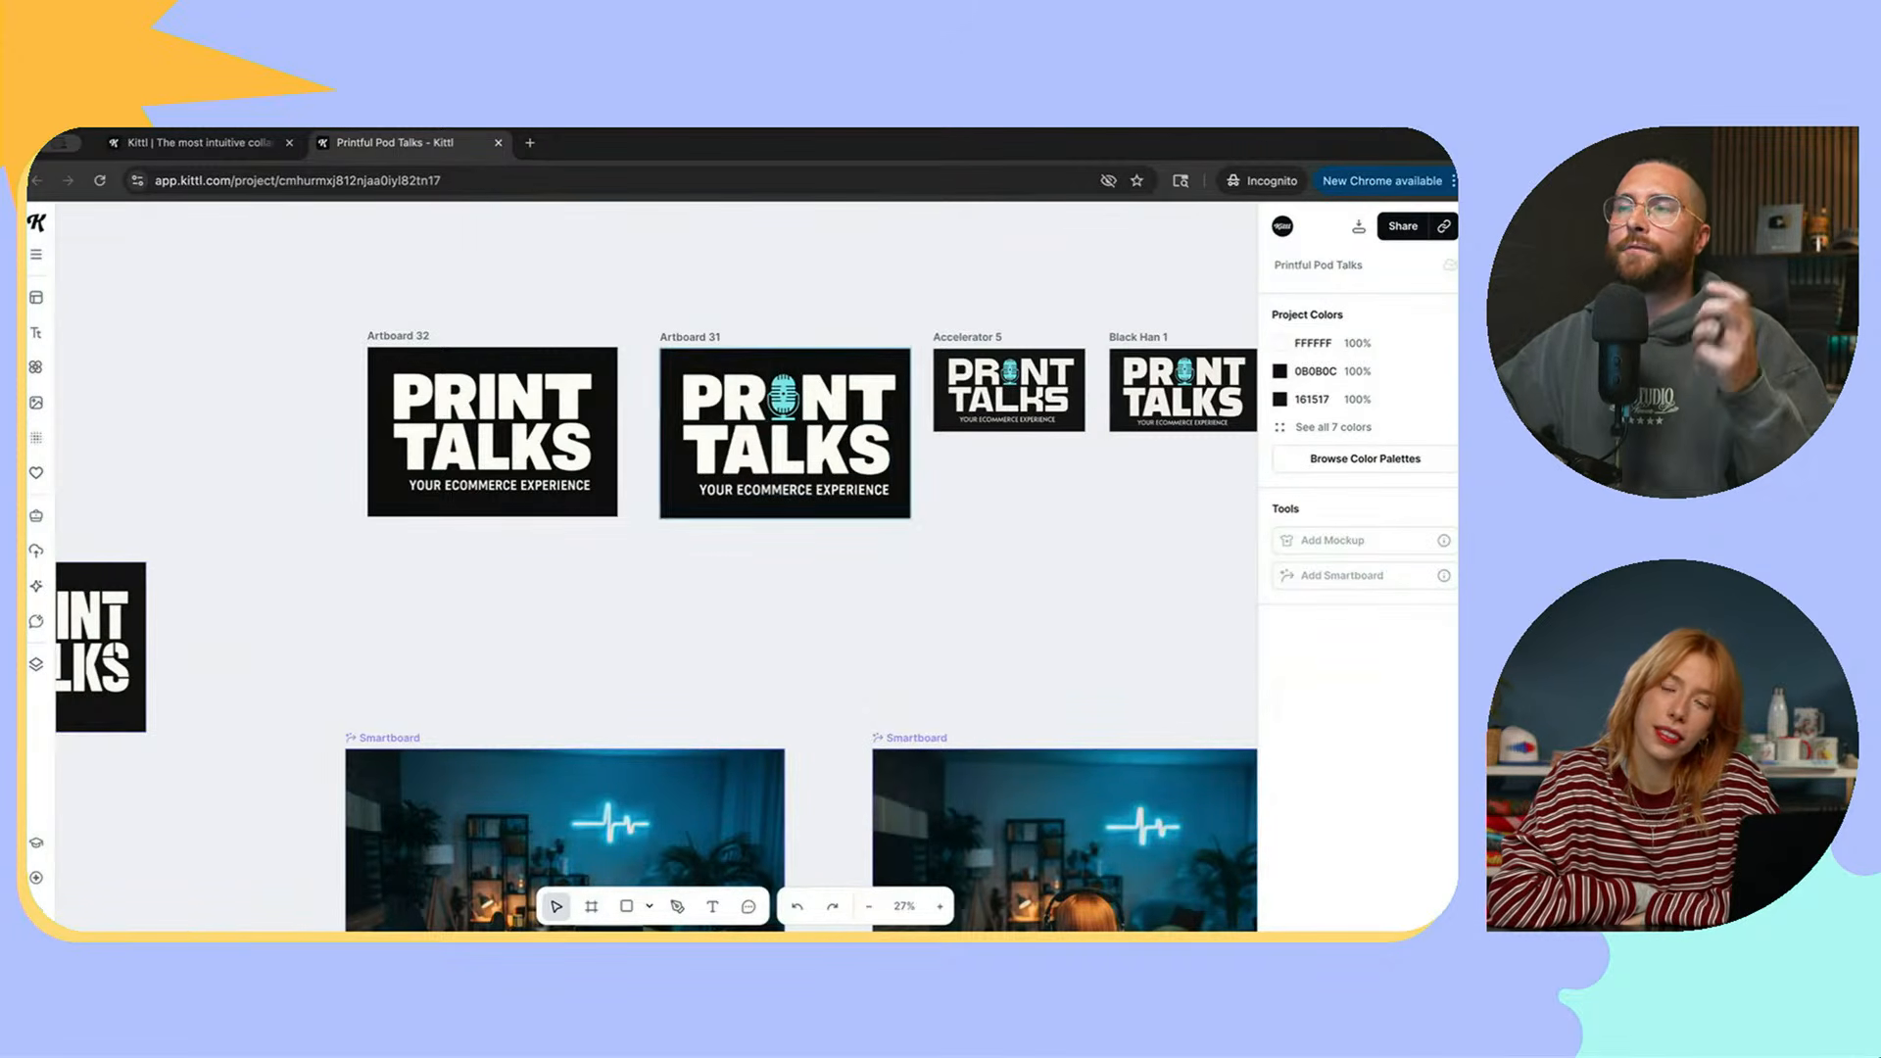
pyautogui.hscroll(1, 657, 566)
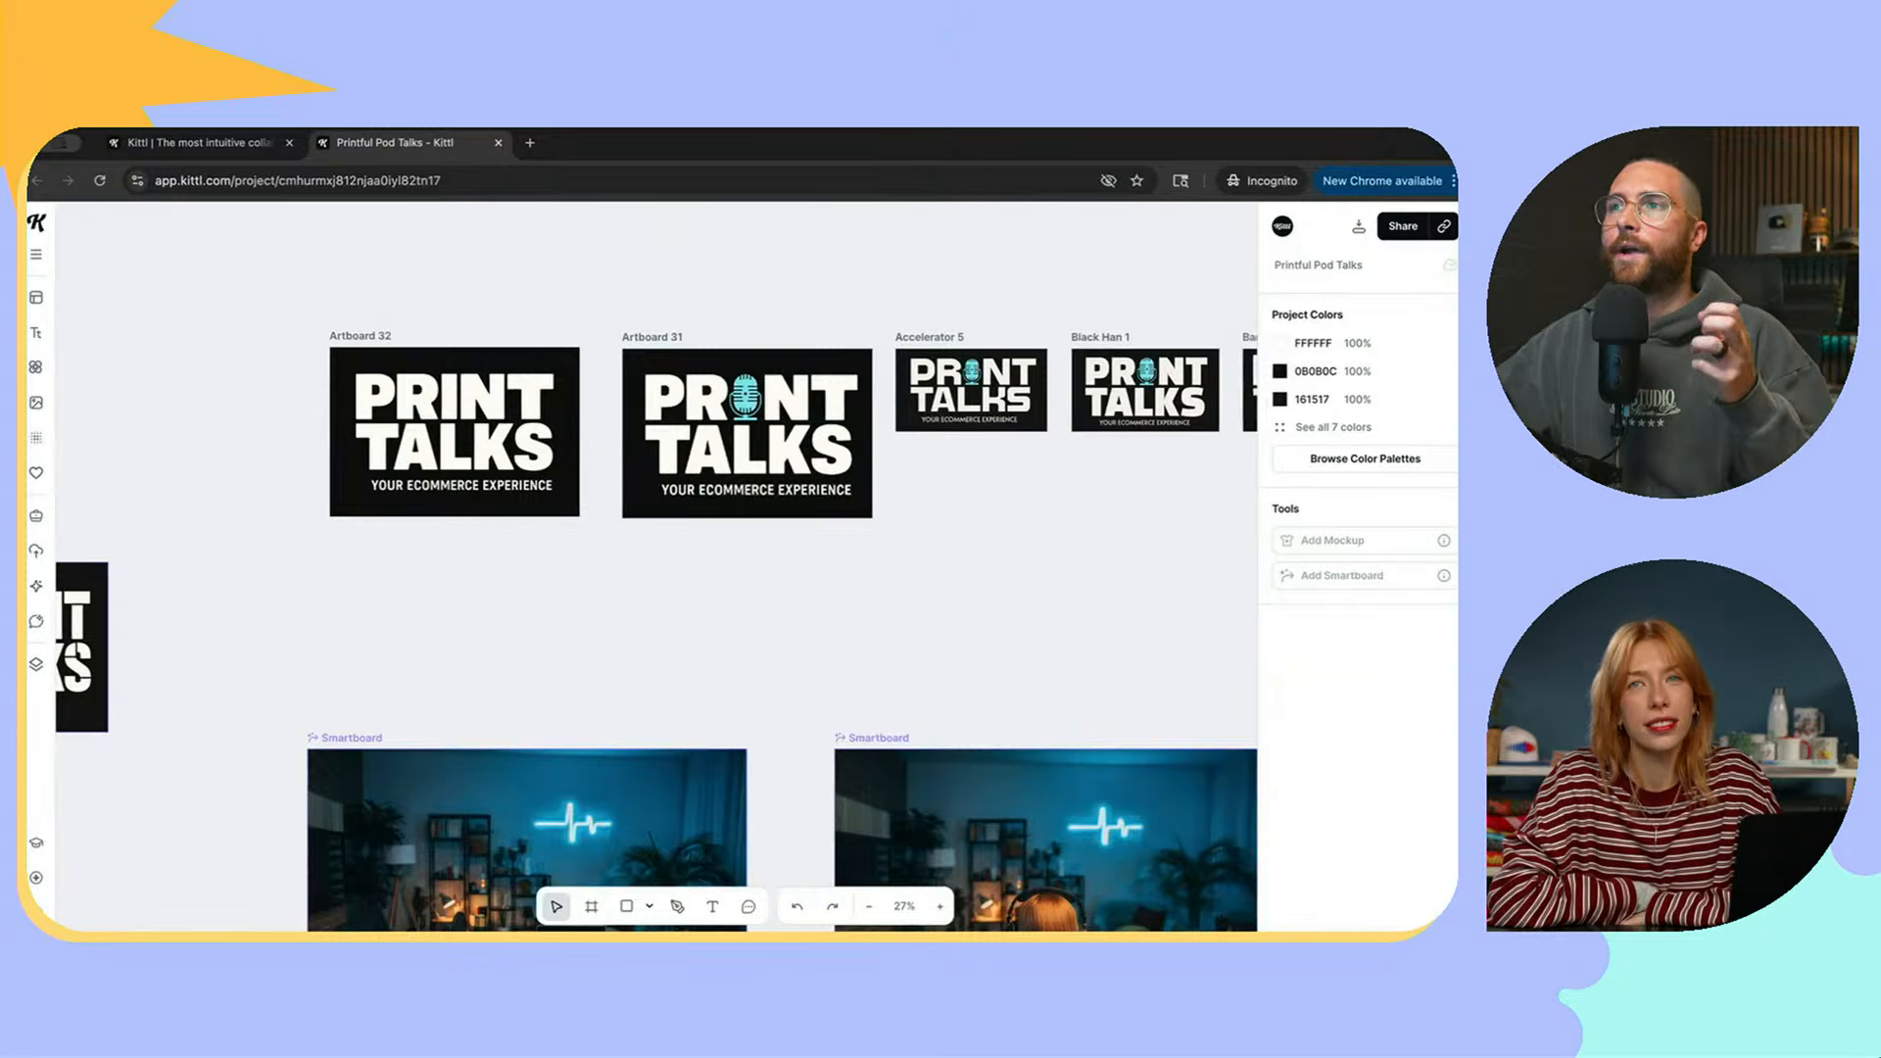
pyautogui.hscroll(3, 657, 567)
pyautogui.hscroll(1, 984, 502)
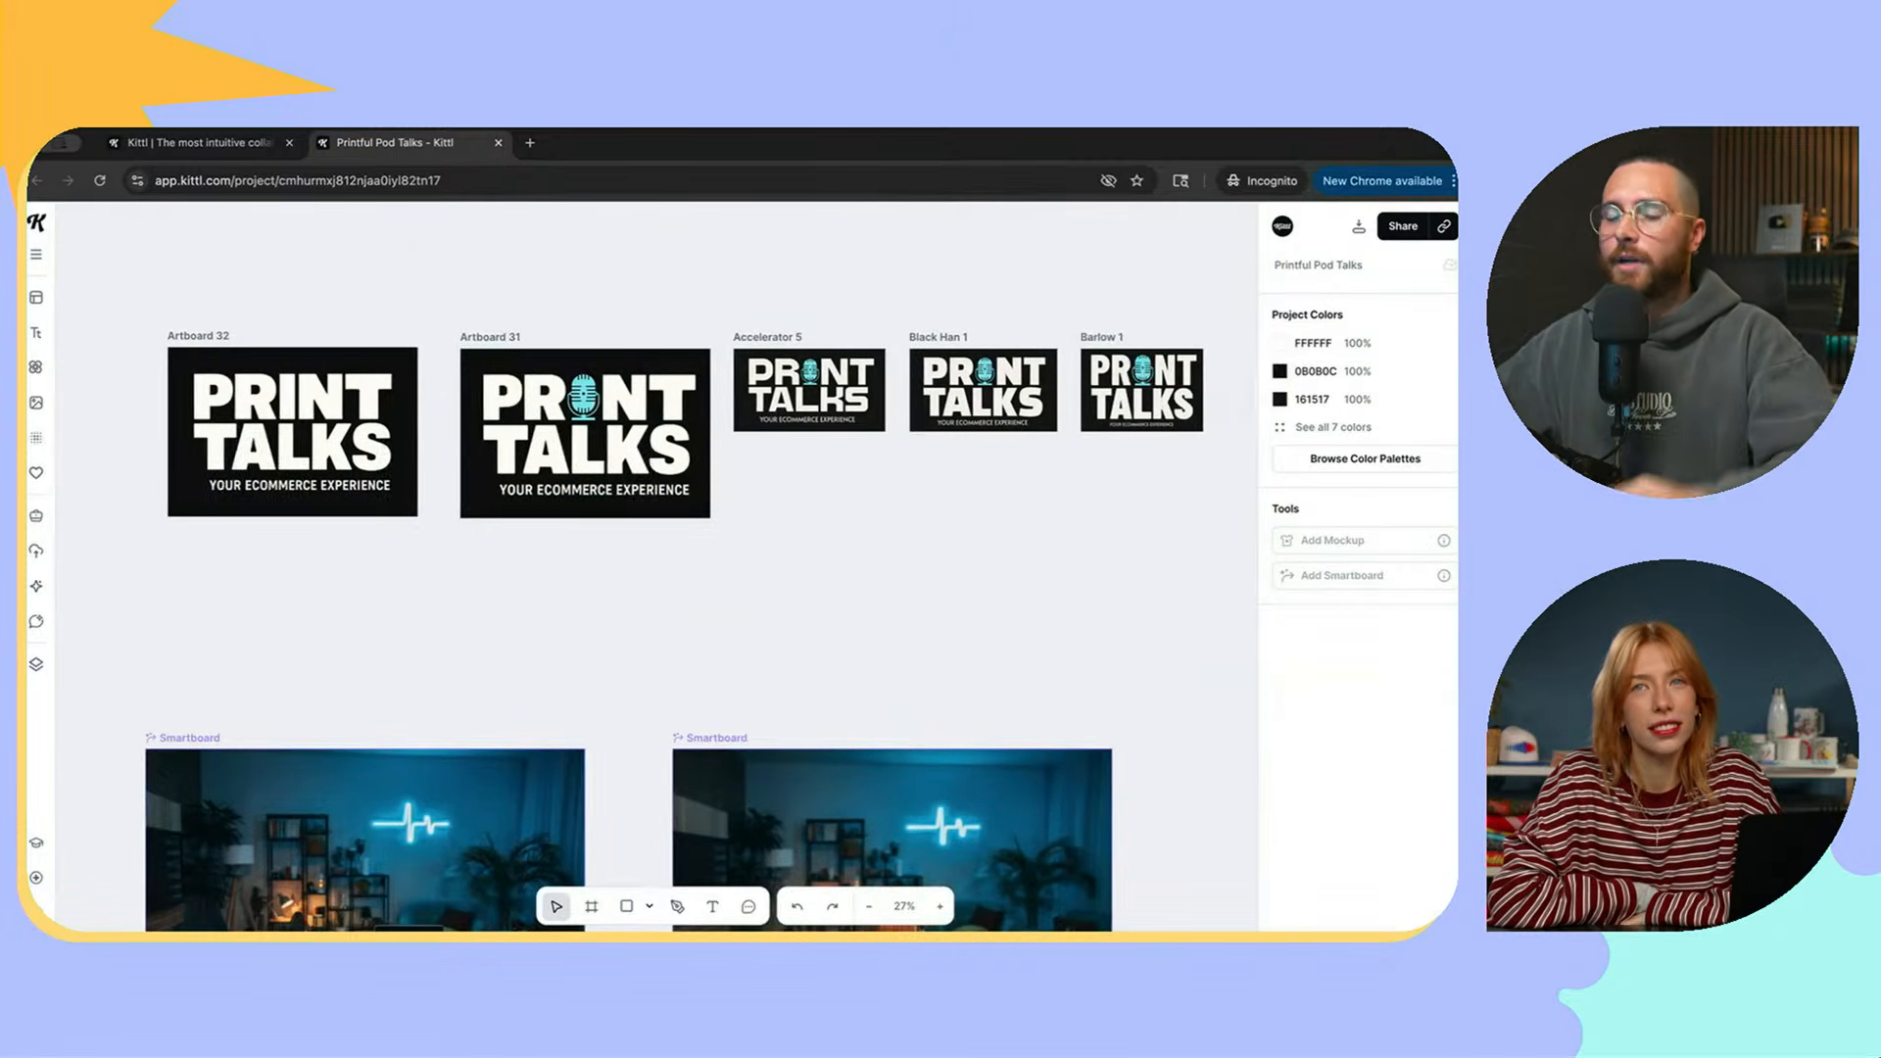
pyautogui.scroll(2, 985, 503)
pyautogui.scroll(3, 979, 353)
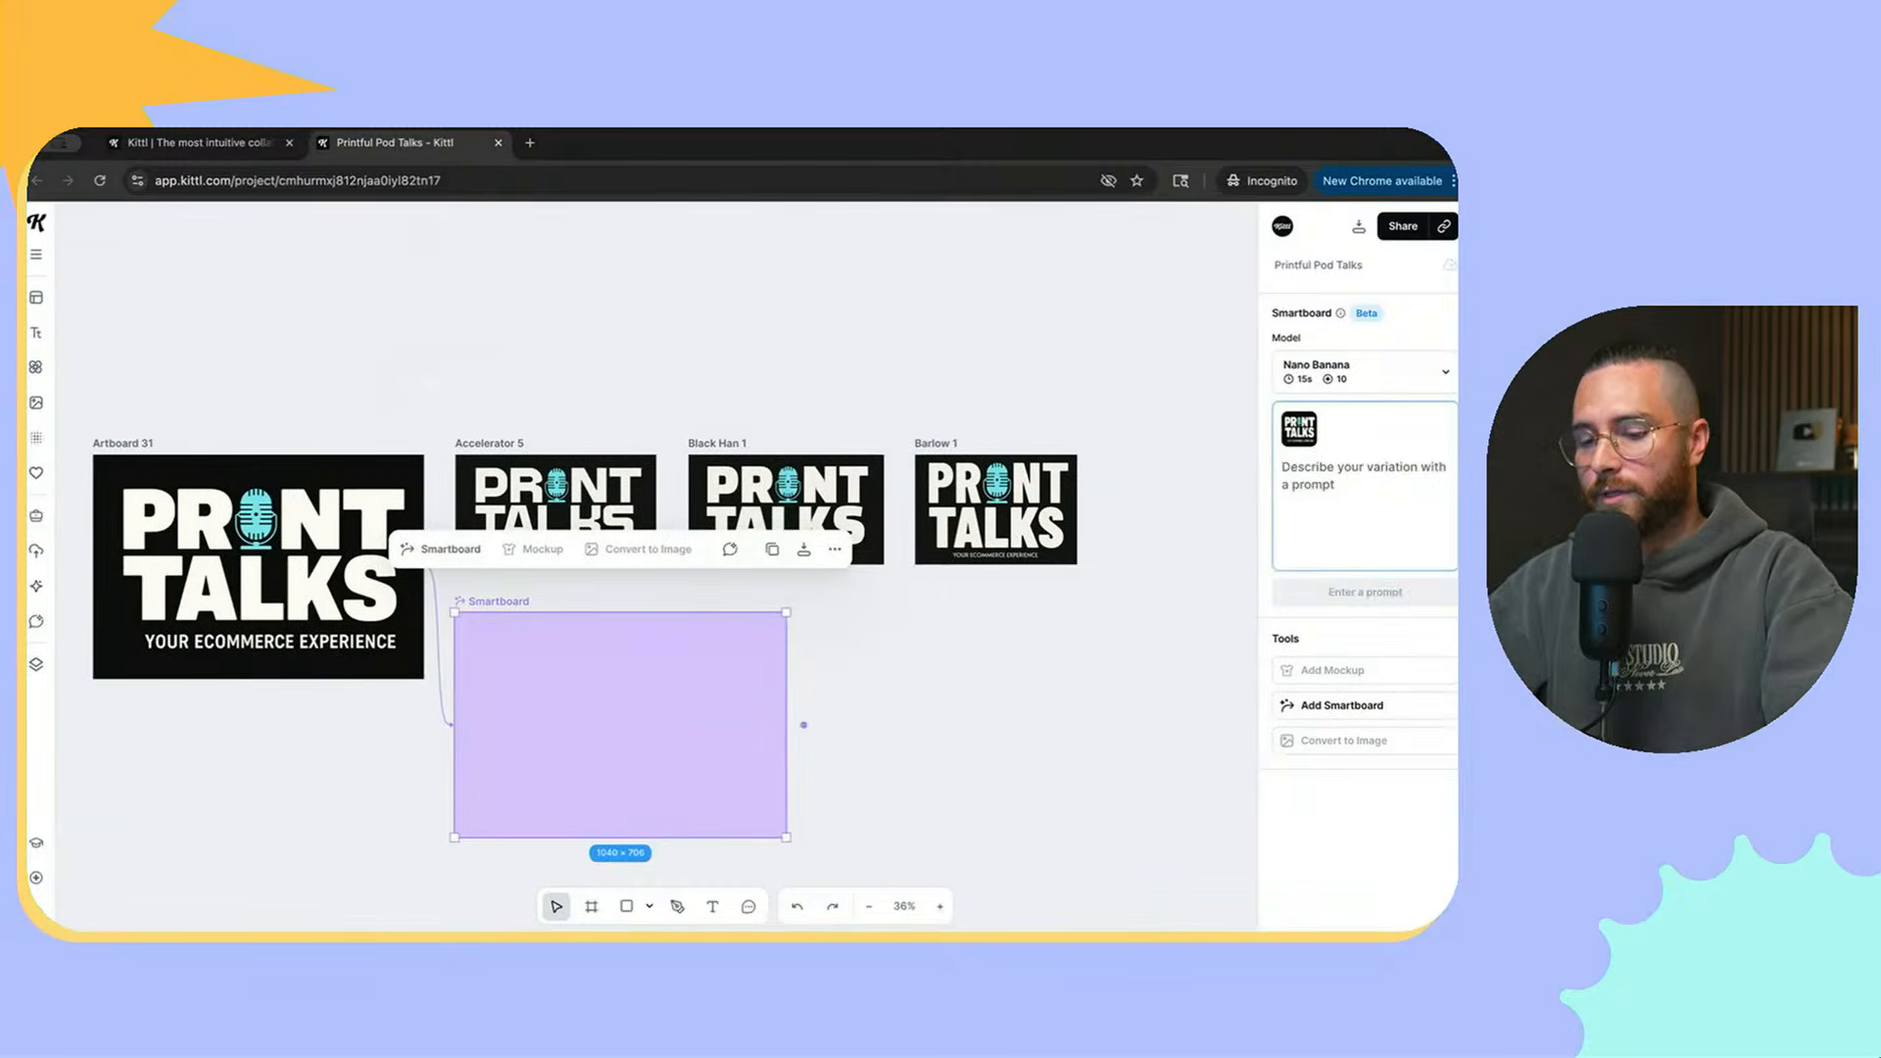
# Step: Generate the Artboard 31 Smartboard with the prompt "change the font style to be really thin, keep everything else the same" and move it slightly down
pyautogui.write('change the font style to ')
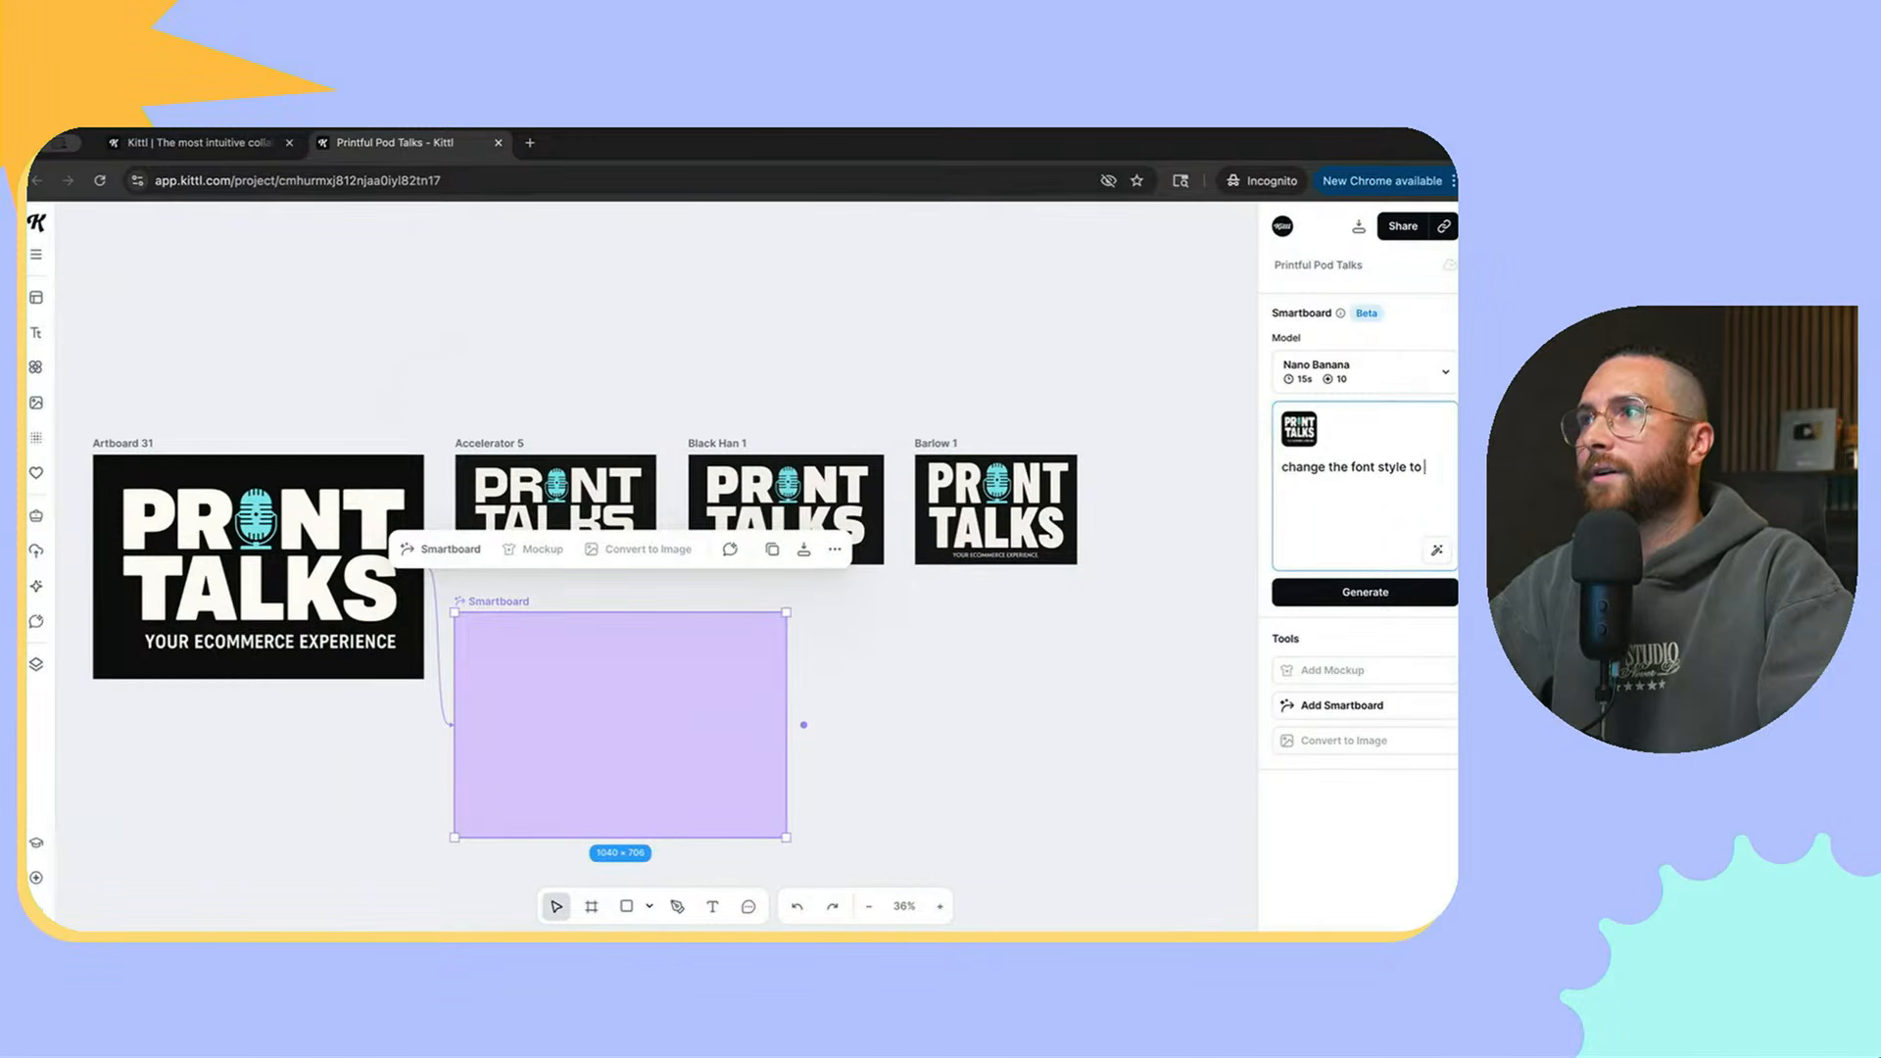
pyautogui.write('be really thin')
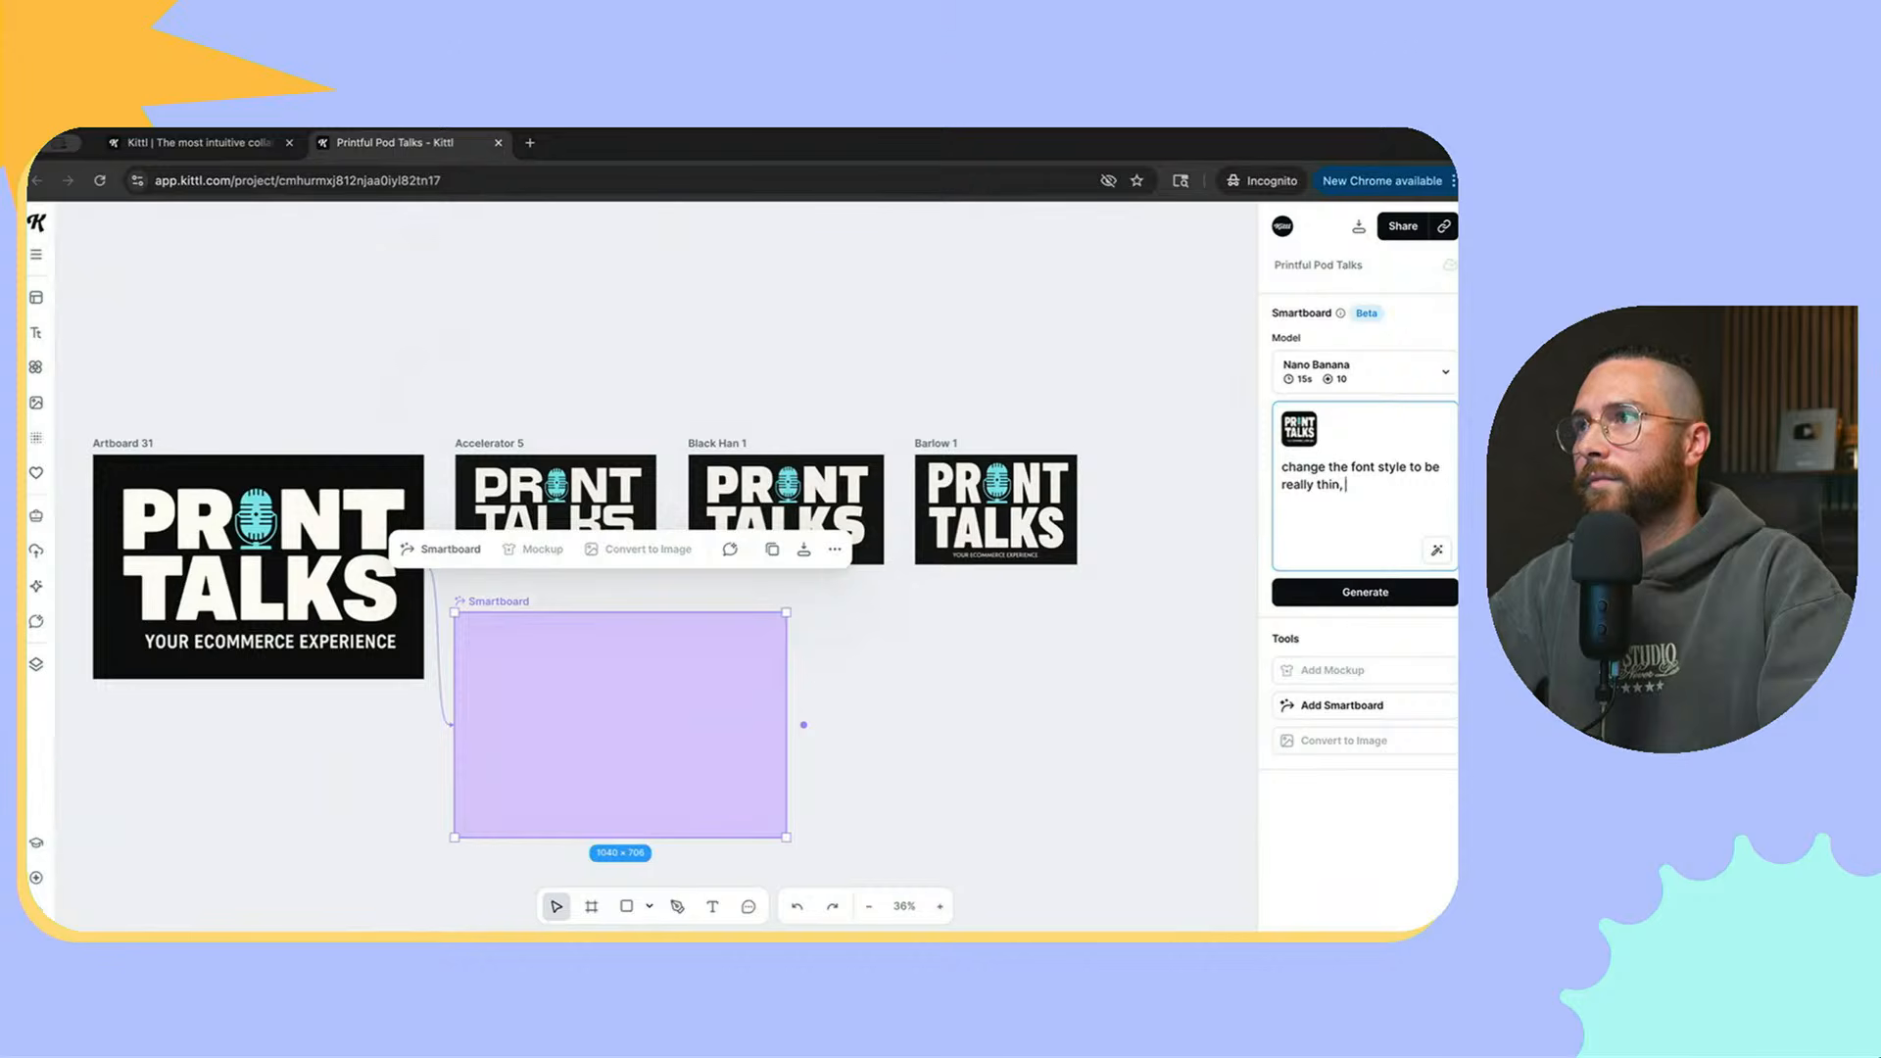
pyautogui.write(', keep everything els')
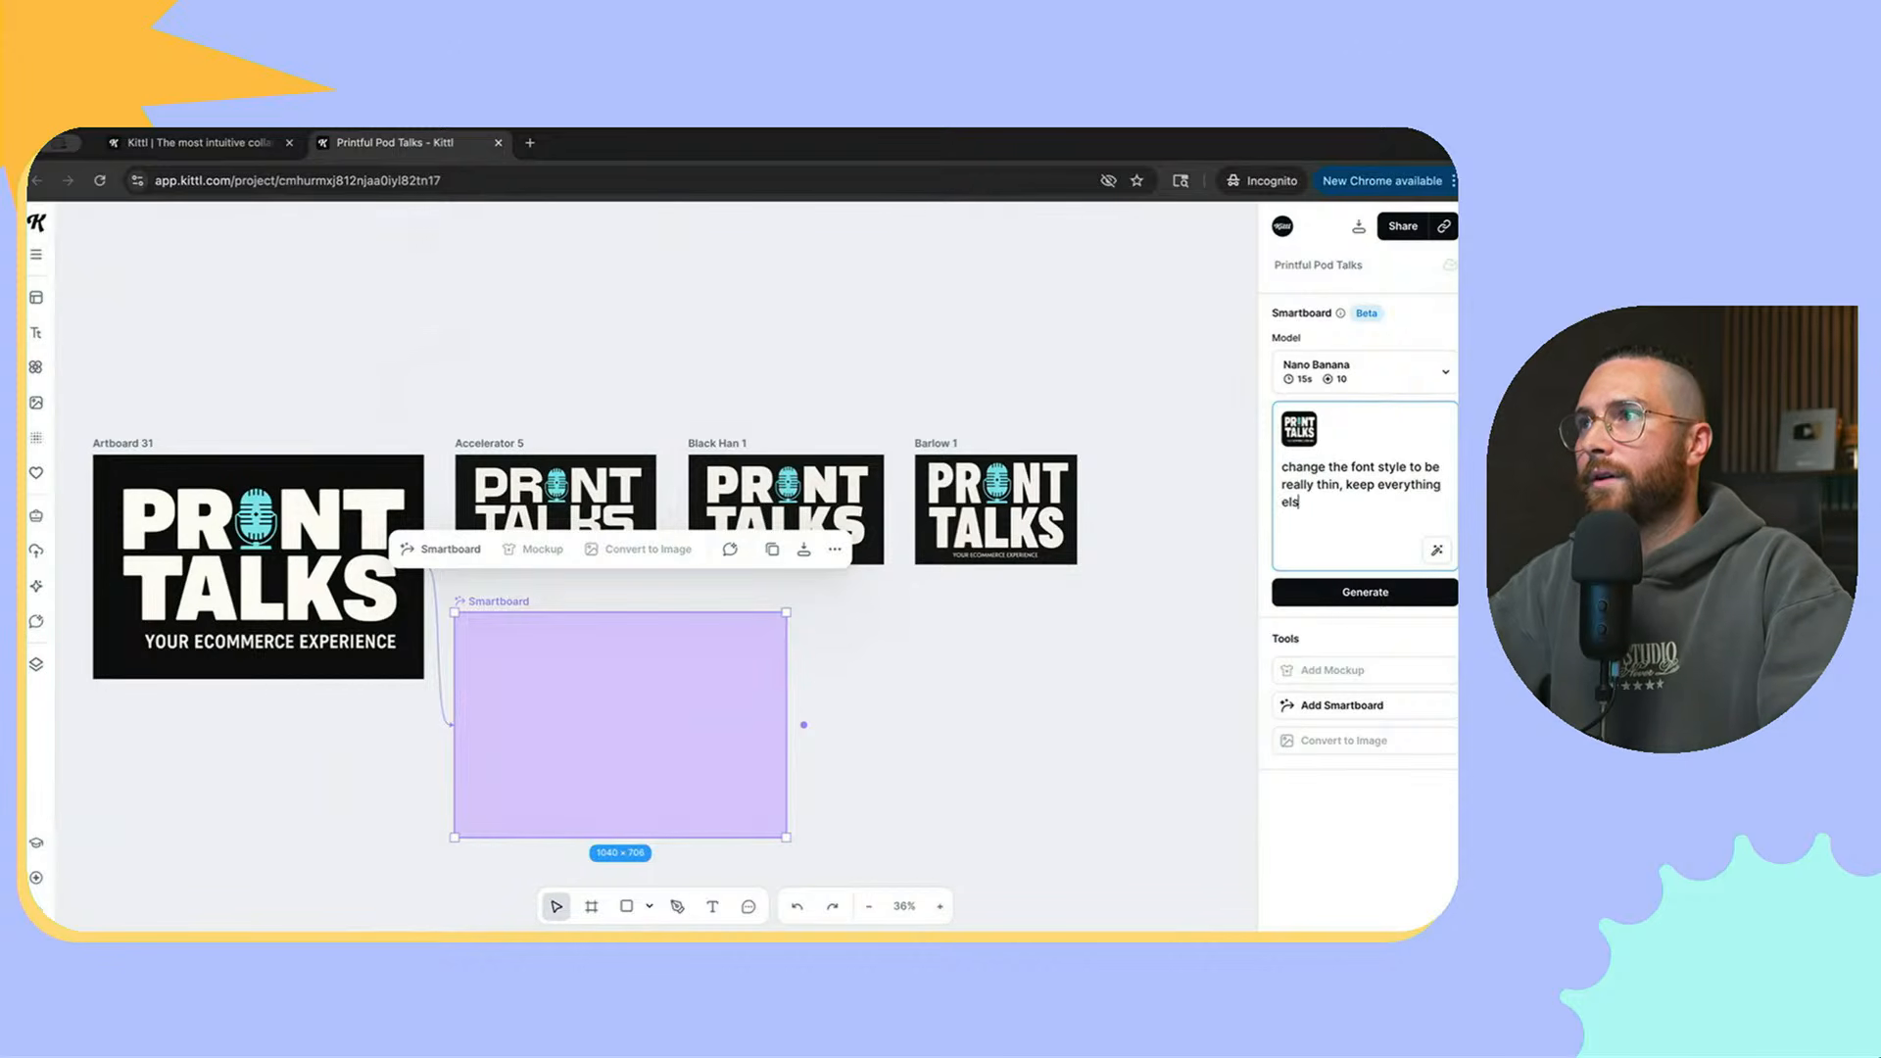
pyautogui.write('e the same')
pyautogui.press('Return')
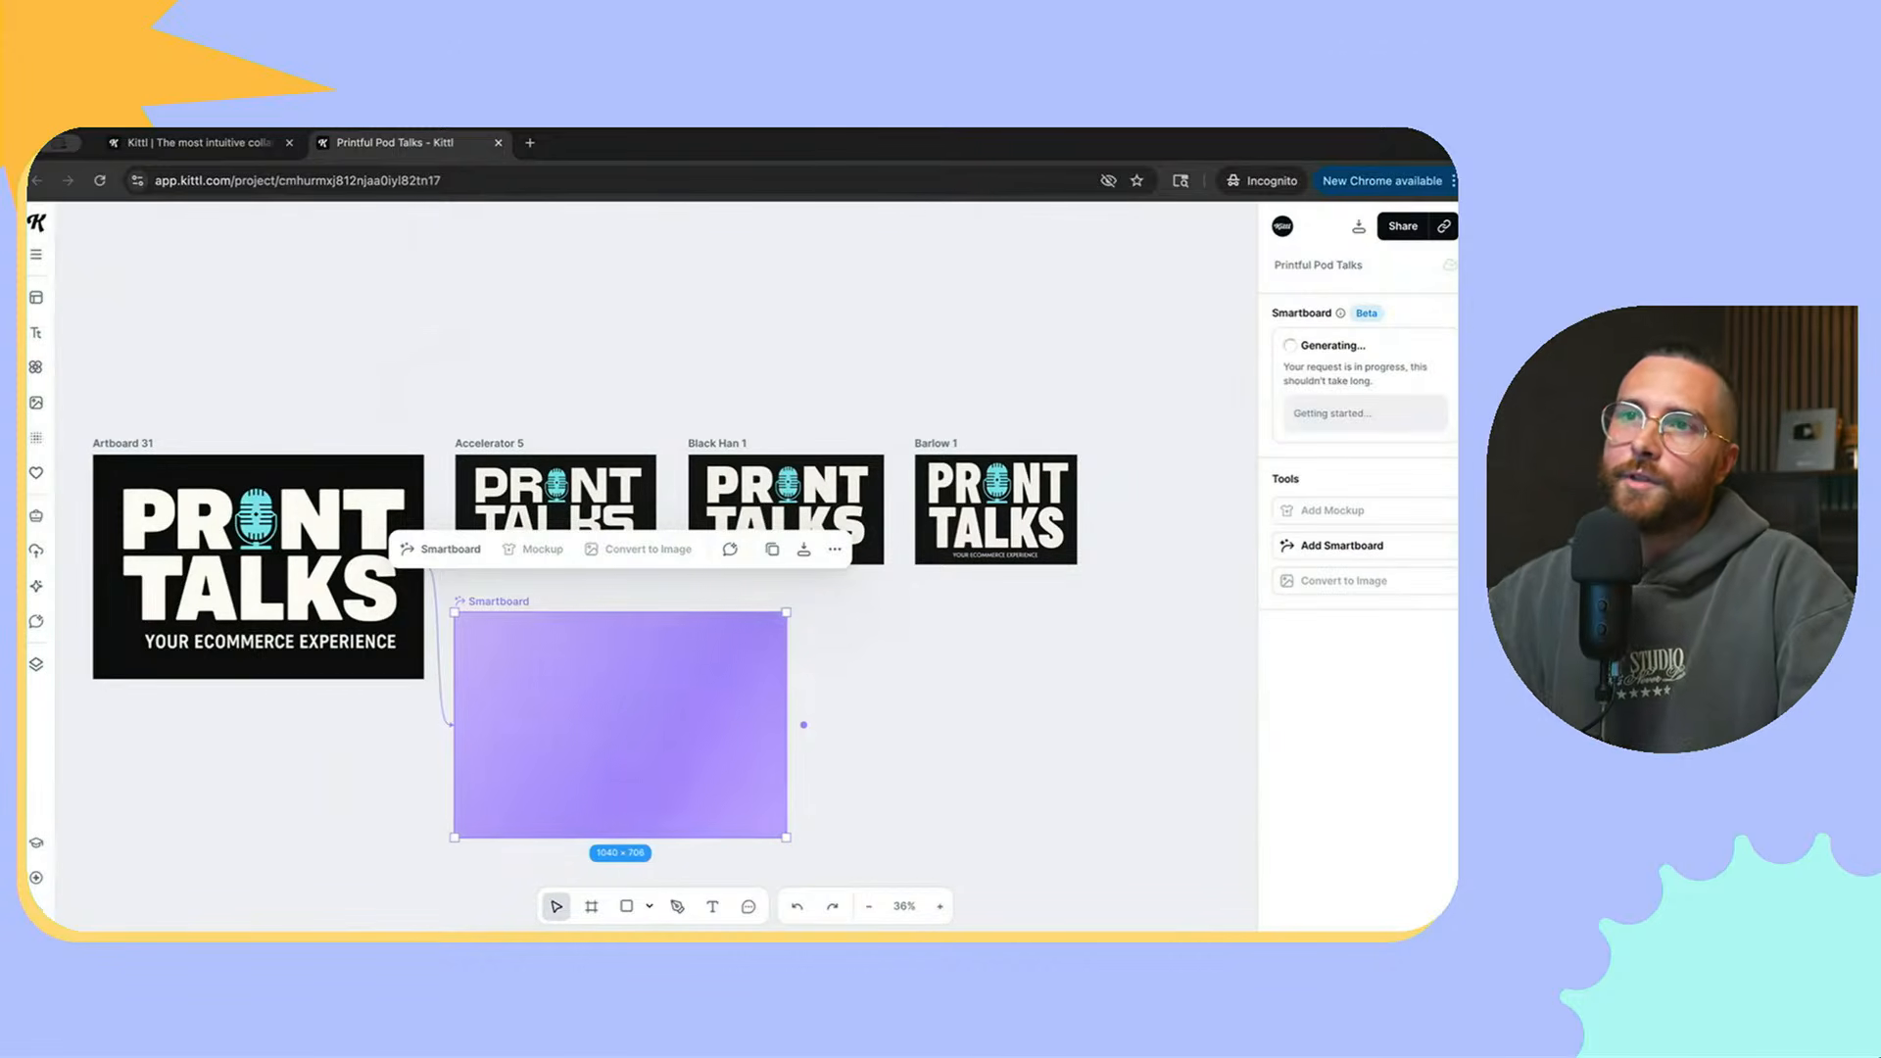
pyautogui.moveTo(620, 724); pyautogui.dragTo(620, 755)
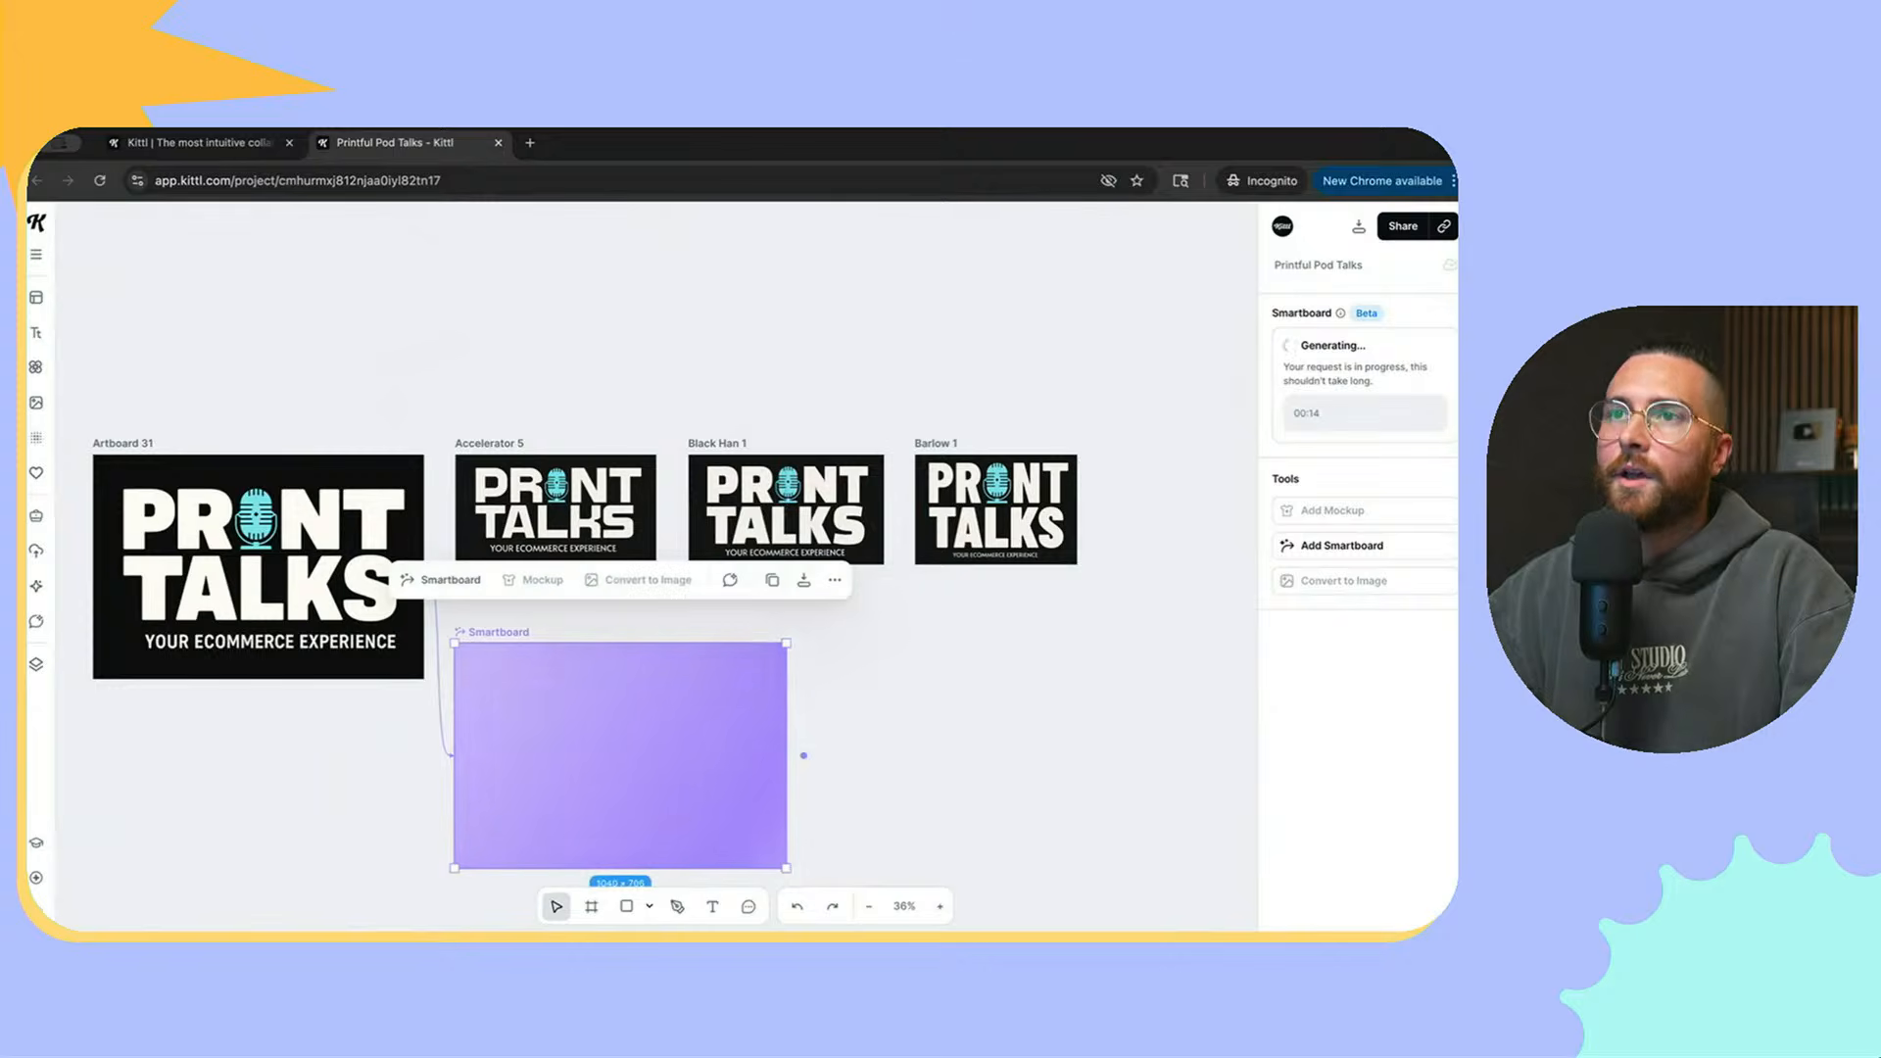
# Step: Search the typefaces for "bold" and preview several of them on the PR lettering in the Accelerator 5 artboard
pyautogui.scroll(2, 577, 440)
pyautogui.scroll(2, 581, 440)
pyautogui.click(490, 508)
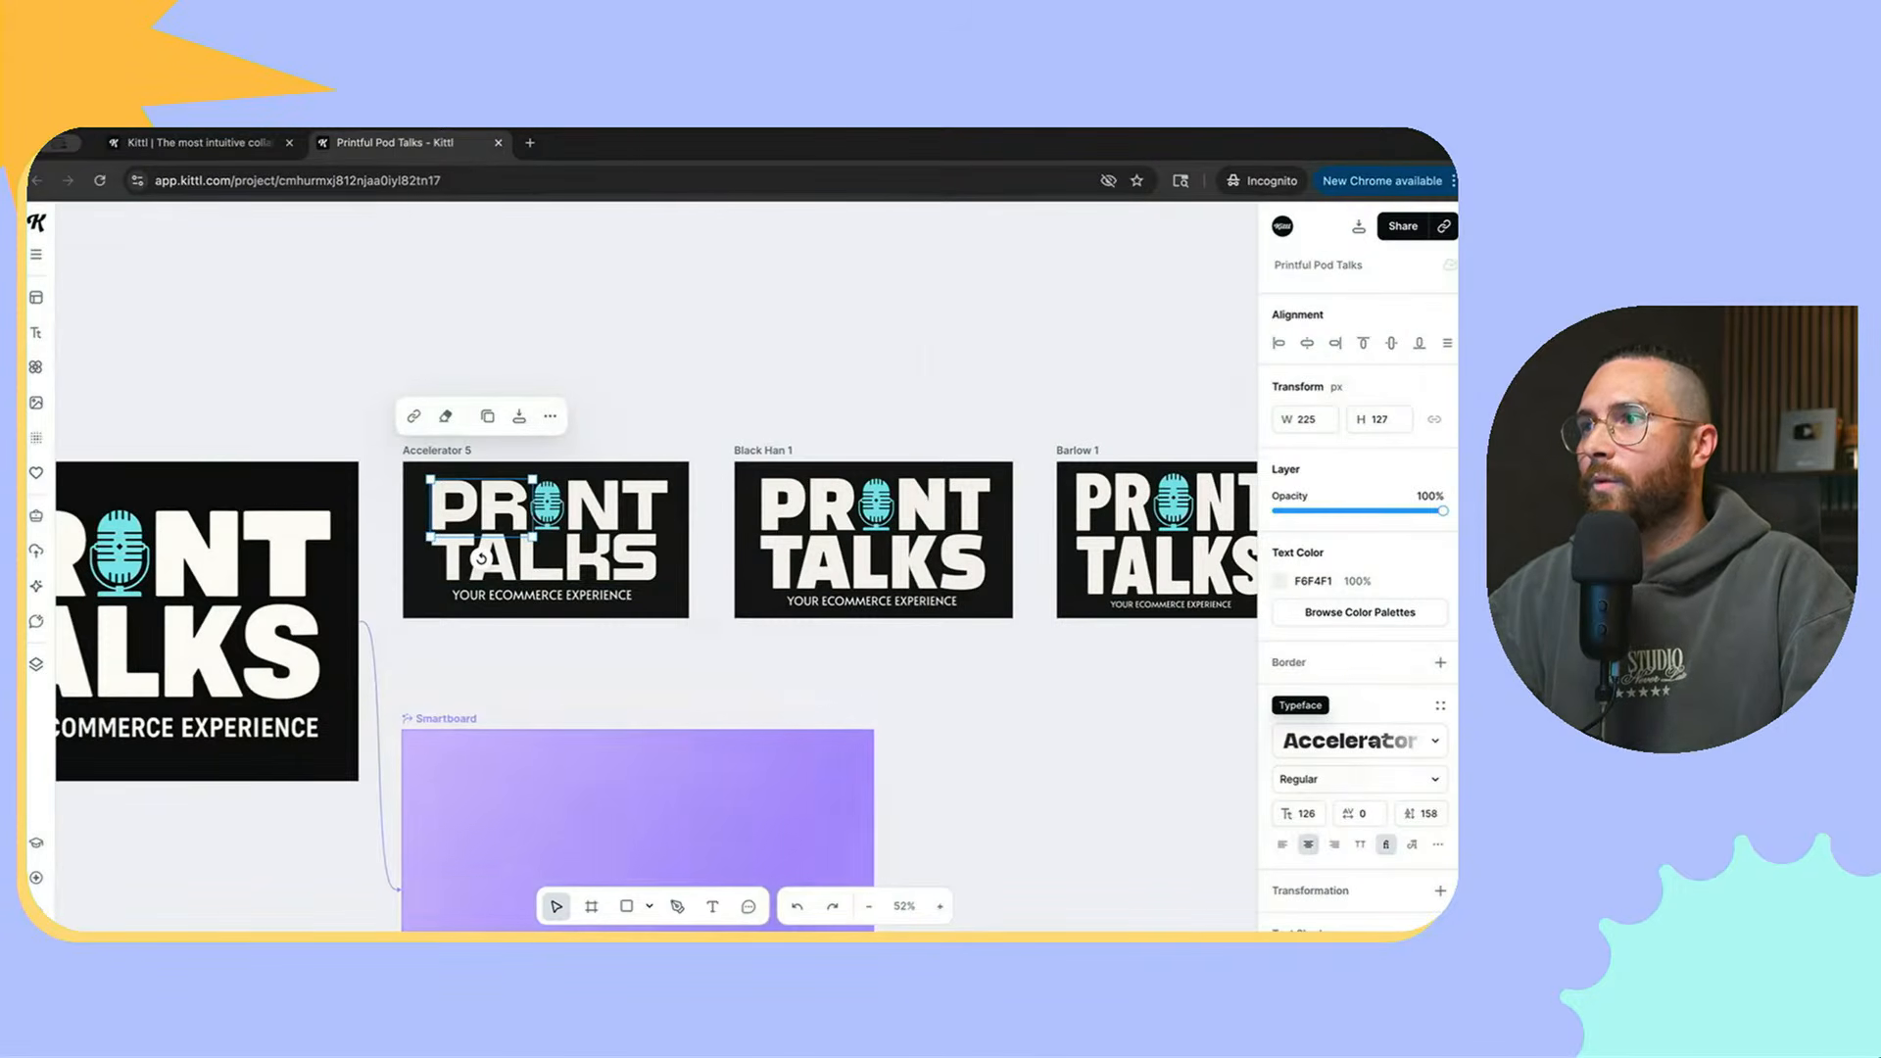
pyautogui.click(1357, 741)
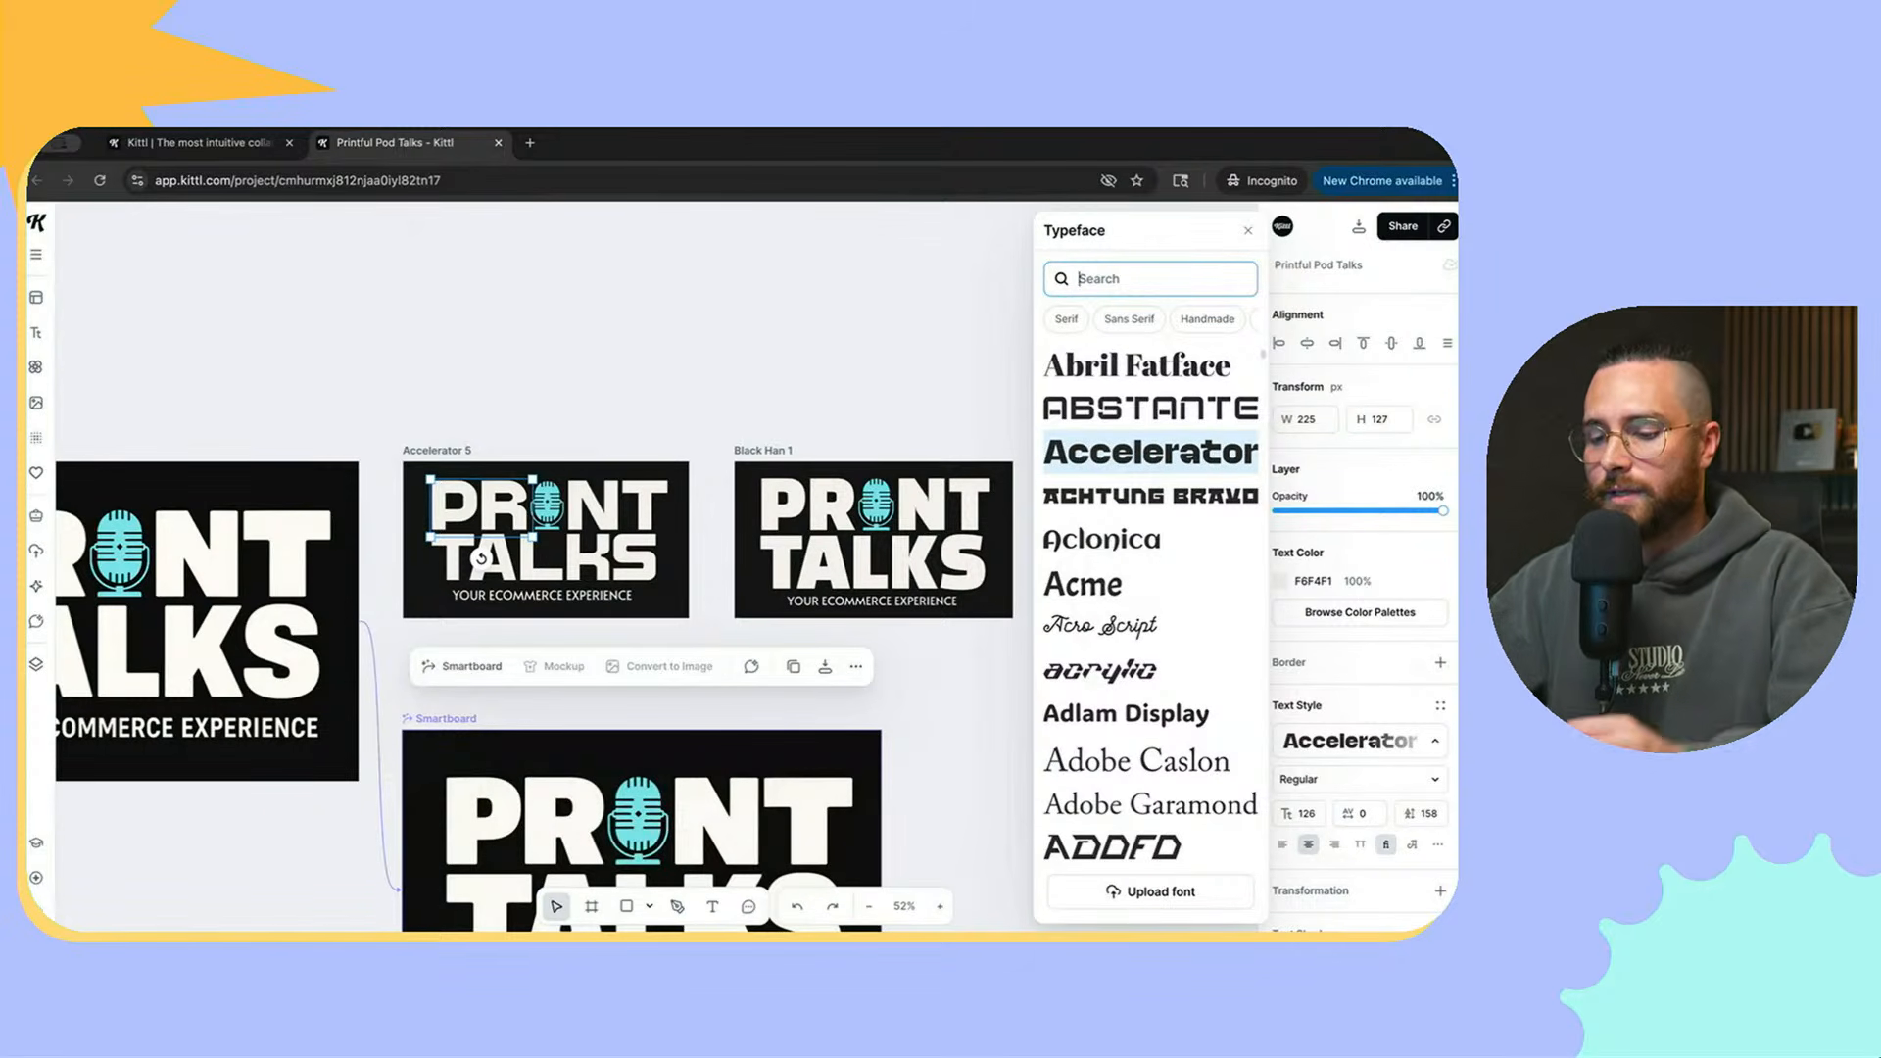
pyautogui.write('bold')
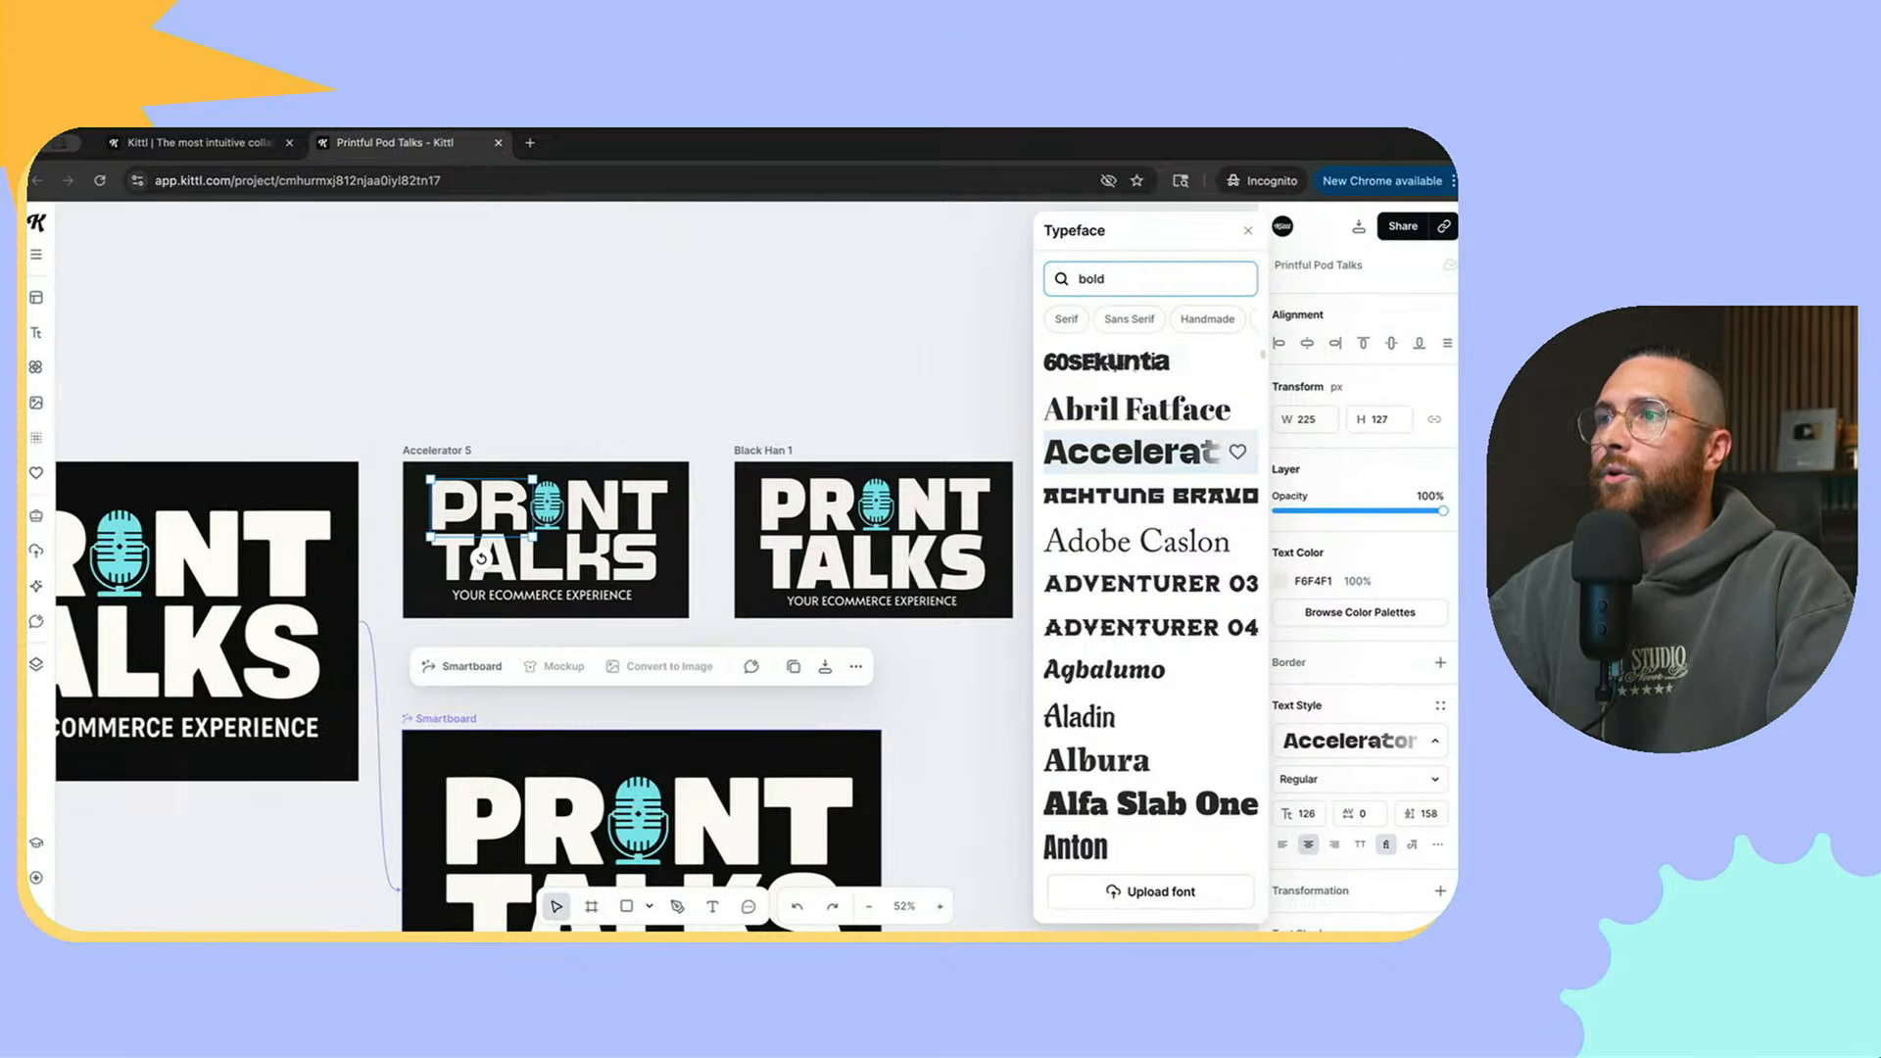
pyautogui.scroll(-1, 1151, 548)
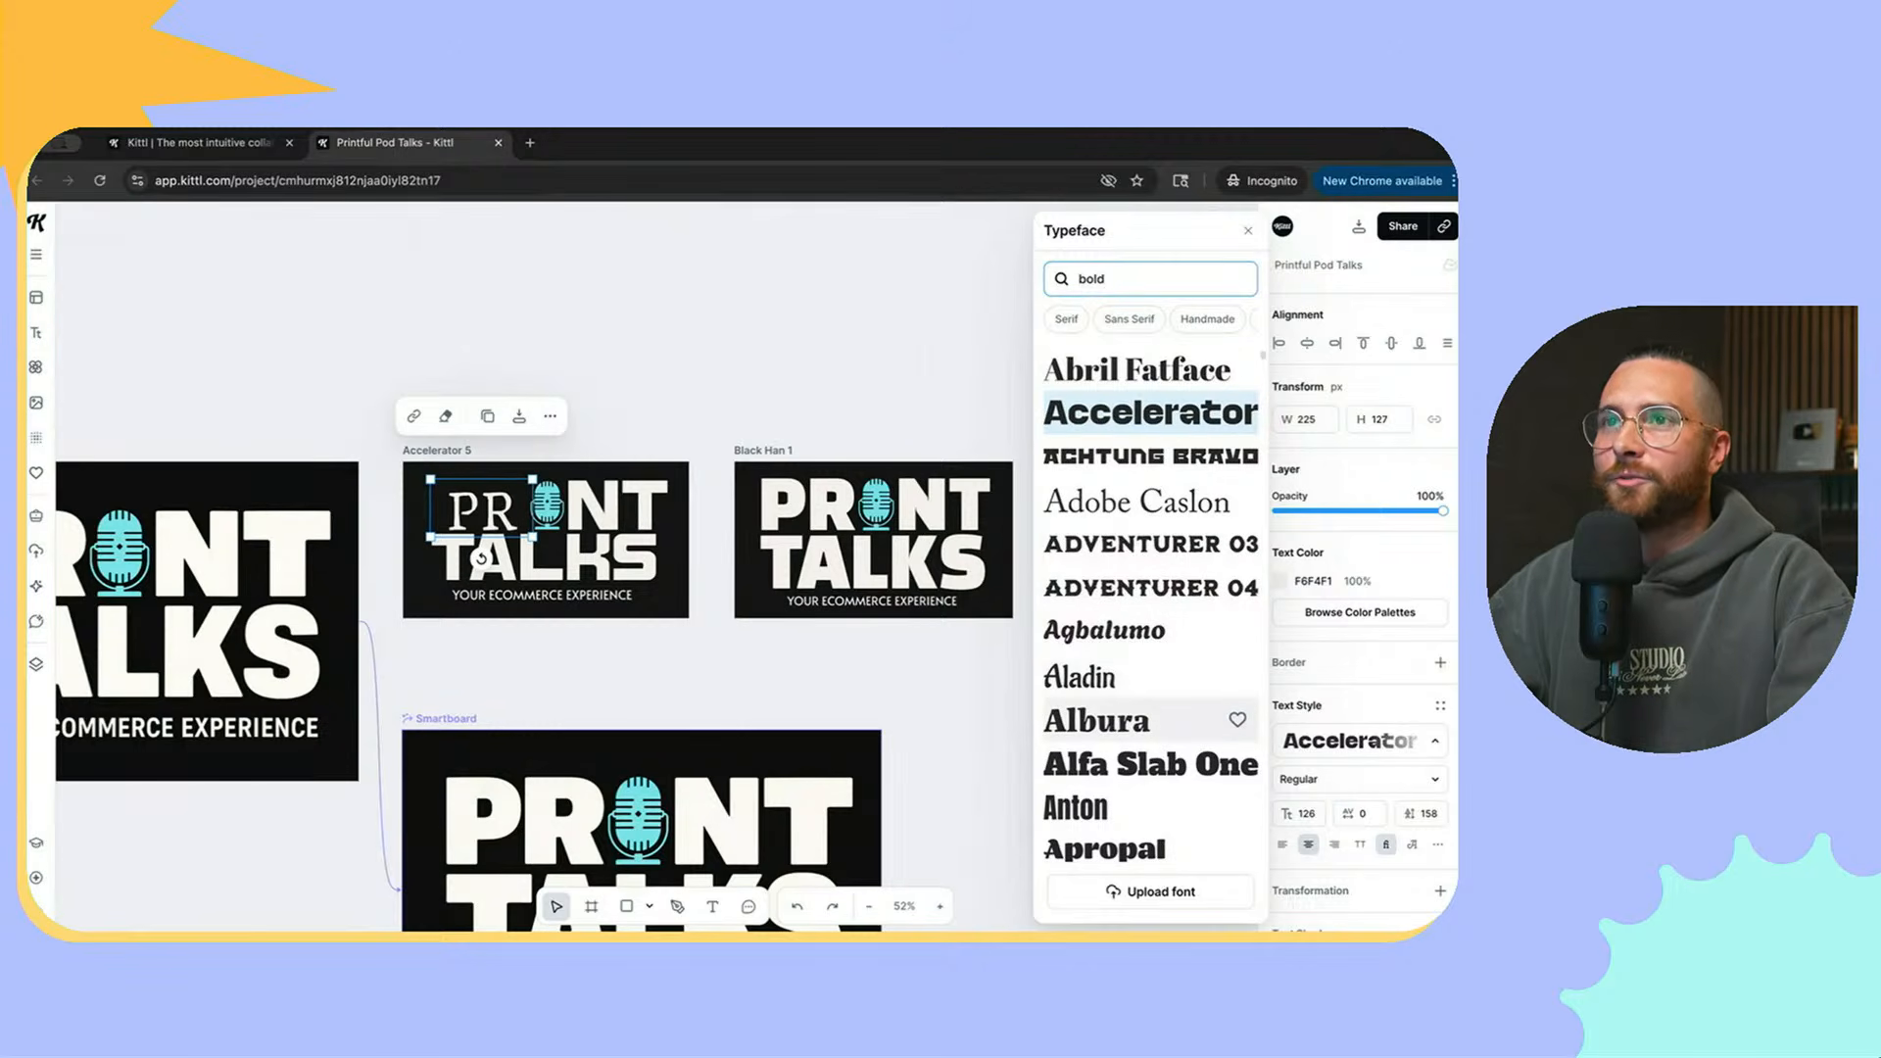
pyautogui.scroll(-1, 1136, 718)
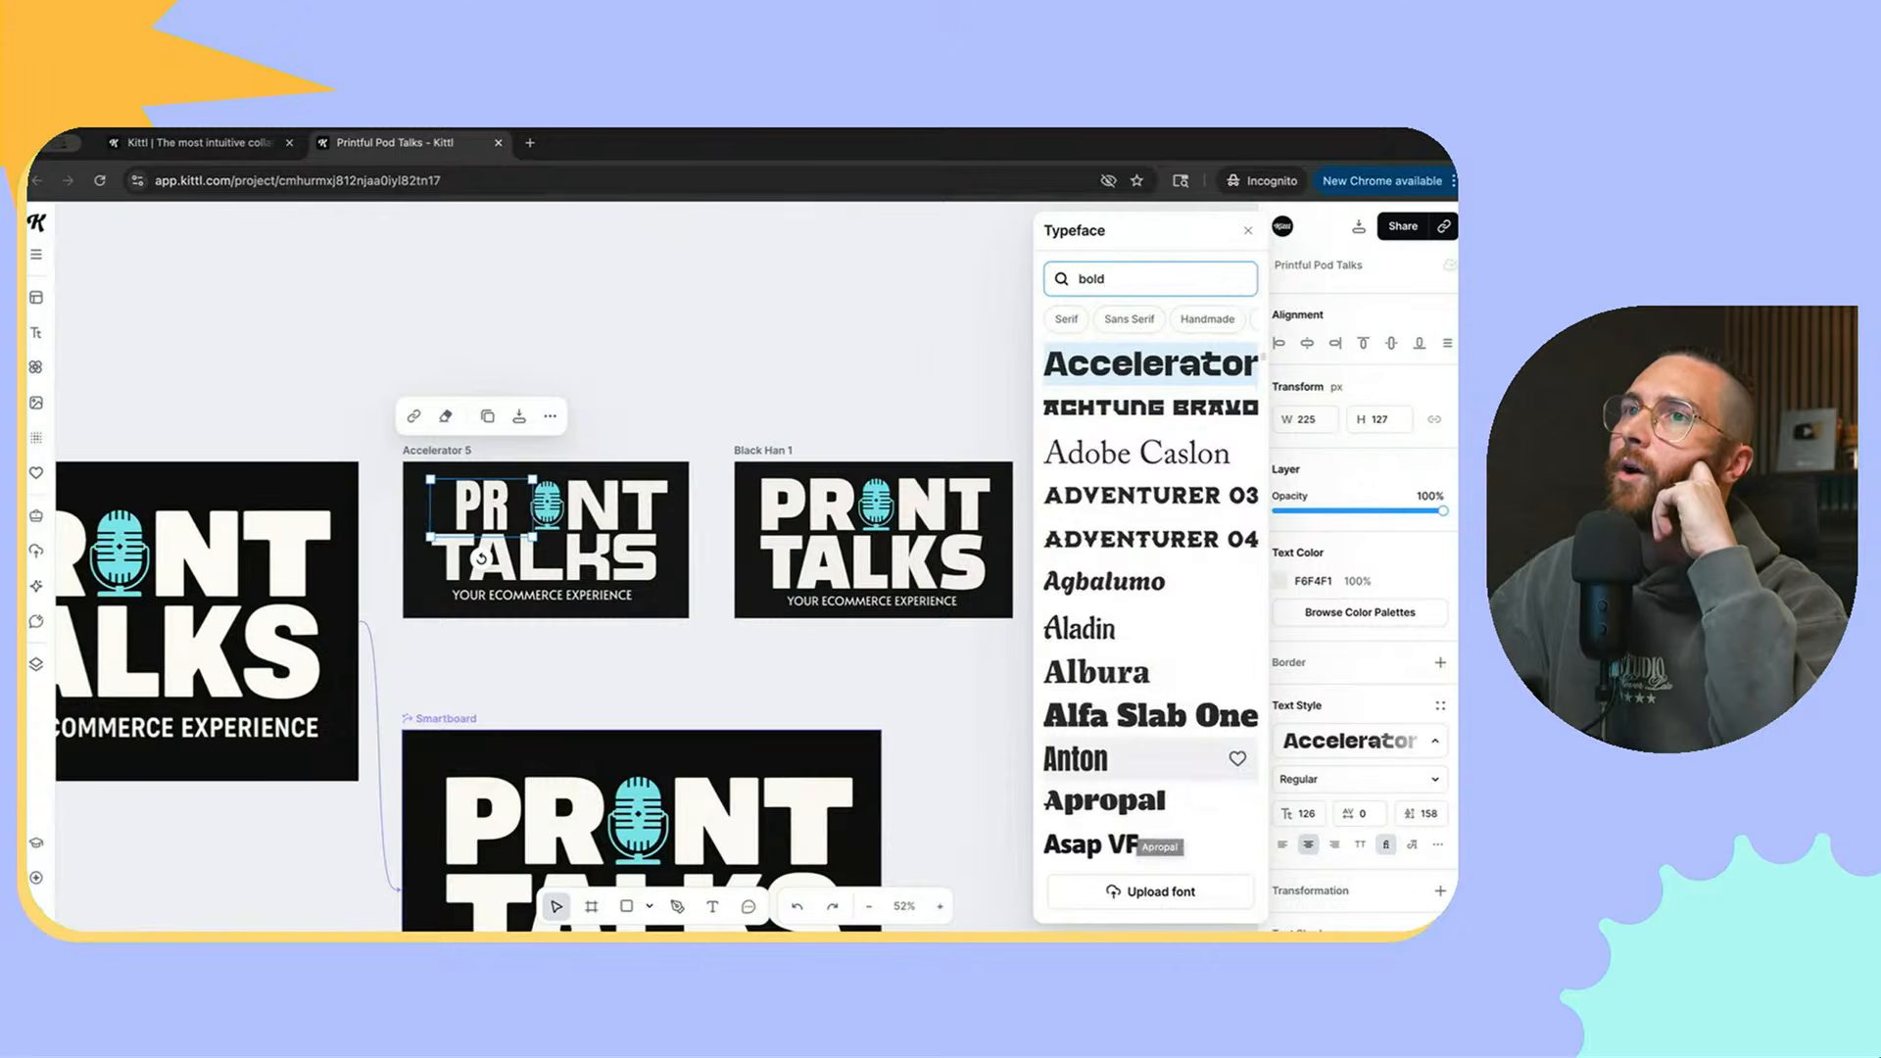
pyautogui.scroll(-2, 1136, 800)
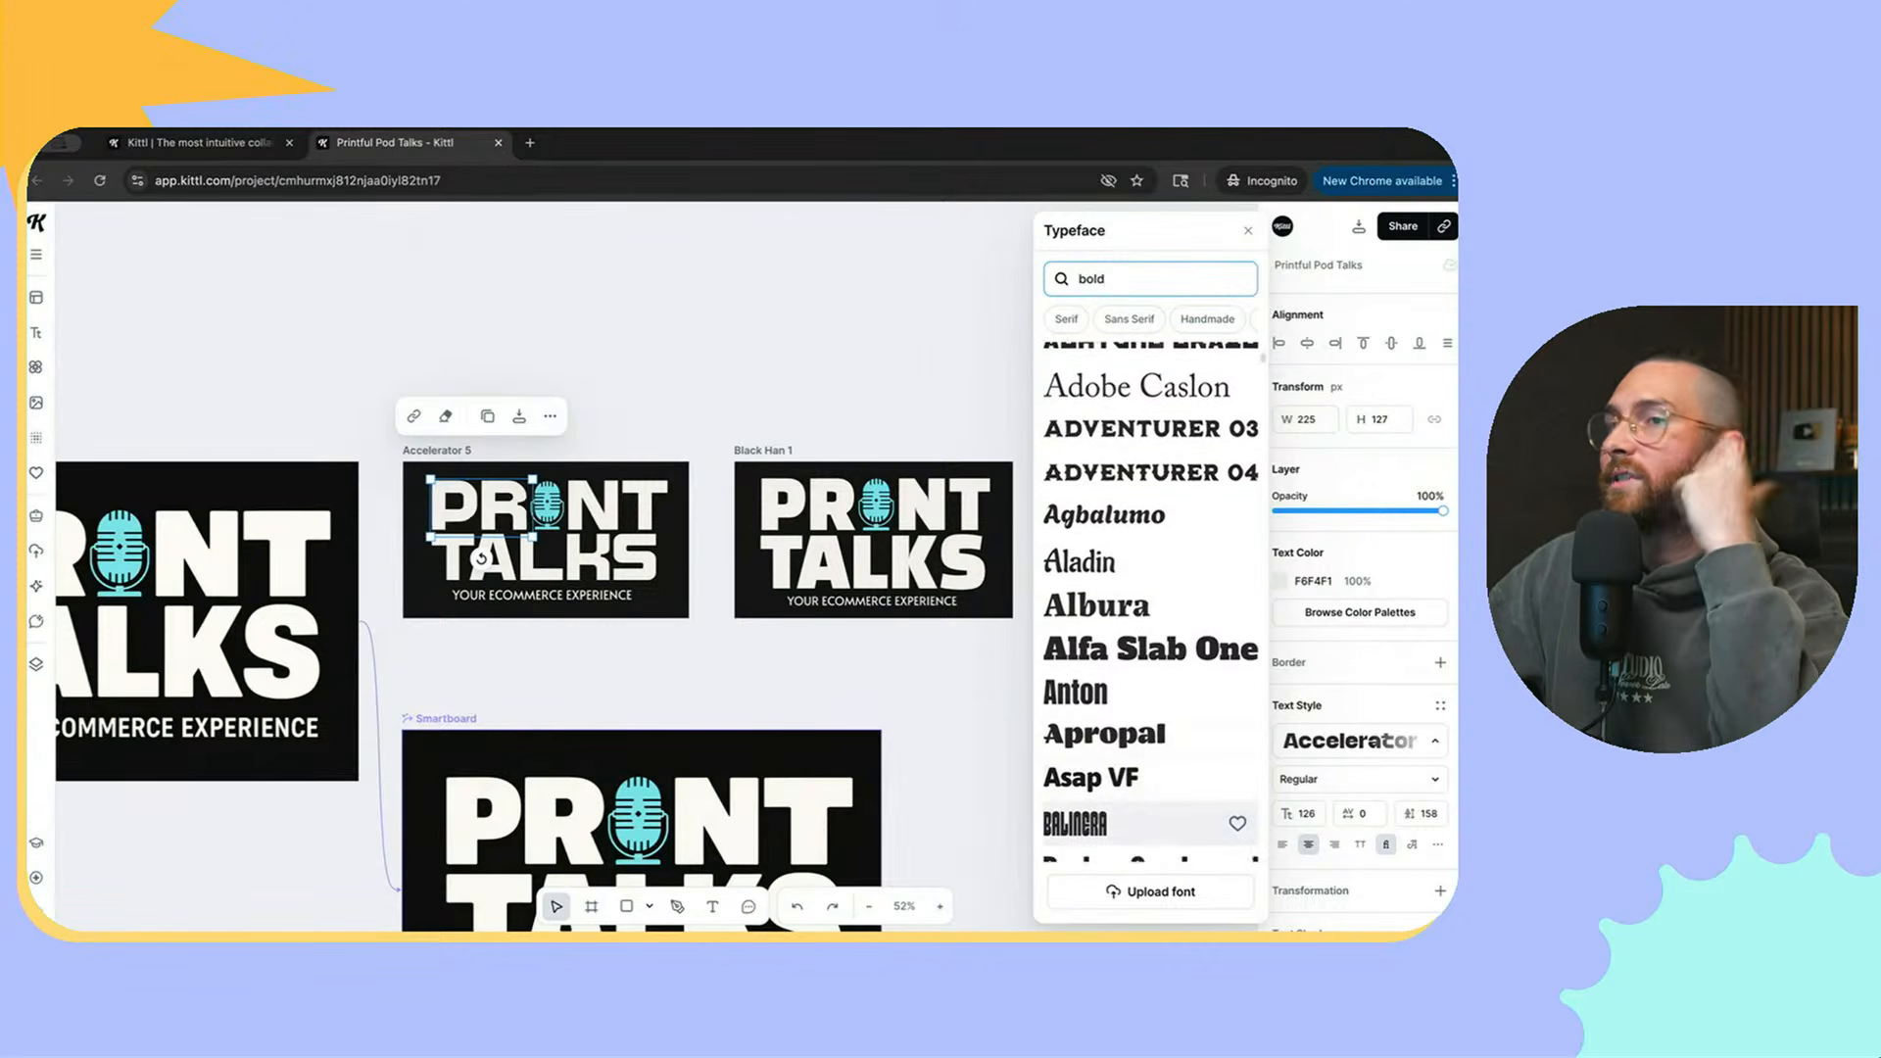
pyautogui.scroll(-1, 1136, 822)
pyautogui.click(1137, 838)
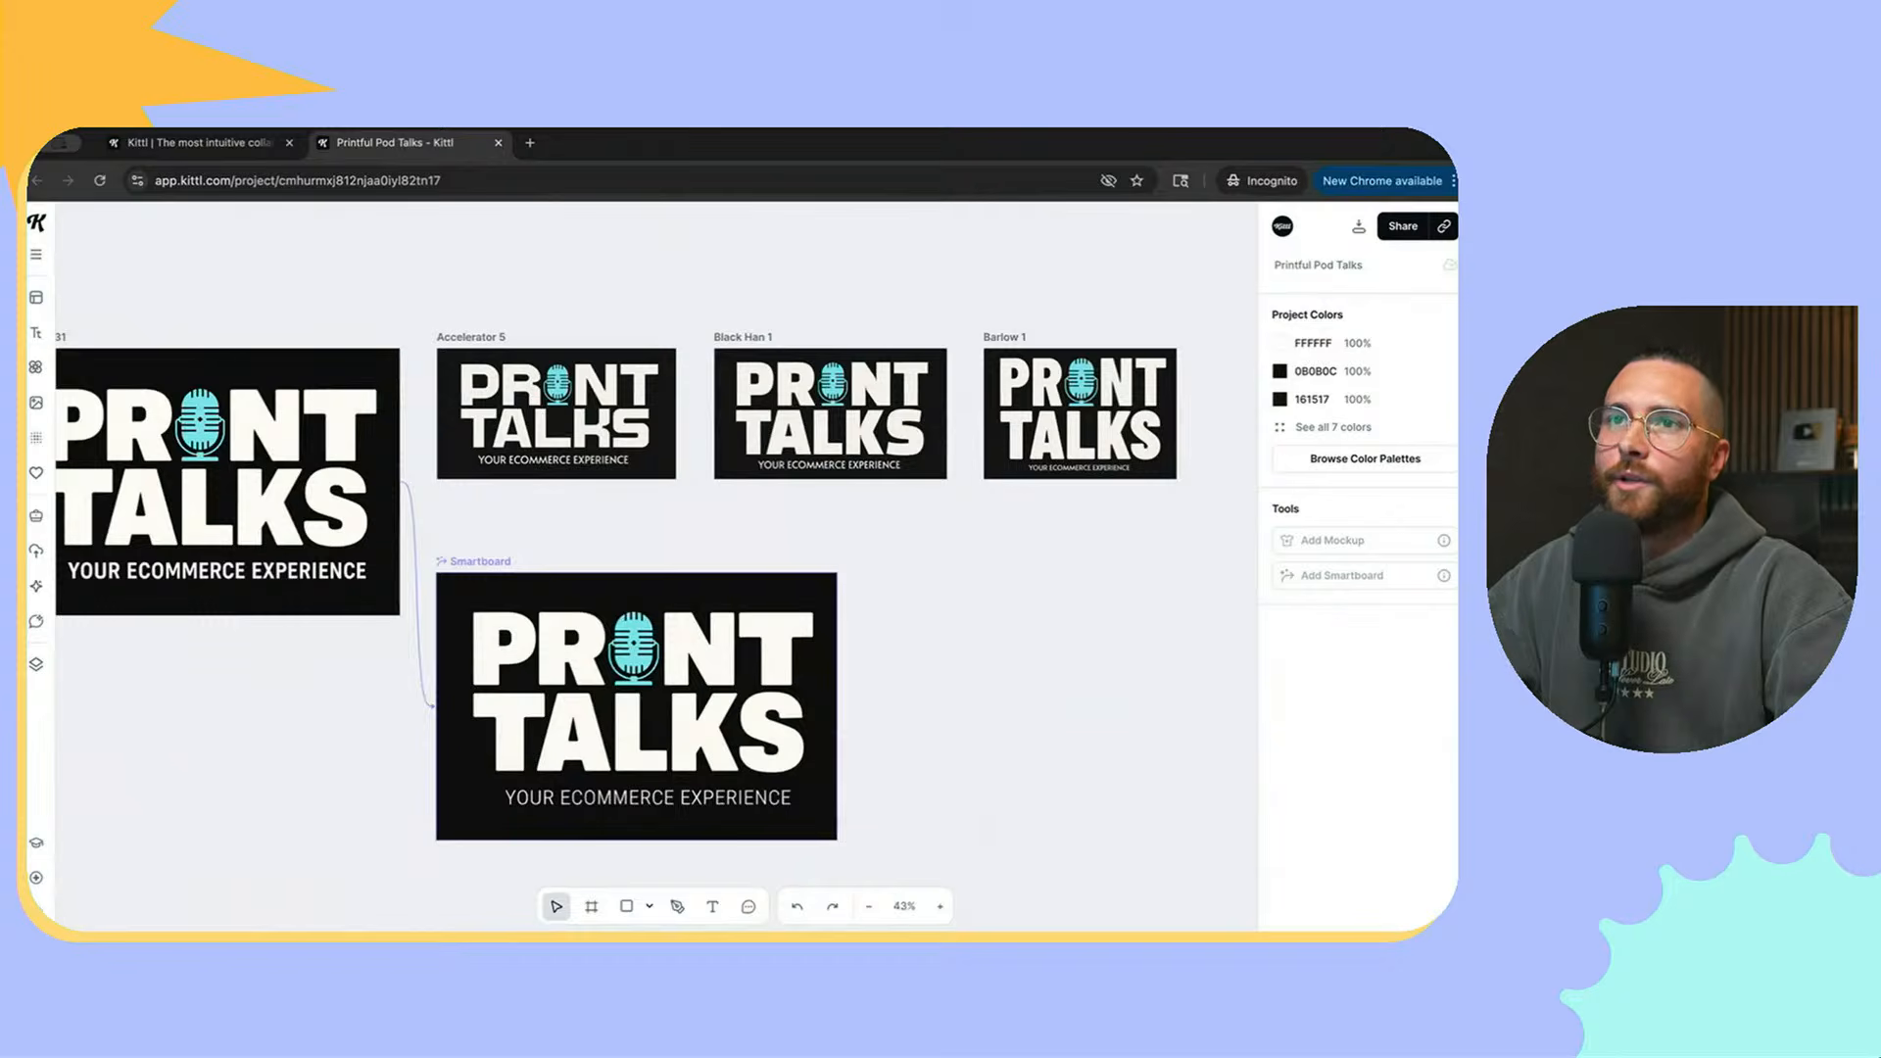
# Step: Review the thin-font Smartboard and its "keep everything else the same" prompt wording, and delete the Smartboard
pyautogui.scroll(-2, 482, 589)
pyautogui.hscroll(-1, 482, 589)
pyautogui.click(627, 685)
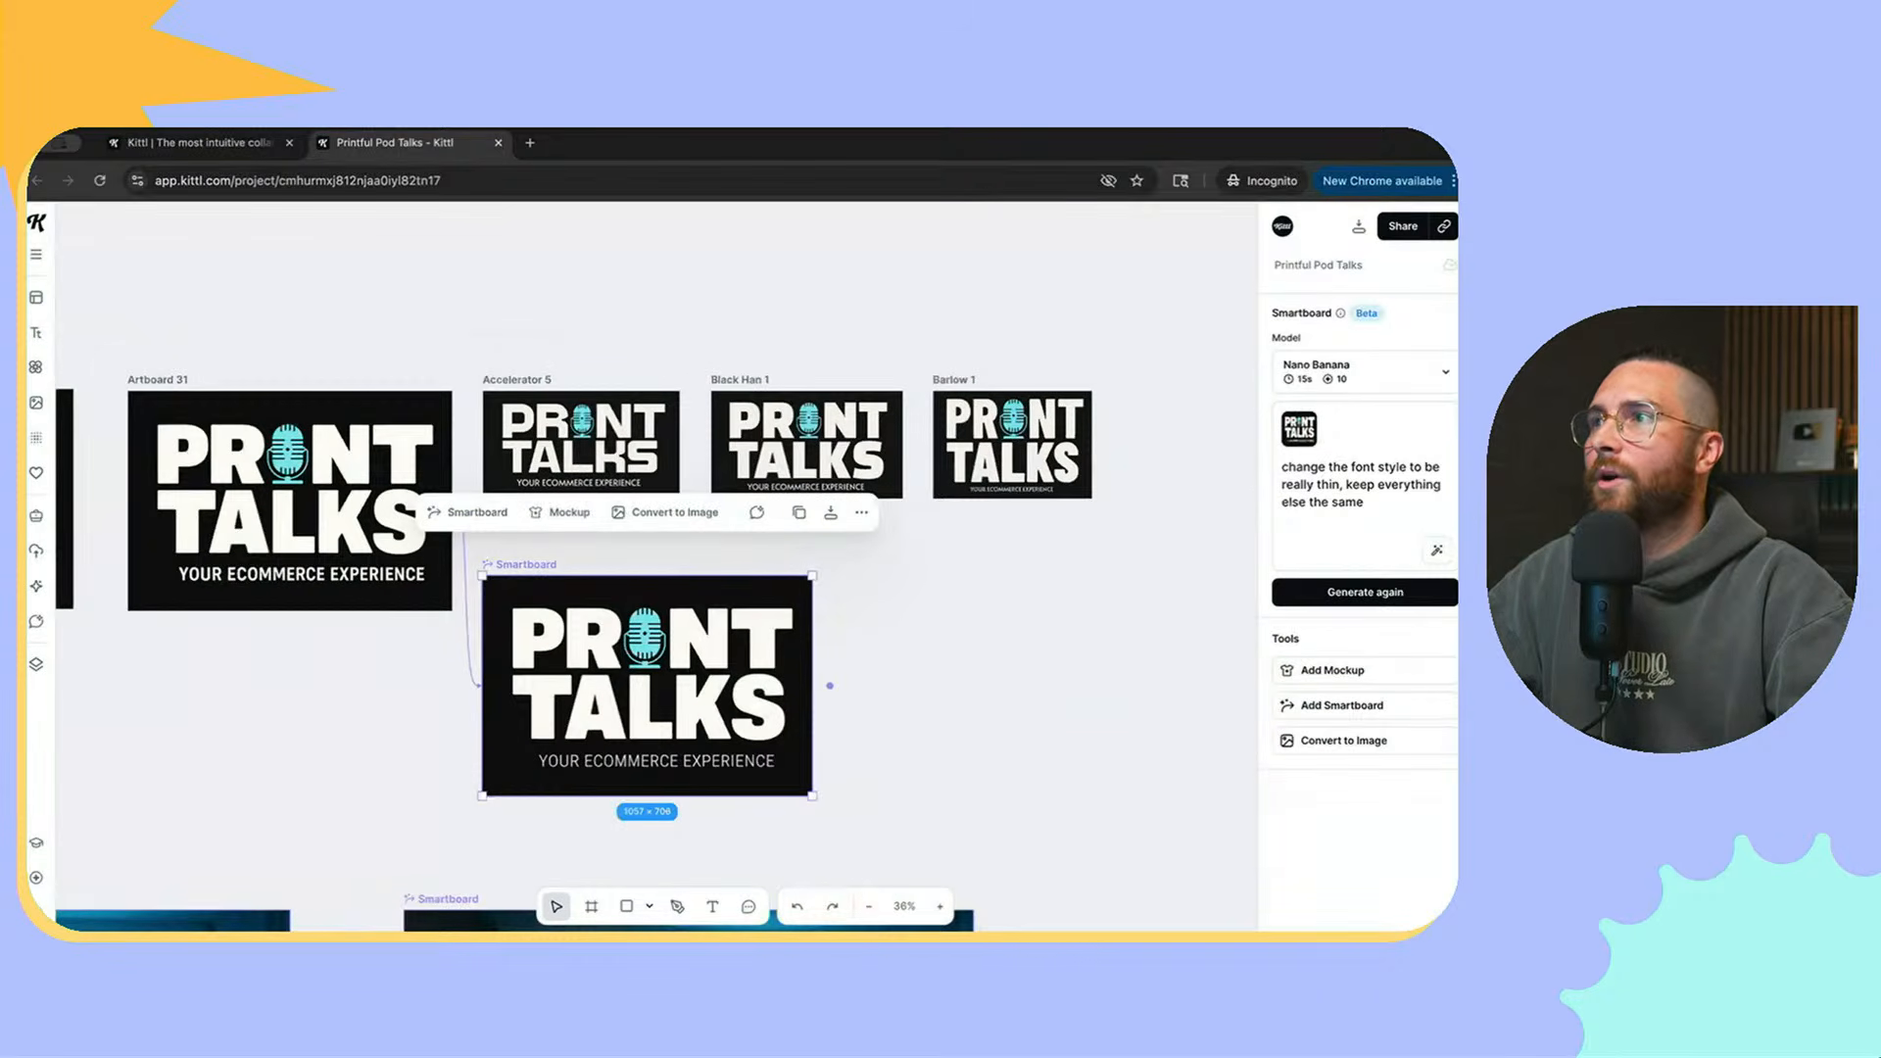
pyautogui.moveTo(1346, 484)
pyautogui.mouseDown()
pyautogui.moveTo(1369, 484)
pyautogui.moveTo(1363, 502)
pyautogui.mouseUp()
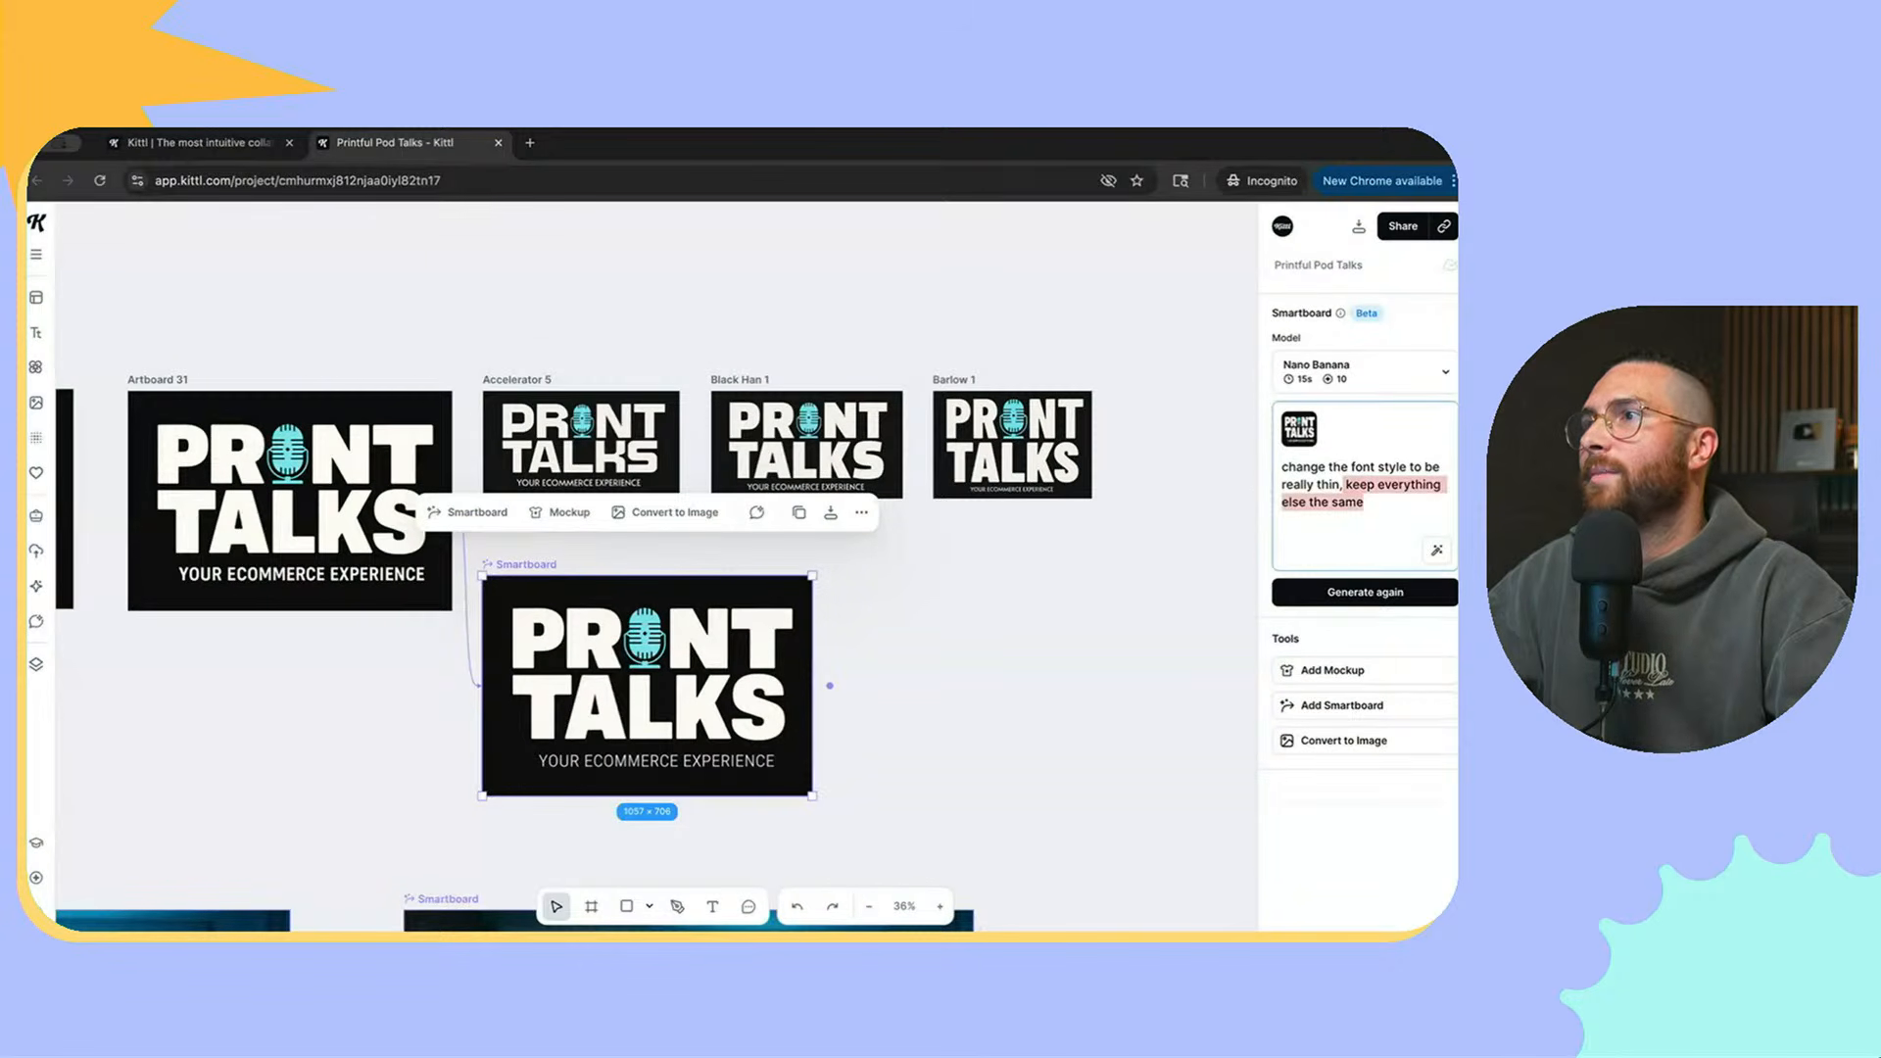
pyautogui.click(989, 647)
pyautogui.scroll(1, 989, 646)
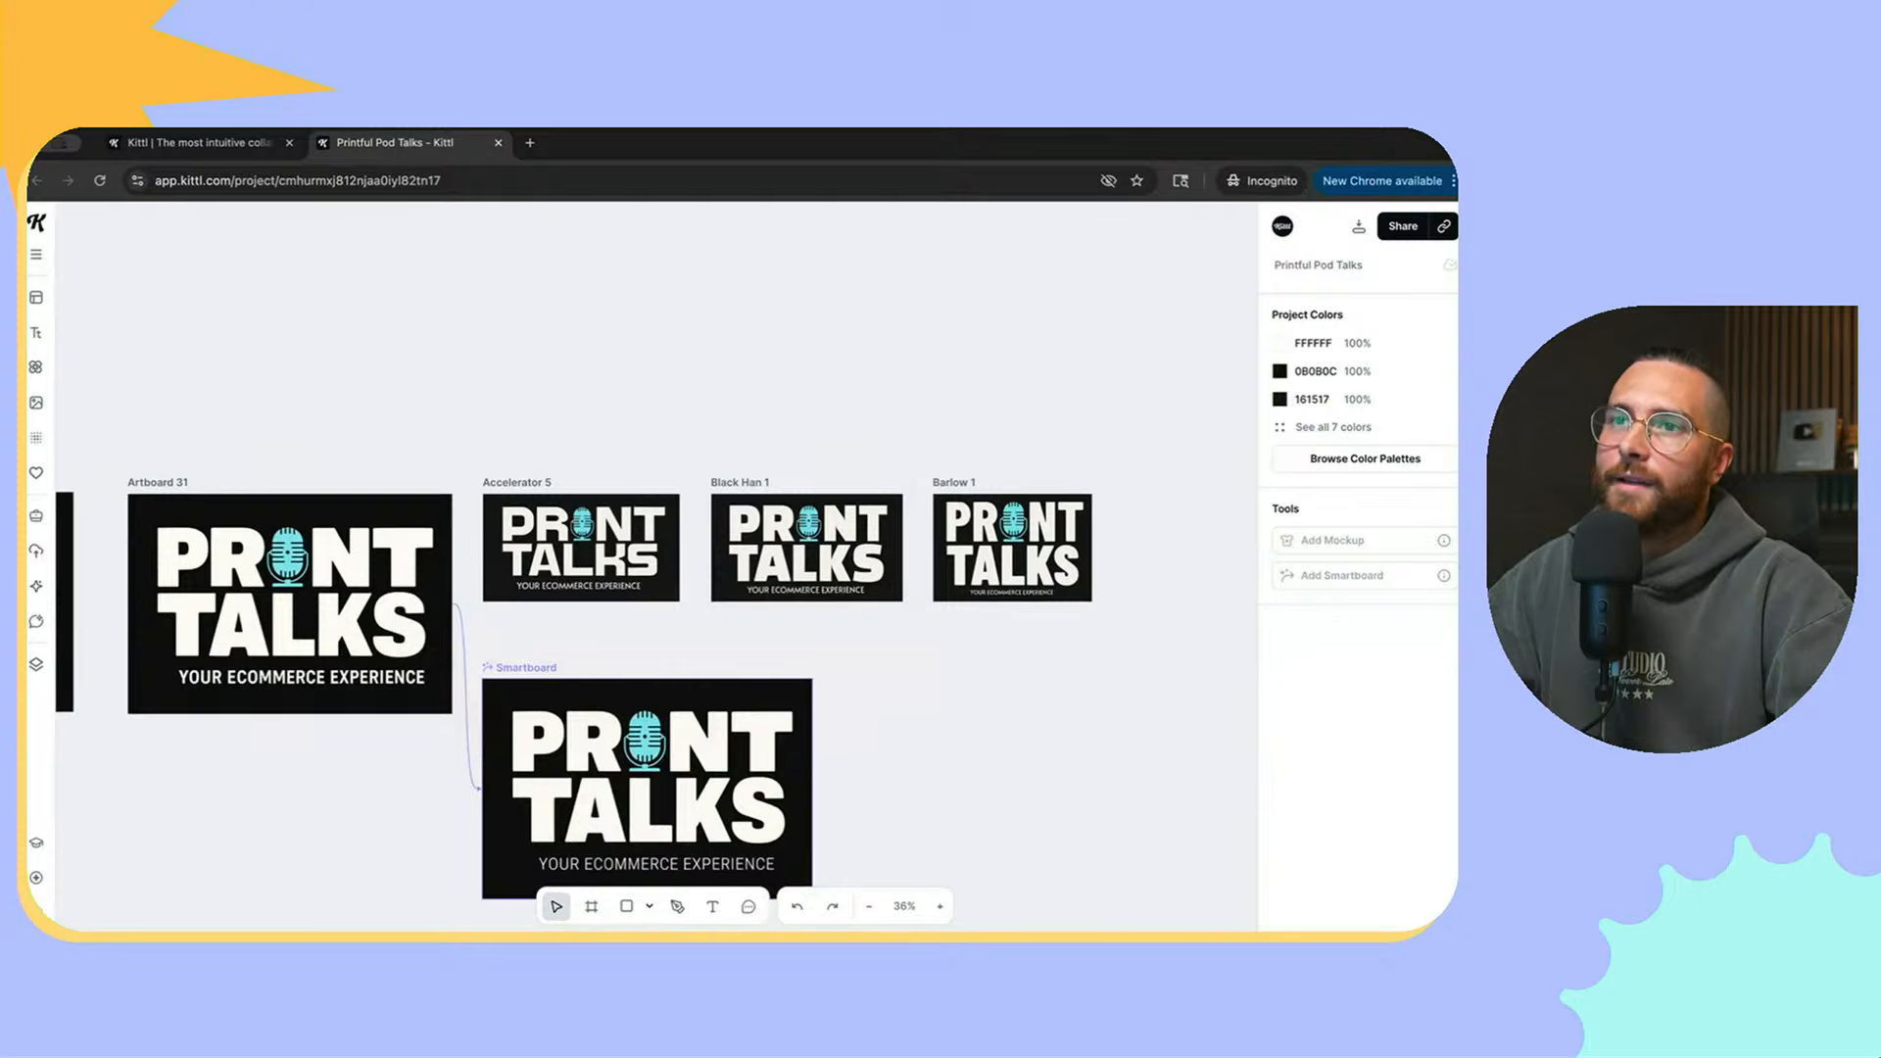
pyautogui.click(685, 769)
pyautogui.press('Delete')
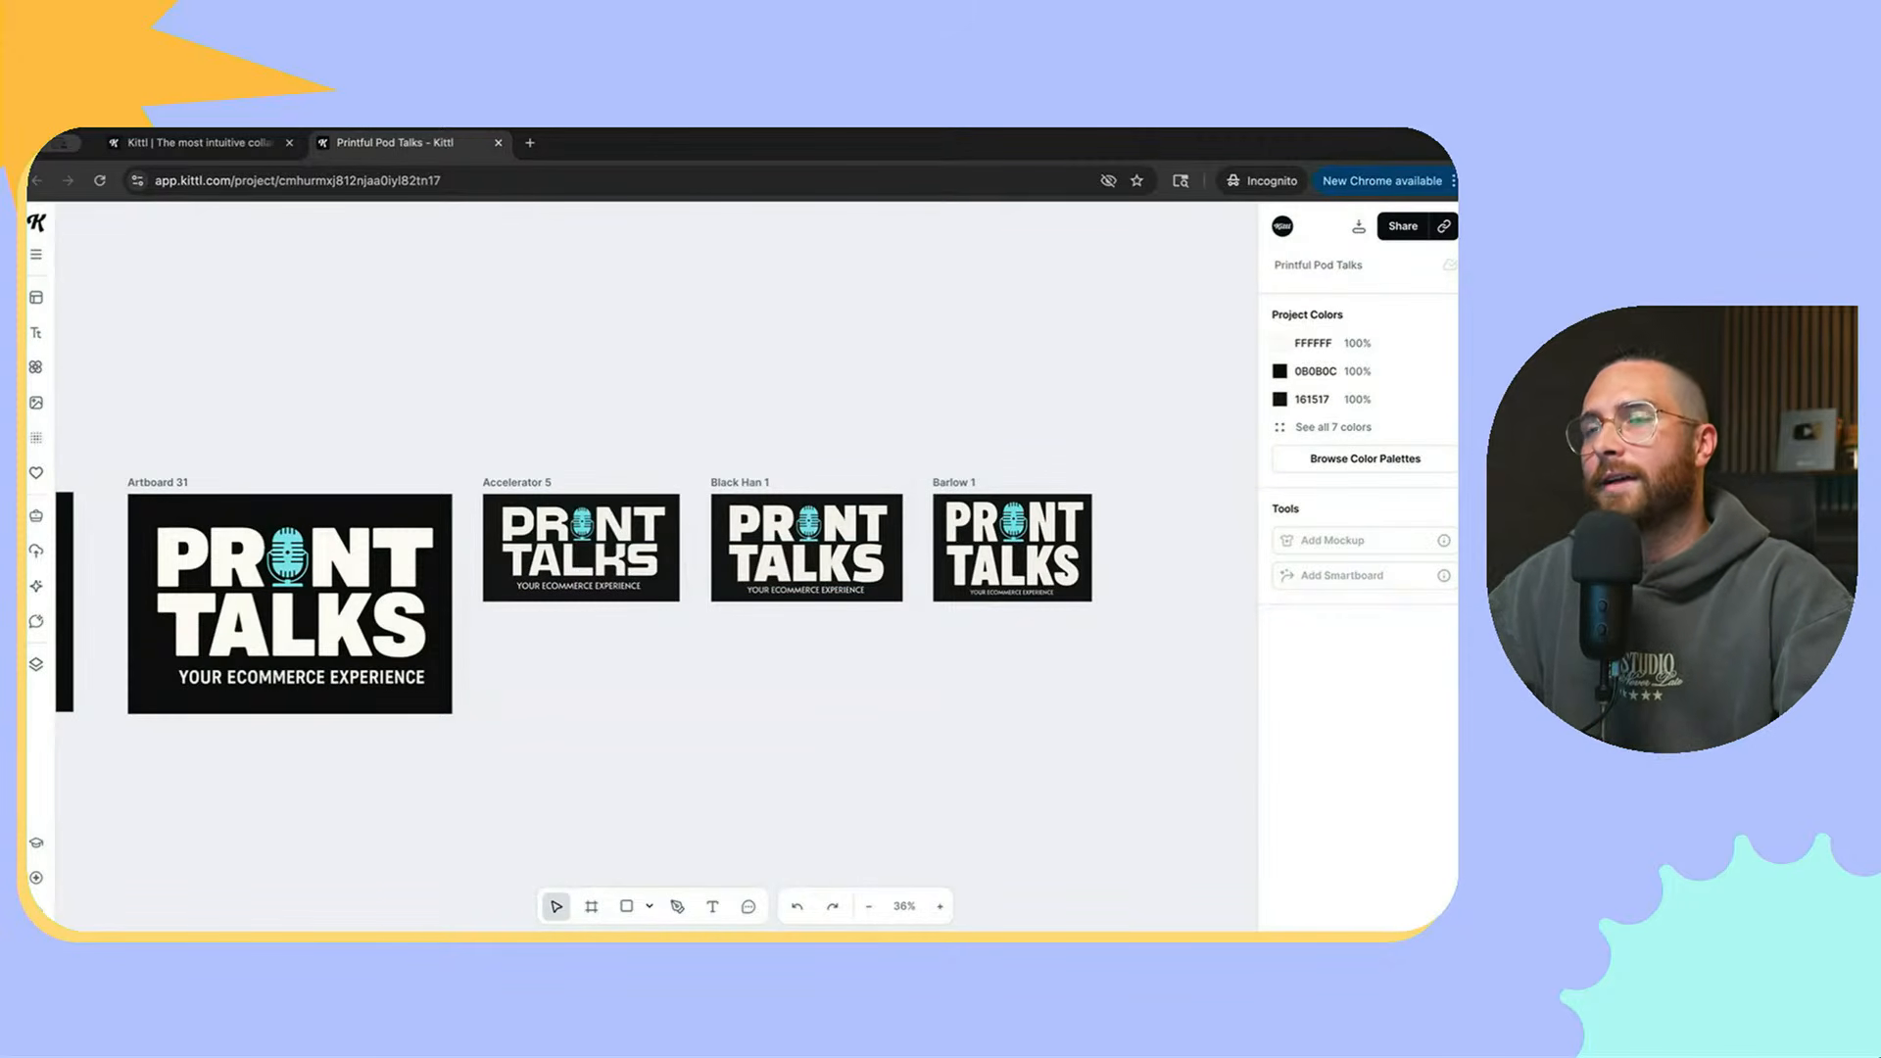
# Step: Duplicate the Accelerator 5 artboard and place one copy directly below the Black Han 1 artboard
pyautogui.scroll(2, 746, 559)
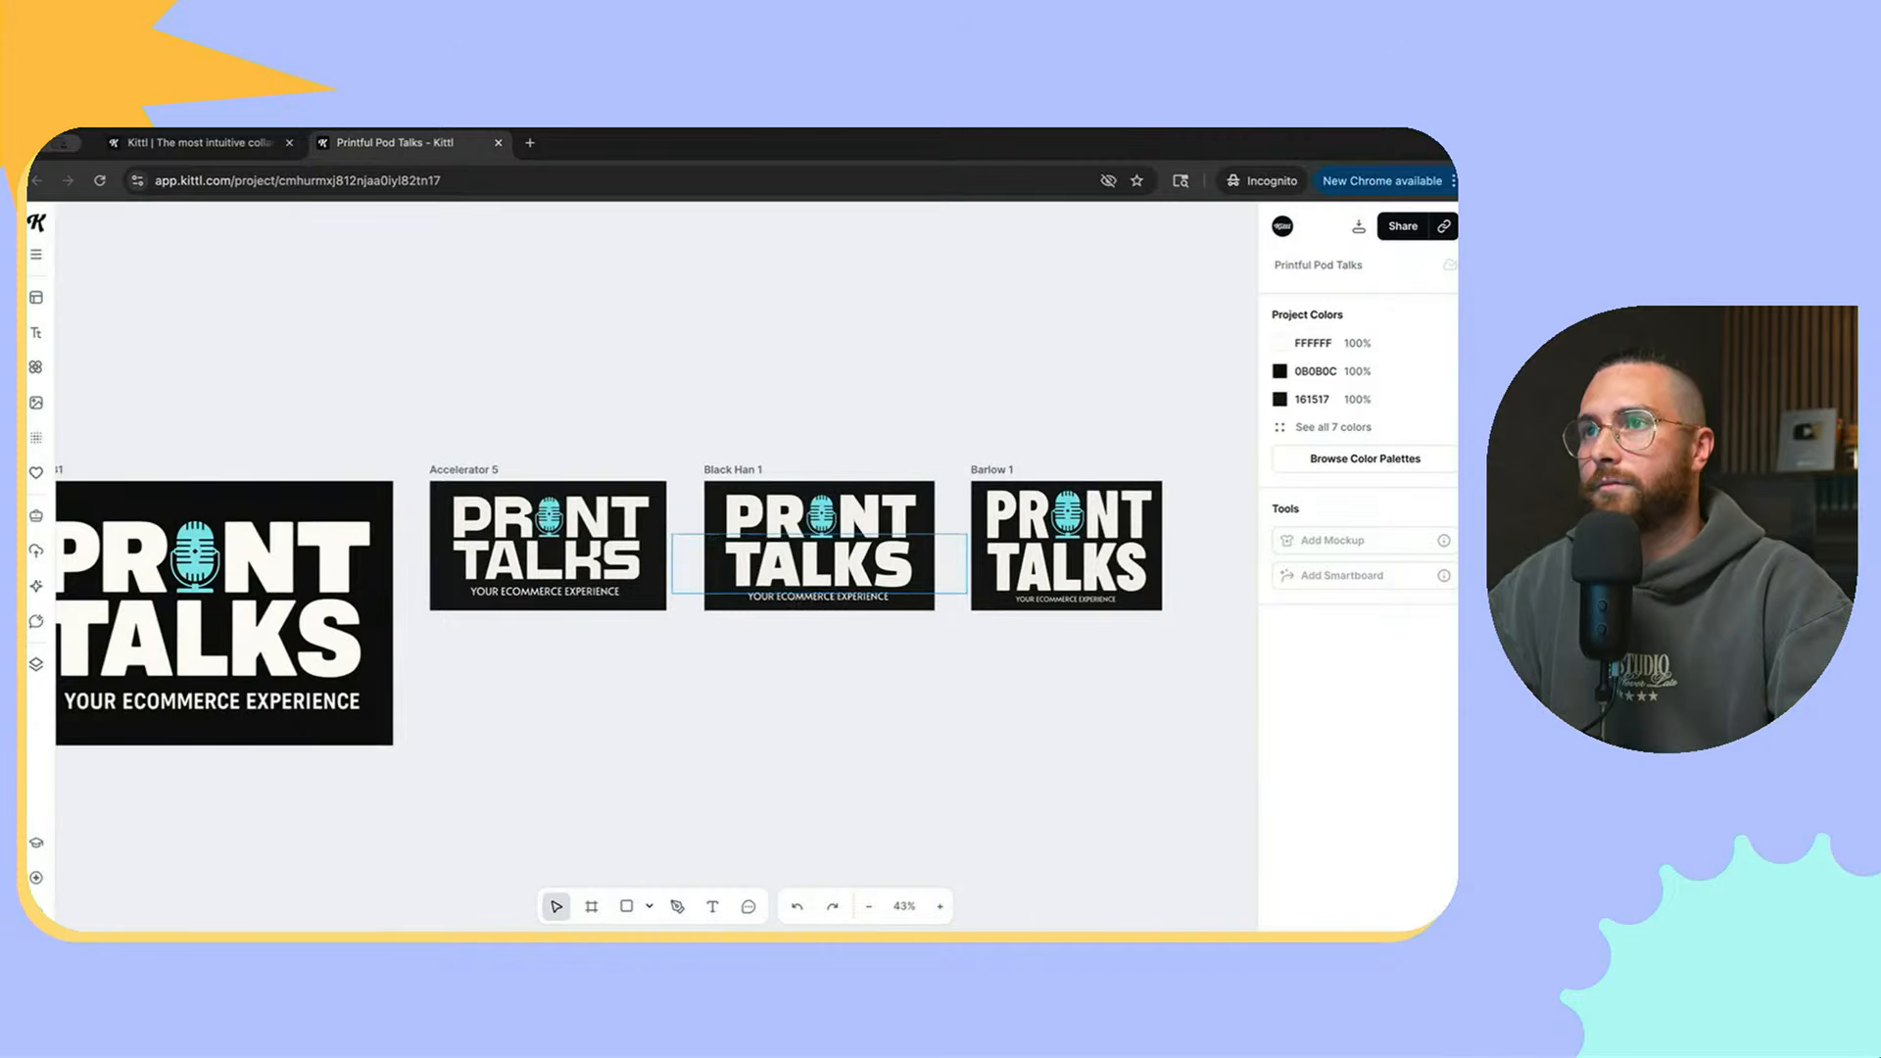
pyautogui.scroll(3, 582, 555)
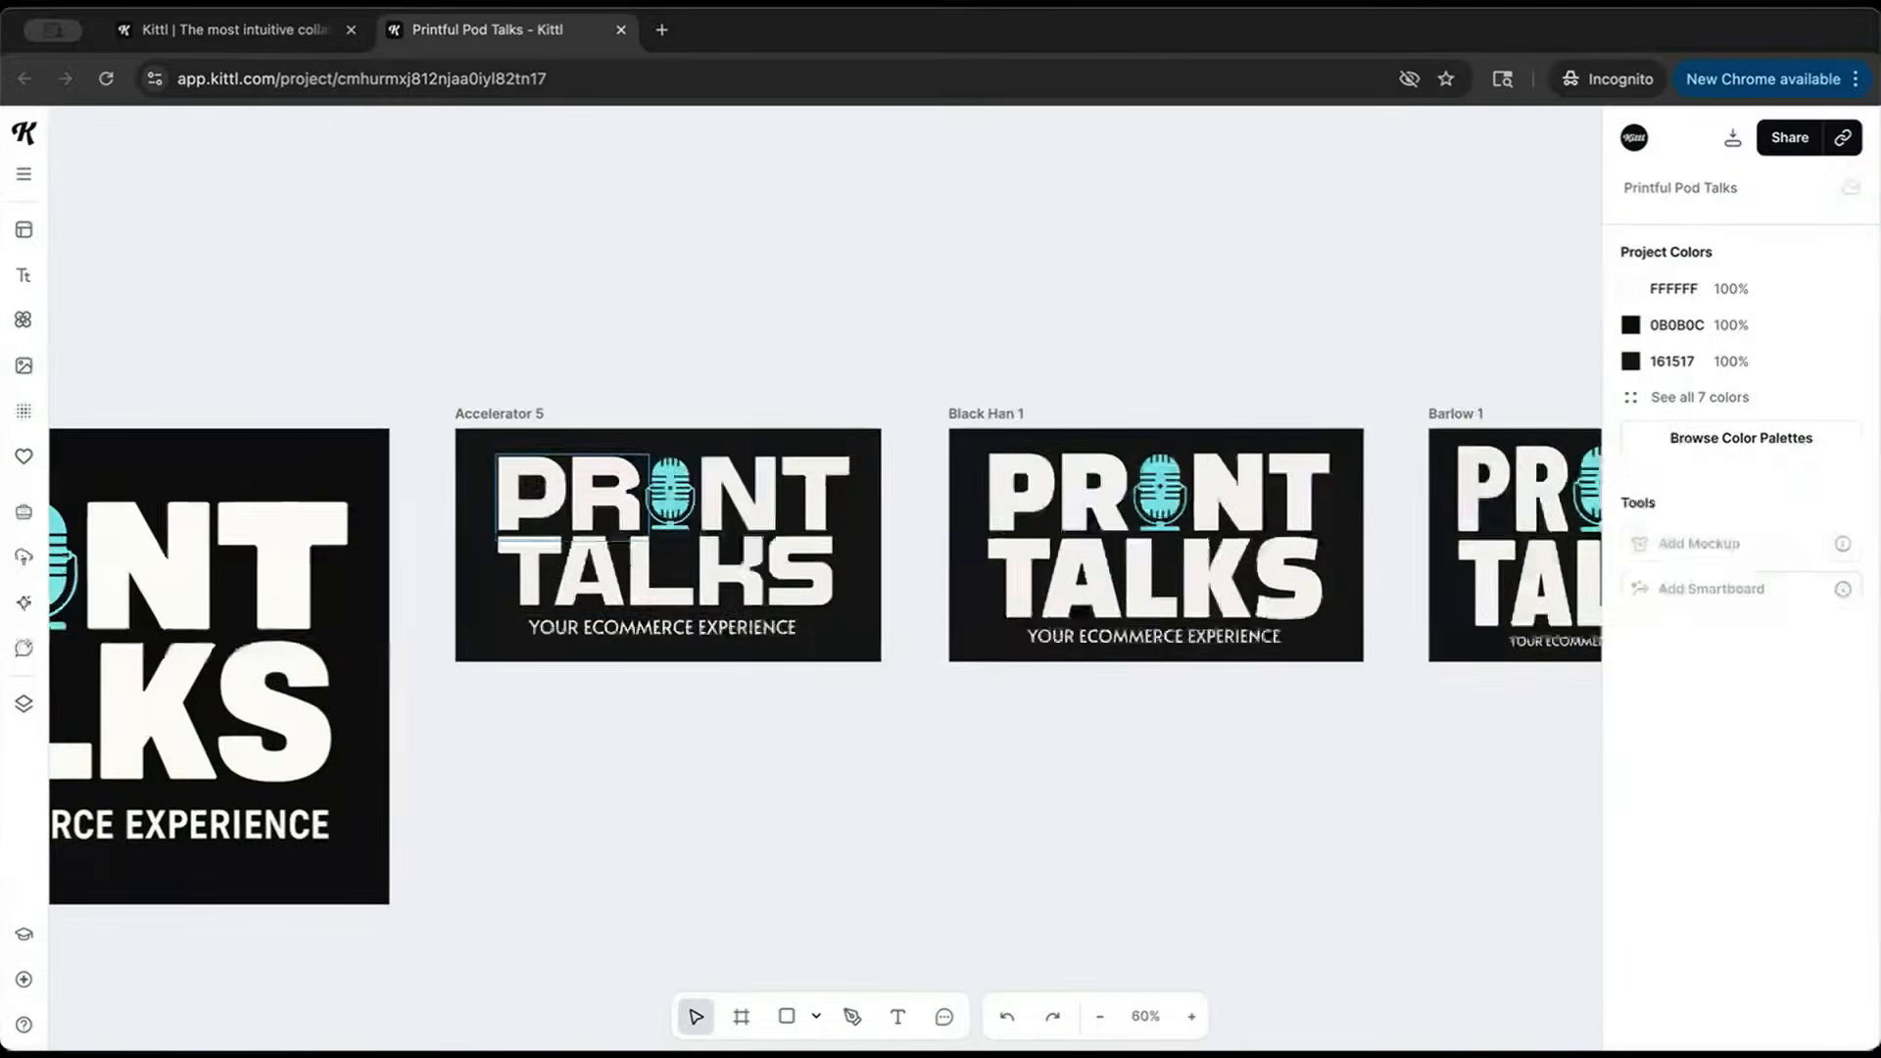
pyautogui.click(498, 413)
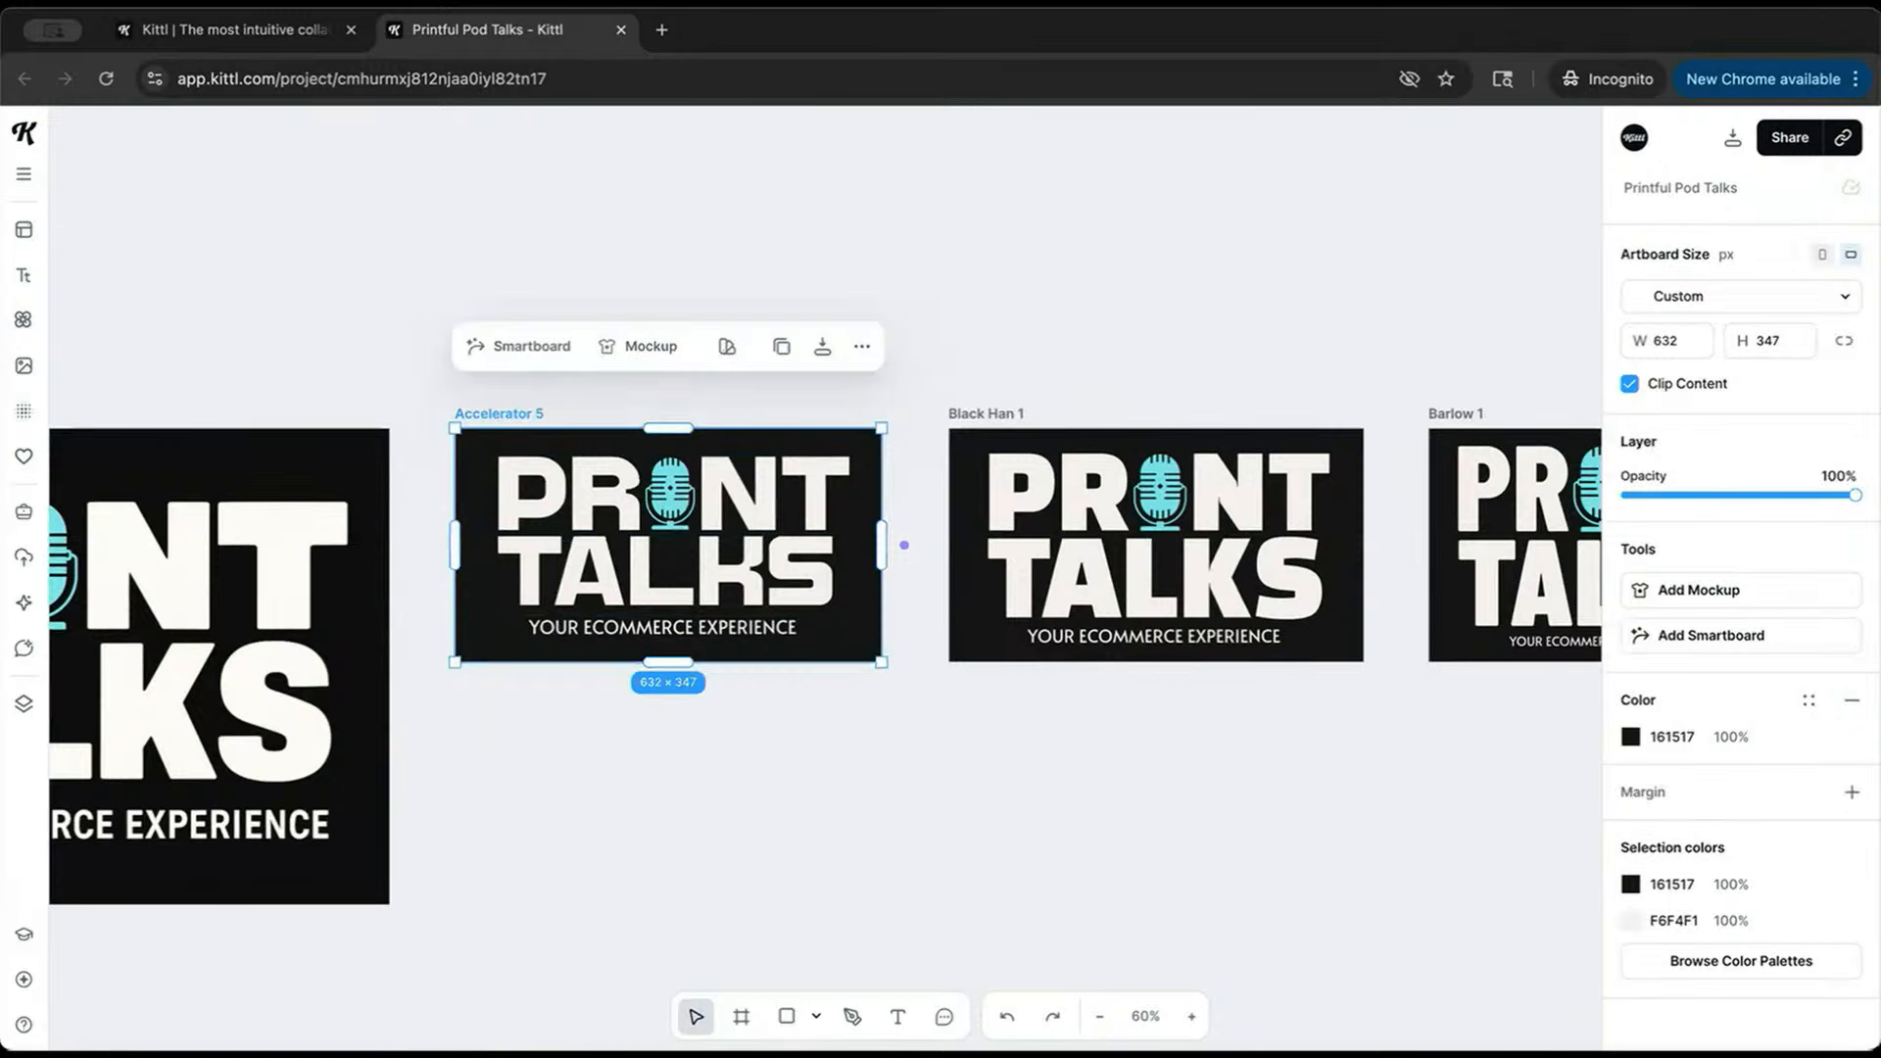
pyautogui.moveTo(524, 410); pyautogui.dragTo(692, 649)
pyautogui.click(692, 650)
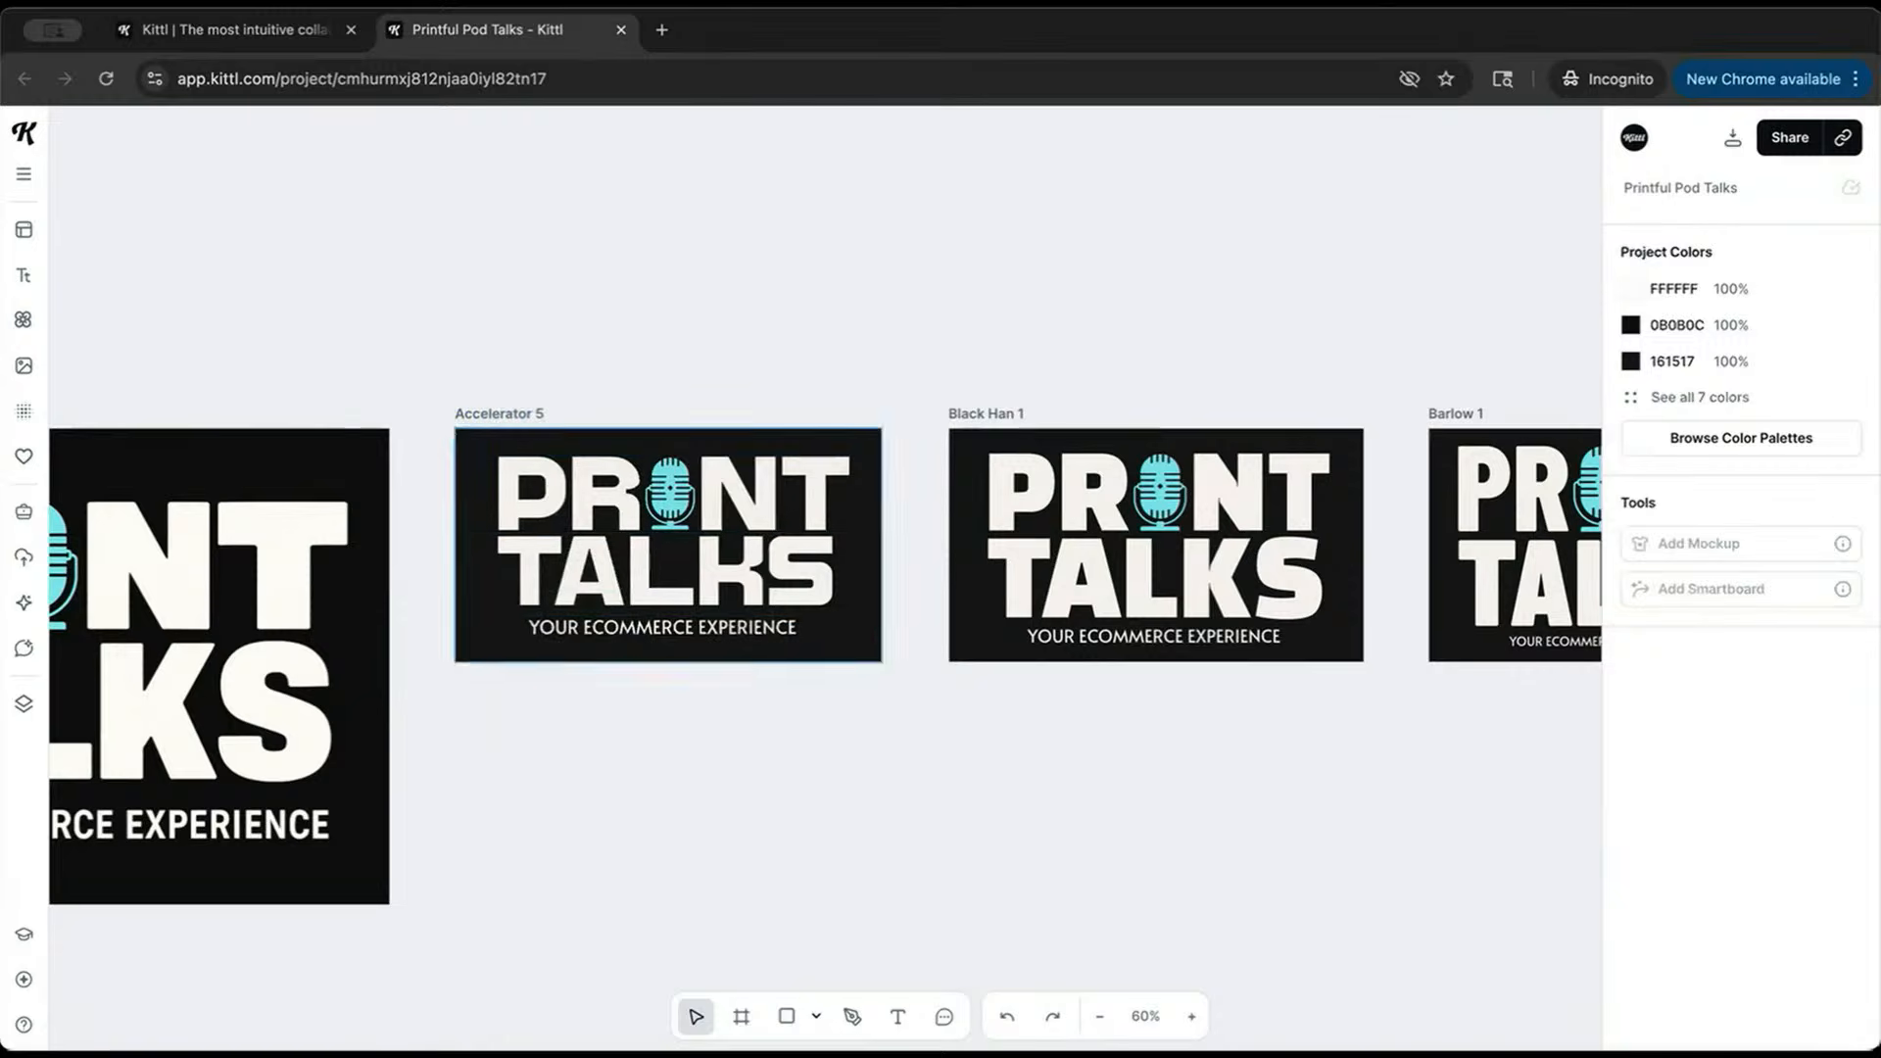
pyautogui.moveTo(514, 413); pyautogui.dragTo(1006, 686)
pyautogui.click(532, 415)
pyautogui.click(509, 413)
pyautogui.scroll(-1, 1006, 685)
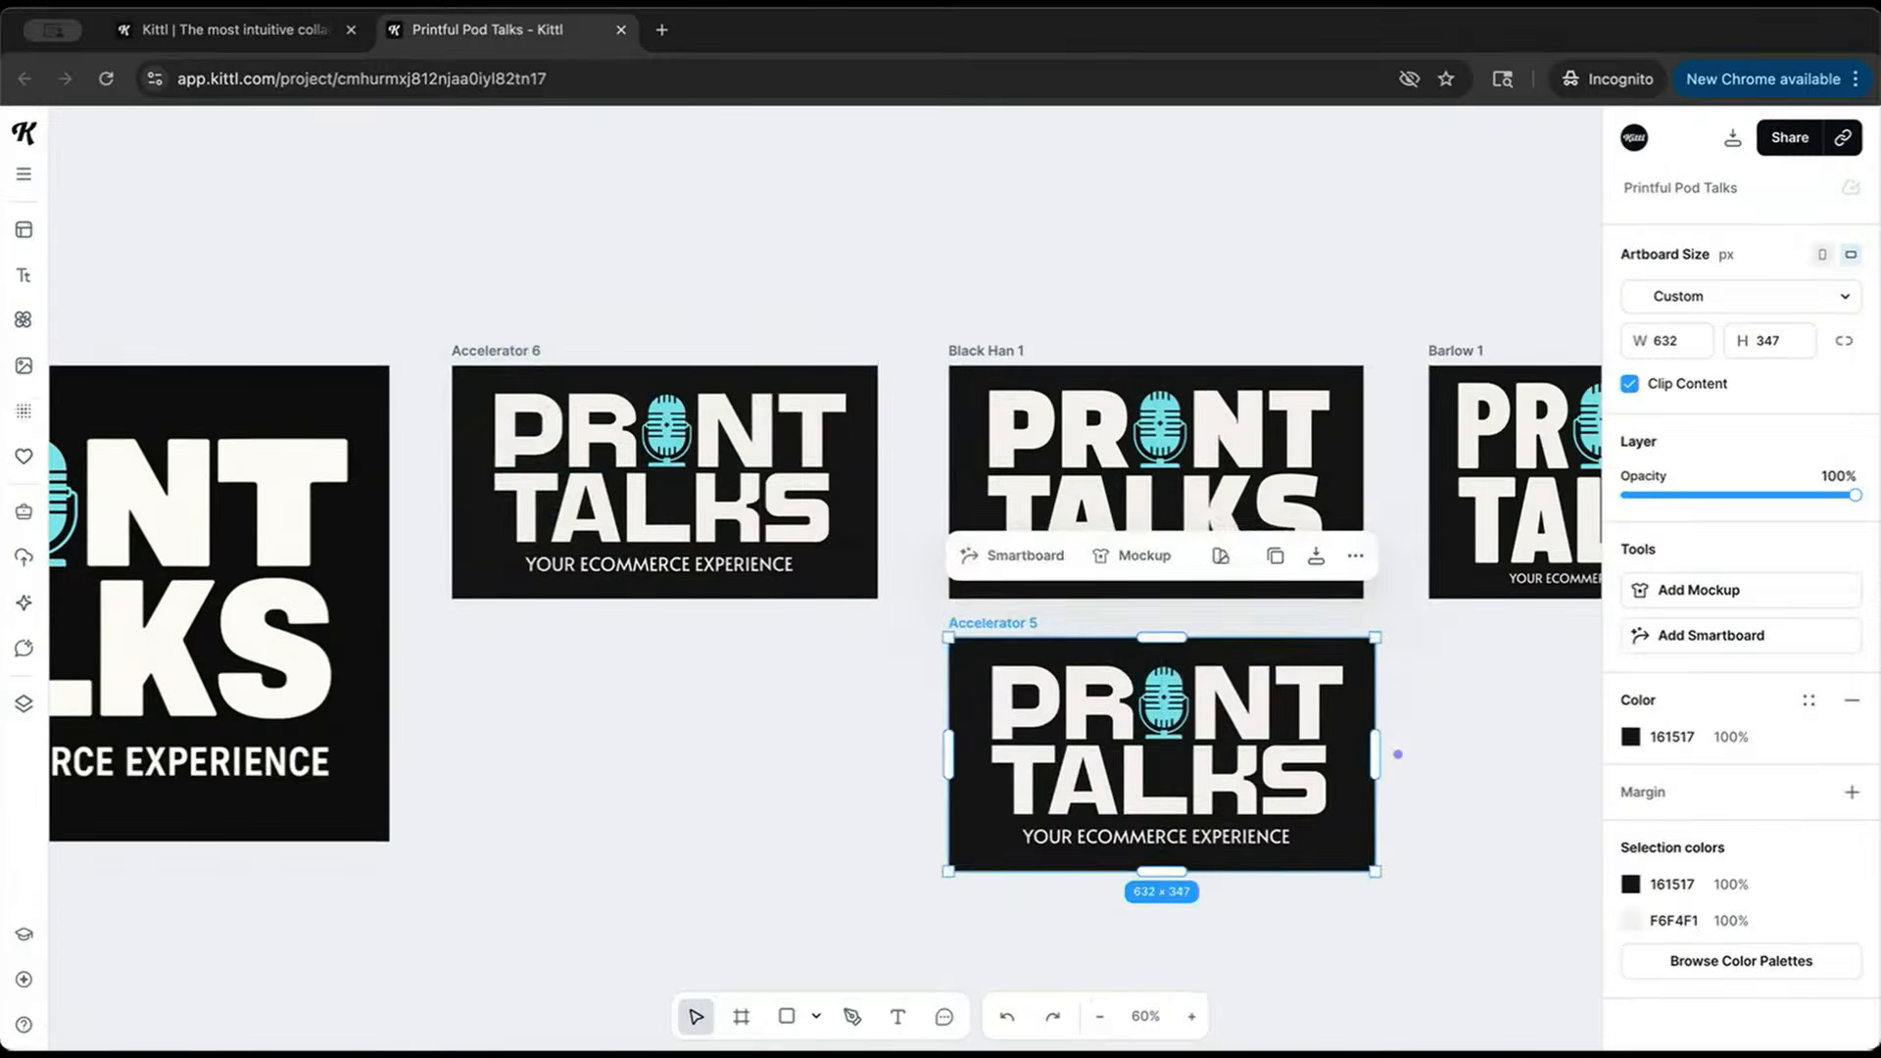
pyautogui.click(916, 710)
# Step: Select the PR, NT and TALKS text in the duplicated Accelerator 5 artboard and search its typefaces for "bold"
pyautogui.scroll(-1, 1077, 720)
pyautogui.hscroll(4, 1176, 392)
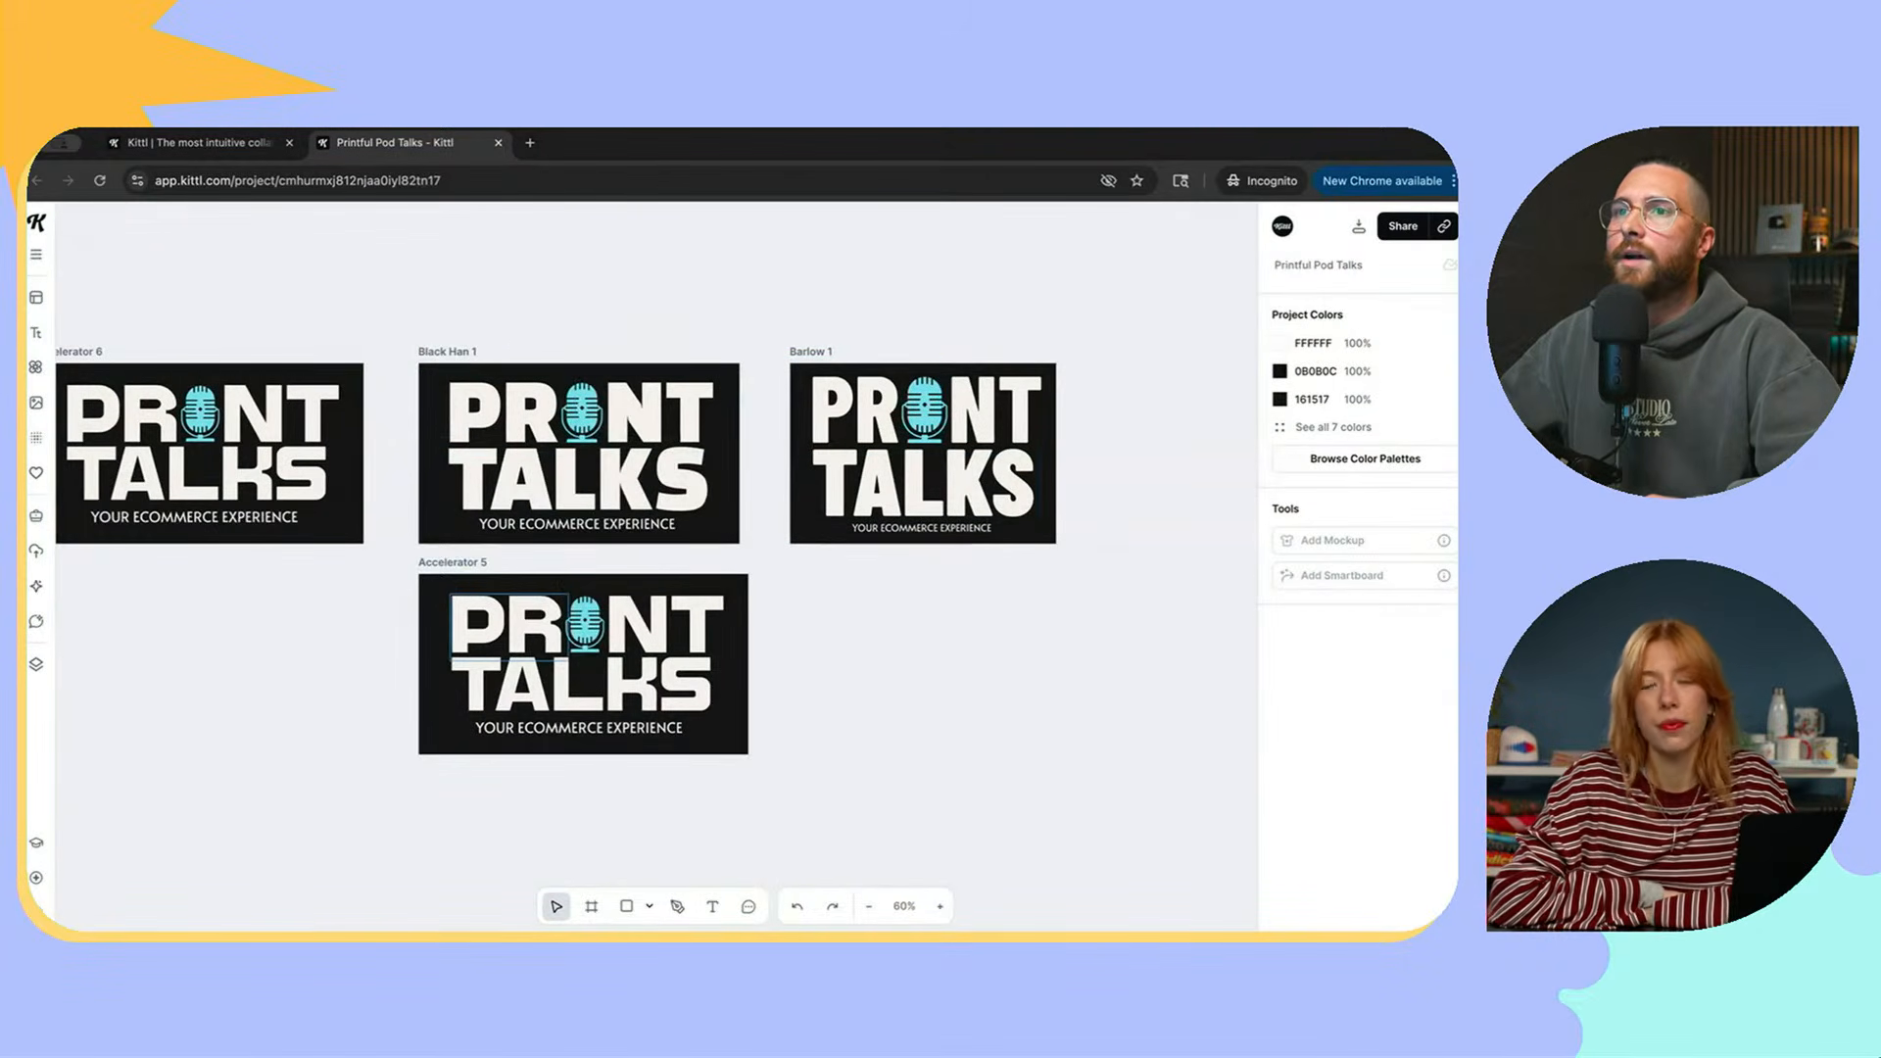
pyautogui.click(509, 627)
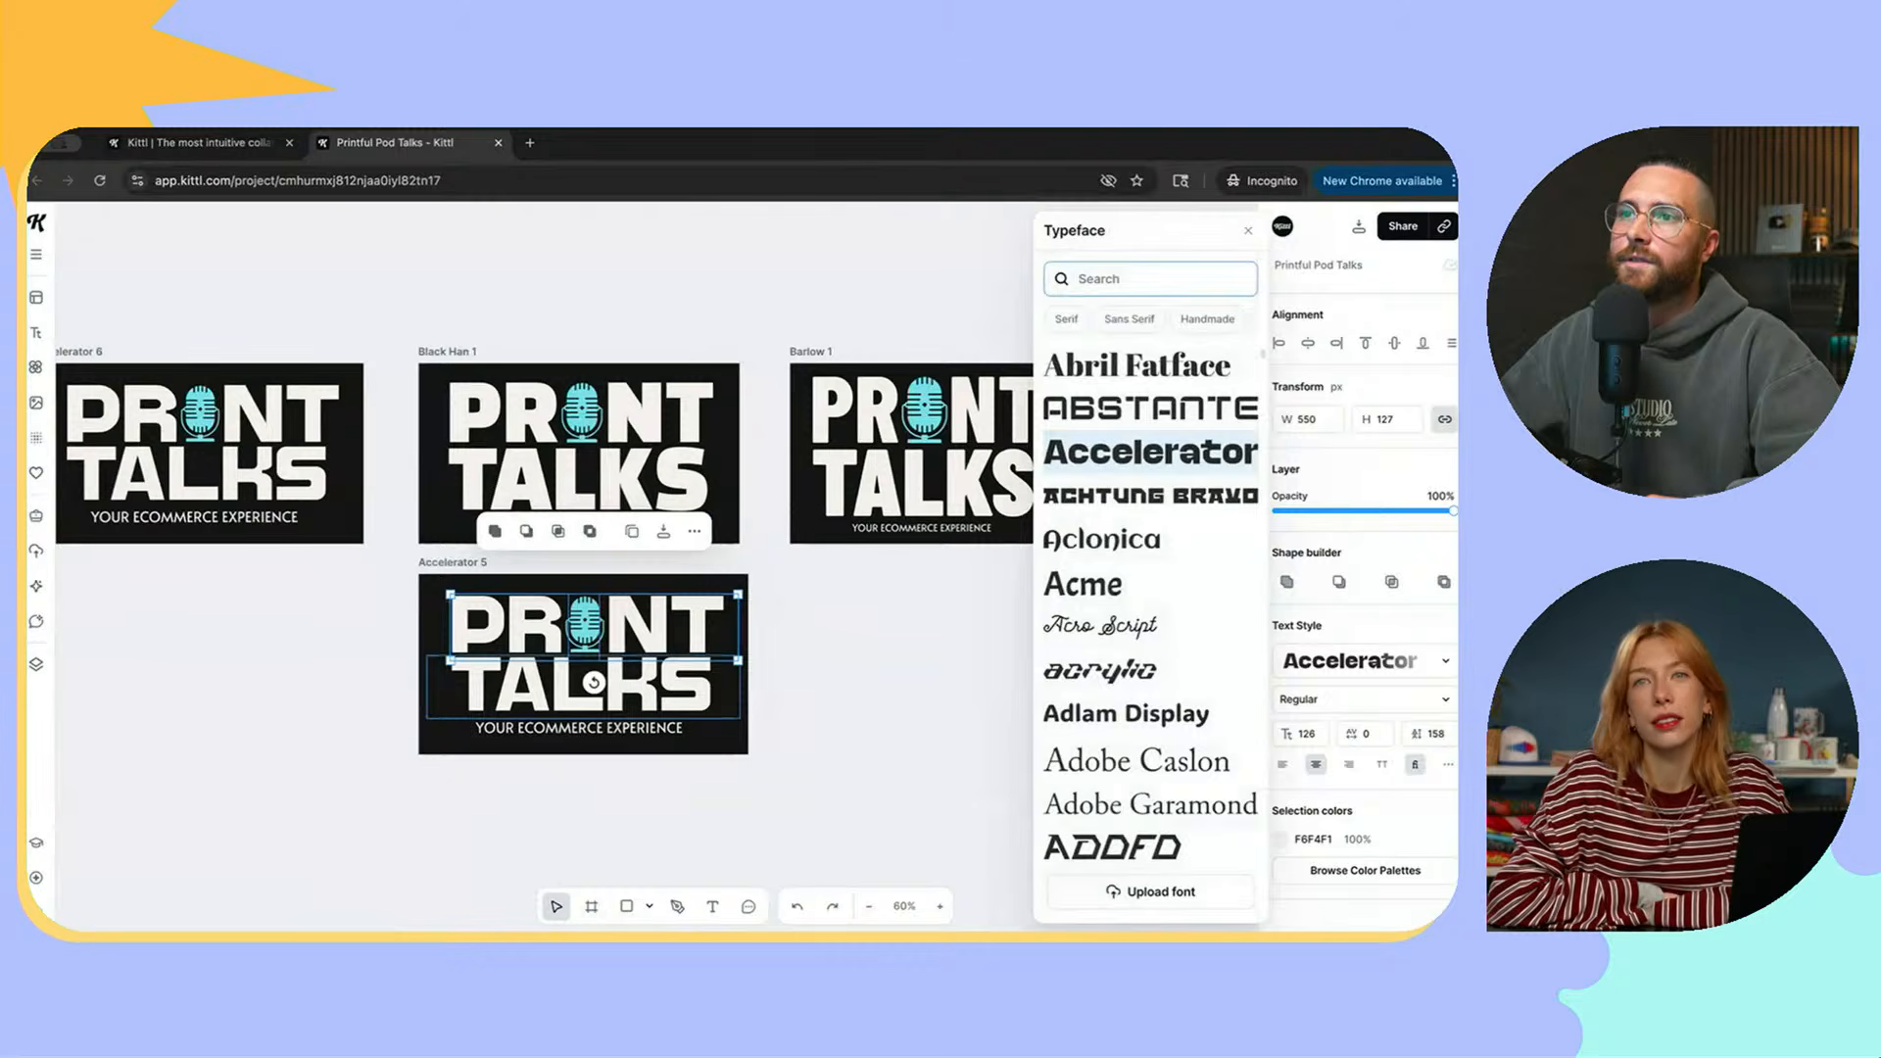
pyautogui.press('Escape')
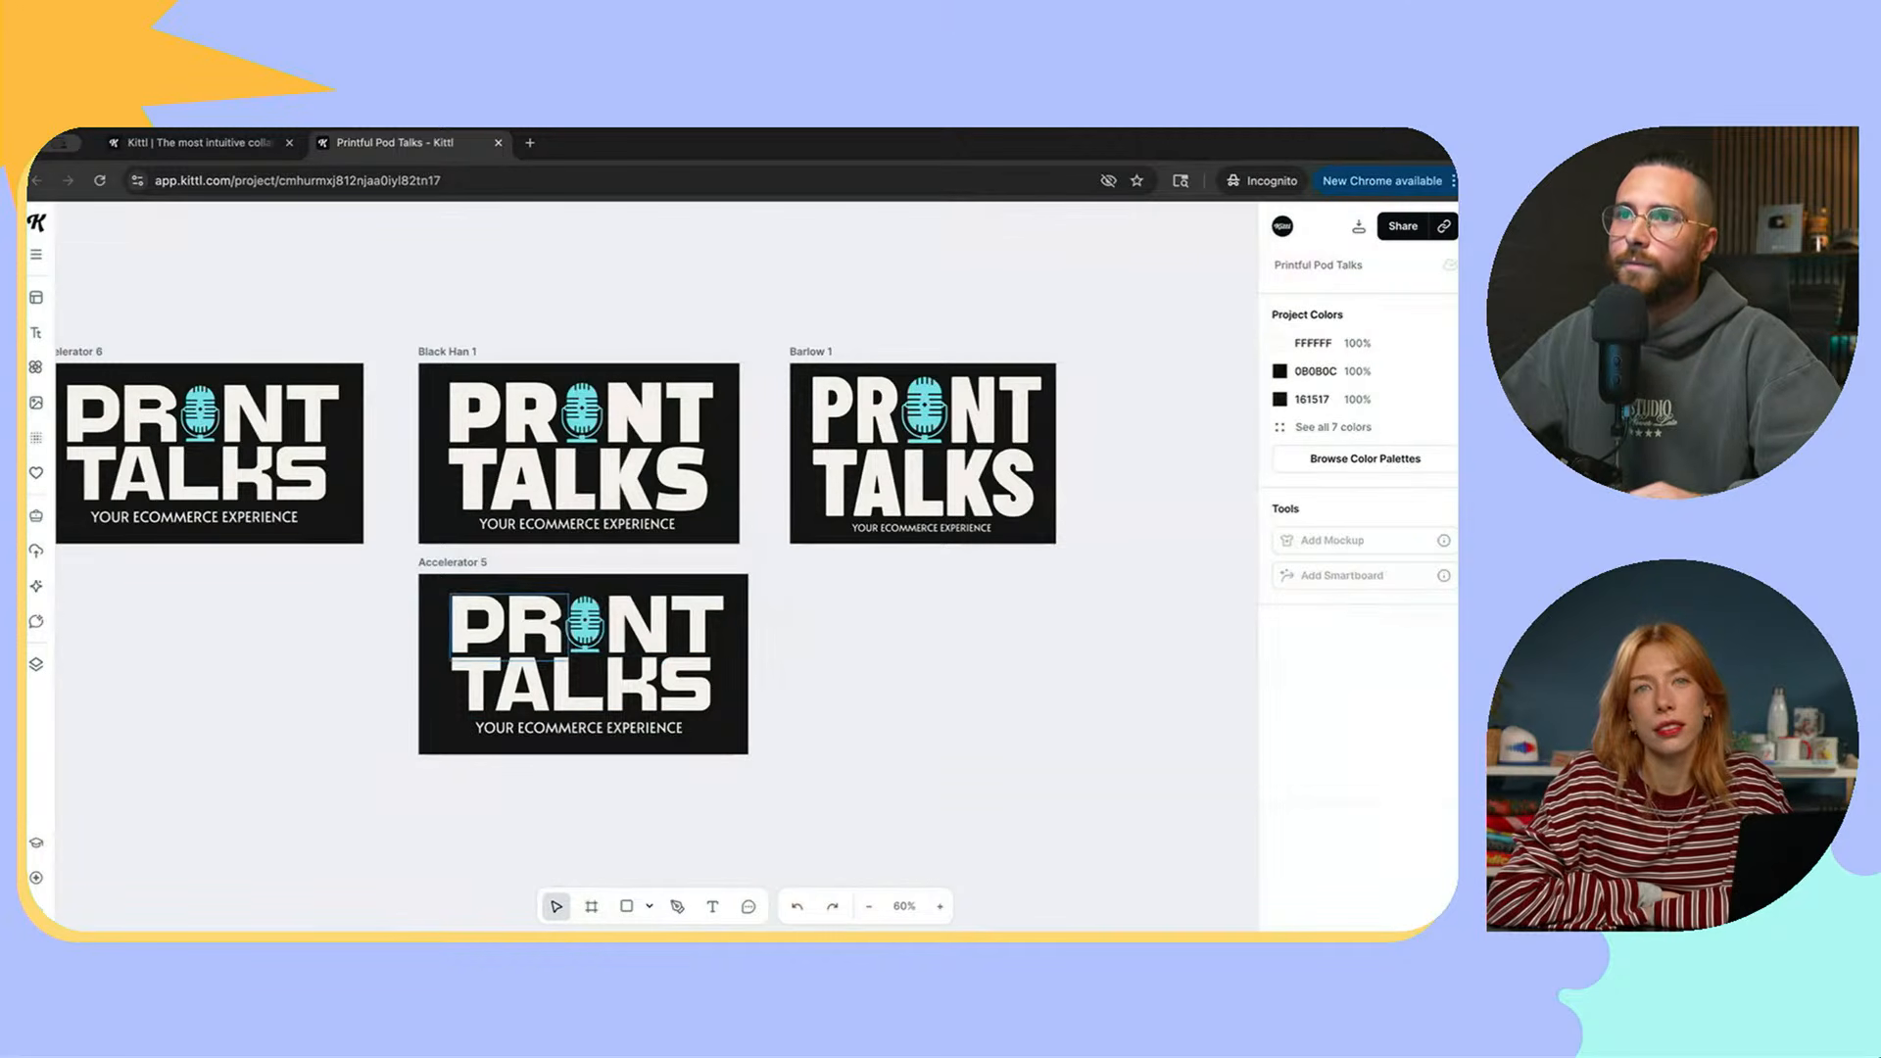
pyautogui.click(509, 627)
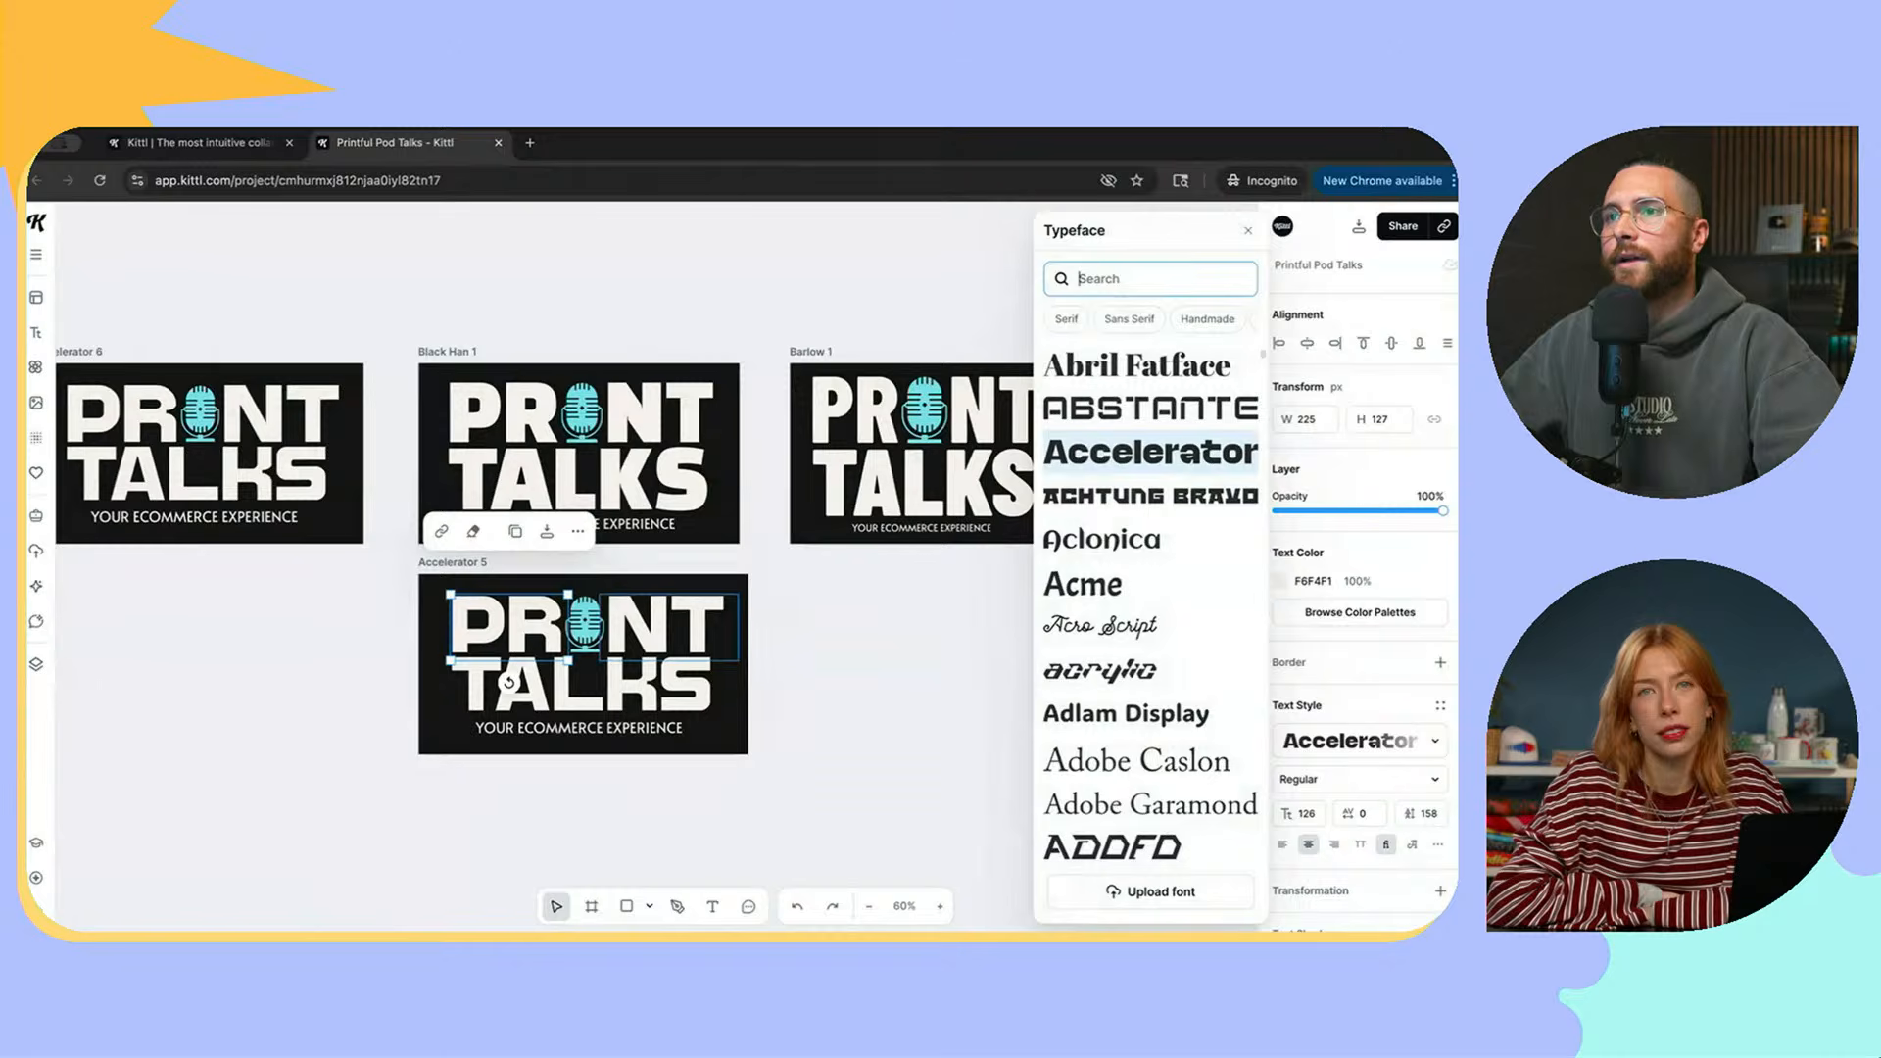
pyautogui.keyDown('shift'); pyautogui.click(509, 682); pyautogui.keyUp('shift')
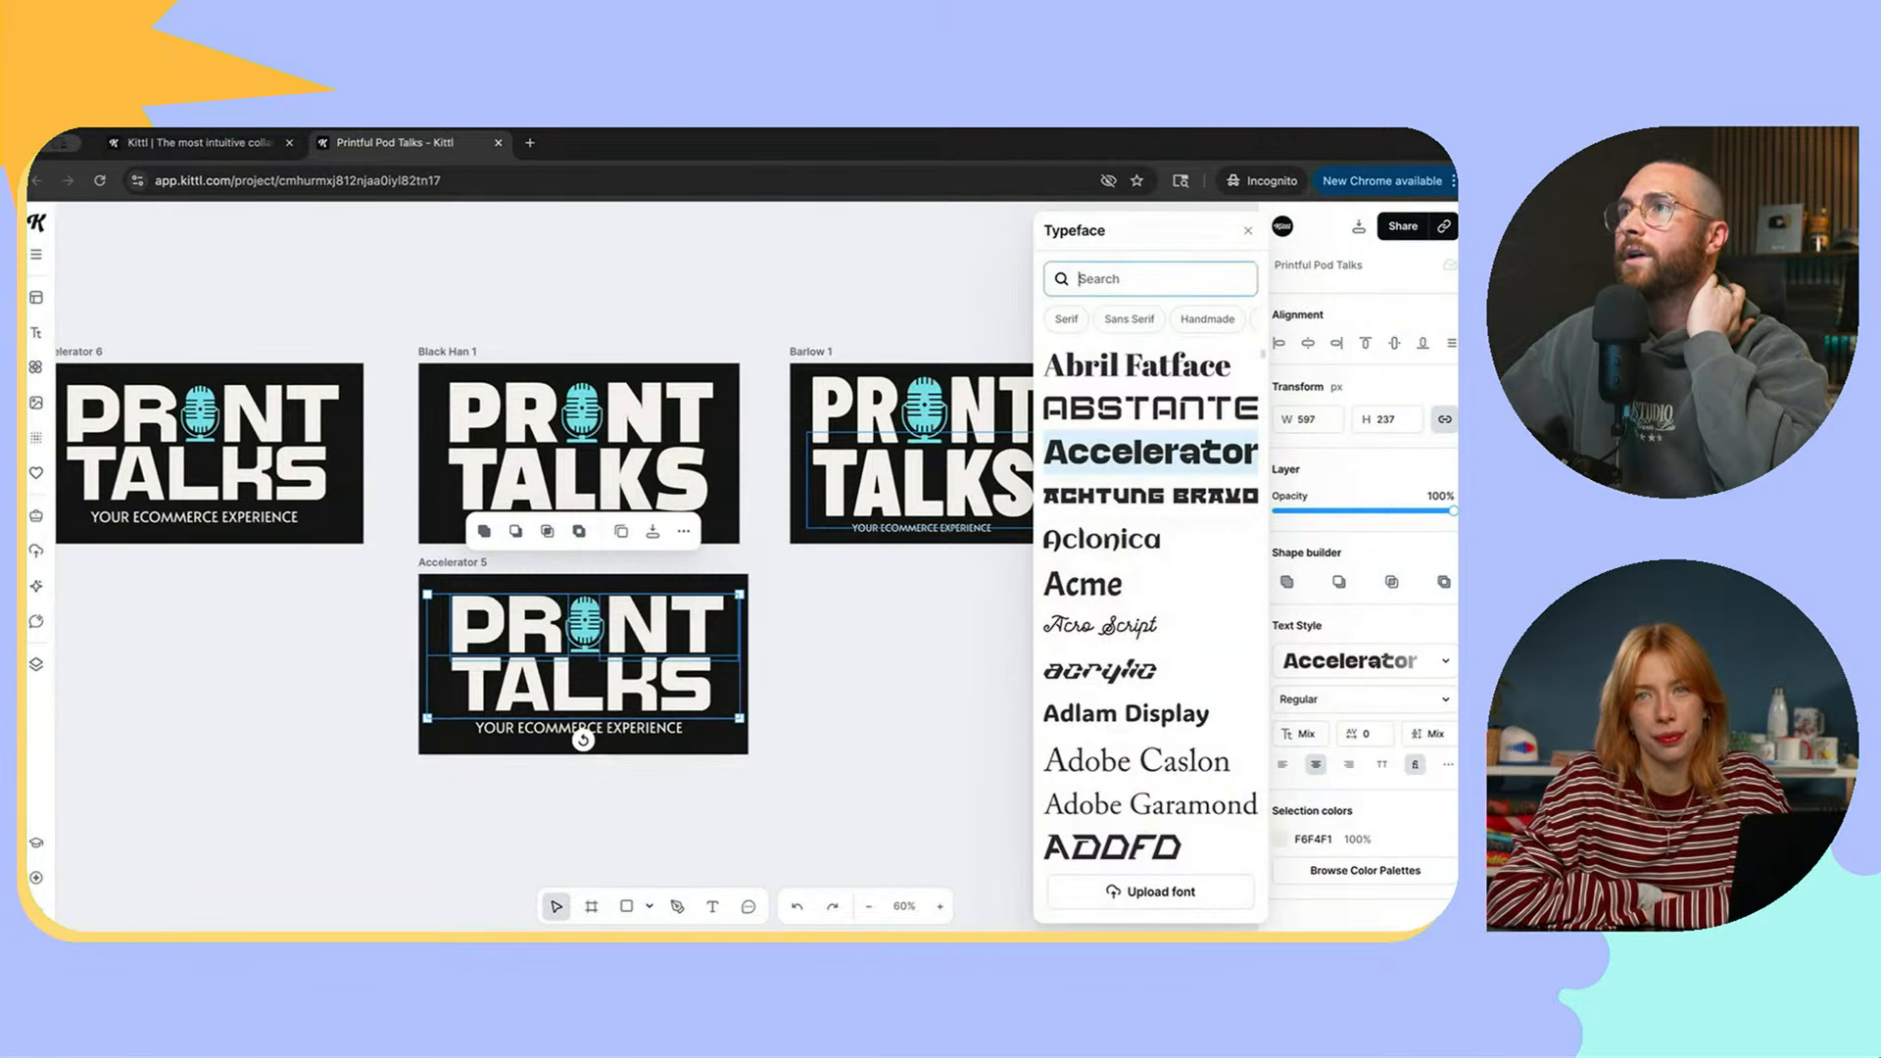
pyautogui.write('bold')
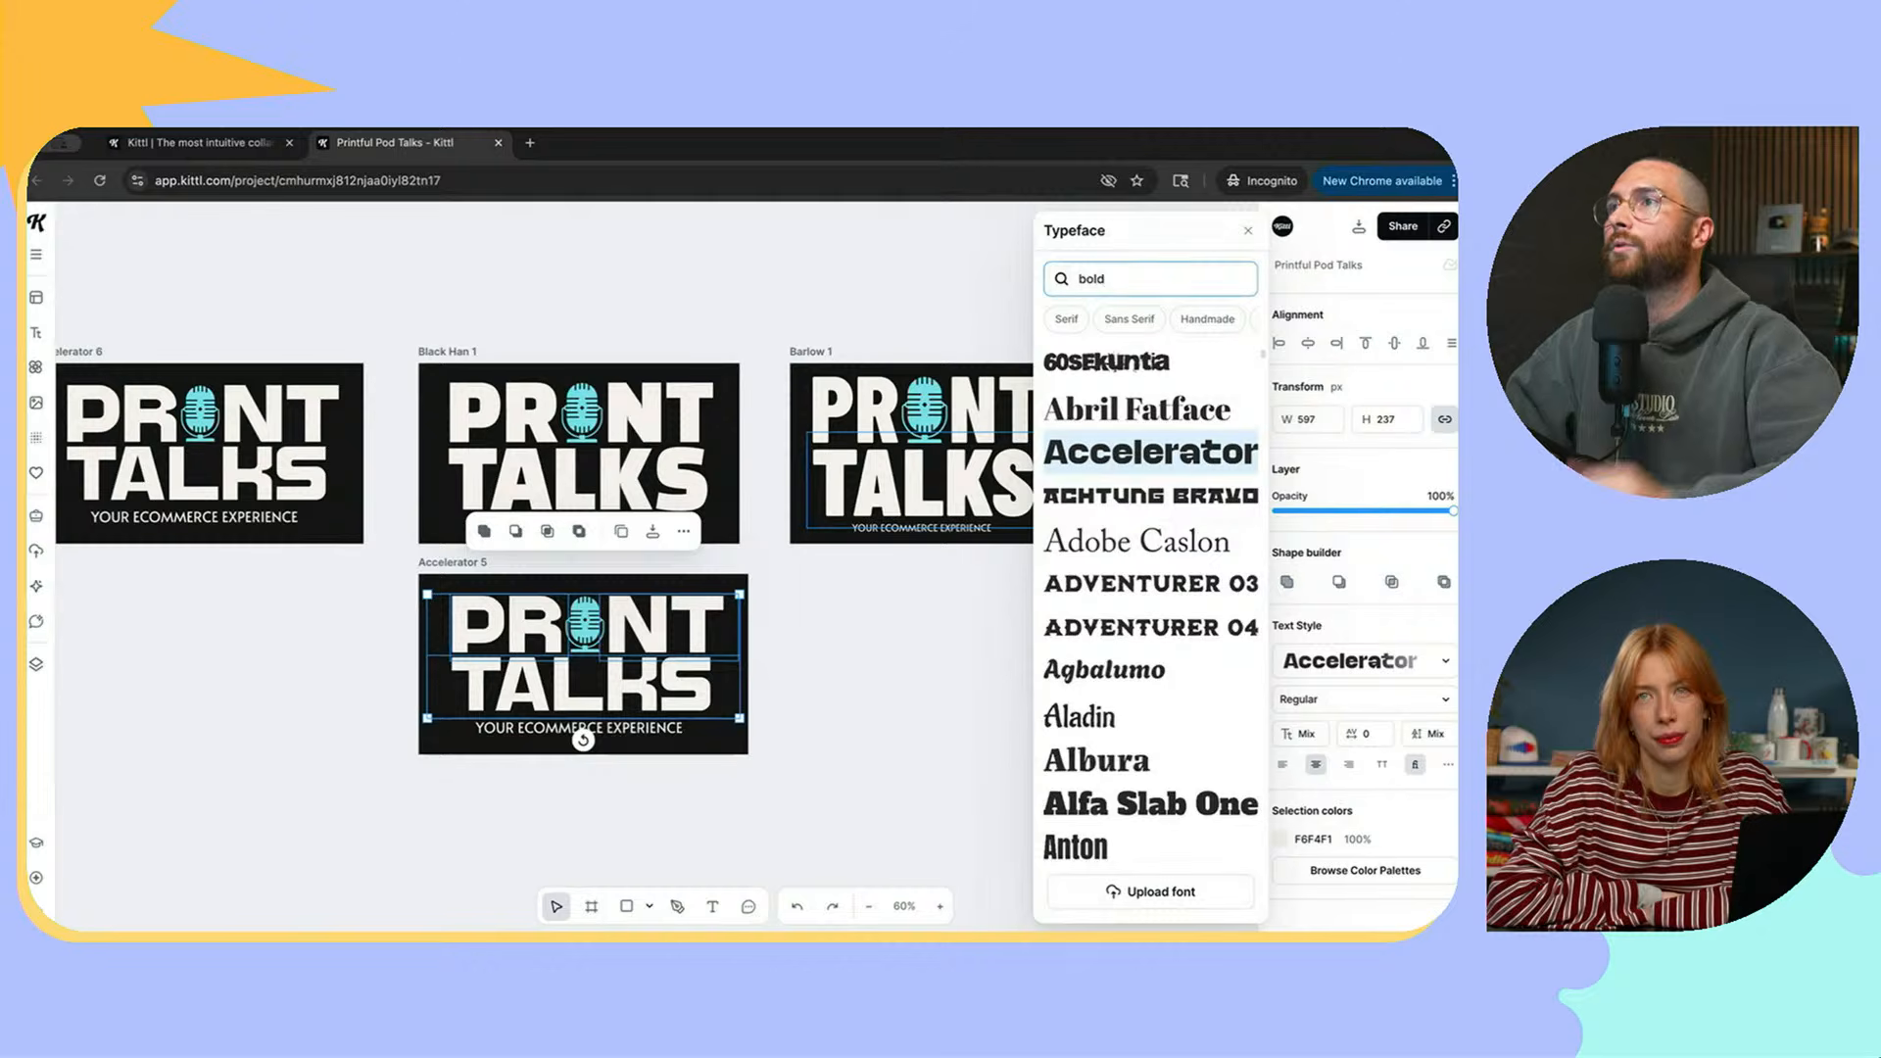
# Step: Preview bold typefaces on the selected PRINT TALKS lettering and apply Brick
pyautogui.scroll(-3, 1146, 452)
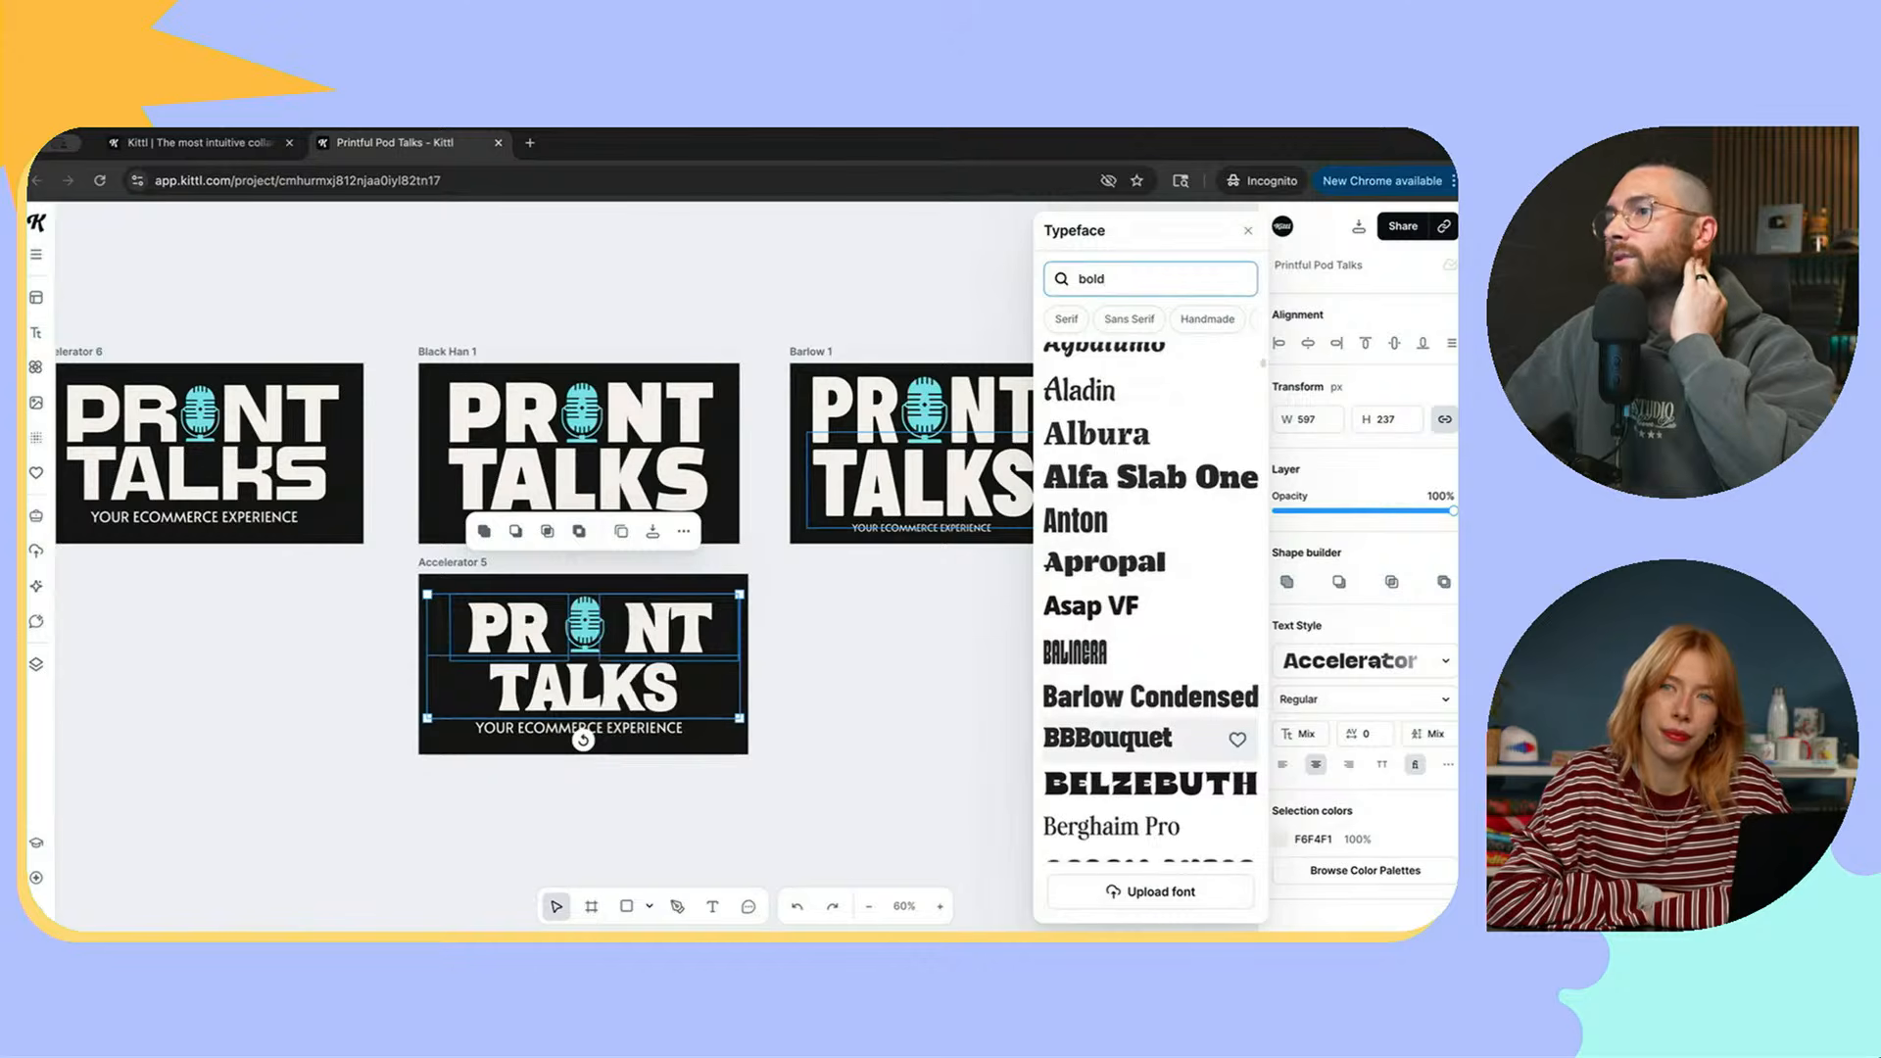
pyautogui.scroll(-3, 1146, 603)
pyautogui.scroll(-1, 1151, 607)
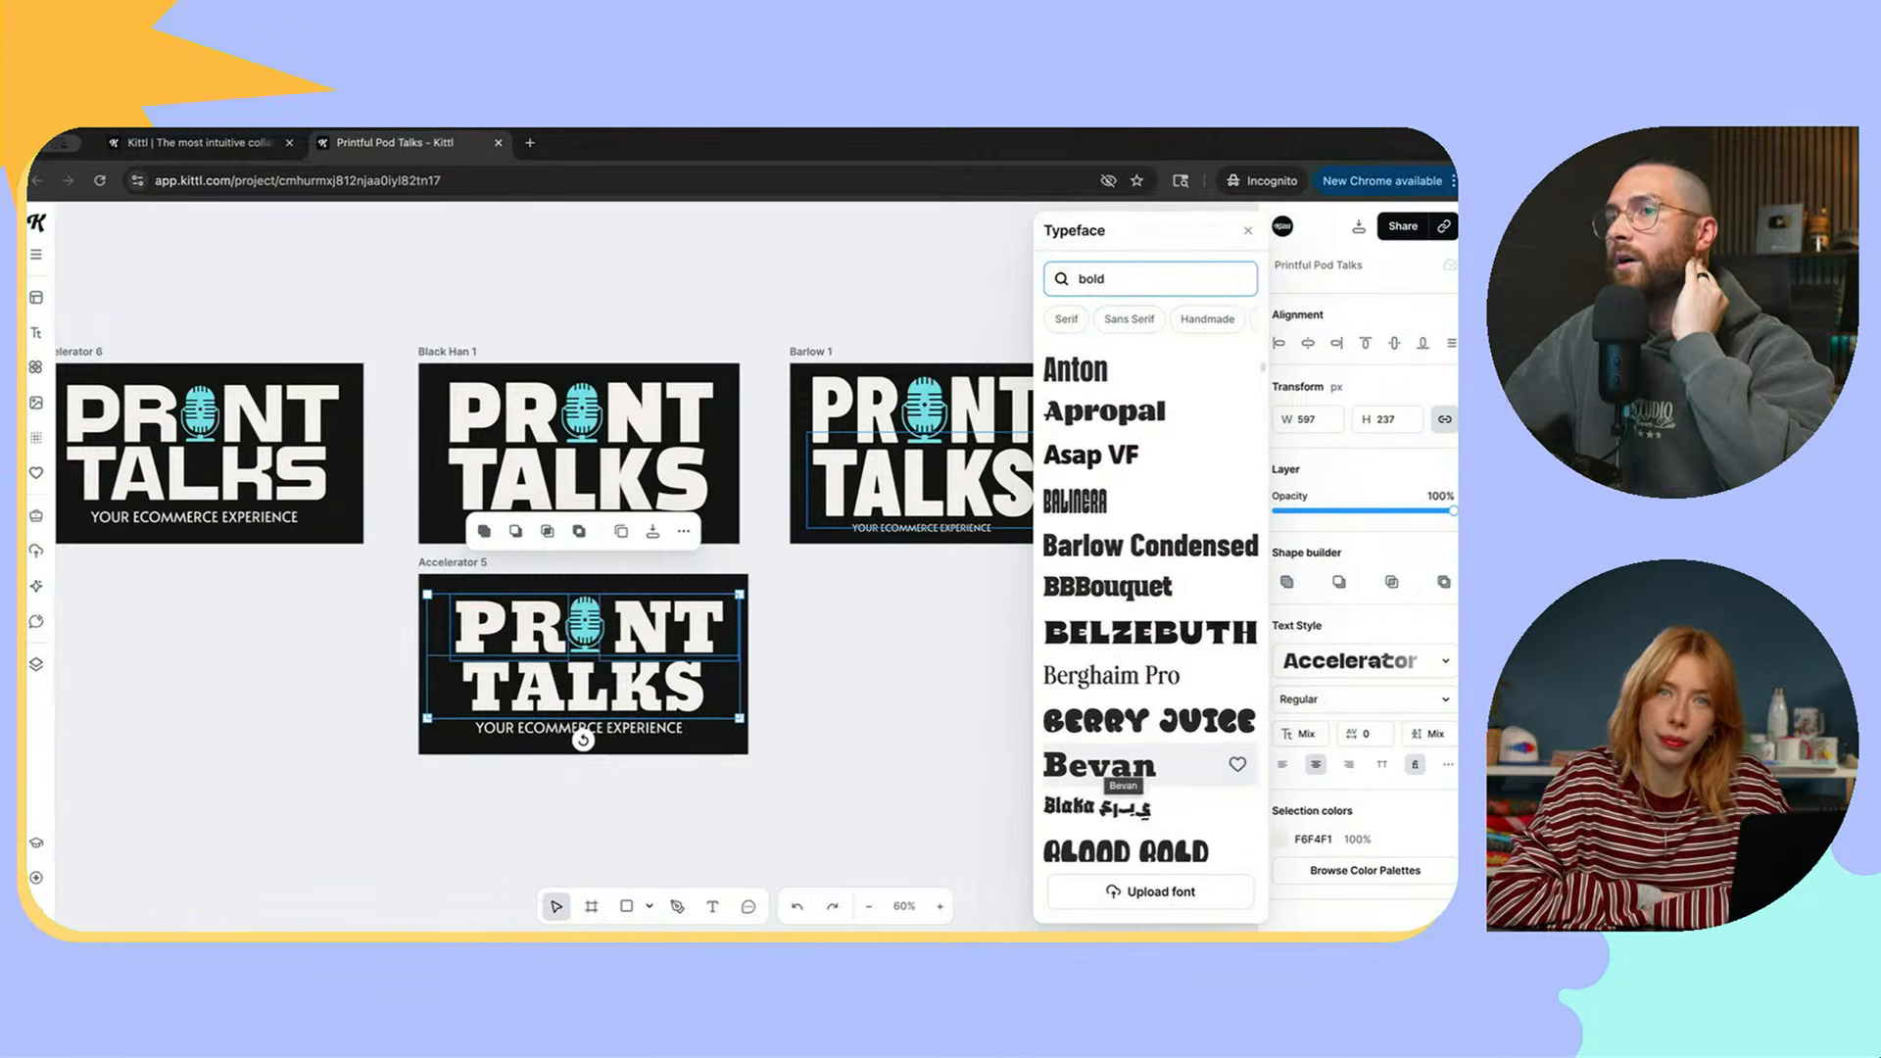
pyautogui.scroll(-7, 1146, 760)
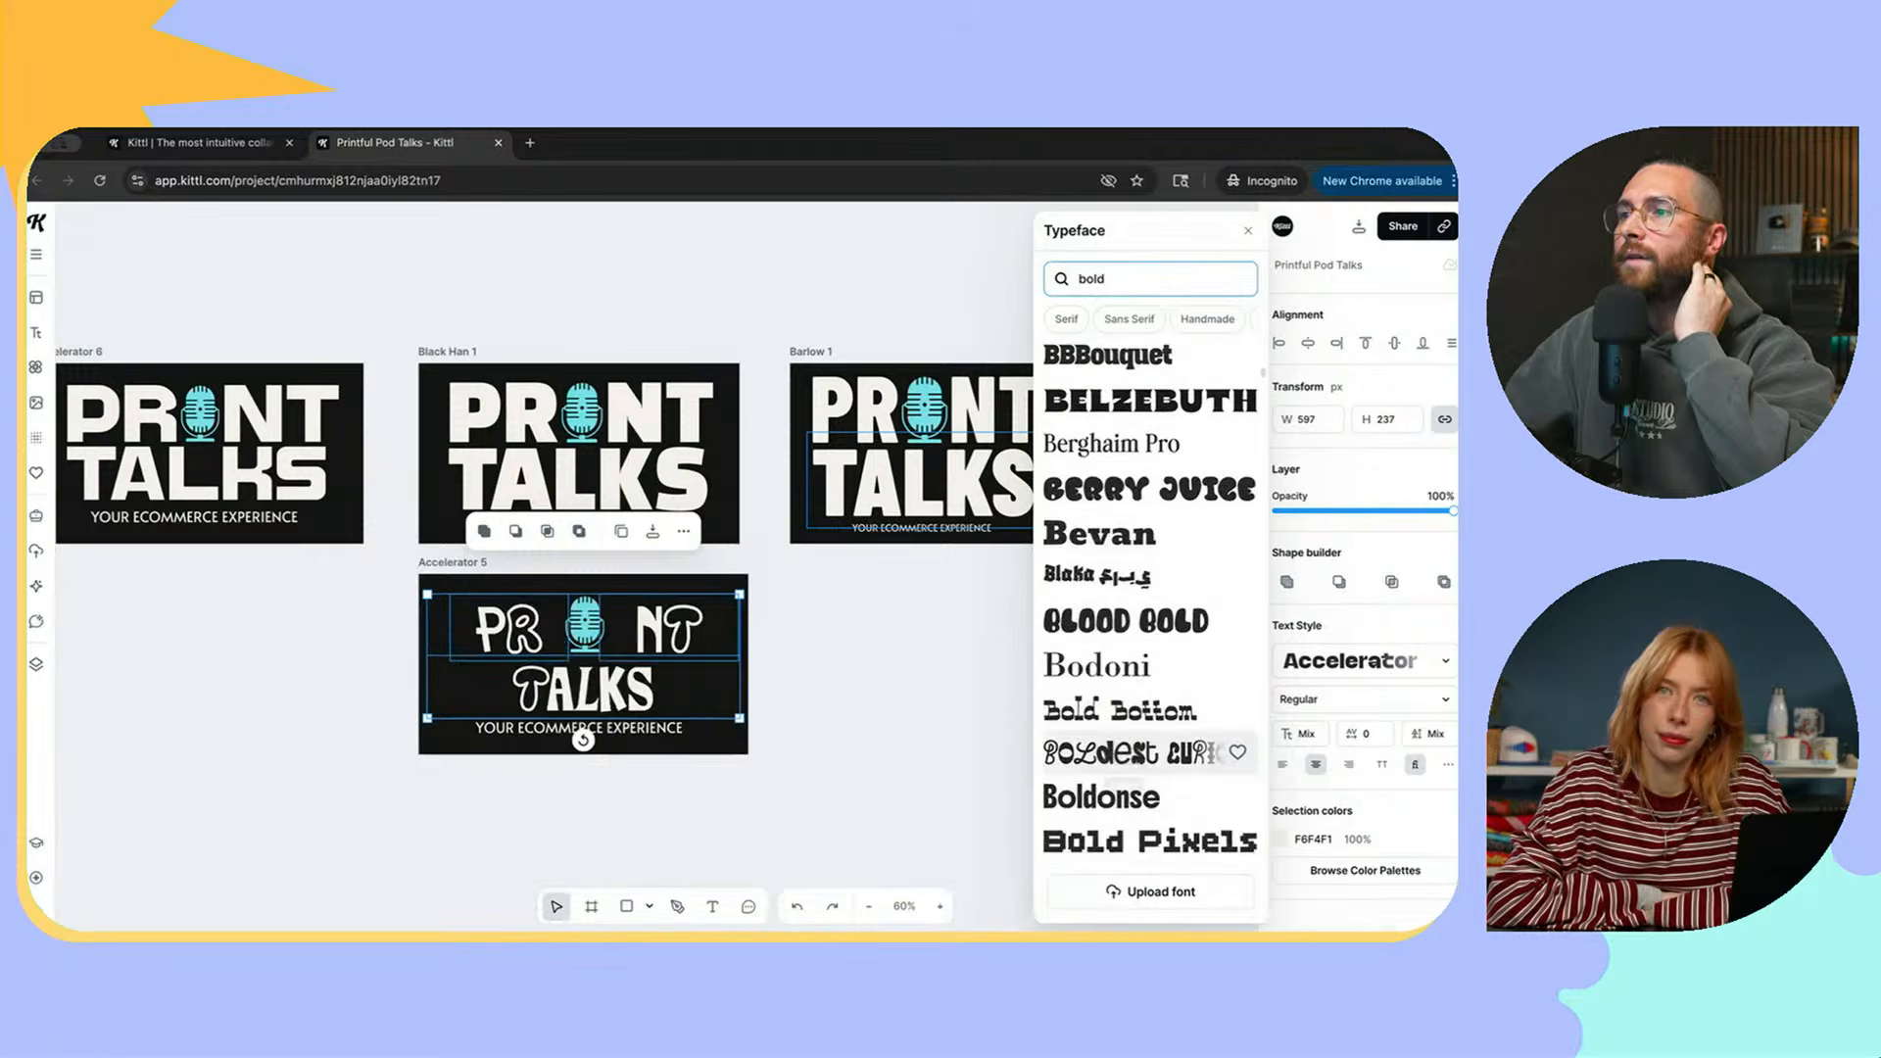
pyautogui.scroll(-4, 1146, 734)
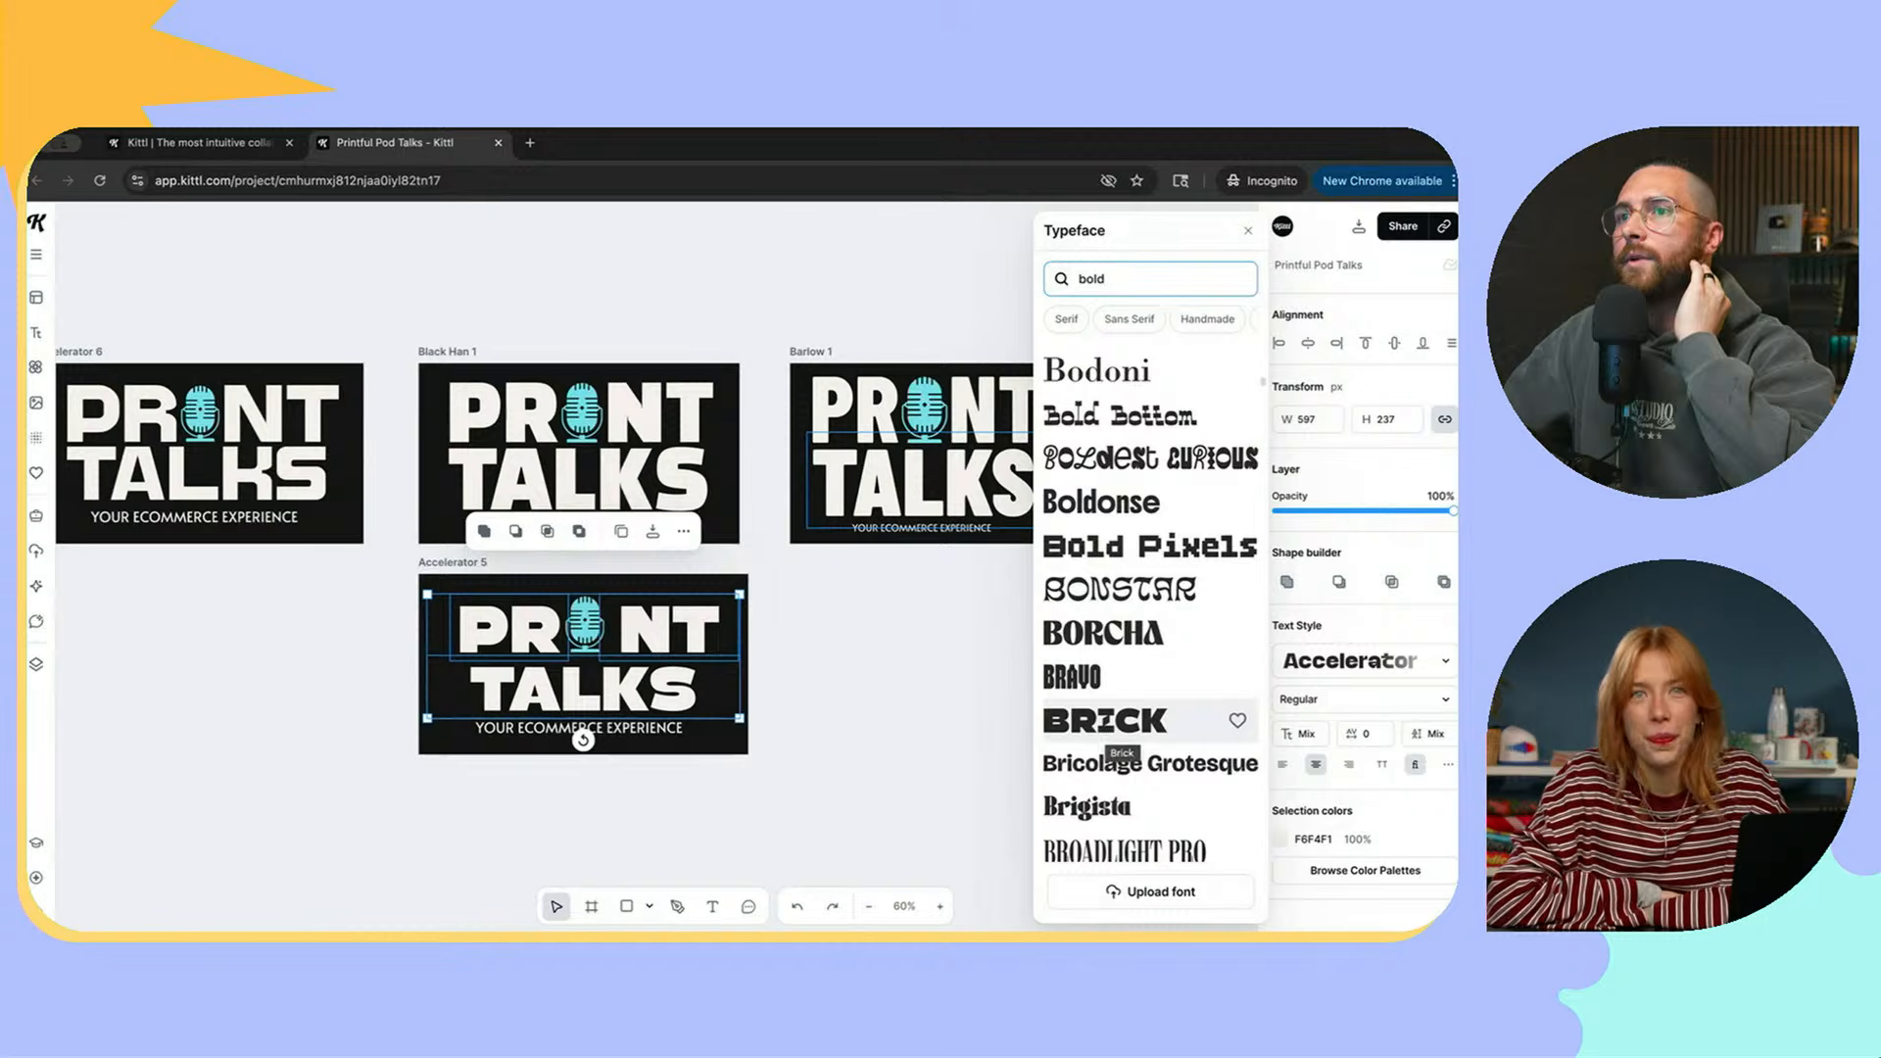
pyautogui.click(1114, 724)
pyautogui.click(862, 632)
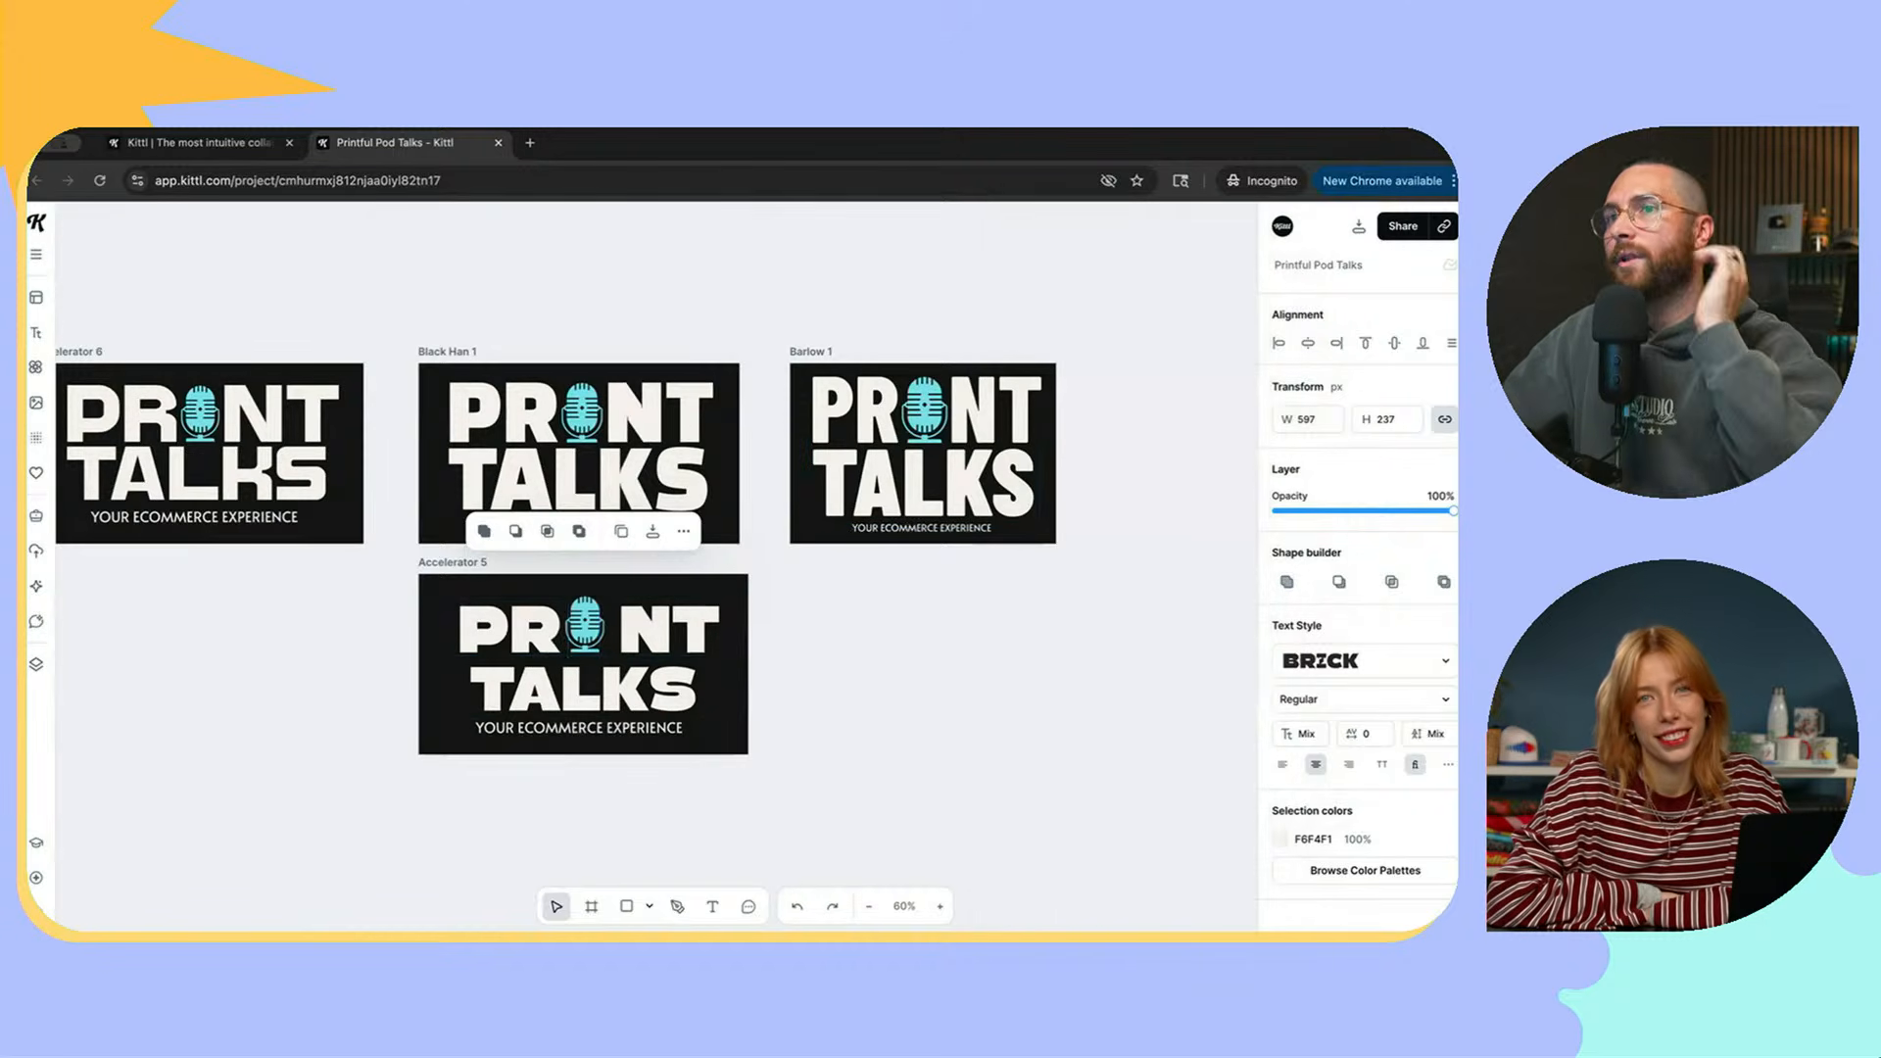
# Step: Shrink the microphone in the Brick logo to about 60 × 87 px and move the PR text up against it
pyautogui.click(587, 624)
pyautogui.scroll(4, 594, 623)
pyautogui.scroll(2, 592, 622)
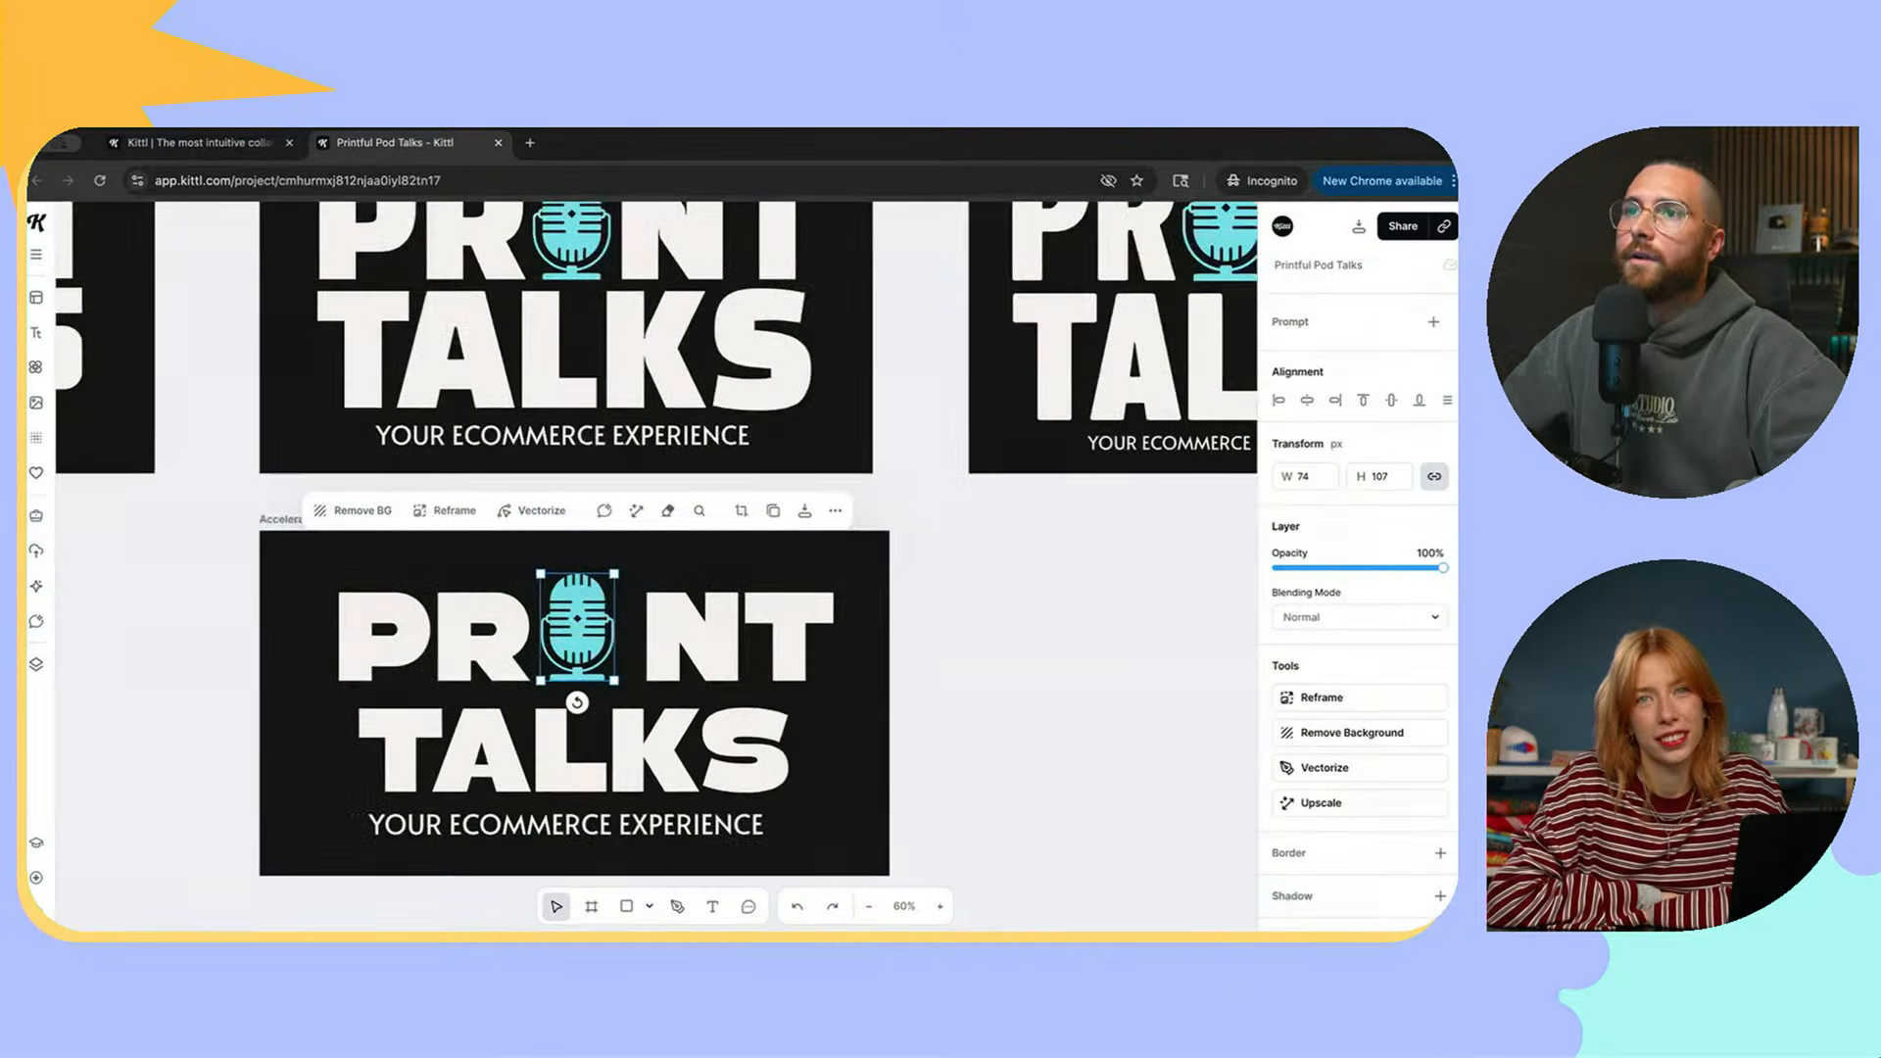
pyautogui.moveTo(615, 573); pyautogui.dragTo(556, 572)
pyautogui.scroll(3, 610, 637)
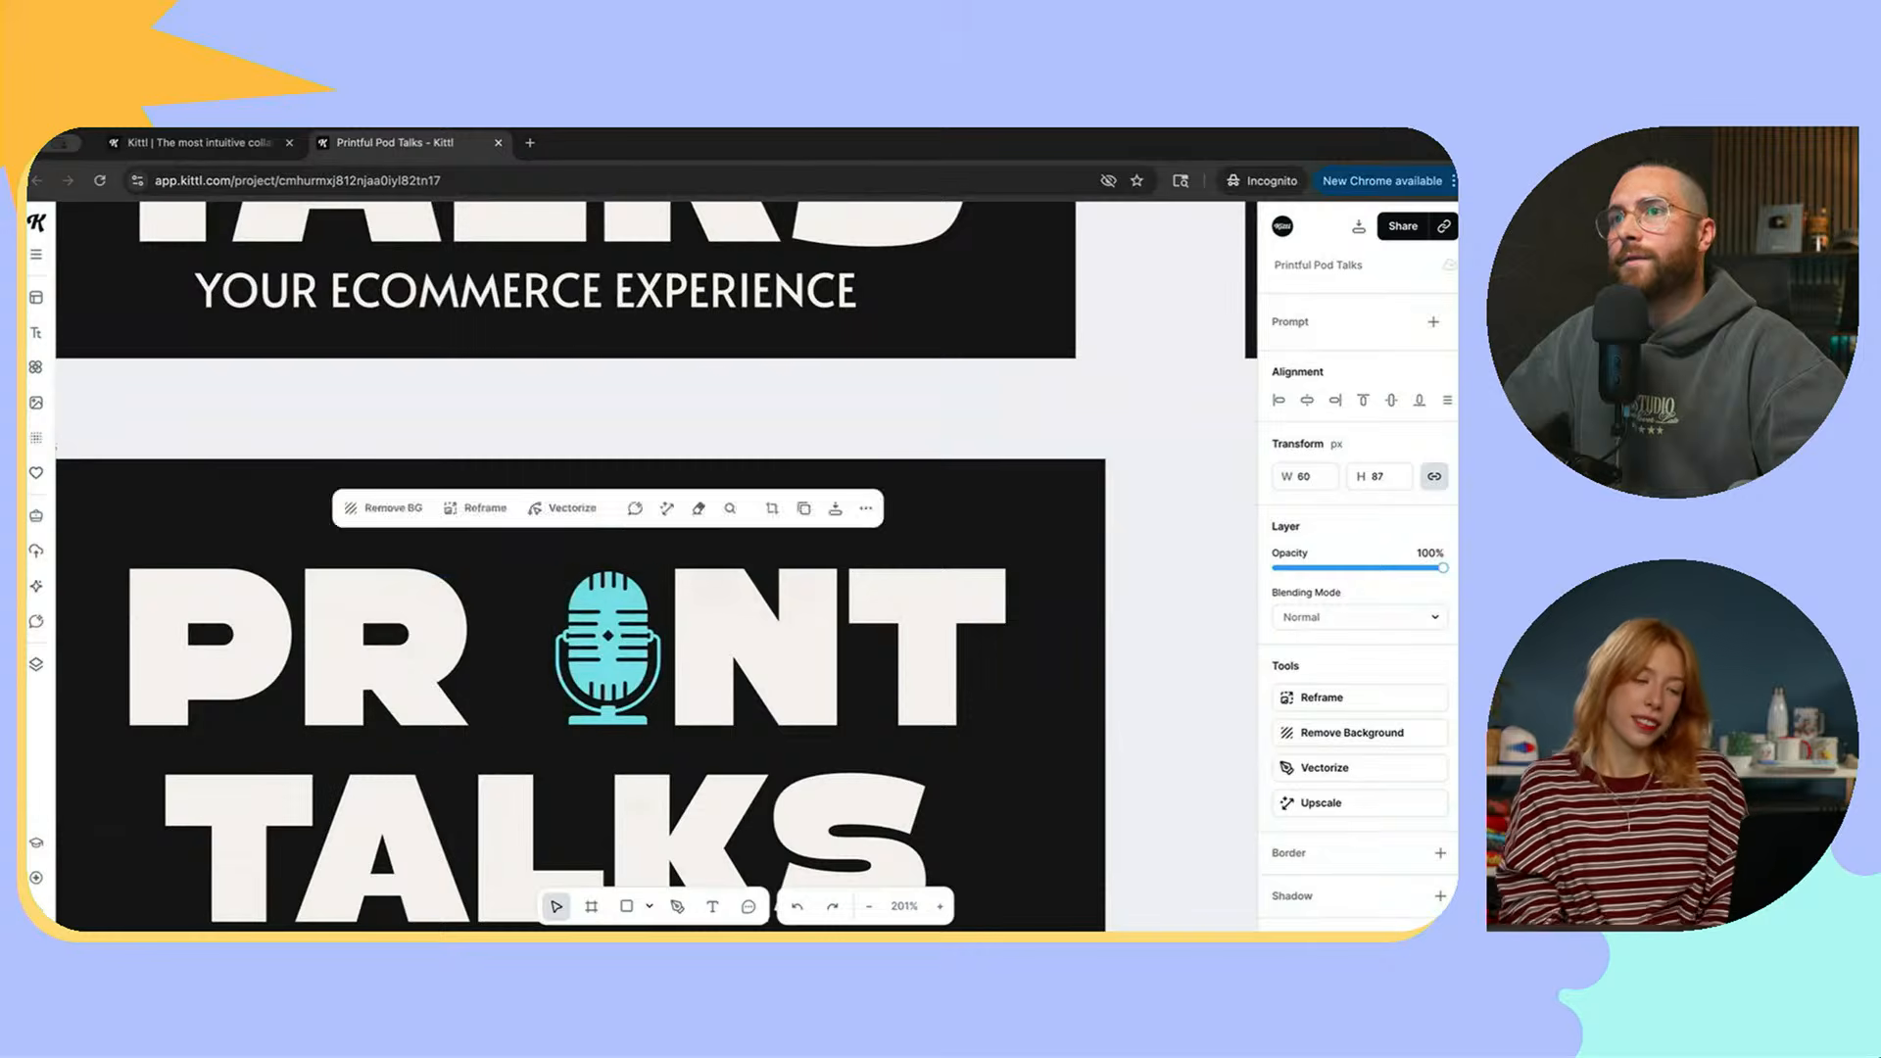
pyautogui.moveTo(378, 642); pyautogui.dragTo(452, 642)
pyautogui.scroll(-3, 452, 642)
# Step: Scale the TALKS text down slightly, tuck it beneath PRINT, and place the YOUR ECOMMERCE EXPERIENCE tagline directly under it
pyautogui.click(568, 774)
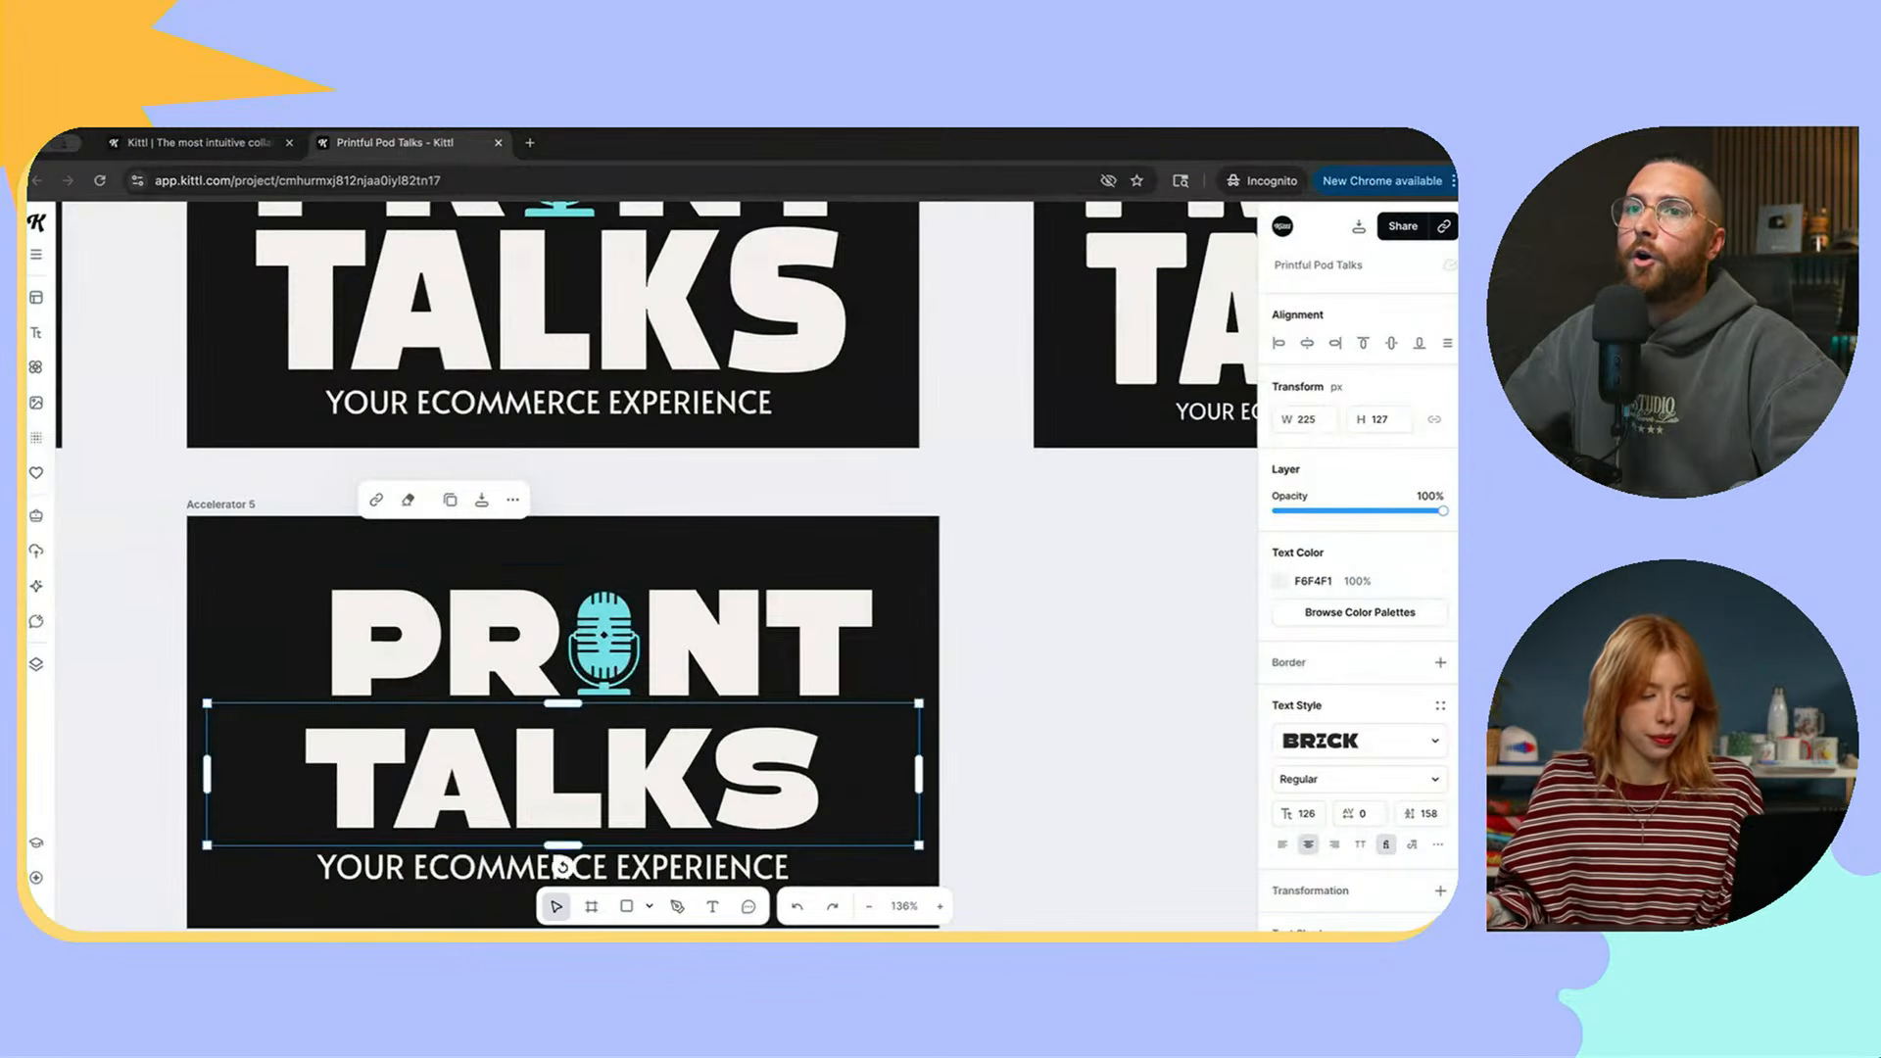
pyautogui.moveTo(568, 774); pyautogui.dragTo(578, 774)
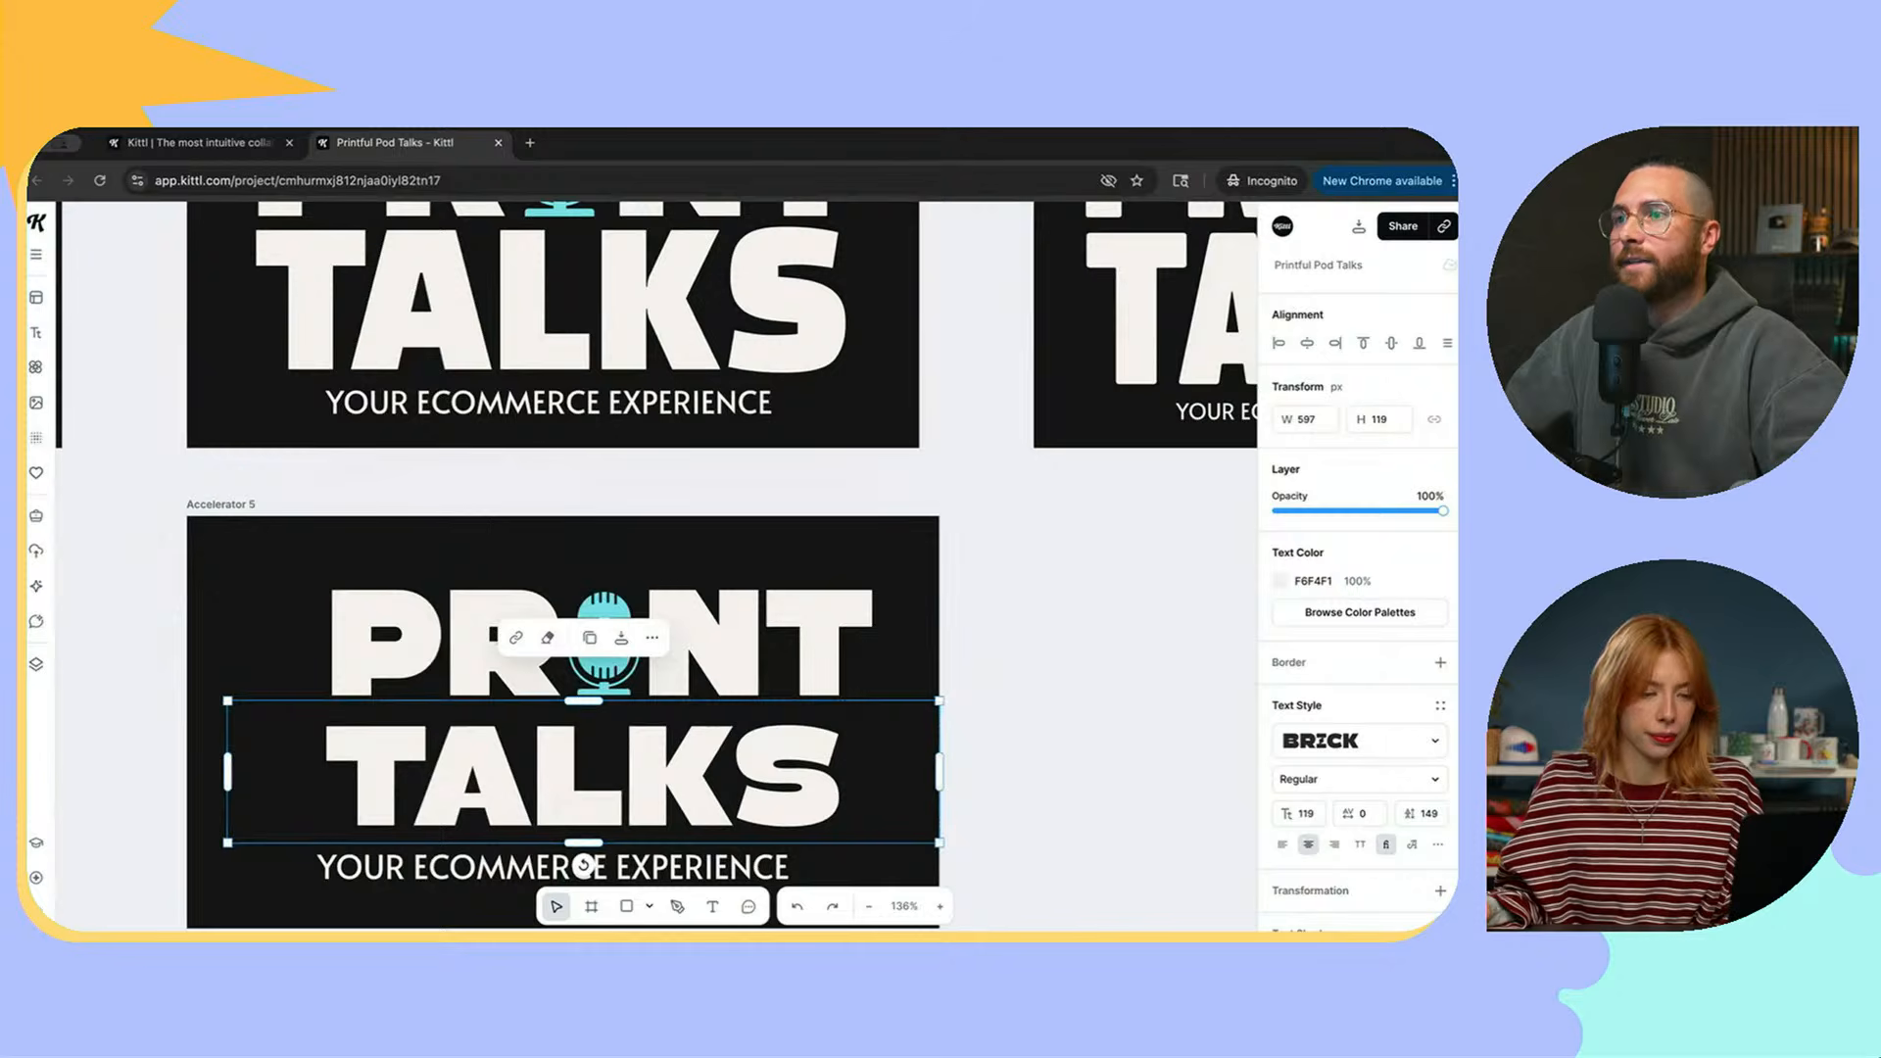
pyautogui.moveTo(939, 842); pyautogui.dragTo(933, 841)
pyautogui.moveTo(579, 773); pyautogui.dragTo(585, 760)
pyautogui.scroll(-1, 584, 760)
pyautogui.moveTo(568, 826); pyautogui.dragTo(601, 797)
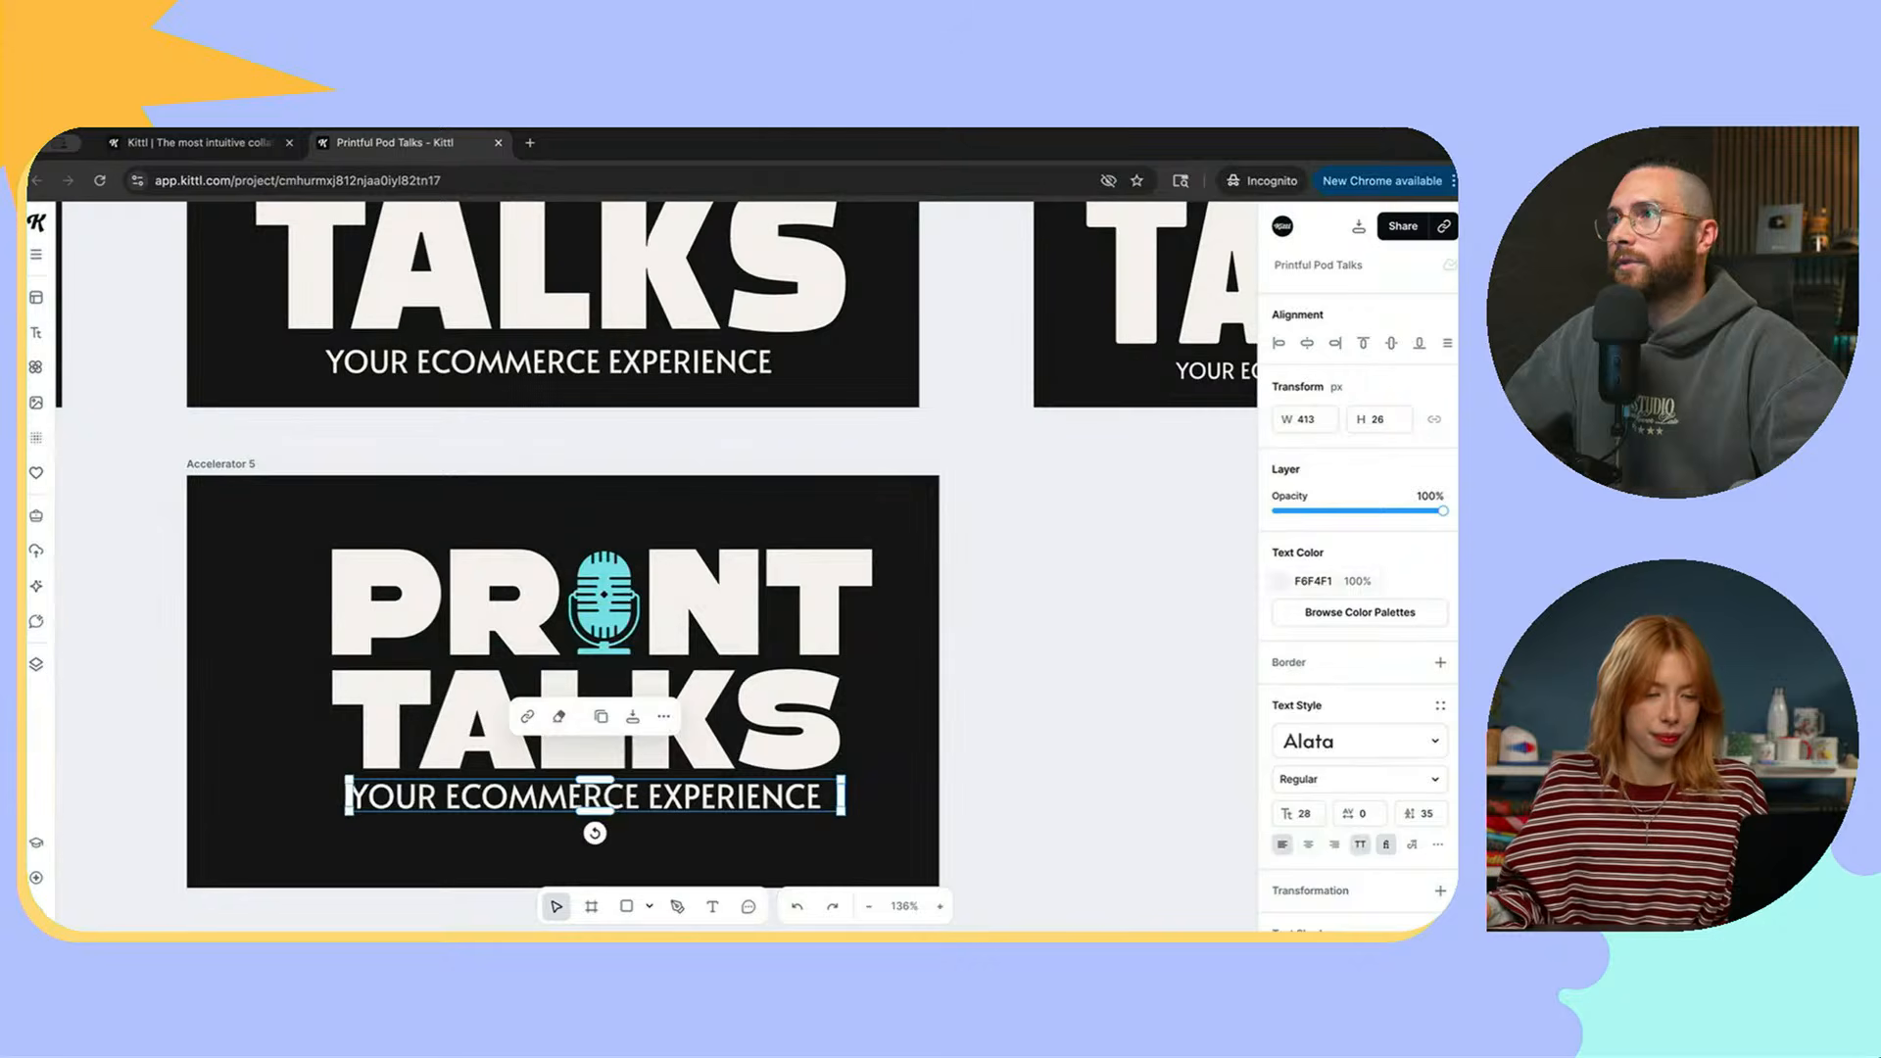
# Step: Scale the complete Brick logo down to about 529 × 217 px and reposition it near the middle of the artboard
pyautogui.moveTo(817, 861); pyautogui.dragTo(566, 615)
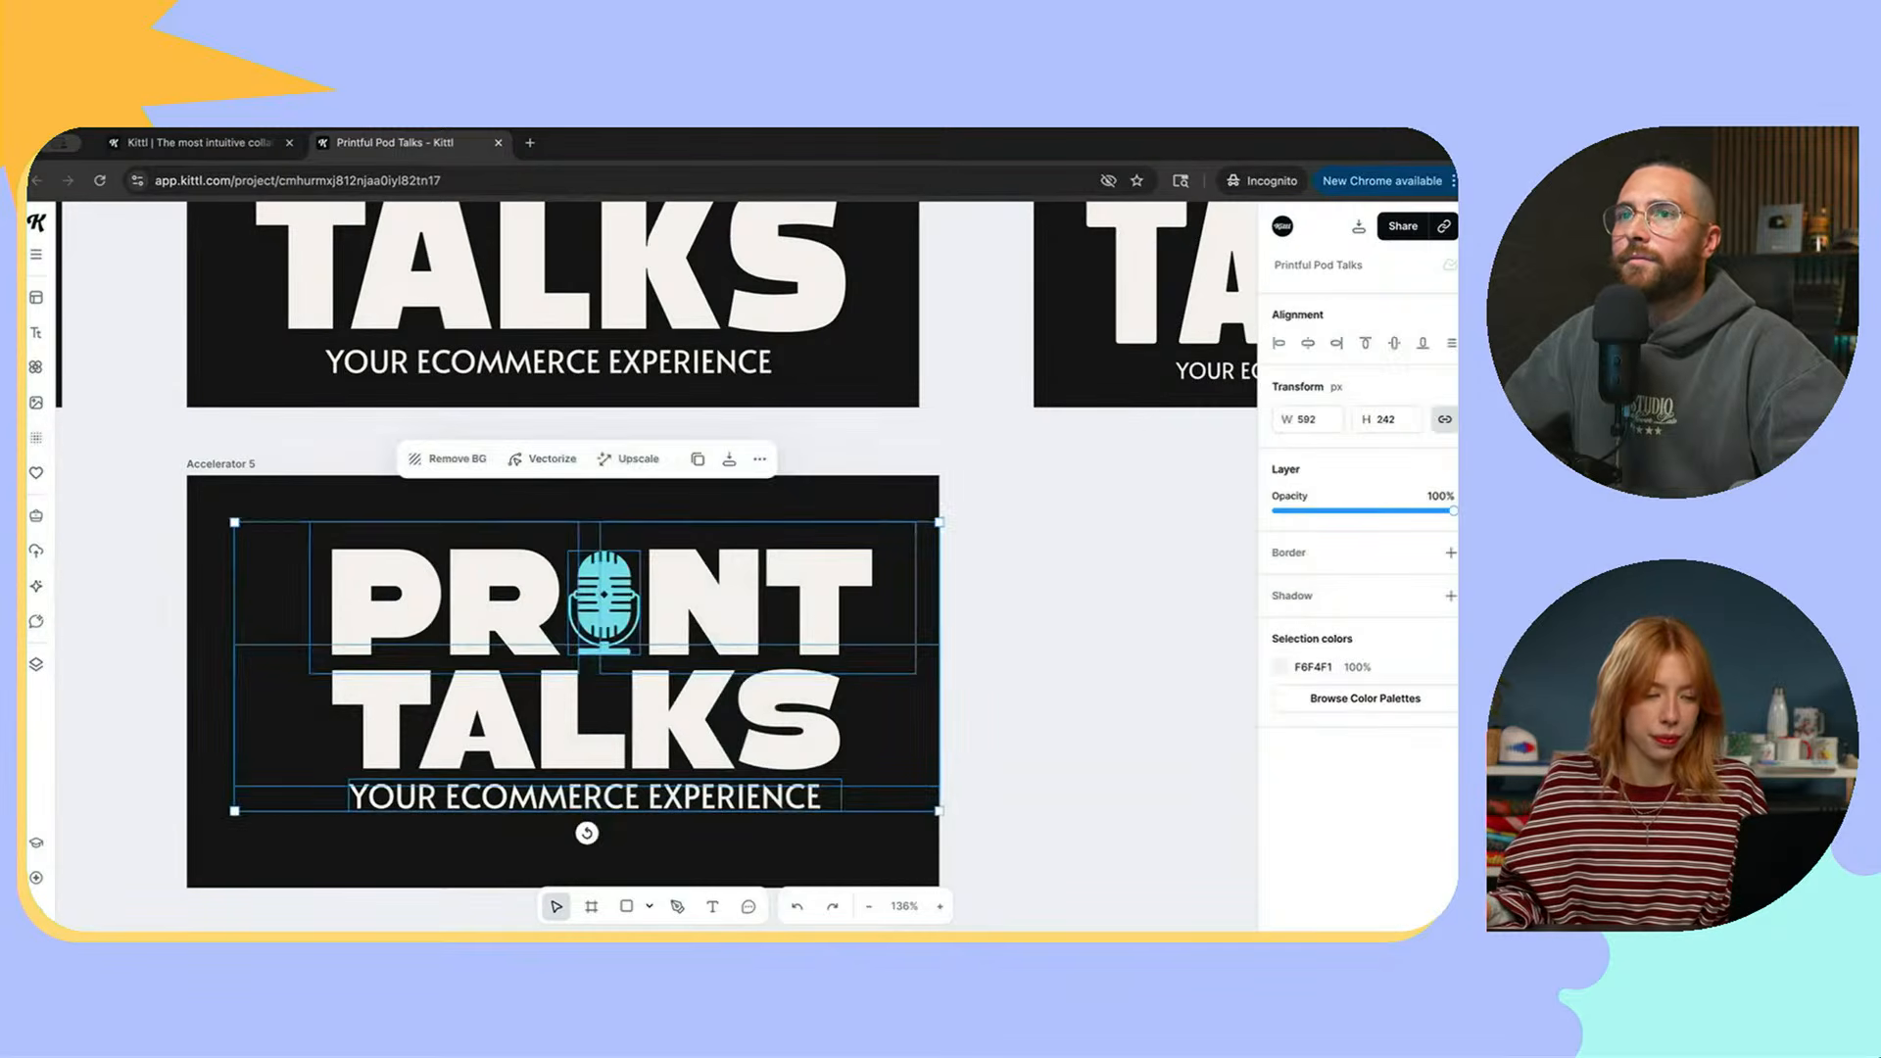
pyautogui.moveTo(351, 493); pyautogui.dragTo(810, 824)
pyautogui.moveTo(939, 811); pyautogui.dragTo(902, 796)
pyautogui.moveTo(676, 720); pyautogui.dragTo(656, 731)
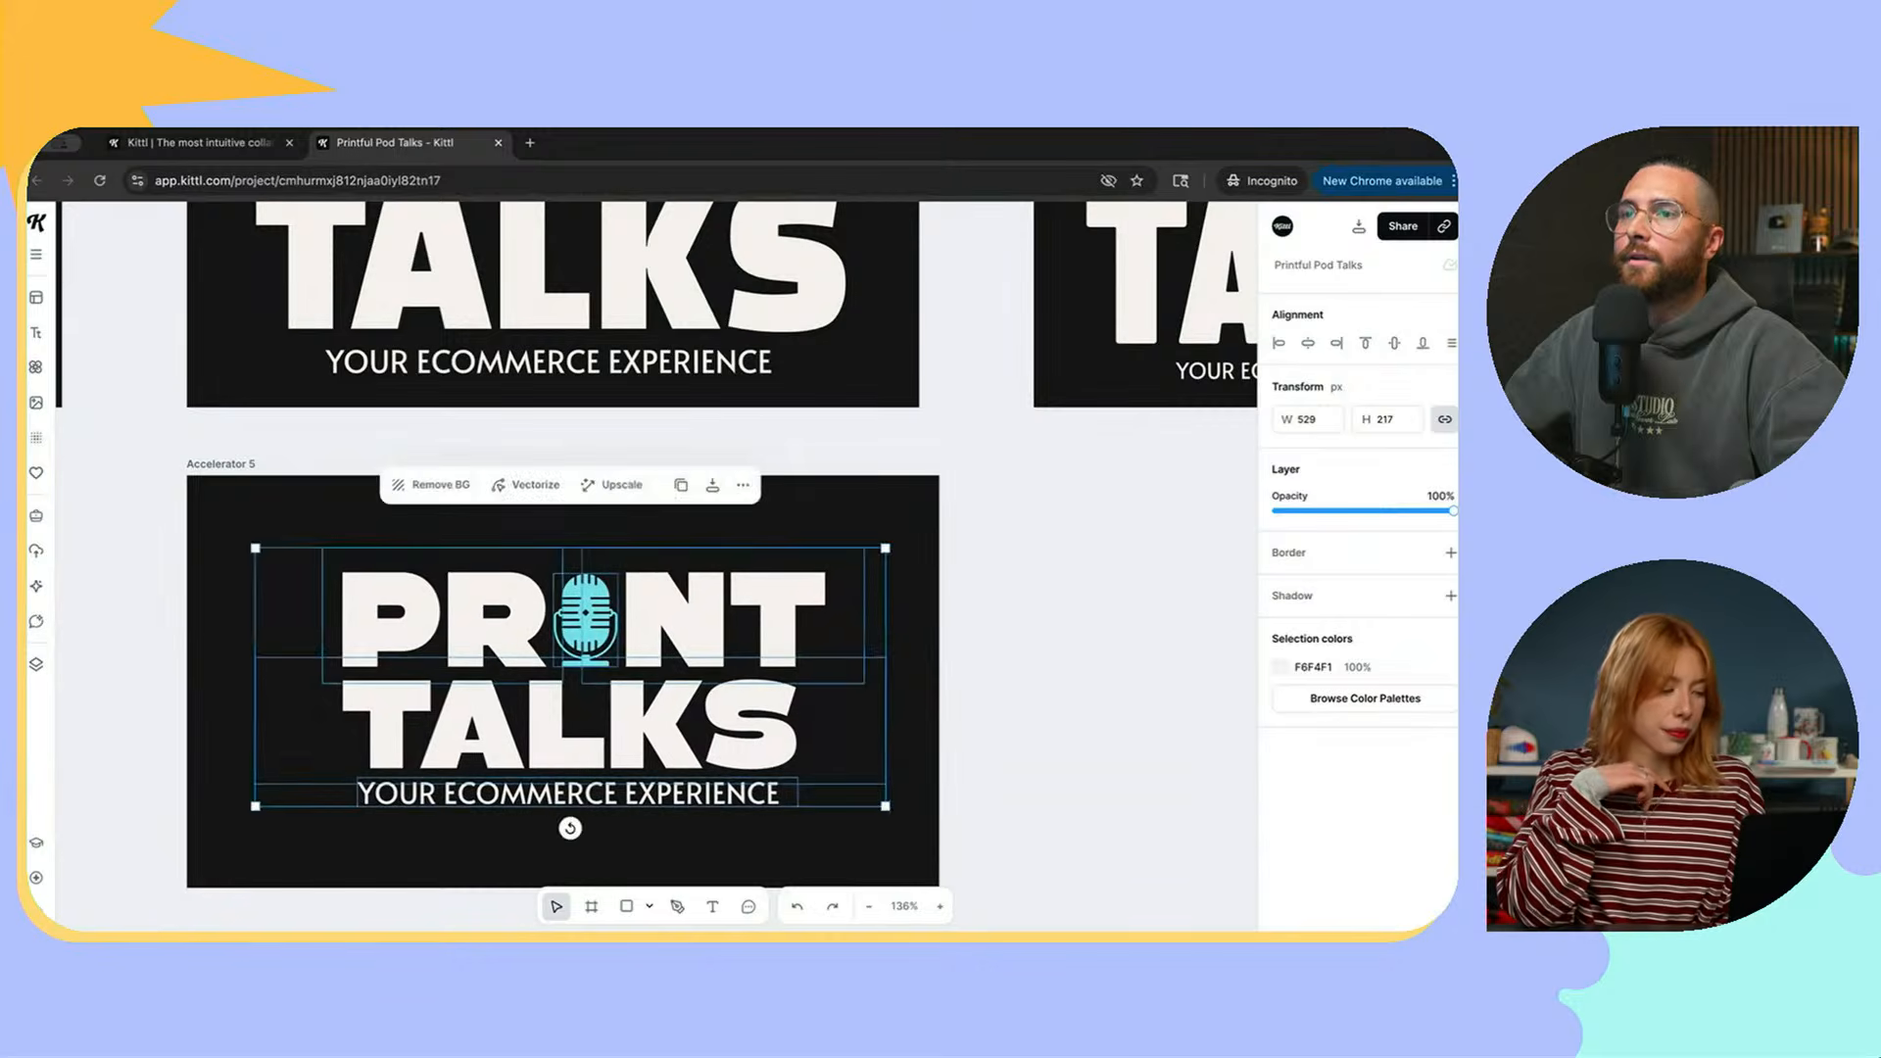
pyautogui.press('Escape')
# Step: Centre the YOUR ECOMMERCE EXPERIENCE tagline and the TALKS text horizontally on the Accelerator 5 artboard
pyautogui.click(568, 793)
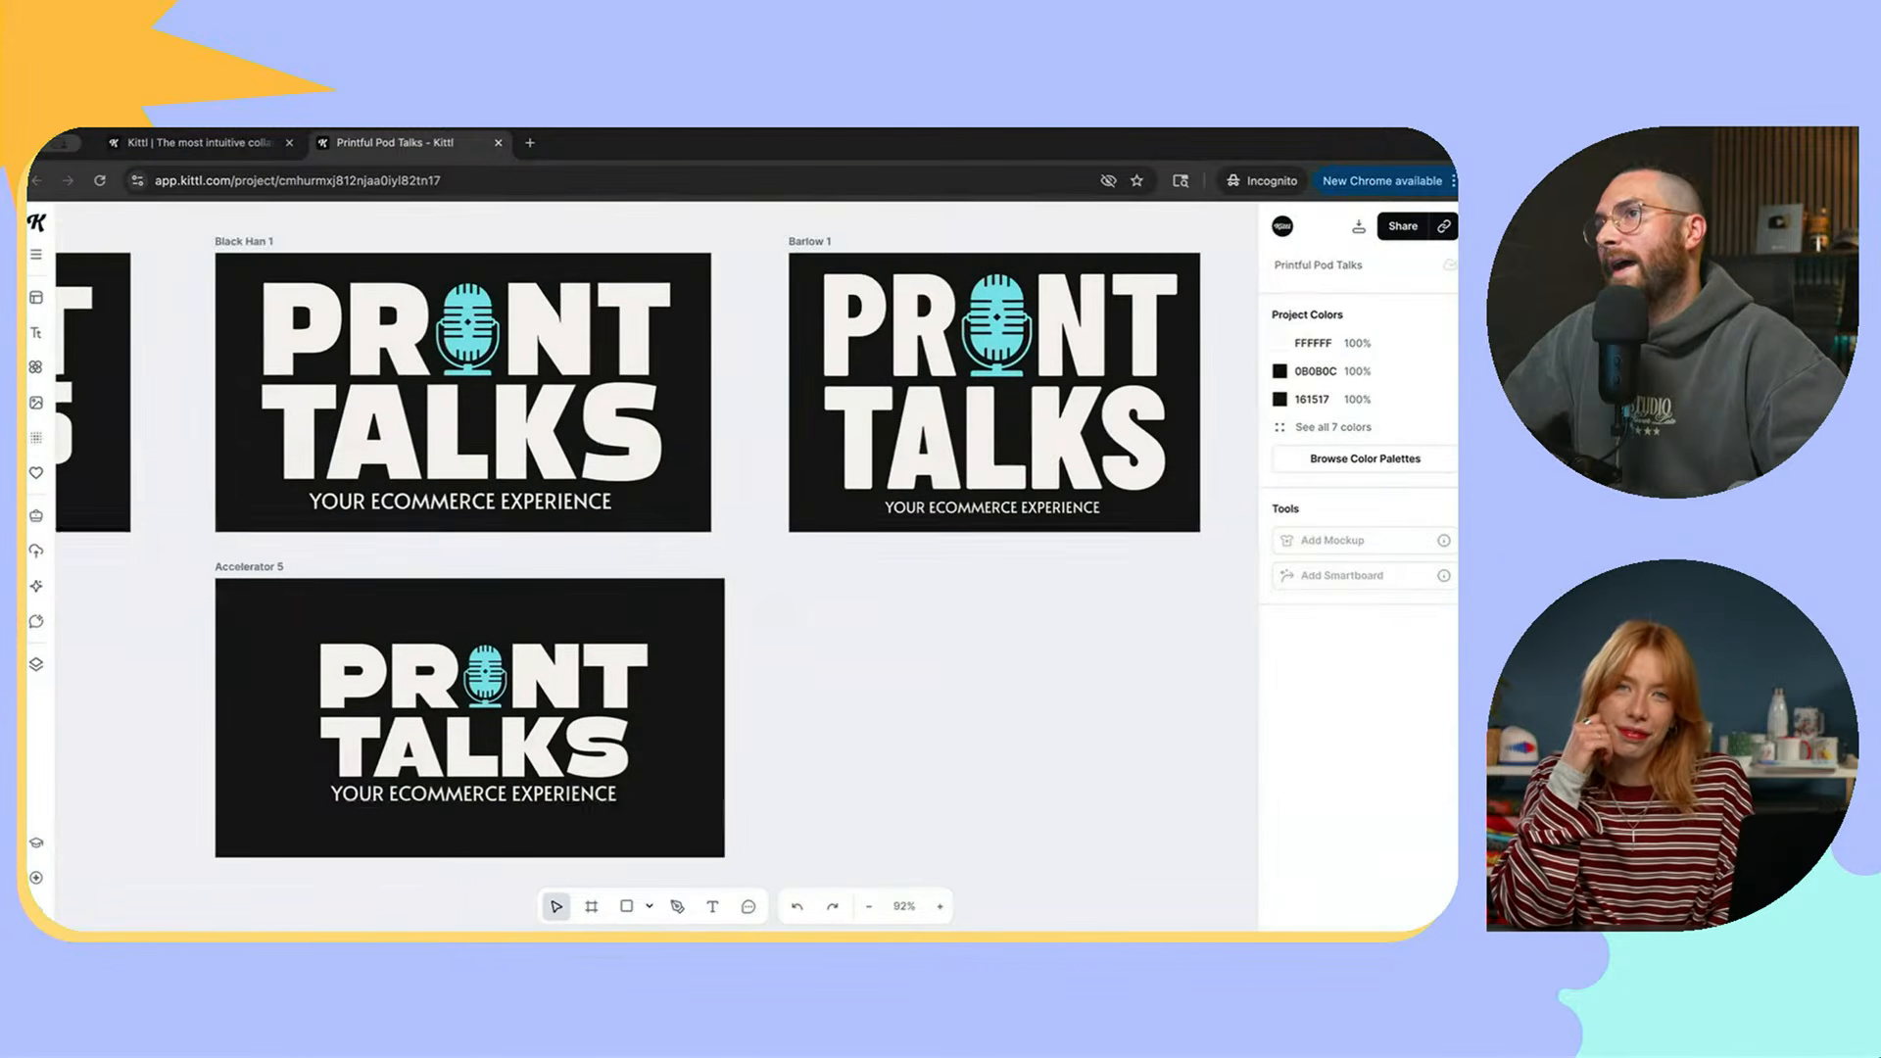
pyautogui.click(479, 793)
pyautogui.click(1307, 342)
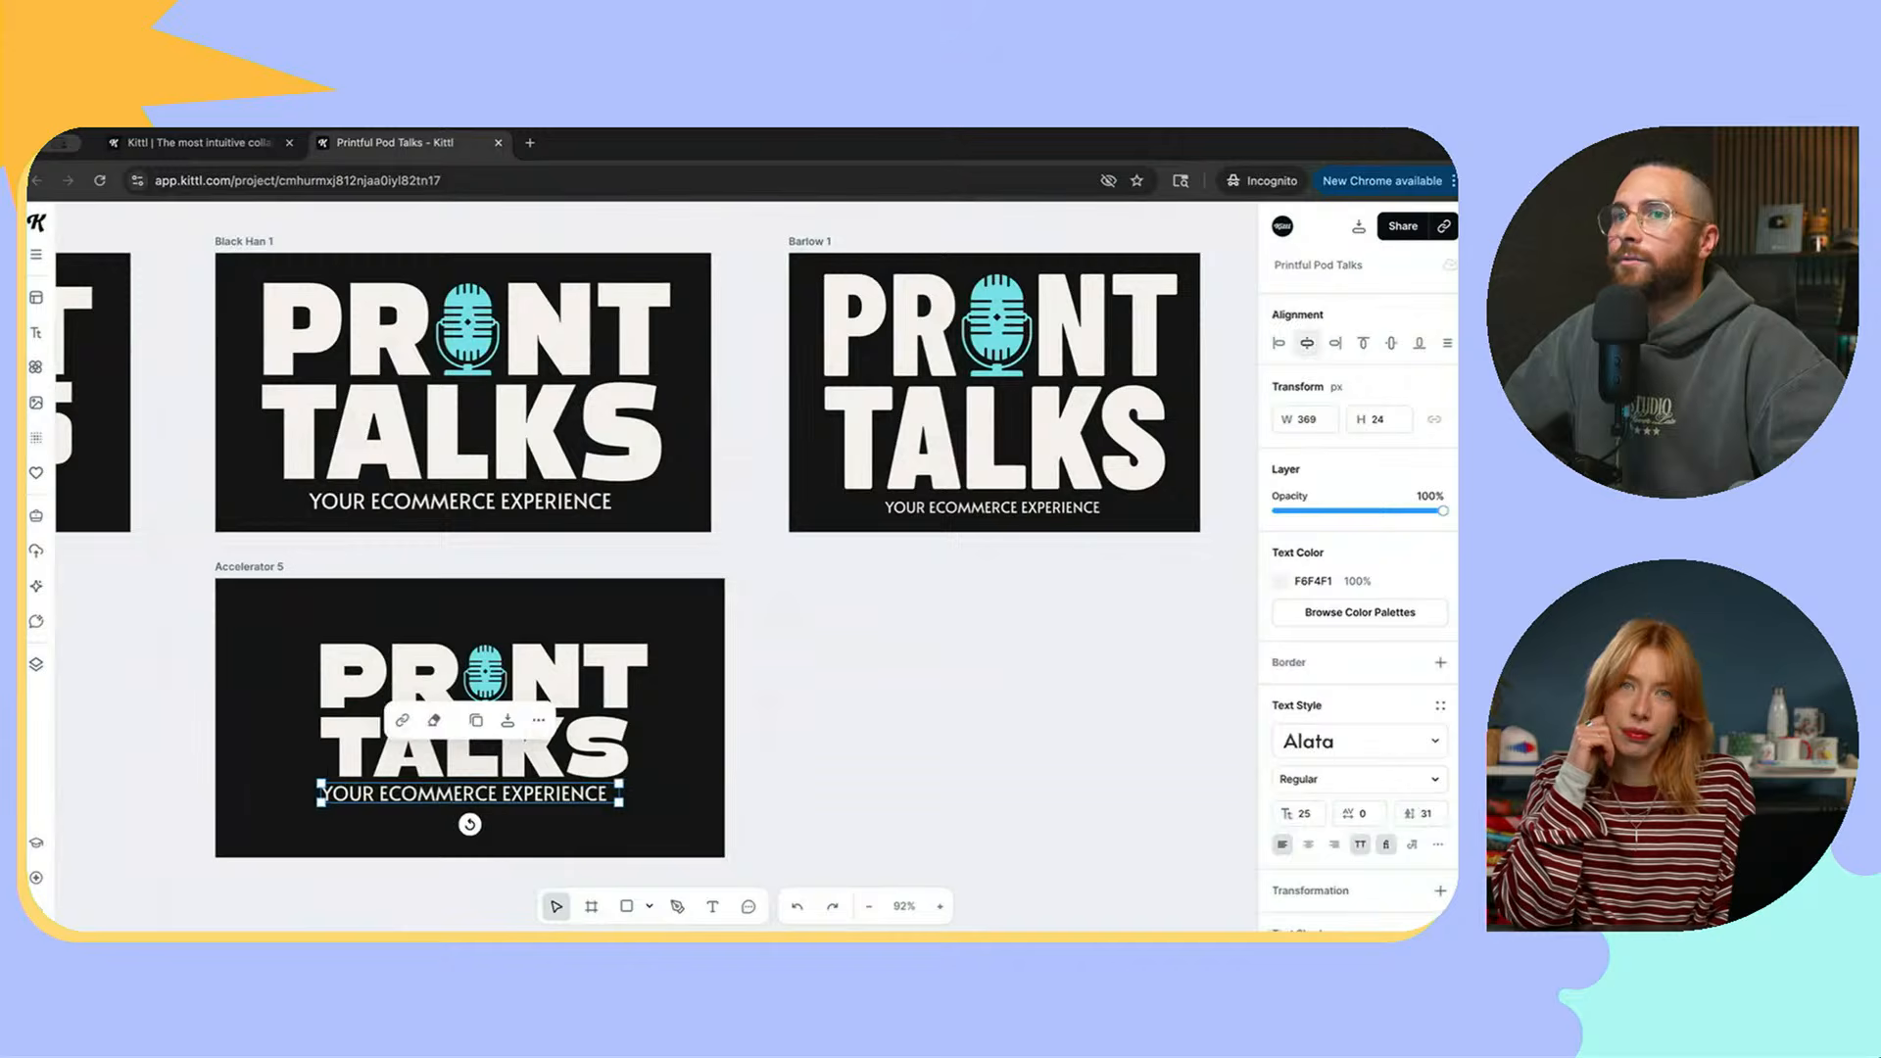
pyautogui.click(470, 760)
pyautogui.click(1307, 343)
pyautogui.click(842, 637)
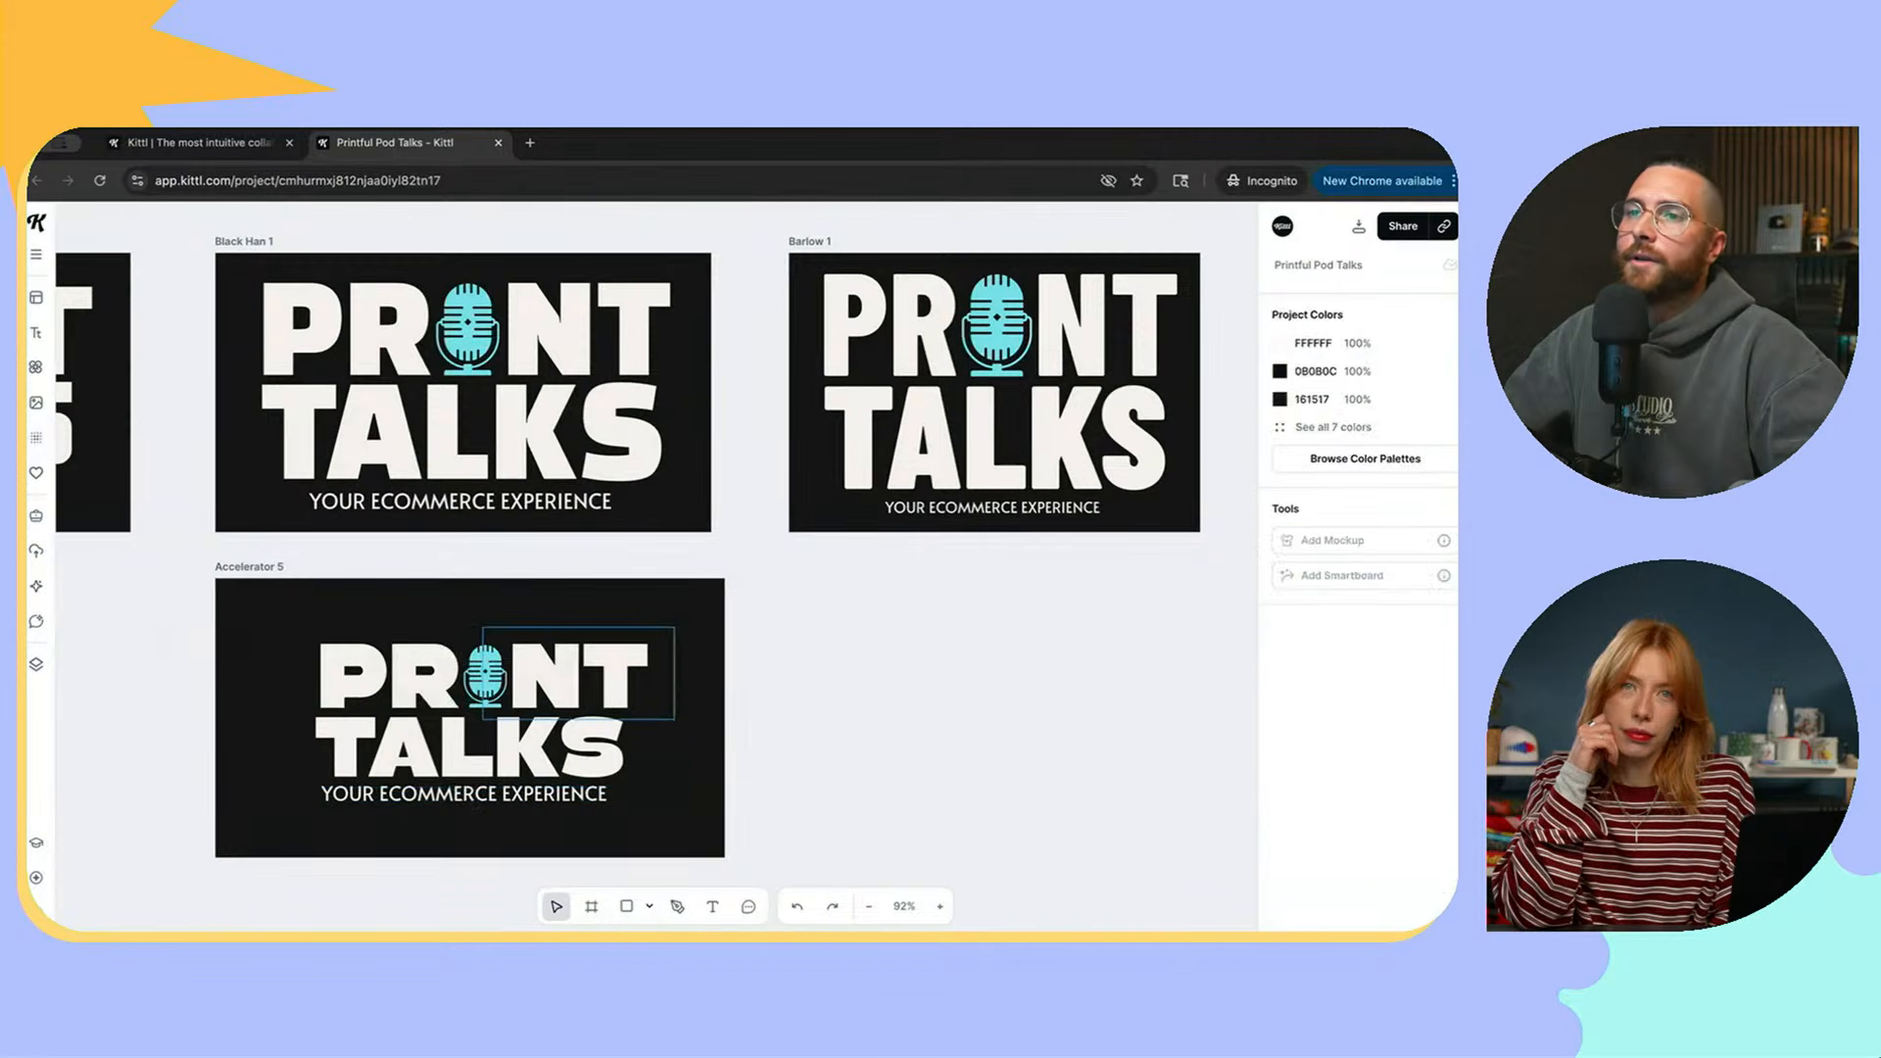
# Step: Shift the PRINT row with its microphone slightly to line up with TALKS, and compare the result with the other logo artboards
pyautogui.scroll(5, 625, 674)
pyautogui.moveTo(276, 578); pyautogui.dragTo(534, 689)
pyautogui.click(912, 708)
pyautogui.scroll(-5, 912, 708)
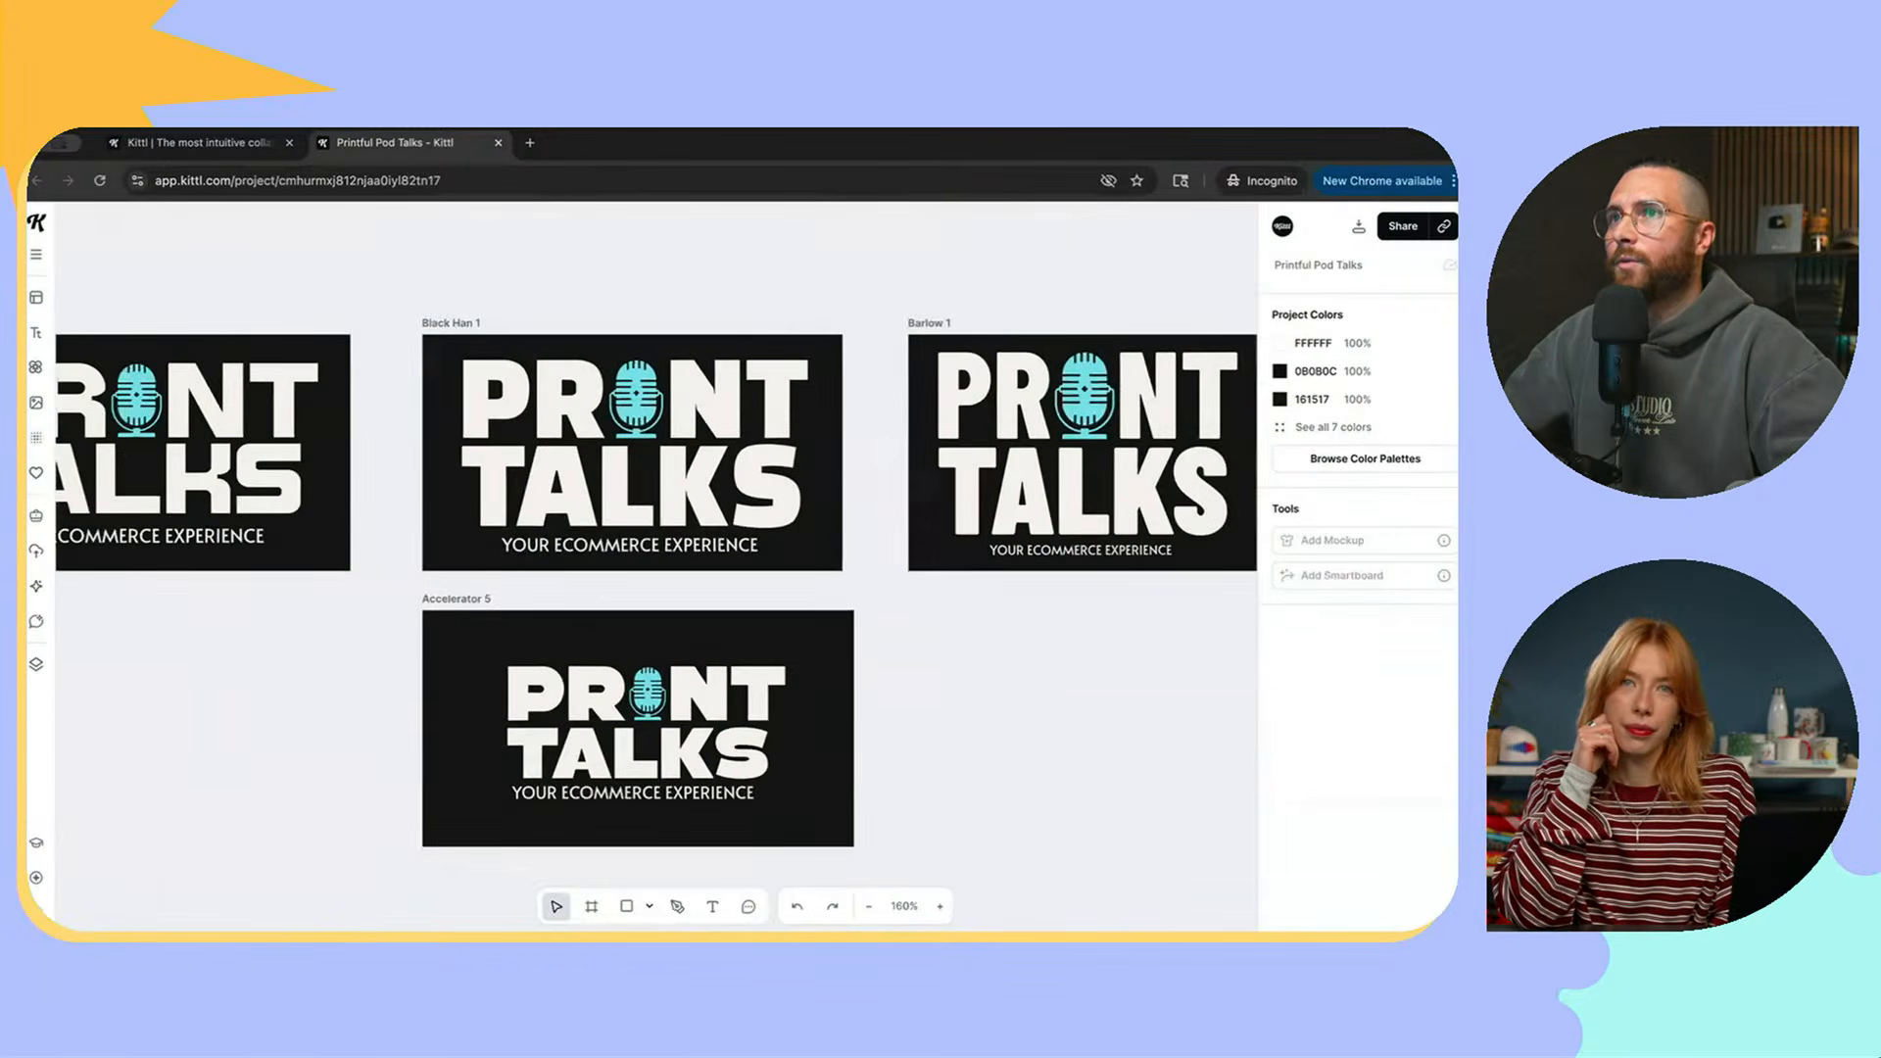
pyautogui.scroll(-5, 580, 548)
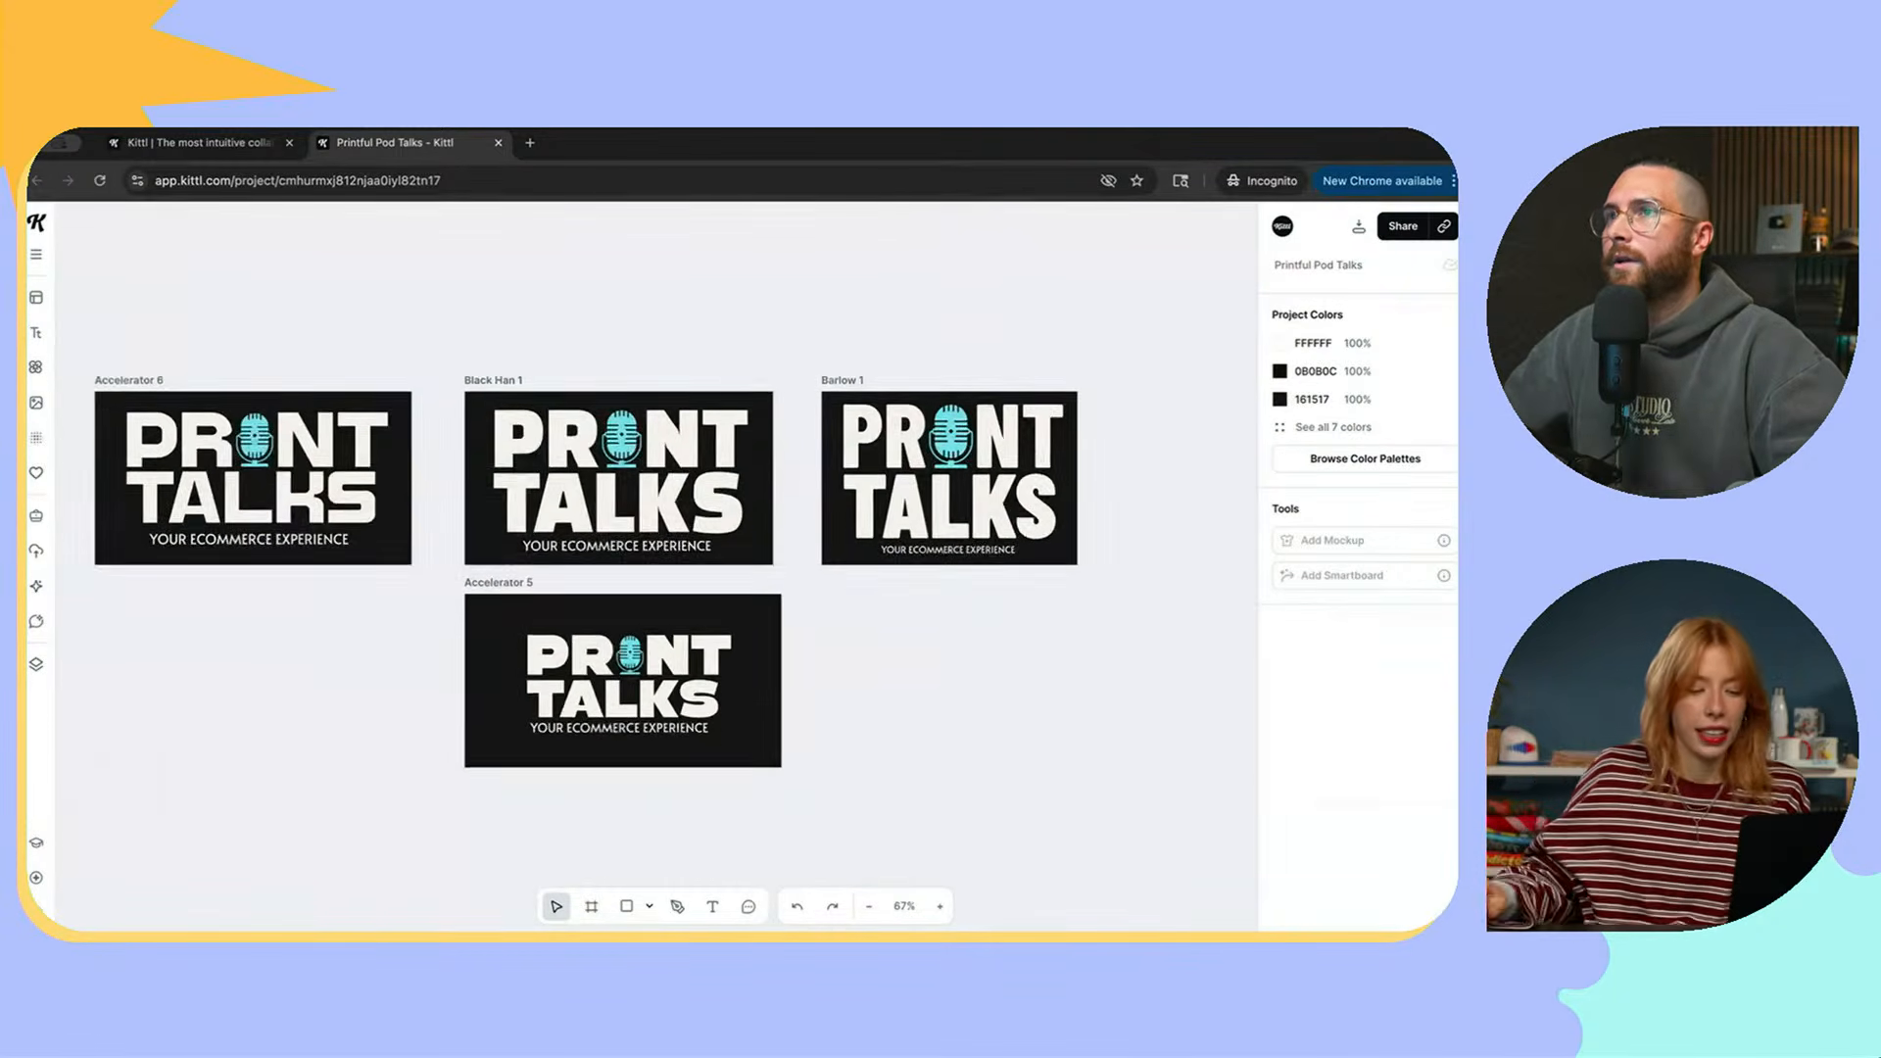
pyautogui.scroll(1, 627, 564)
pyautogui.hscroll(1, 627, 564)
pyautogui.scroll(-1, 627, 563)
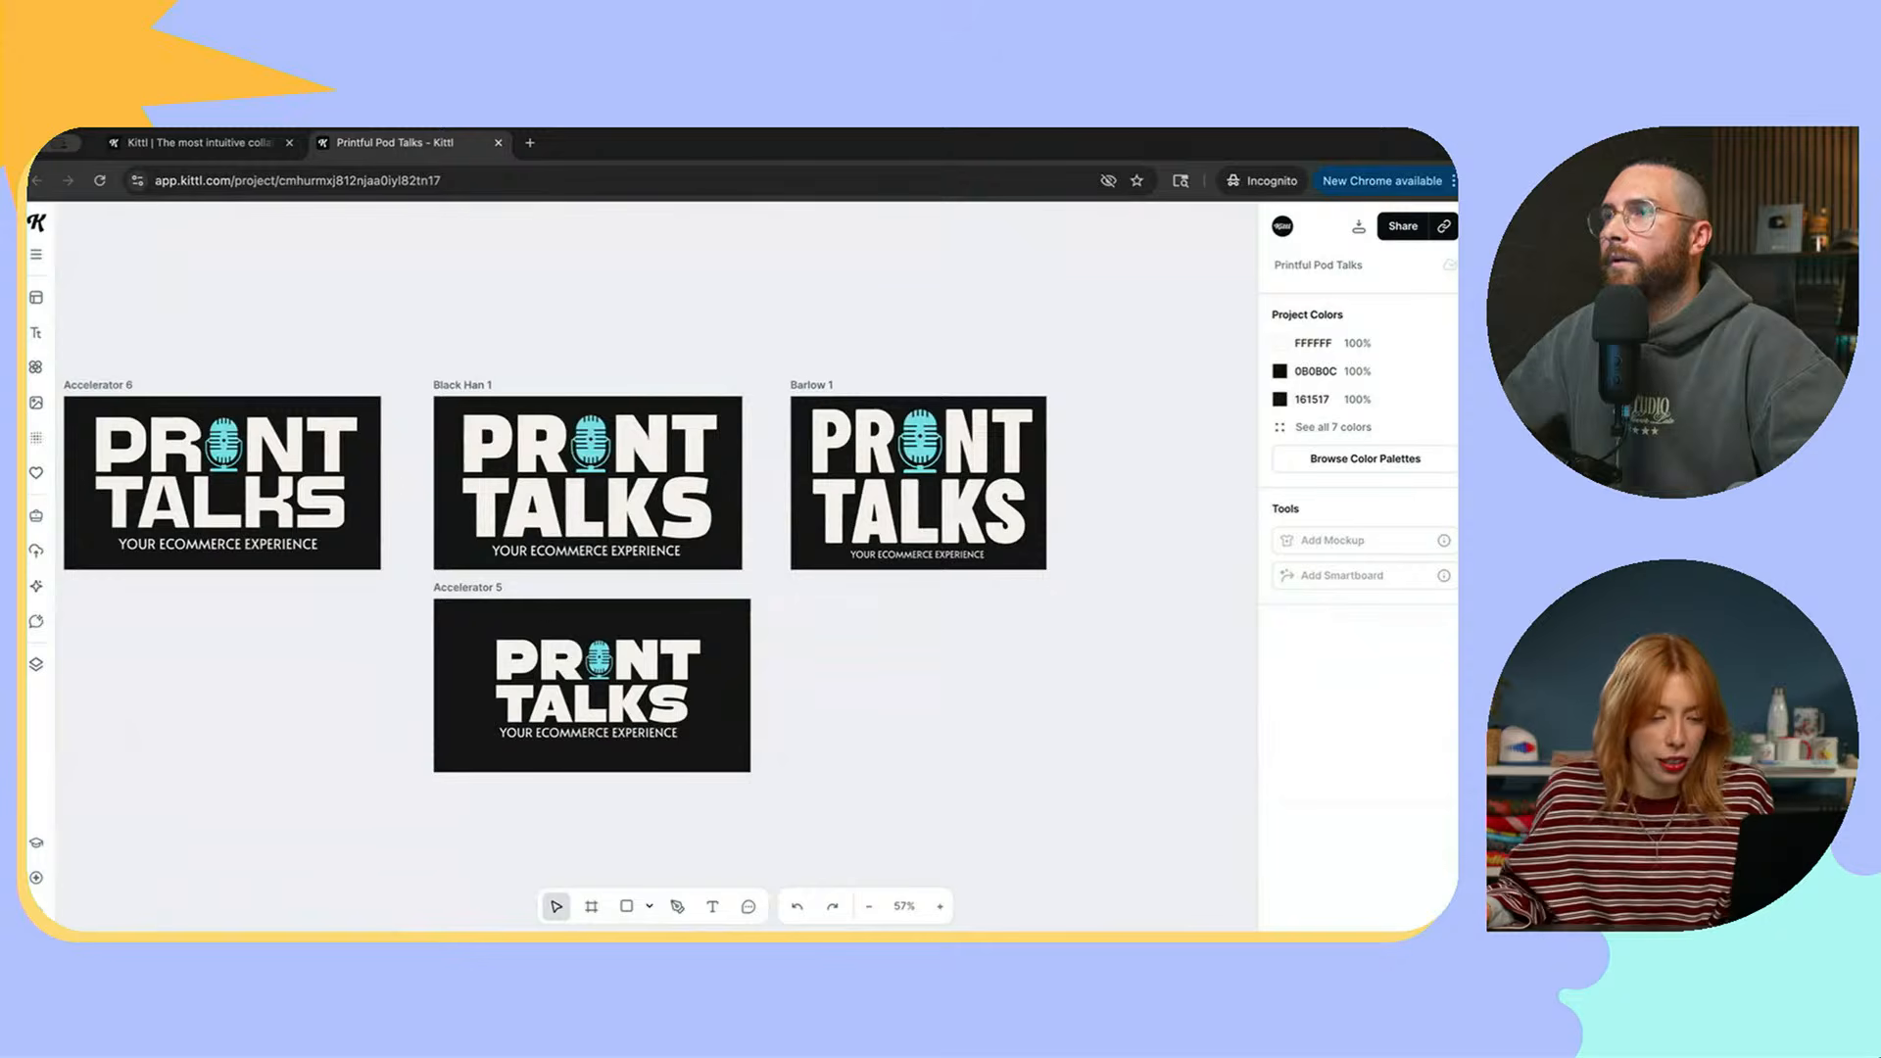
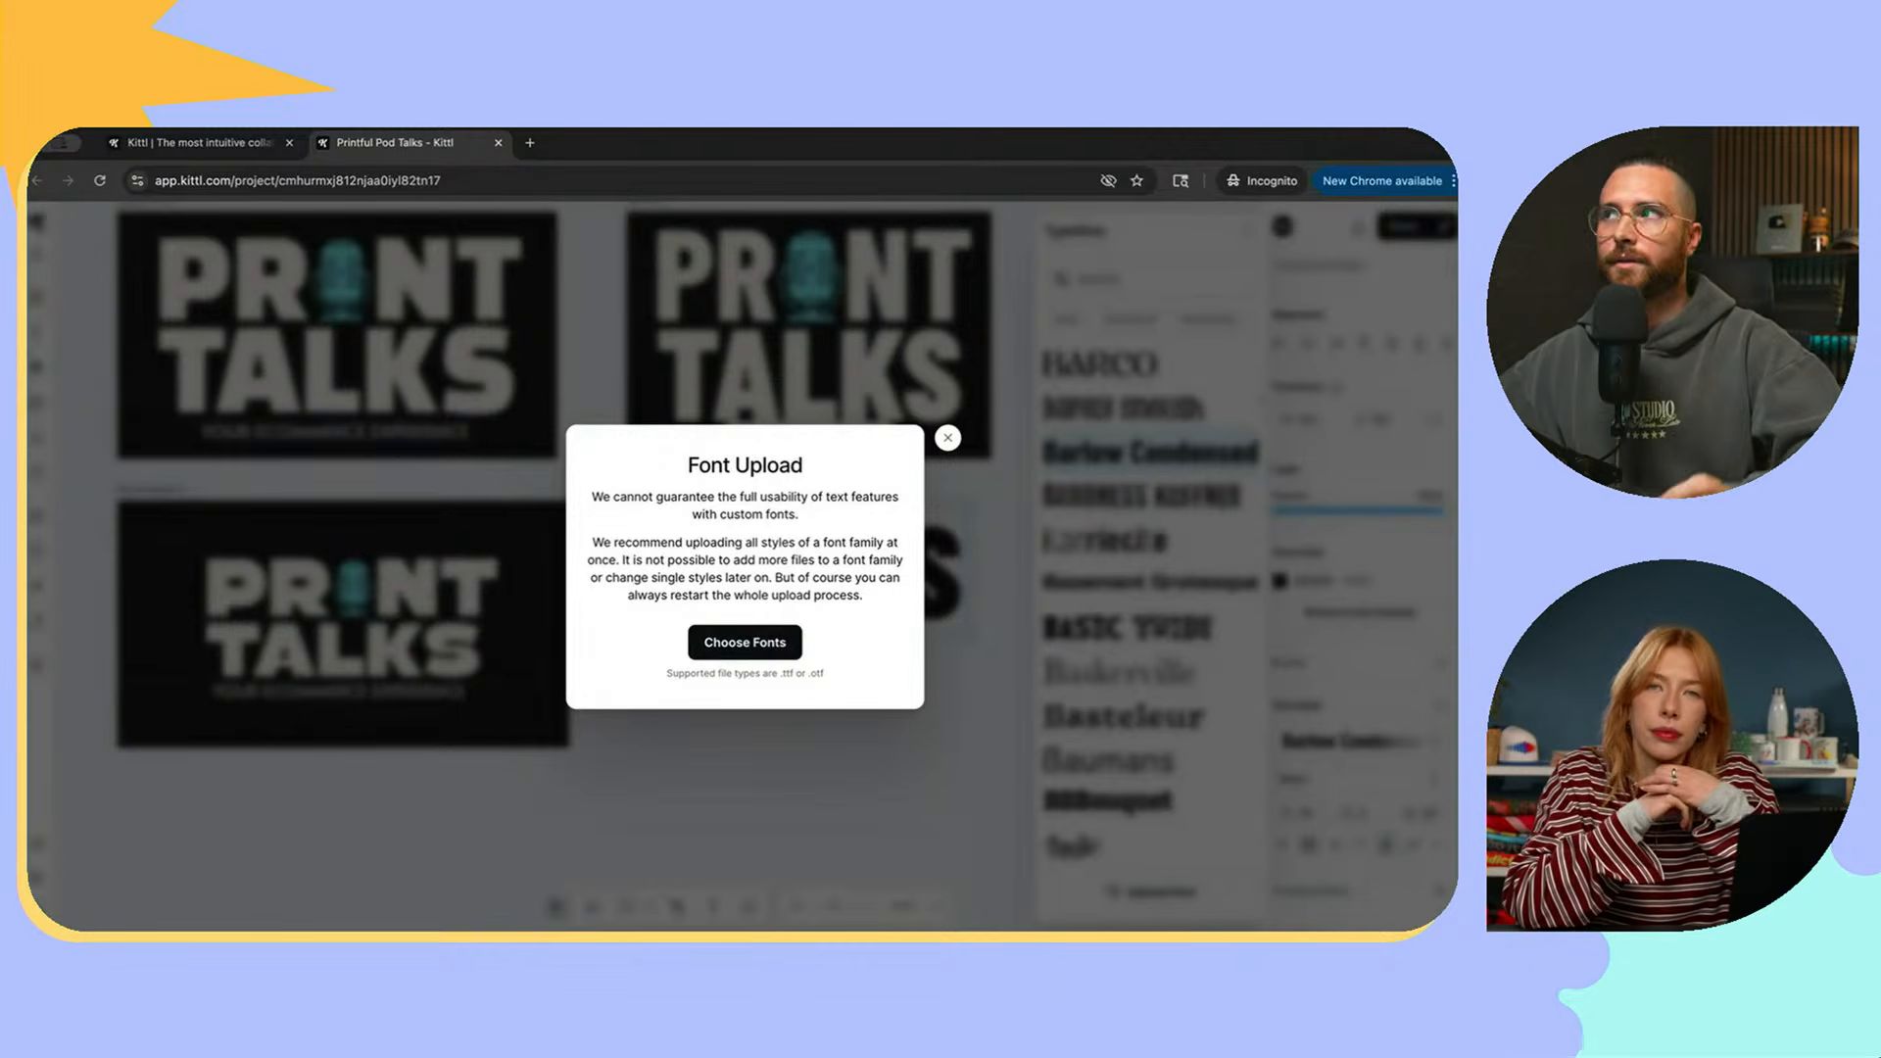
# Step: Upload Cubao_Narrow.otf, Cubao_Regular.otf and Cubao_Wide.otf to the font library, naming the first file's style Narrow
pyautogui.click(744, 643)
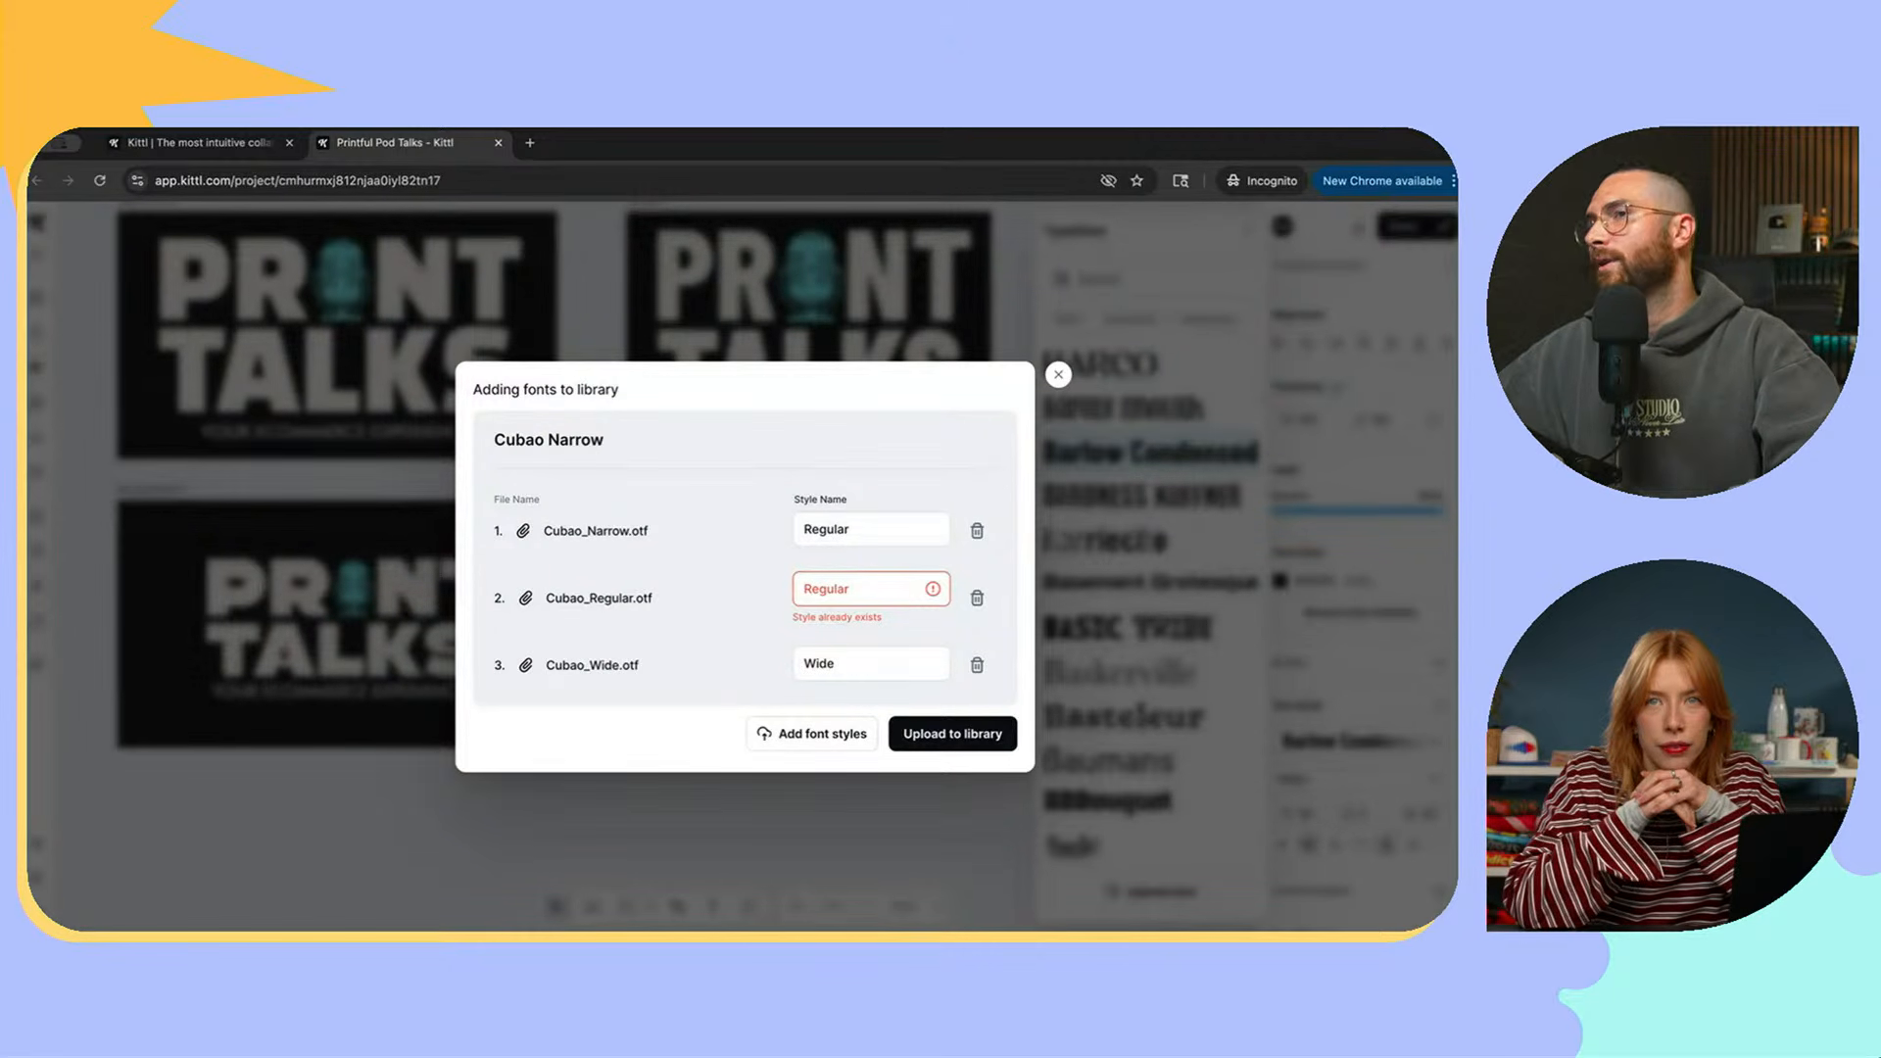
pyautogui.write('Narrow')
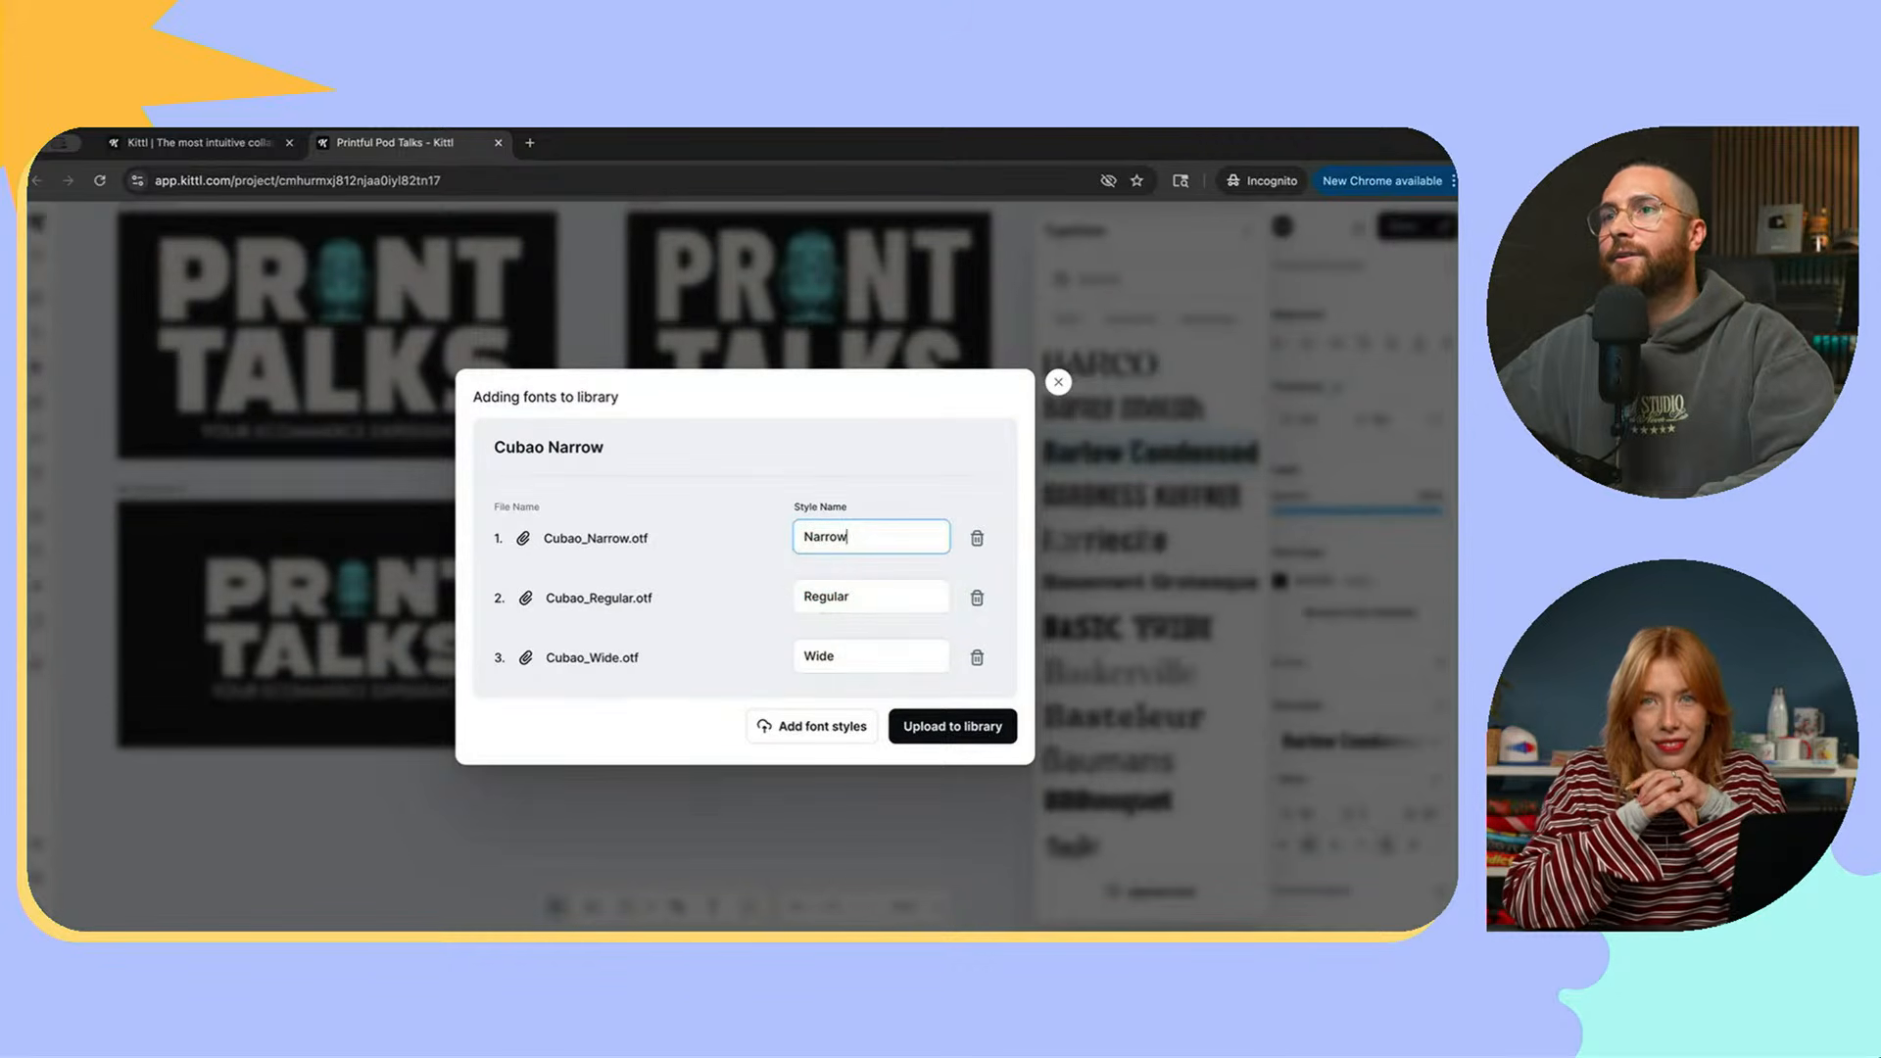
pyautogui.press('Tab')
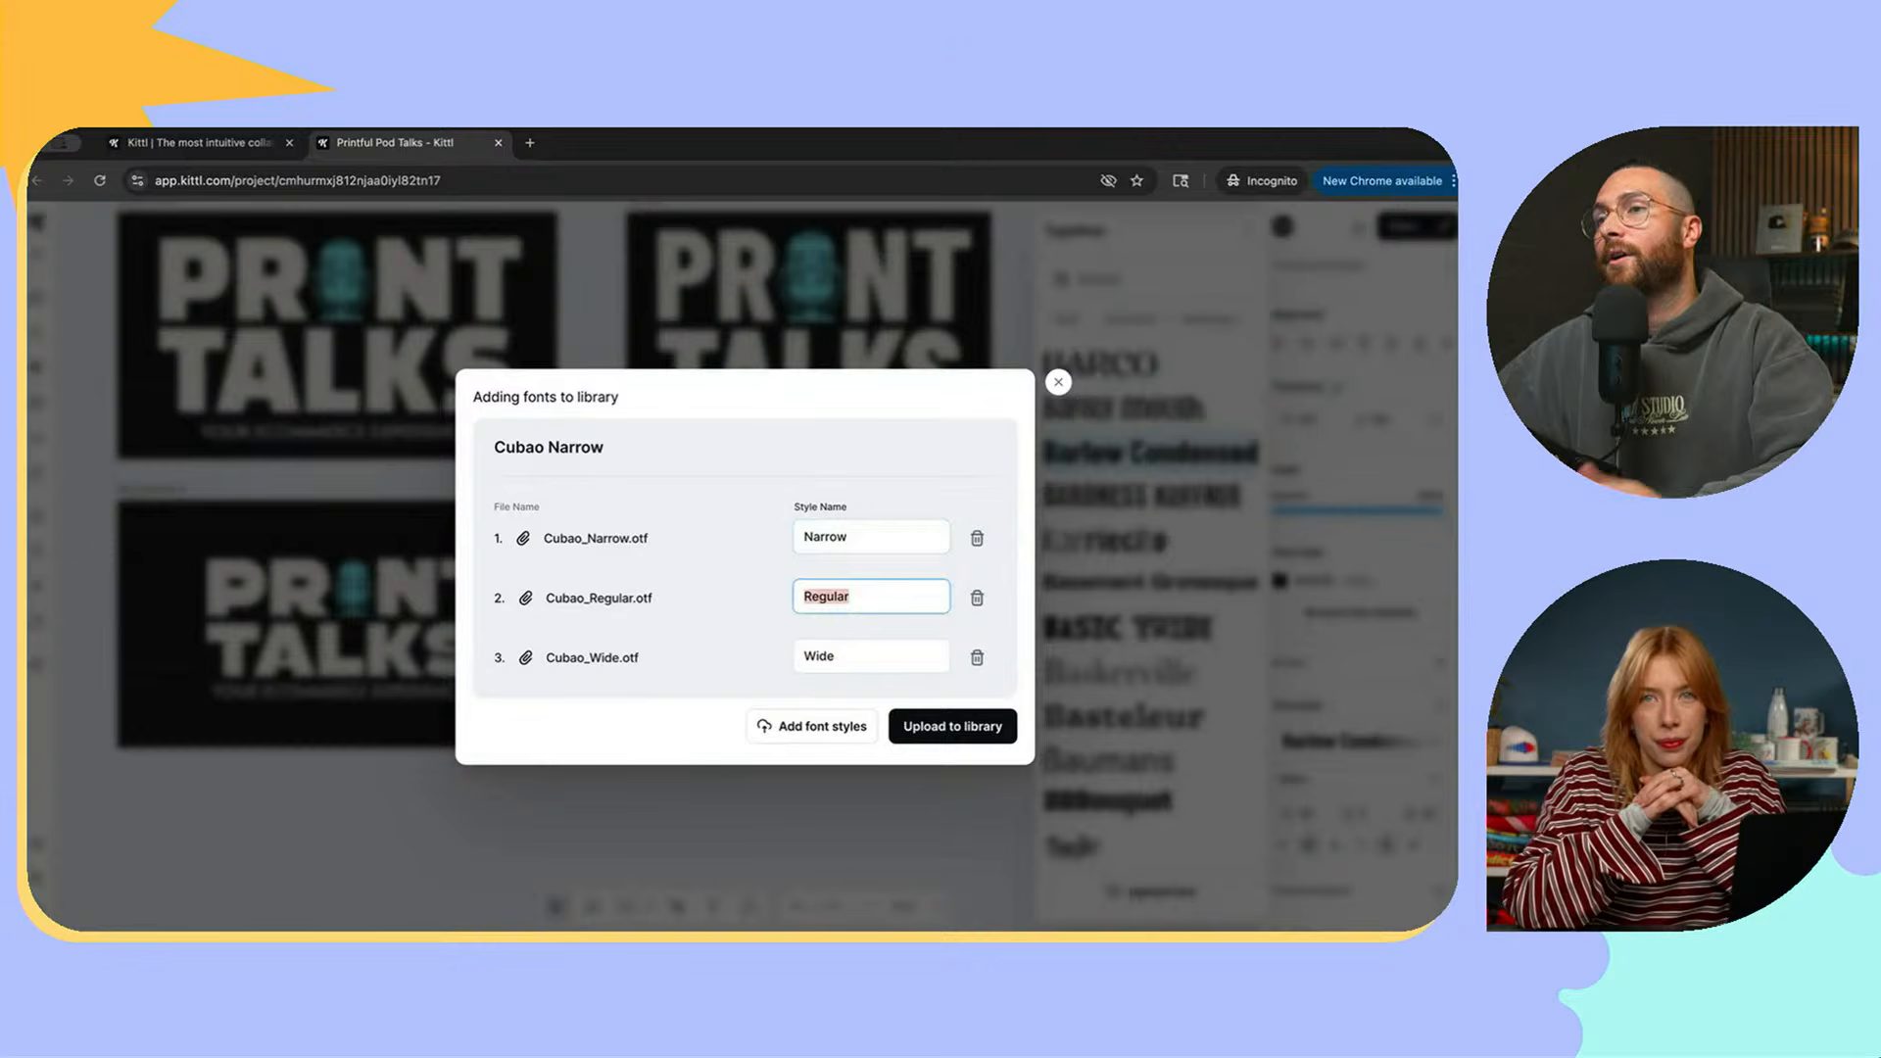
pyautogui.hotkey('shift', 'Tab')
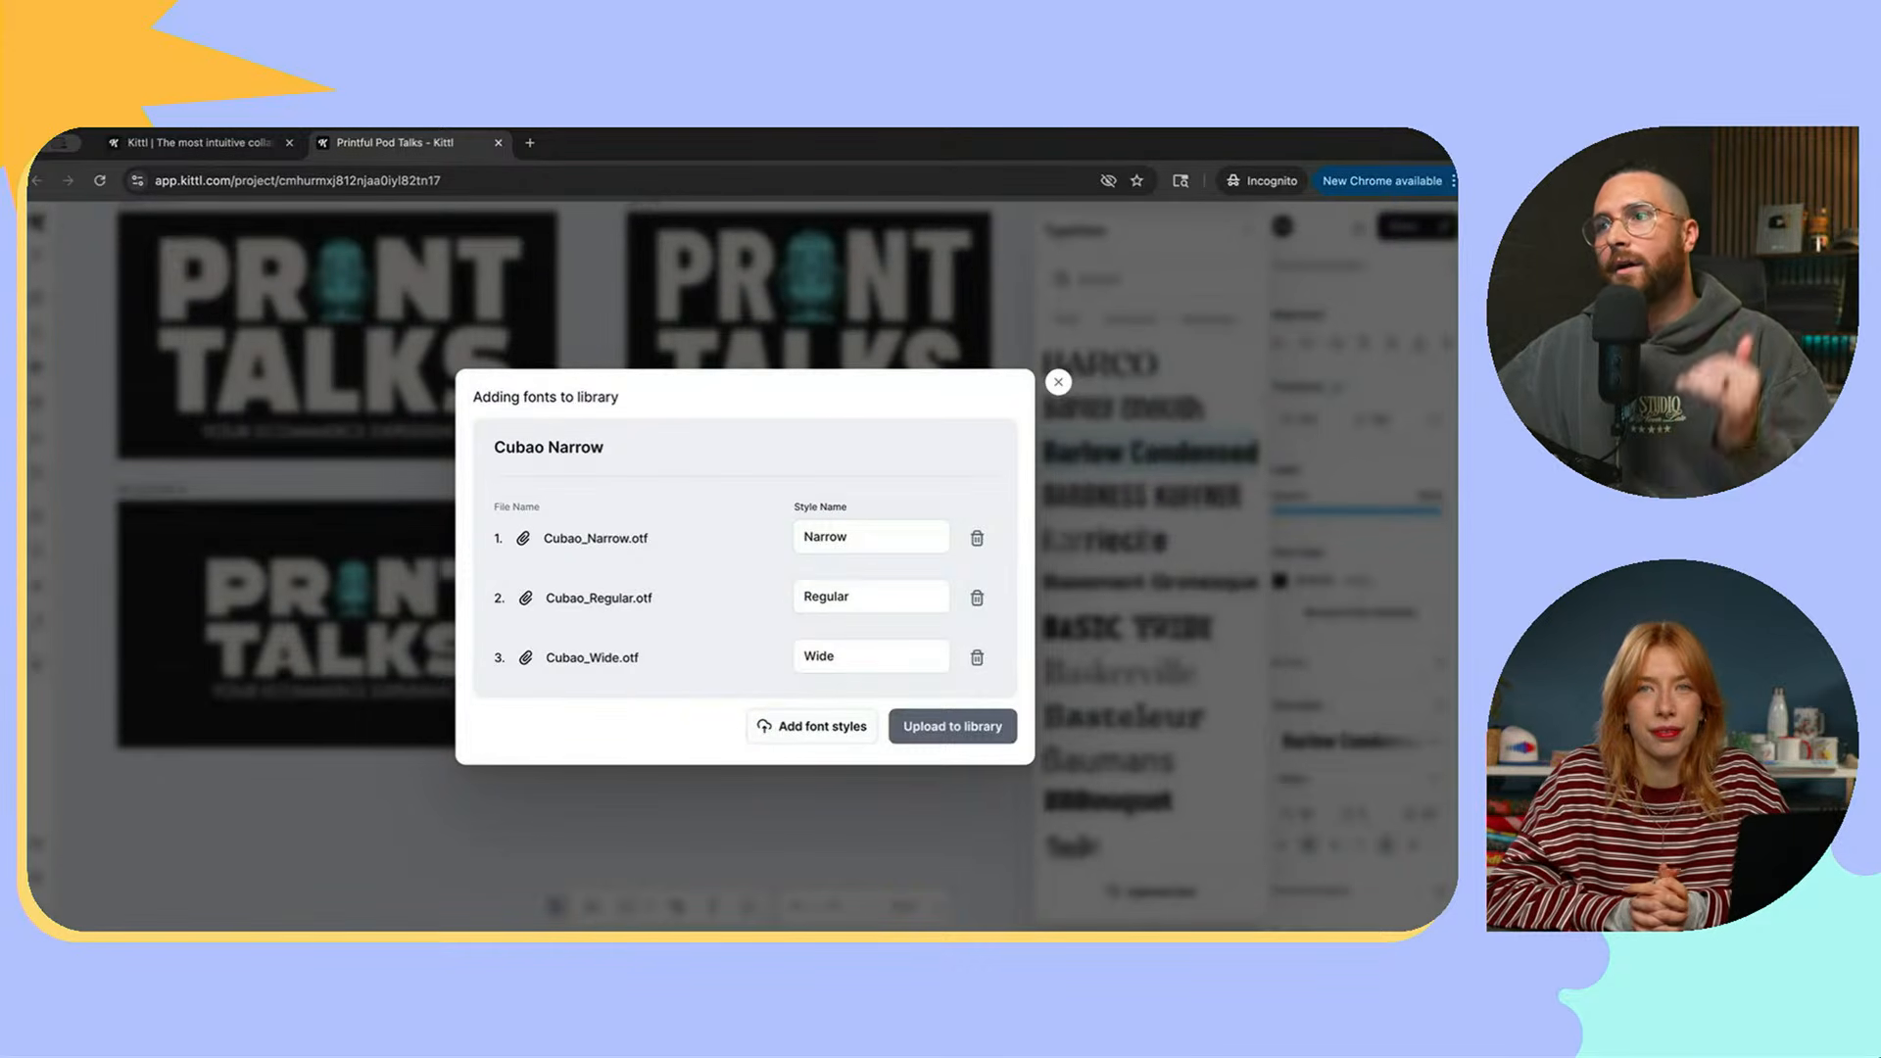
pyautogui.click(953, 726)
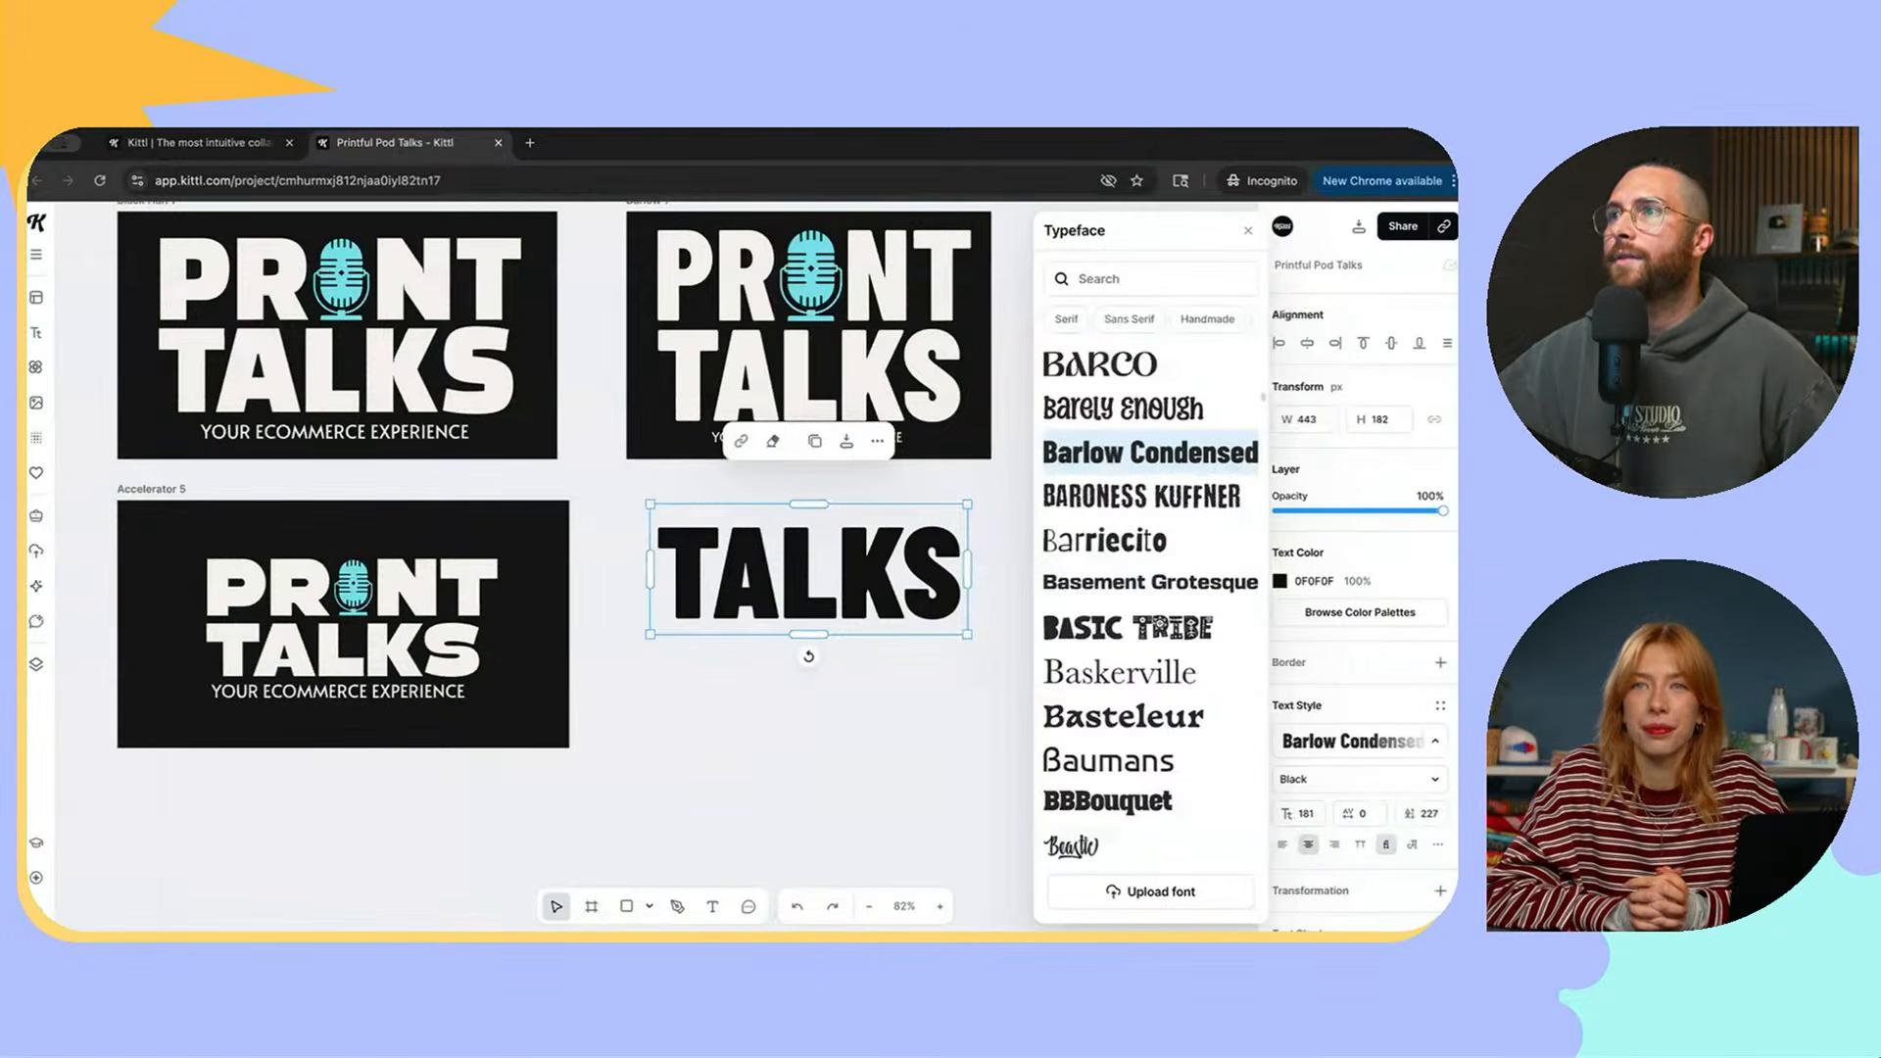
# Step: Apply the uploaded Cubao Narrow typeface to the loose TALKS text, then widen its text box to about 656 px and reposition it
pyautogui.scroll(10, 1151, 602)
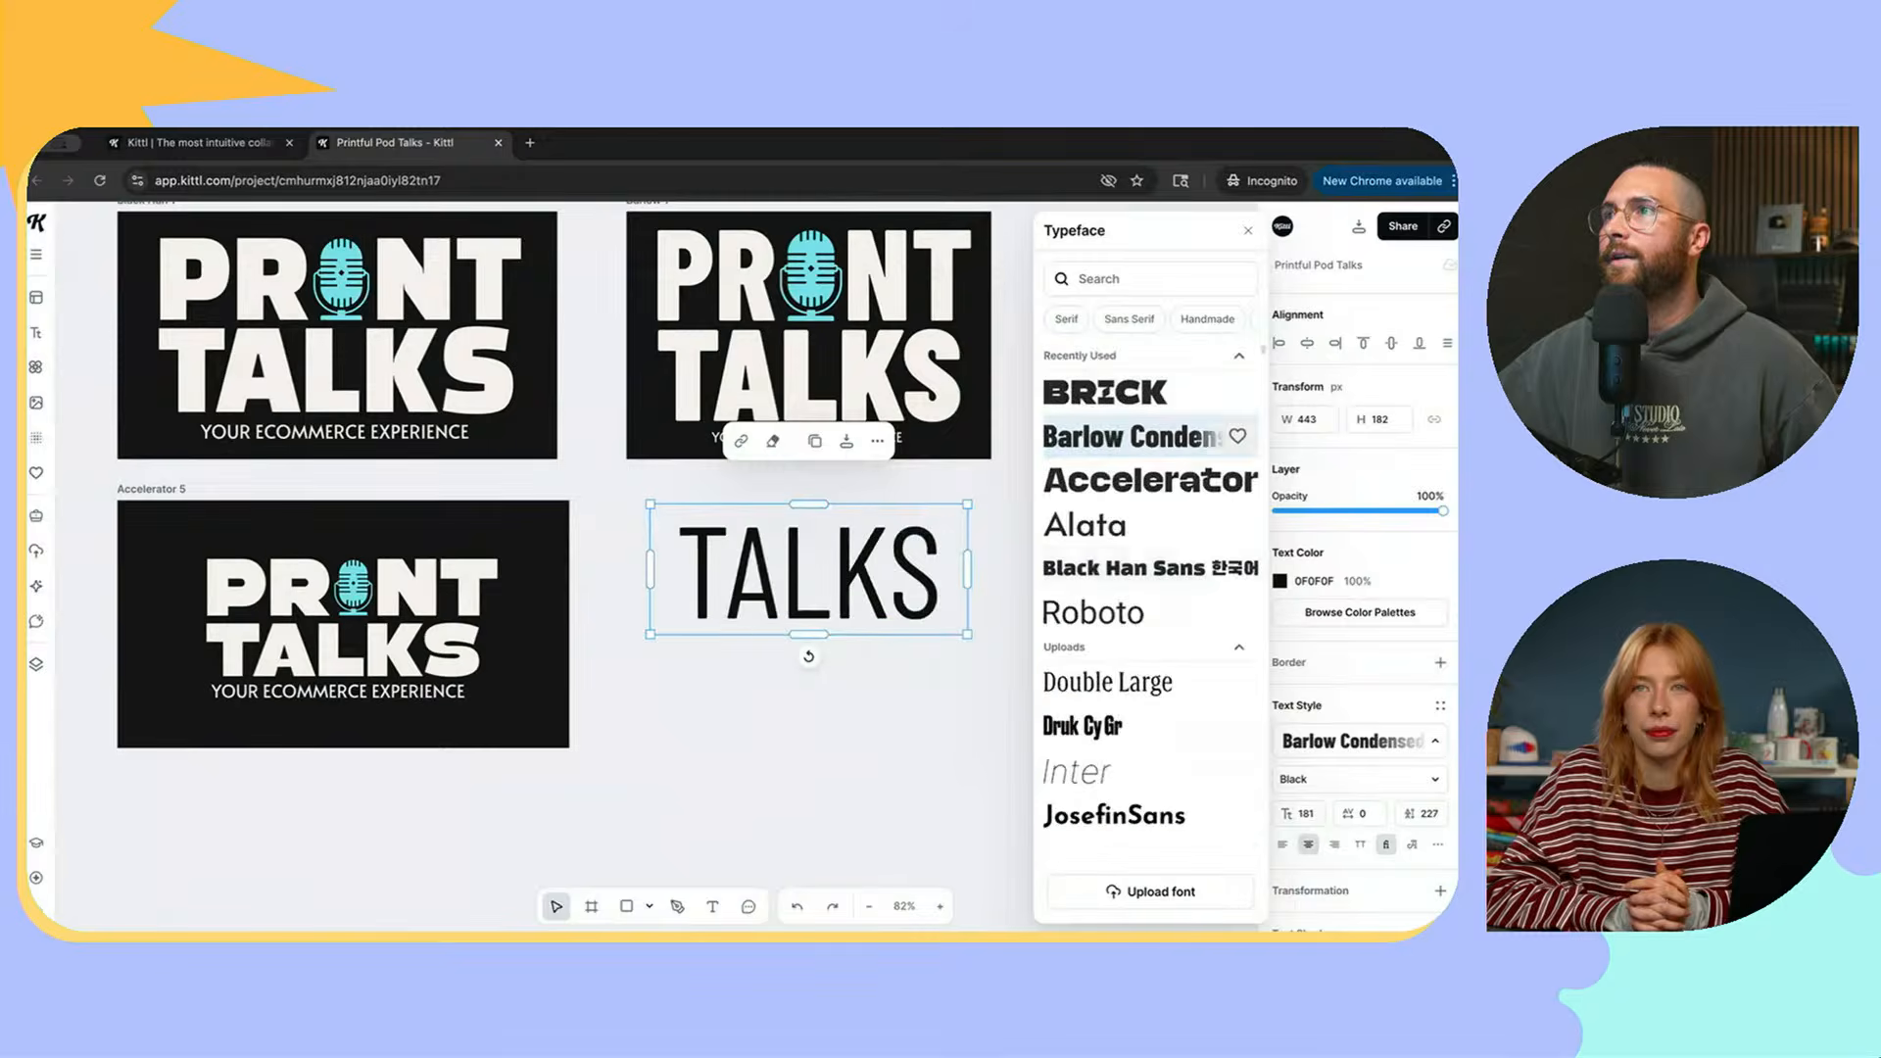
pyautogui.scroll(-3, 1146, 431)
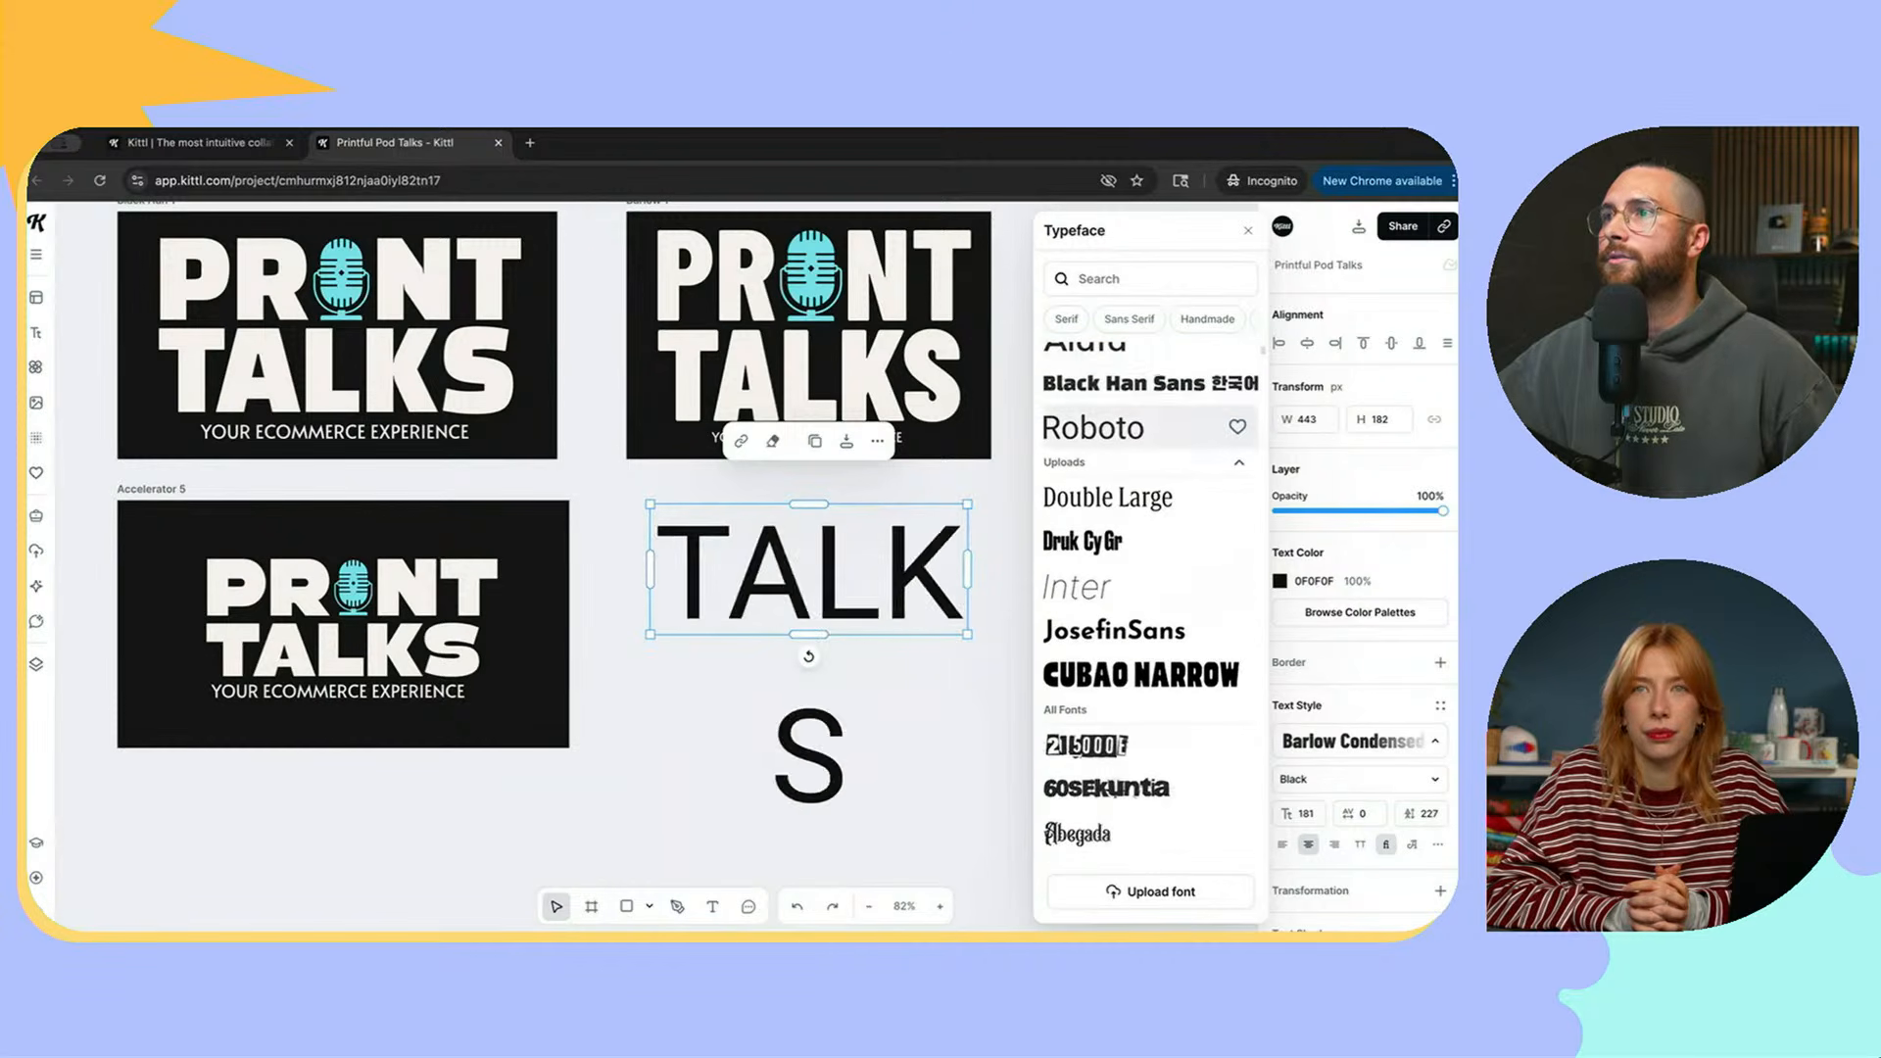
pyautogui.scroll(-1, 1146, 654)
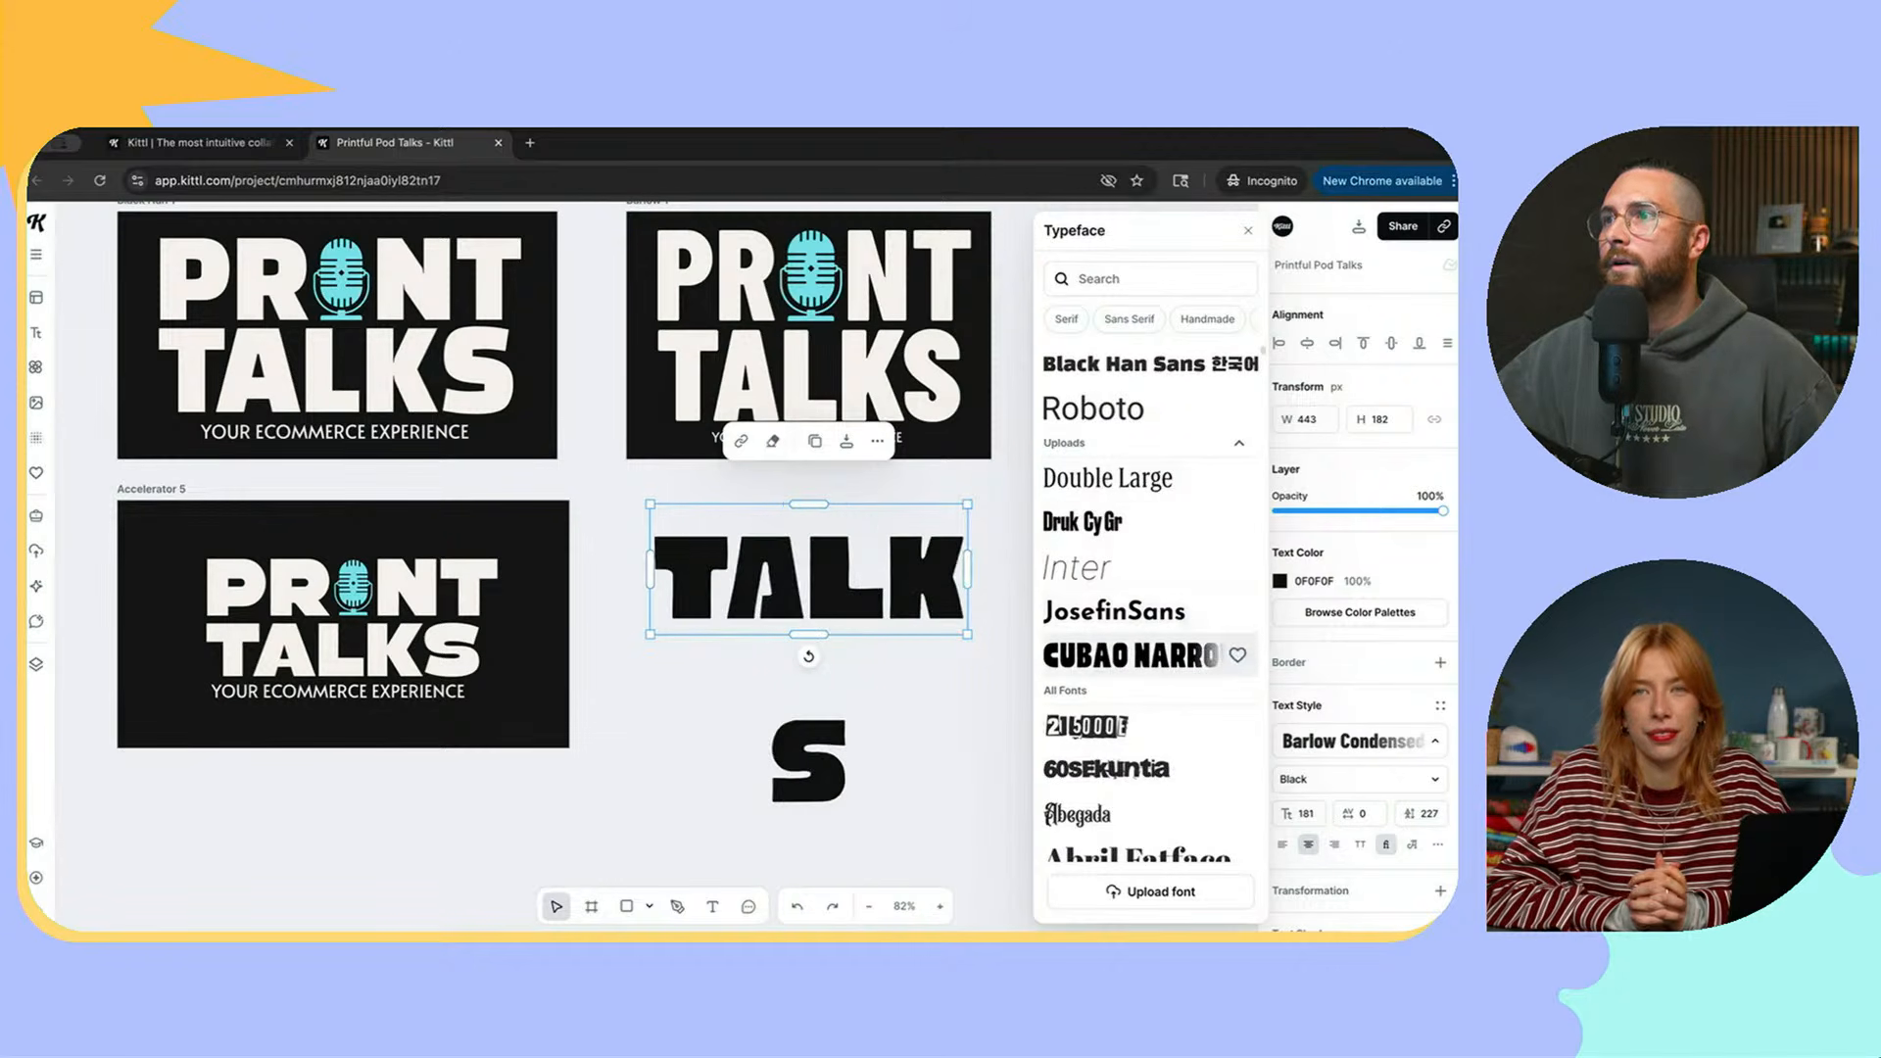
pyautogui.click(1131, 655)
pyautogui.moveTo(968, 569); pyautogui.dragTo(1120, 571)
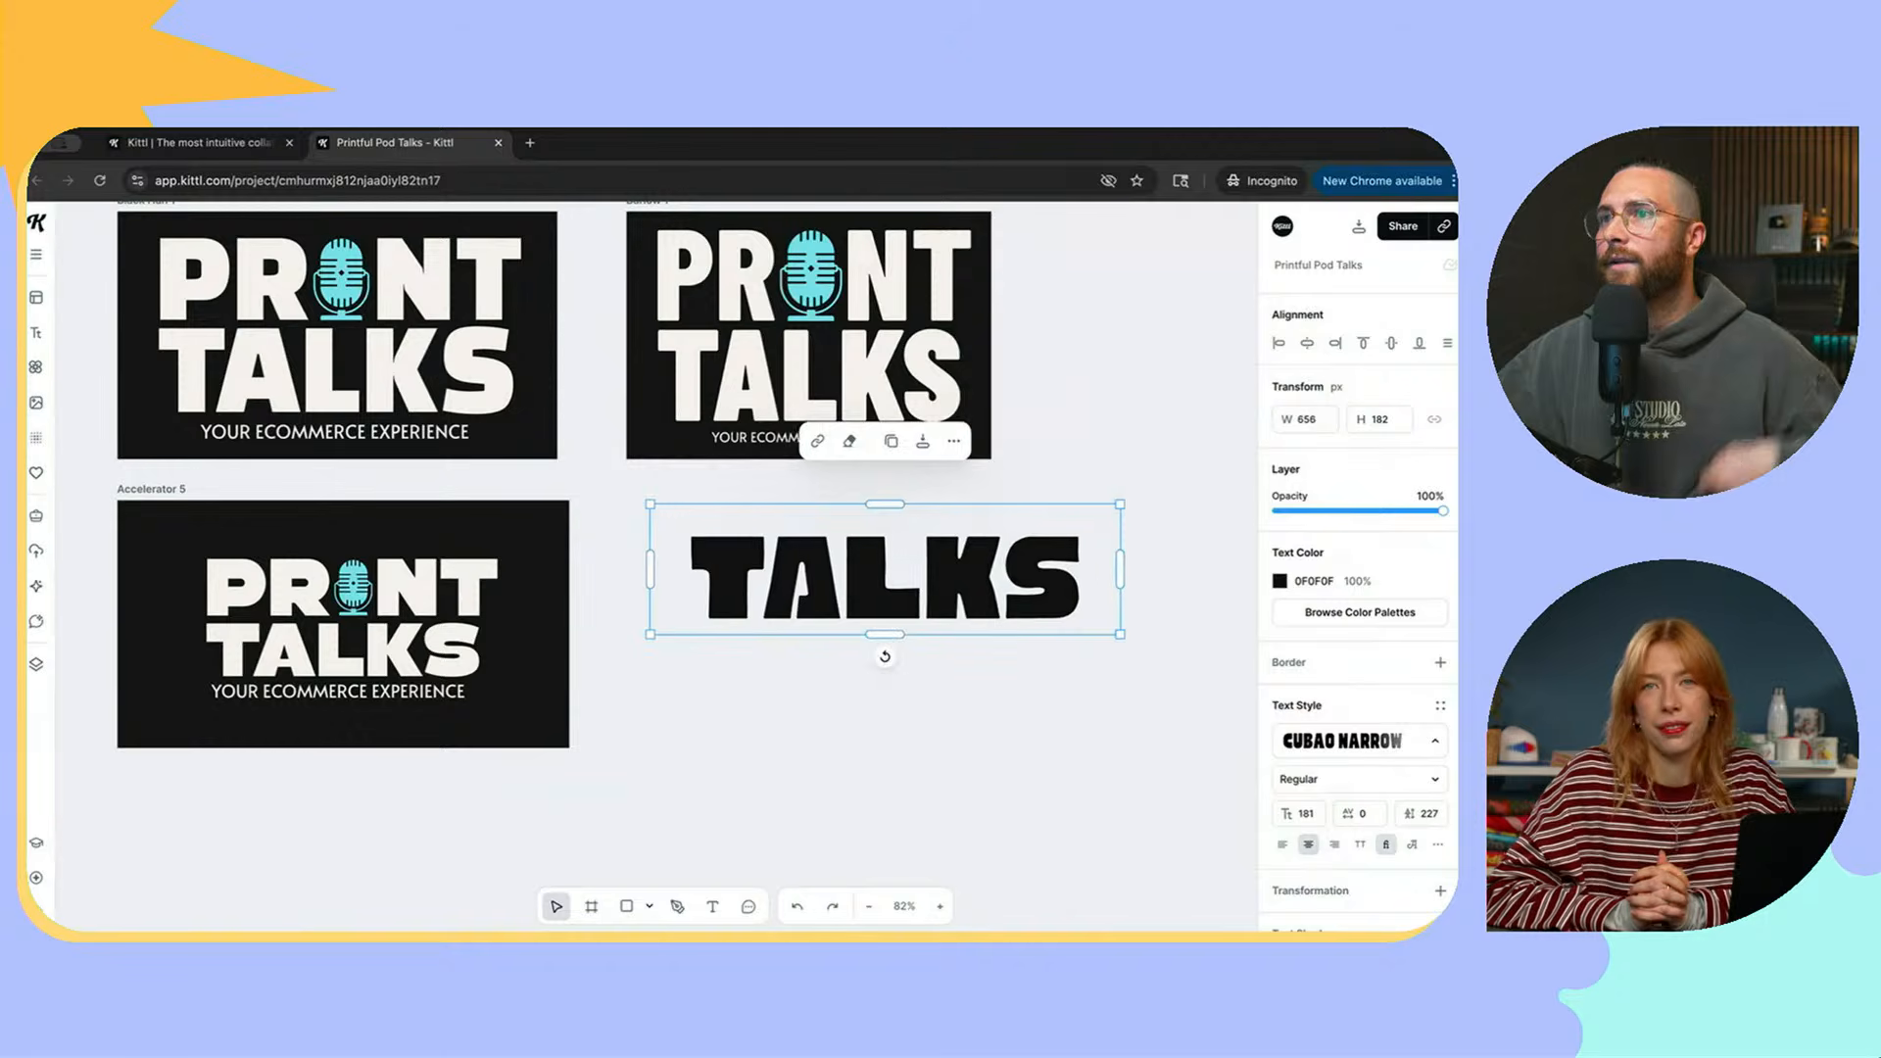
pyautogui.moveTo(885, 578)
pyautogui.mouseDown()
pyautogui.moveTo(855, 692)
pyautogui.moveTo(855, 591)
pyautogui.mouseUp()
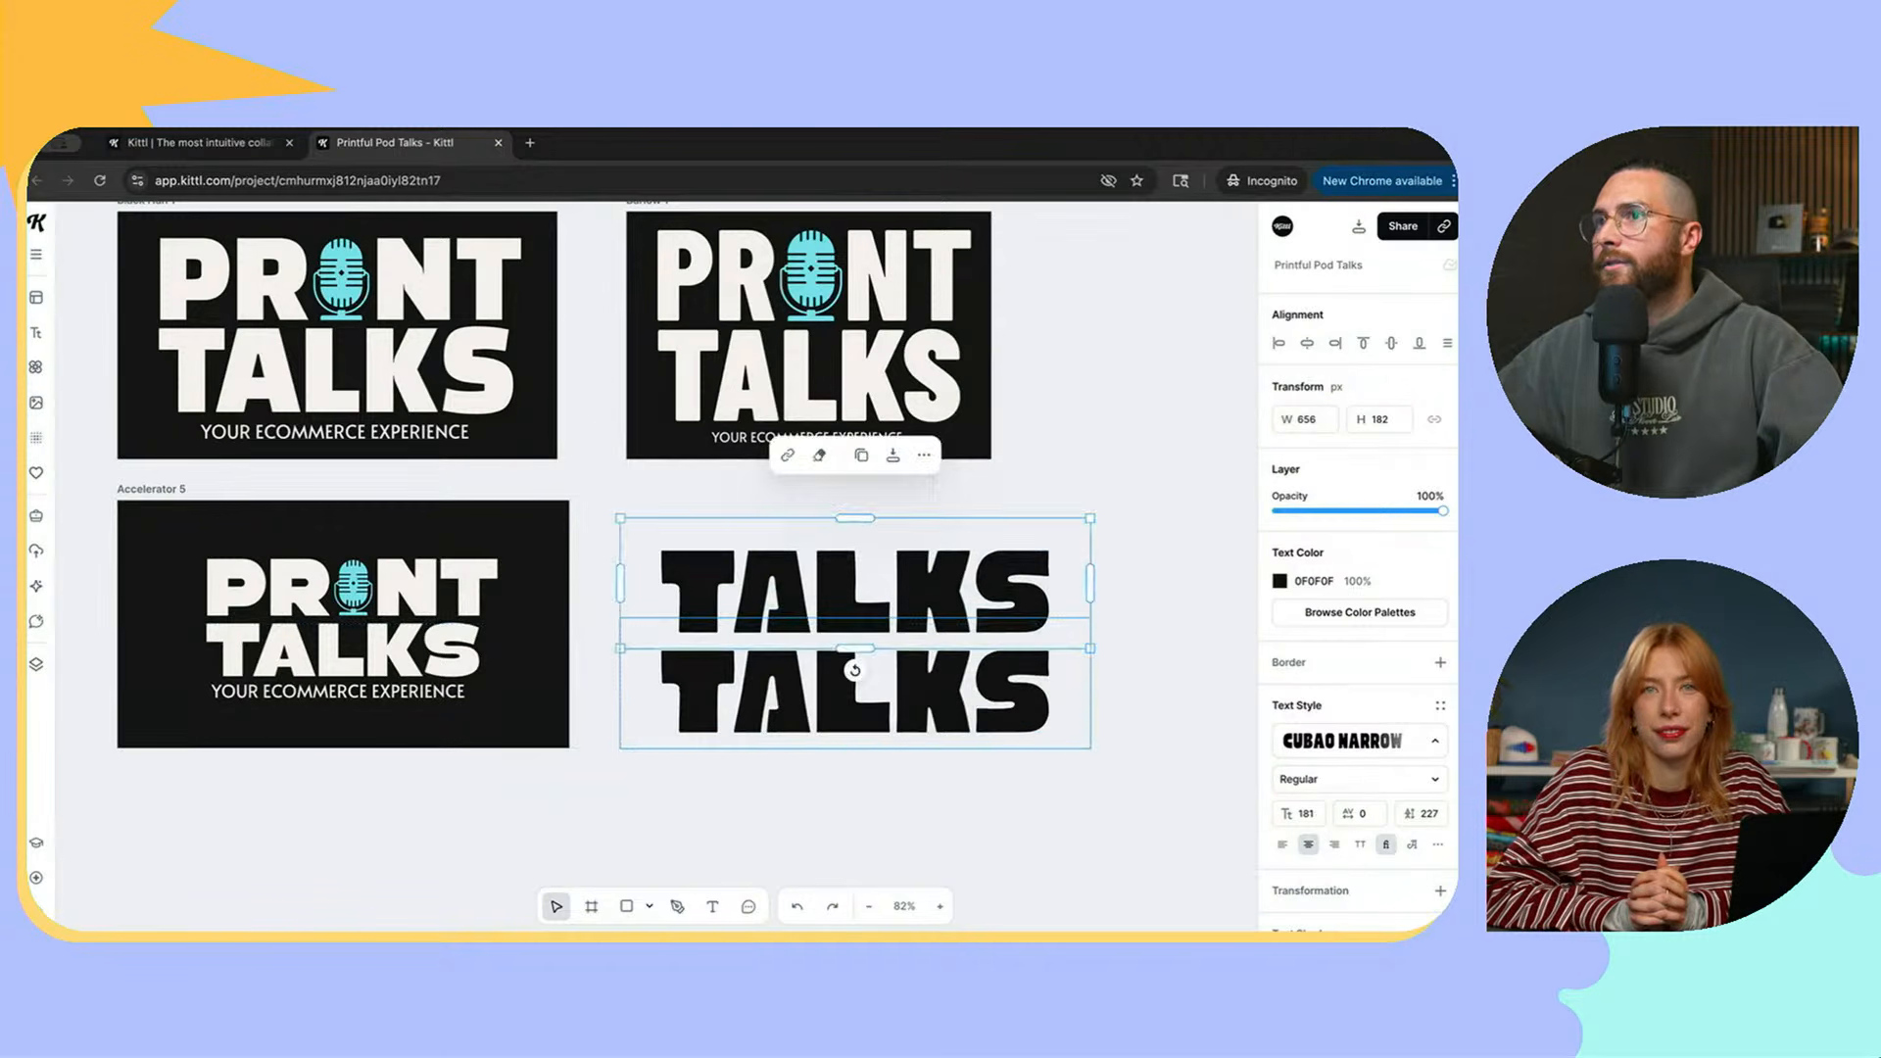
# Step: Replace the wording of the upper loose TALKS text with PRINT
pyautogui.click(862, 692)
pyautogui.doubleClick(866, 594)
pyautogui.hotkey('ctrl', 'a')
pyautogui.write('PRINT')
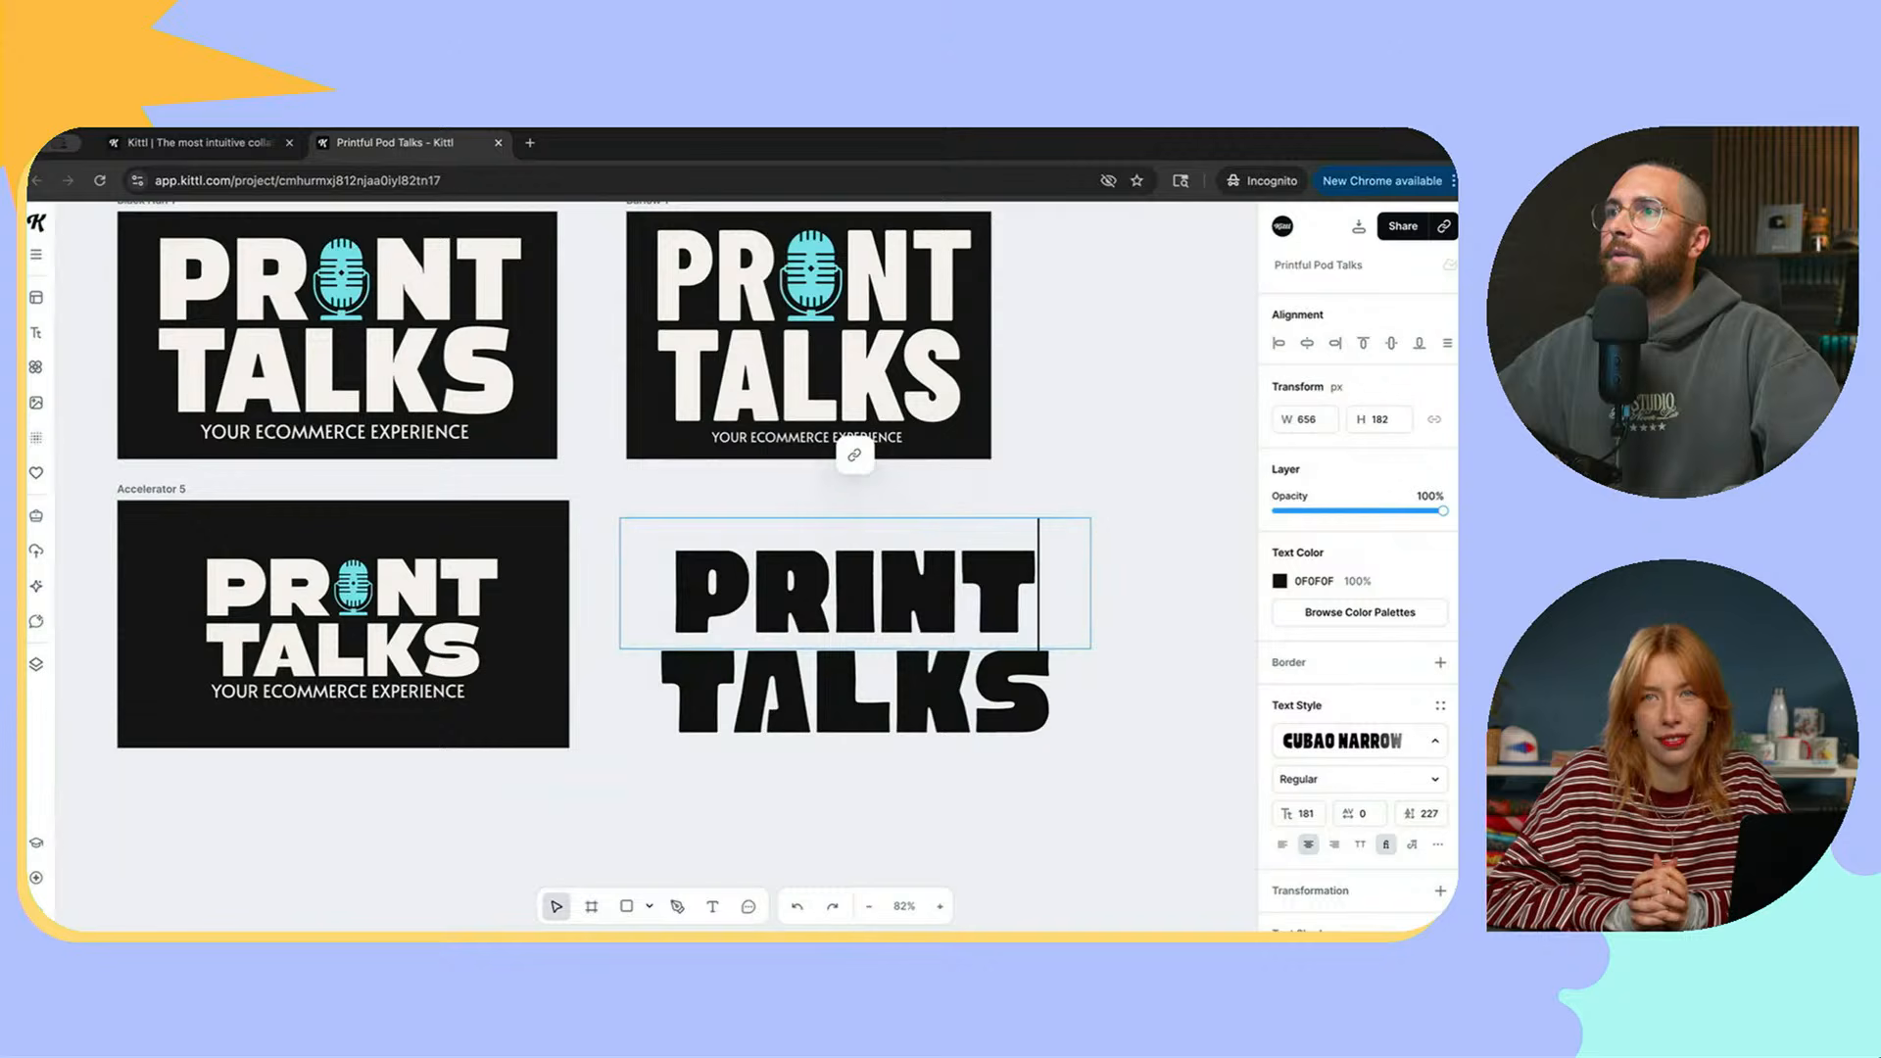
pyautogui.press('Escape')
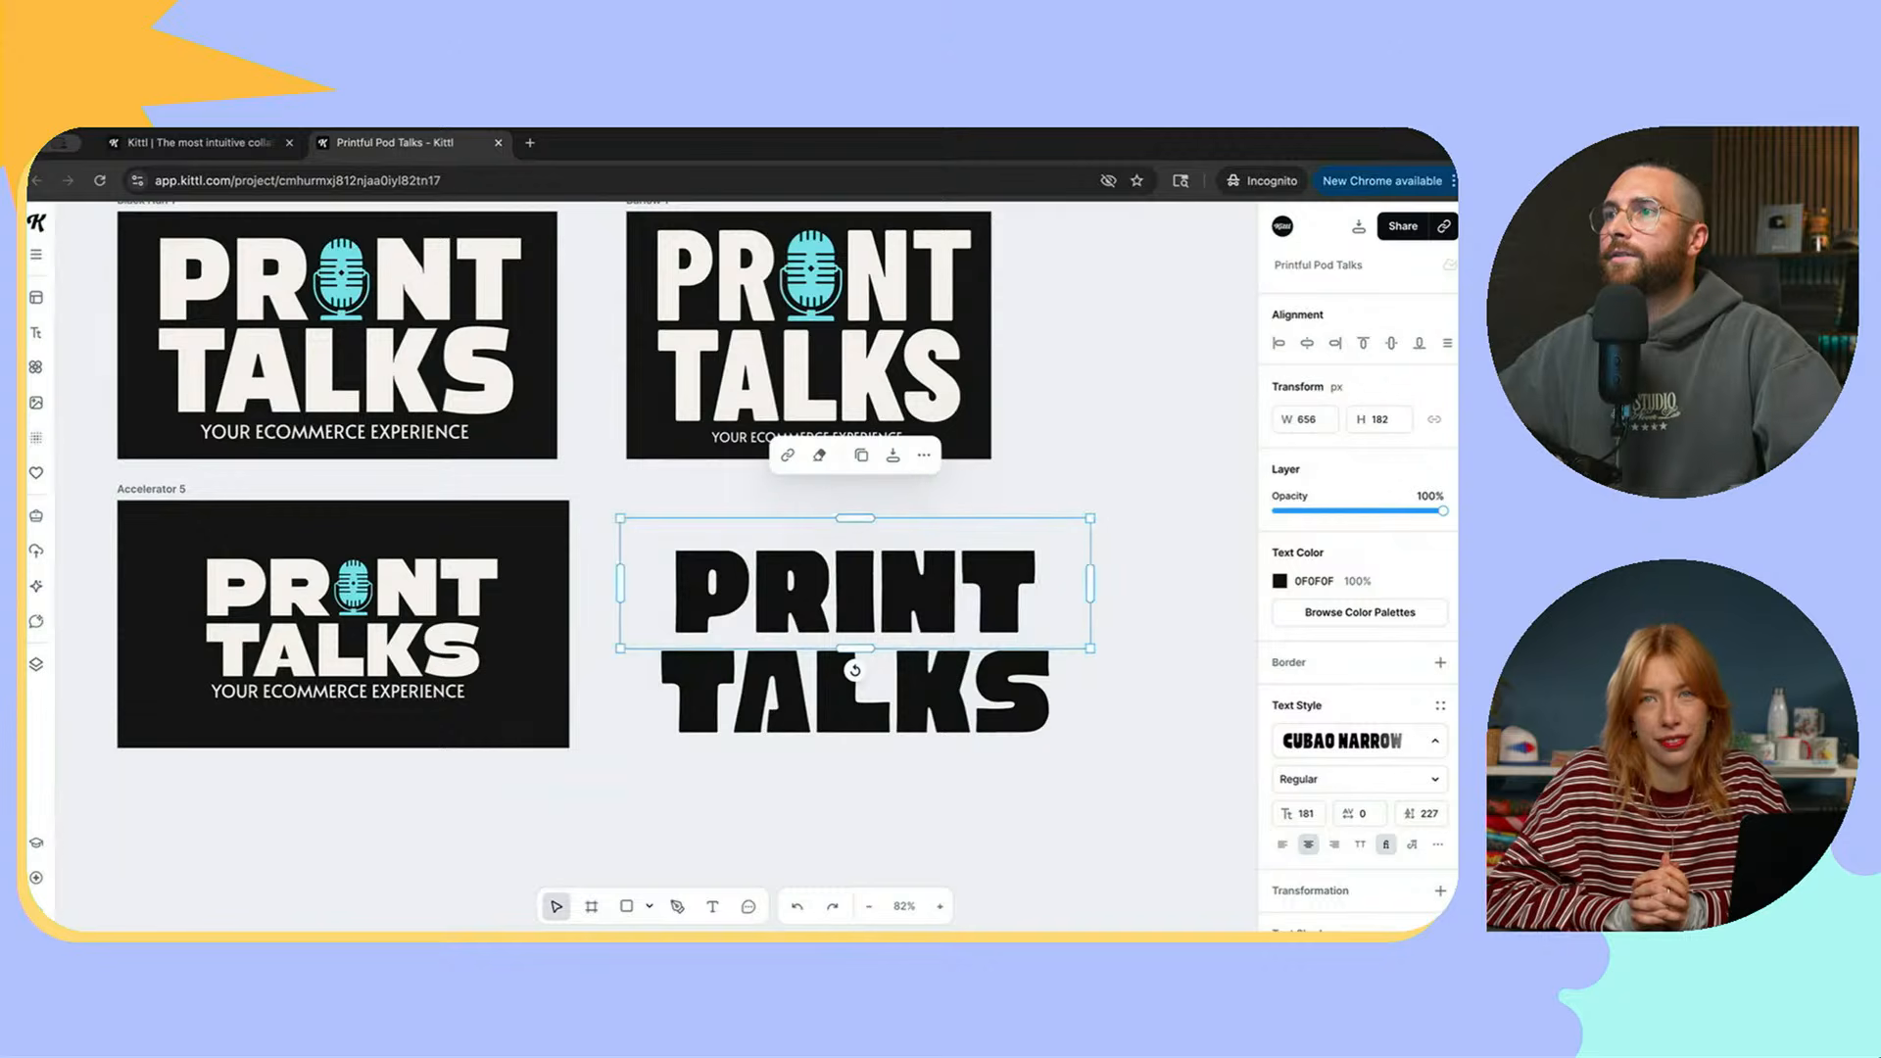
# Step: Enlarge the loose PRINT text to about 719 × 199 px to match the width of TALKS, and nudge it down slightly
pyautogui.moveTo(1090, 518); pyautogui.dragTo(1111, 512)
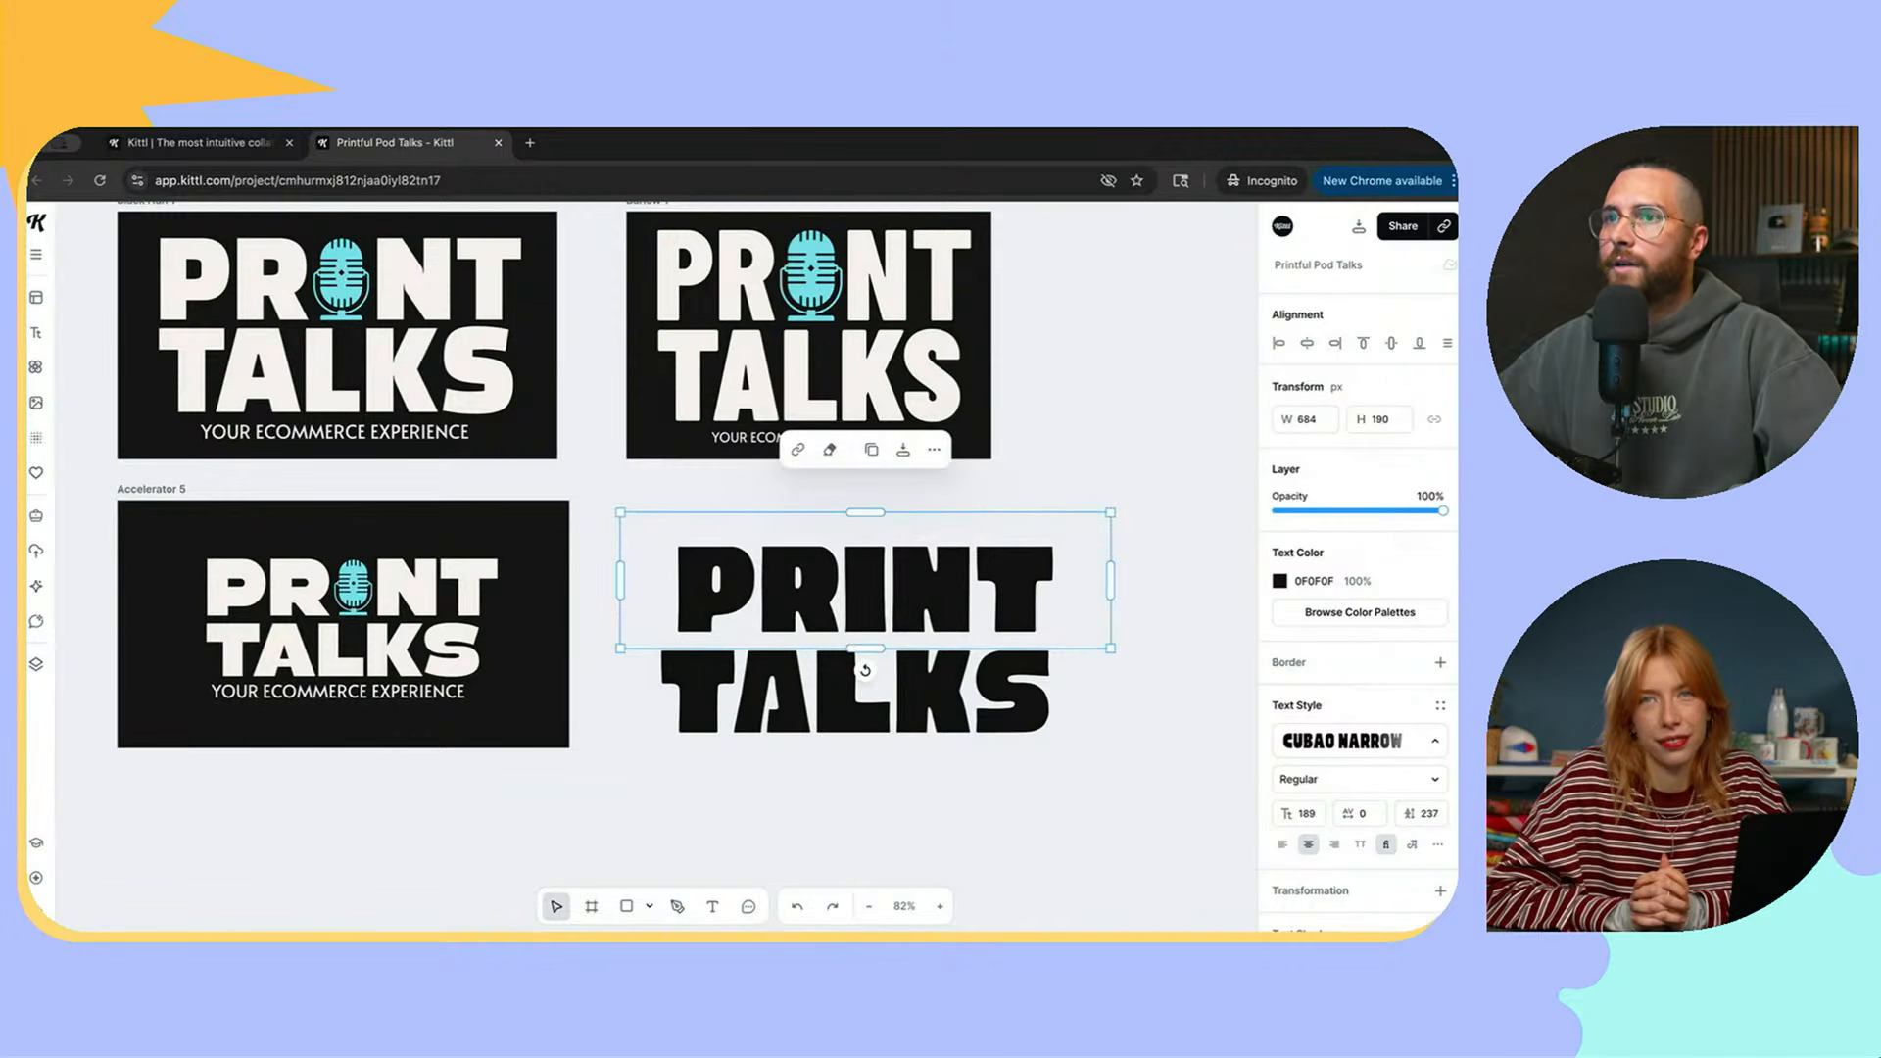
pyautogui.moveTo(620, 649); pyautogui.dragTo(596, 655)
pyautogui.click(697, 694)
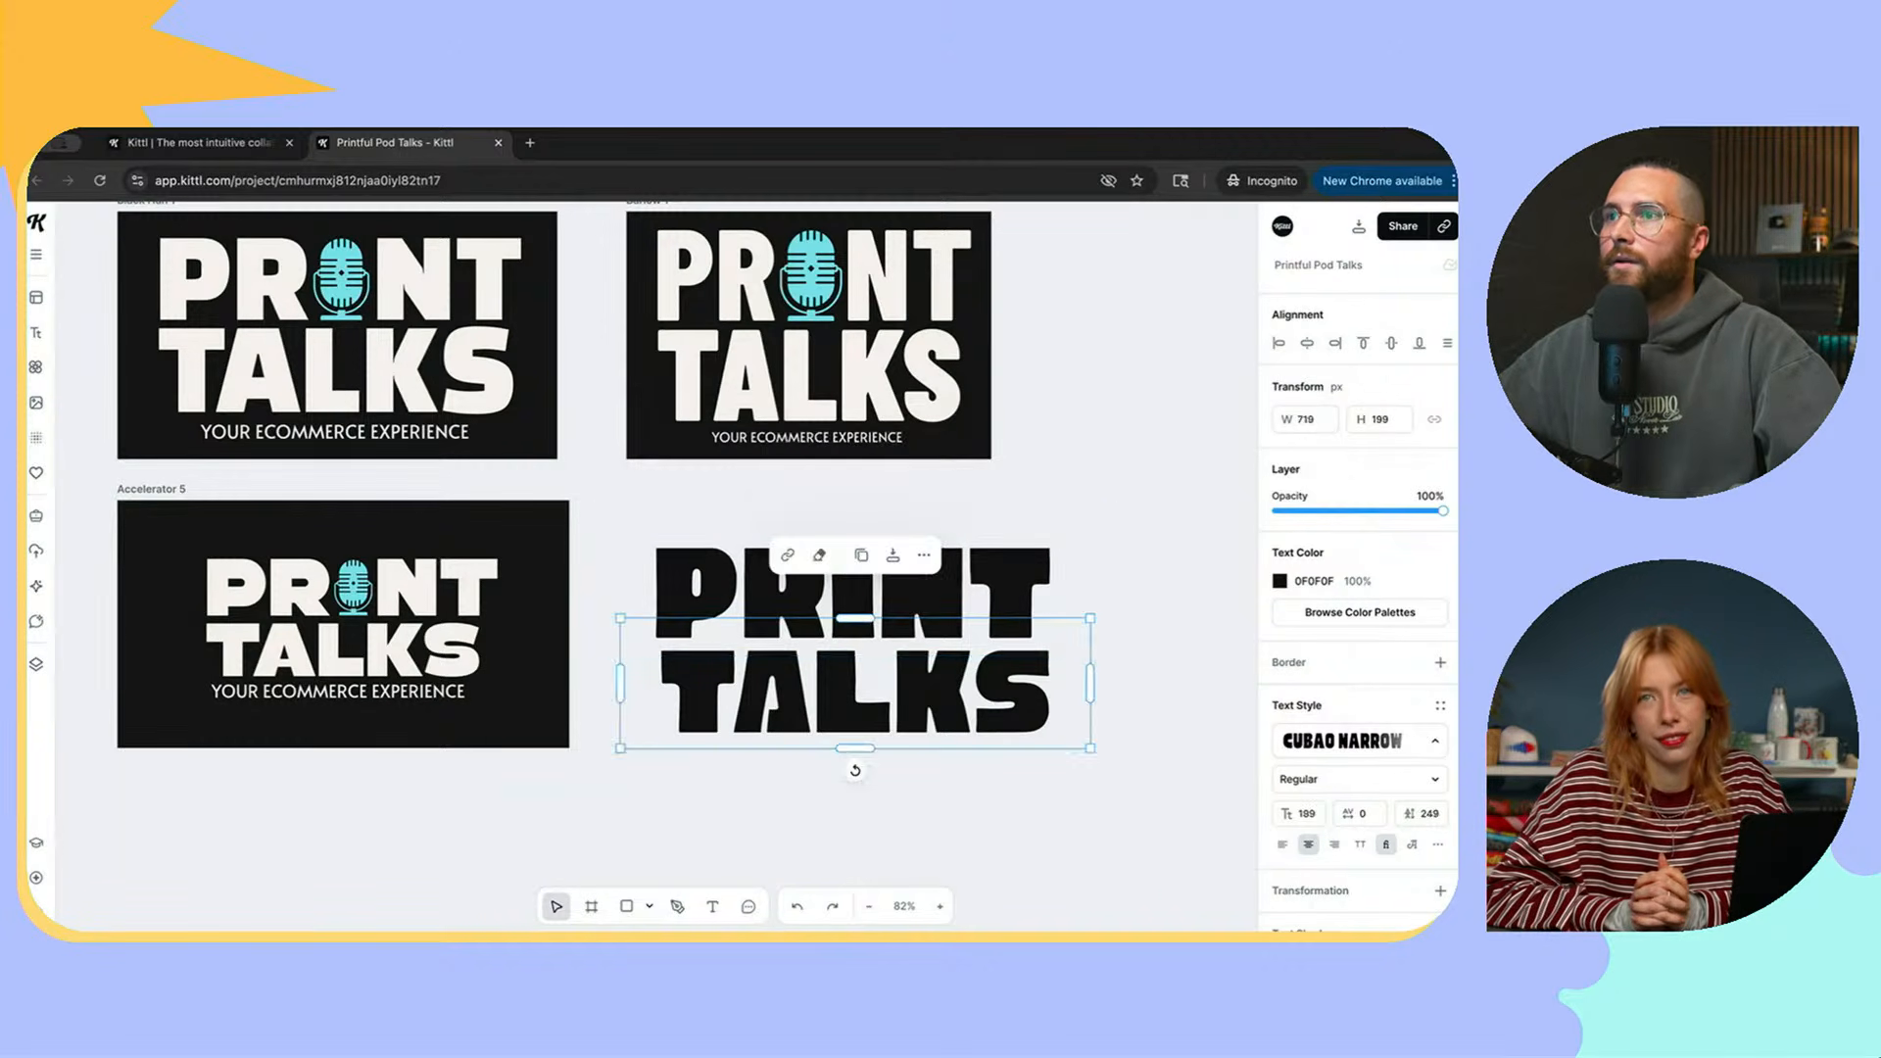
pyautogui.moveTo(876, 592); pyautogui.dragTo(879, 597)
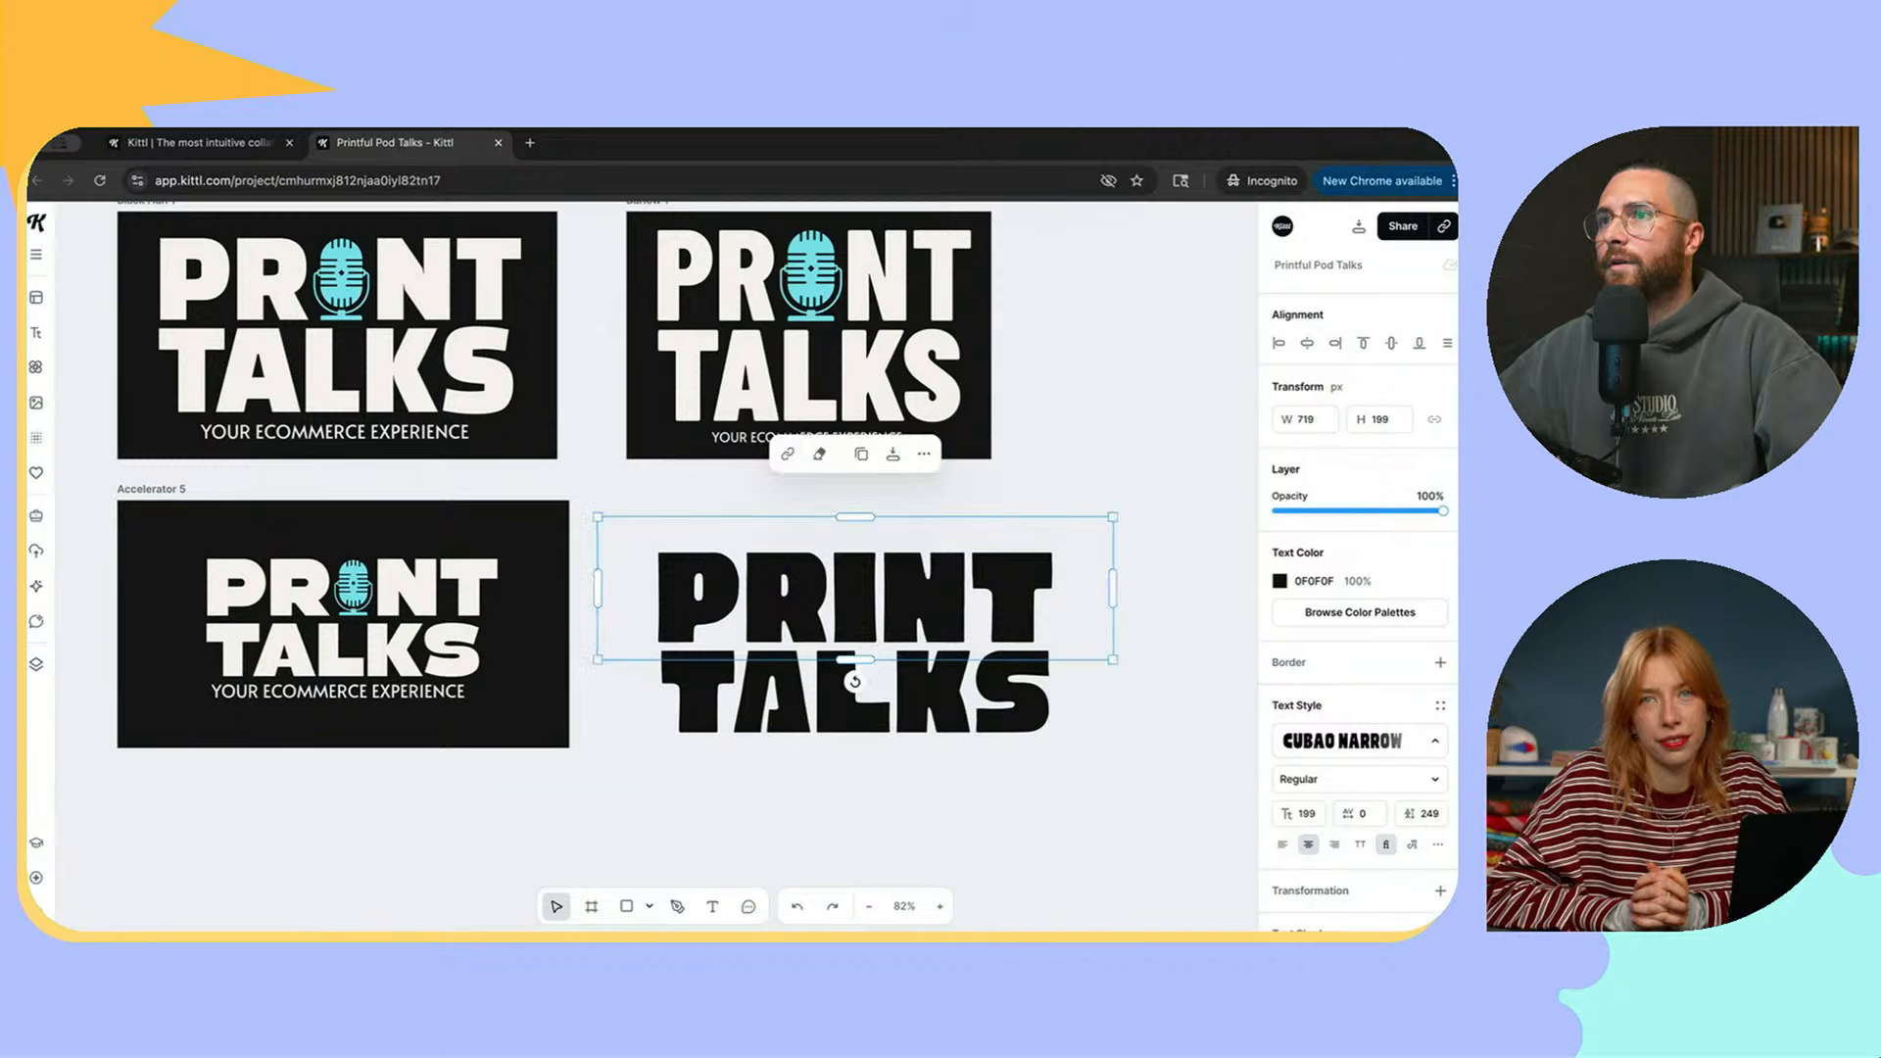
# Step: Try removing the I from PRINT and setting the letter spacing to 5 at the gap
pyautogui.click(879, 598)
pyautogui.press('BackSpace')
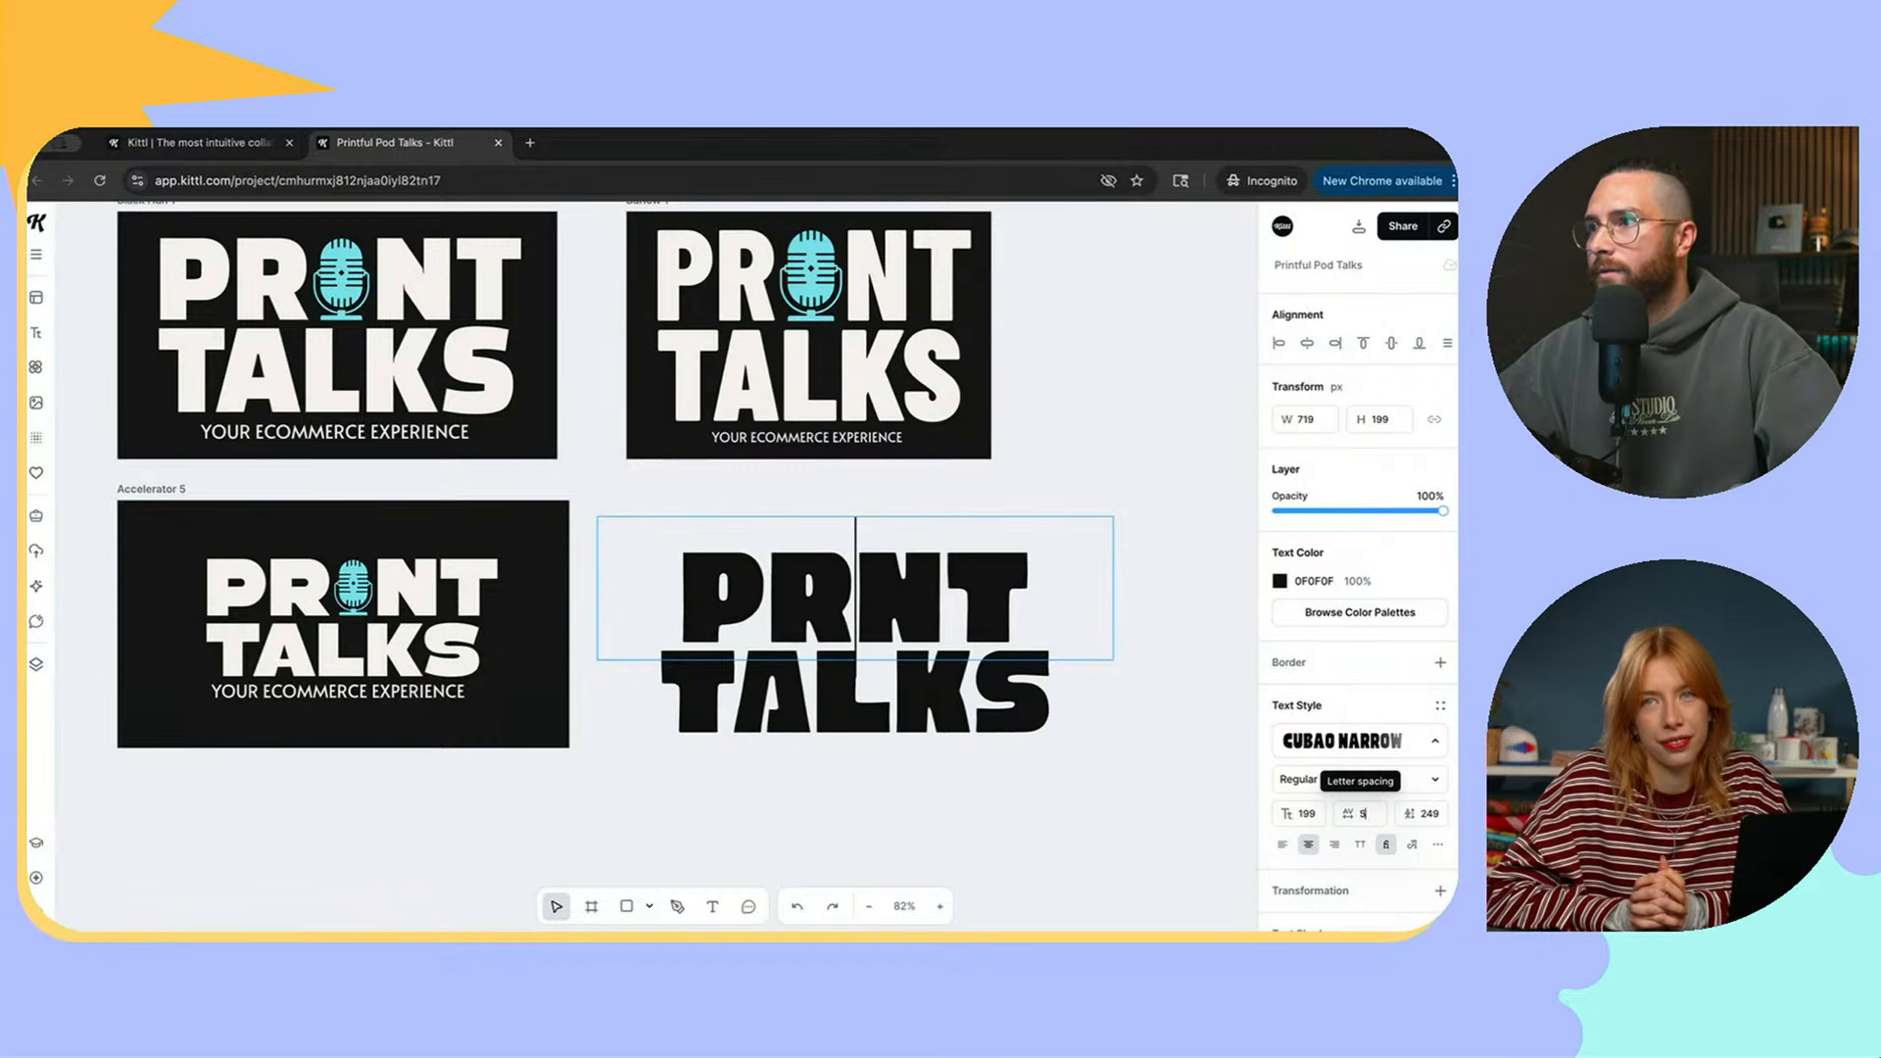
pyautogui.click(851, 669)
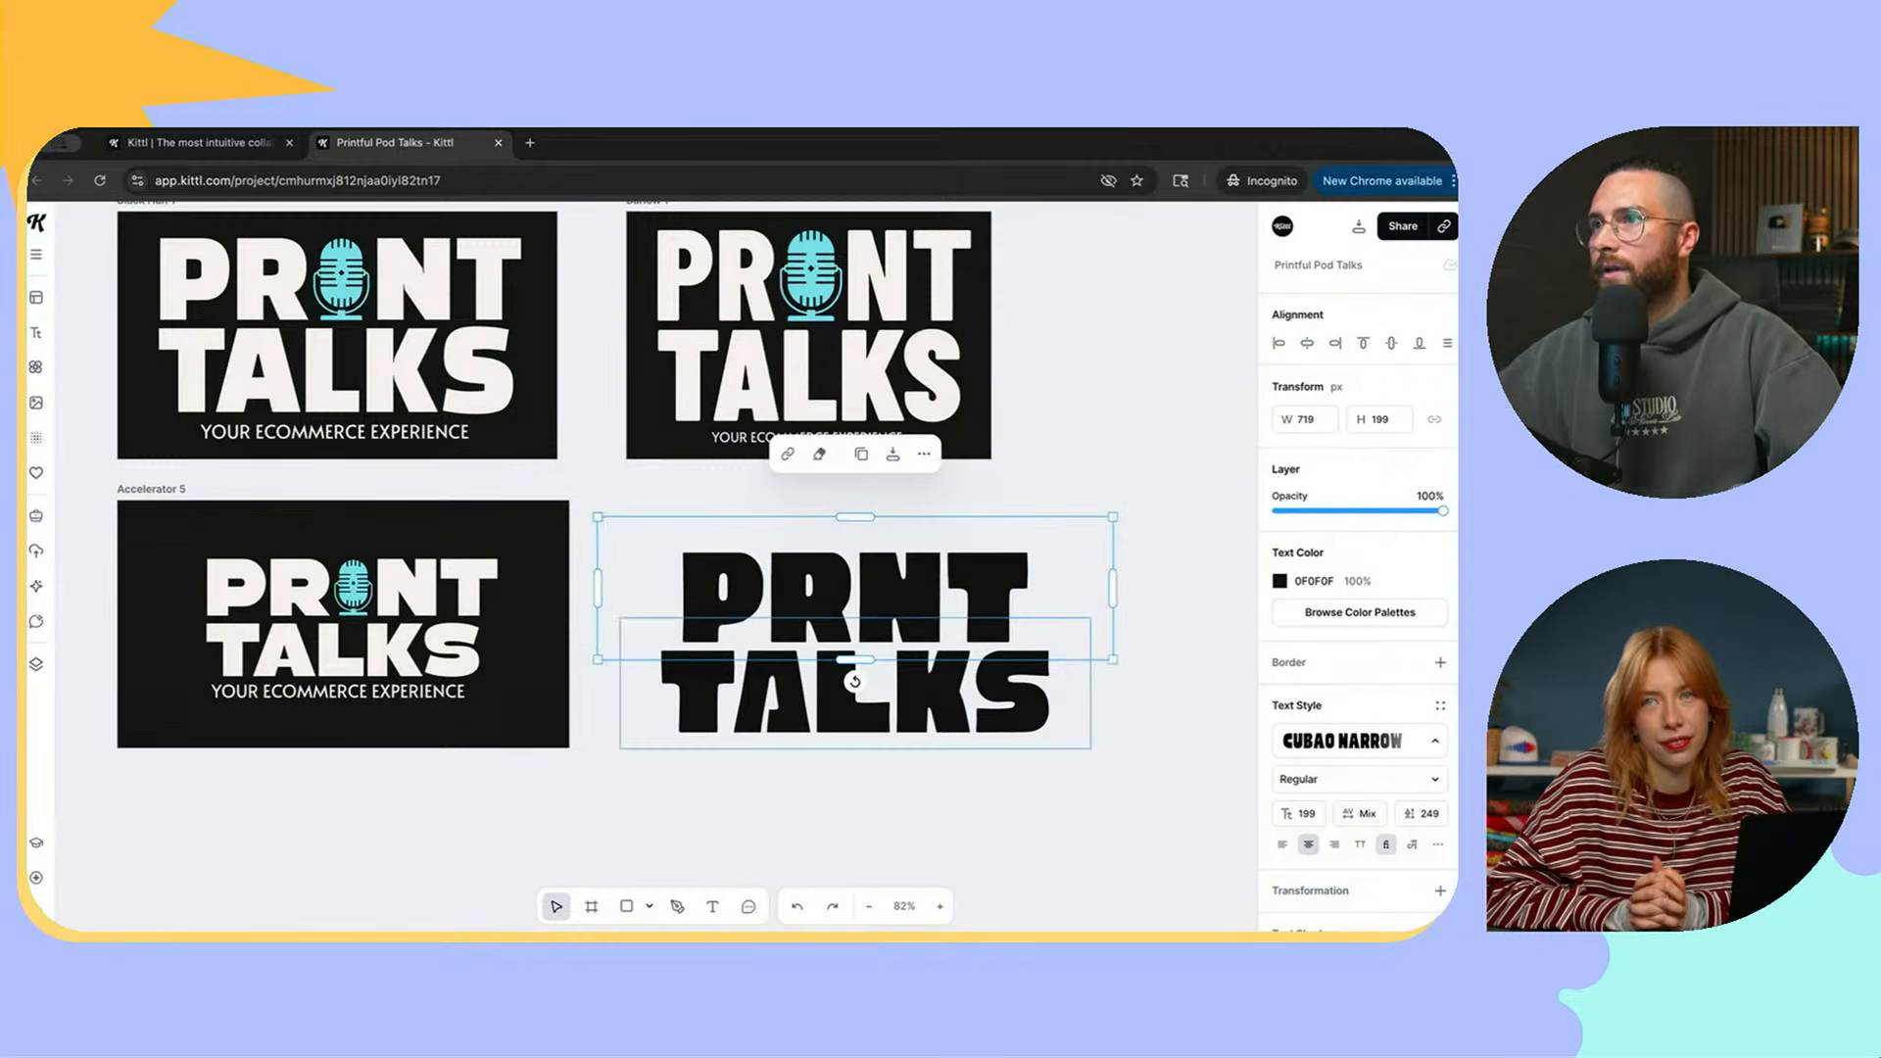
# Step: Replace the loose upper word with PR and narrow its text box to about 360 px
pyautogui.doubleClick(943, 607)
pyautogui.hotkey('ctrl', 'a')
pyautogui.write('PR')
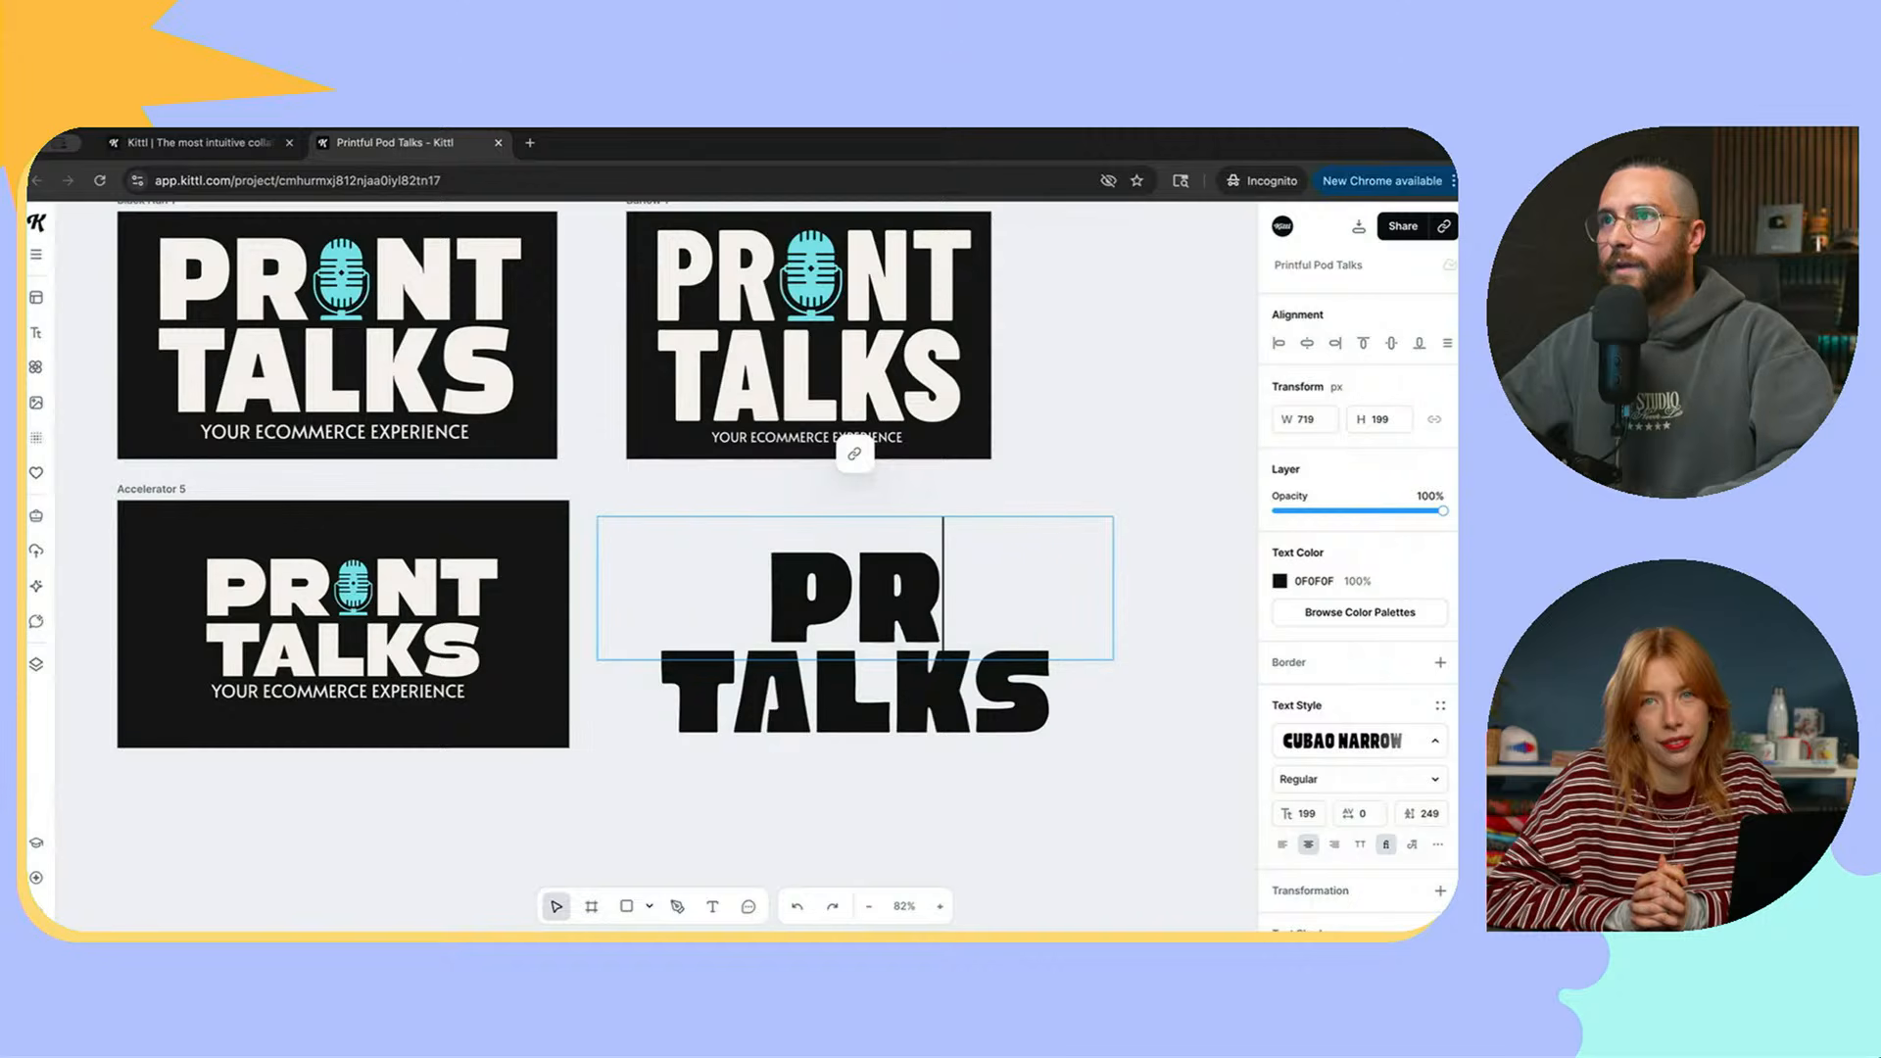
pyautogui.press('Escape')
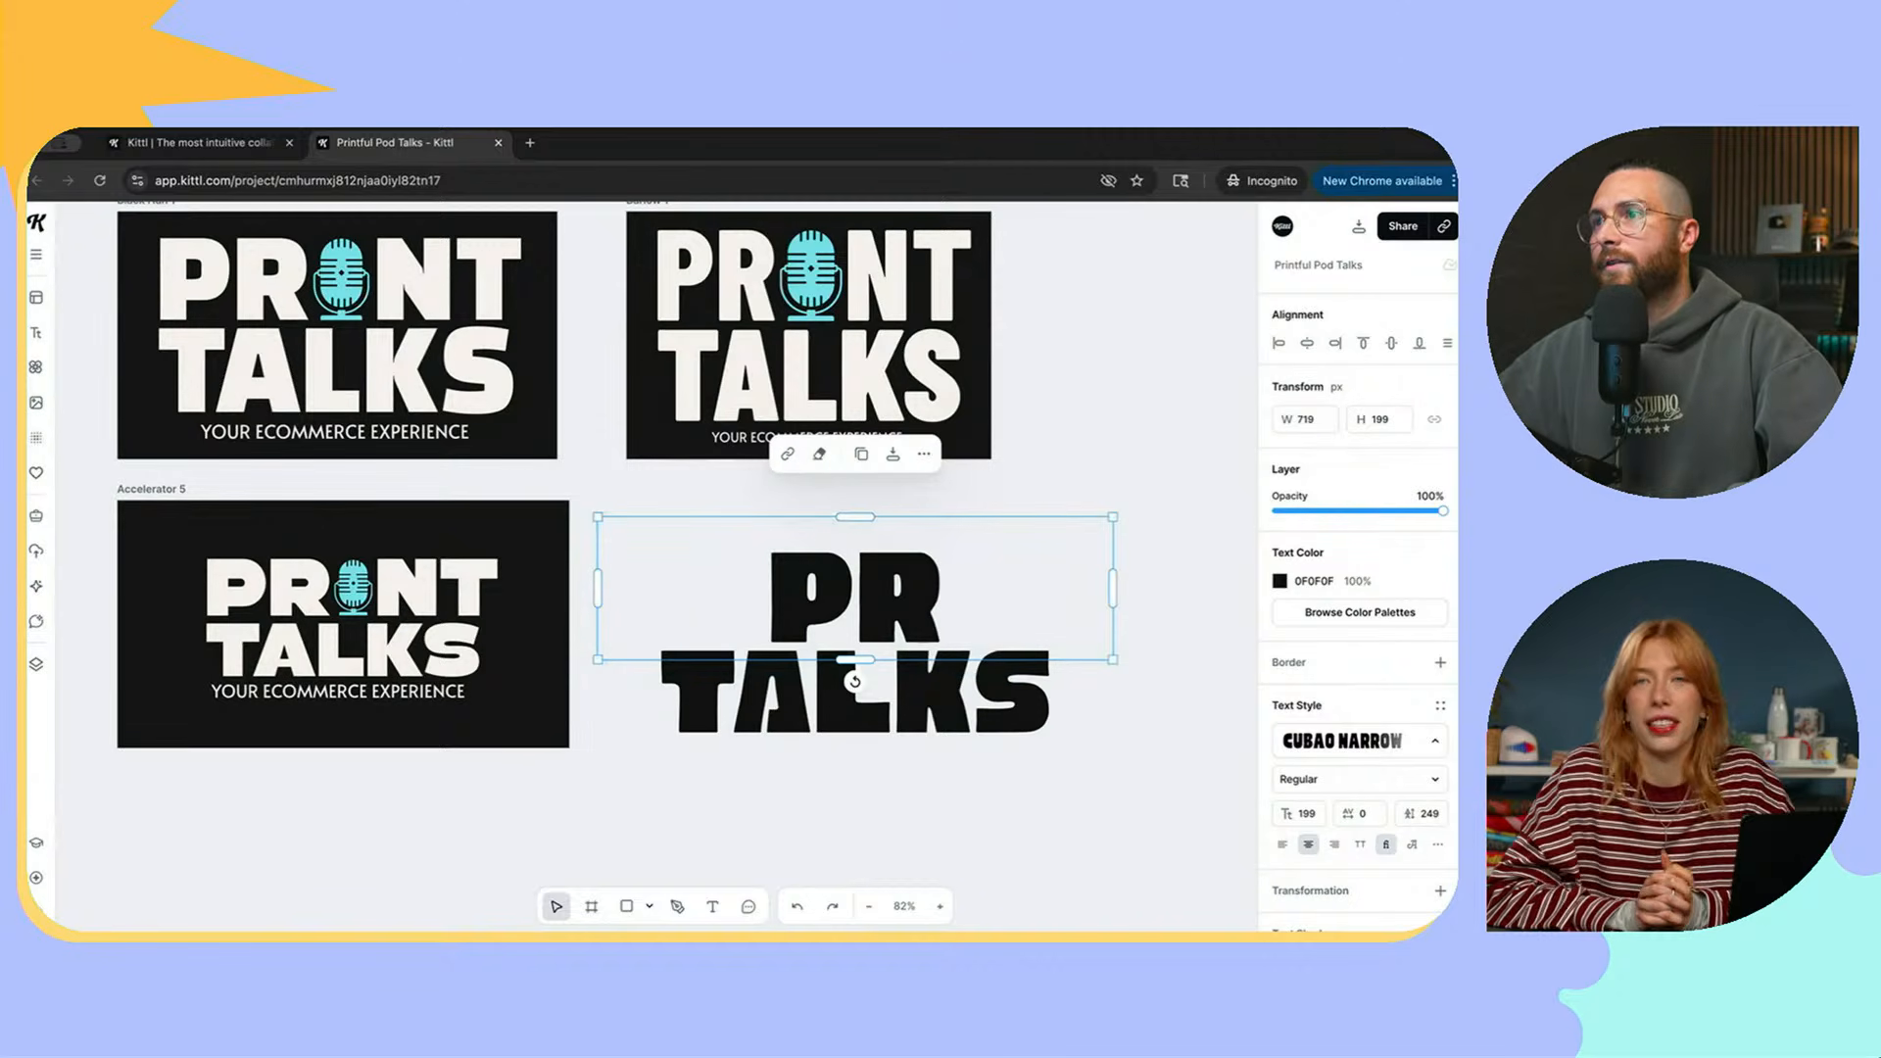
pyautogui.moveTo(1113, 588); pyautogui.dragTo(1007, 600)
# Step: Duplicate the loose PR text beside the original, leaving a gap, and change the copy to read NT
pyautogui.click(926, 583)
pyautogui.click(750, 599)
pyautogui.doubleClick(1007, 599)
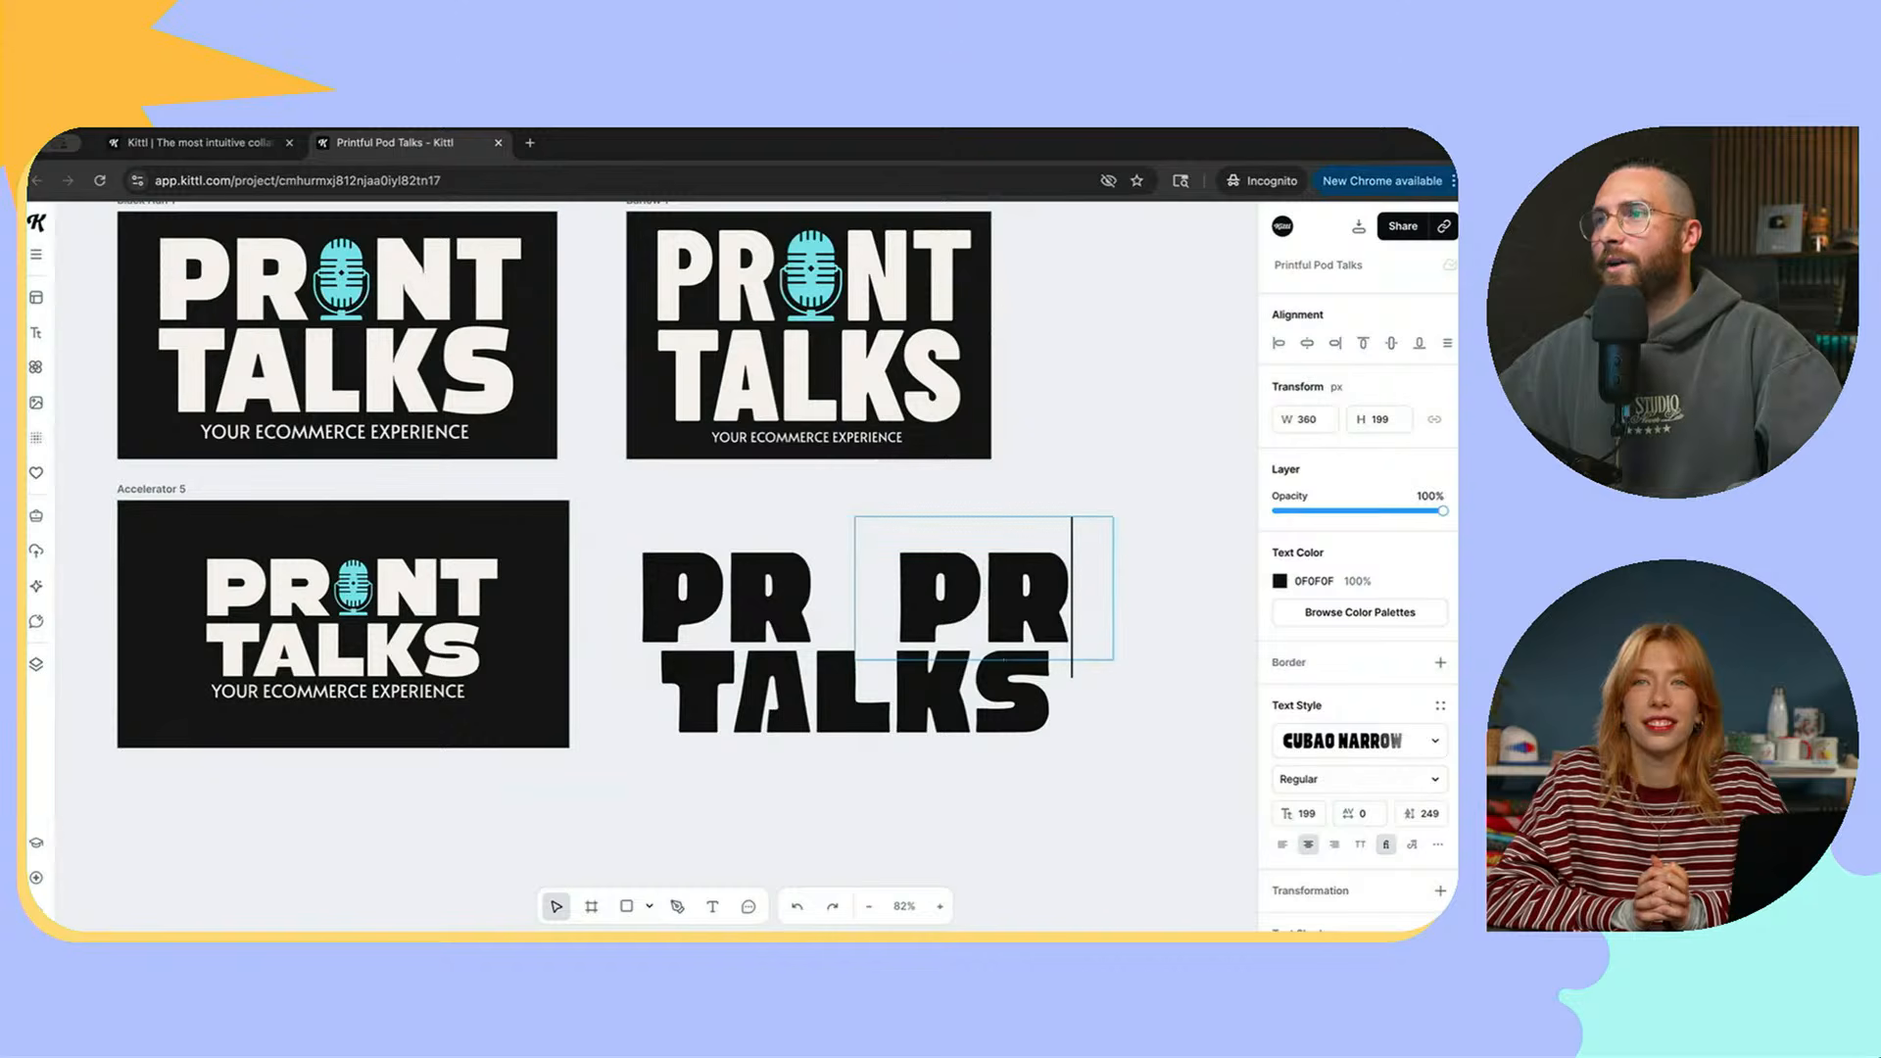
pyautogui.press('BackSpace')
pyautogui.press('BackSpace')
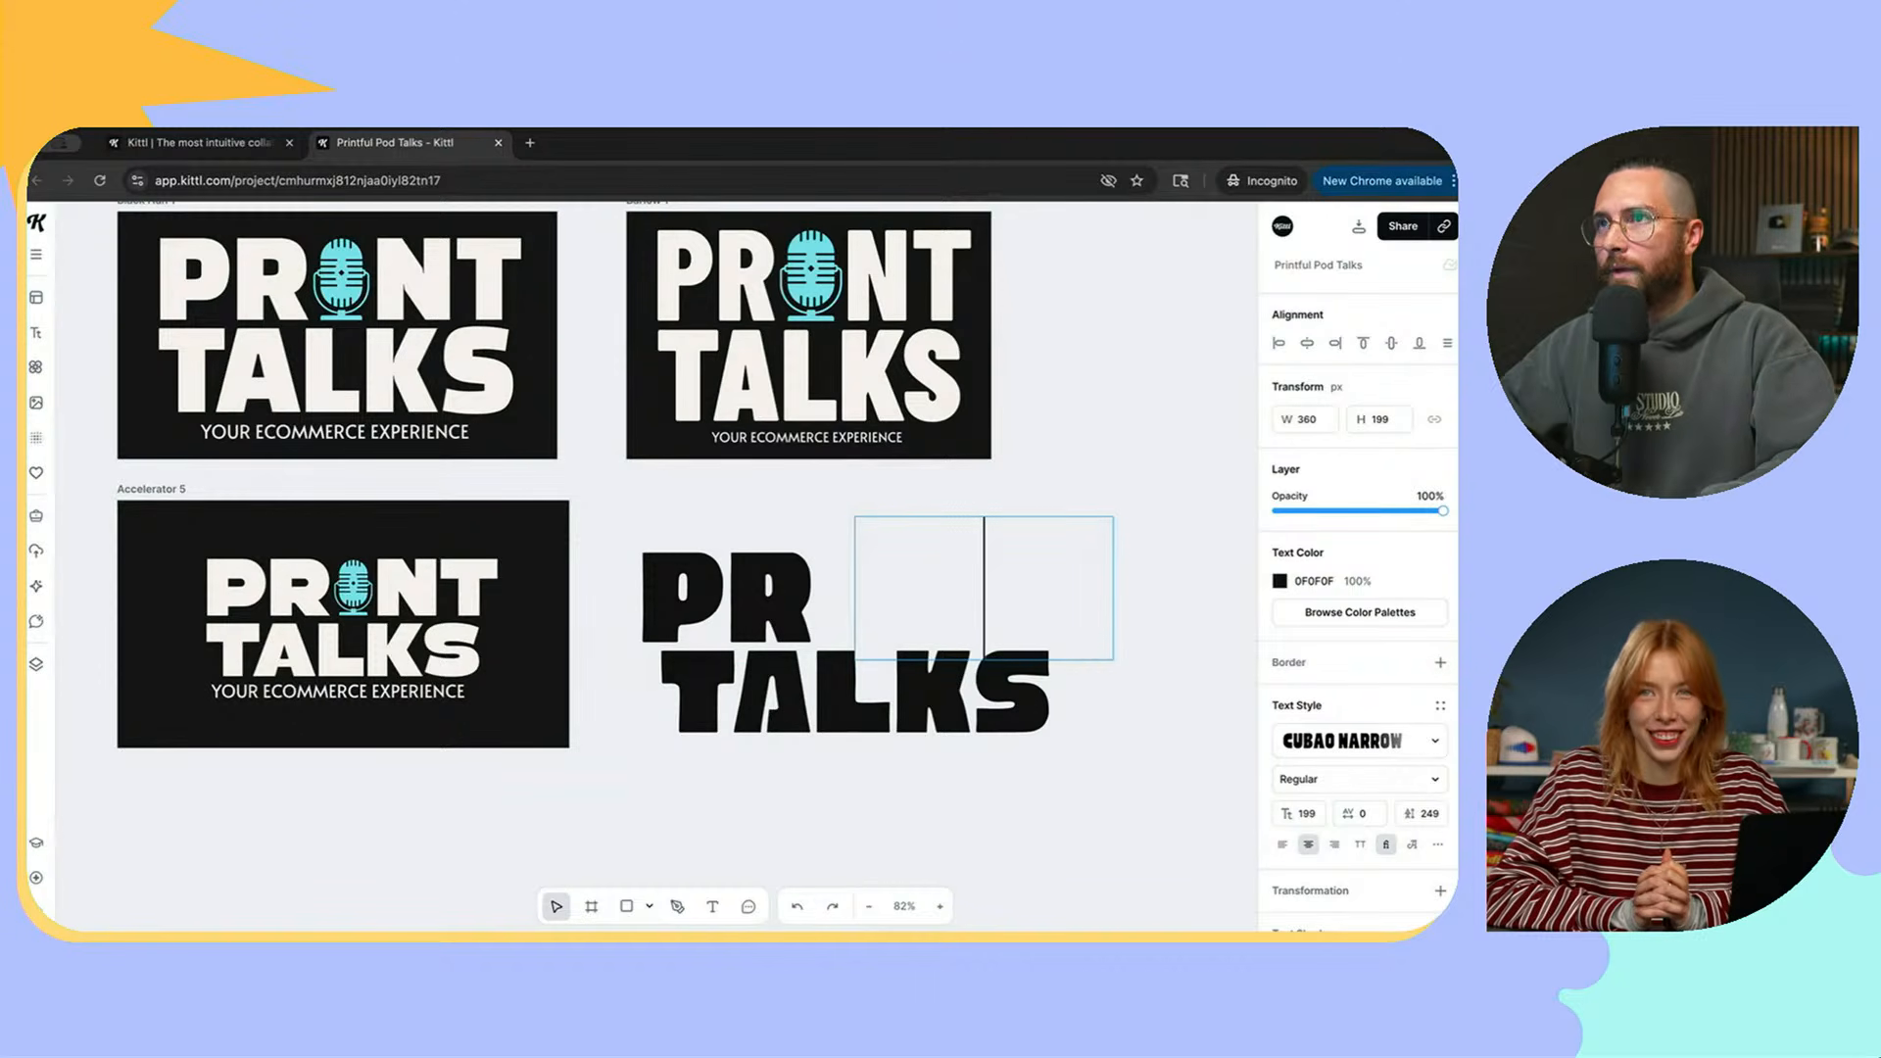
pyautogui.write('NT')
pyautogui.press('Escape')
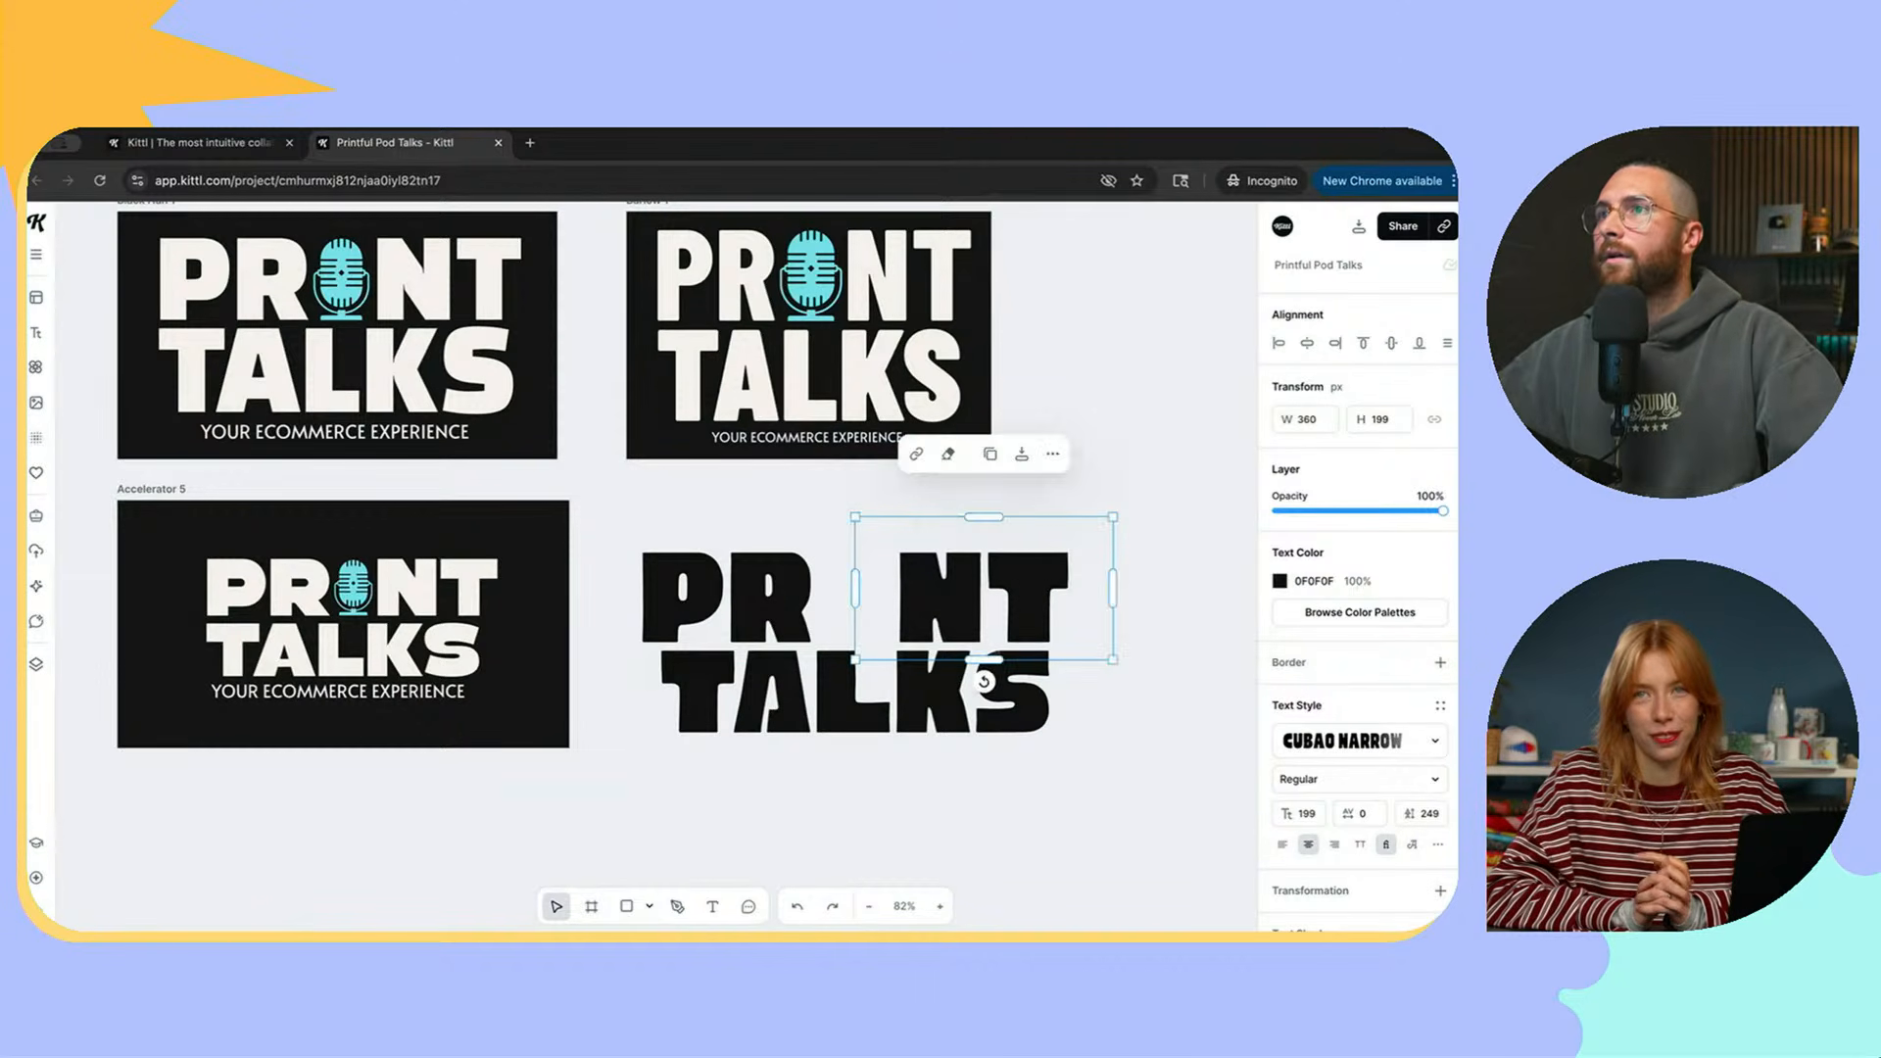
# Step: Copy the microphone image from the Barlow 1 artboard to just above the loose PR and NT texts
pyautogui.click(811, 279)
pyautogui.scroll(1, 811, 279)
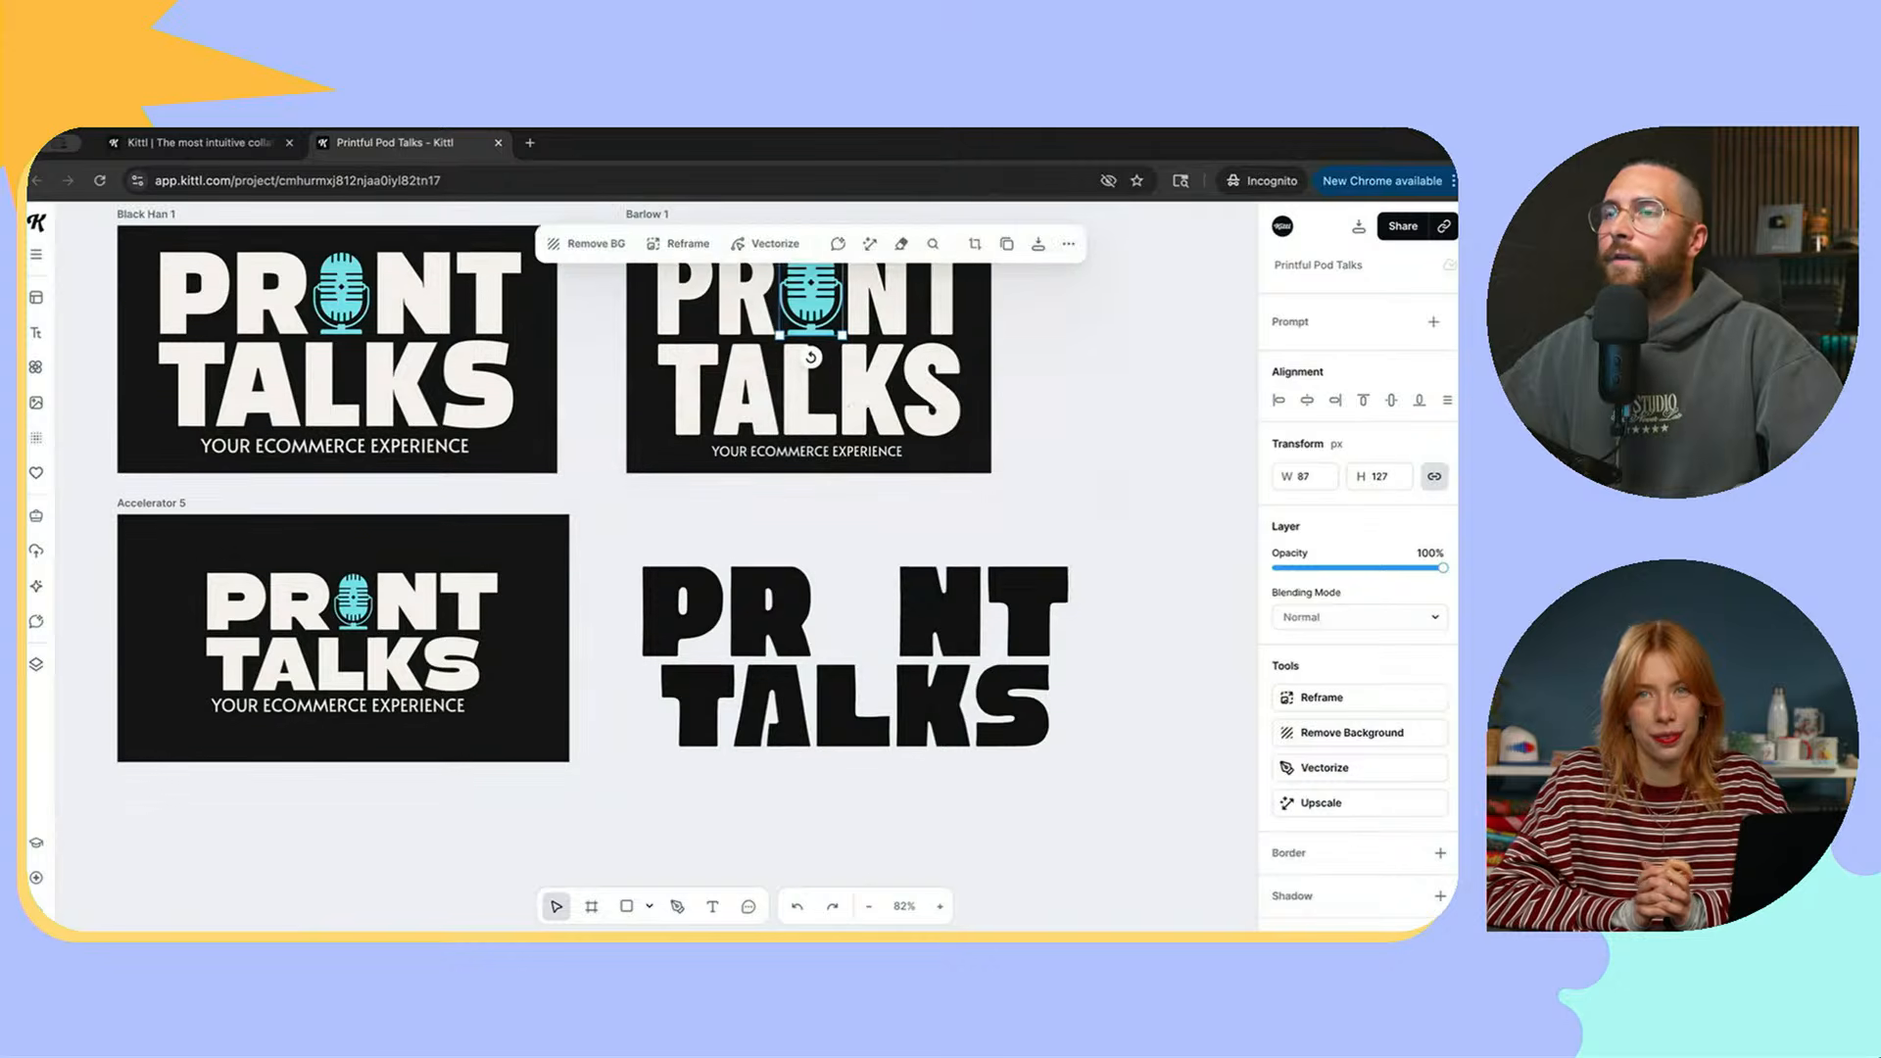
pyautogui.scroll(1, 811, 280)
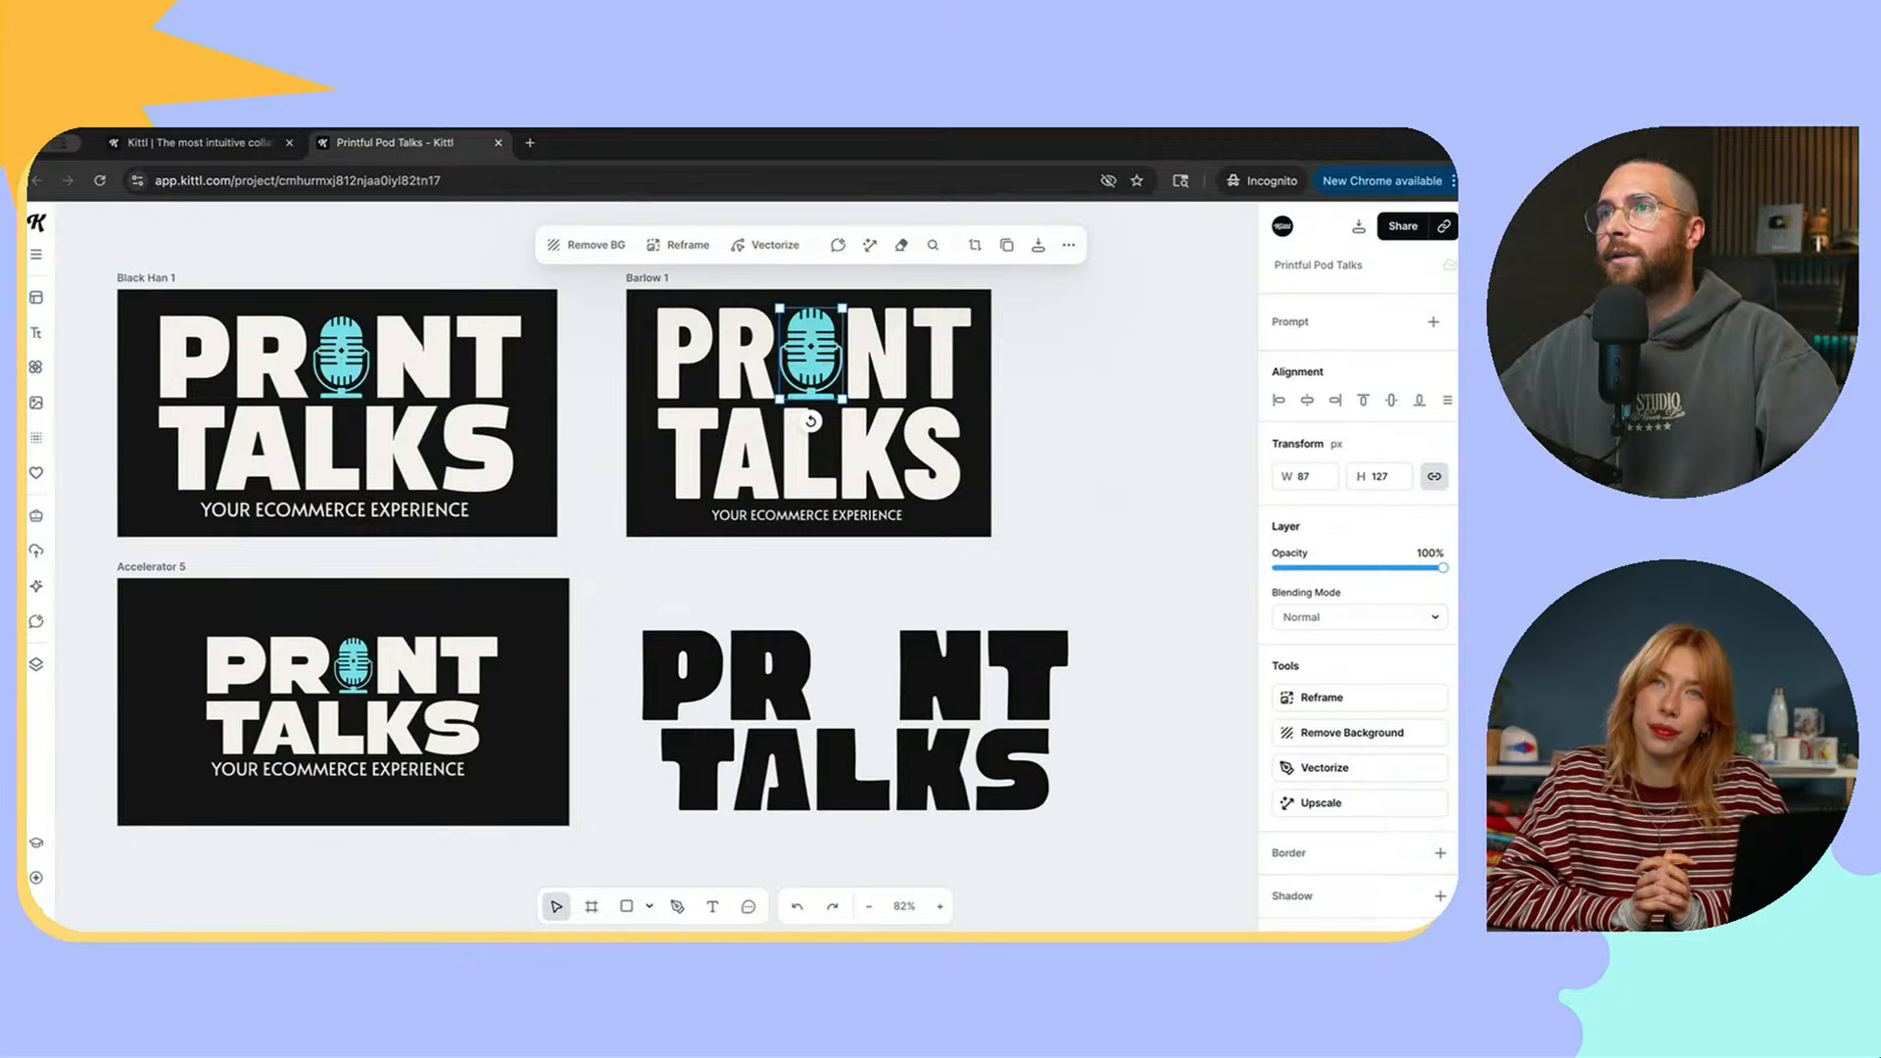
pyautogui.moveTo(811, 355); pyautogui.dragTo(811, 593)
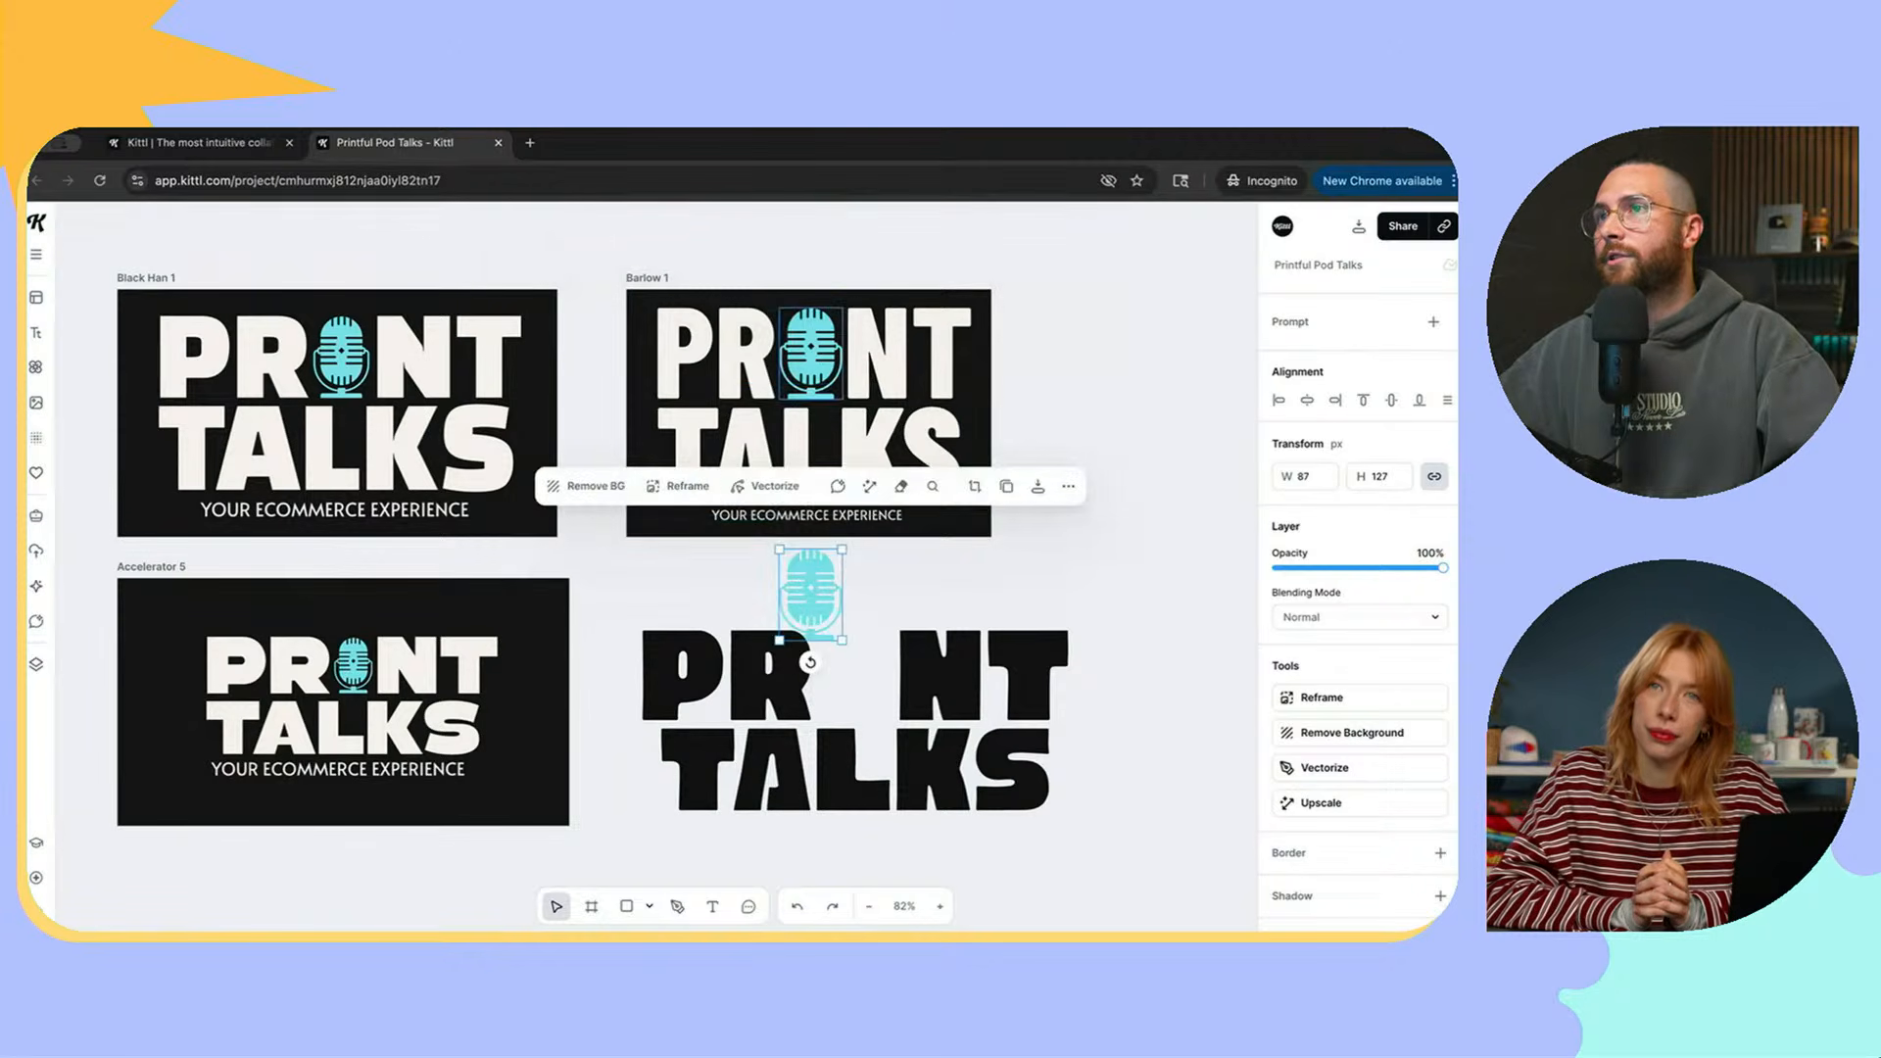
pyautogui.click(811, 354)
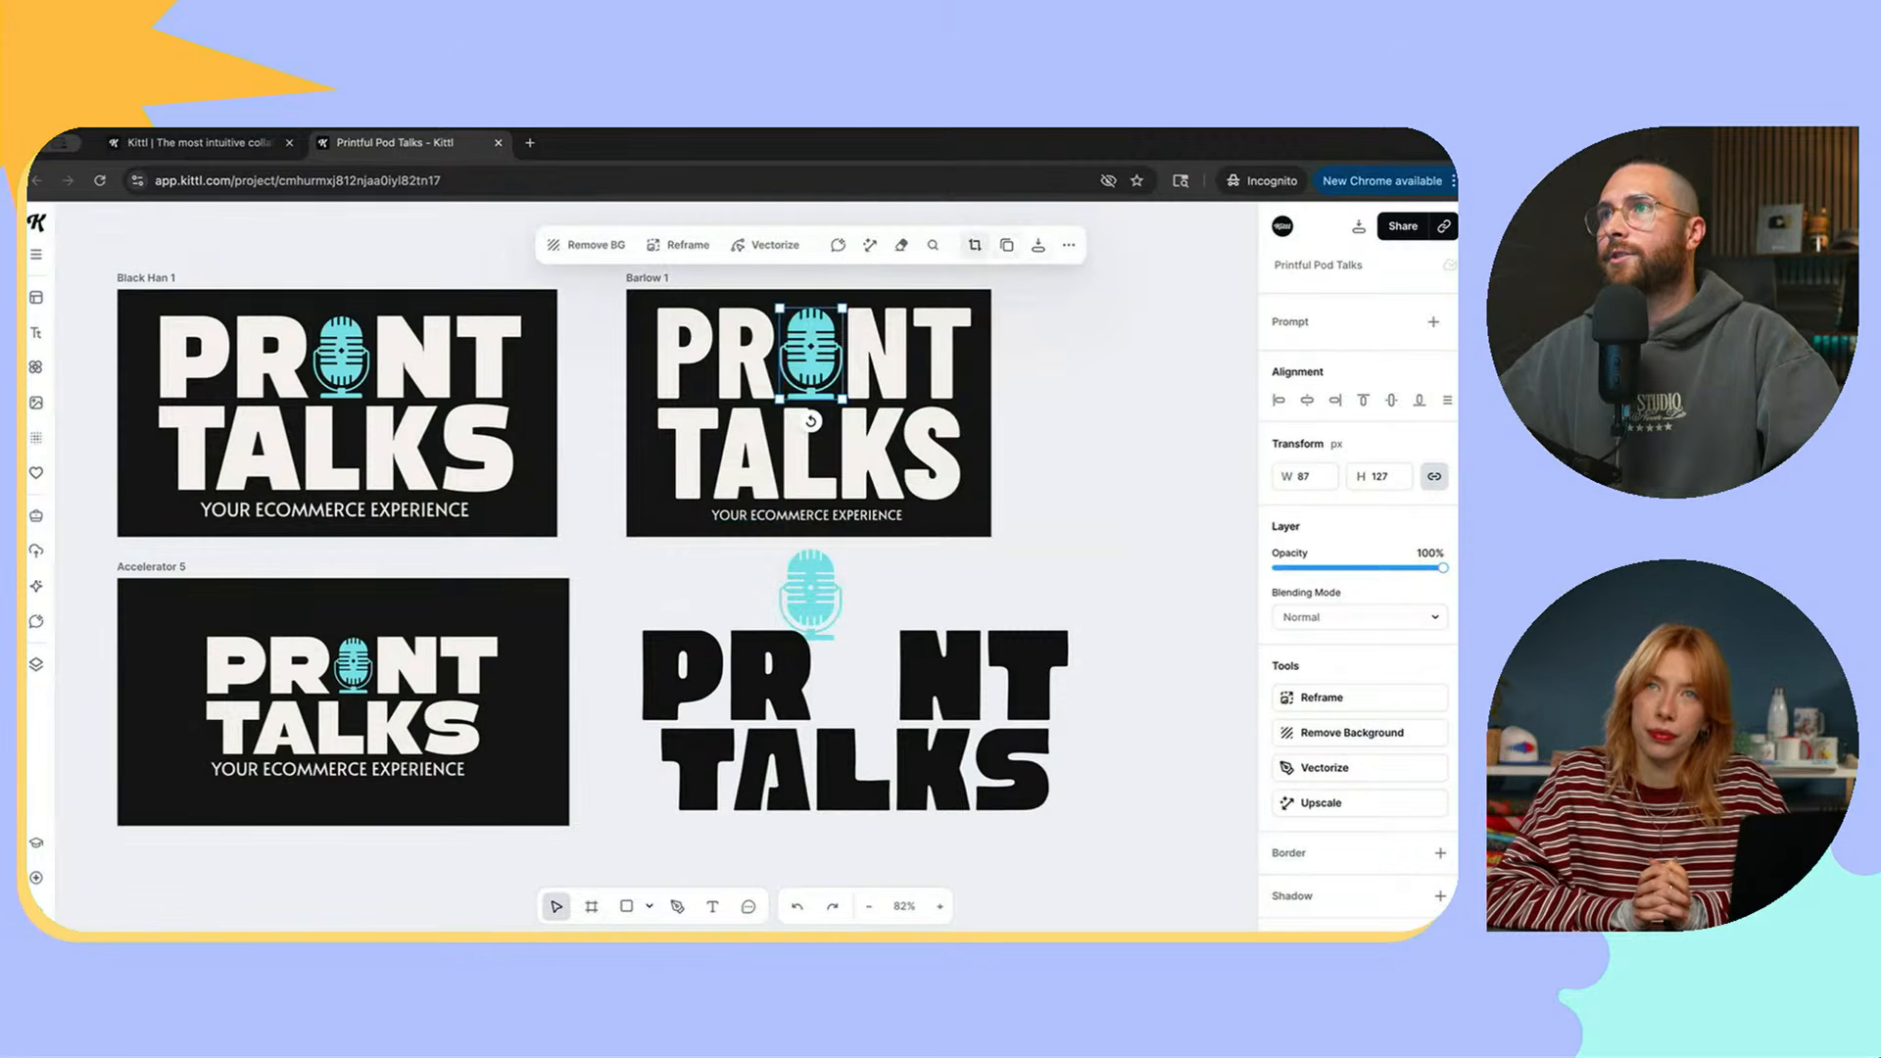
pyautogui.click(1006, 245)
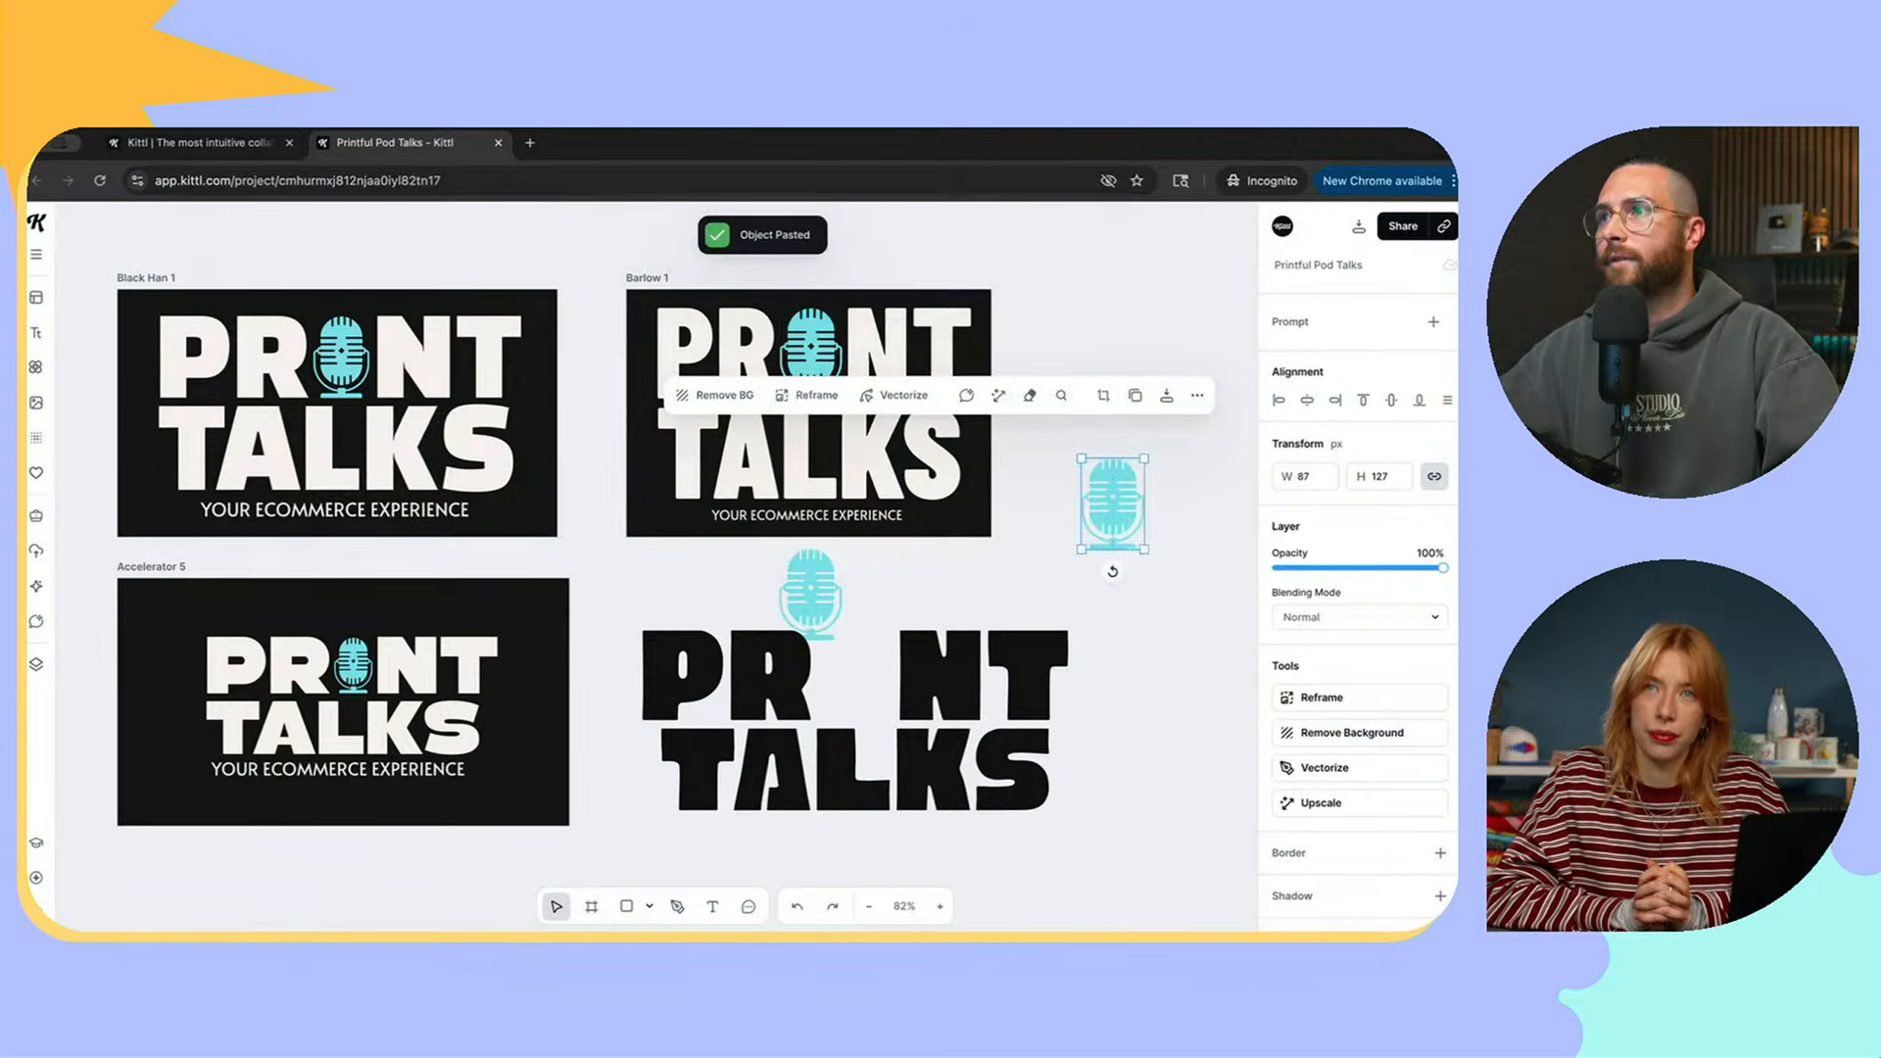
pyautogui.press('Delete')
pyautogui.moveTo(732, 678); pyautogui.dragTo(745, 685)
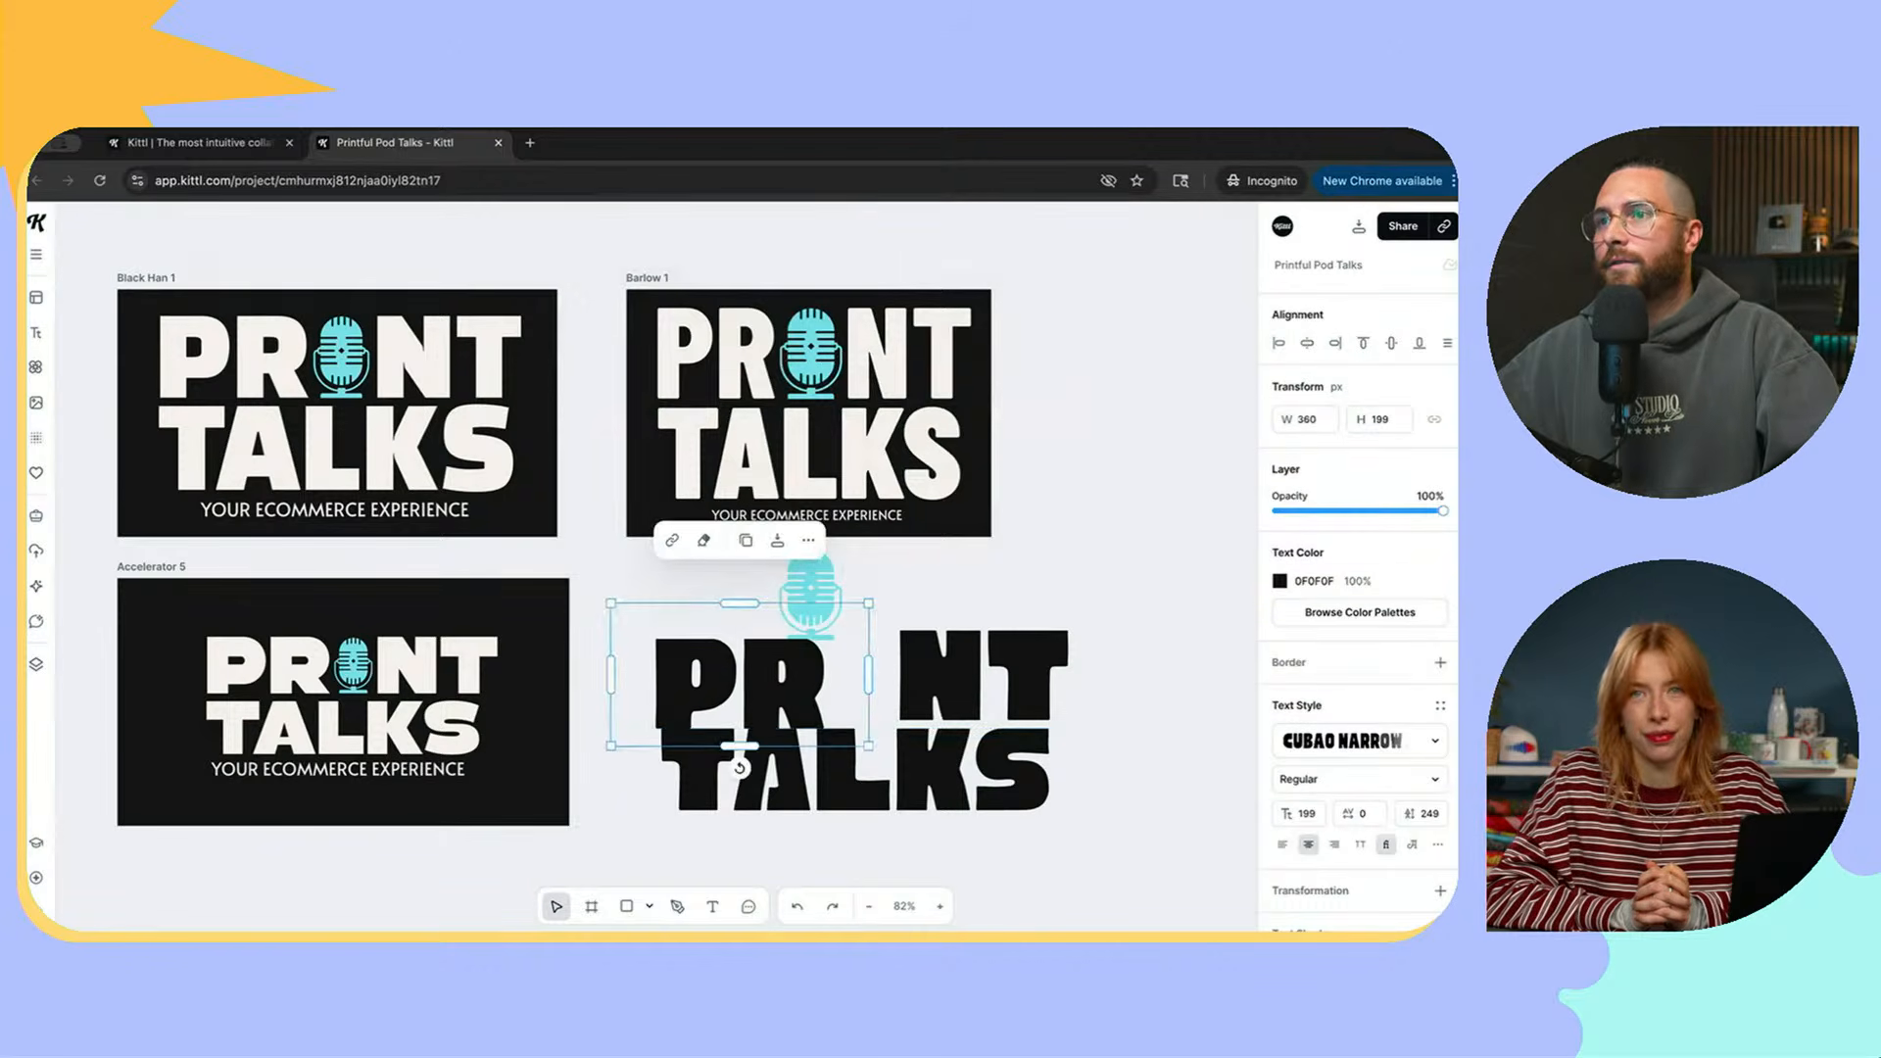
pyautogui.hotkey('ctrl', 'z')
# Step: Place the copied microphone in the gap between the loose PR and NT texts as the letter I
pyautogui.moveTo(810, 599); pyautogui.dragTo(855, 675)
pyautogui.scroll(4, 939, 628)
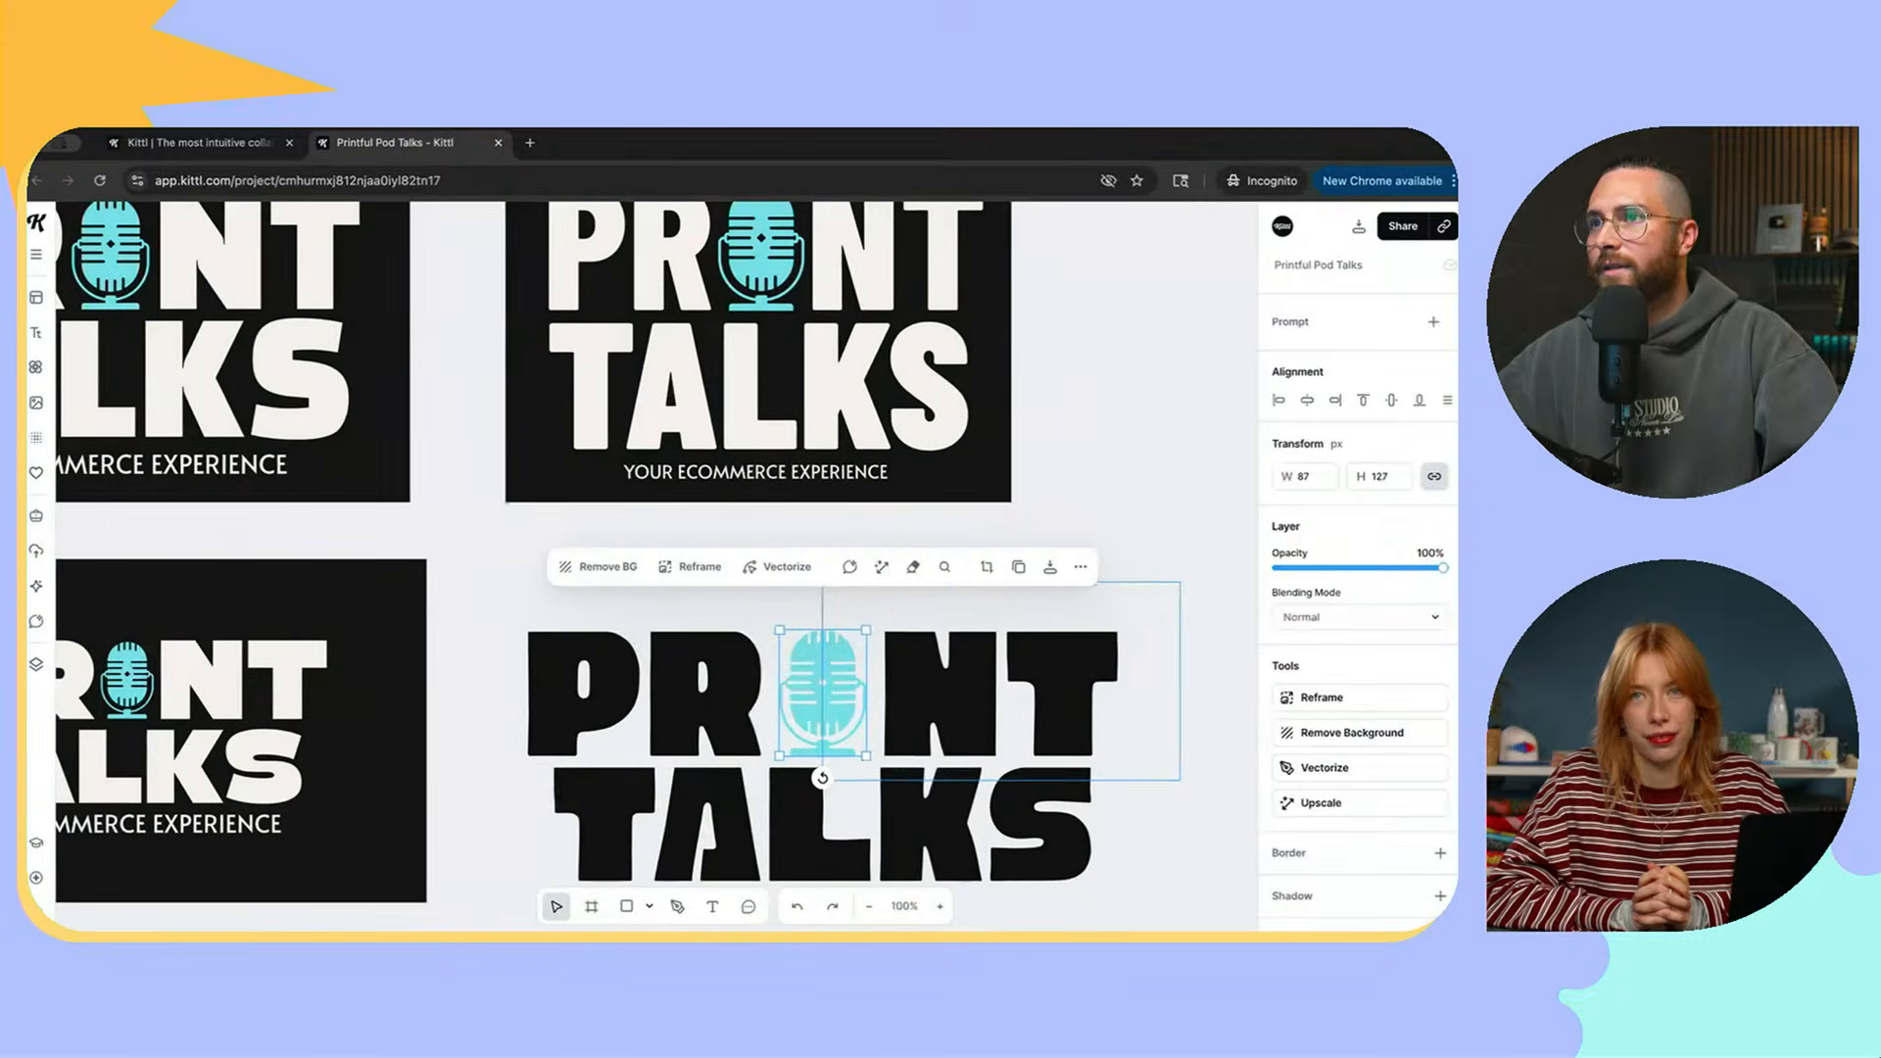
pyautogui.scroll(3, 860, 676)
pyautogui.scroll(-5, 860, 676)
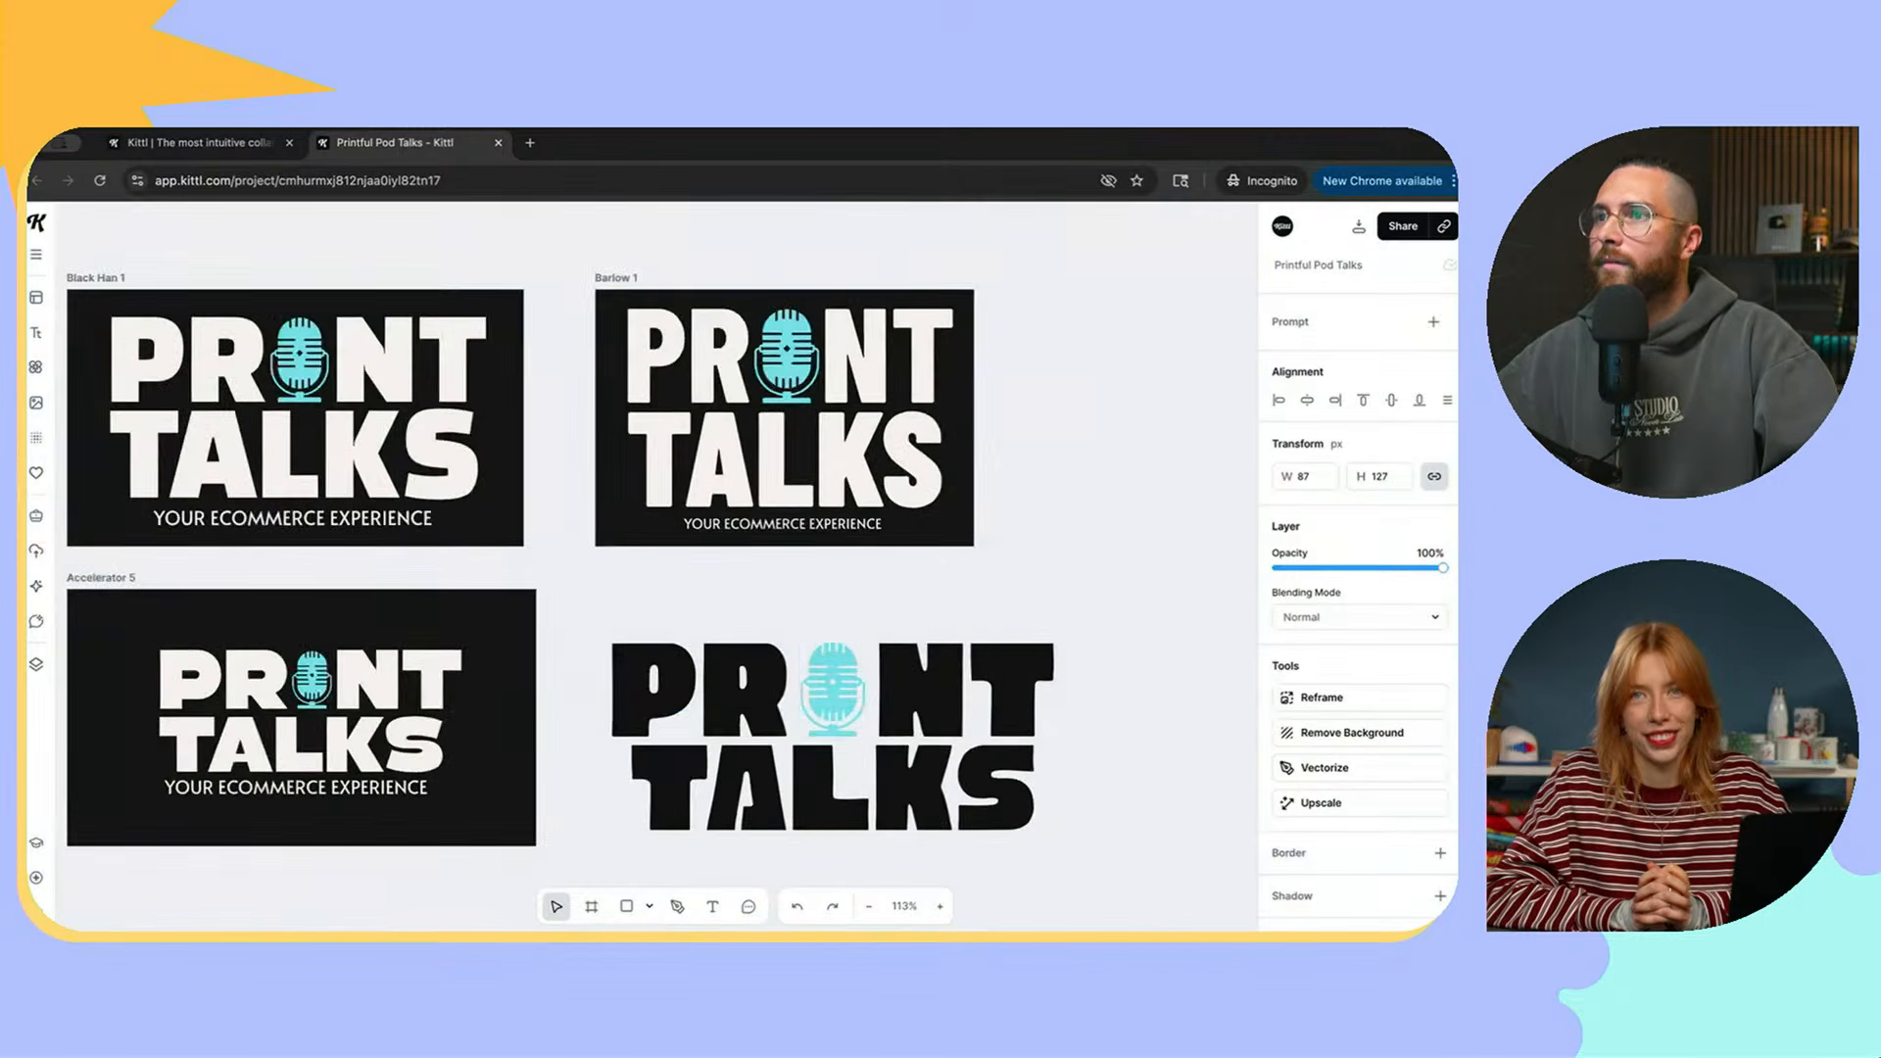
# Step: Try centring the microphone vertically with the loose PR and NT texts, and shift it back down between the letters
pyautogui.click(784, 867)
pyautogui.moveTo(636, 580); pyautogui.dragTo(963, 698)
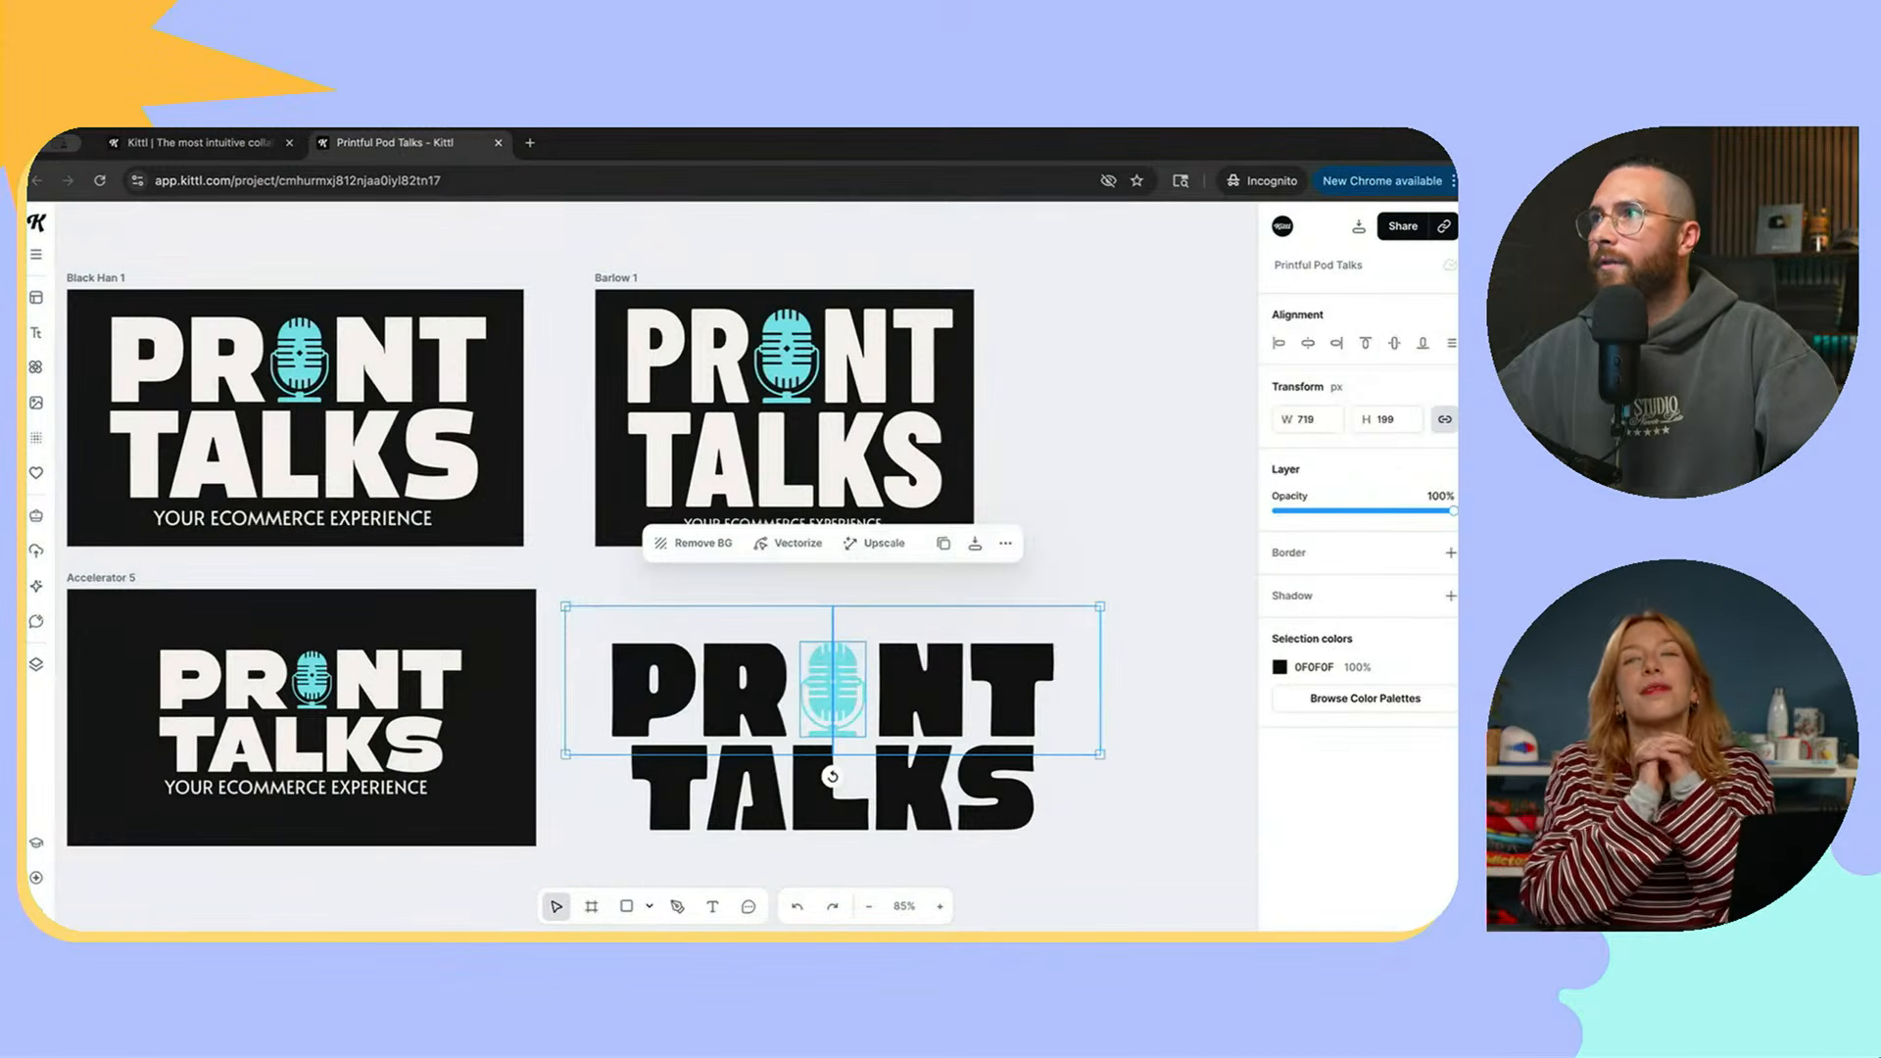
pyautogui.click(1394, 343)
pyautogui.click(1166, 490)
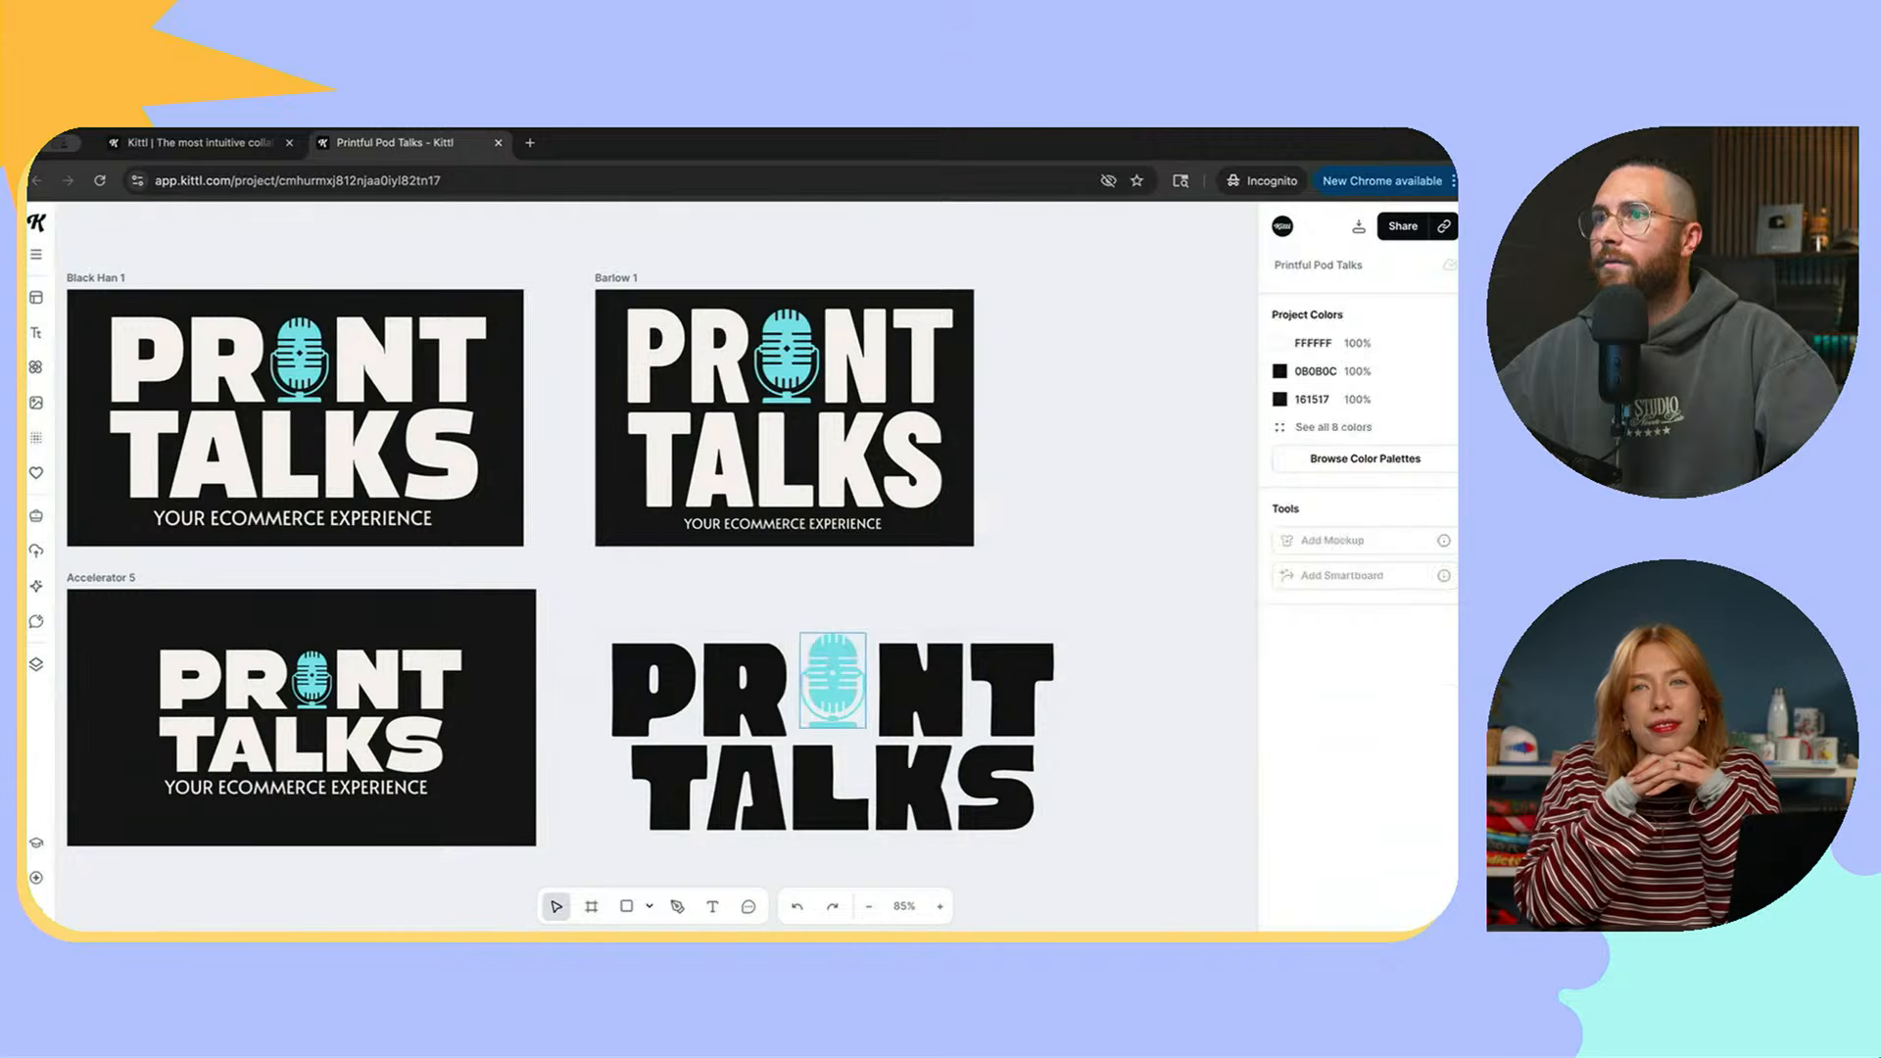
pyautogui.moveTo(833, 680); pyautogui.dragTo(832, 690)
pyautogui.click(843, 867)
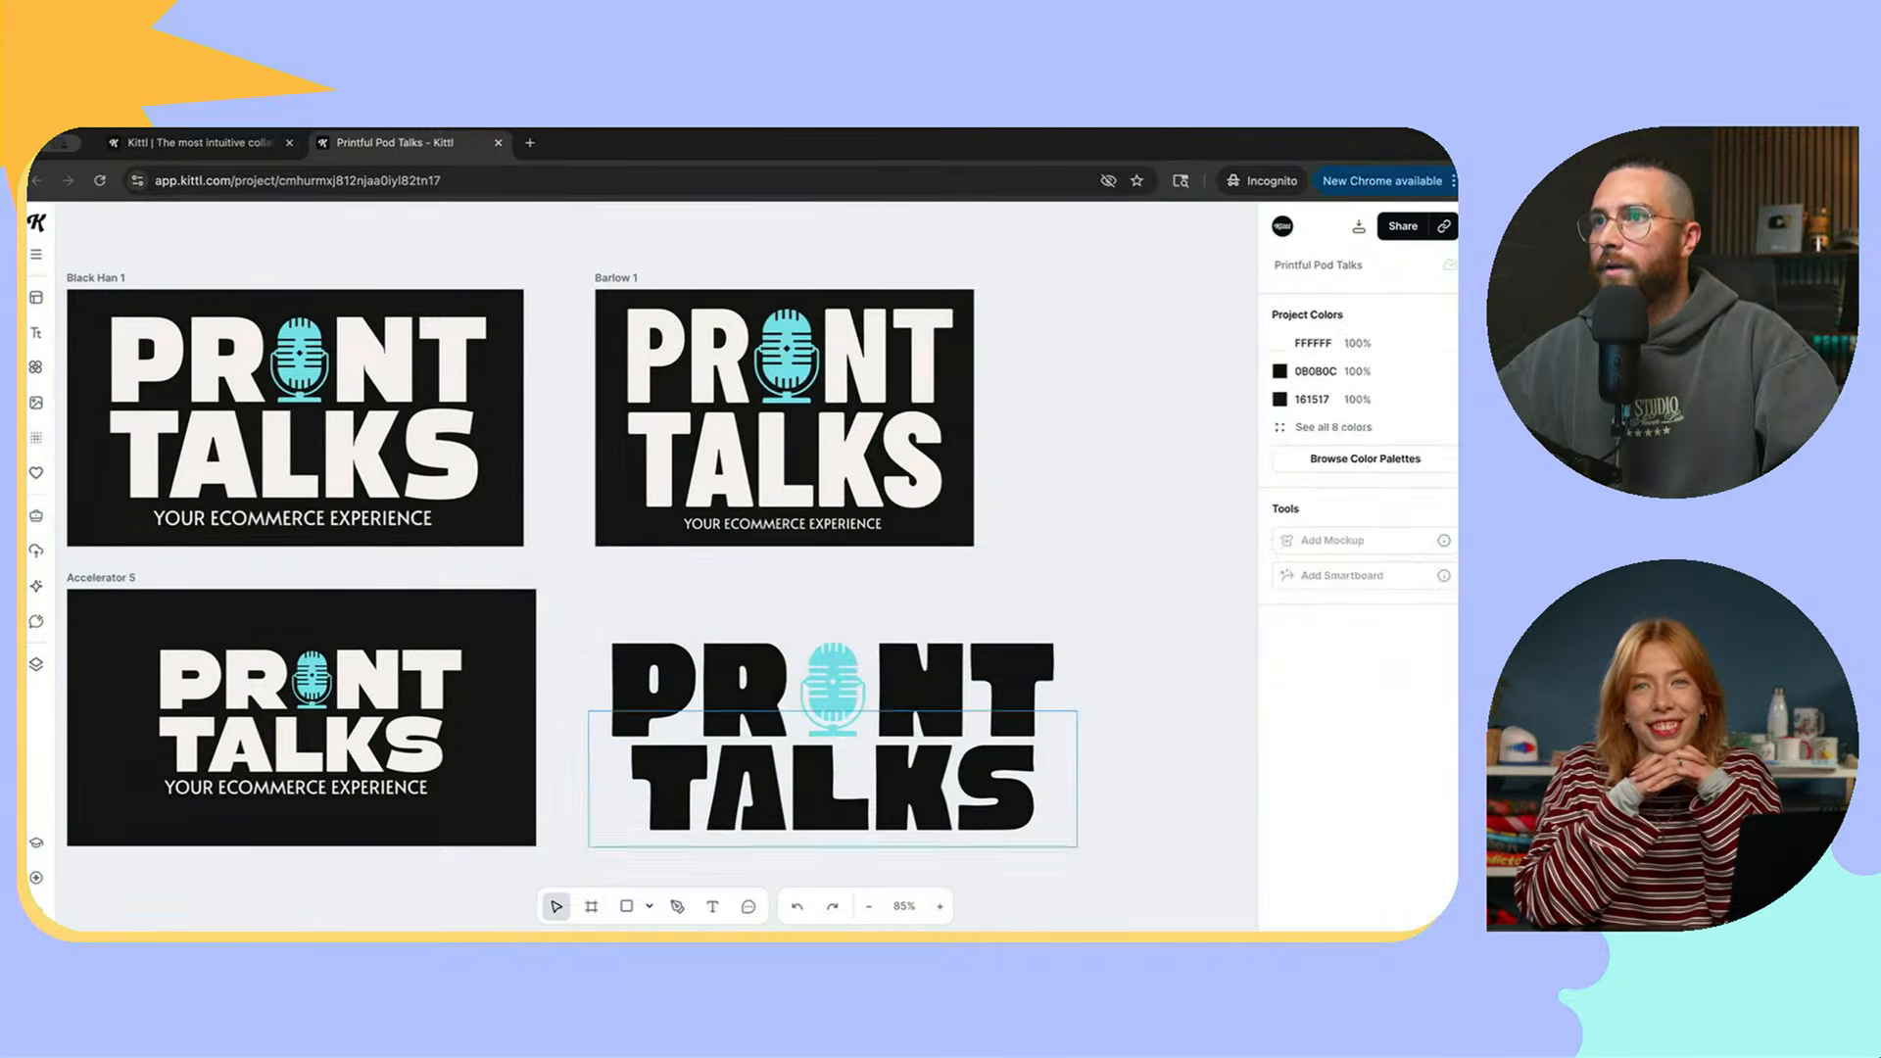
# Step: Enlarge the loose TALKS text to about 704 × 195 px so its width comes closer to the PRINT row
pyautogui.scroll(3, 688, 713)
pyautogui.click(754, 803)
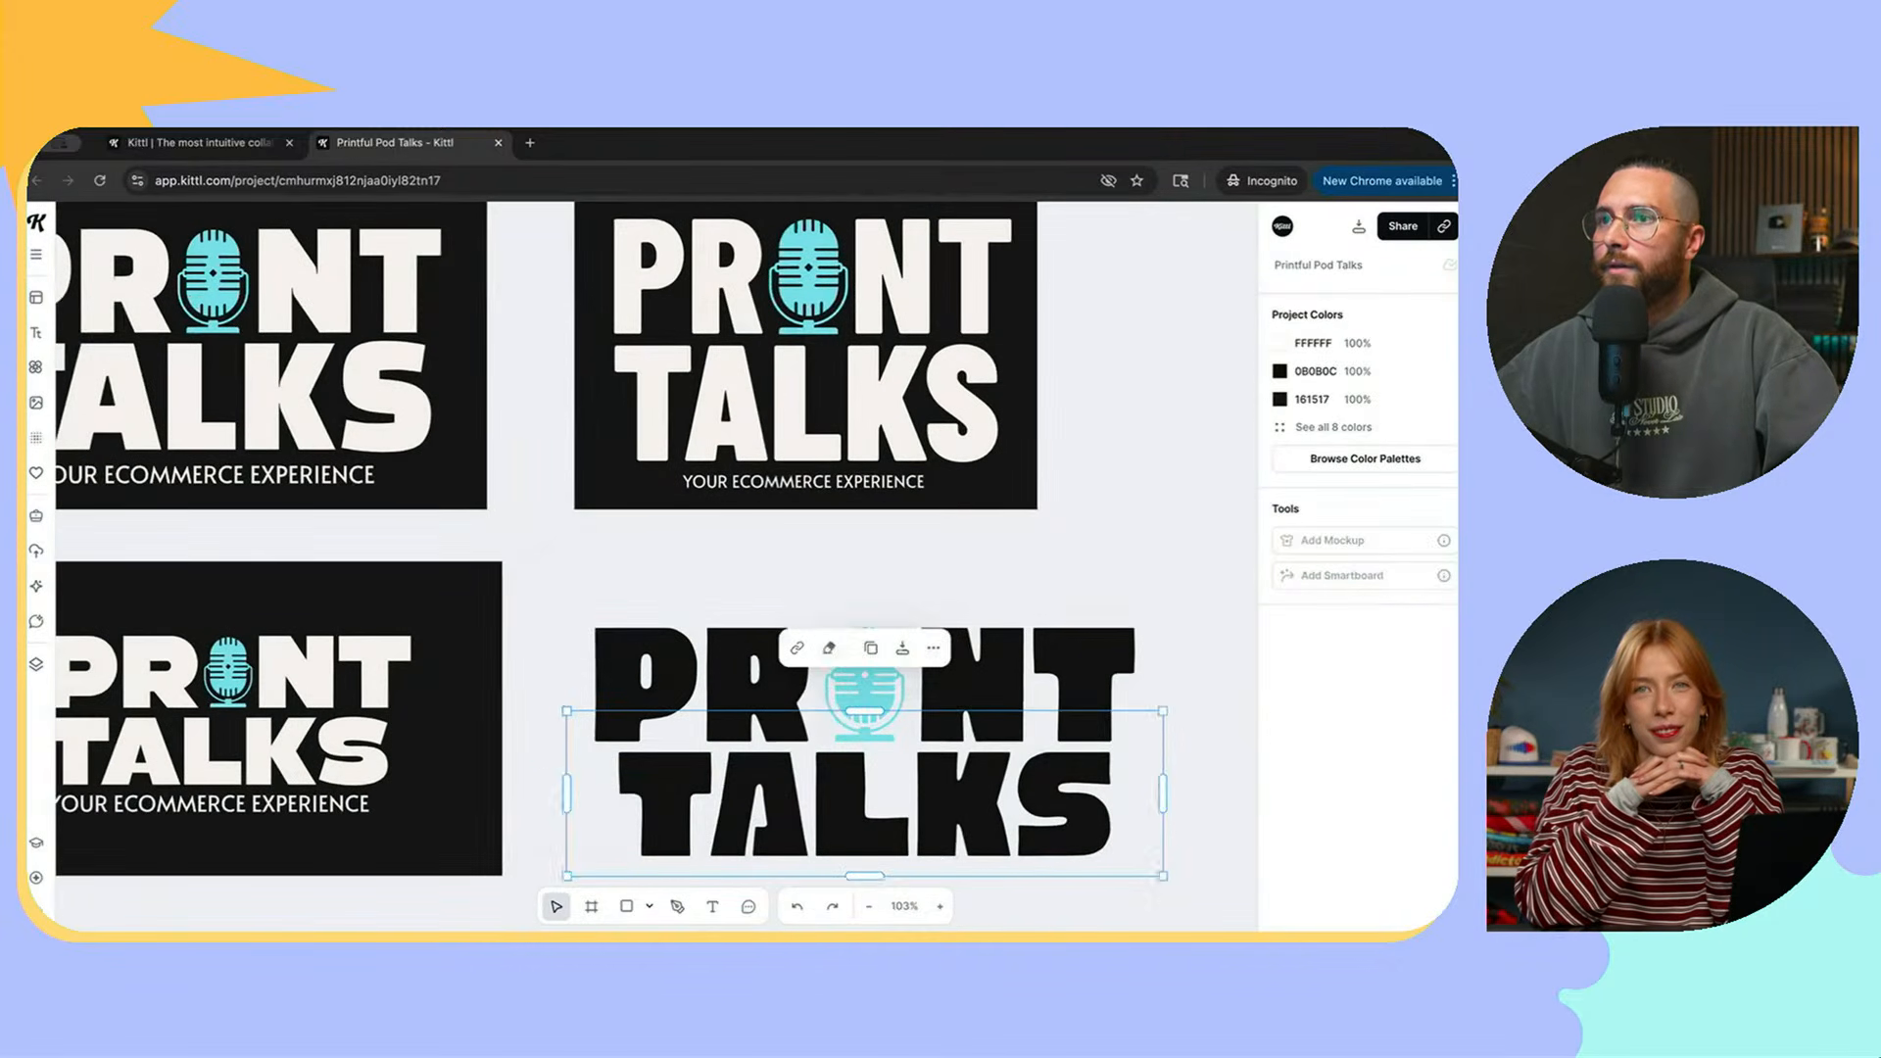
pyautogui.moveTo(566, 875); pyautogui.dragTo(538, 882)
pyautogui.scroll(-3, 647, 563)
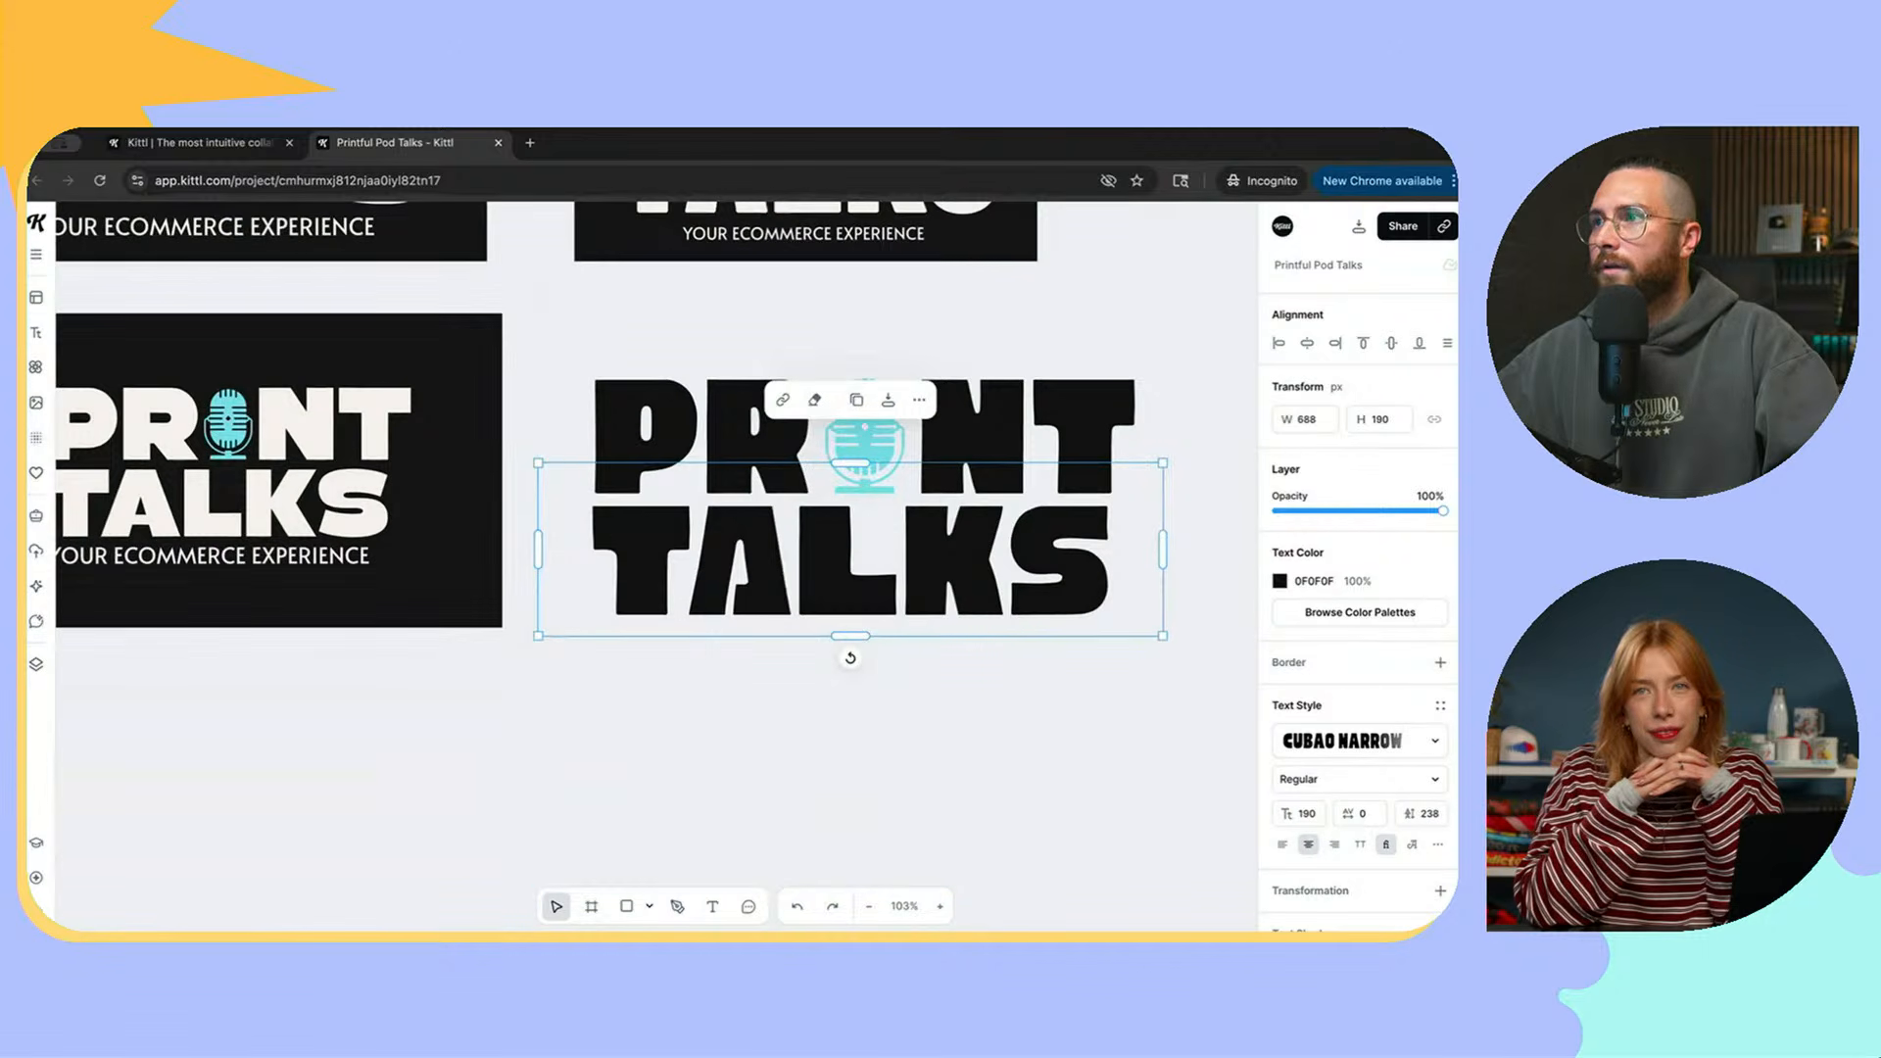
pyautogui.moveTo(1162, 636); pyautogui.dragTo(1178, 640)
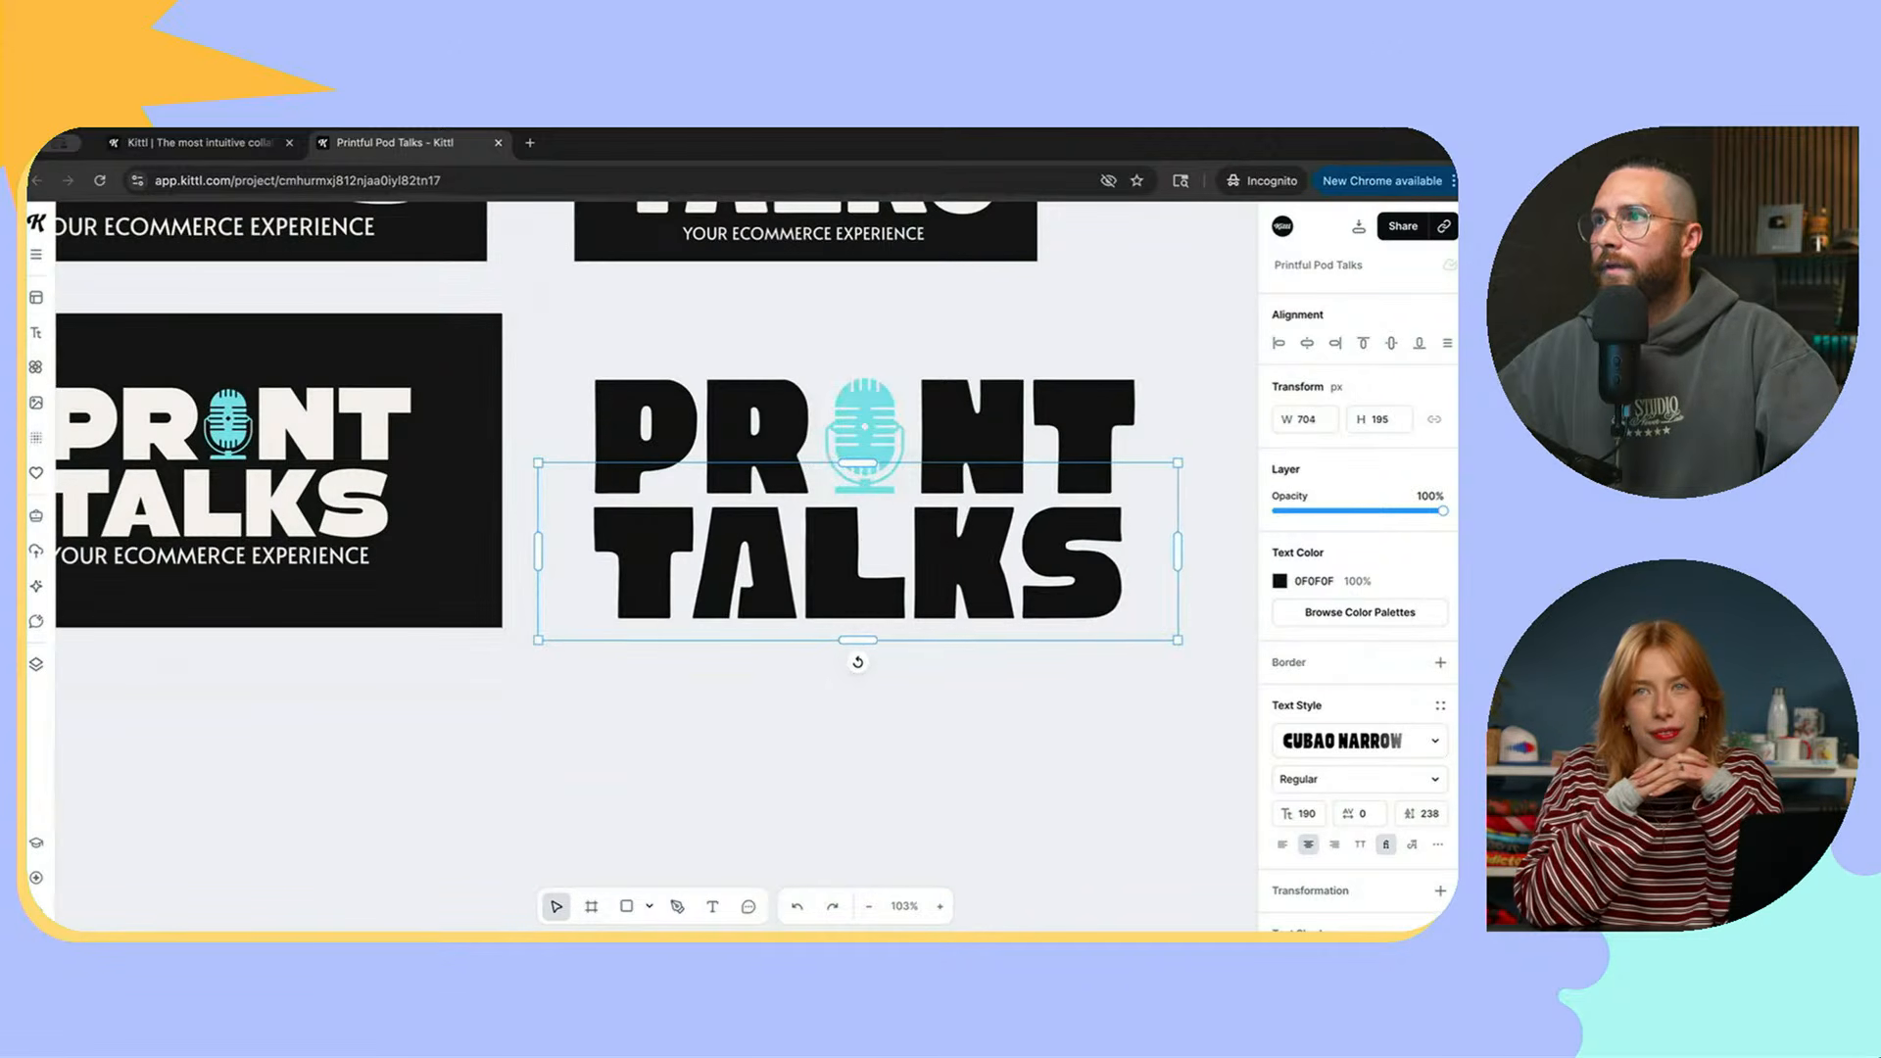
pyautogui.click(1154, 694)
# Step: Compare the loose Cubao Narrow logo with the other artboards and examine the prompt of the upper PRINT TALKS smartboard
pyautogui.scroll(-5, 1154, 694)
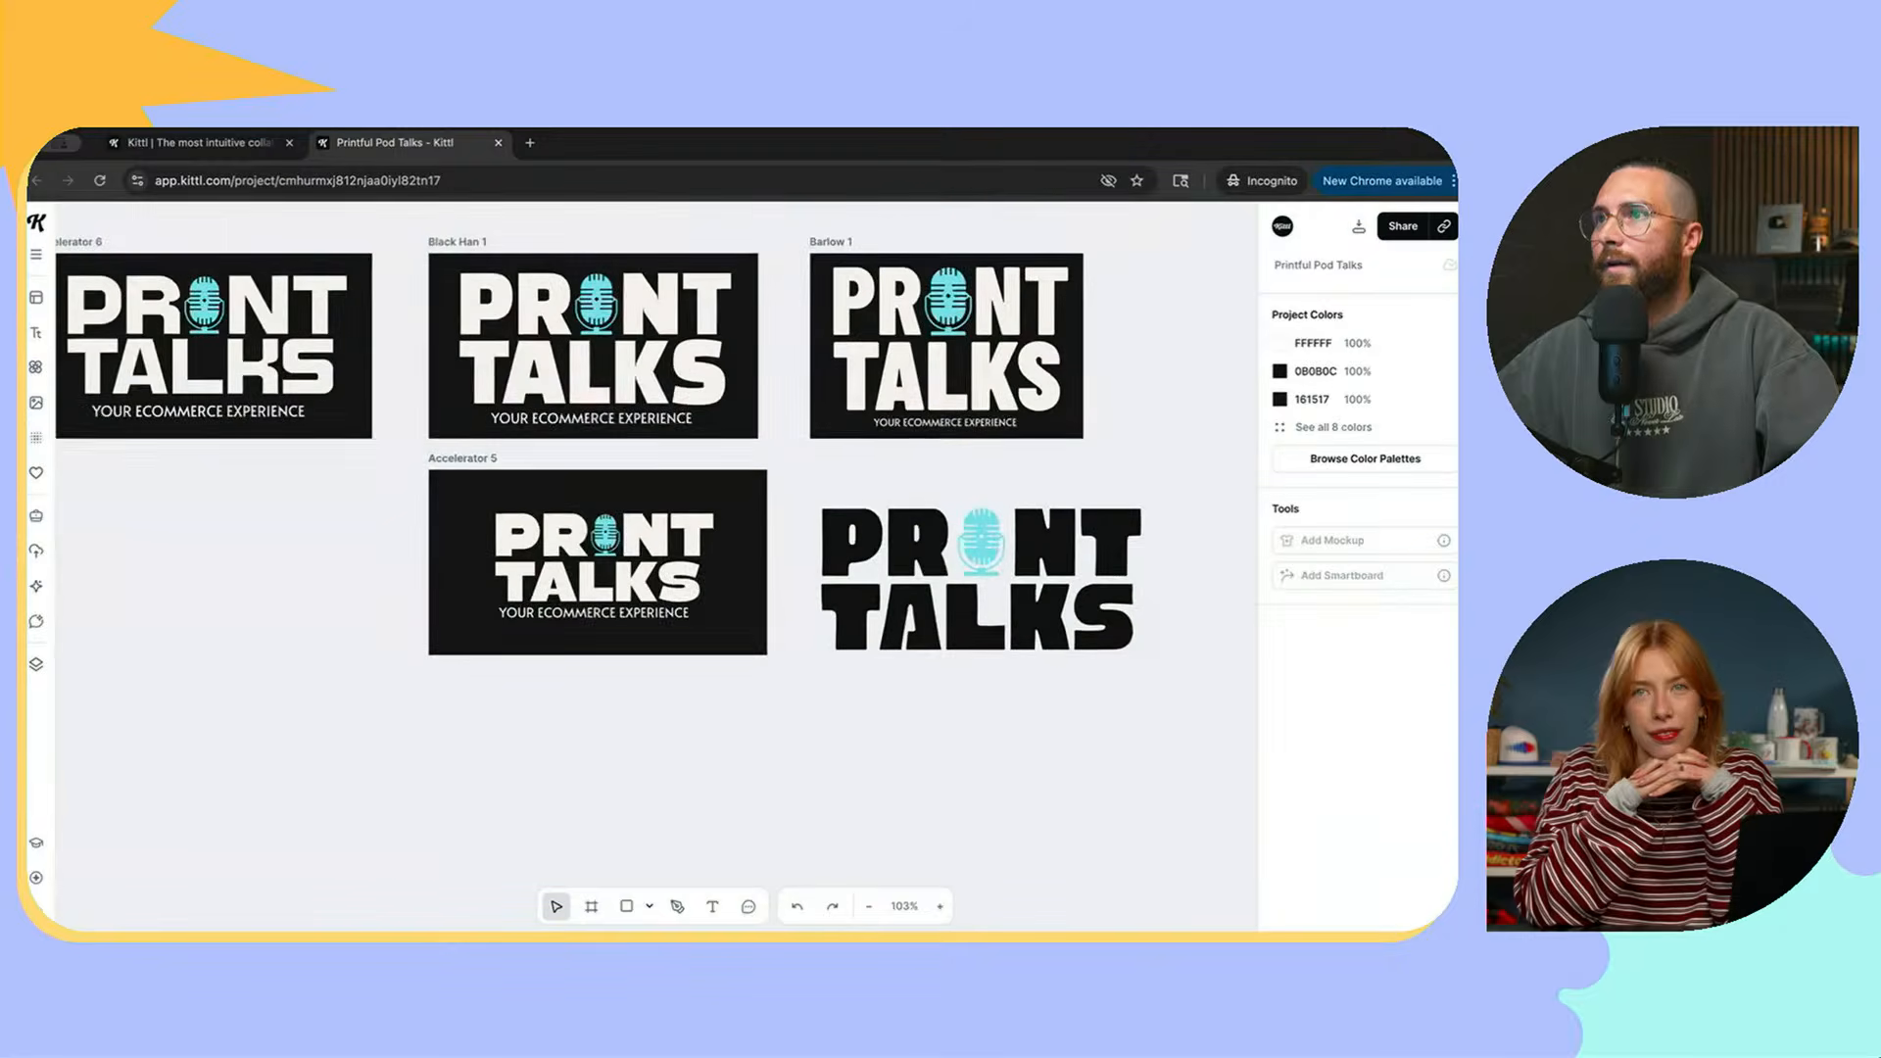
pyautogui.scroll(1, 657, 566)
pyautogui.moveTo(1114, 694); pyautogui.dragTo(868, 539)
pyautogui.press('Escape')
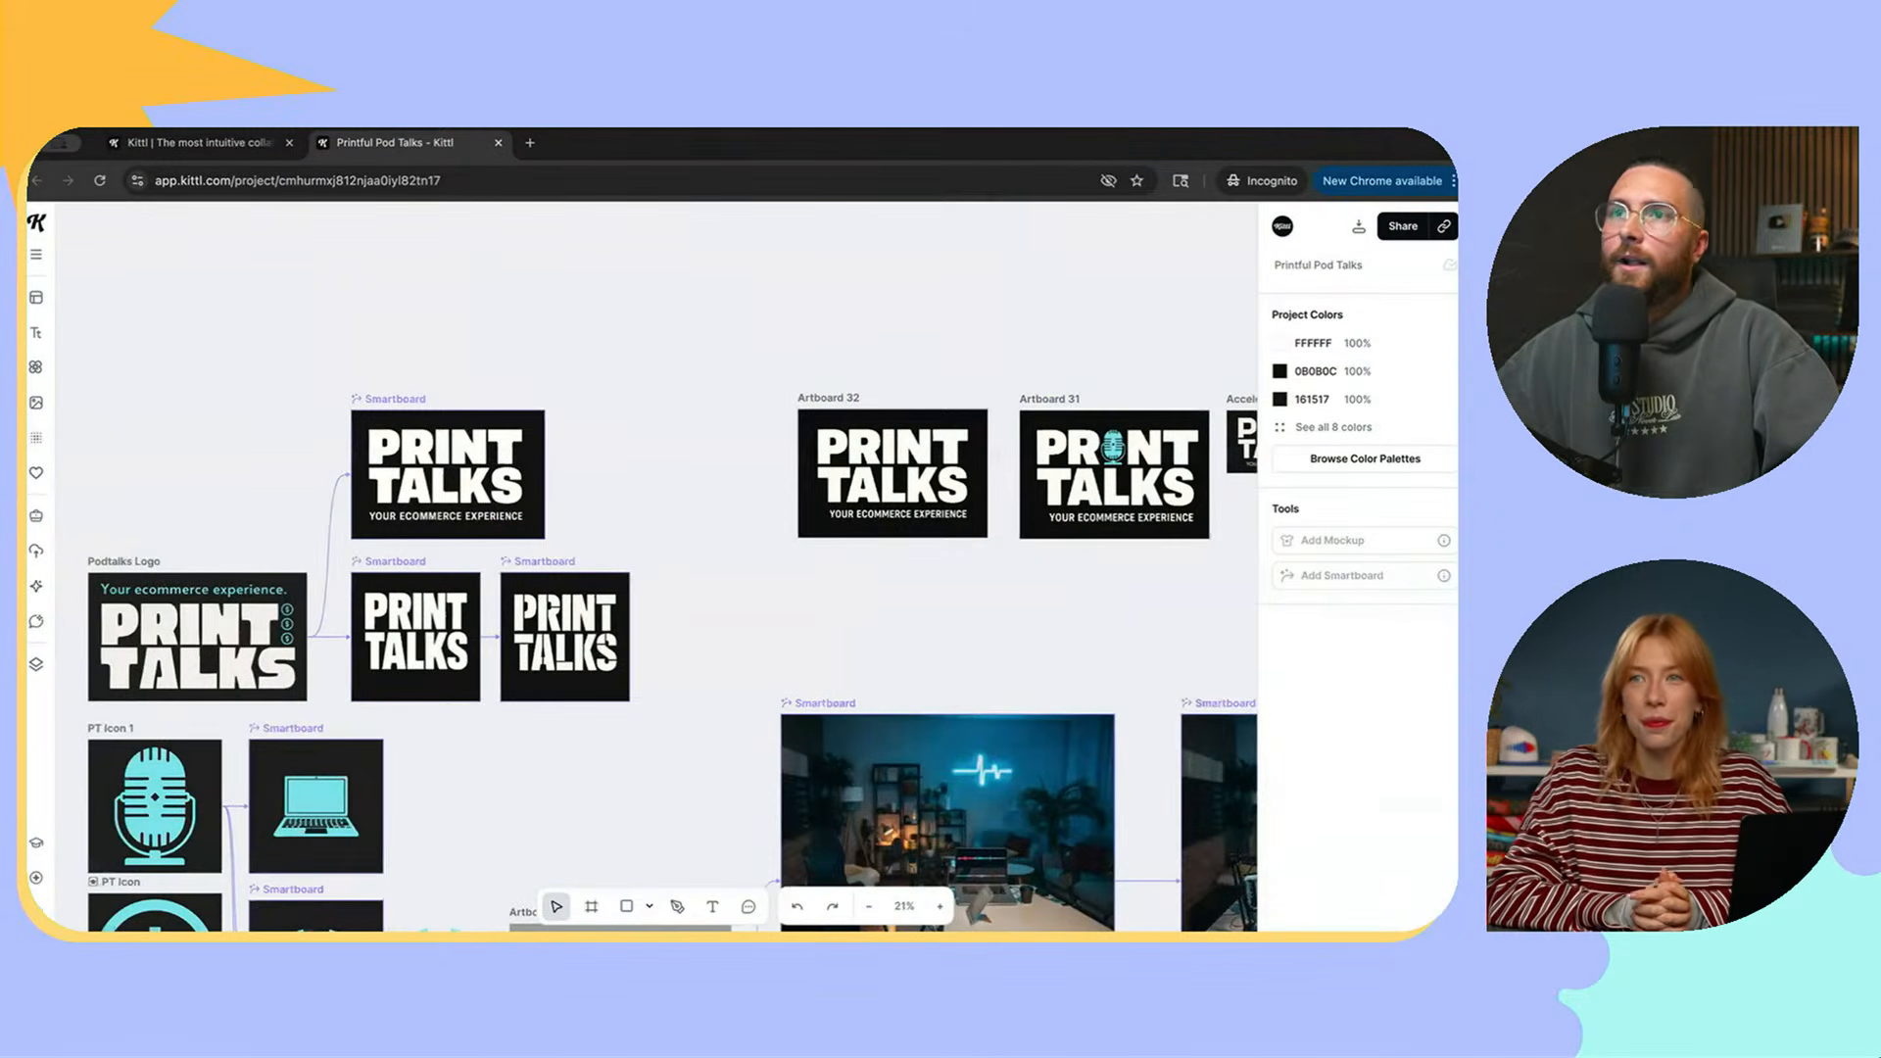
pyautogui.click(447, 474)
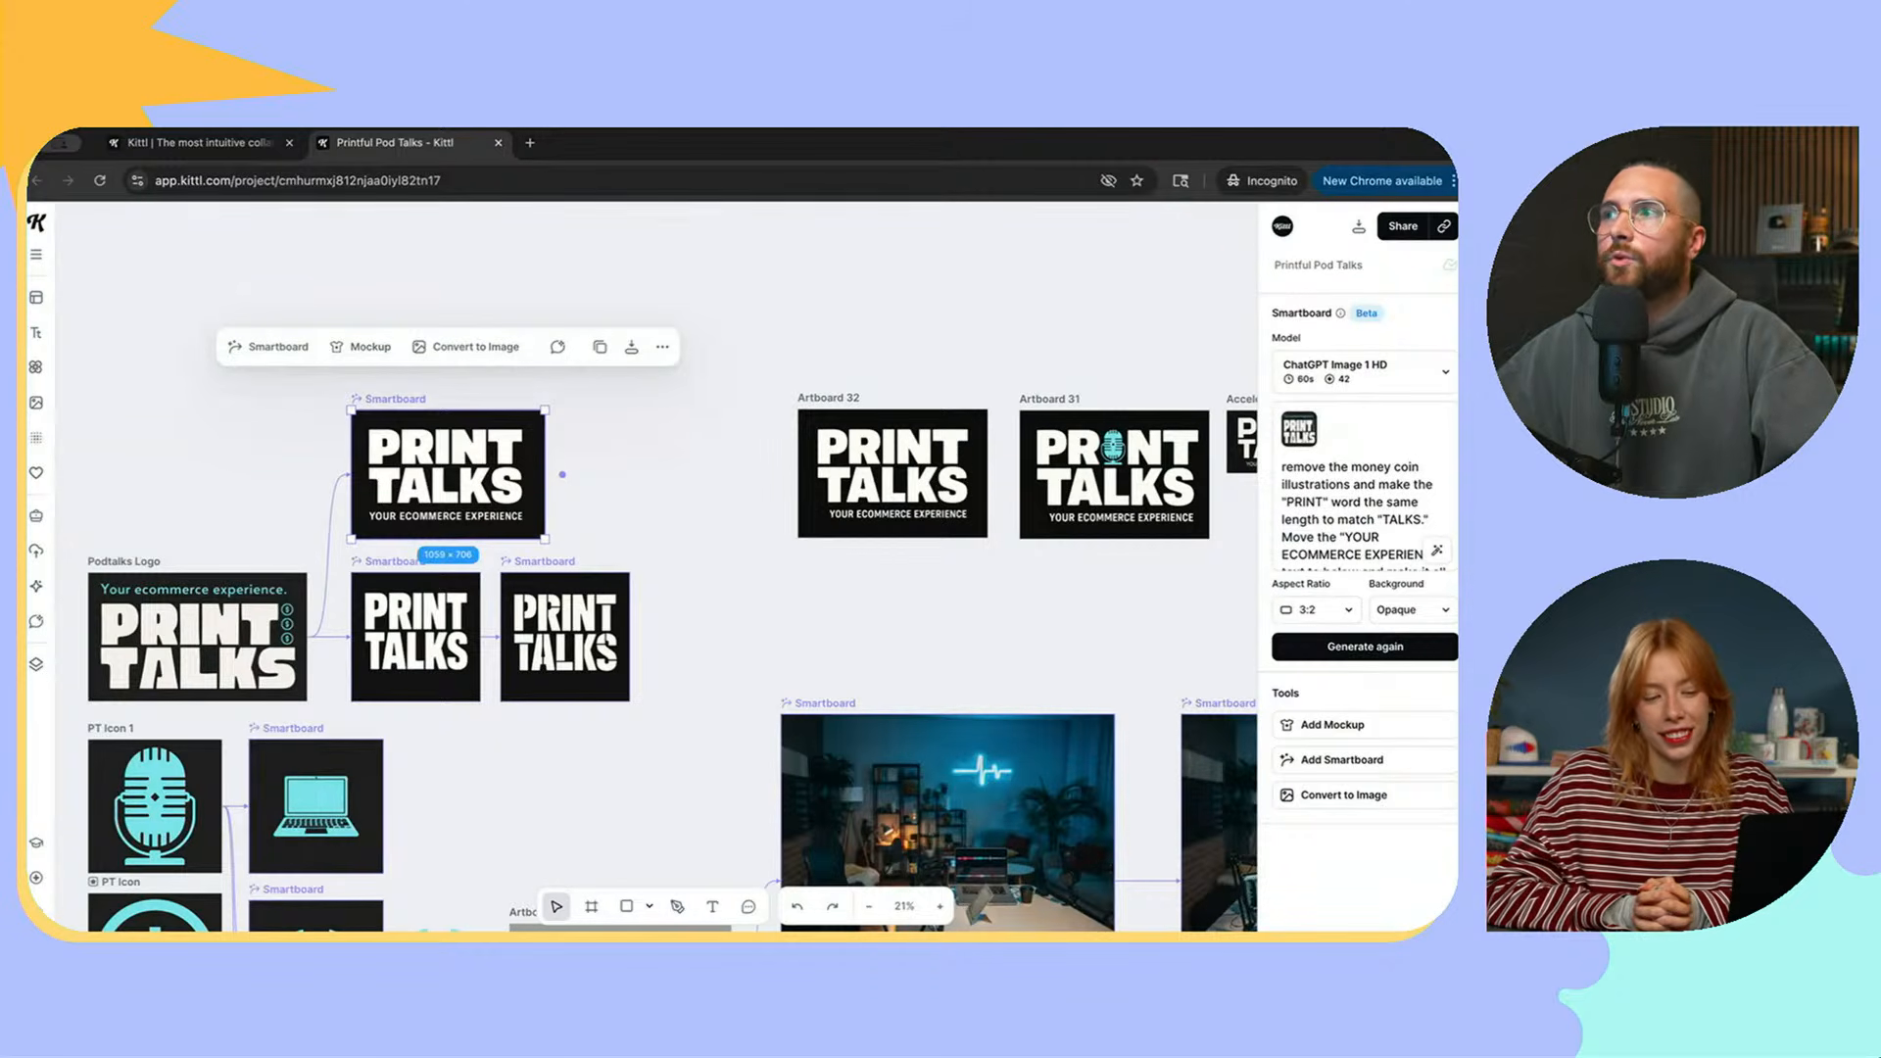
pyautogui.scroll(-1, 1362, 500)
pyautogui.press('Escape')
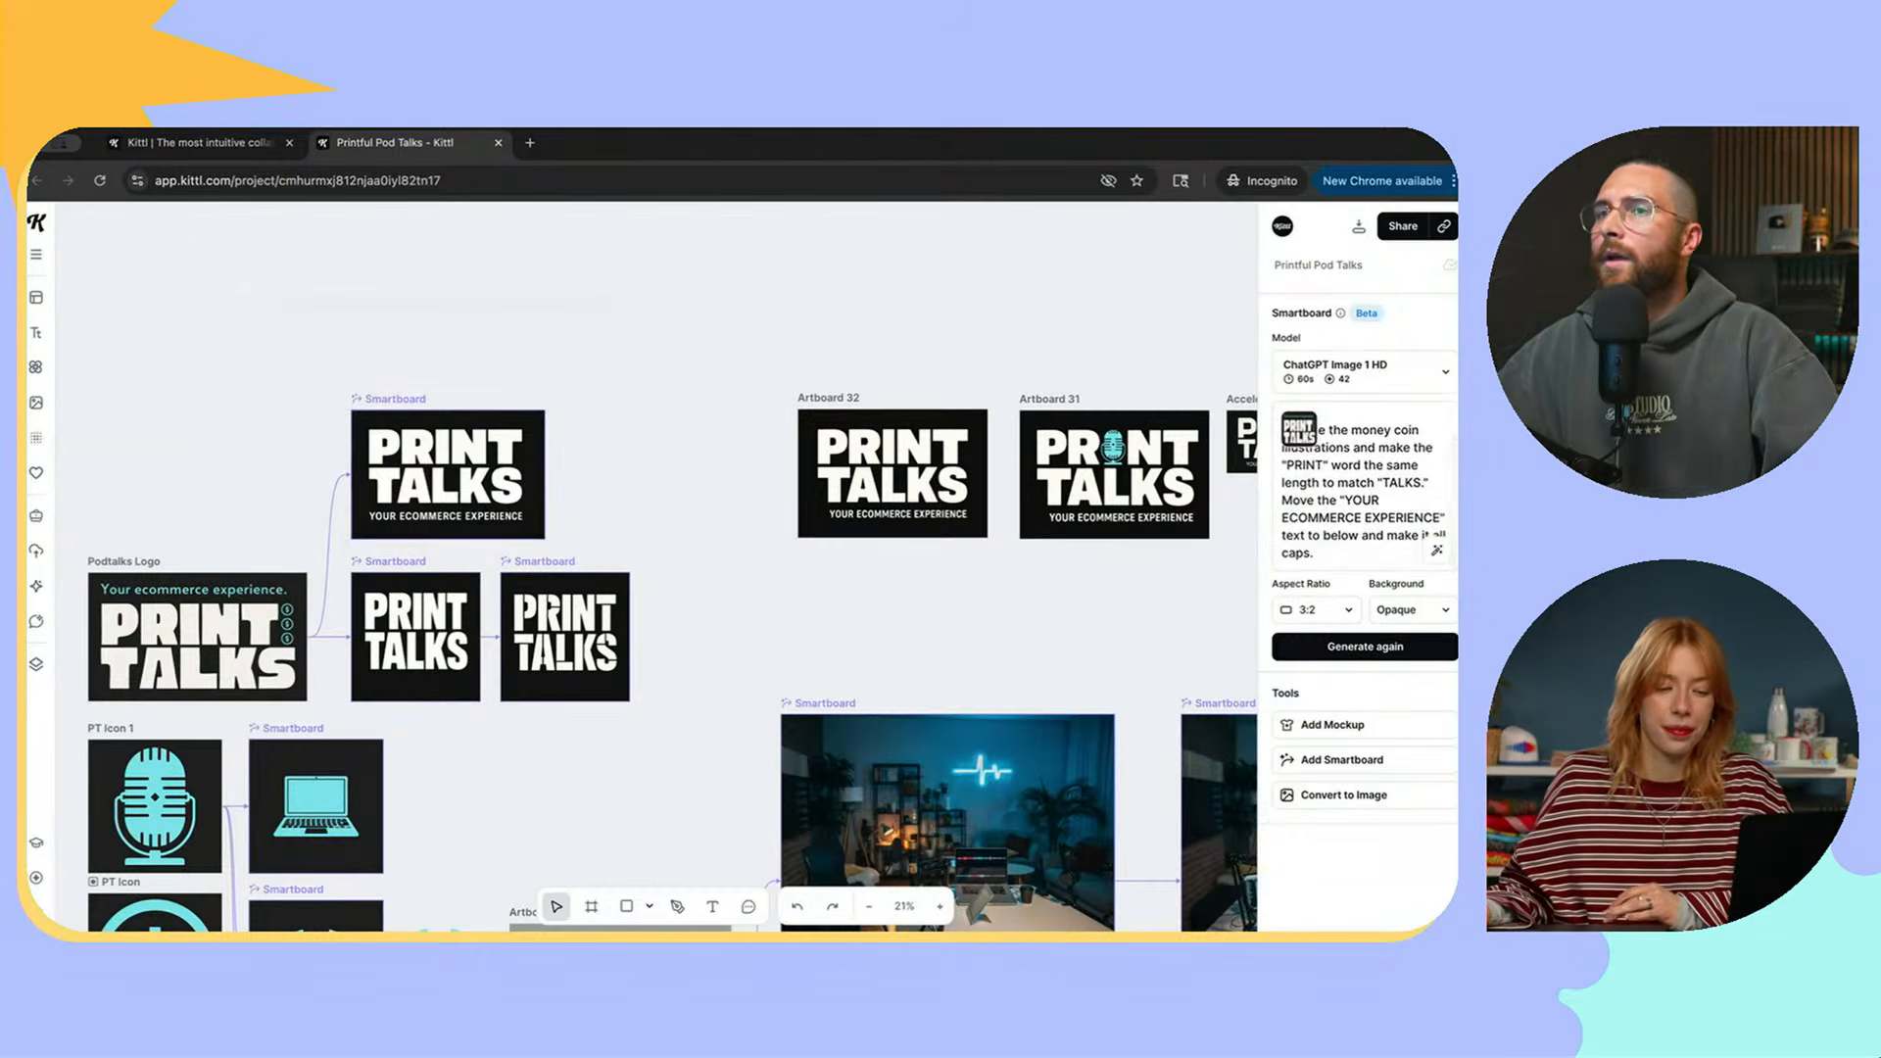
pyautogui.hscroll(15, 656, 569)
pyautogui.scroll(8, 468, 510)
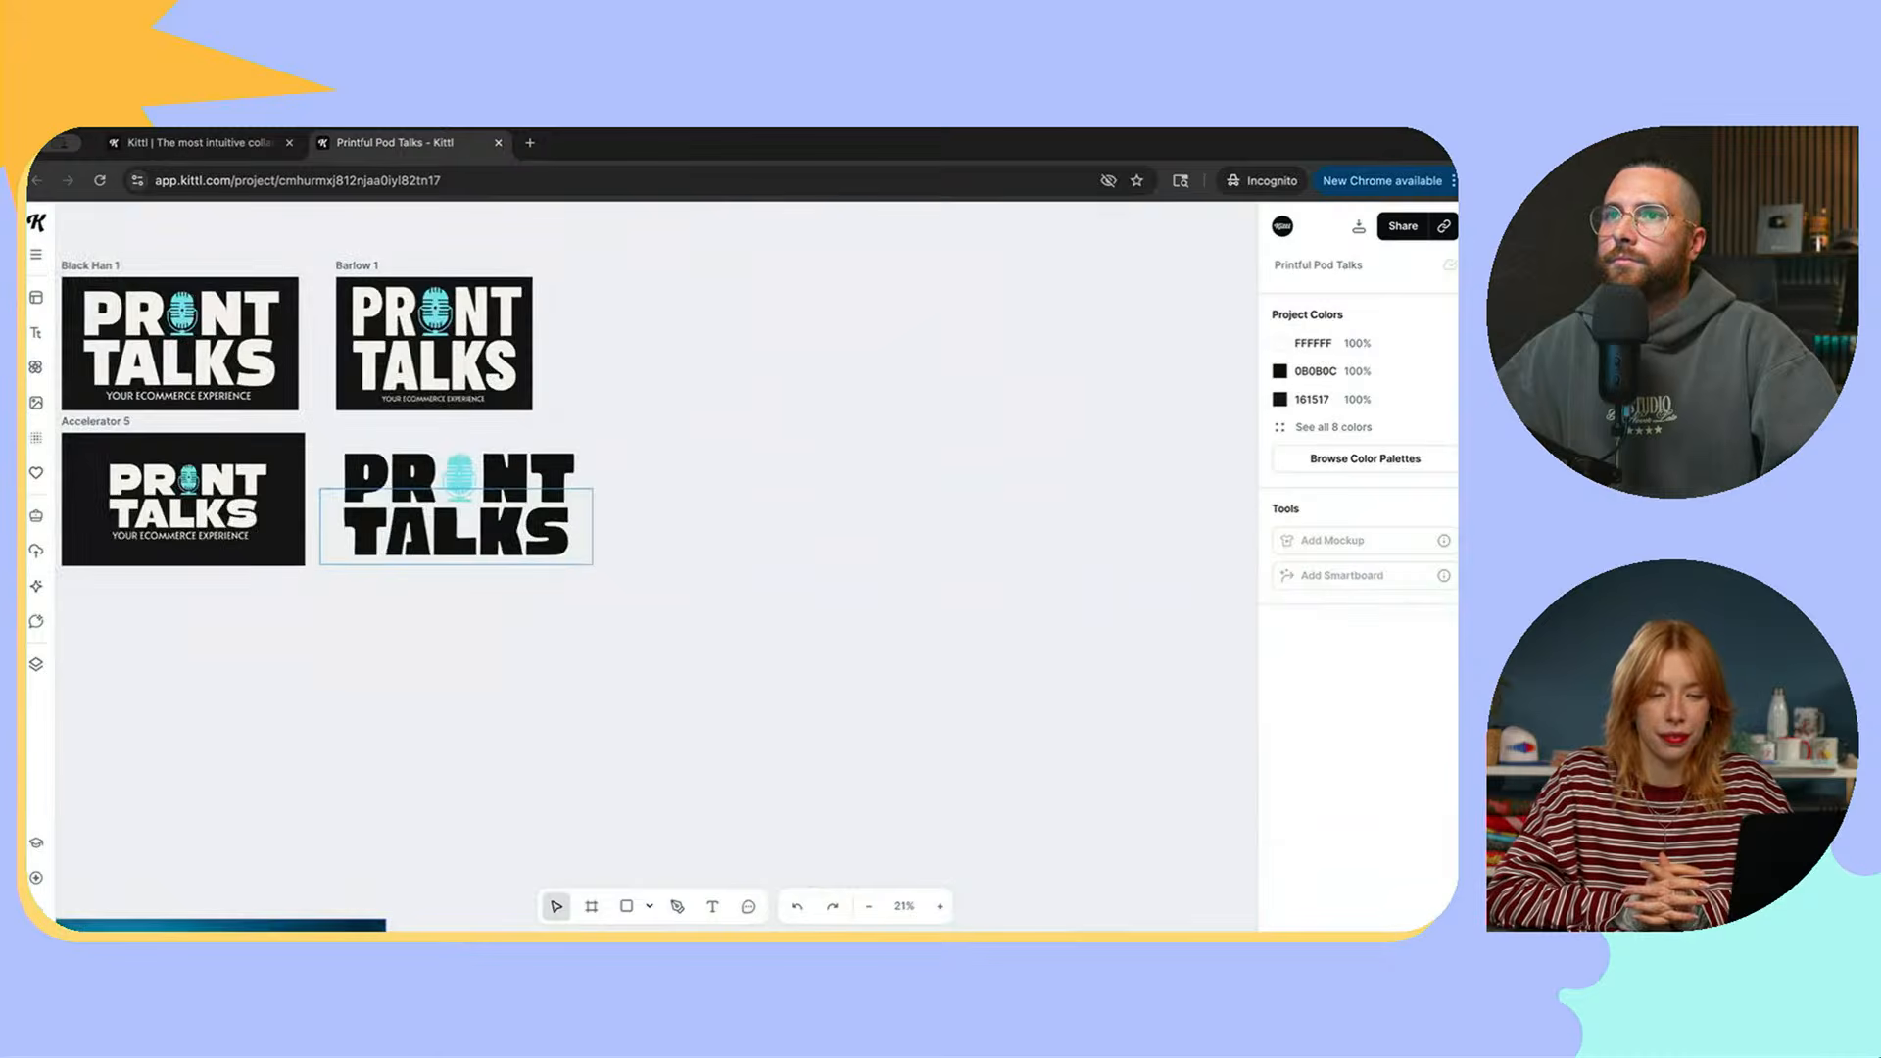
pyautogui.scroll(-2, 468, 510)
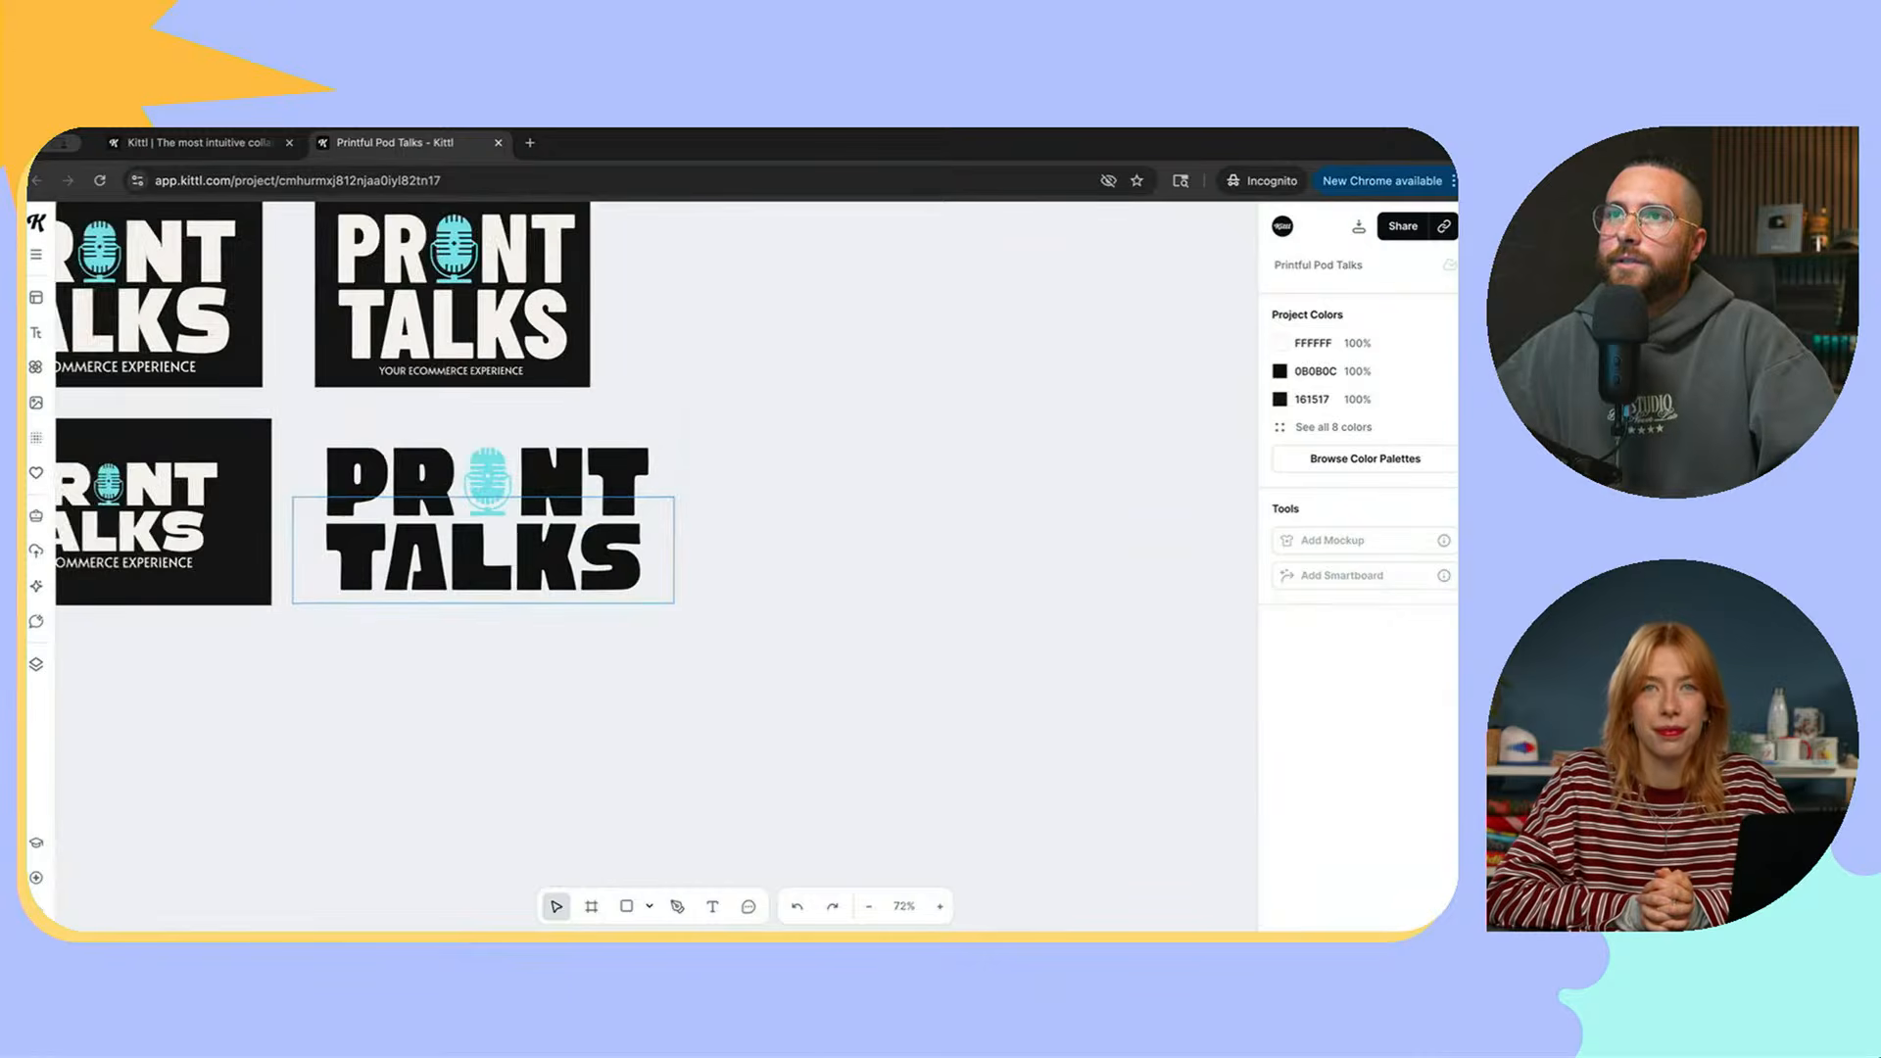
# Step: Copy the YOUR ECOMMERCE EXPERIENCE tagline from the Barlow 1 artboard to below the loose TALKS text and colour the copy black
pyautogui.click(476, 333)
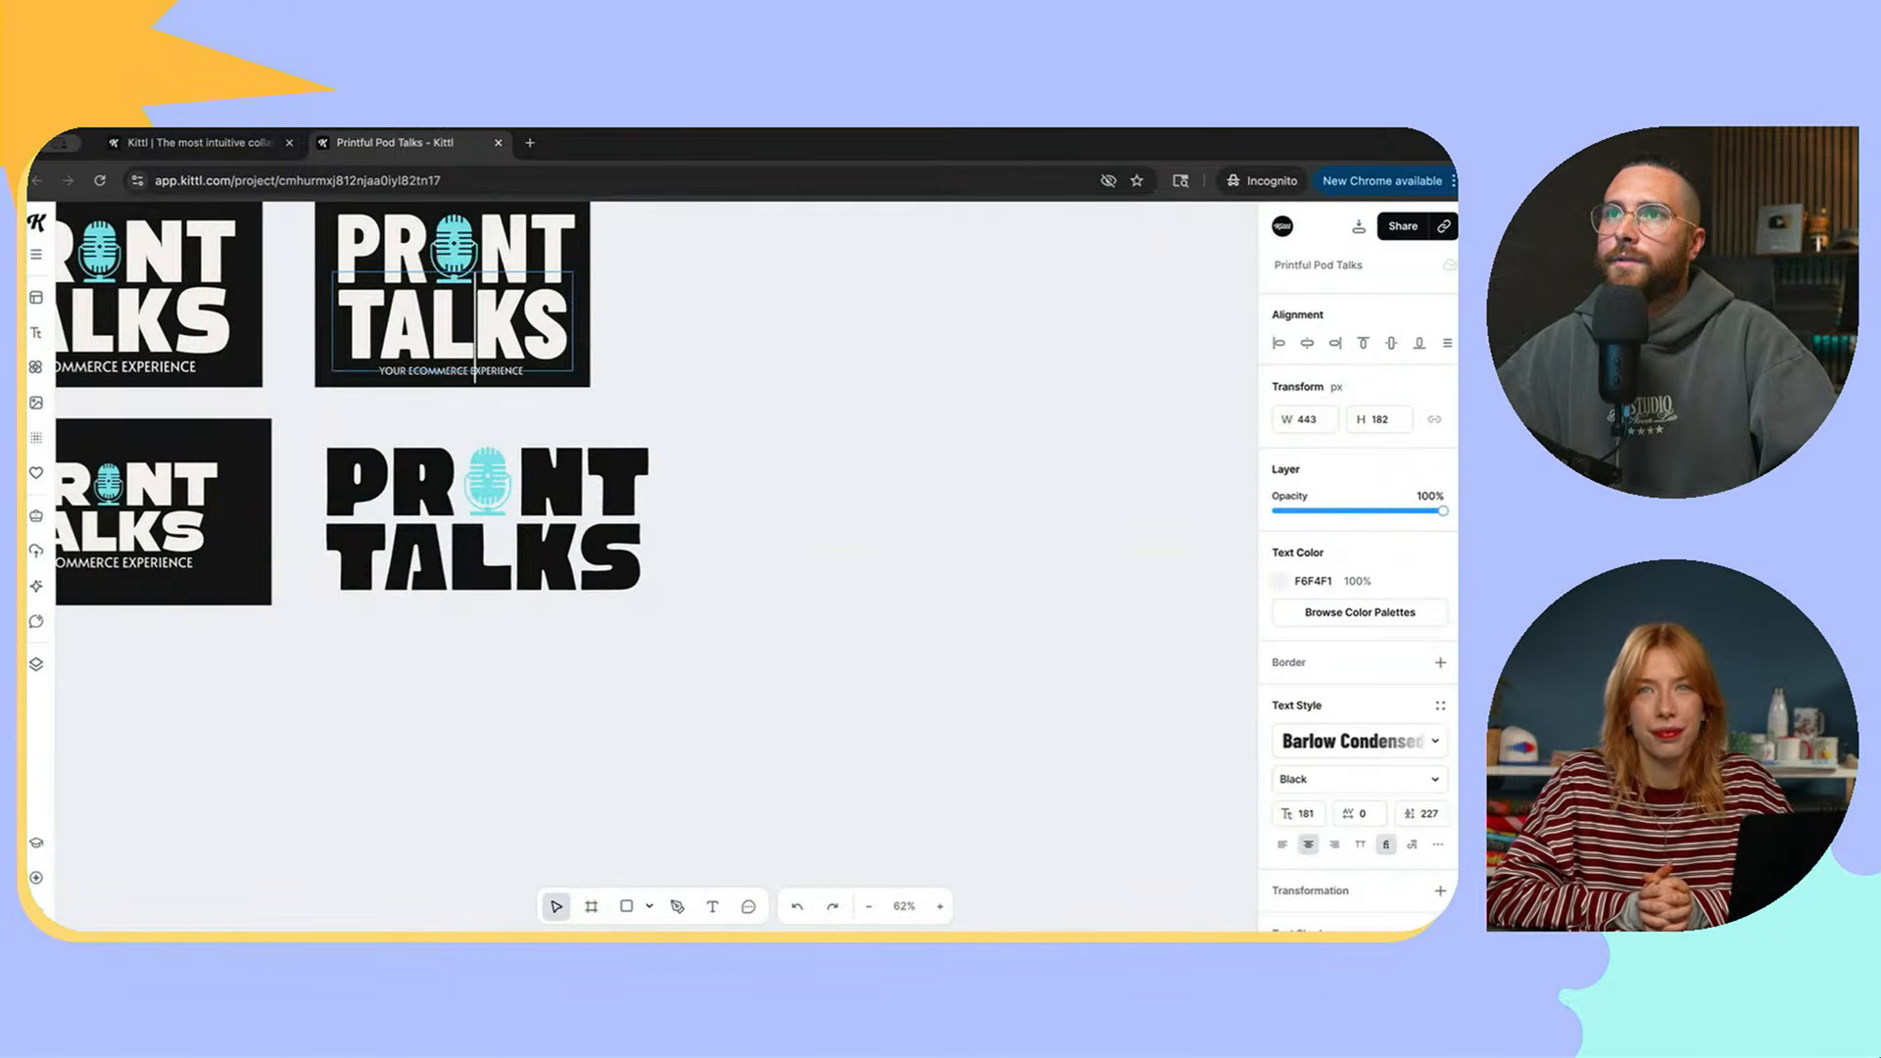
pyautogui.click(451, 371)
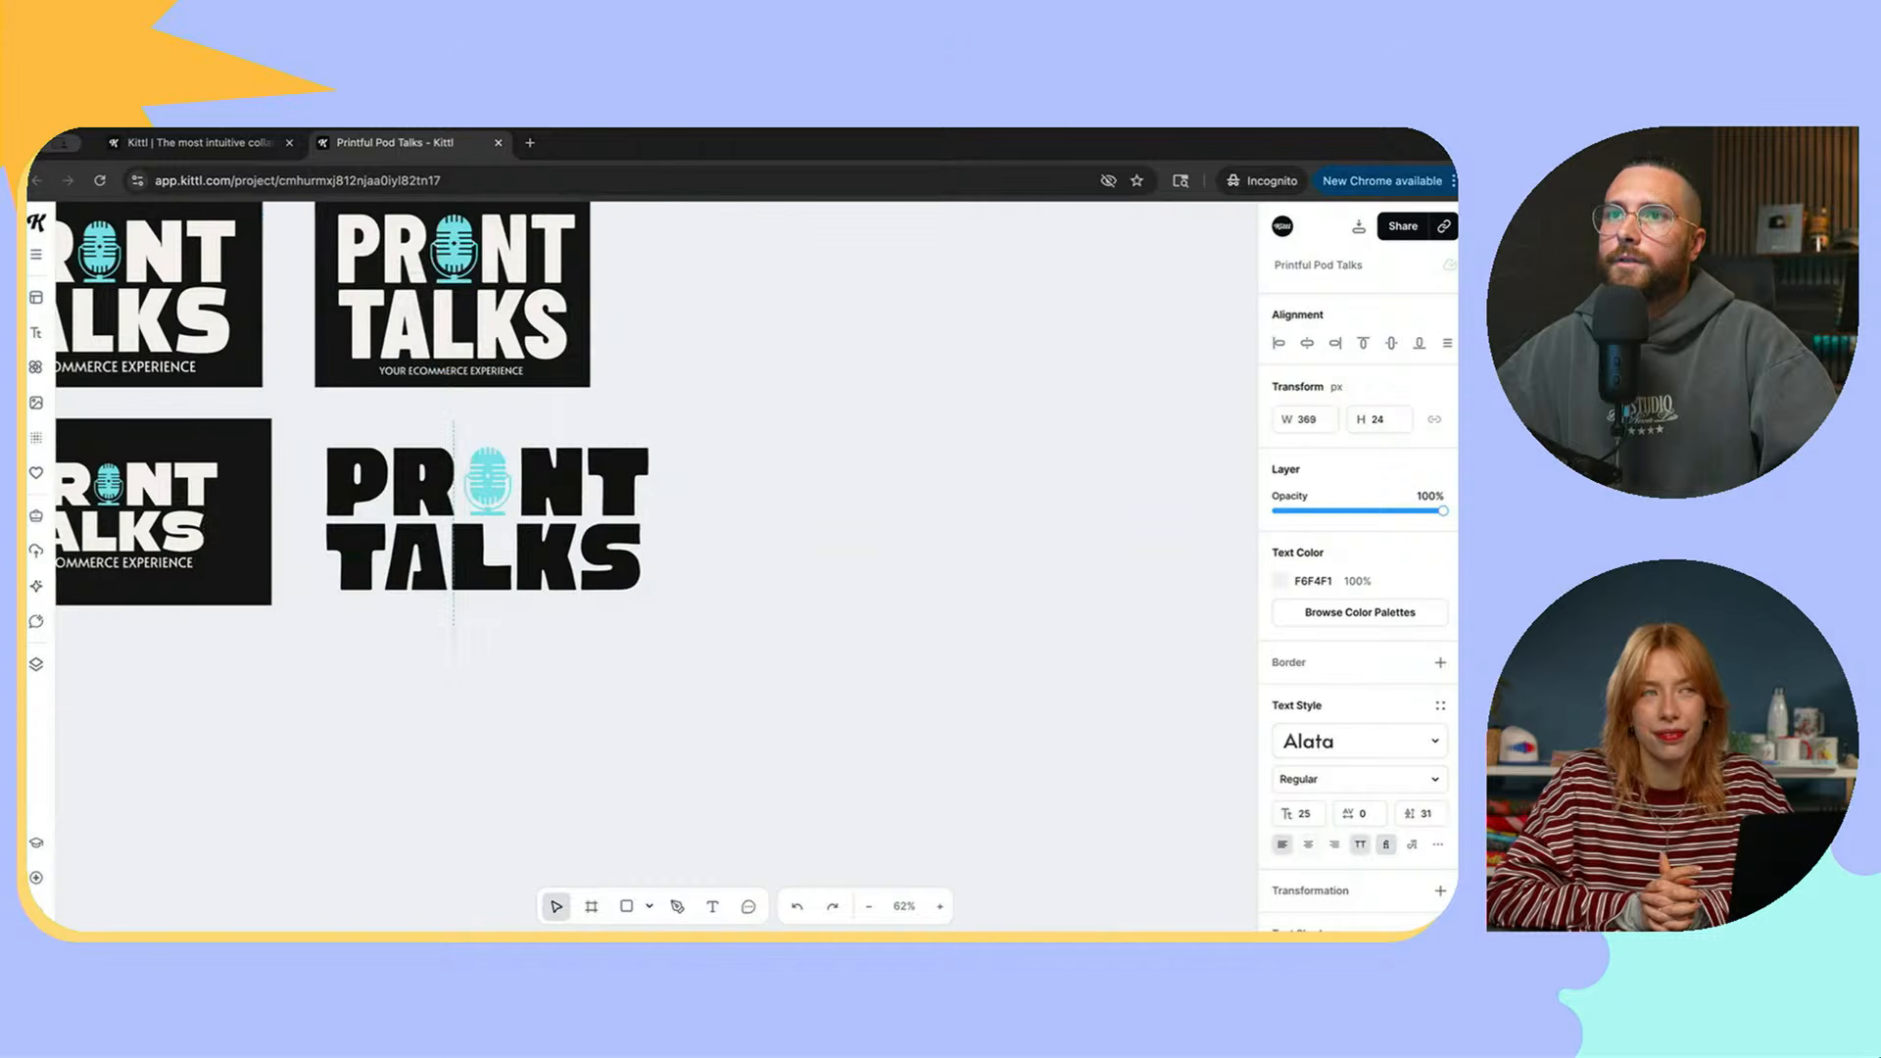
pyautogui.moveTo(451, 624); pyautogui.dragTo(451, 627)
pyautogui.click(1280, 580)
pyautogui.moveTo(1136, 656); pyautogui.dragTo(1097, 747)
pyautogui.click(911, 705)
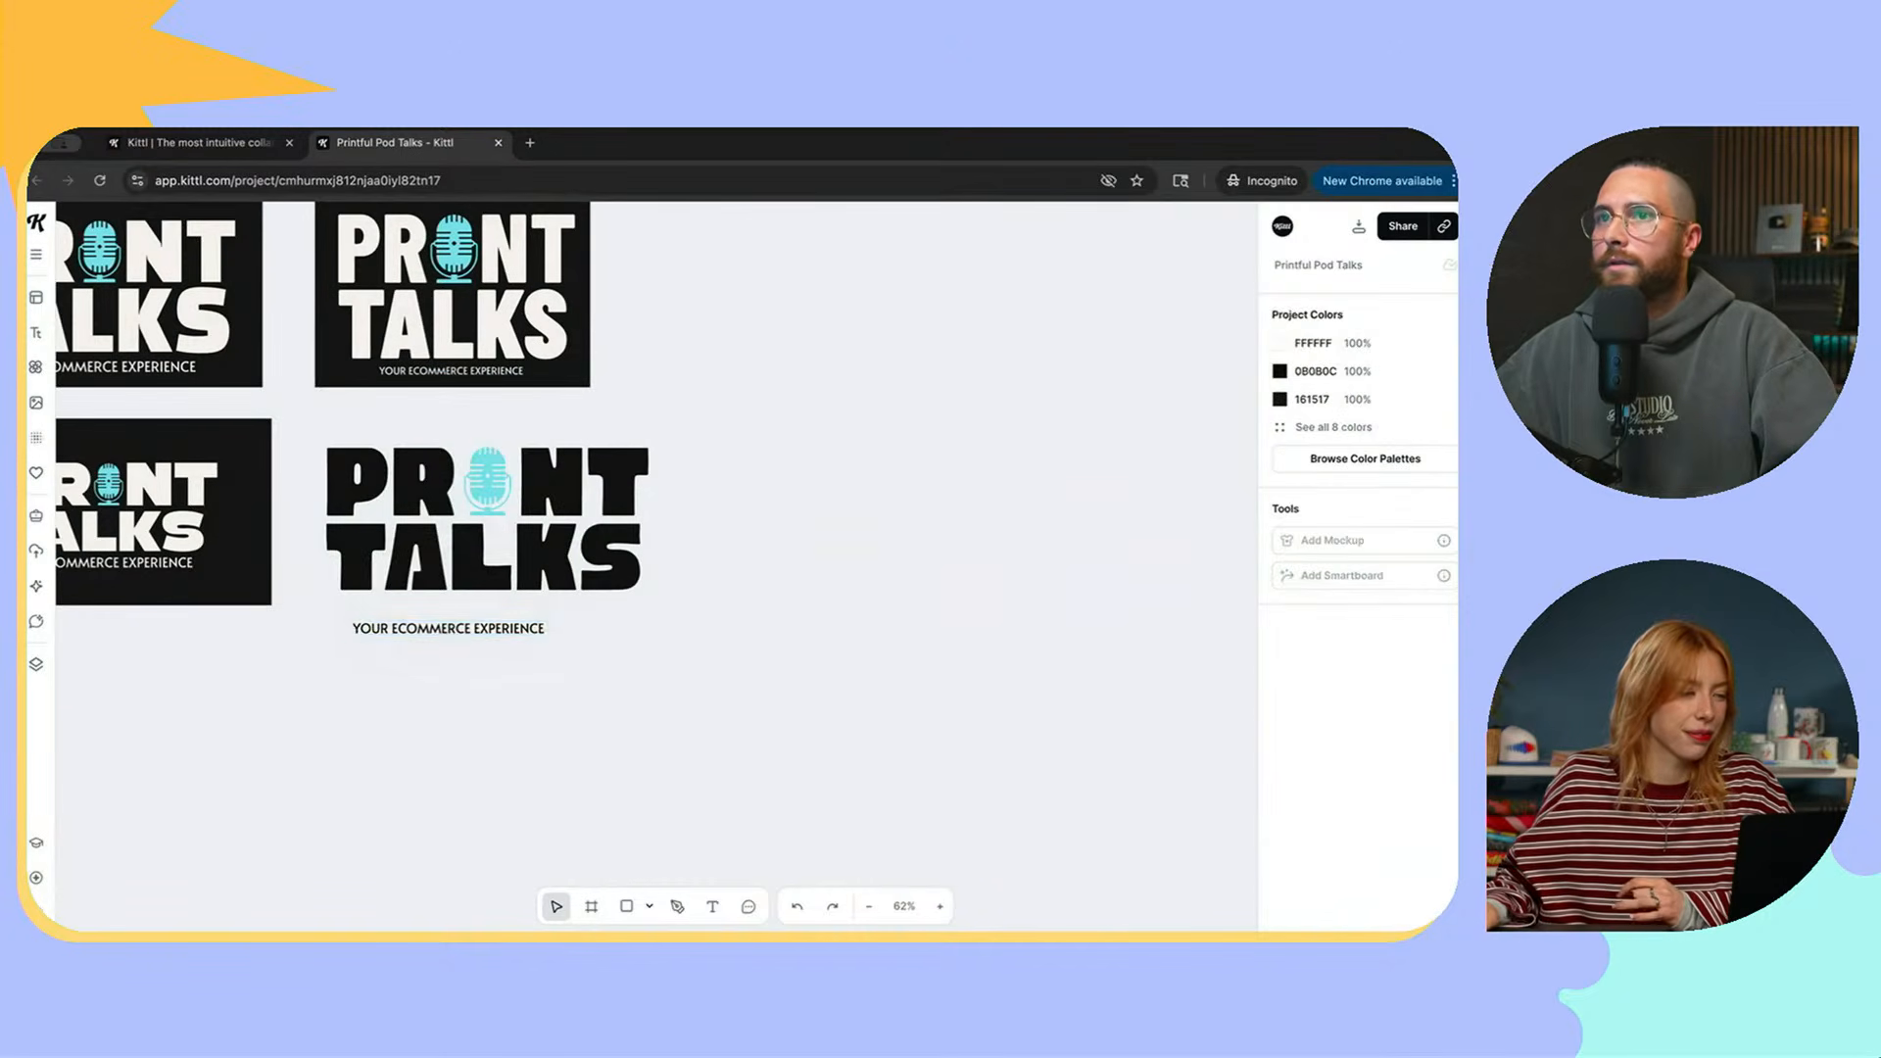
# Step: Move the loose black YOUR ECOMMERCE EXPERIENCE tagline up and centre it close beneath the loose TALKS text
pyautogui.moveTo(447, 628); pyautogui.dragTo(483, 606)
pyautogui.click(639, 674)
# Step: Compare the loose black PRINT TALKS logo with the Artboard 31, Accelerator, Black Han and Barlow versions around it
pyautogui.scroll(-5, 639, 674)
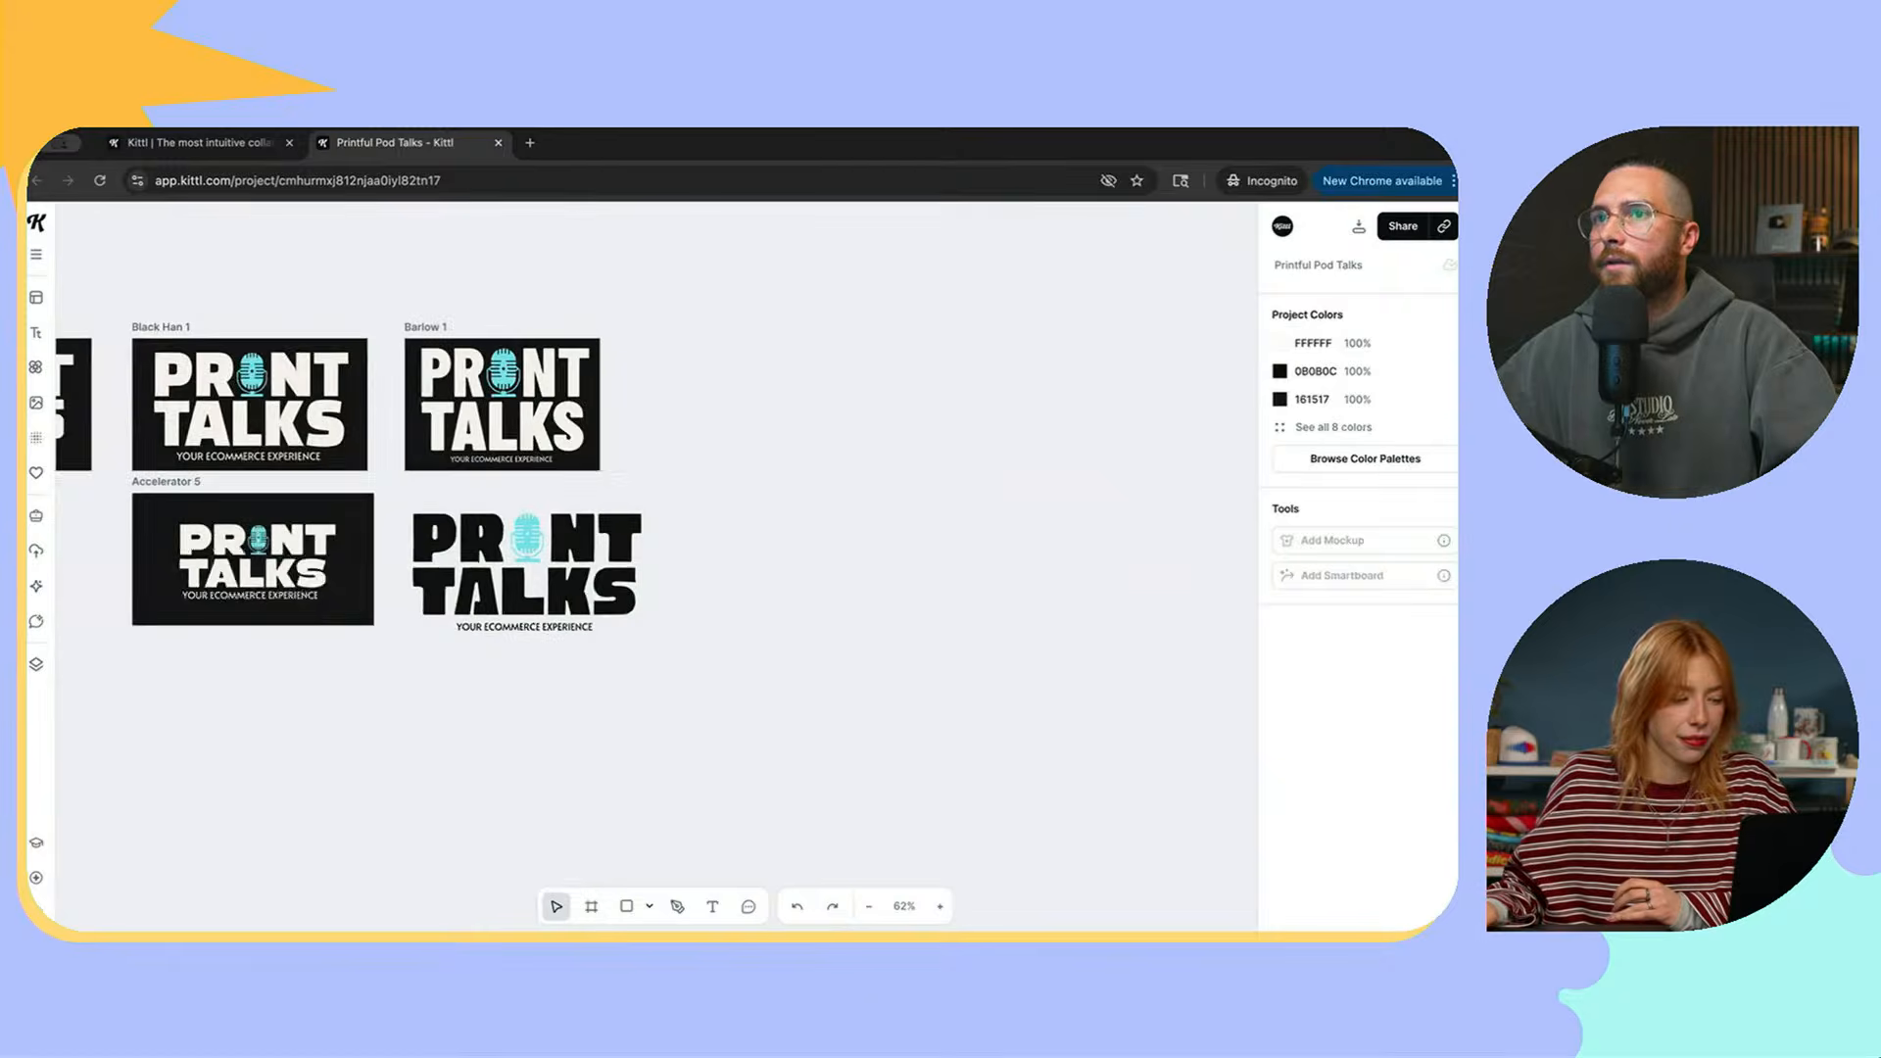
pyautogui.scroll(-5, 686, 637)
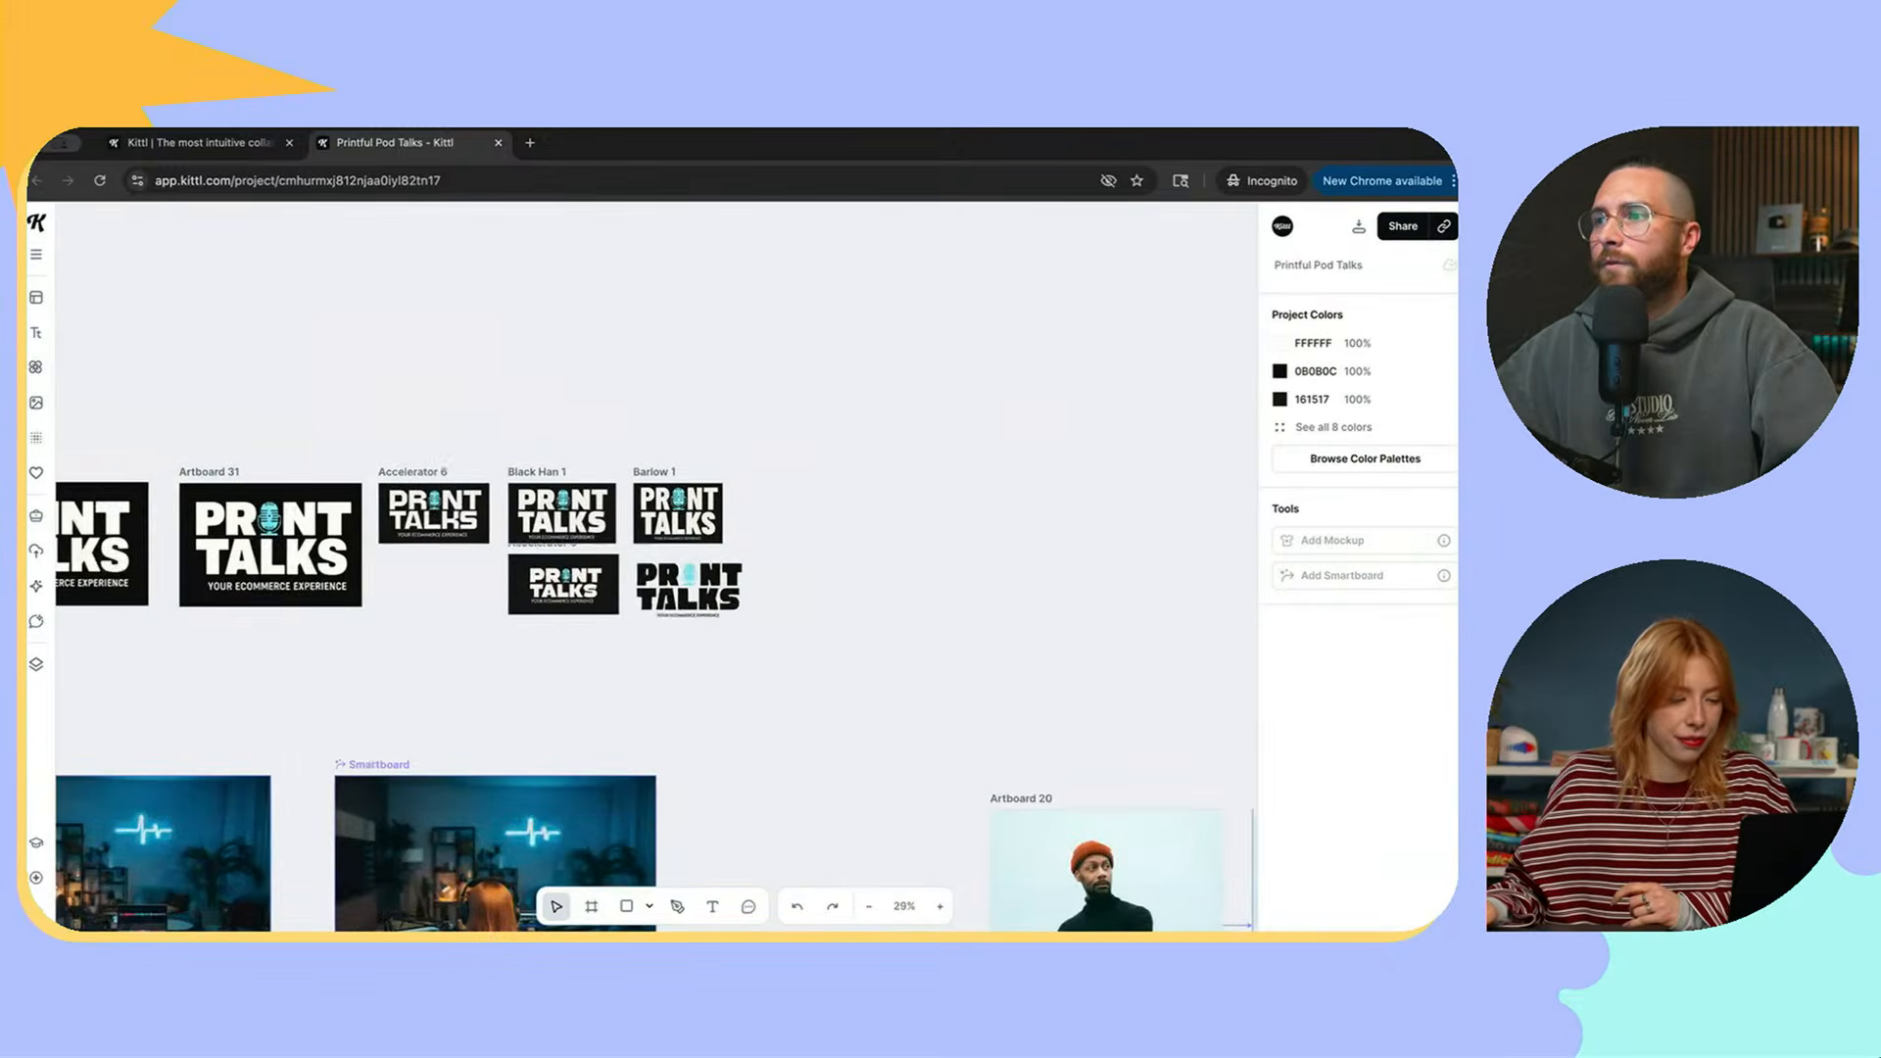
pyautogui.scroll(4, 612, 685)
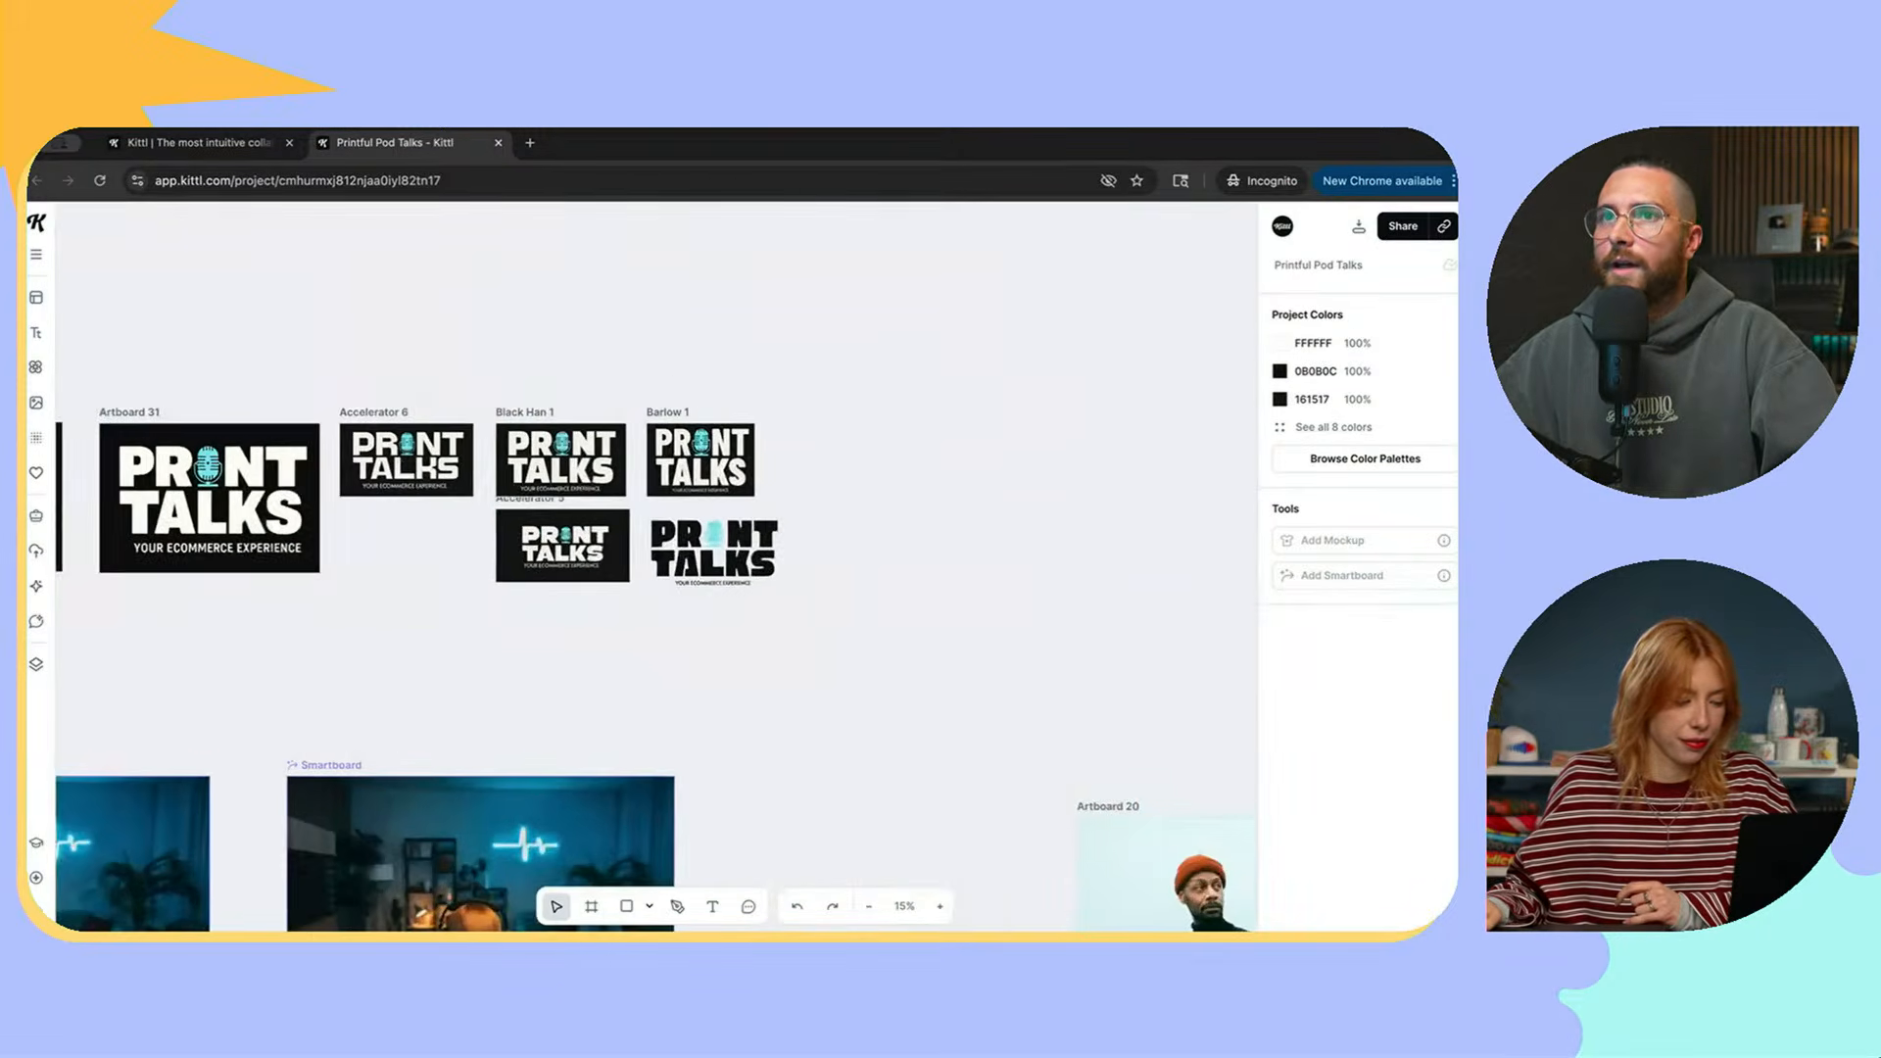
pyautogui.hscroll(-1, 613, 686)
pyautogui.scroll(3, 441, 644)
pyautogui.hscroll(-1, 440, 644)
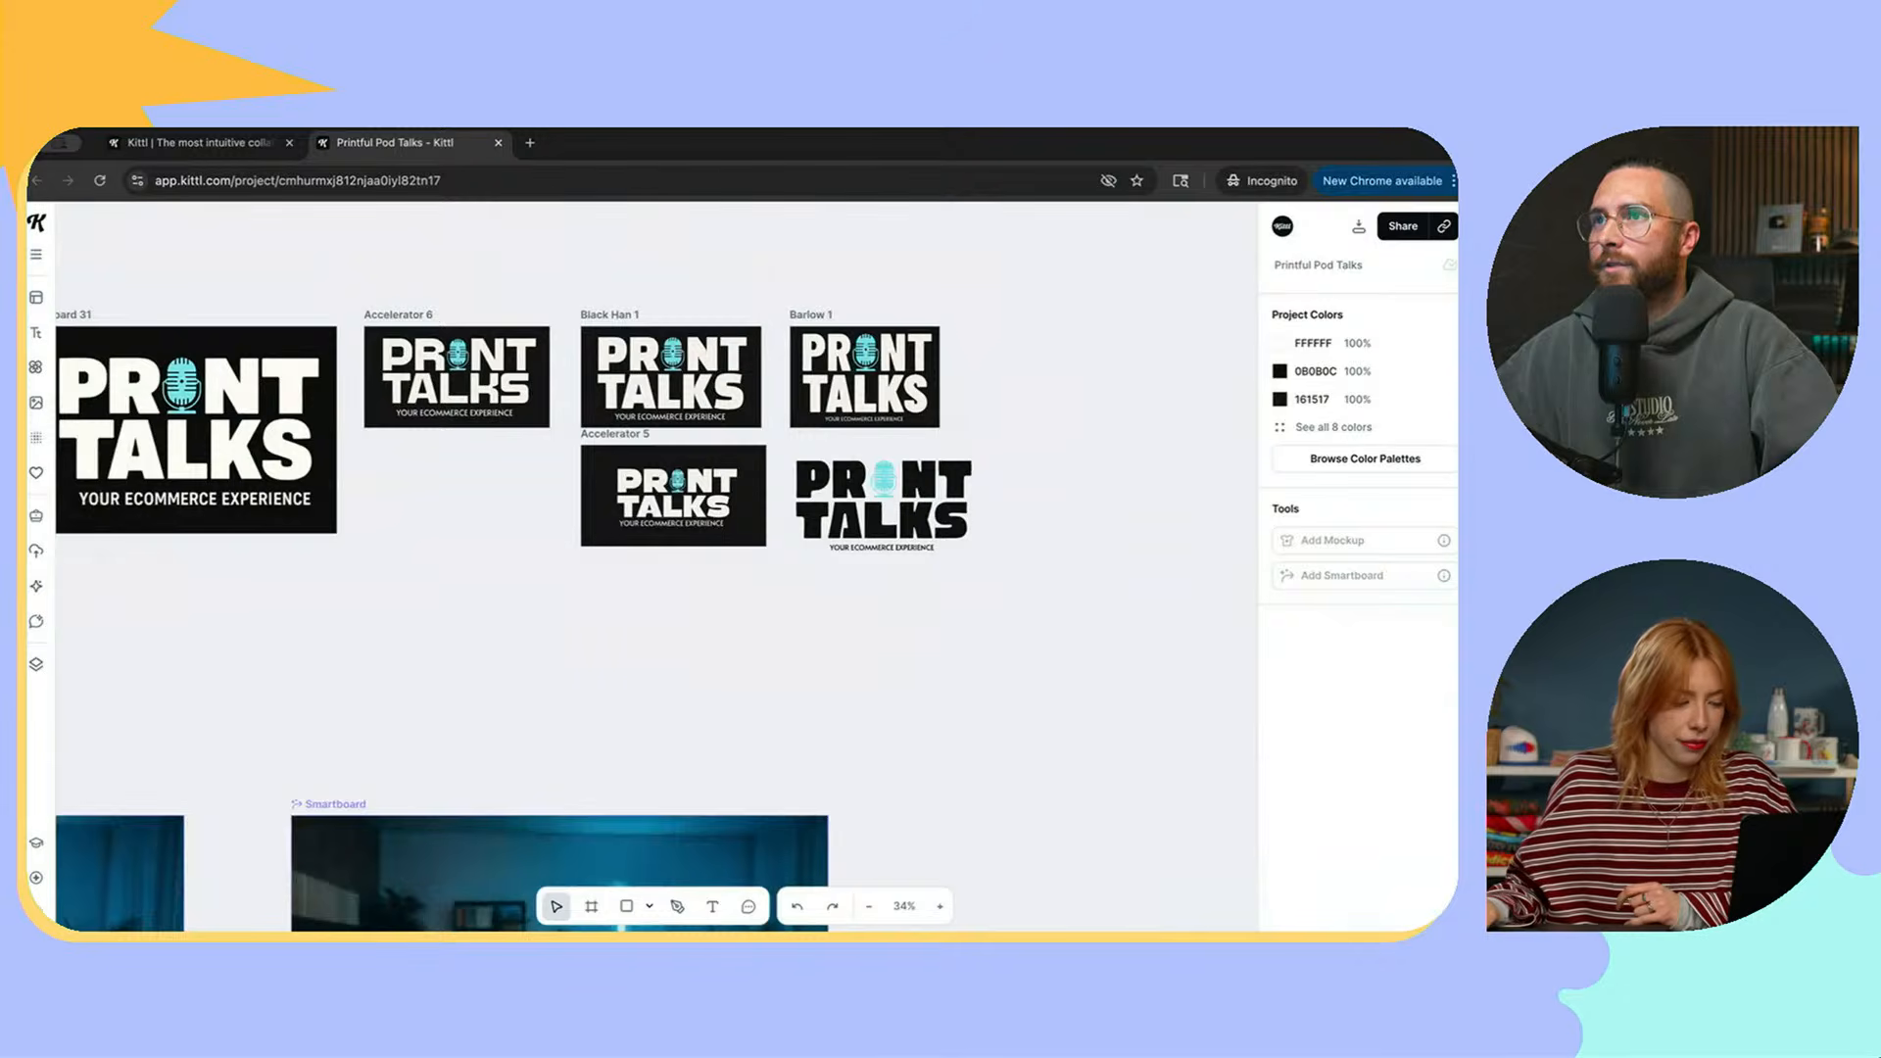
pyautogui.scroll(1, 803, 666)
pyautogui.scroll(-1, 803, 666)
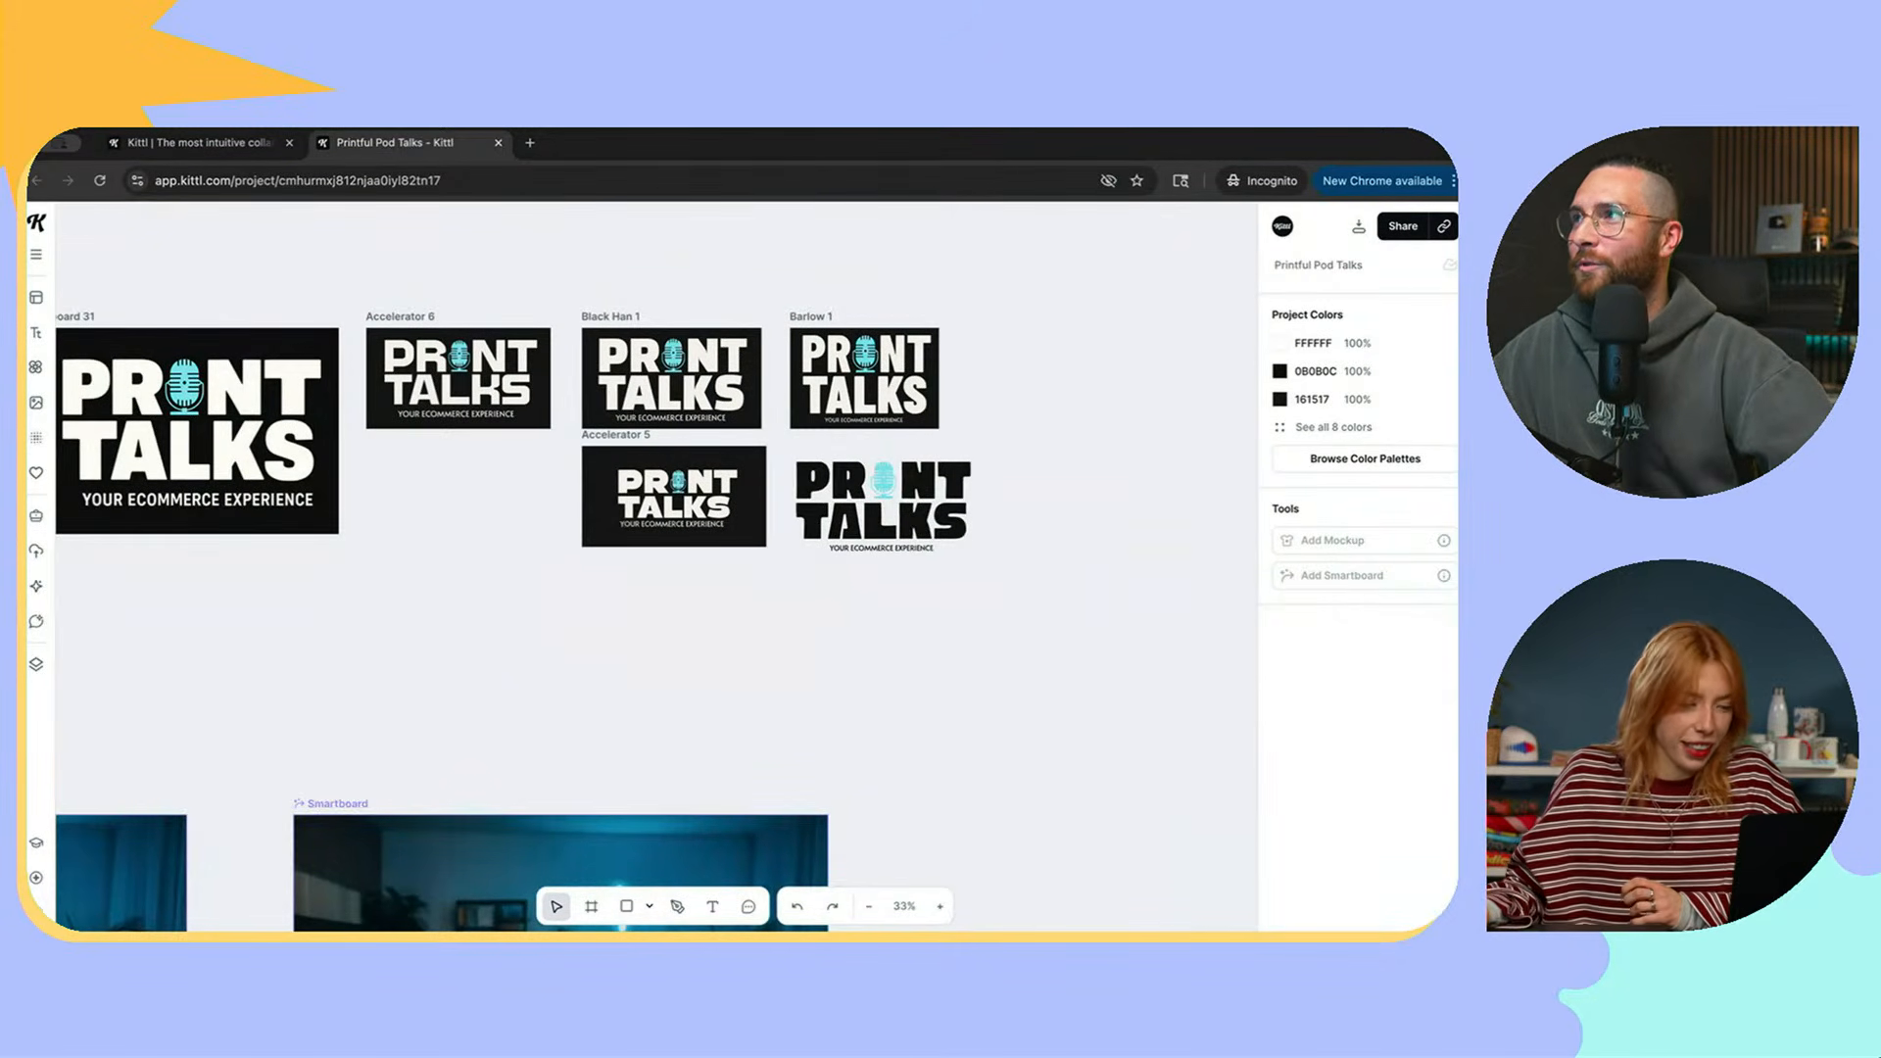
pyautogui.scroll(-1, 646, 563)
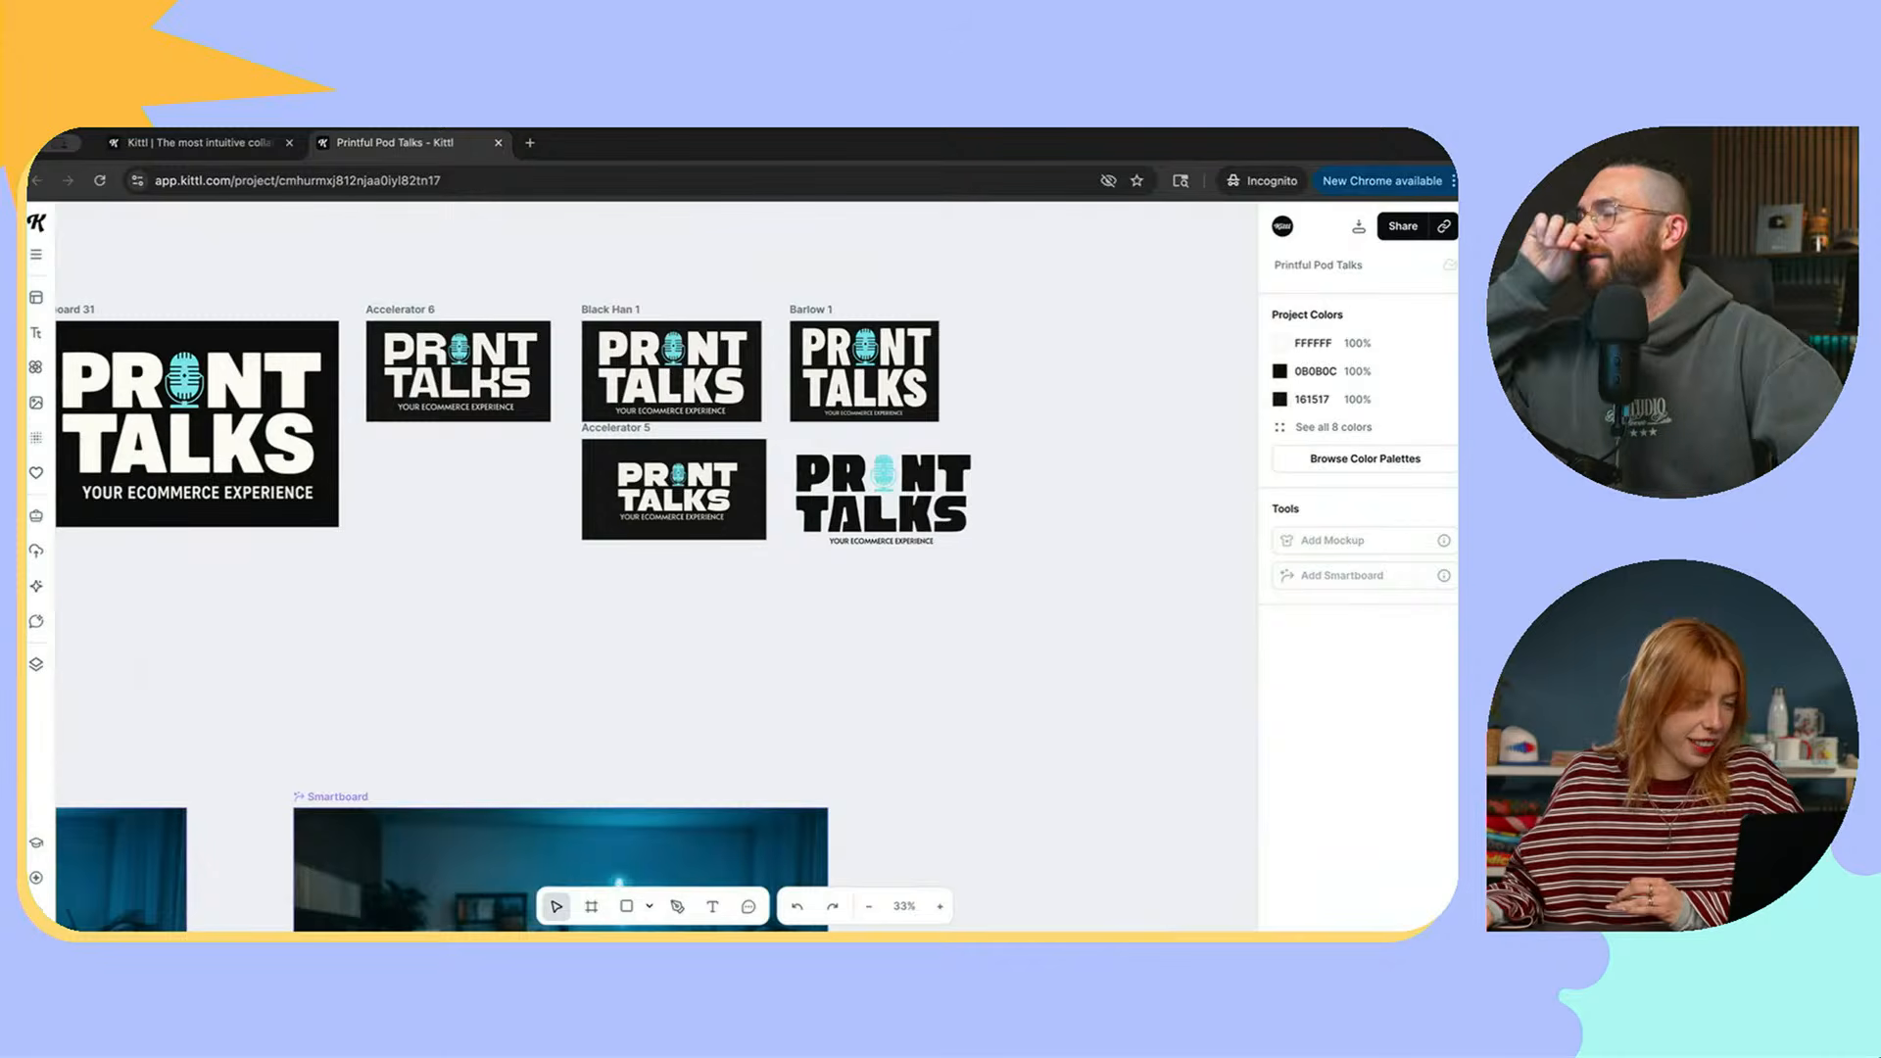